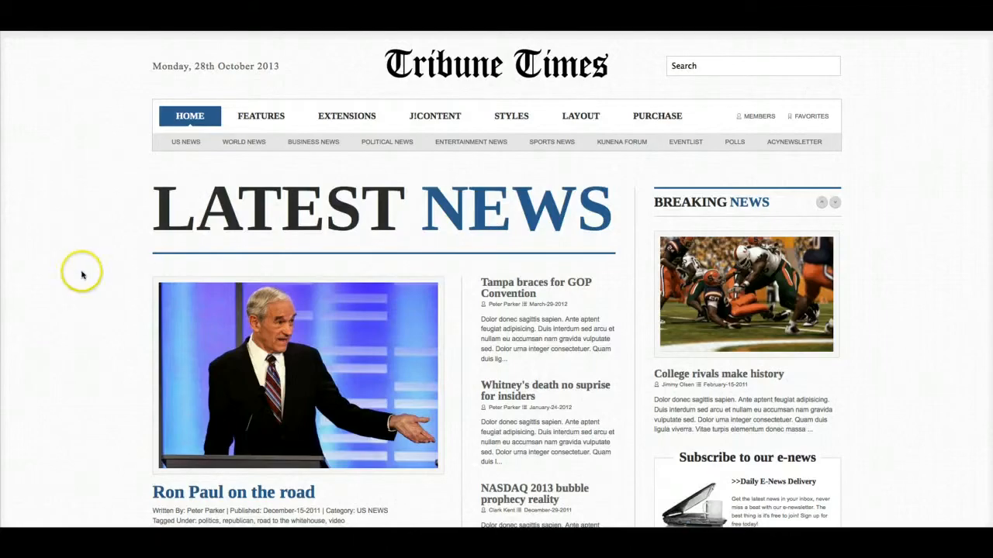
pyautogui.scroll(-10, 81, 272)
pyautogui.scroll(-15, 84, 278)
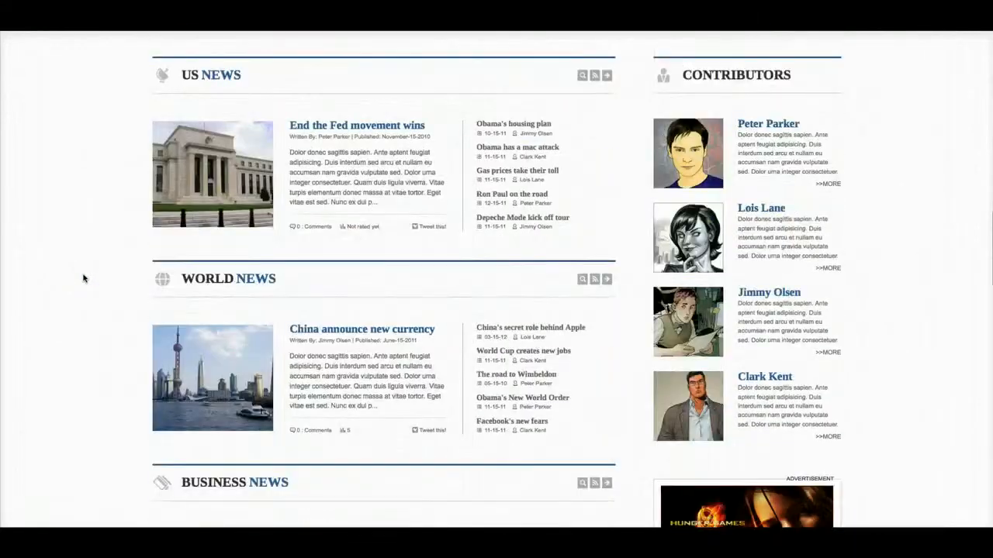
pyautogui.scroll(20, 84, 278)
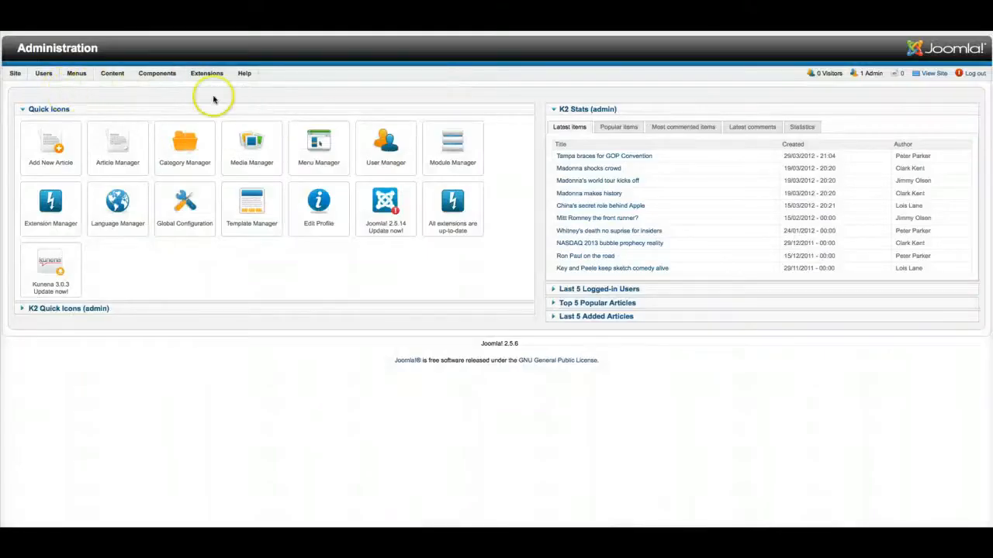
# Install the Joomla 2.5.14 core update by writing files directly, and return to the control panel.
pyautogui.click(385, 206)
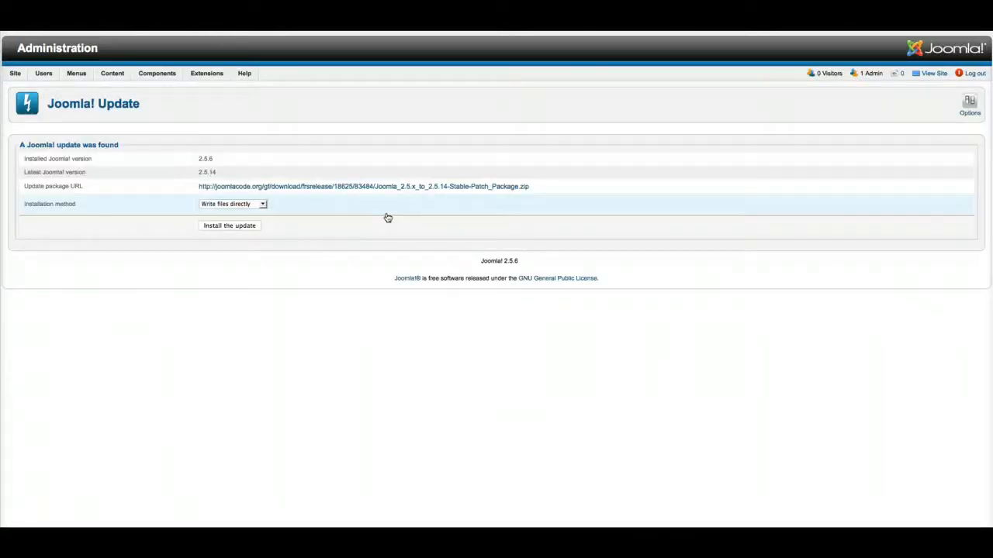
pyautogui.click(242, 231)
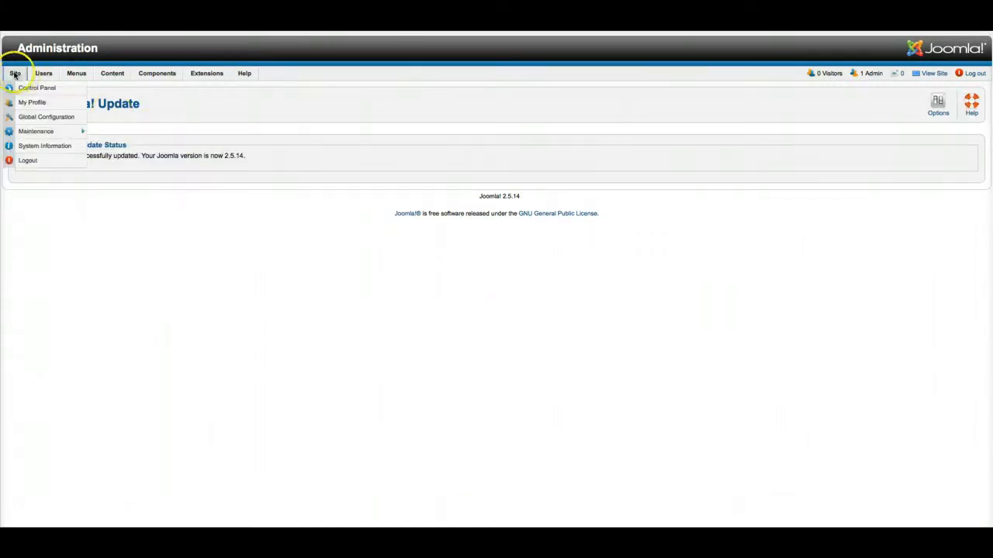
pyautogui.click(31, 88)
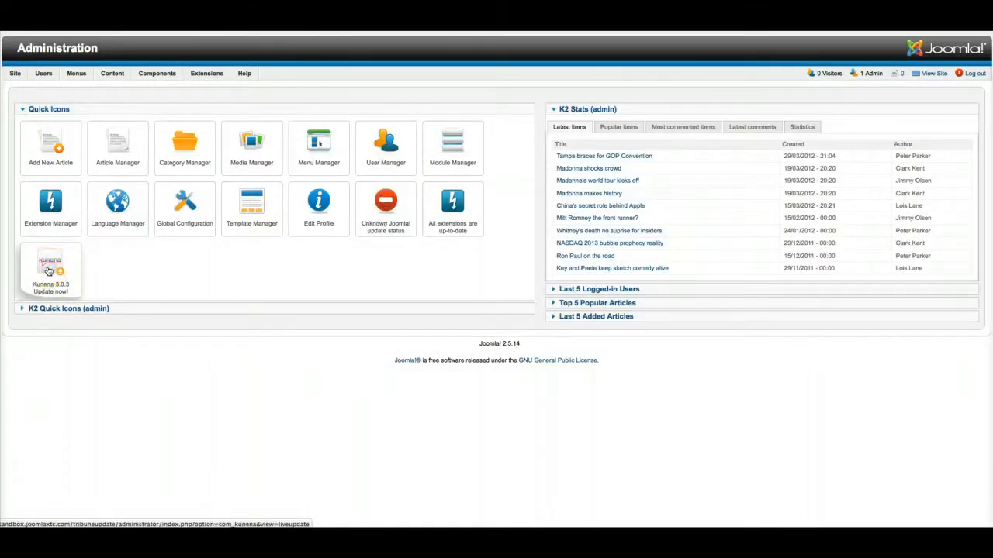
# Update Kunena Forum to version 3.0.3, complete its pending installation and close the installer.
pyautogui.click(48, 270)
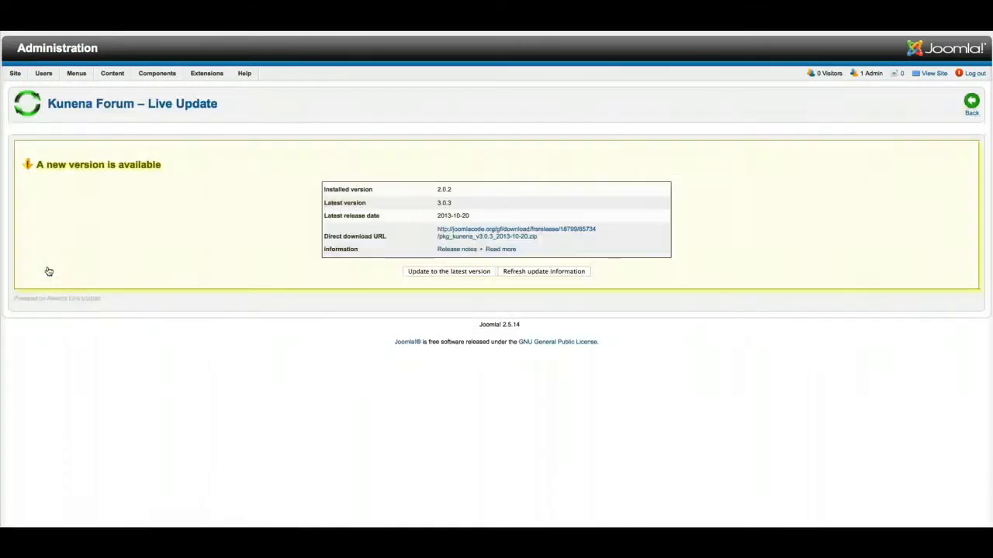
pyautogui.click(457, 278)
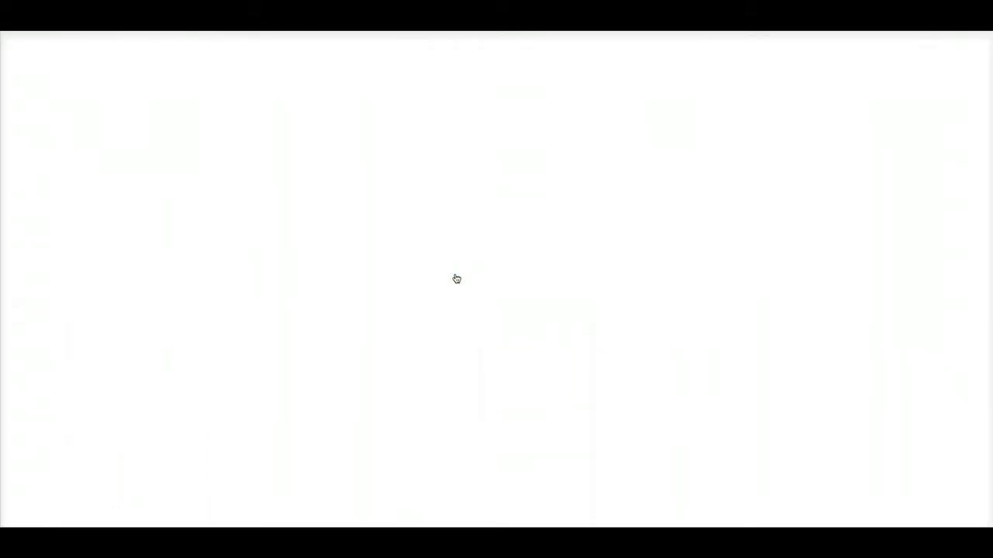
pyautogui.click(456, 279)
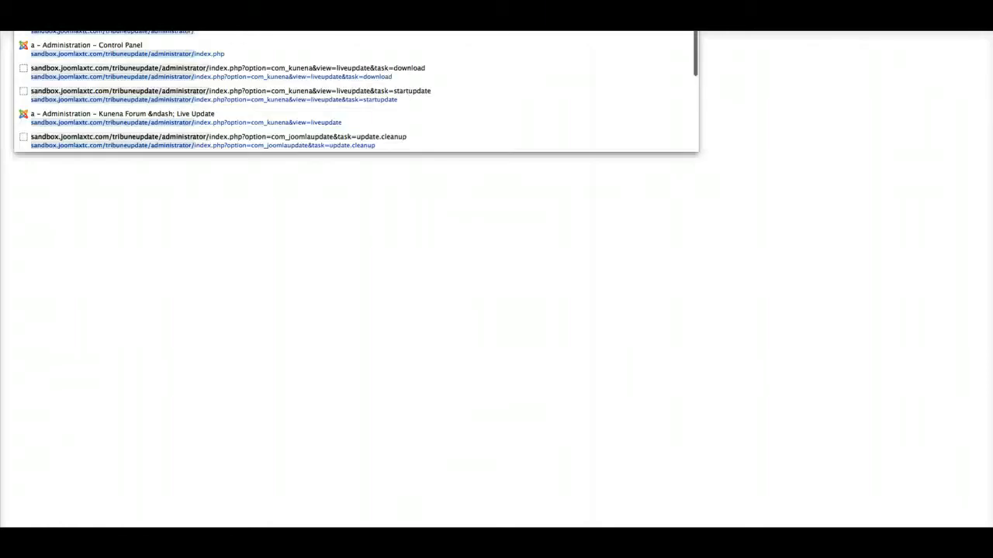
pyautogui.press('Return')
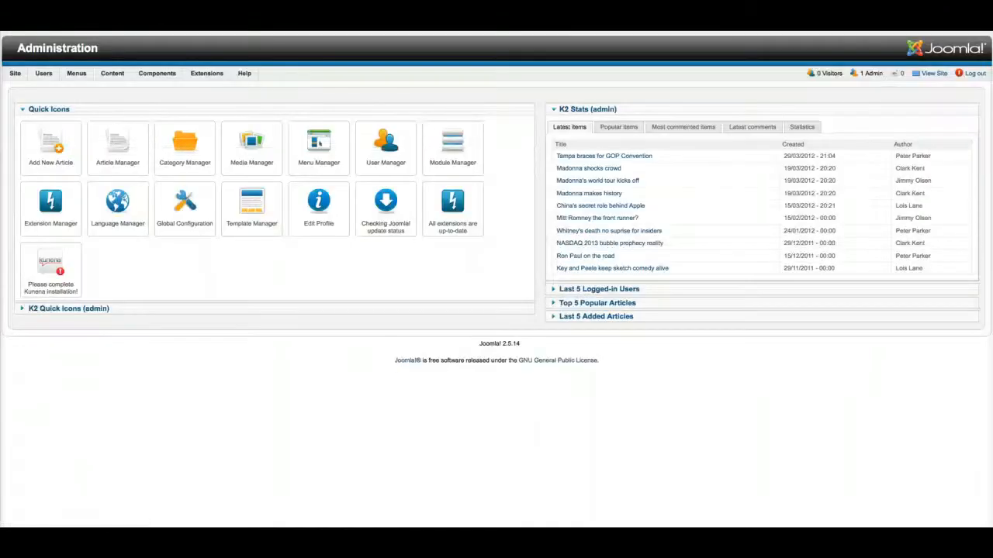
pyautogui.click(59, 273)
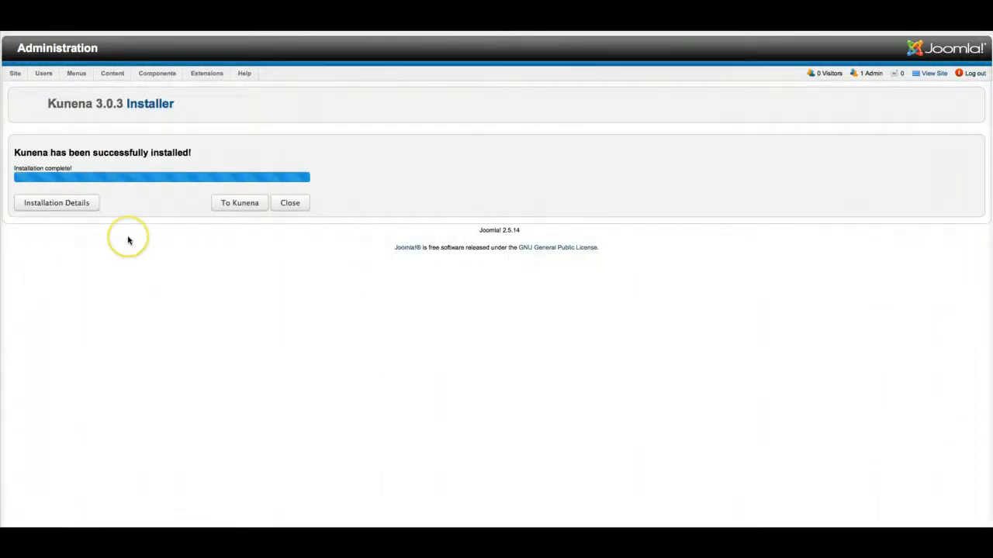
pyautogui.click(284, 208)
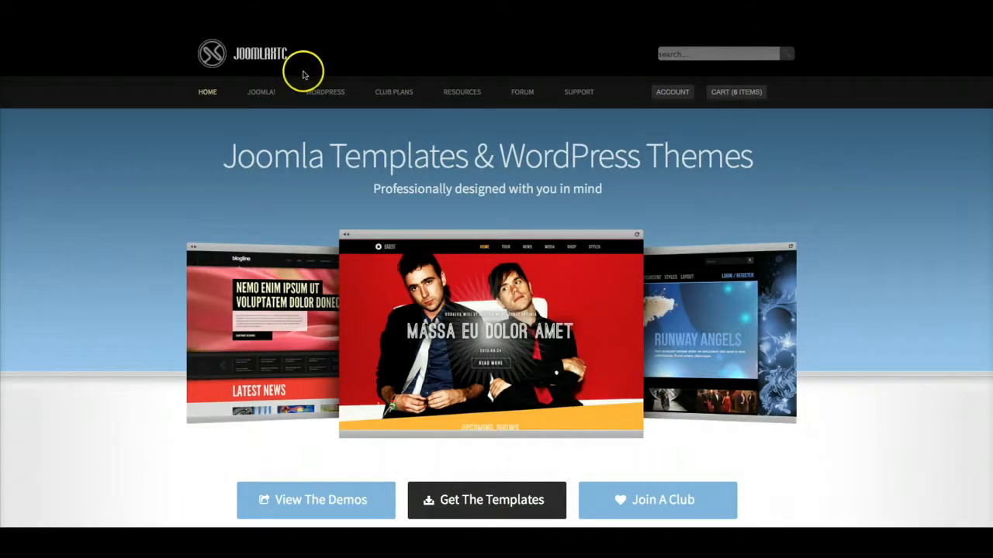
# Switch to the JoomlaXTC website and open the Tribune Times product page from the Joomla templates.
pyautogui.moveTo(261, 93)
pyautogui.click(260, 122)
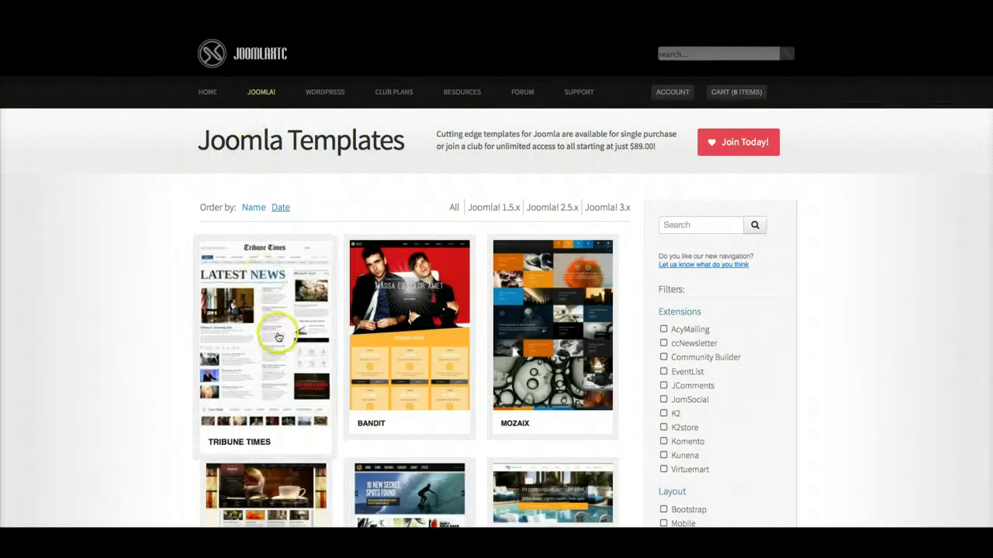
pyautogui.click(279, 337)
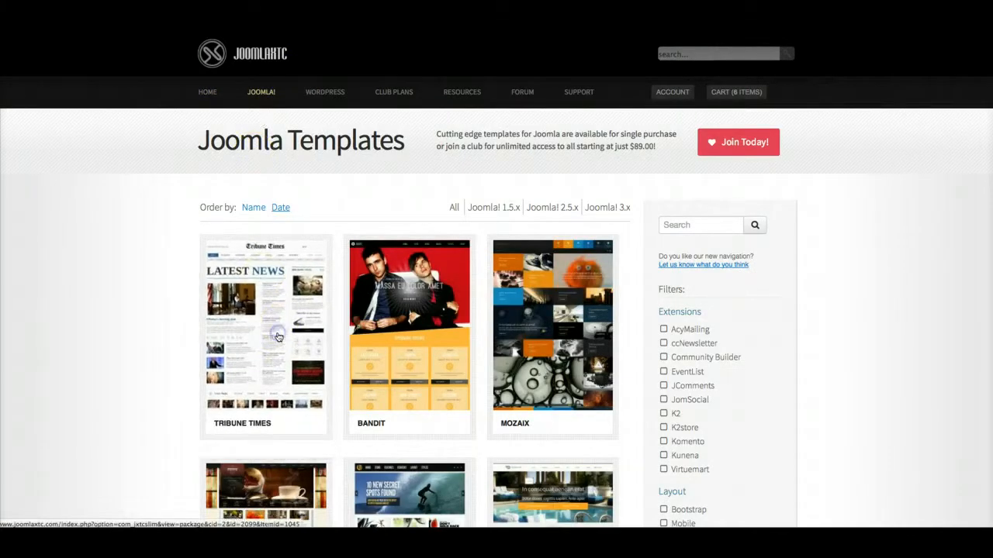
pyautogui.scroll(-1, 279, 337)
pyautogui.scroll(-5, 280, 310)
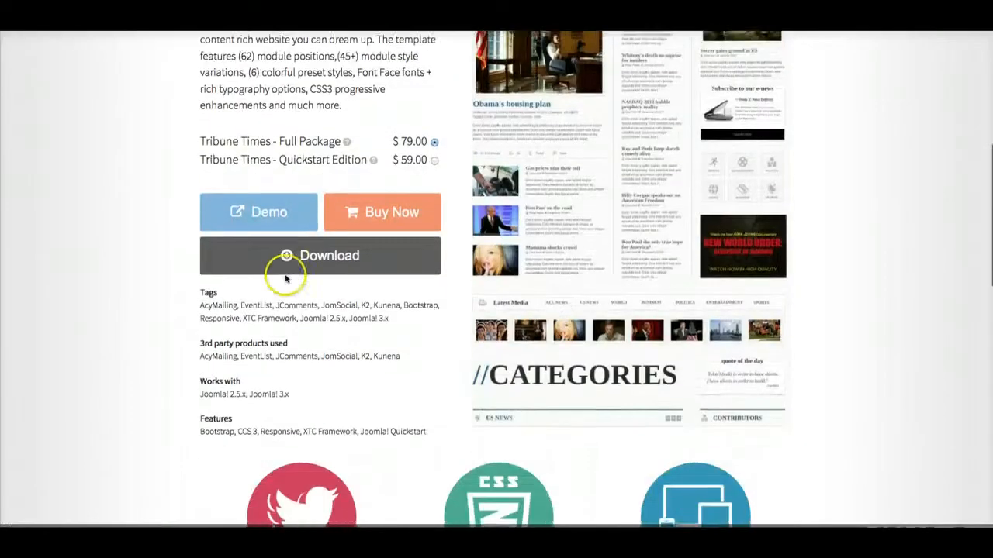
# Open the Tribune Times download page and review the files offered for Joomla! 2.5.x.
pyautogui.click(287, 241)
pyautogui.click(314, 203)
pyautogui.scroll(-3, 166, 300)
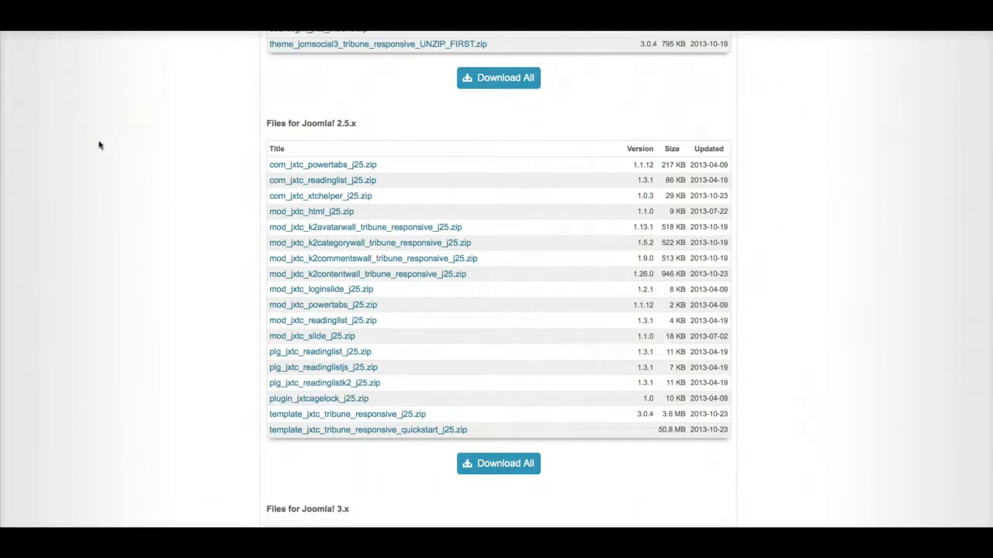
pyautogui.scroll(5, 99, 145)
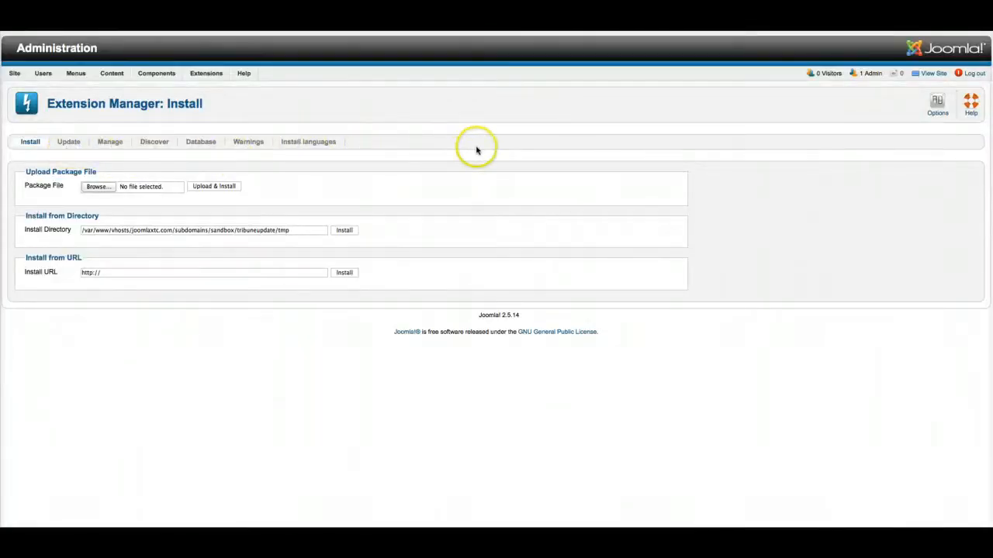
# In Joomla's Extension Manager, upload and install com_jxtc_powertabs_j25.zip from the tribune_update folder.
pyautogui.click(97, 187)
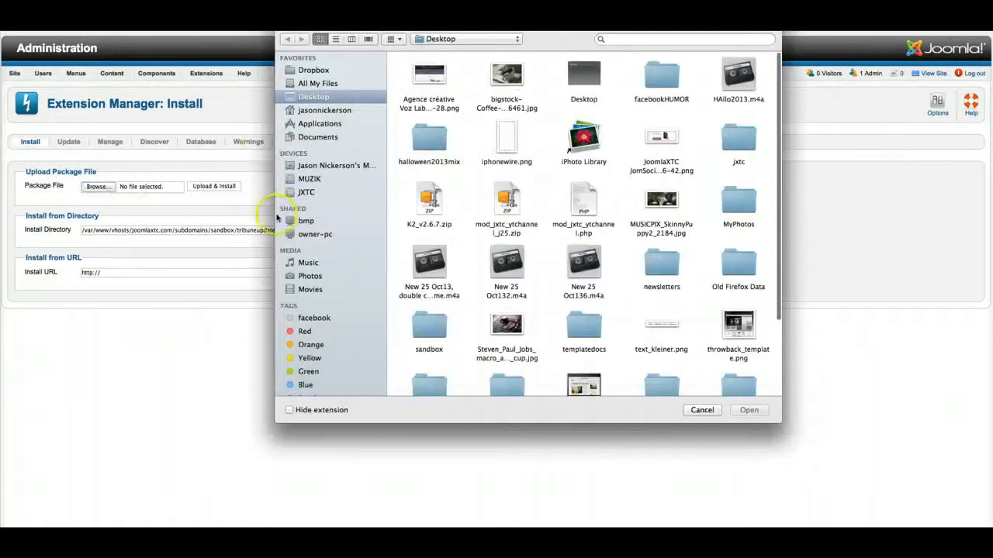
pyautogui.click(701, 411)
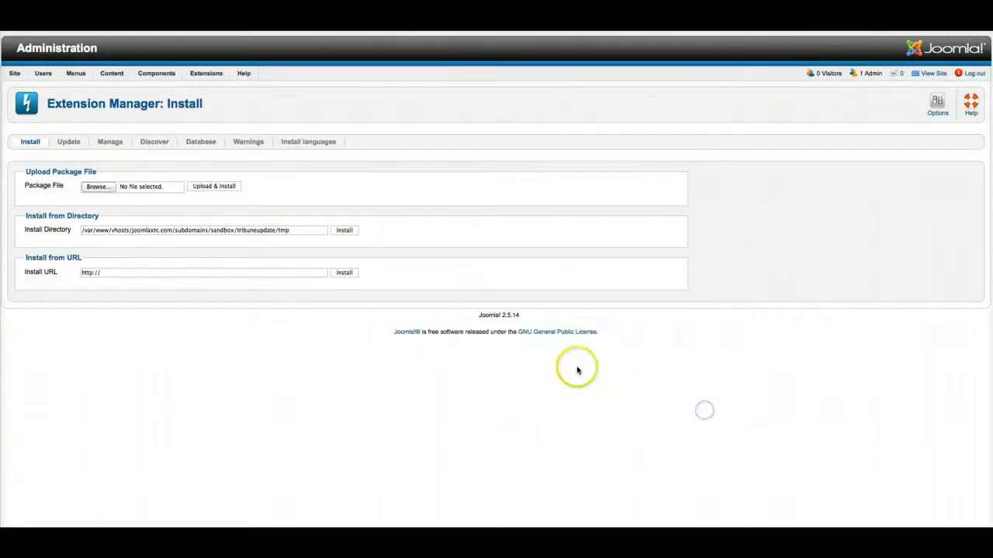
pyautogui.click(47, 513)
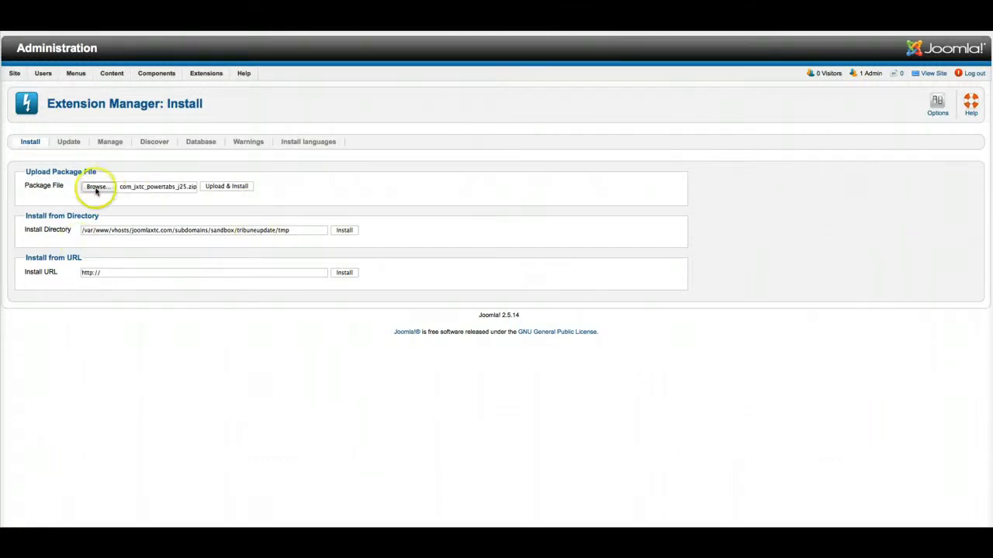
pyautogui.click(96, 188)
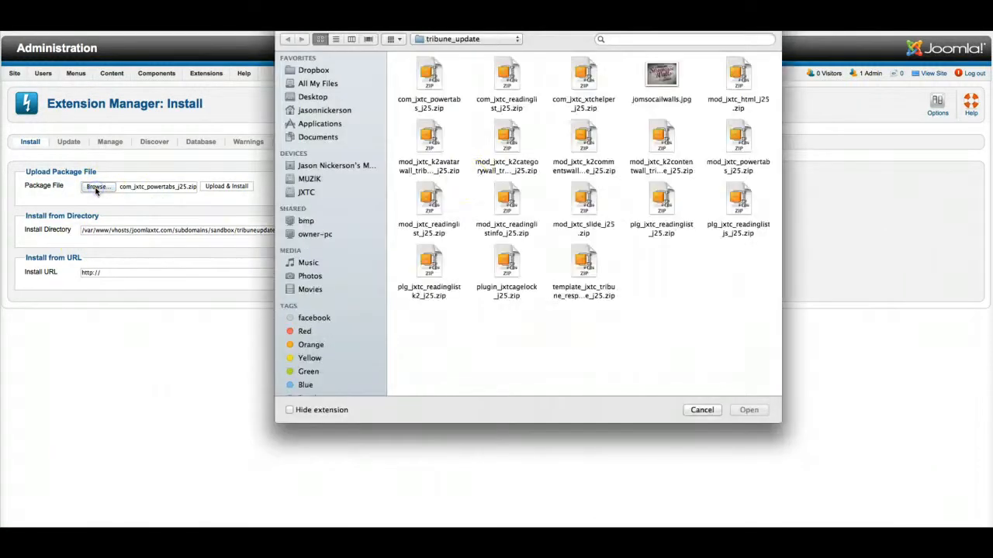
pyautogui.doubleClick(432, 77)
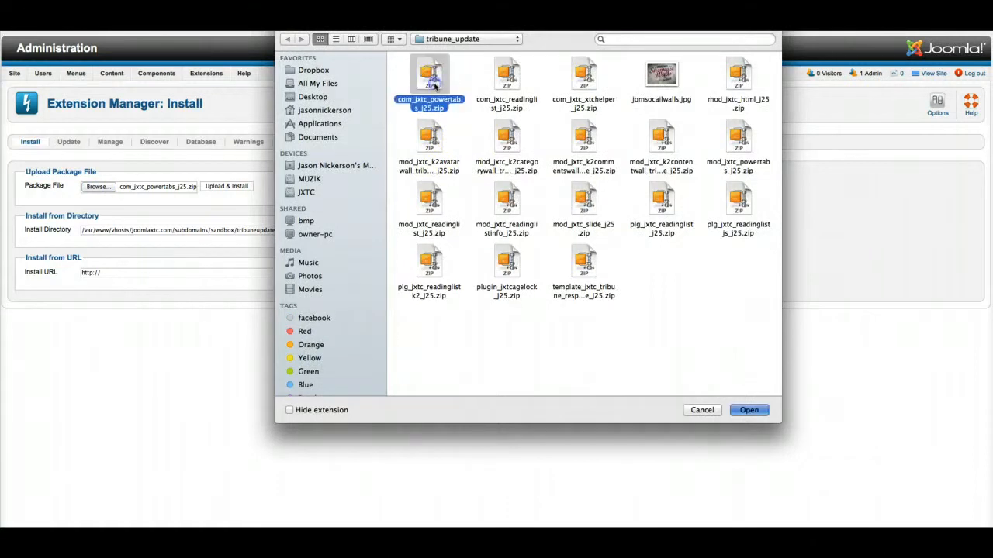
pyautogui.click(225, 190)
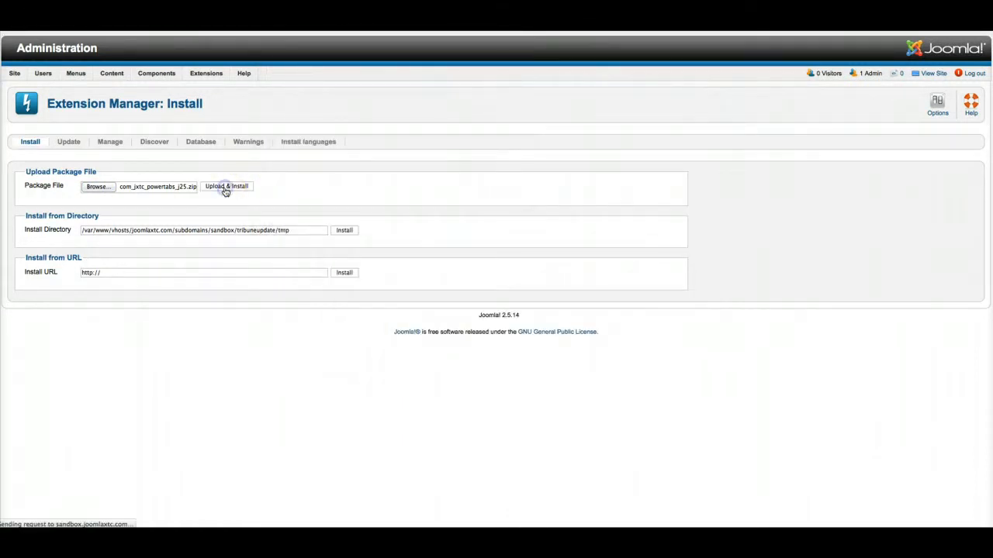
# Upload and install the Reading List component package com_jxtc_readinglist_j25.zip.
pyautogui.click(98, 249)
pyautogui.doubleClick(505, 78)
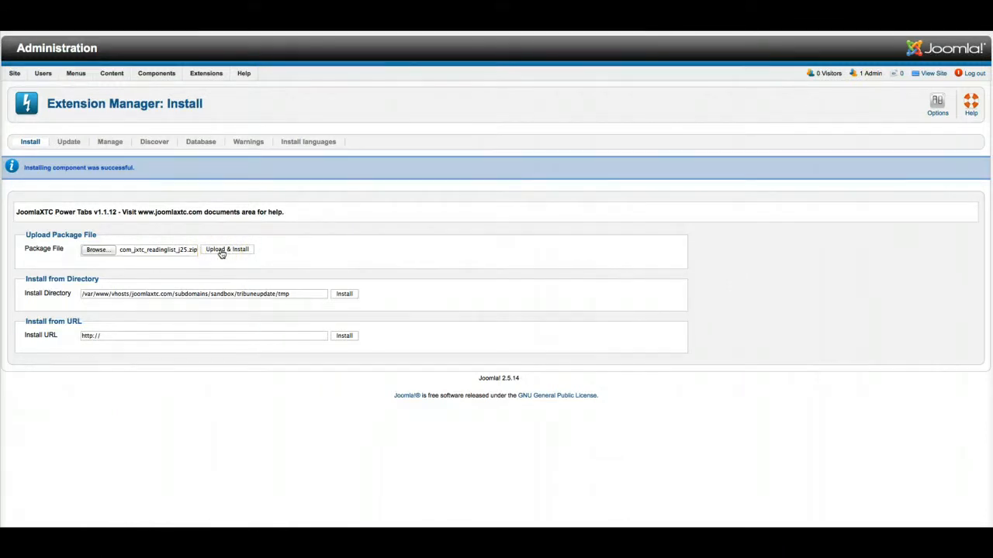
pyautogui.click(221, 252)
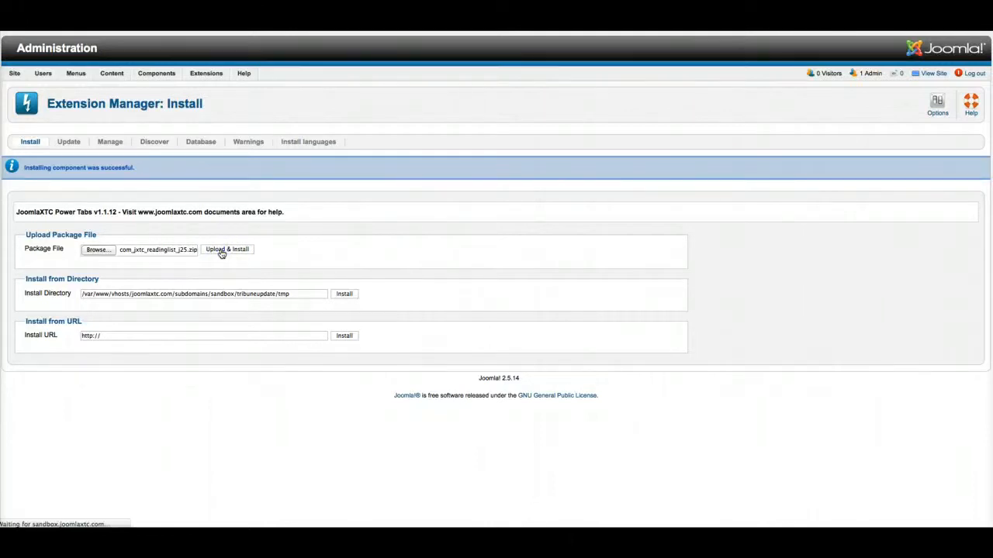
# Upload and install the template package template_jxtc_tribune_responsive_j25.zip.
pyautogui.click(99, 250)
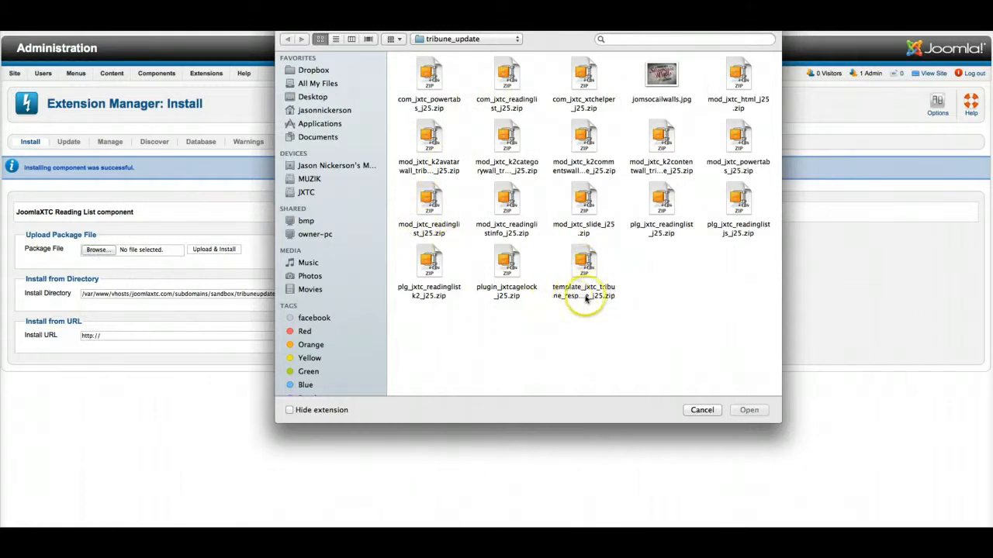
pyautogui.doubleClick(584, 266)
pyautogui.click(266, 251)
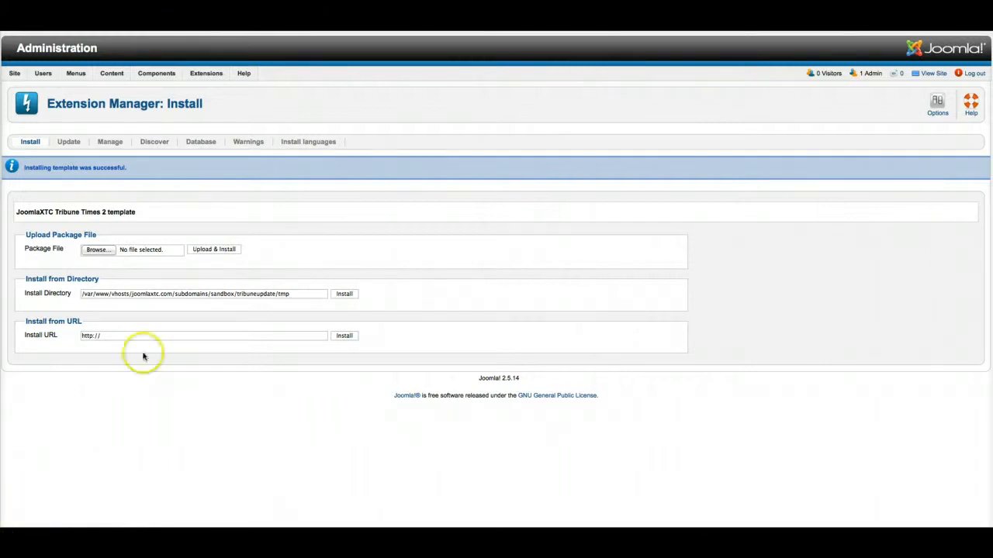
# Make Tribune2 - Default the default site style in the Template Manager.
pyautogui.moveTo(204, 72)
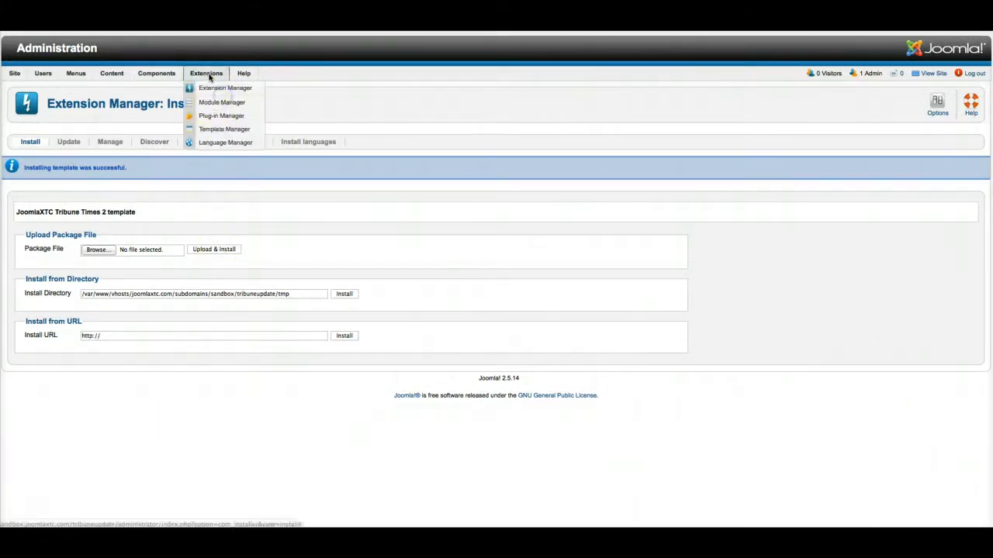
pyautogui.click(214, 131)
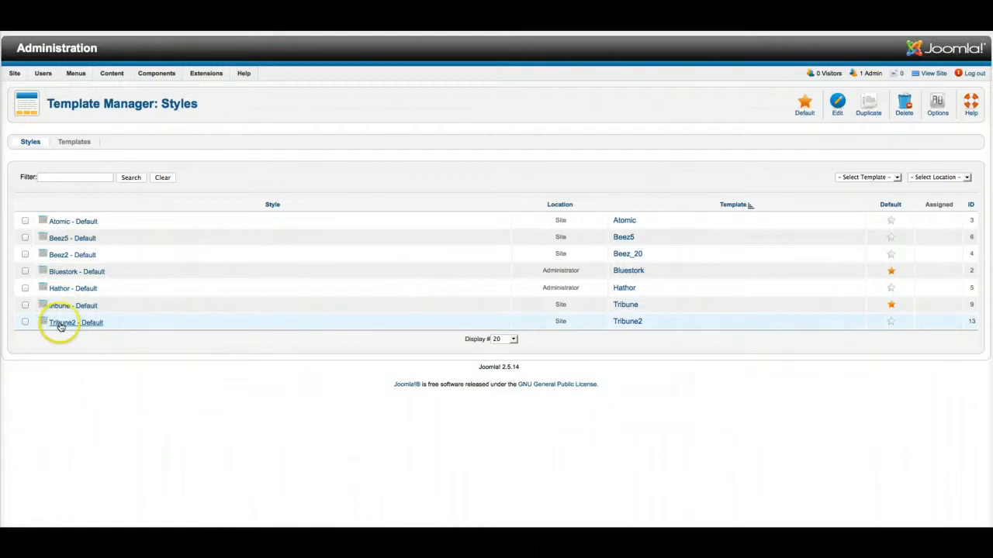
pyautogui.click(26, 322)
pyautogui.click(804, 111)
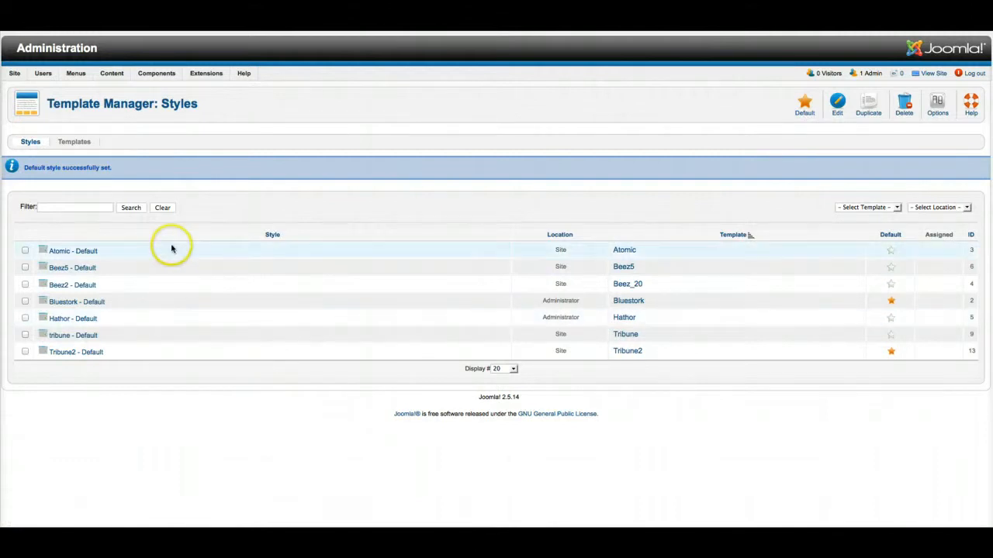
# Filter the Module Manager by the Menu type and open the Main Menu module assigned to the menubar position.
pyautogui.moveTo(201, 73)
pyautogui.click(213, 102)
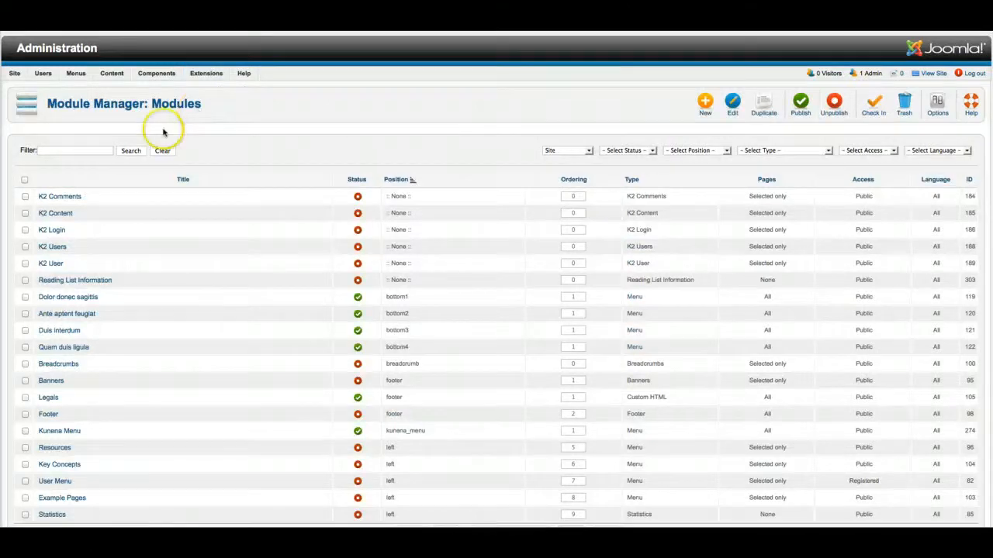
pyautogui.scroll(-2, 182, 269)
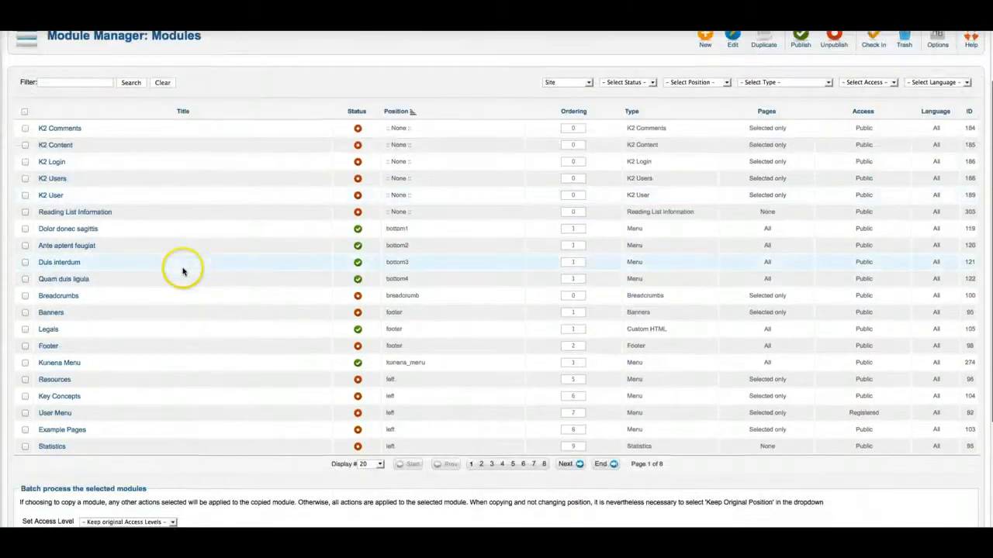
pyautogui.click(754, 83)
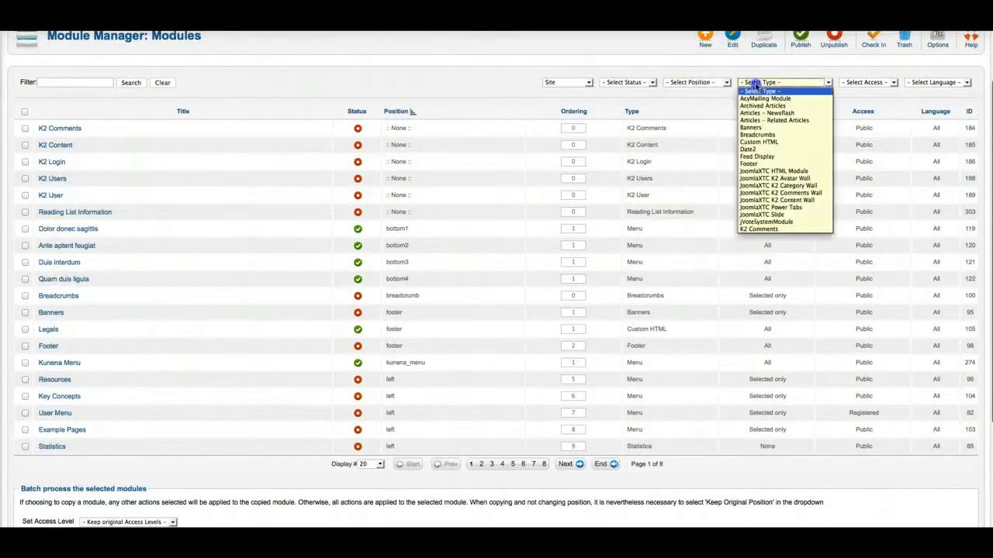
pyautogui.scroll(-5, 764, 176)
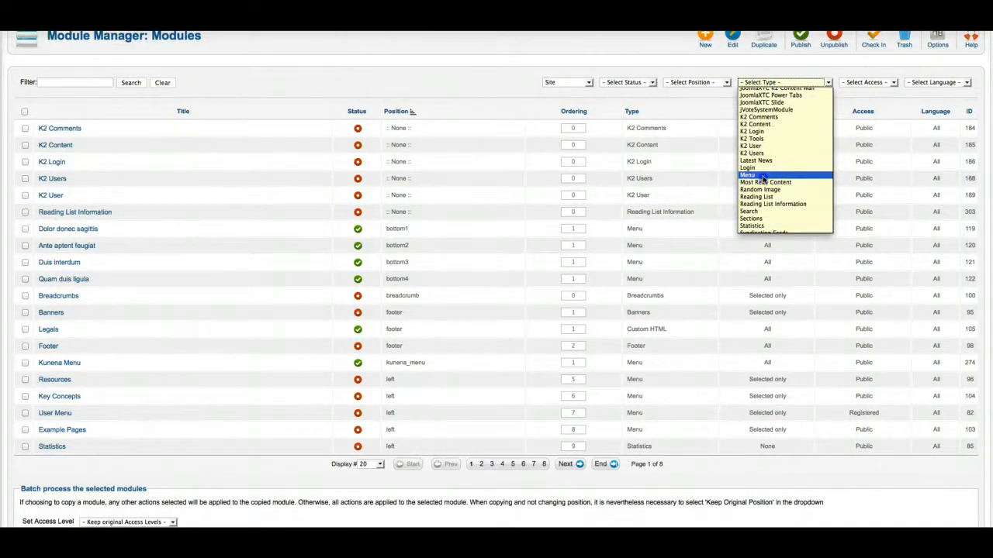
pyautogui.click(764, 177)
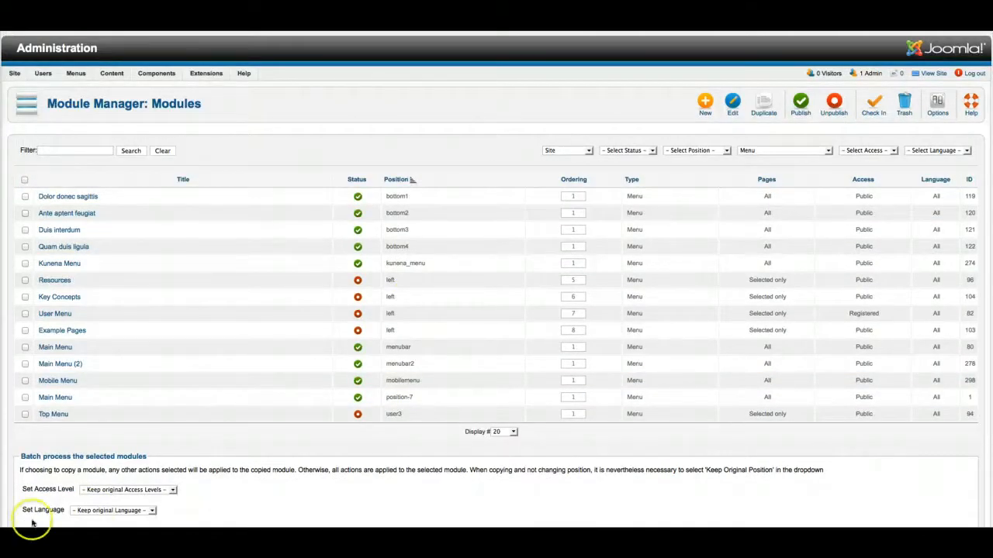
pyautogui.click(56, 347)
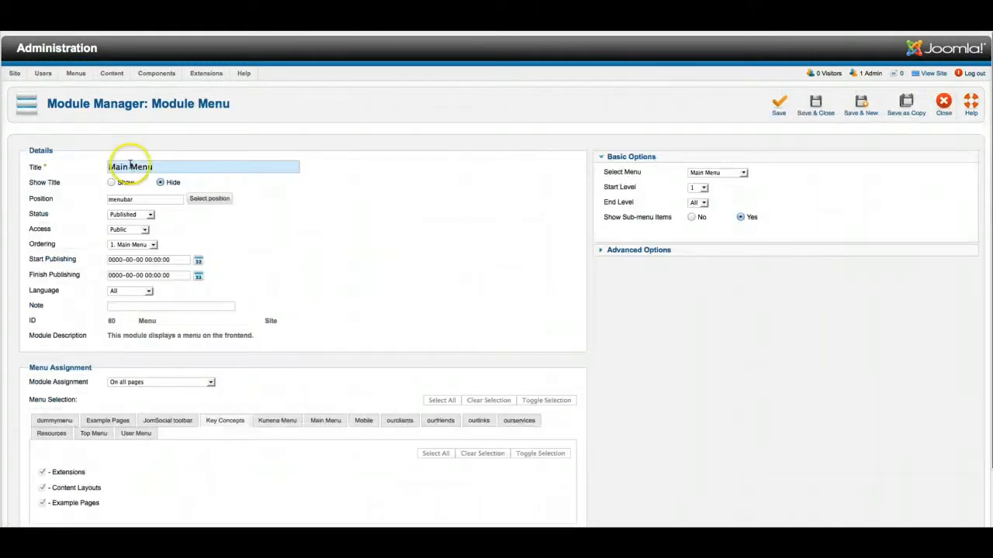
# Set the Main Menu module's position to menubarleft and show its title.
pyautogui.click(135, 199)
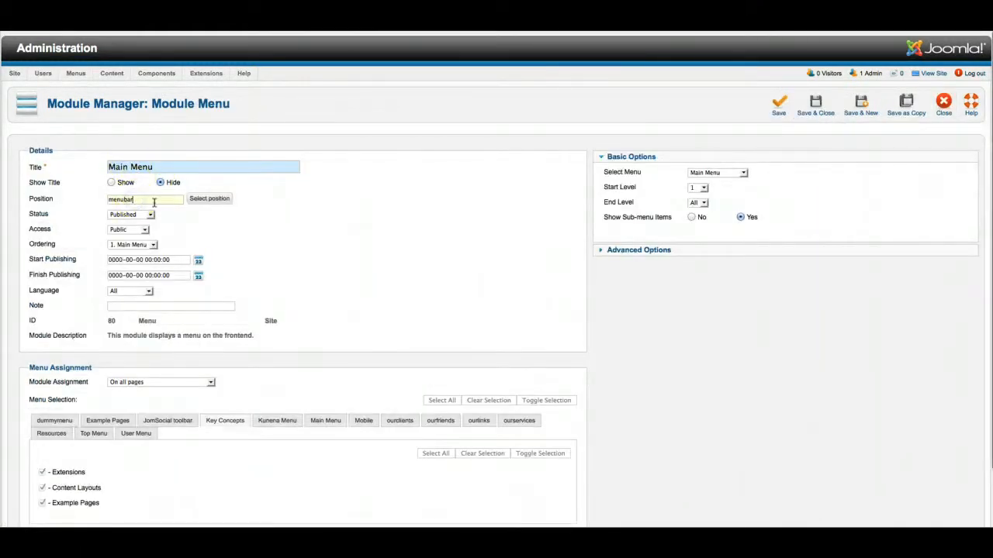
pyautogui.write('left')
pyautogui.click(256, 244)
pyautogui.click(110, 183)
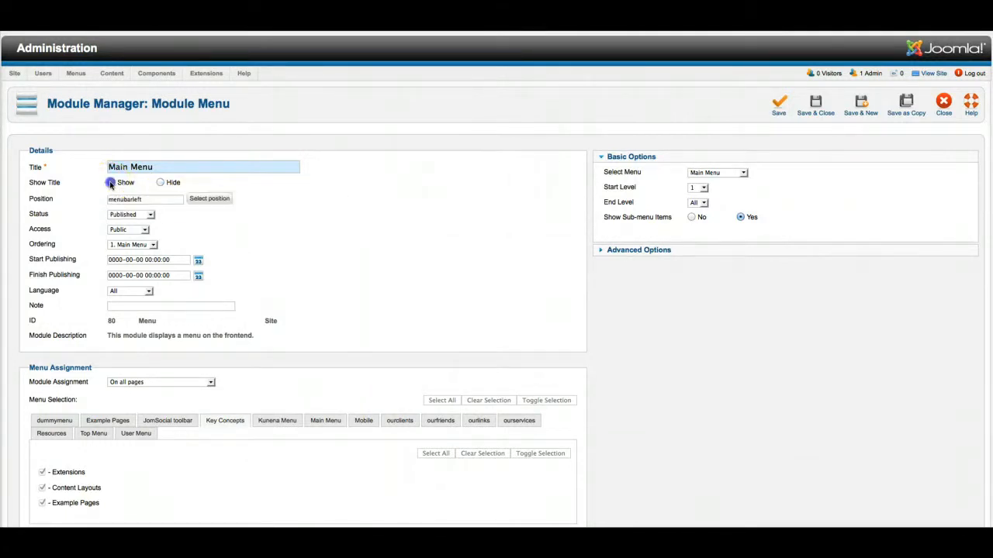
# Give the Main Menu module the Tribune2 responsive alternative layout and the module class suffix moleft, and save and close it.
pyautogui.click(629, 252)
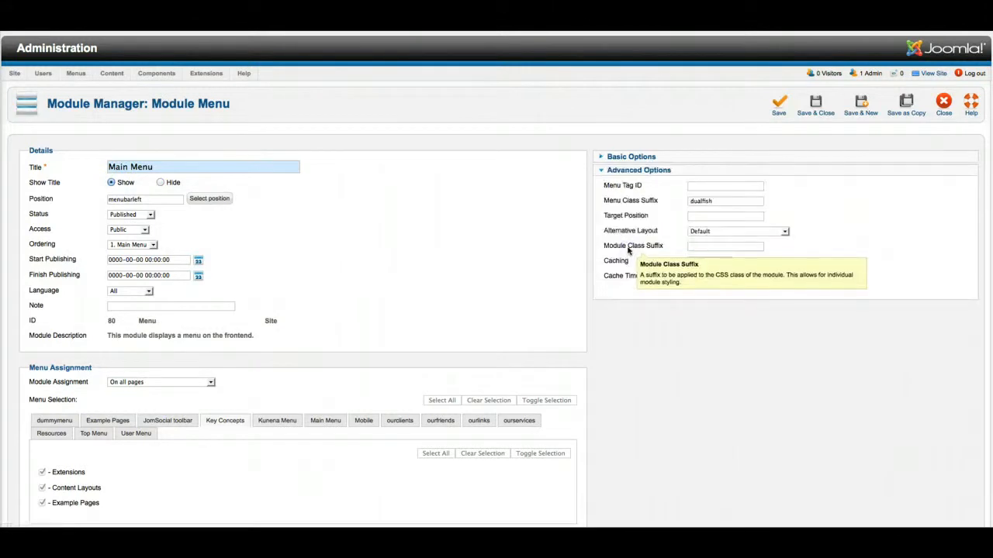
pyautogui.click(707, 233)
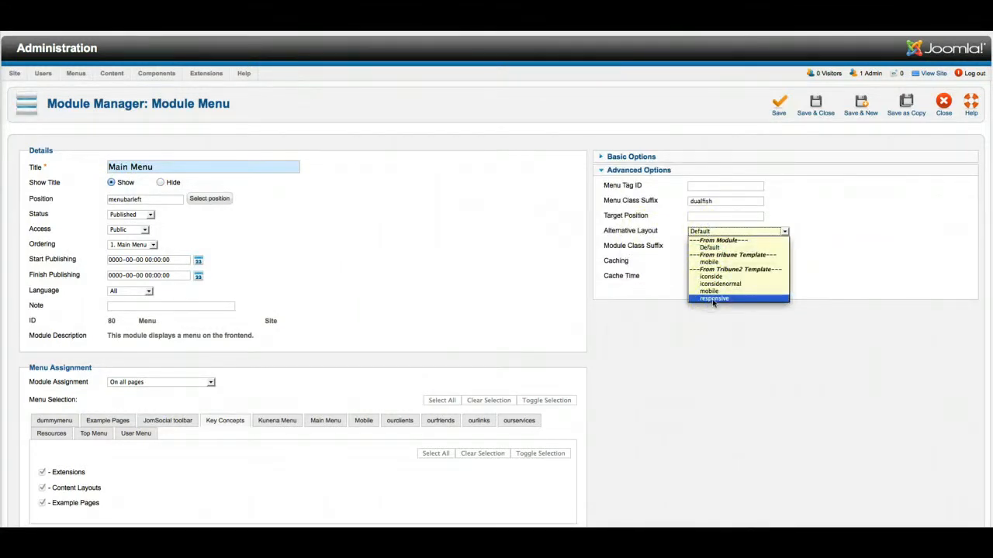
pyautogui.click(712, 299)
pyautogui.click(698, 247)
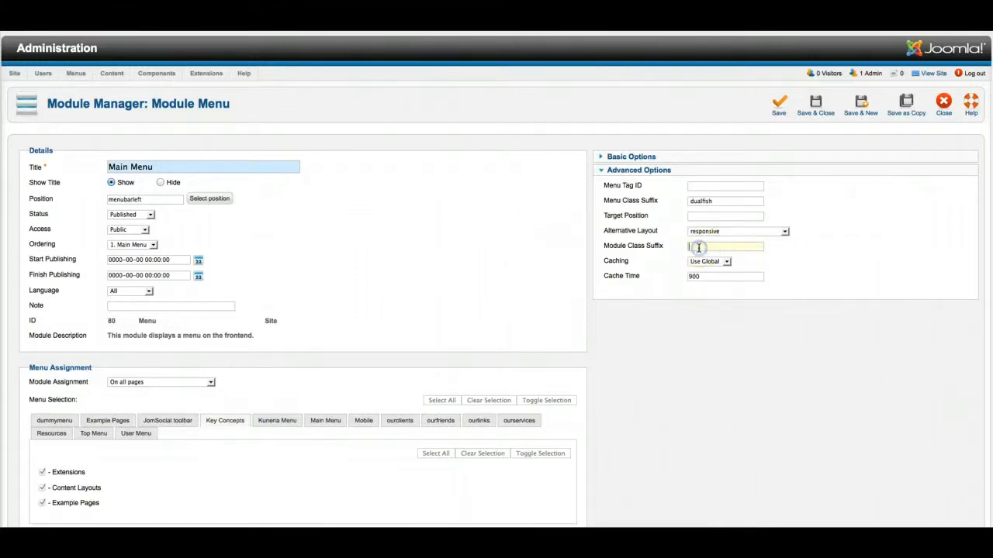
pyautogui.write('moleft')
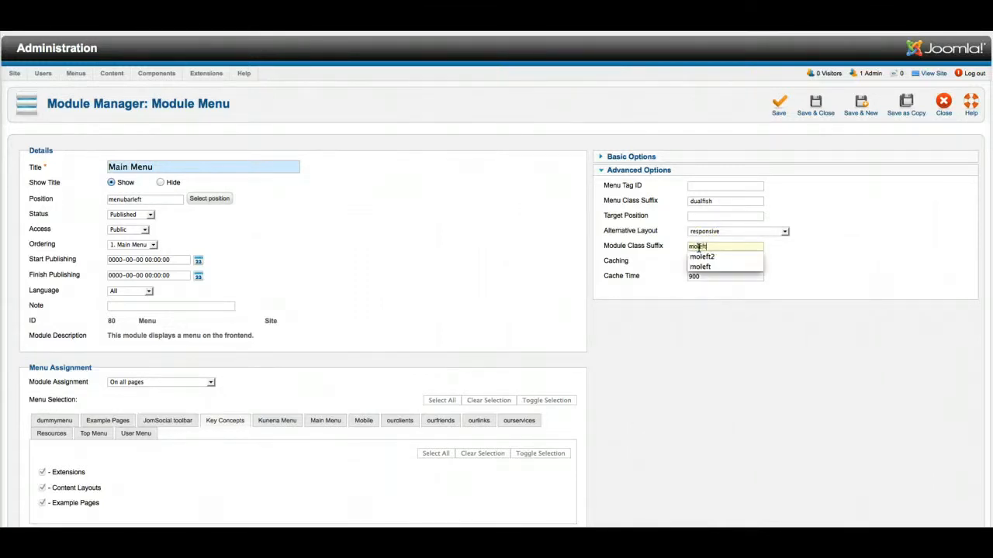
pyautogui.click(840, 260)
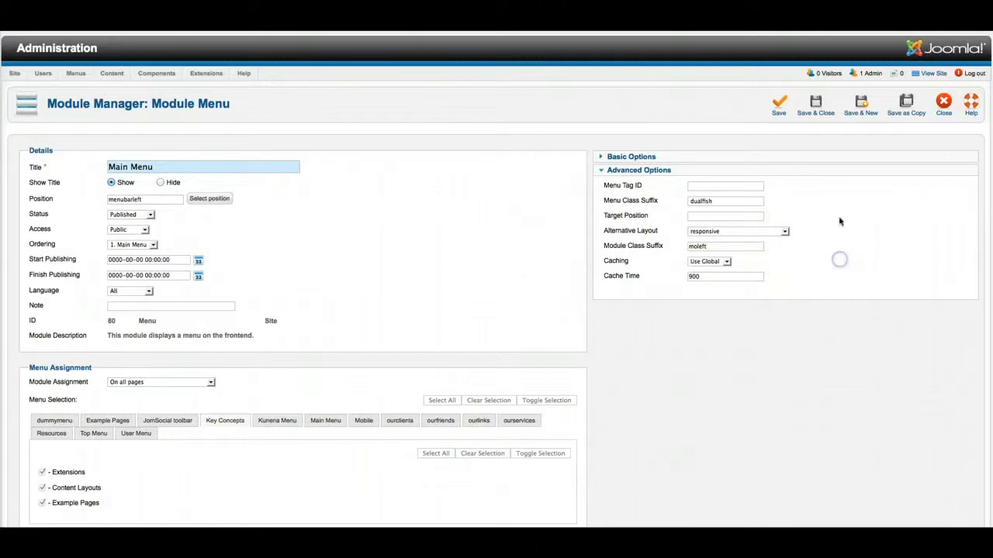
pyautogui.click(815, 113)
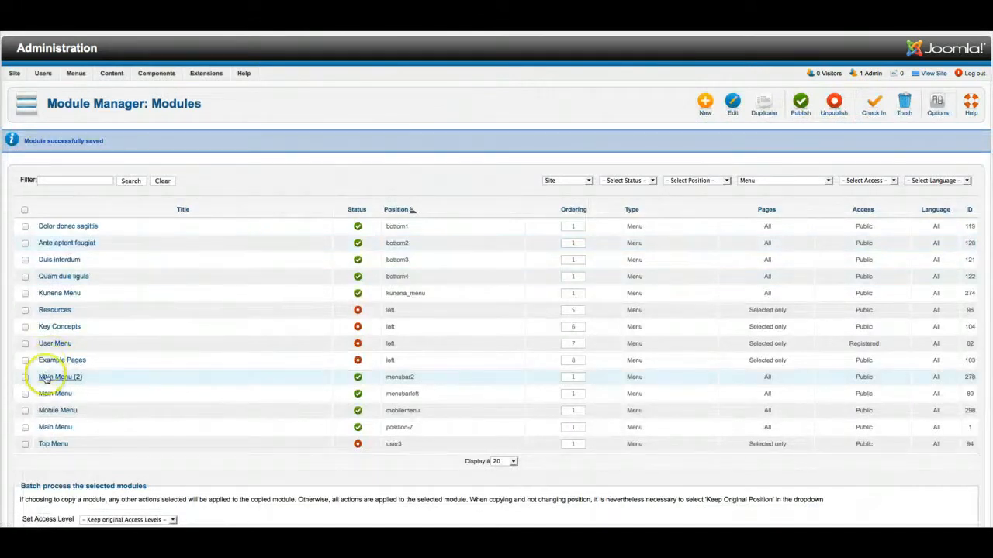
# Open the Main Menu (2) module, set its alternative layout to Tribune2's responsive, and save and close it.
pyautogui.click(60, 378)
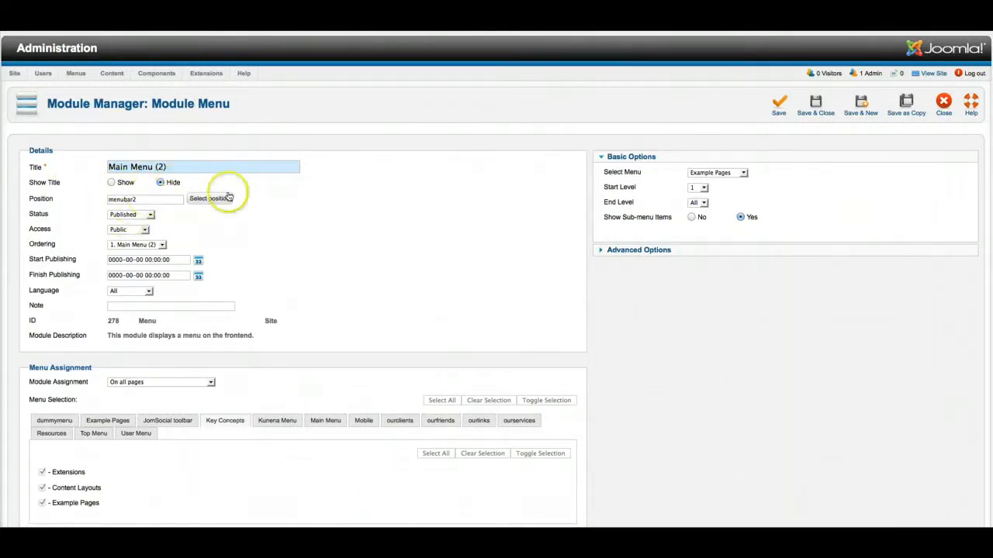
pyautogui.click(621, 251)
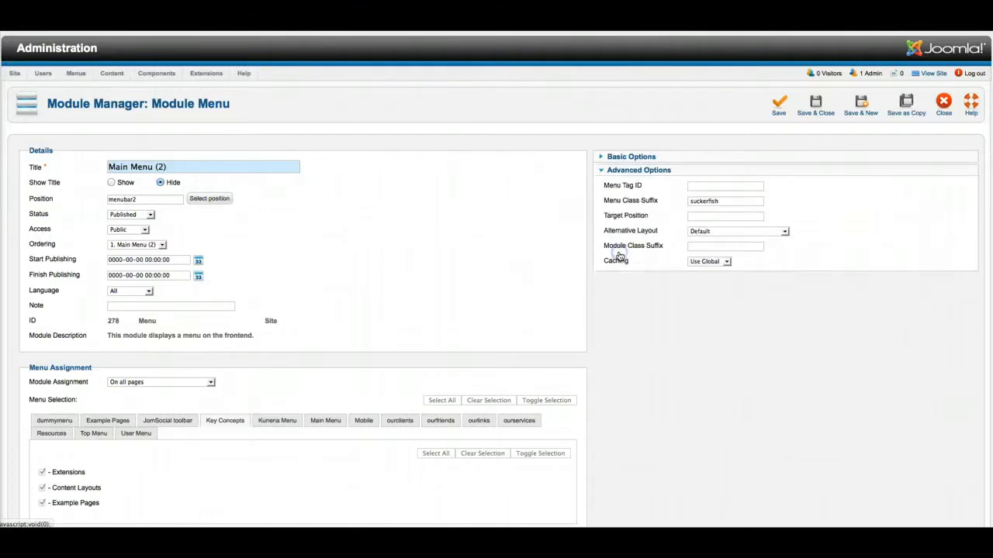
pyautogui.click(705, 232)
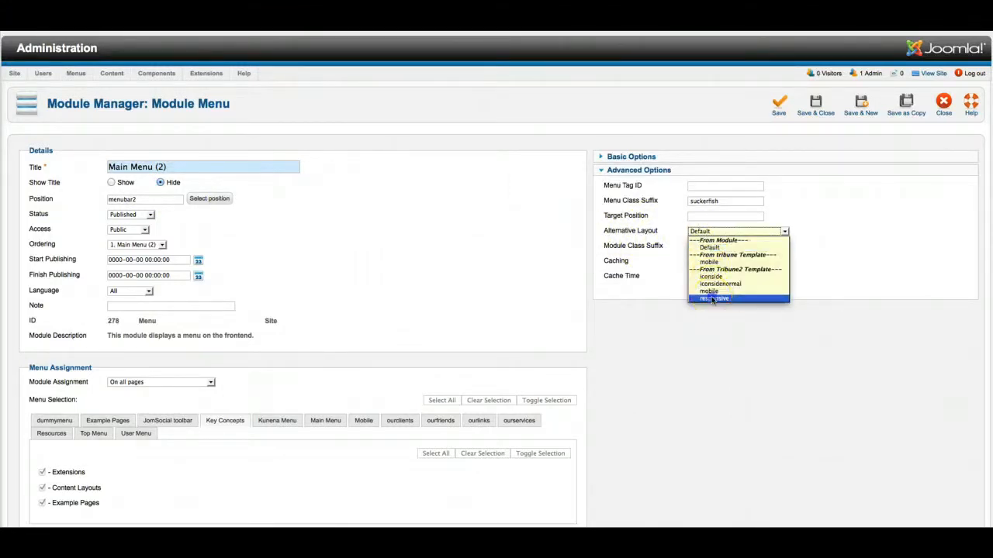
pyautogui.click(709, 297)
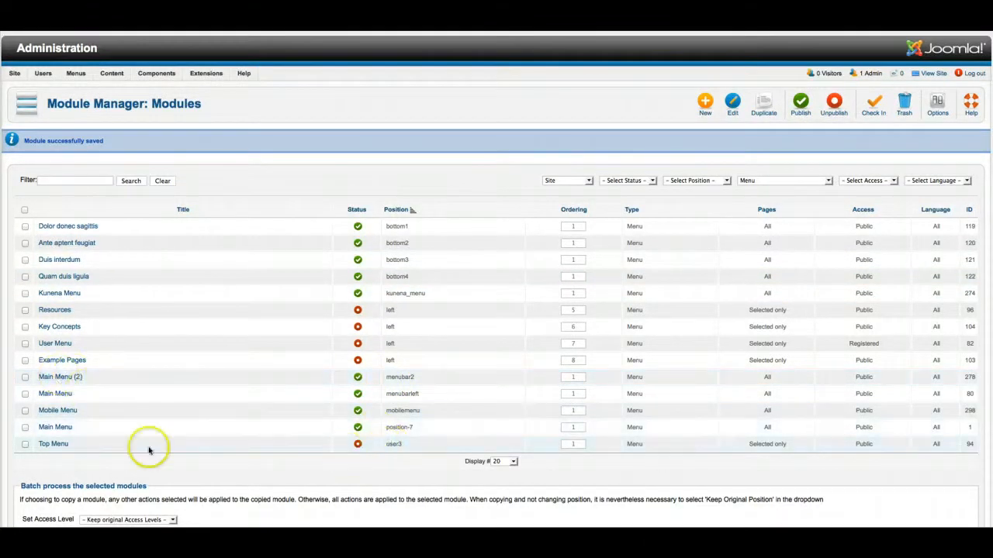
# Retitle the Top Menu module Categories with its title shown, and publish it on all pages.
pyautogui.click(49, 444)
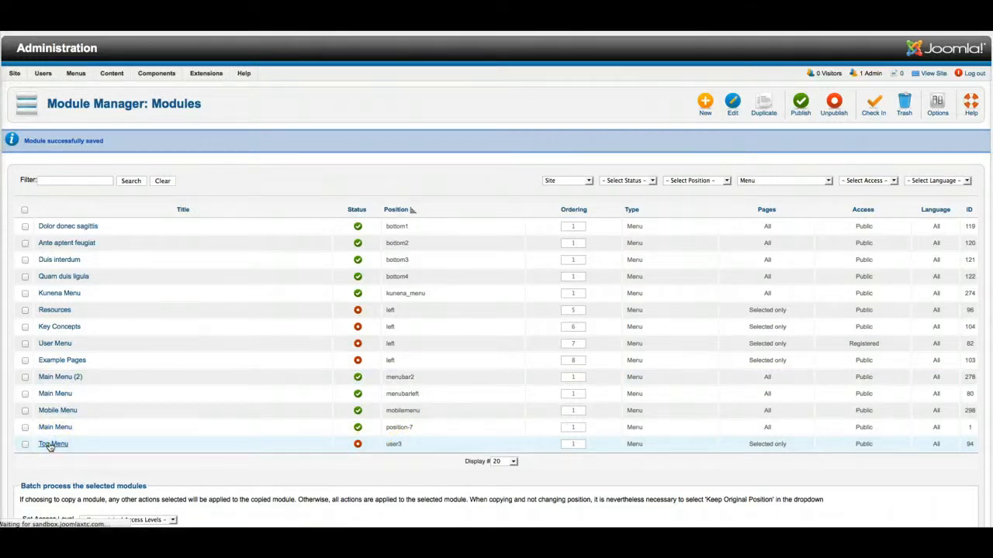
pyautogui.moveTo(162, 168); pyautogui.dragTo(73, 160)
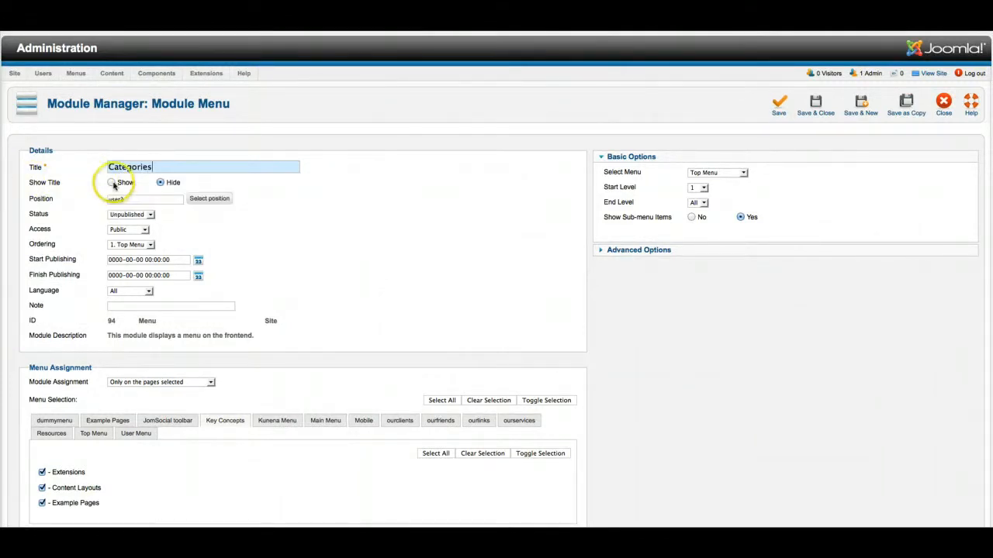
pyautogui.click(122, 214)
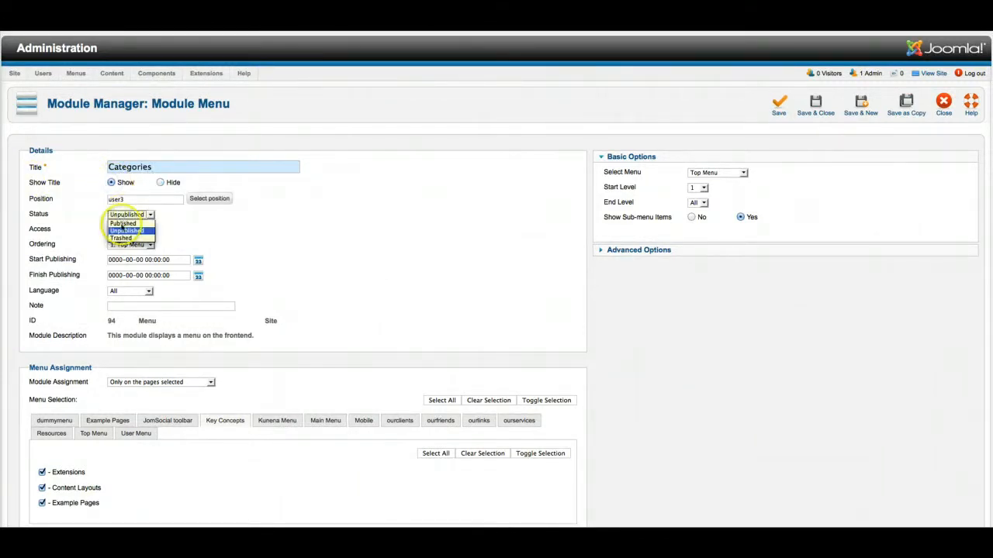
pyautogui.click(122, 223)
pyautogui.click(137, 382)
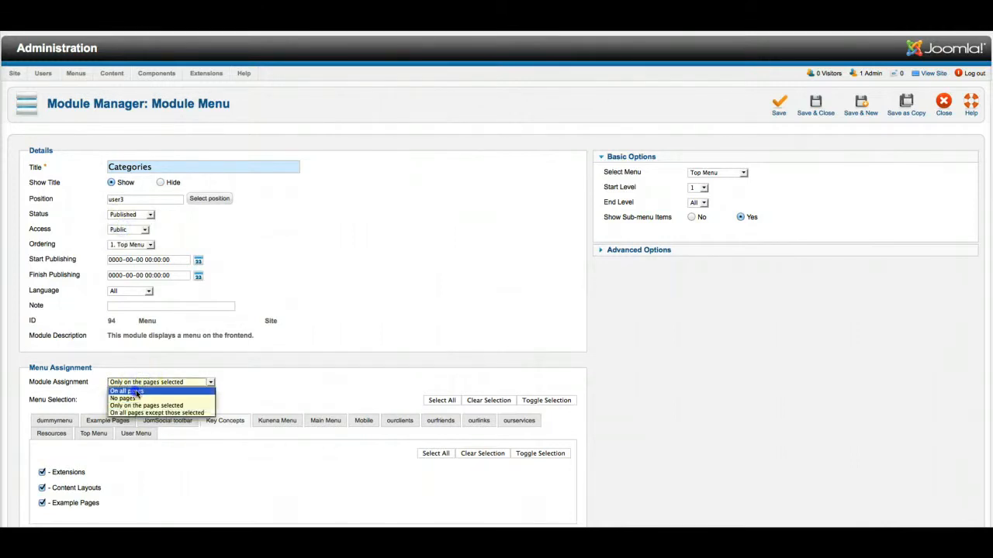
pyautogui.click(136, 391)
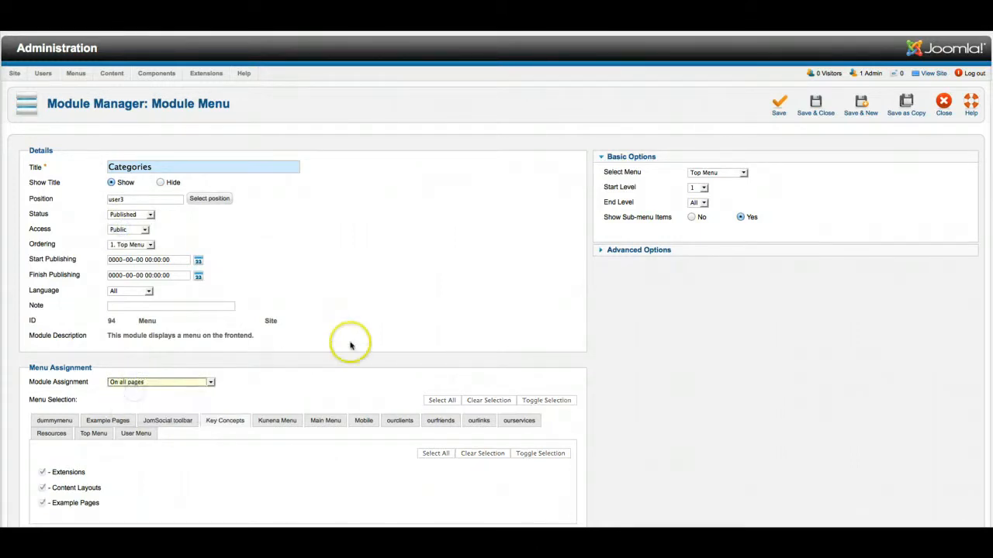
# Set the Categories module's source menu to Example Pages and its menu class suffix to suckerfish.
pyautogui.click(705, 174)
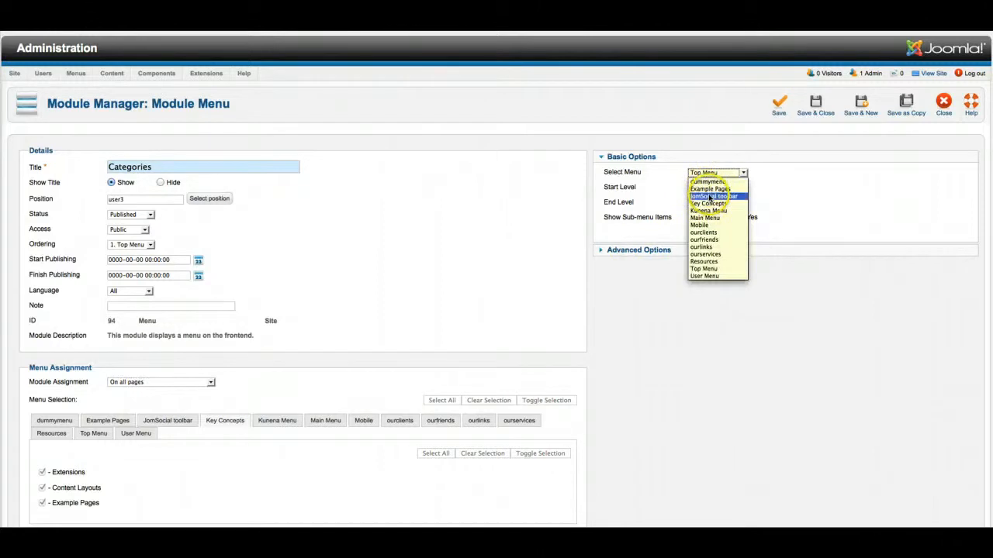
pyautogui.click(718, 190)
pyautogui.click(634, 253)
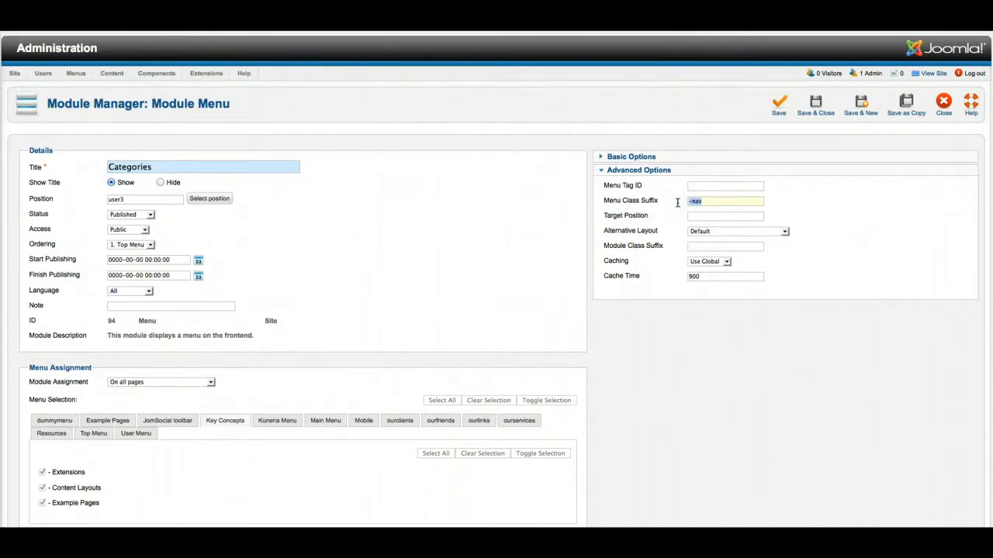
pyautogui.write('suckerfish')
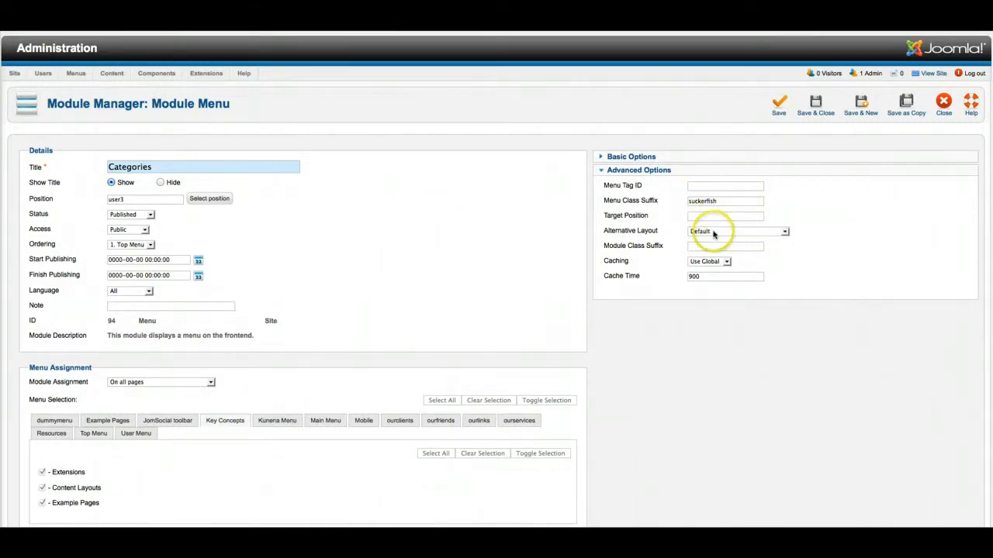
# Set the Categories module's alternative layout to Tribune2's mobile and its module class suffix to moleft2.
pyautogui.click(708, 232)
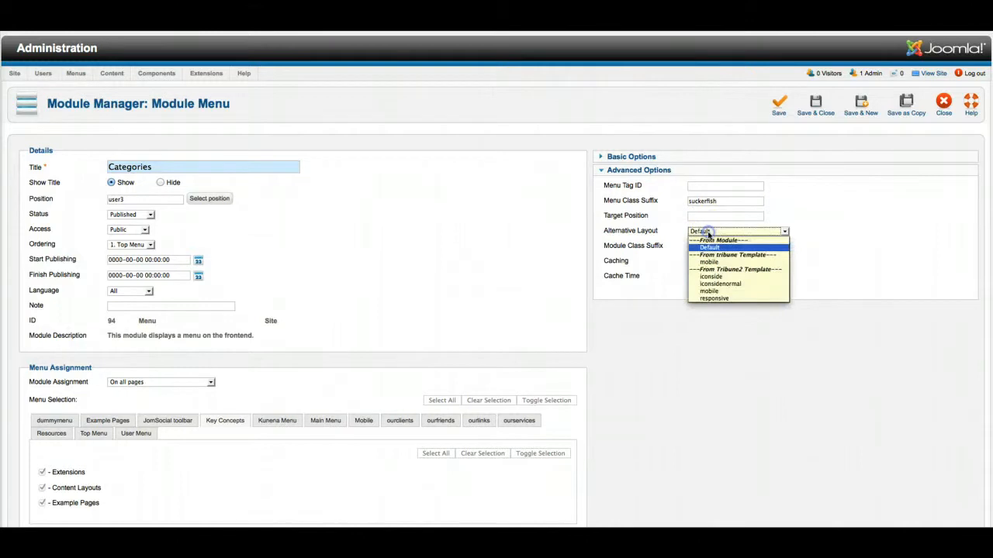
pyautogui.click(728, 291)
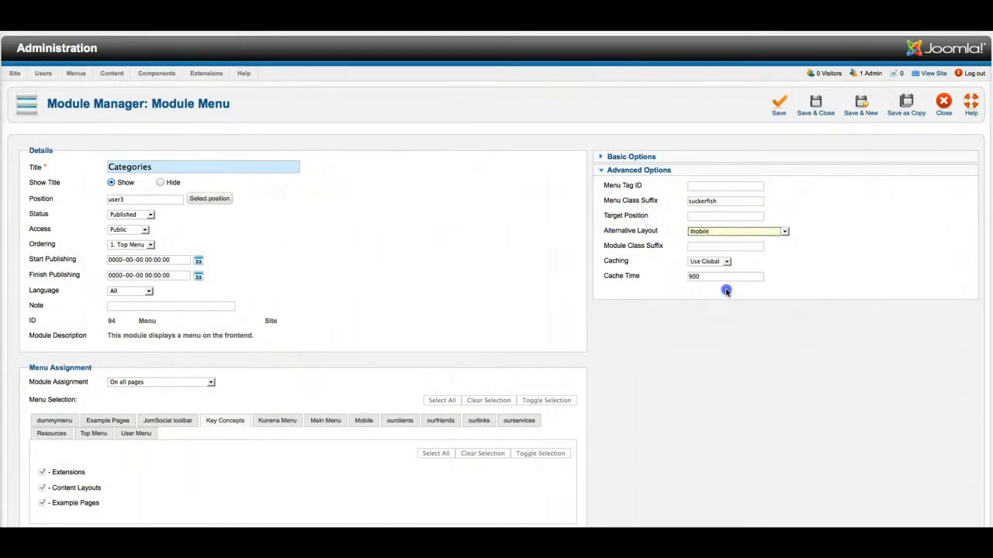
pyautogui.click(696, 248)
pyautogui.write('mo')
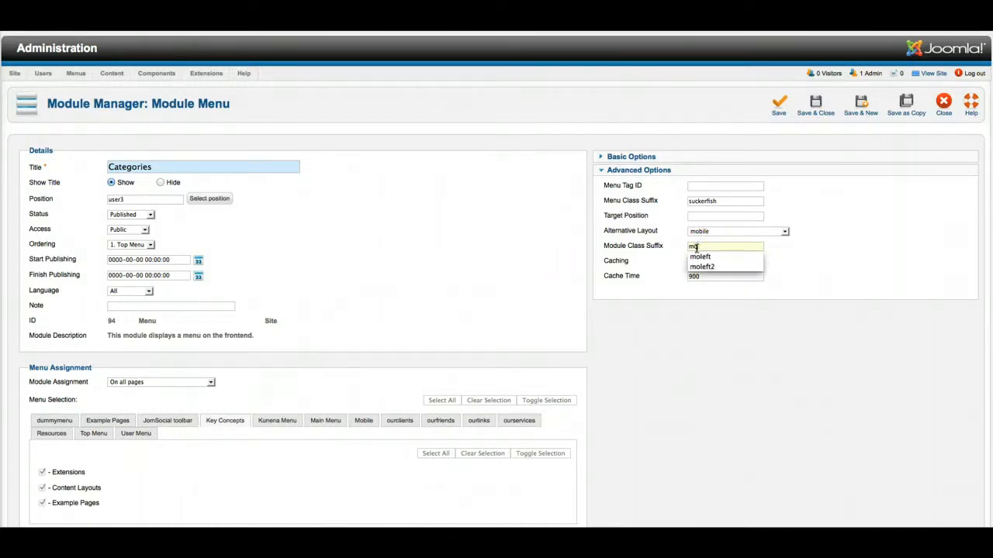
pyautogui.write('left2')
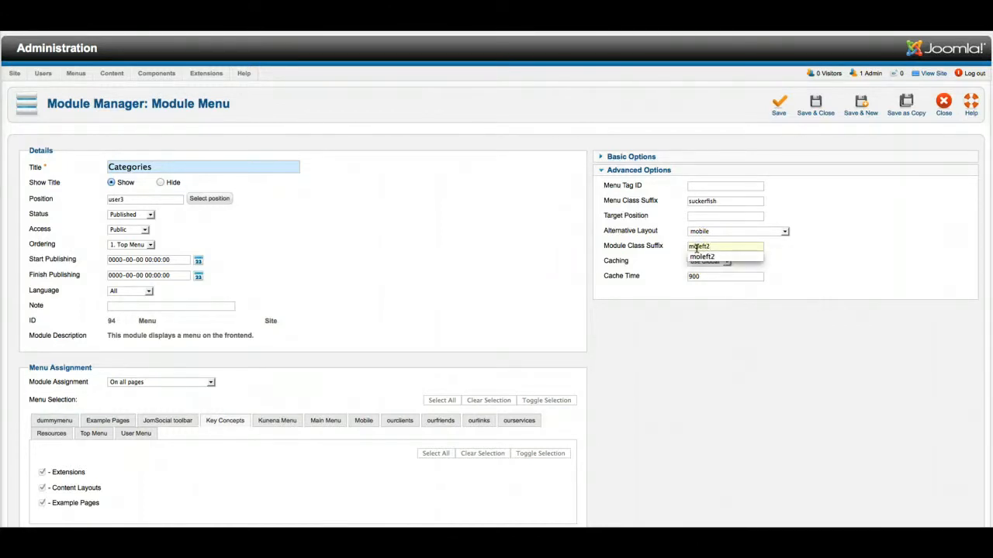
# Assign the Categories module to the menuright1 position and save and close it.
pyautogui.moveTo(126, 199); pyautogui.dragTo(85, 199)
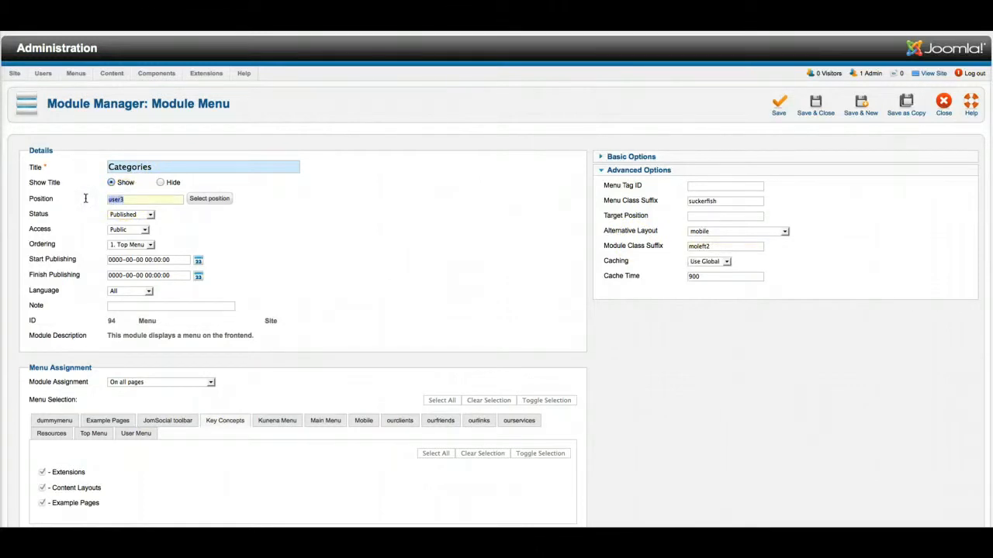
pyautogui.write('menuright1')
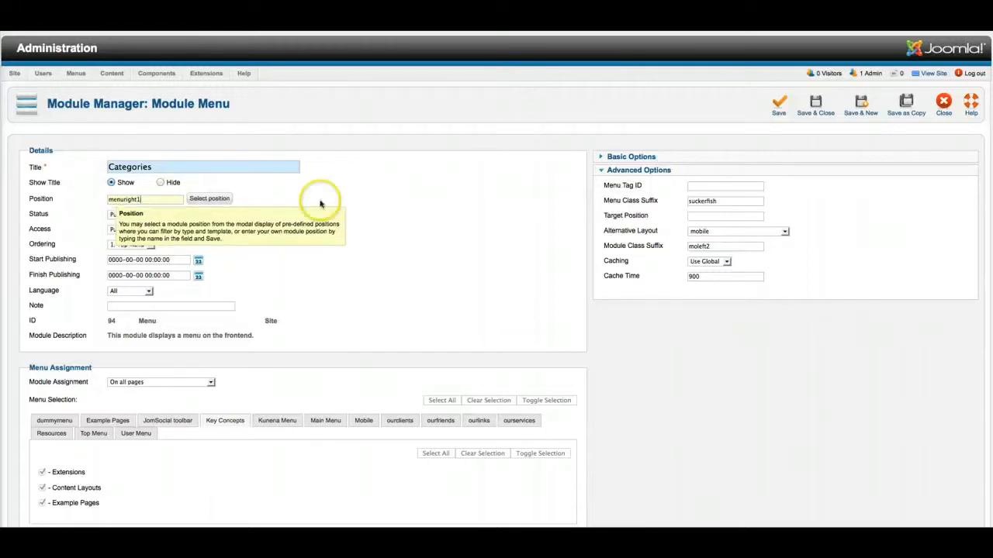
pyautogui.click(364, 212)
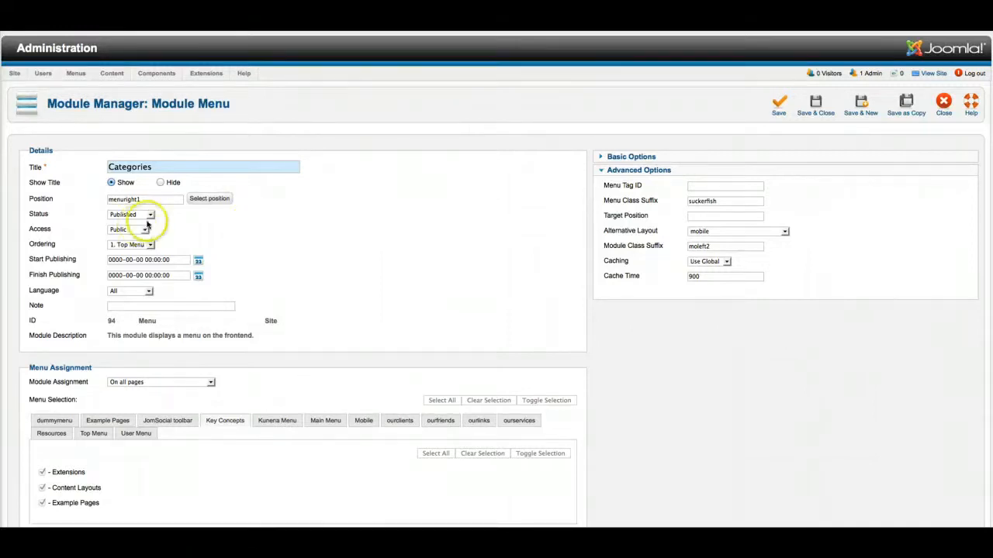
pyautogui.click(812, 113)
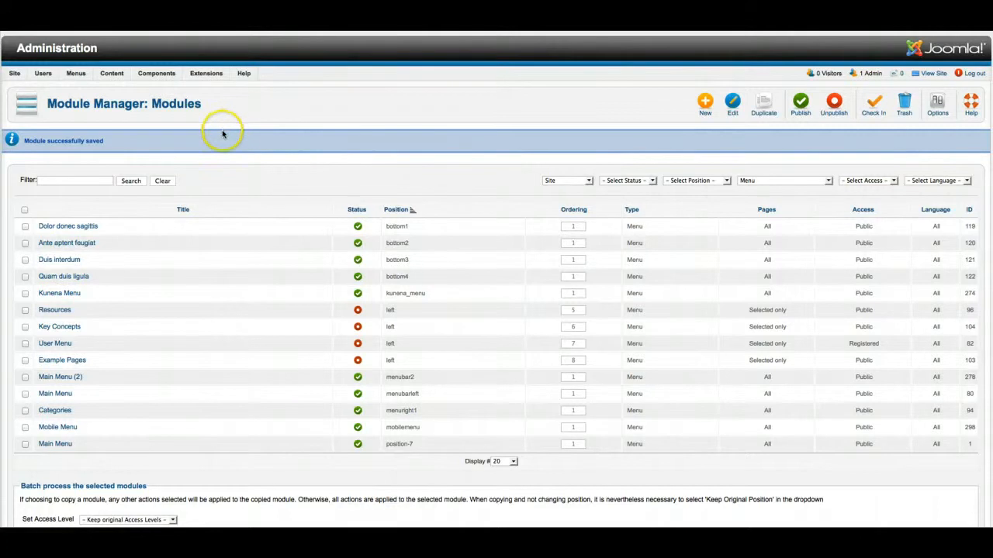
# View the site's front end and examine the main menu and Top Slide area in the header.
pyautogui.click(929, 74)
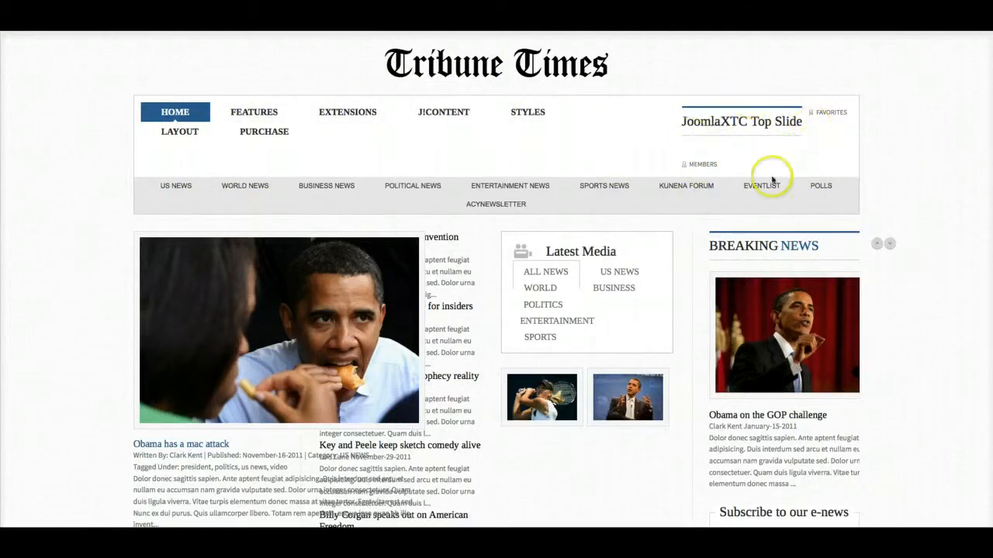
pyautogui.moveTo(509, 120)
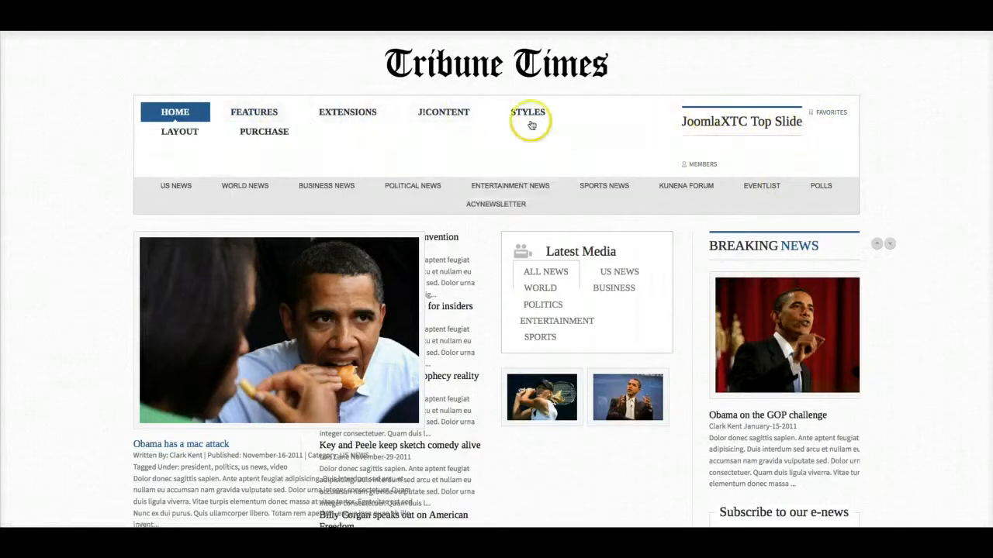
pyautogui.moveTo(281, 121)
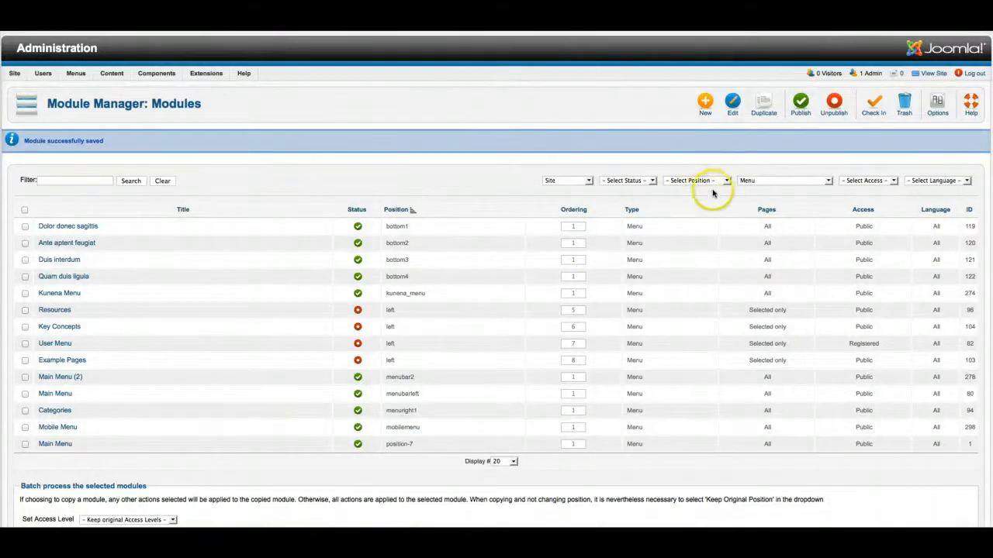
# Filter the Module Manager by the JoomlaXTC Slide type and unpublish the JoomlaXTC Top Slide (2) module.
pyautogui.click(749, 180)
pyautogui.scroll(-5, 752, 200)
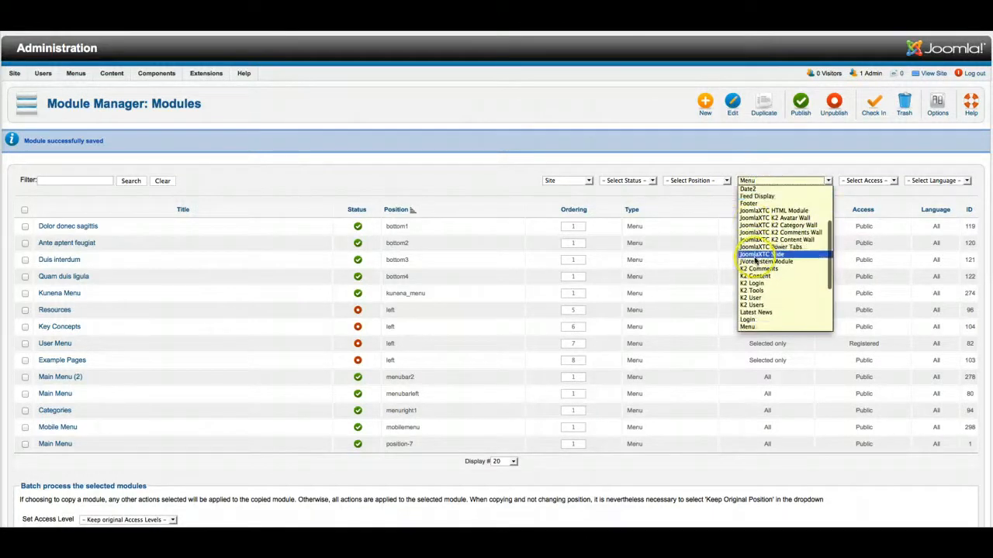
pyautogui.click(756, 261)
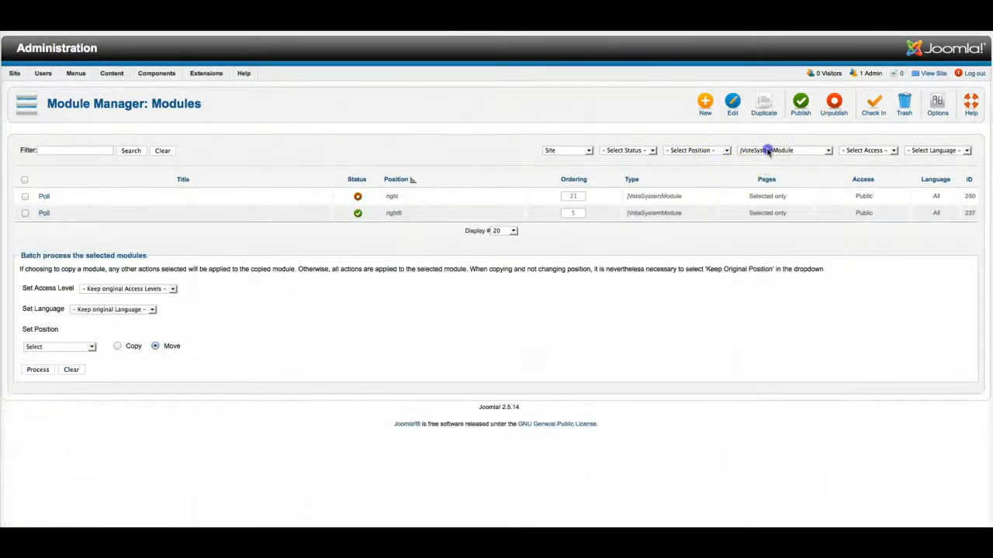
pyautogui.click(767, 150)
pyautogui.click(776, 281)
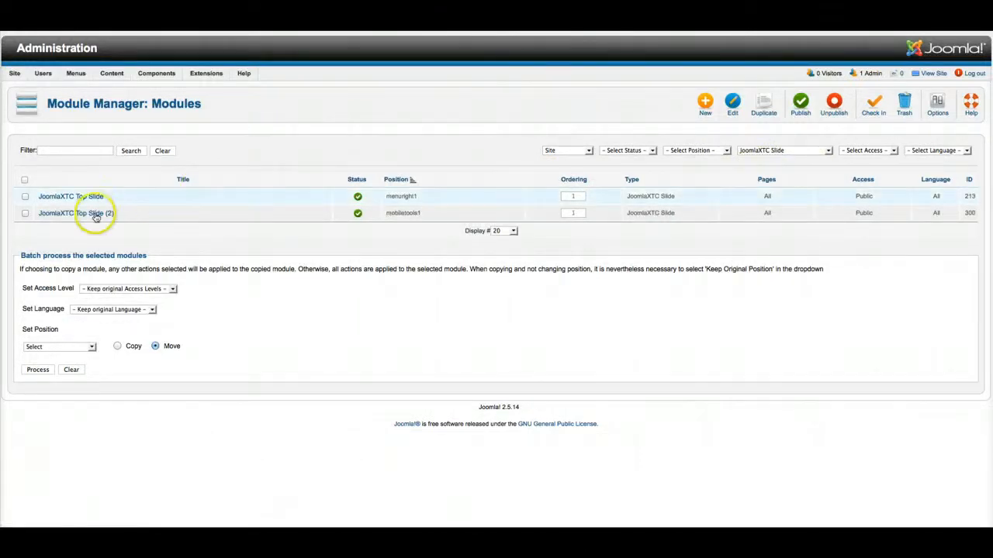
pyautogui.click(358, 214)
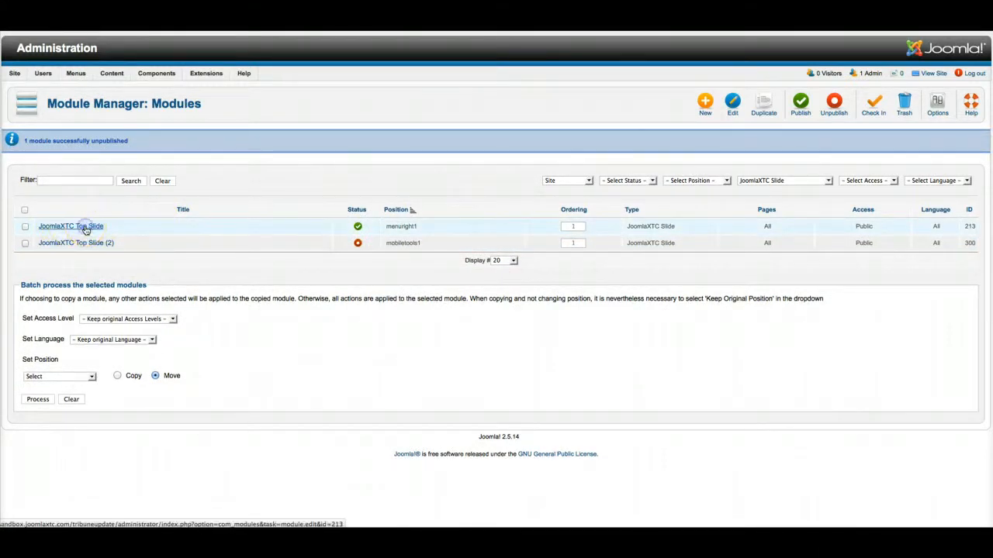
# Assign the JoomlaXTC Top Slide module to the menuright2 position, hide its title, and open its advanced options.
pyautogui.click(87, 227)
pyautogui.click(136, 199)
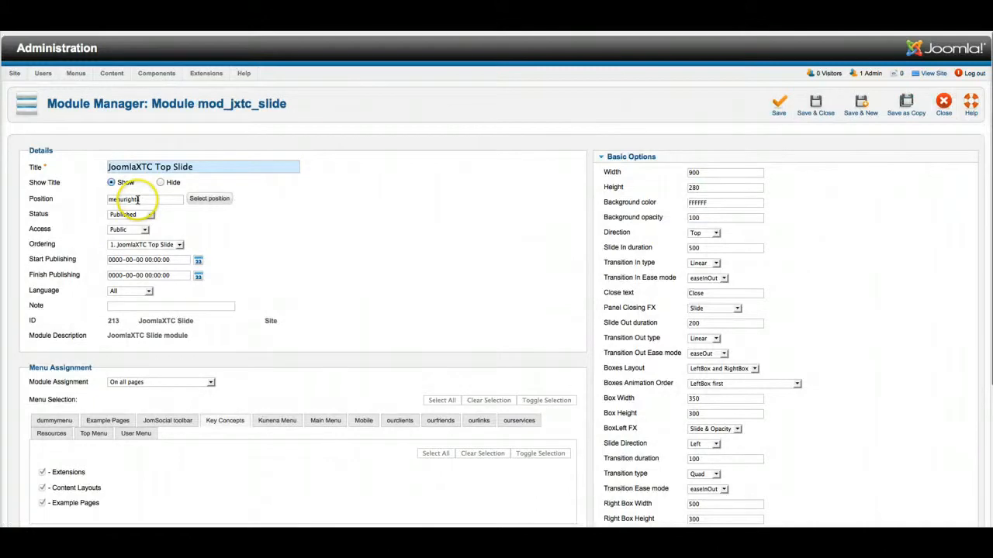
pyautogui.press('BackSpace')
pyautogui.write('2')
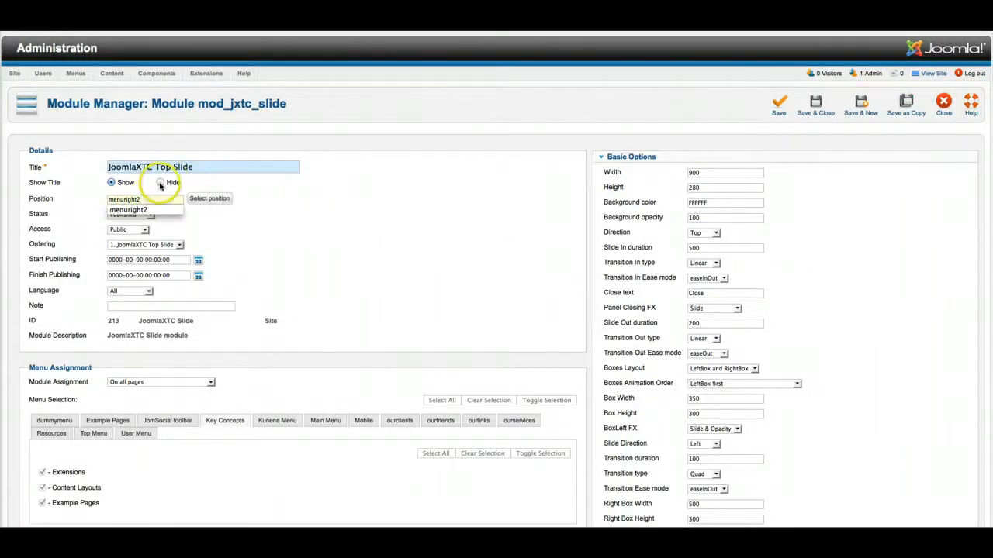
pyautogui.click(160, 182)
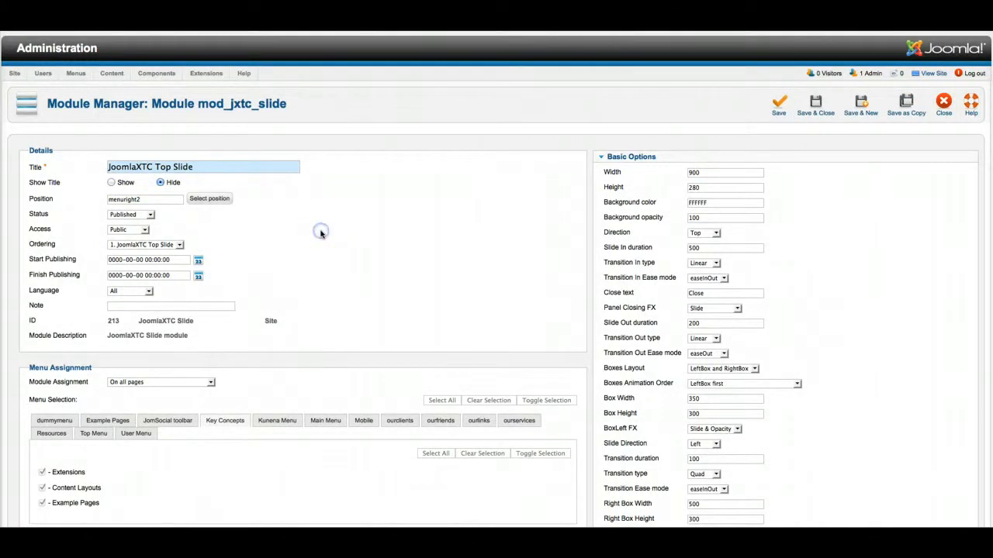
pyautogui.scroll(-5, 322, 233)
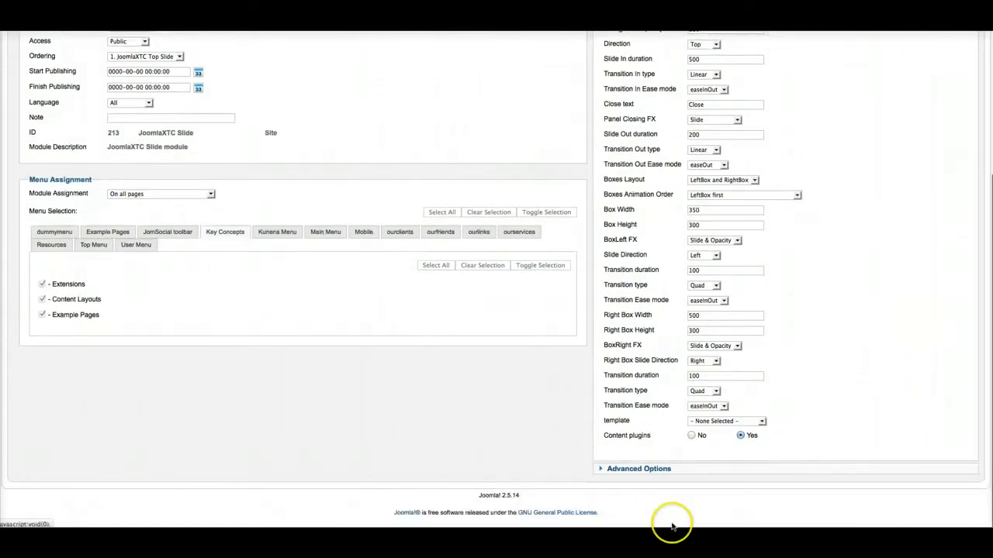
pyautogui.click(650, 468)
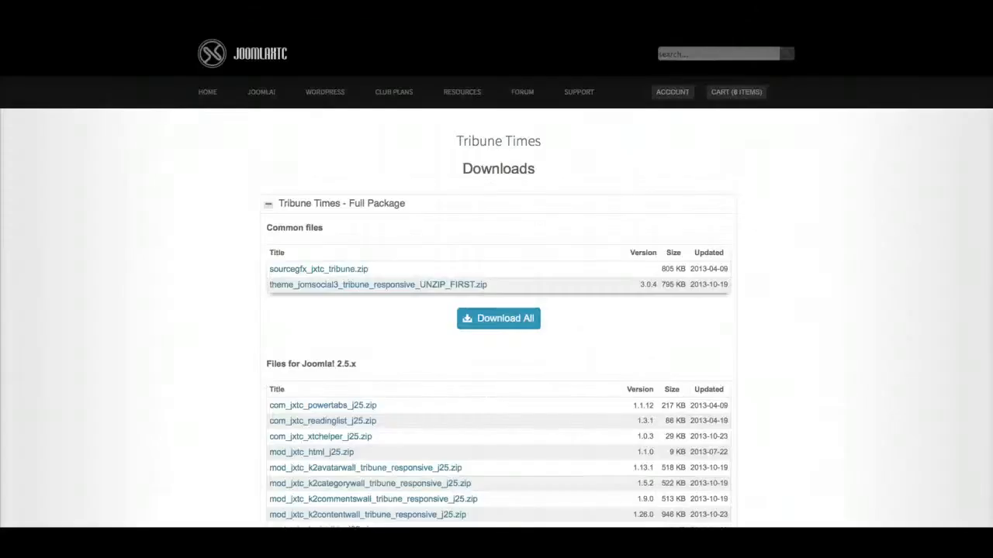
# Open the Tribune Times template page in the JoomlaXTC site's Joomla documentation.
pyautogui.moveTo(579, 92)
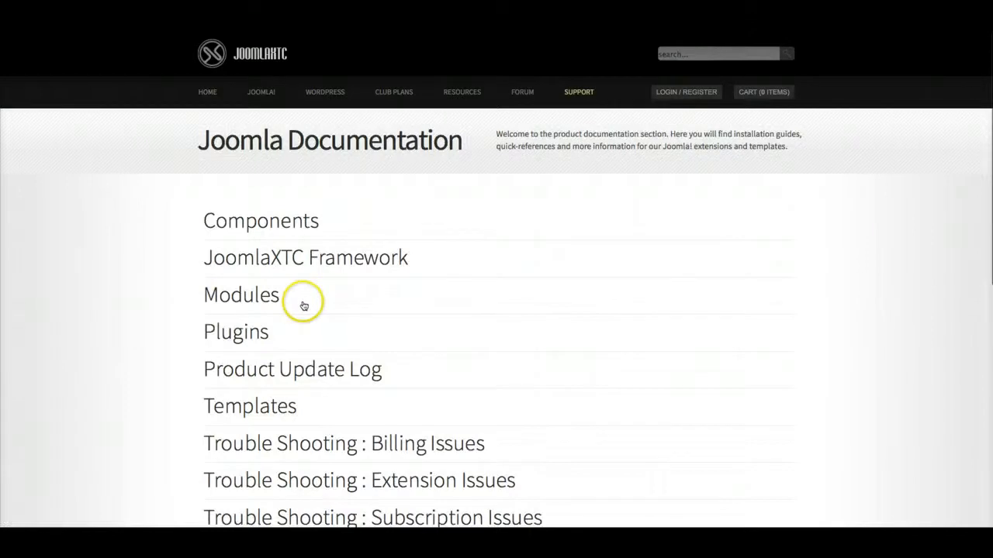
pyautogui.scroll(-3, 301, 302)
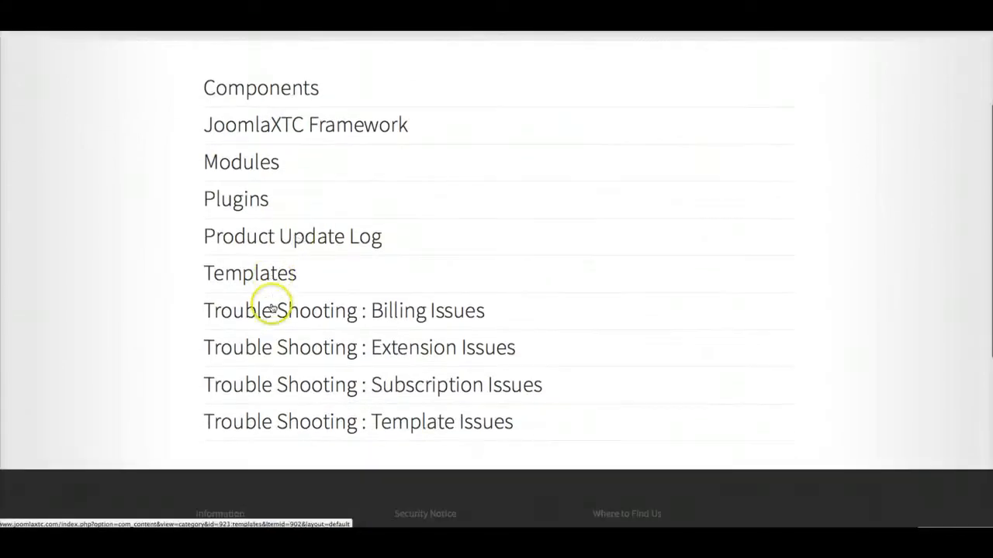
pyautogui.click(496, 264)
pyautogui.scroll(-15, 496, 264)
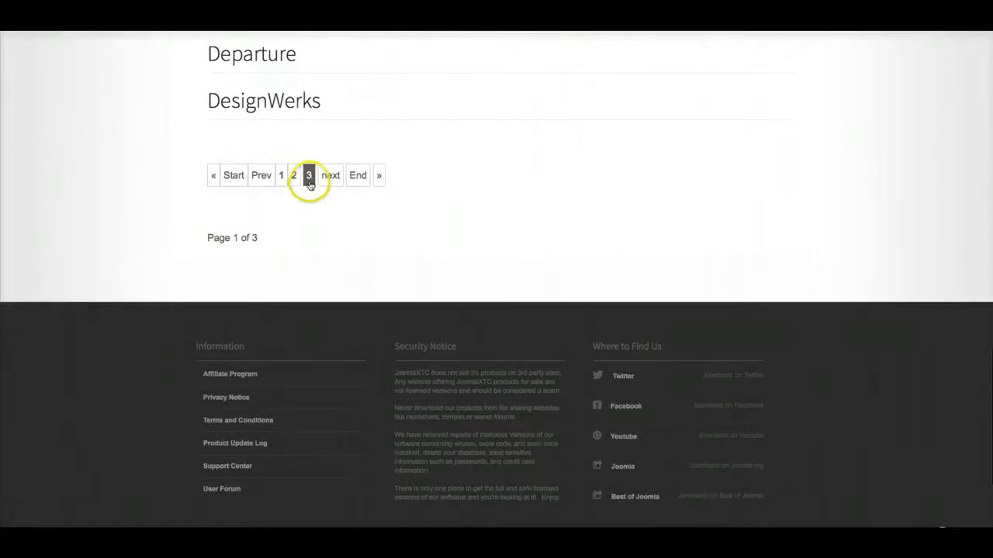
pyautogui.click(308, 181)
pyautogui.scroll(-6, 296, 225)
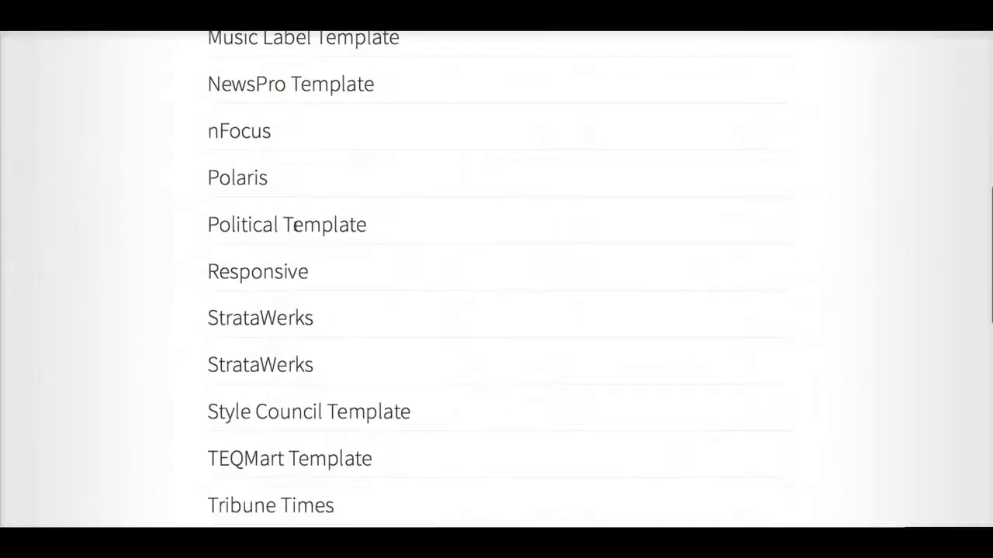
pyautogui.click(284, 264)
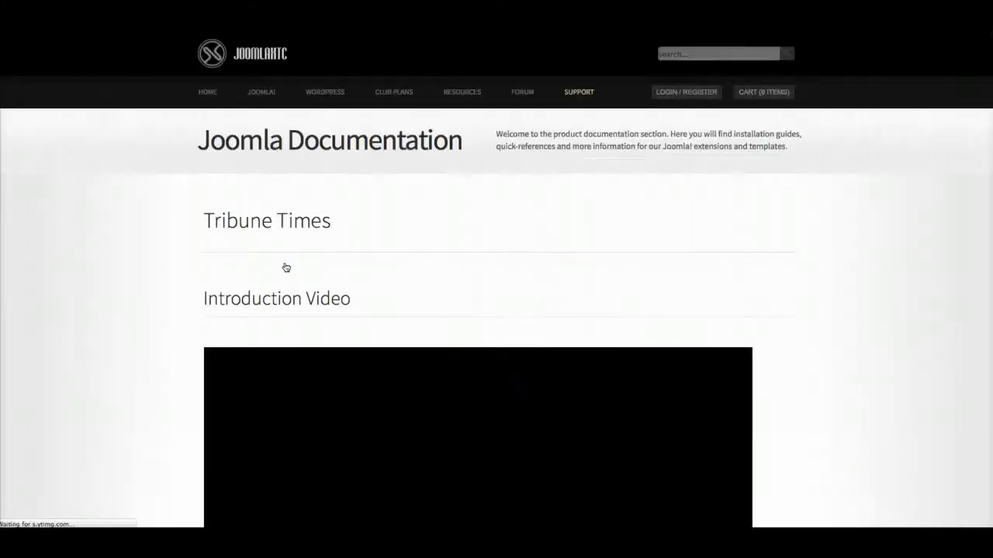
# Copy the Members trigger markup from the documentation's MENURIGHT2 - JoomlaXTC Slide Module section.
pyautogui.scroll(-3, 286, 267)
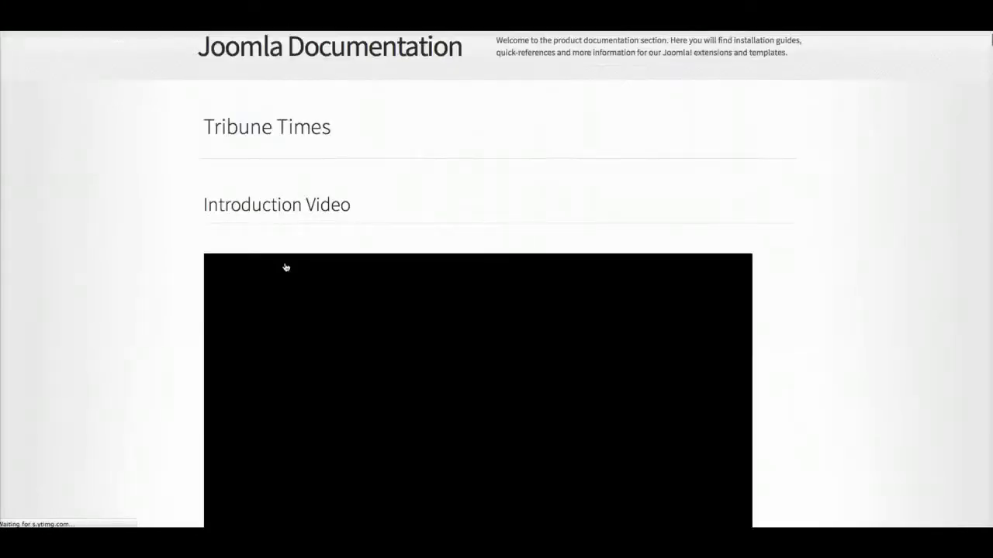
pyautogui.scroll(-15, 285, 266)
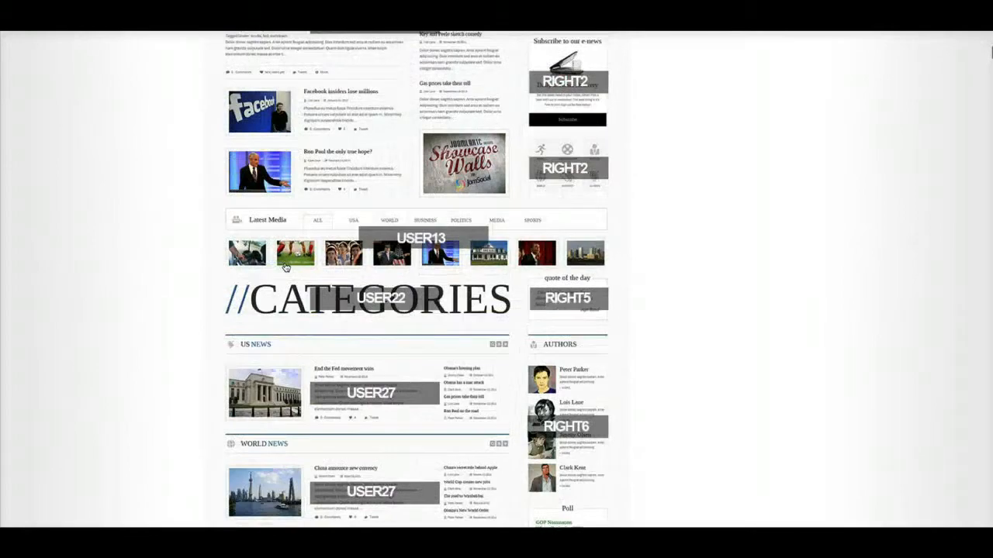
pyautogui.scroll(-15, 285, 267)
pyautogui.scroll(-12, 286, 266)
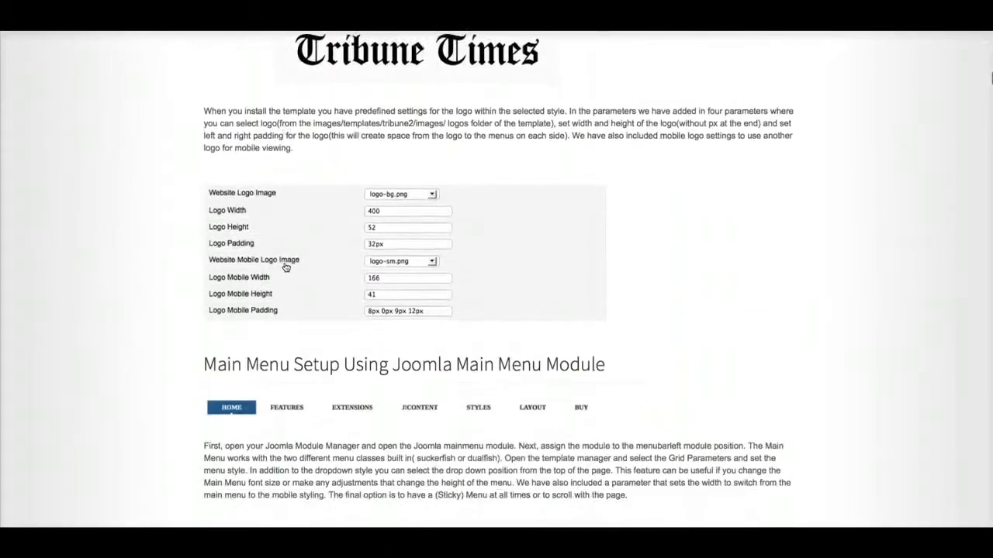
pyautogui.scroll(-14, 285, 267)
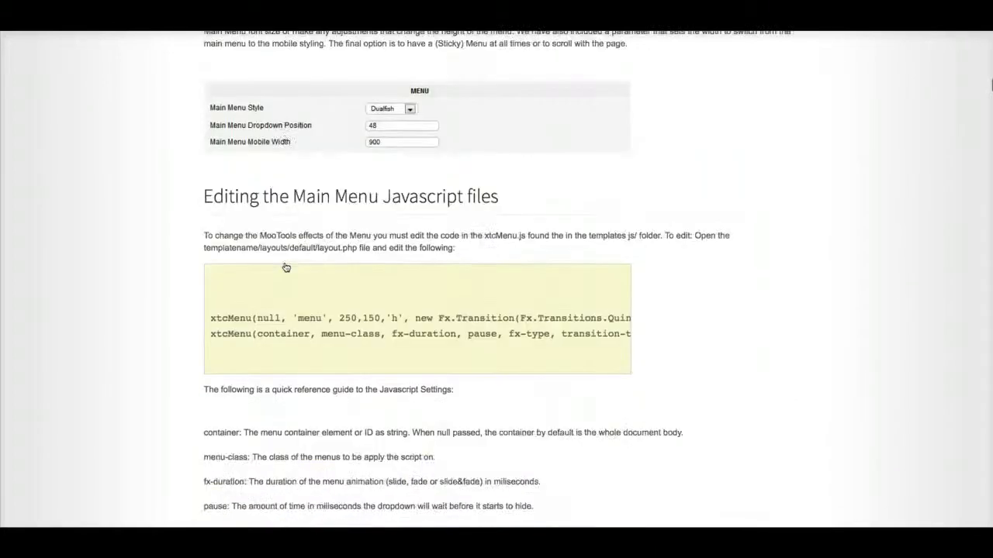
pyautogui.scroll(-20, 286, 267)
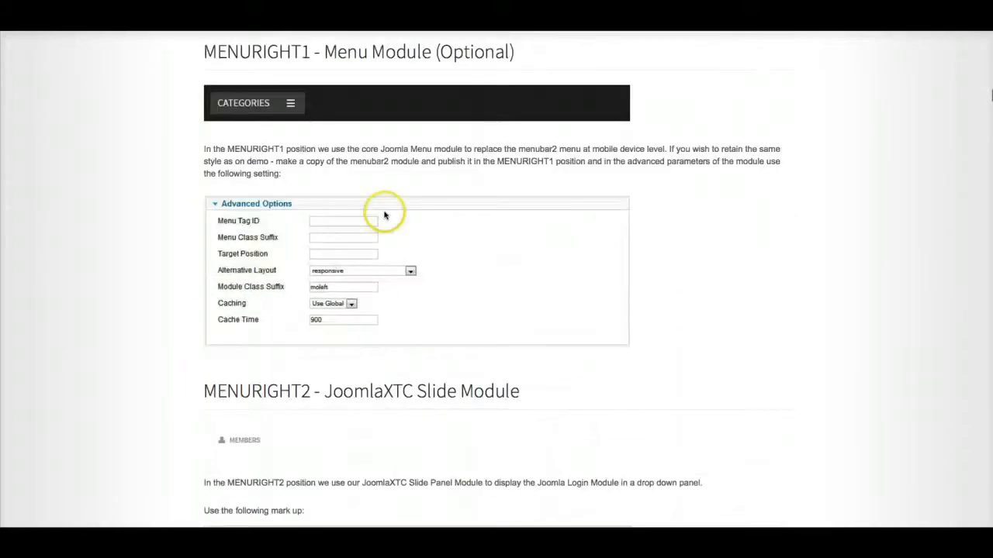
pyautogui.scroll(1, 341, 116)
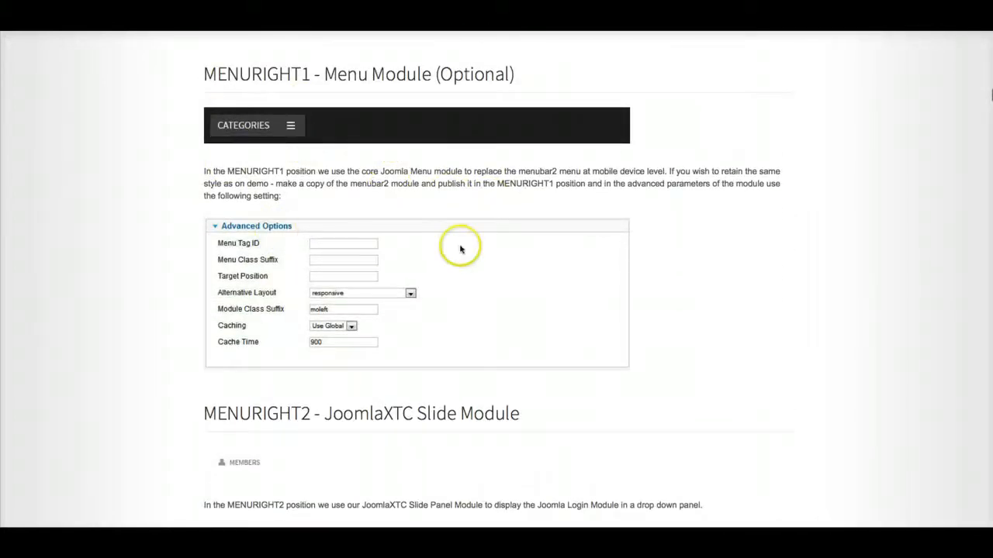
pyautogui.scroll(-7, 457, 248)
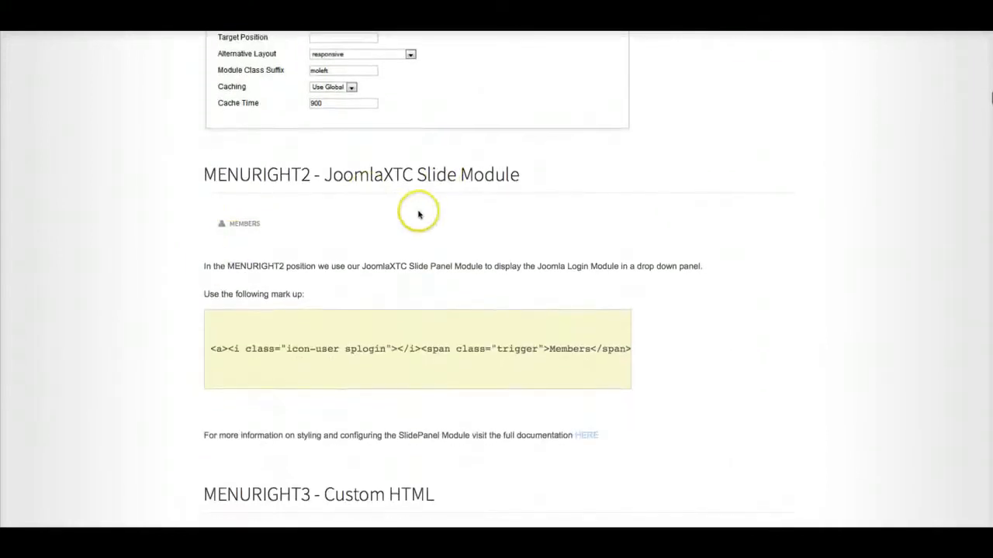
pyautogui.moveTo(209, 349); pyautogui.dragTo(658, 346)
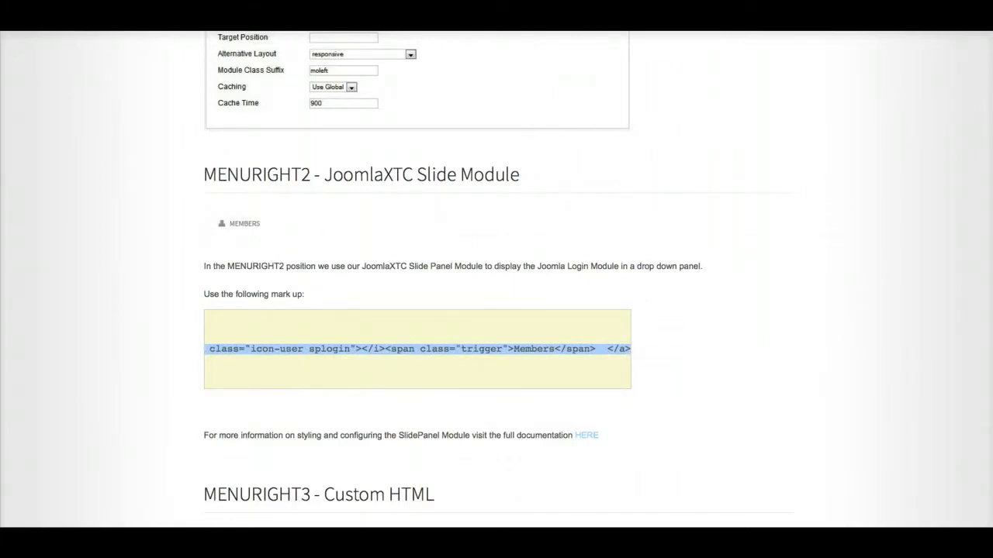
# Switch back to the Top Slide module in Joomla administration and replace its Trigger content with the copied Members markup.
pyautogui.hotkey('ctrl', 'Tab')
pyautogui.moveTo(810, 135); pyautogui.dragTo(673, 122)
pyautogui.hotkey('ctrl', 'v')
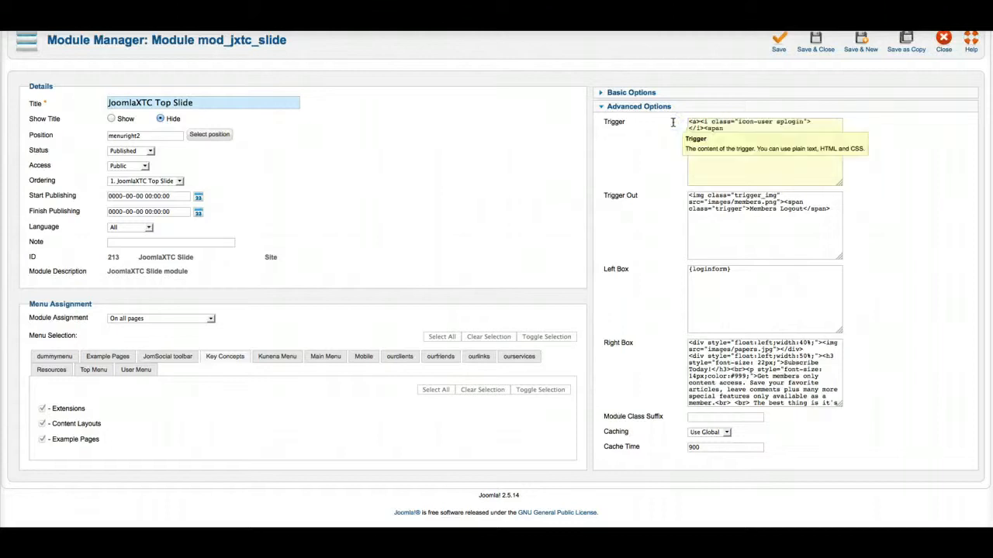
pyautogui.click(765, 160)
# Replace the Trigger Out content with the same icon-user splogin markup, change its label to Logout, and save the module.
pyautogui.moveTo(825, 207); pyautogui.dragTo(660, 194)
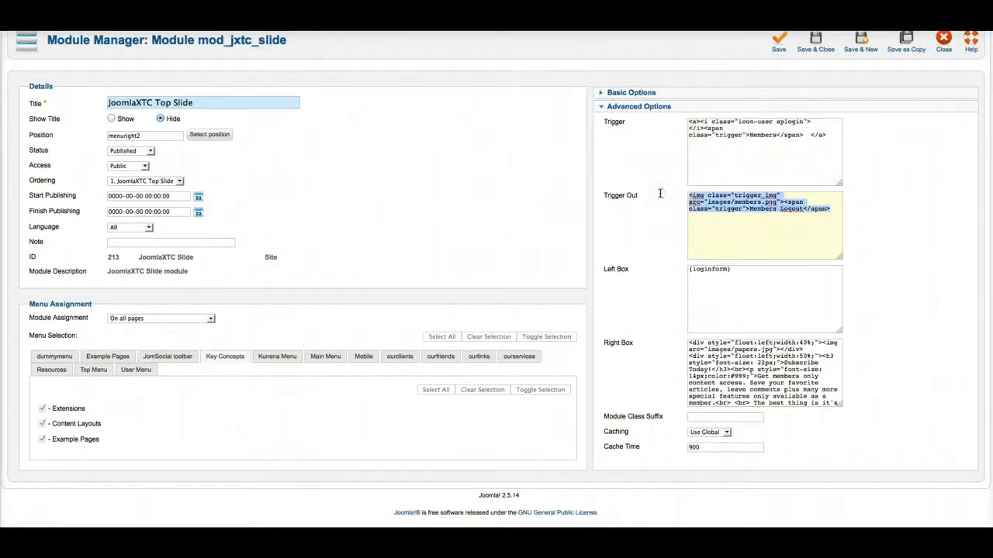
pyautogui.write('<a><i class="icon-user splogin"> </i><span class="trigger">Members</span>  </a>')
pyautogui.click(775, 212)
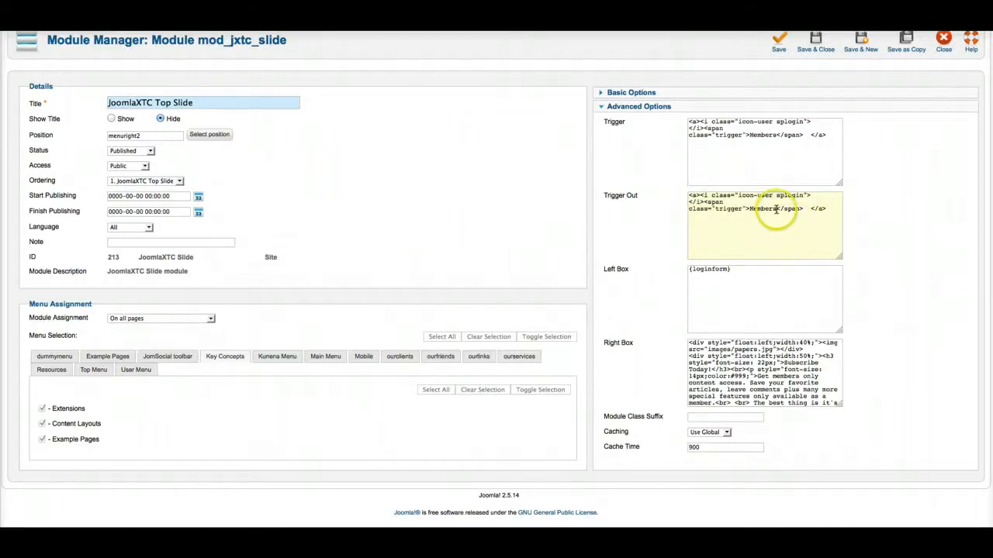
pyautogui.write('L')
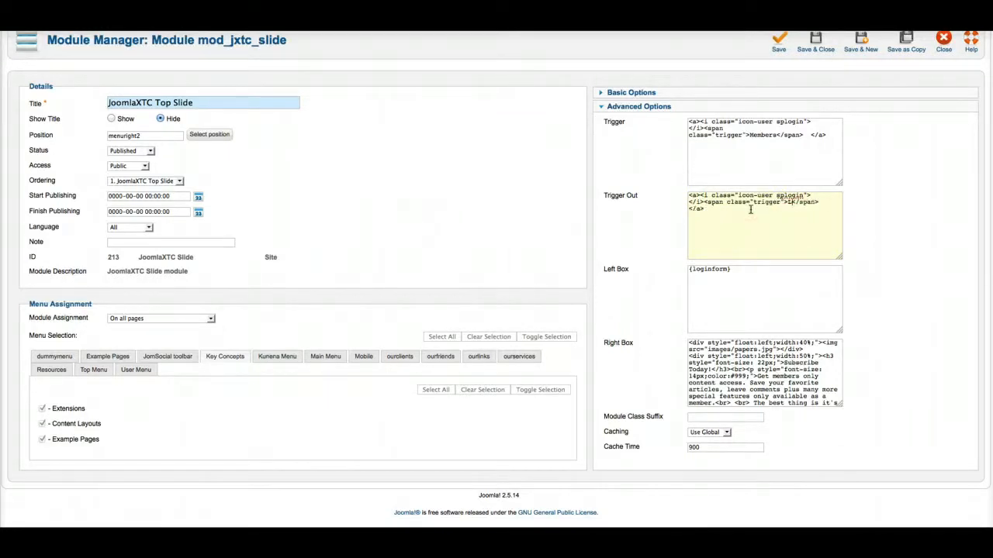
pyautogui.write('ogout')
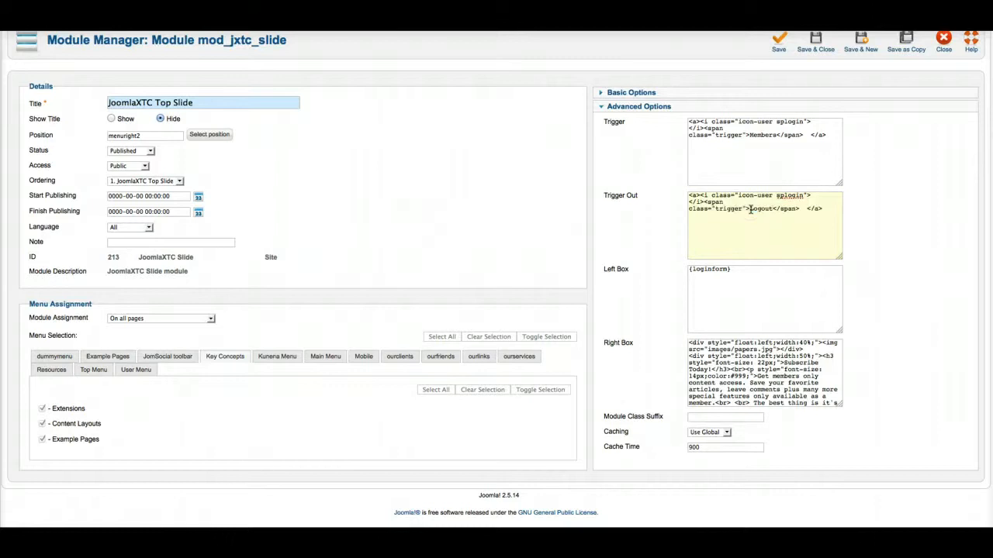
pyautogui.scroll(2, 908, 213)
pyautogui.click(779, 104)
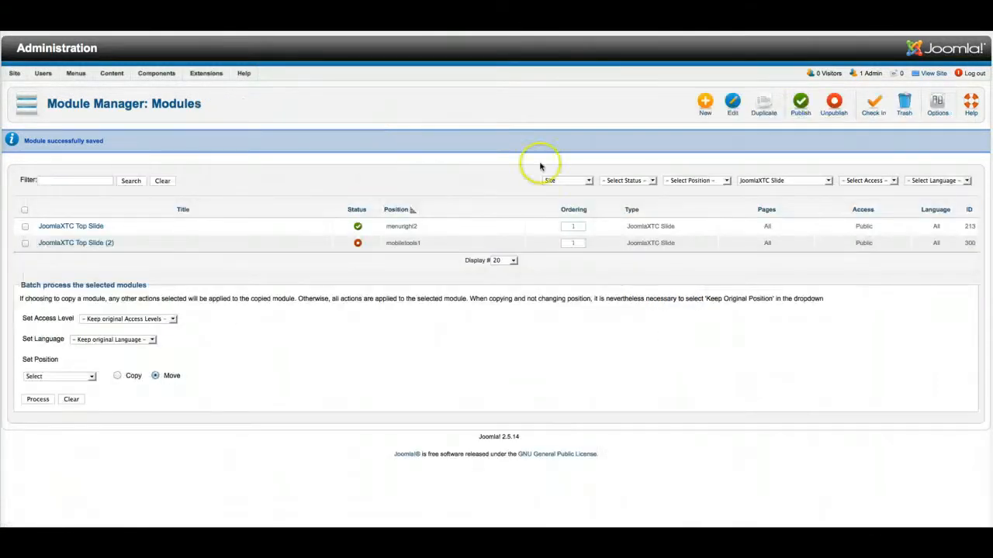
# Filter modules of all types by the menuright2 position and set the Favorites – READING LIST module's position to menuright3.
pyautogui.click(760, 181)
pyautogui.click(758, 190)
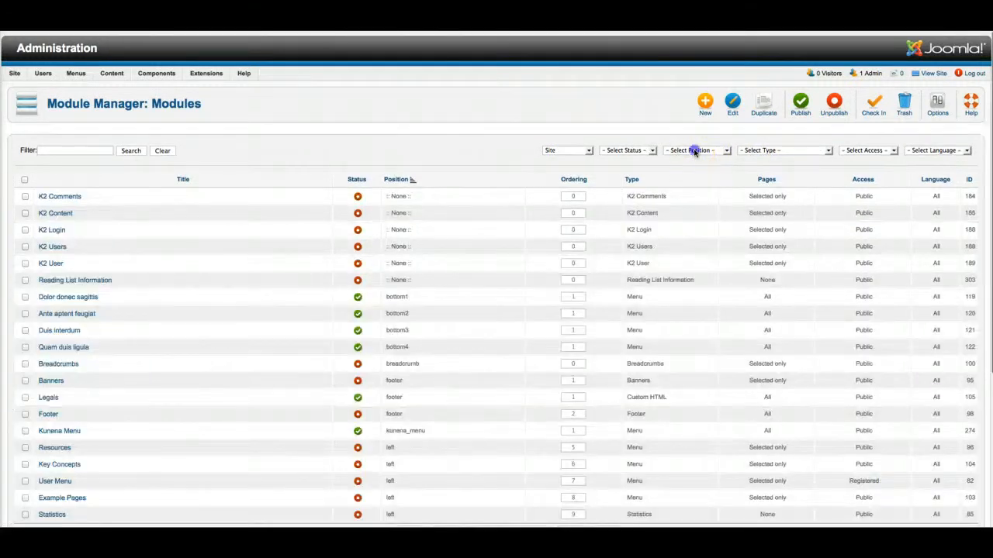
pyautogui.click(693, 150)
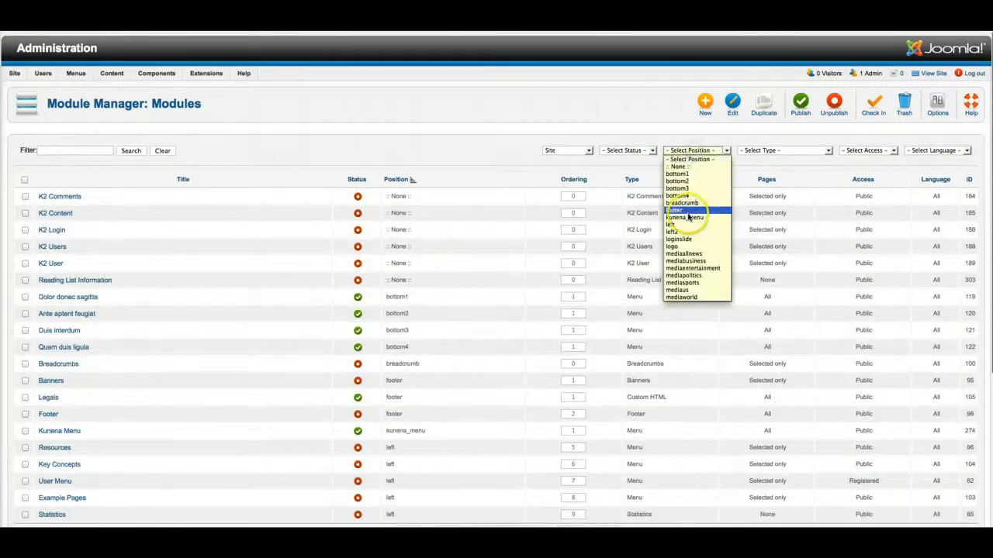
pyautogui.scroll(-1, 688, 216)
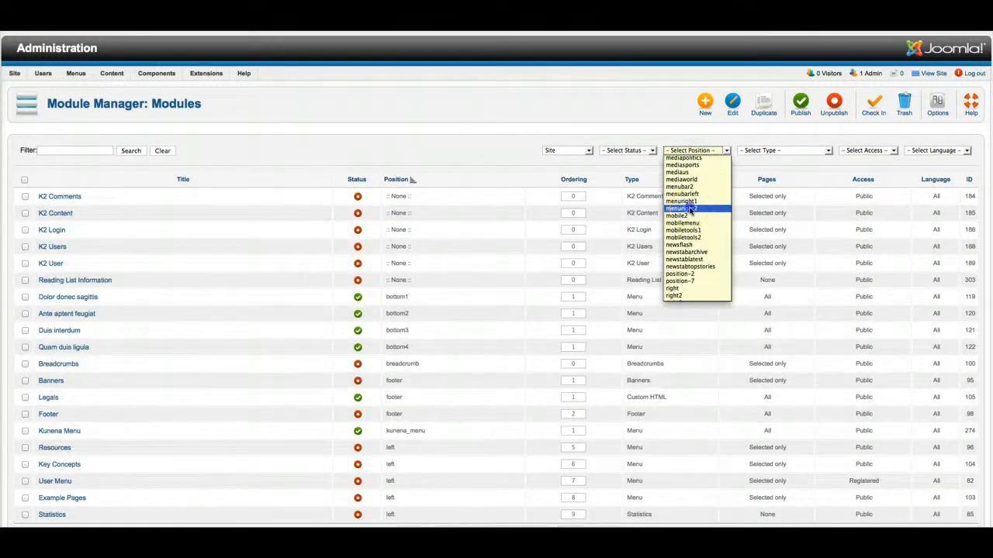
pyautogui.click(682, 208)
pyautogui.click(99, 215)
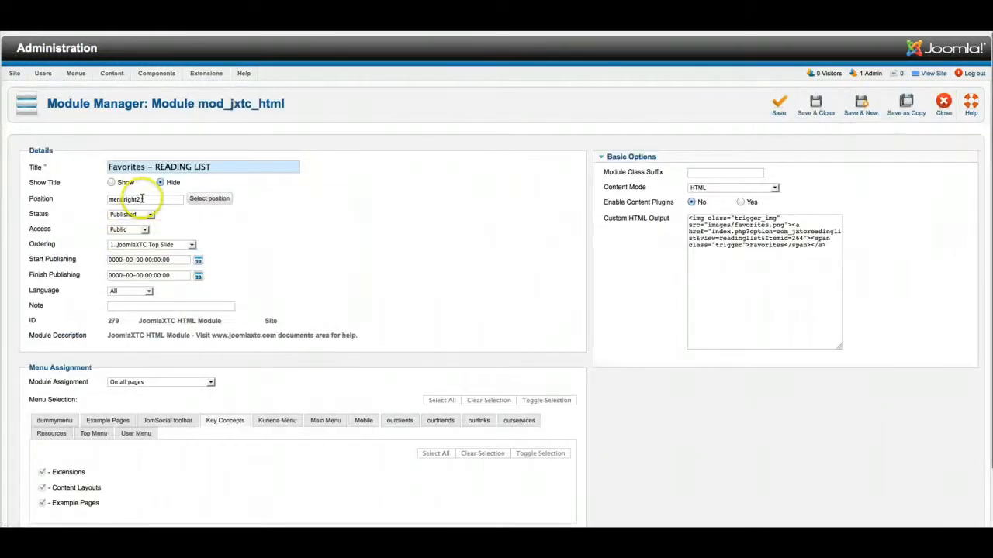
pyautogui.moveTo(137, 199); pyautogui.dragTo(144, 199)
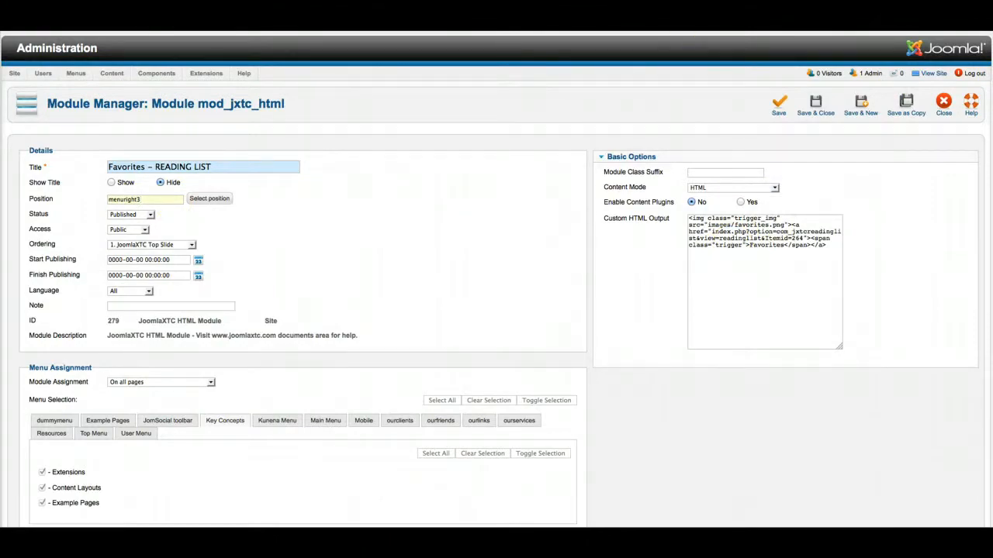
# Switch to the Tribune Times documentation and copy the Reading List link markup from the MENURIGHT3 - Custom HTML section.
pyautogui.click(232, 12)
pyautogui.scroll(-2, 169, 280)
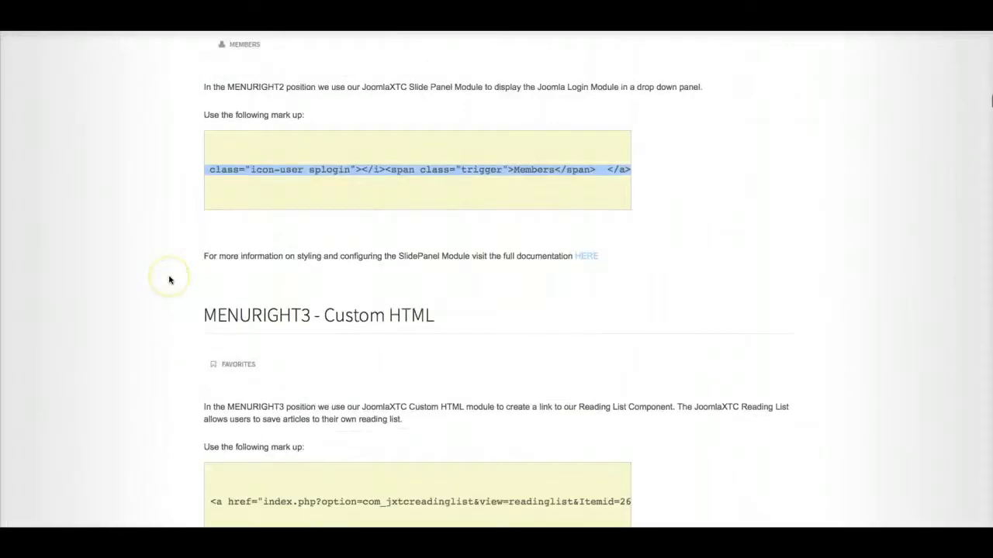
pyautogui.scroll(-3, 169, 279)
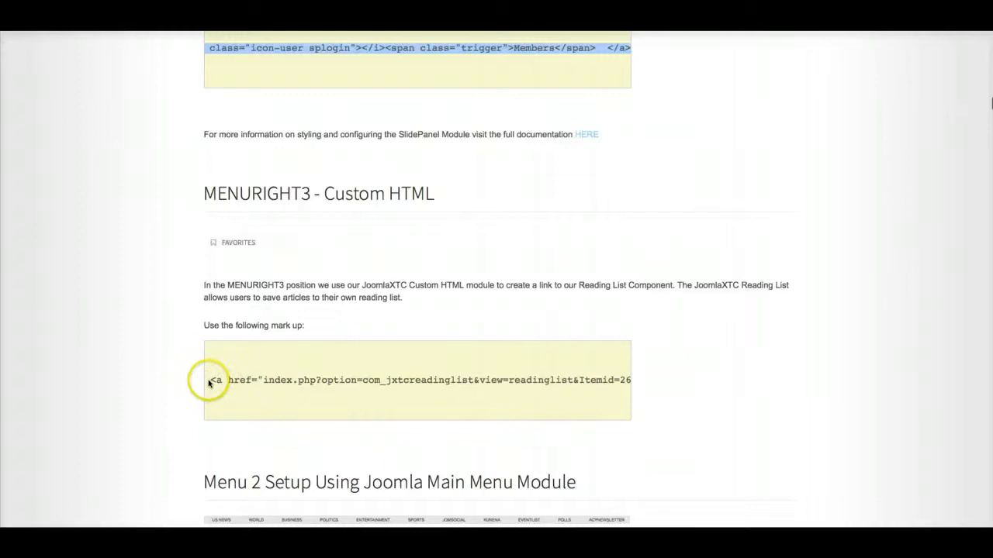
pyautogui.moveTo(210, 380); pyautogui.dragTo(646, 385)
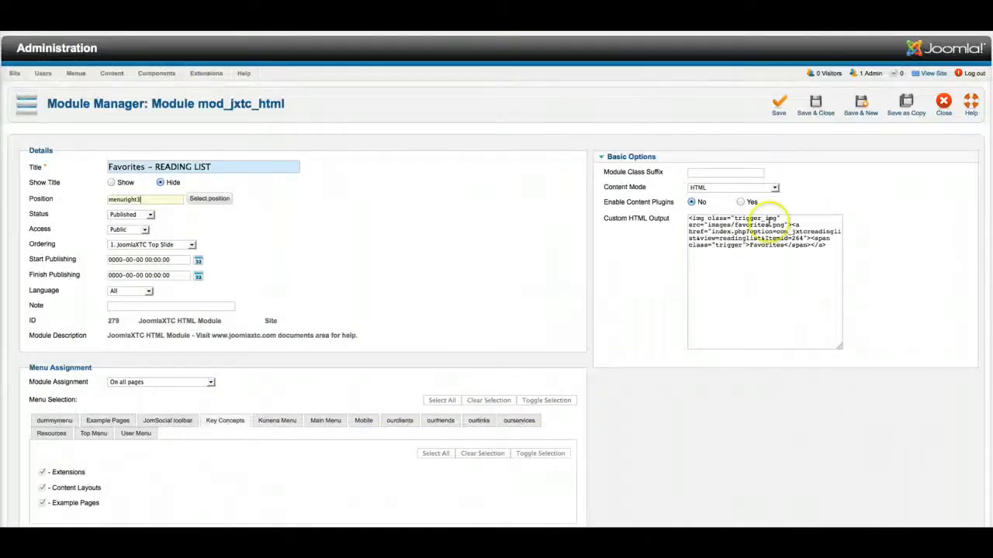
# Replace the Favorites – READING LIST module's Custom HTML Output with the copied icon-bookmark-empty chfavorite link markup, then save and close it.
pyautogui.moveTo(826, 246); pyautogui.dragTo(681, 221)
pyautogui.write('<a href="index.php?option=com_jxtcreadinglist&view=readinglist&Itemid=264"><i class="icon-bookmark-empty chfavorite"></i><span class="trigger">Favorites</span></a>')
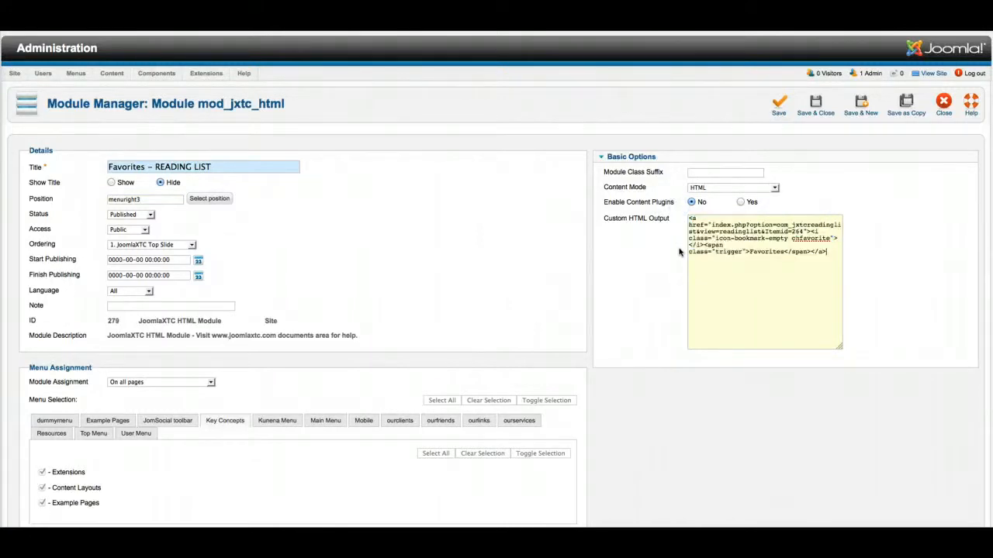
pyautogui.click(776, 111)
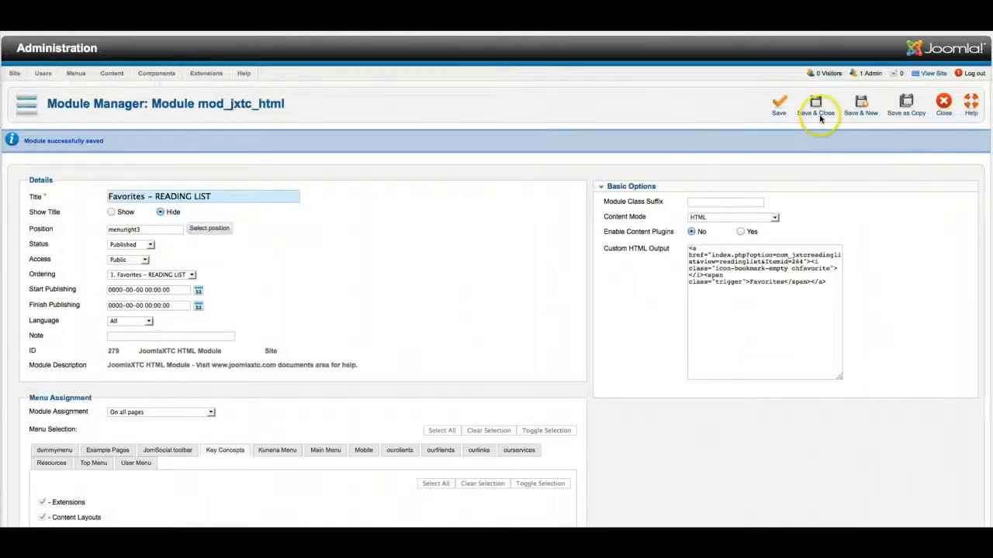
pyautogui.click(815, 107)
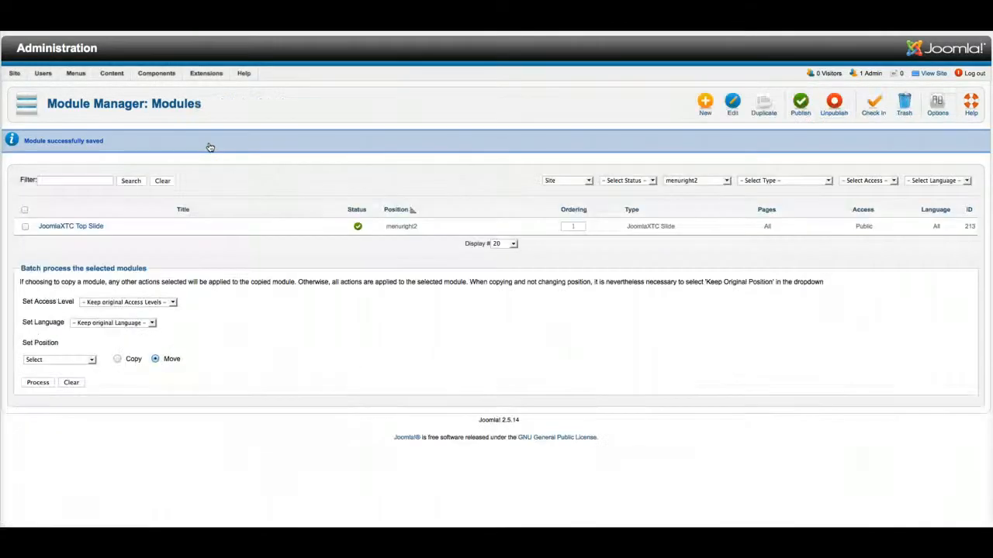
# Clear the module list's position filter and filter the modules by the Date2 type.
pyautogui.click(691, 182)
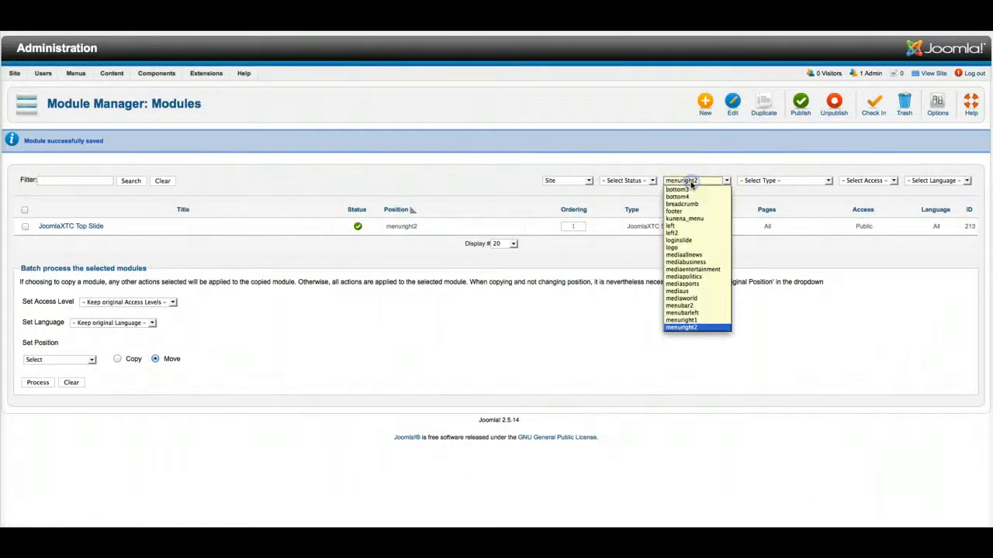
pyautogui.click(691, 182)
pyautogui.click(691, 182)
pyautogui.scroll(2, 694, 194)
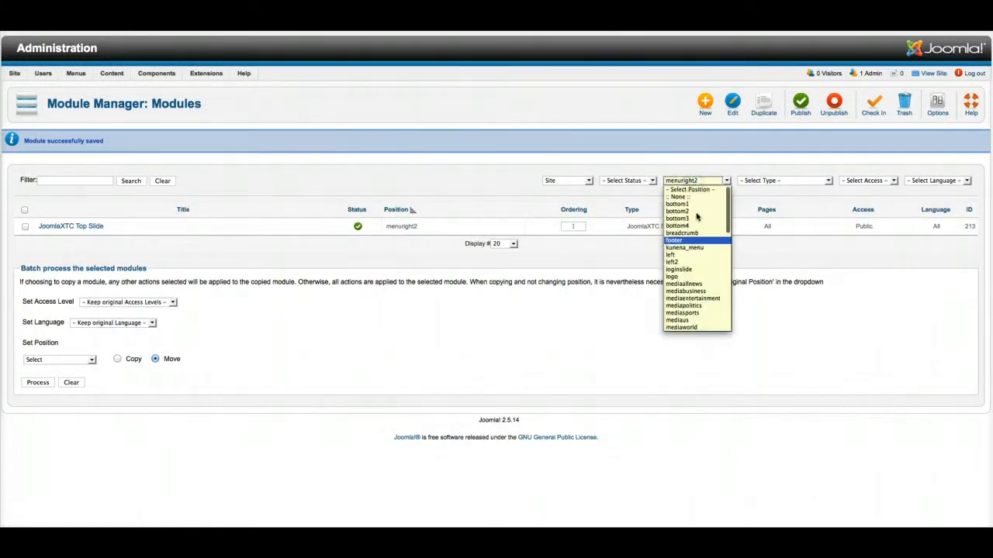
pyautogui.click(692, 190)
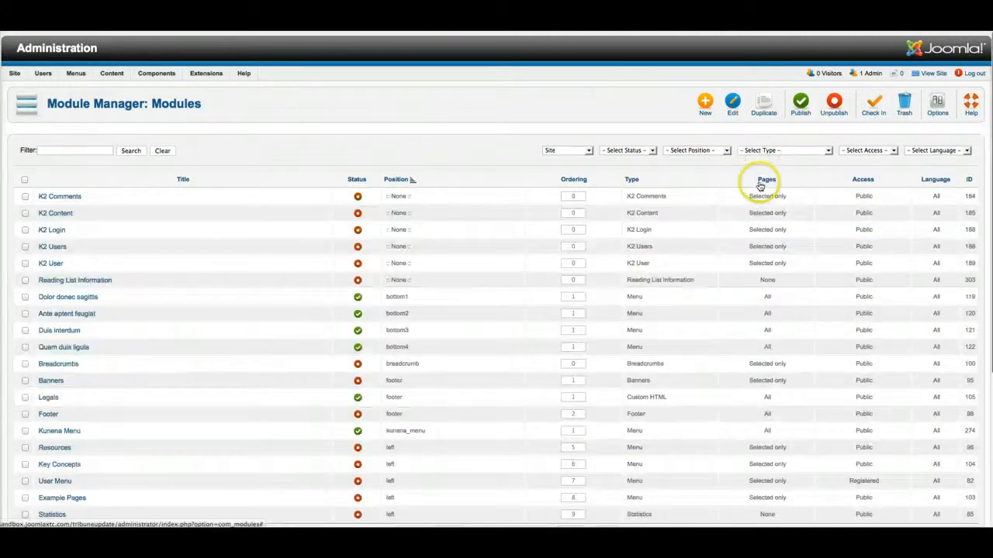
pyautogui.click(757, 154)
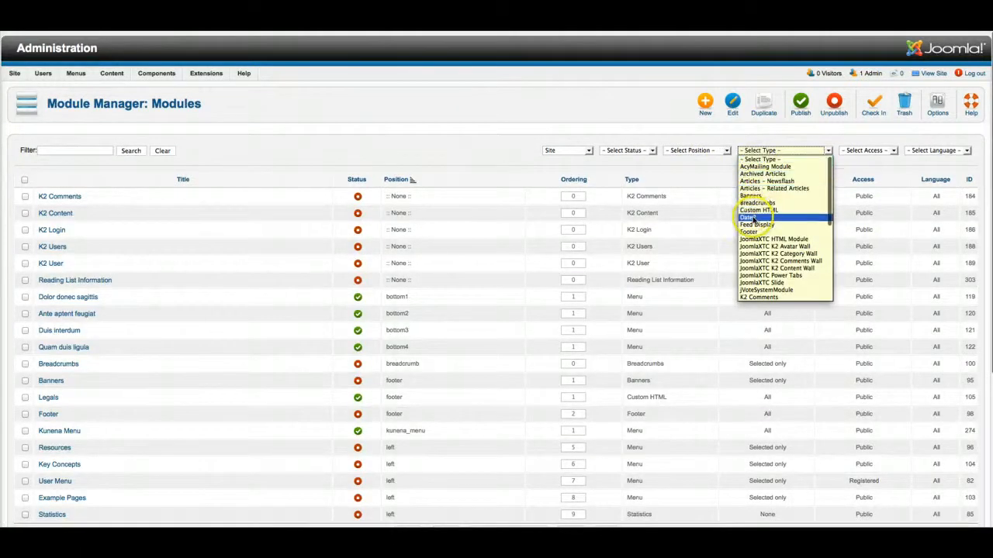
pyautogui.click(764, 196)
# Set the Date2 module's position to topleft, saving and closing the module.
pyautogui.click(48, 197)
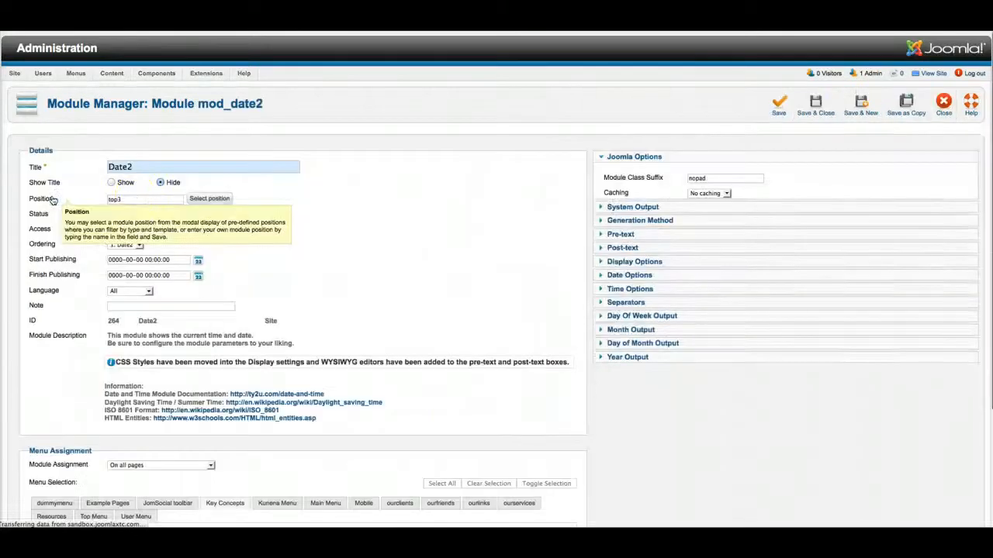
pyautogui.click(118, 200)
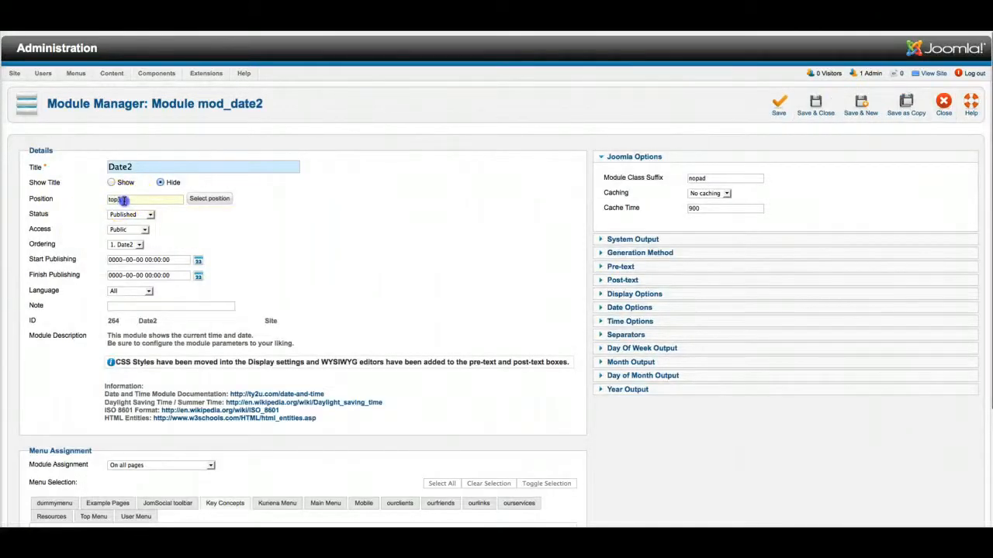
pyautogui.click(527, 176)
pyautogui.click(815, 107)
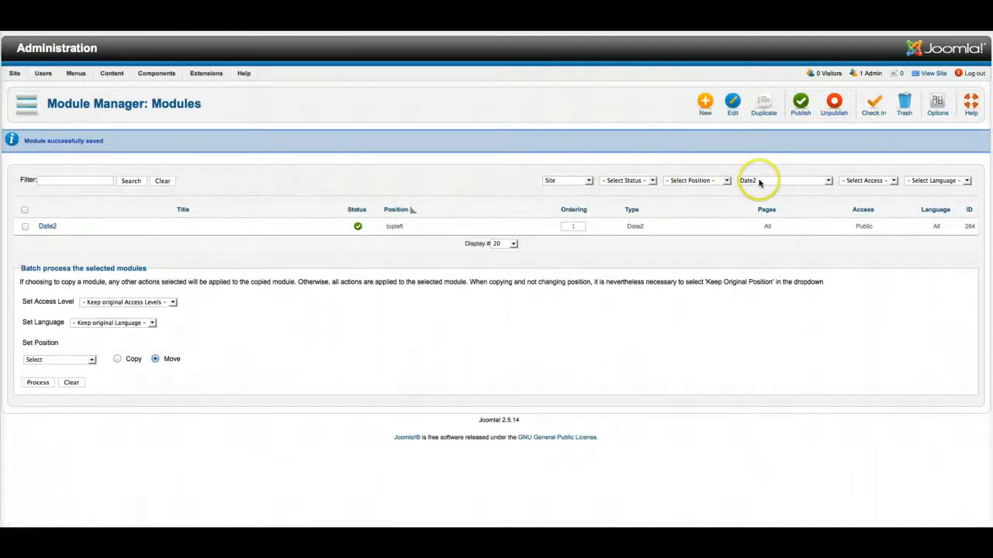
# Filter the modules by the Search type and set the Search module's position to topright.
pyautogui.click(759, 181)
pyautogui.scroll(-6, 765, 254)
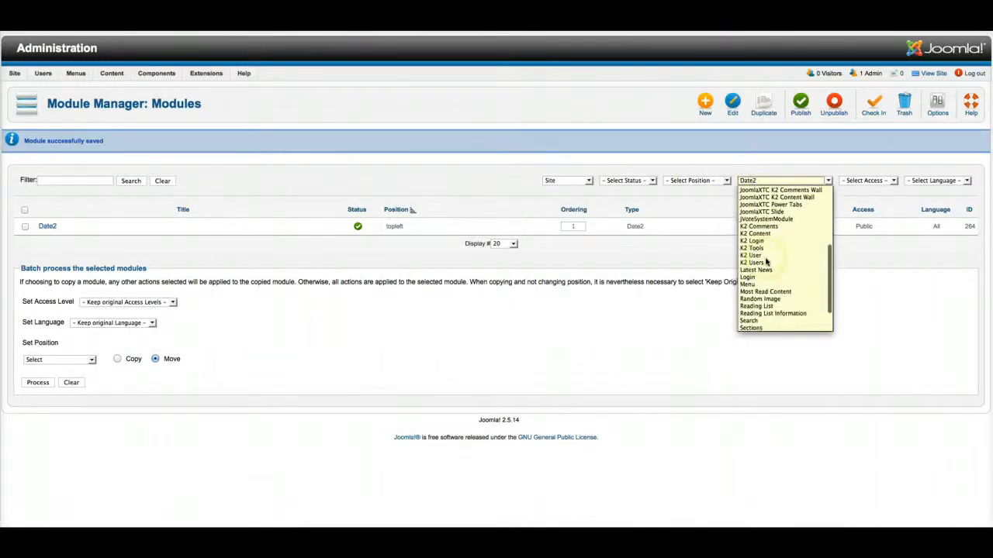
pyautogui.click(749, 291)
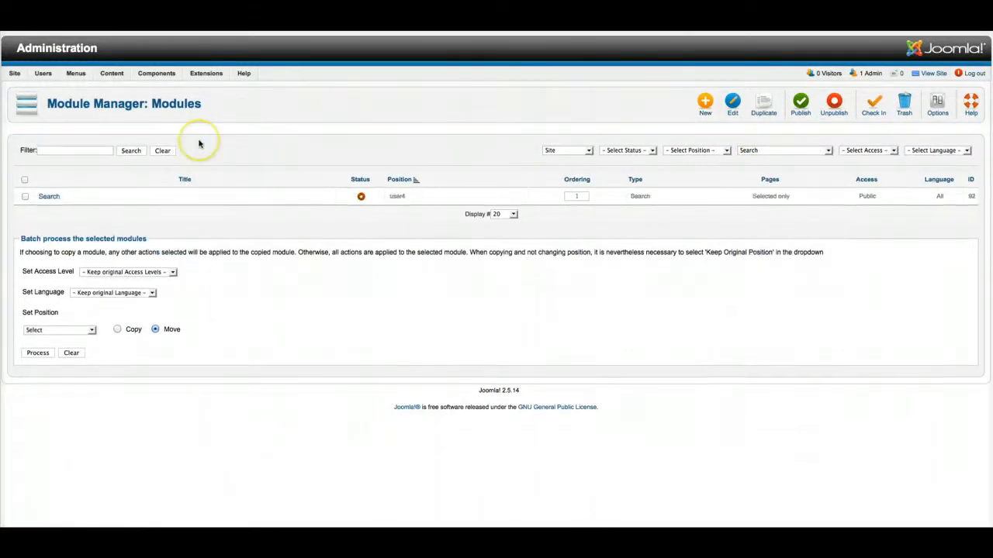
pyautogui.click(52, 197)
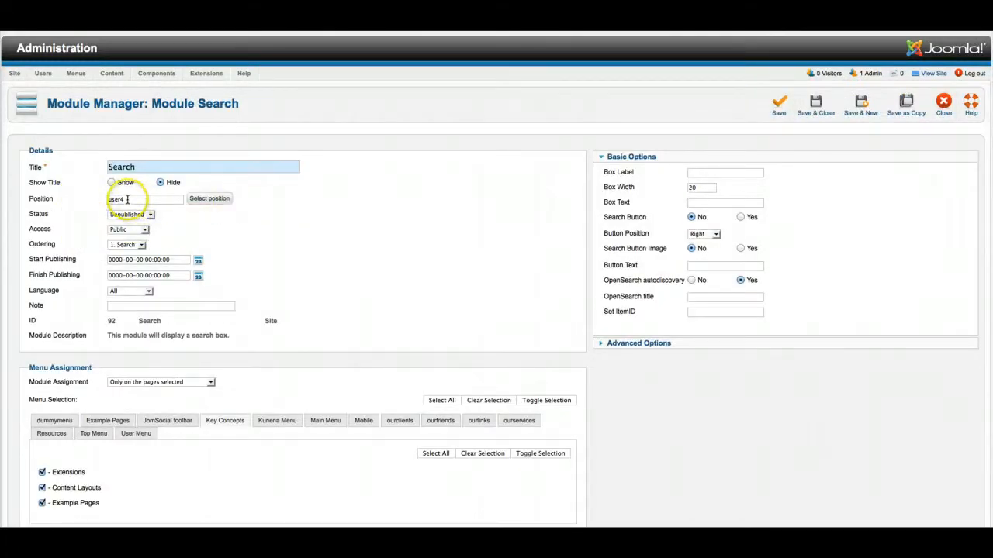
pyautogui.write('topright')
pyautogui.click(93, 200)
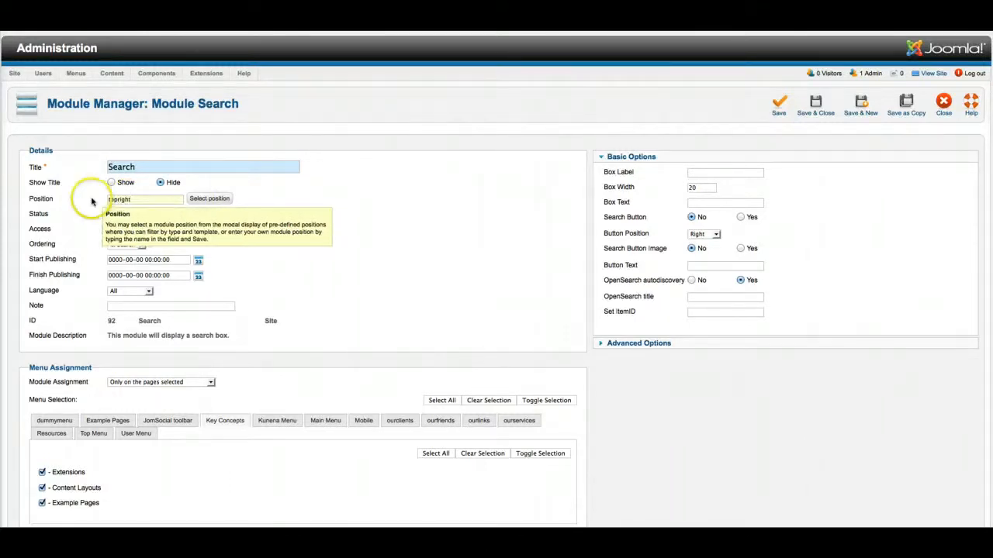
# Set the Search module to Published and assign it to all pages, saving and closing the module.
pyautogui.click(131, 217)
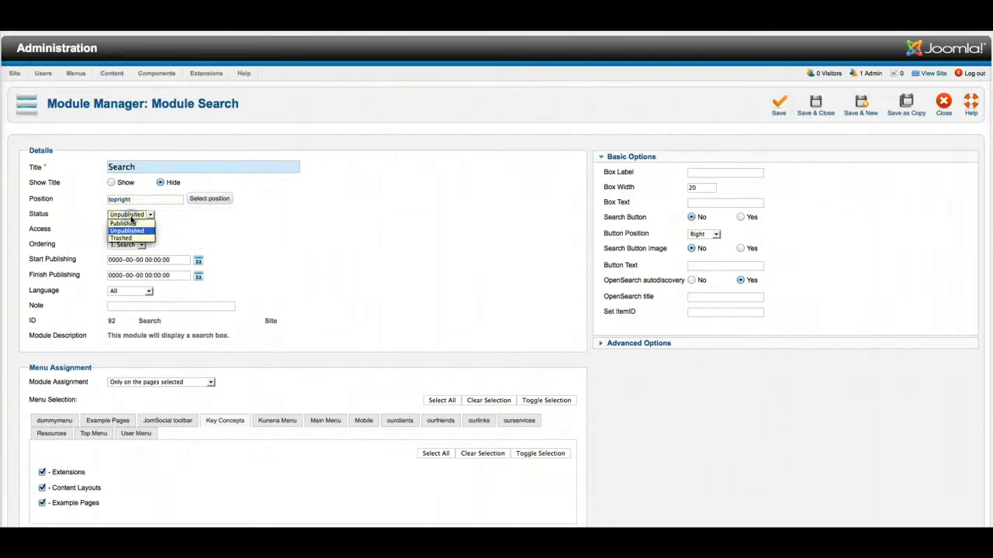
pyautogui.click(126, 205)
pyautogui.click(153, 382)
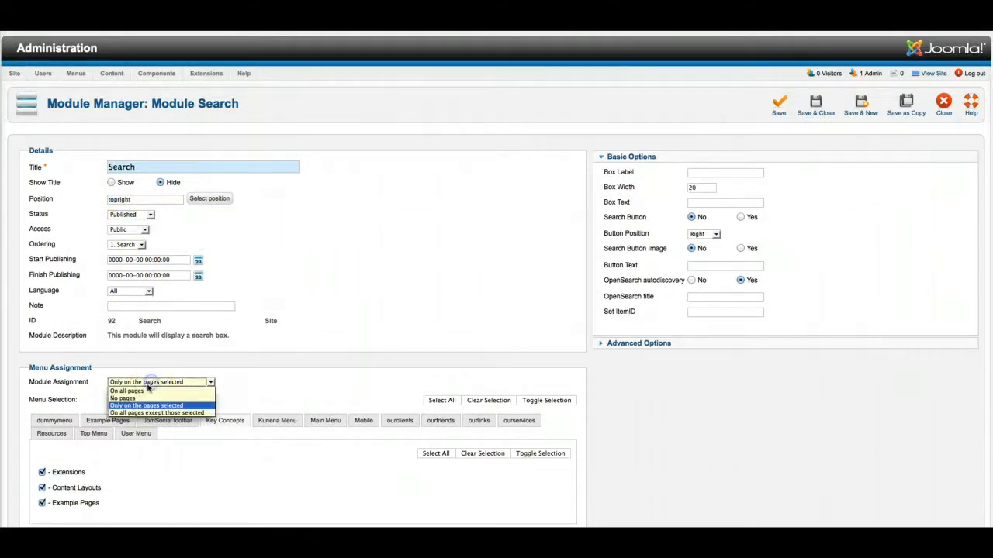
pyautogui.click(148, 388)
pyautogui.click(780, 107)
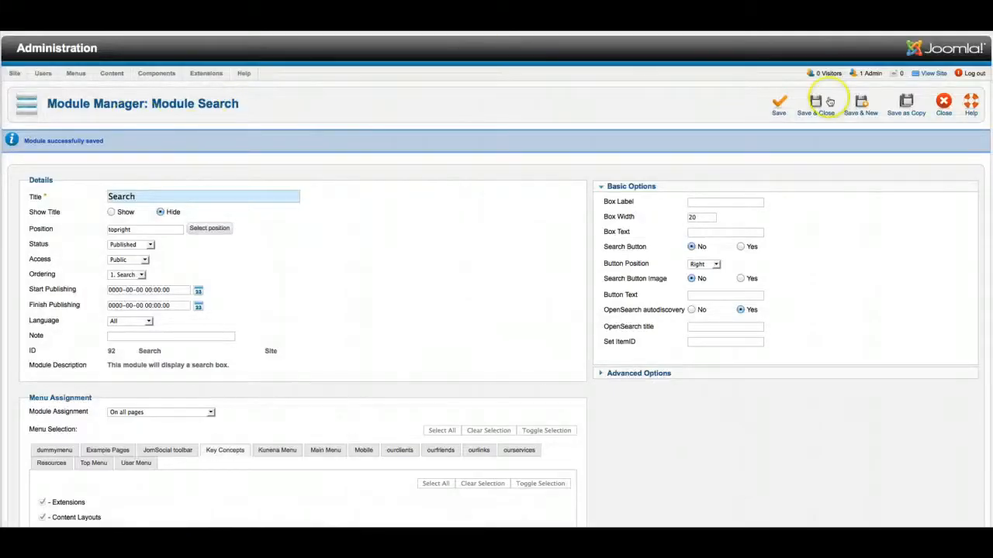
pyautogui.click(943, 107)
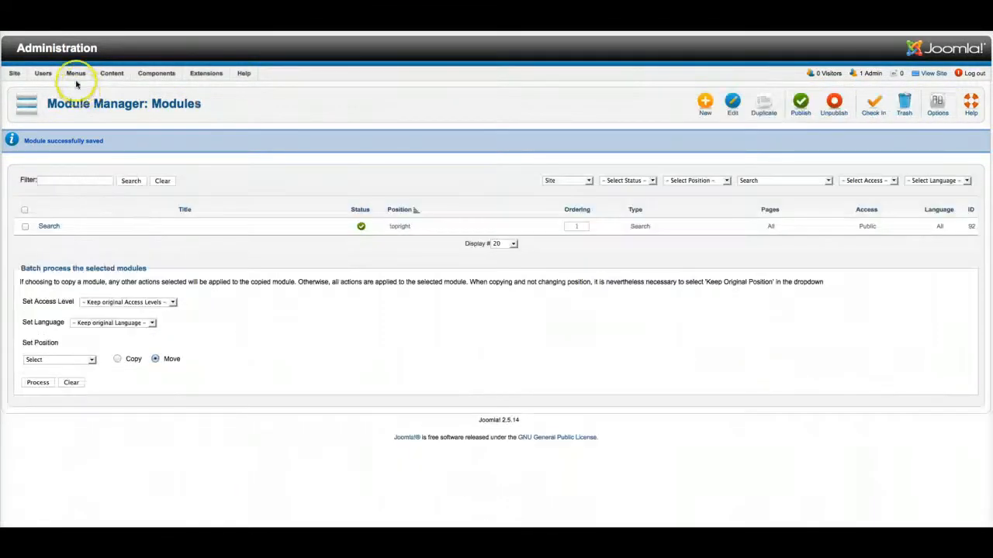
# List the Main Menu's items with the display number set to All.
pyautogui.moveTo(75, 73)
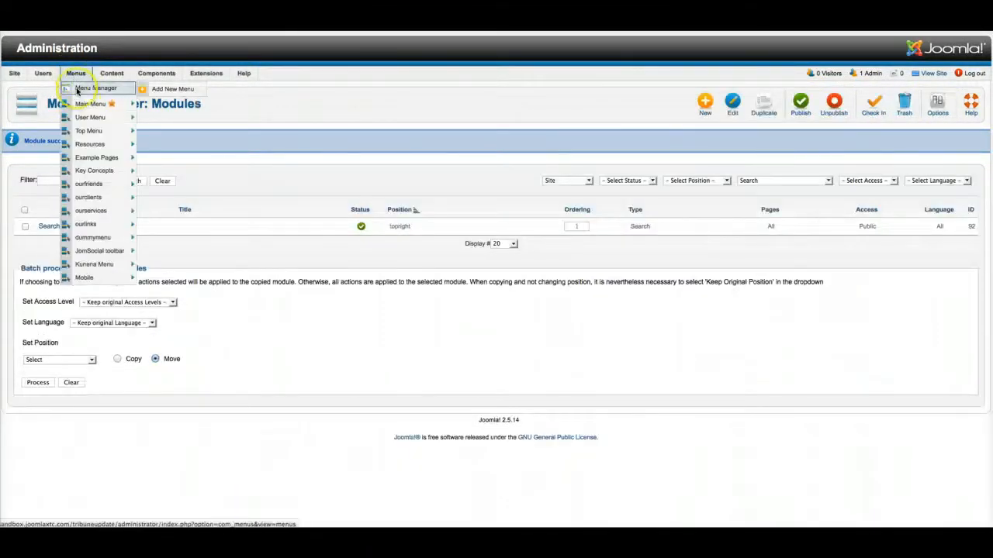
pyautogui.click(81, 106)
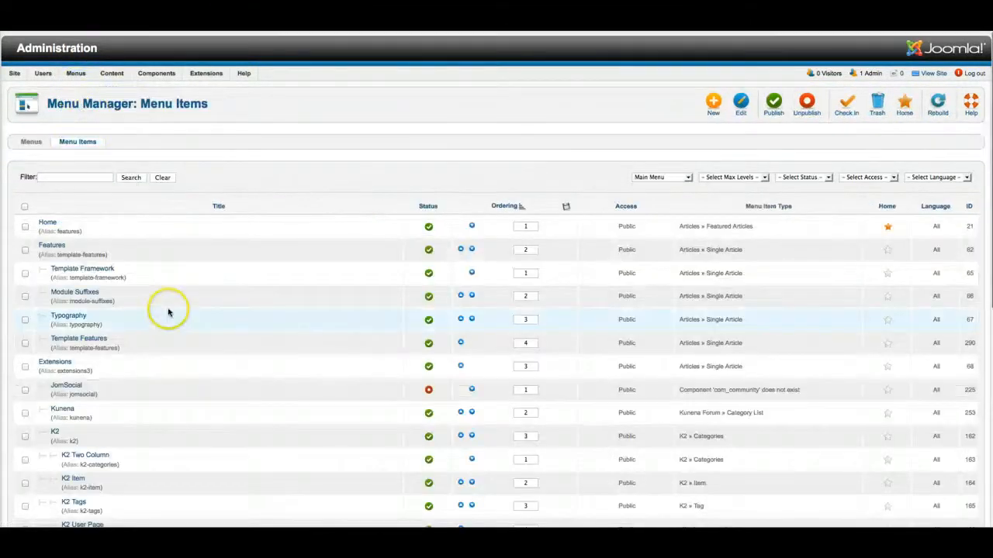
pyautogui.scroll(-10, 164, 310)
pyautogui.click(392, 320)
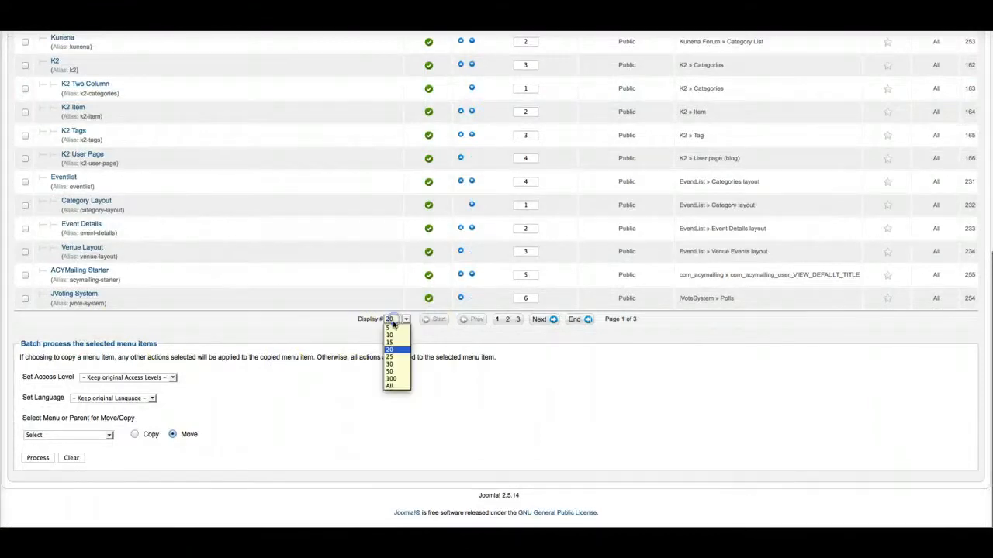
pyautogui.click(389, 387)
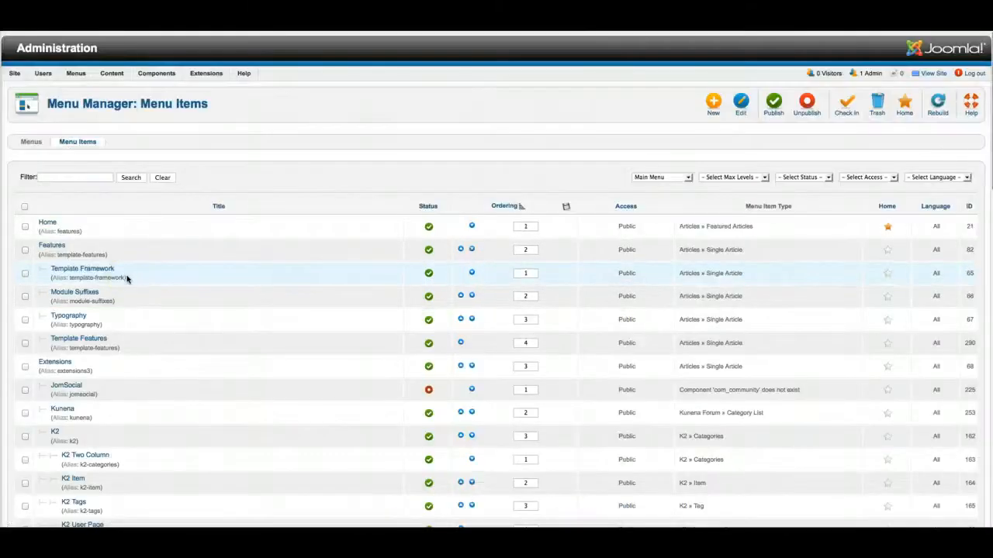
# Rename the Purchase menu item to Buy, saving and closing it.
pyautogui.scroll(-20, 128, 279)
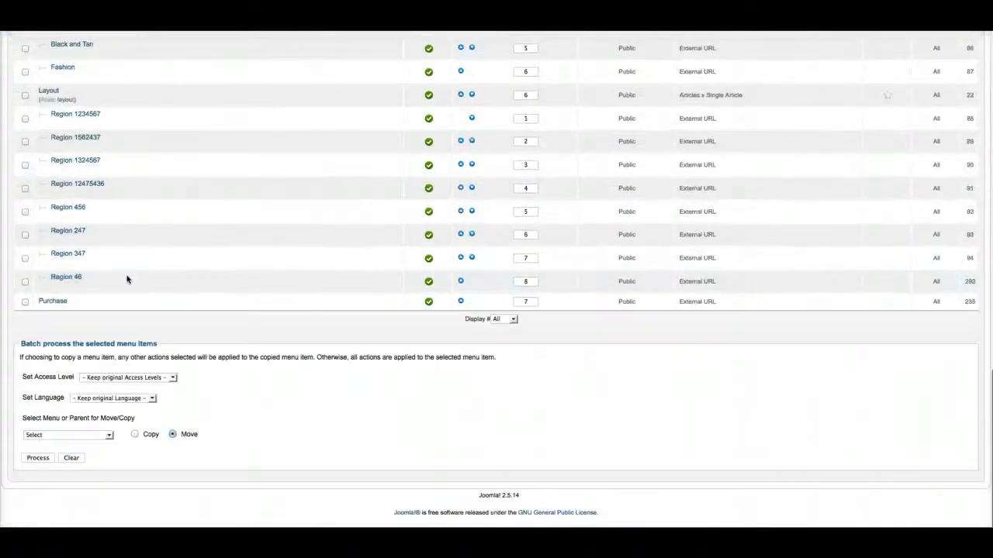
pyautogui.click(55, 302)
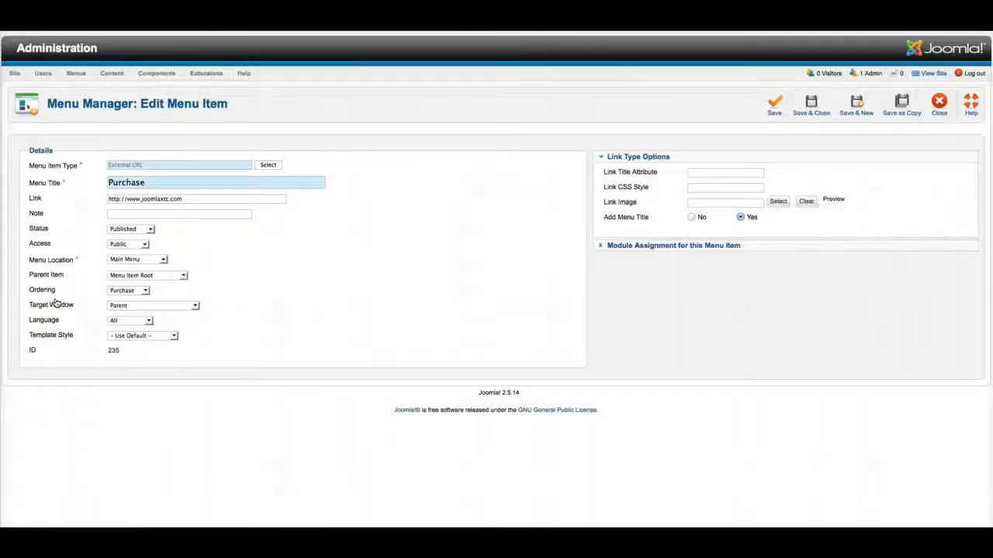
pyautogui.click(150, 182)
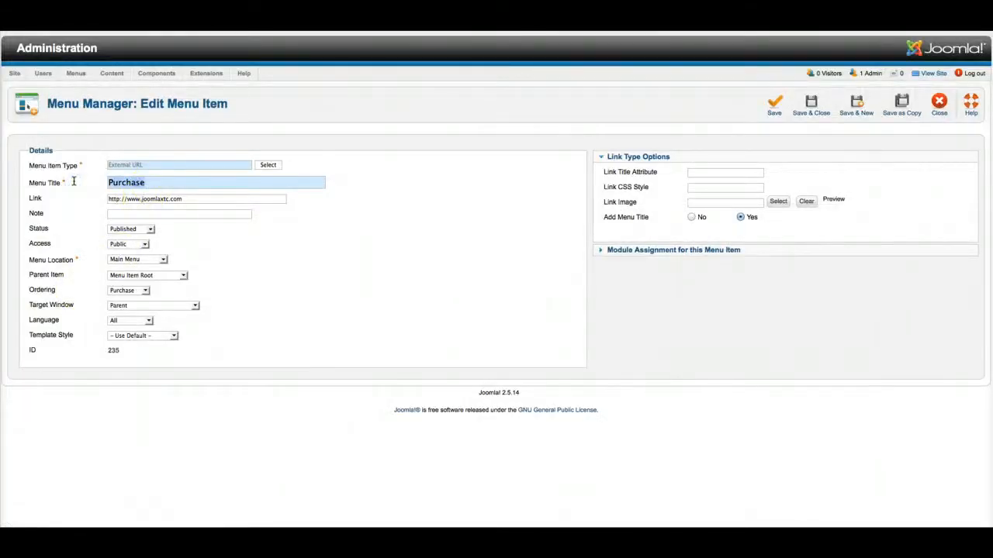
pyautogui.write('Buy')
pyautogui.press('BackSpace')
pyautogui.press('BackSpace')
pyautogui.write('uy')
pyautogui.click(414, 154)
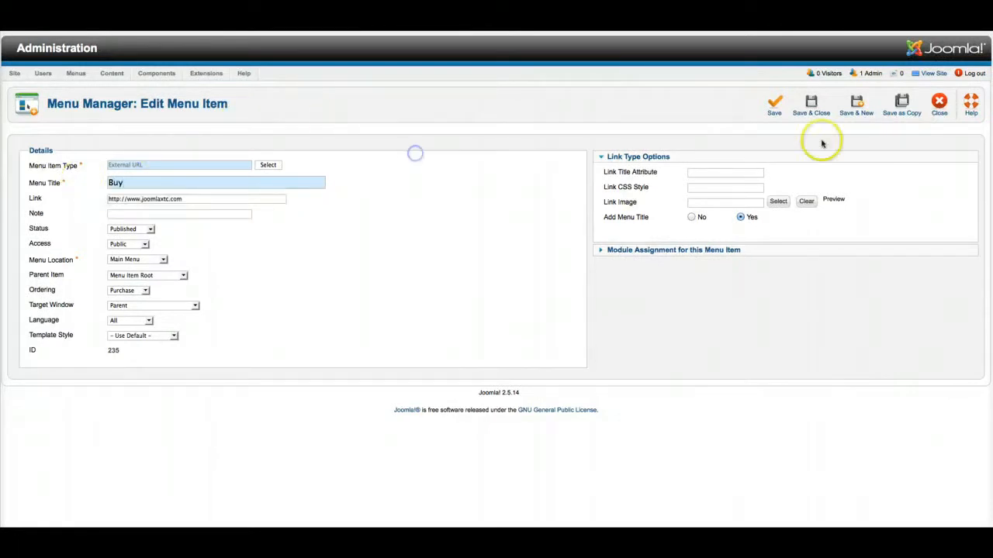
pyautogui.click(827, 113)
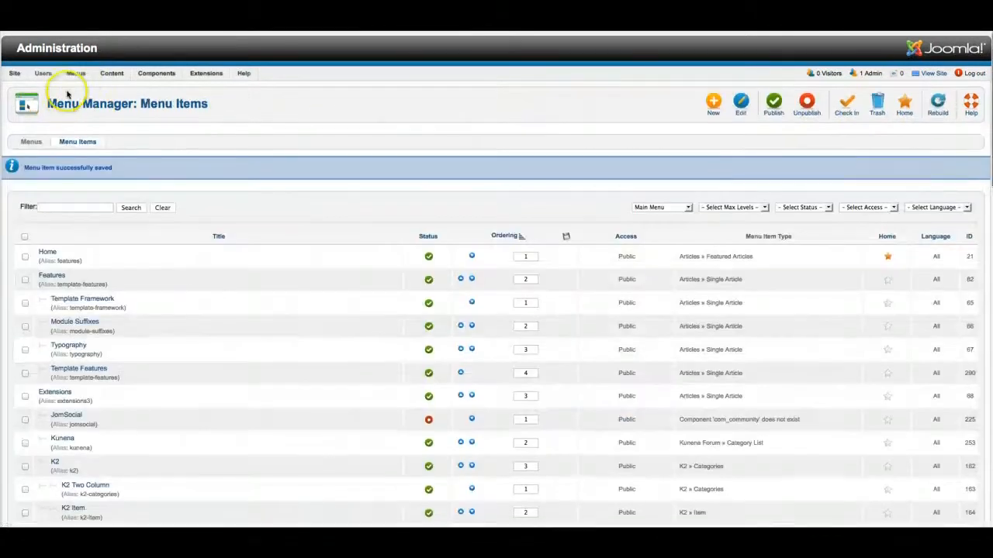
# List the Example Pages menu items and shorten the World News title to World, saving and closing the item.
pyautogui.moveTo(85, 69)
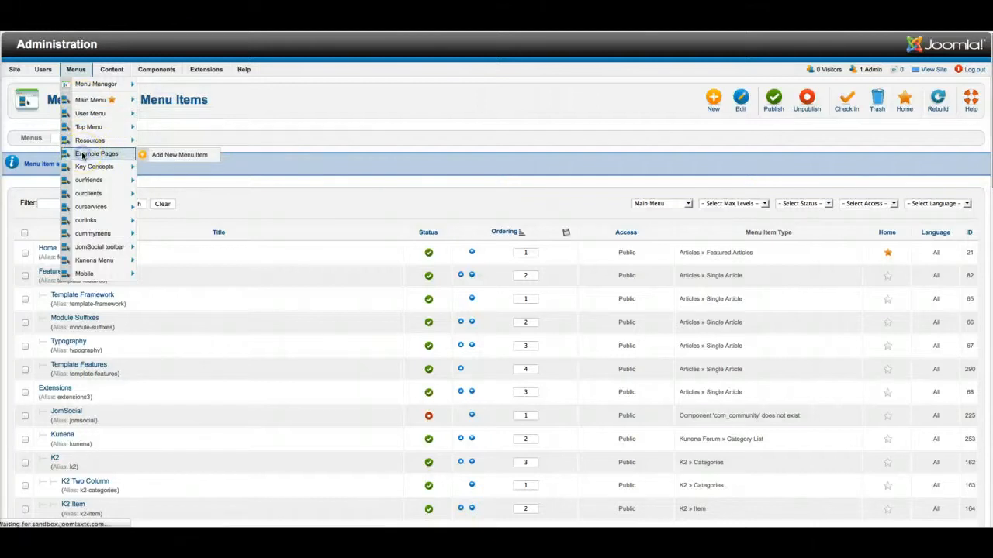
pyautogui.click(83, 155)
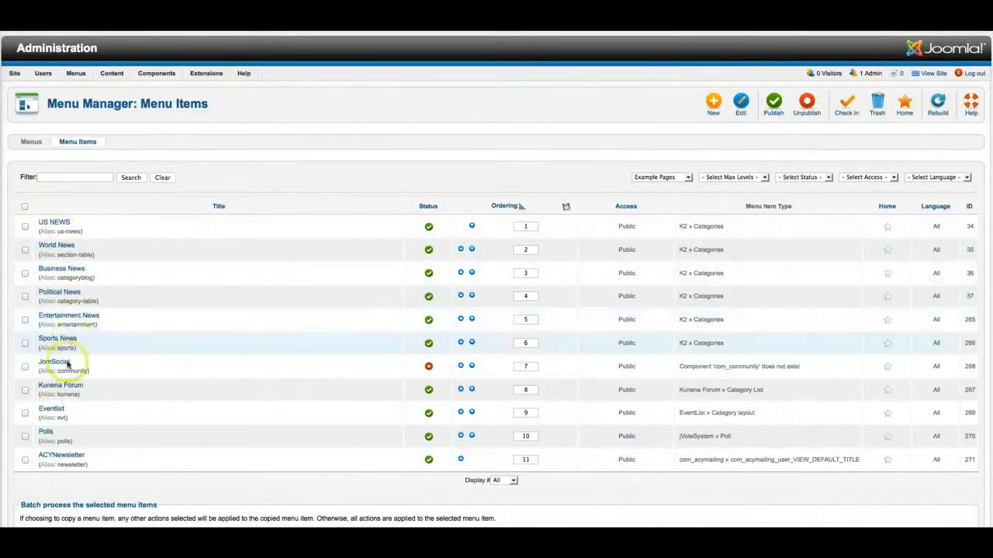
pyautogui.click(57, 245)
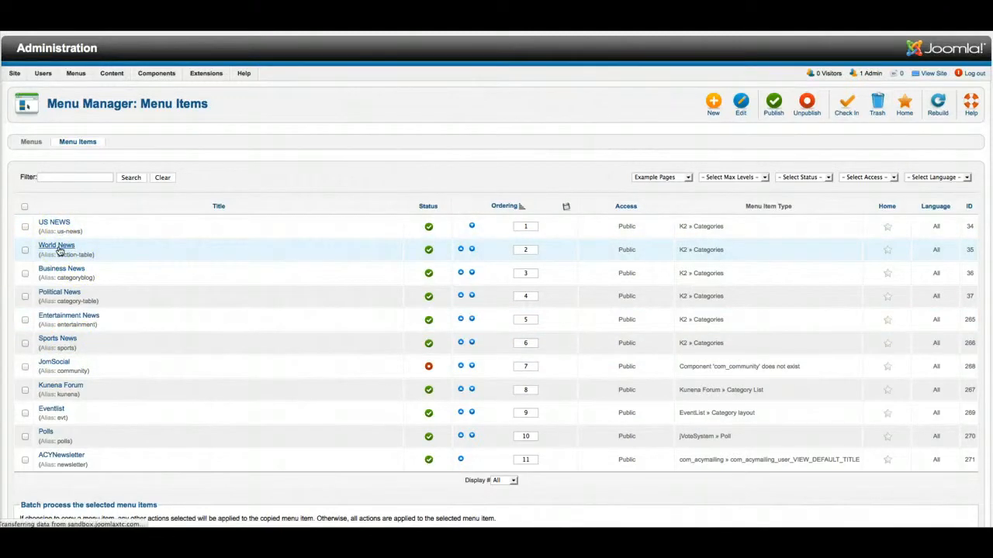
pyautogui.press('BackSpace')
pyautogui.press('BackSpace')
pyautogui.press('BackSpace')
pyautogui.press('BackSpace')
pyautogui.press('BackSpace')
pyautogui.click(811, 105)
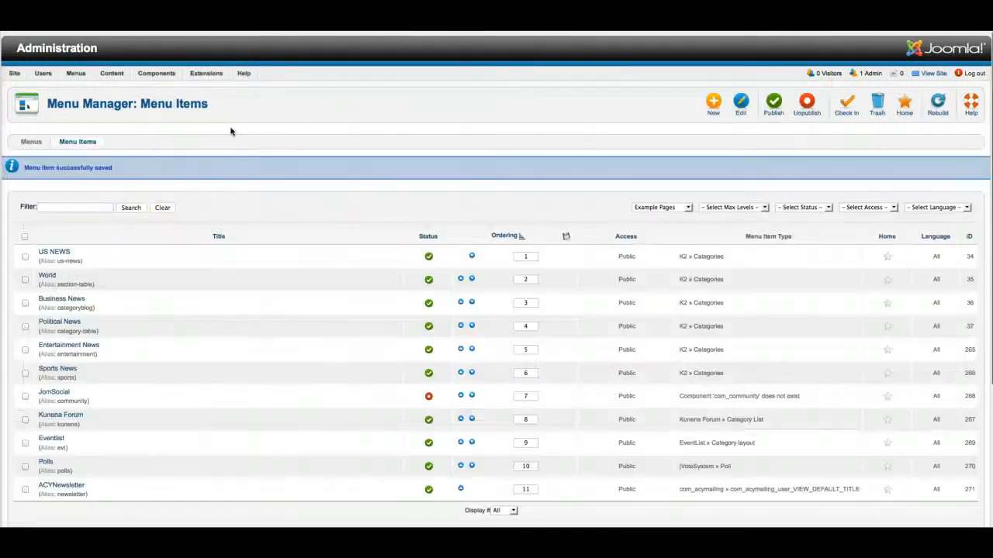
# Shorten the Business News menu item's title to Business and save it.
pyautogui.click(63, 300)
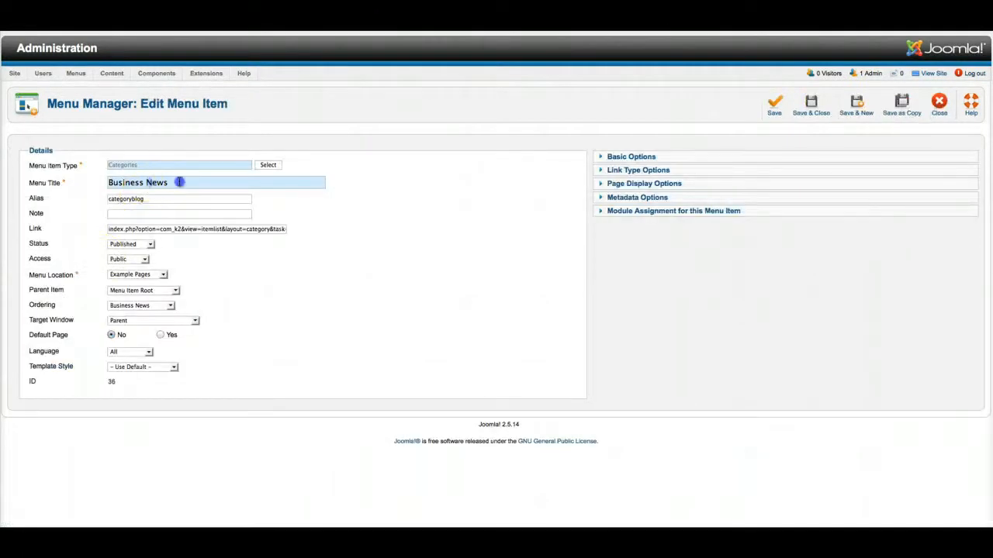
pyautogui.press('BackSpace')
pyautogui.press('BackSpace')
pyautogui.press('BackSpace')
pyautogui.press('BackSpace')
pyautogui.press('BackSpace')
pyautogui.click(774, 105)
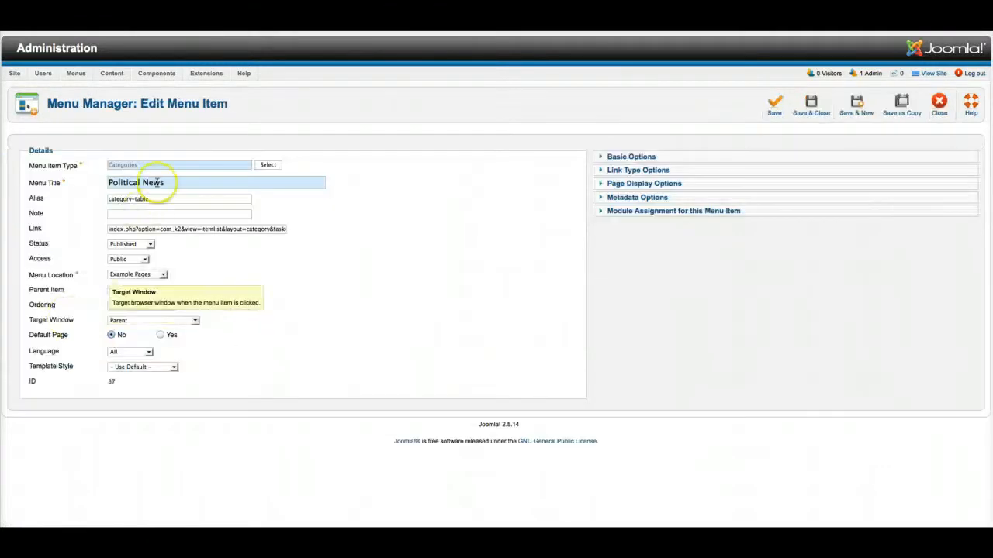
# Shorten the Political News menu item's title to Political, saving and closing it.
pyautogui.click(141, 183)
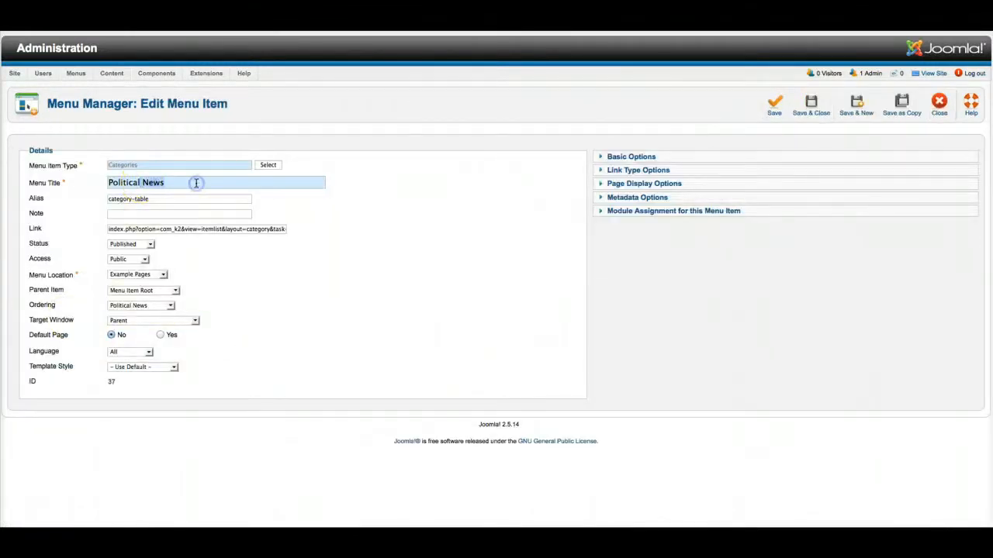
pyautogui.press('Delete')
pyautogui.press('Delete')
pyautogui.press('Delete')
pyautogui.press('Delete')
pyautogui.press('Delete')
pyautogui.click(810, 105)
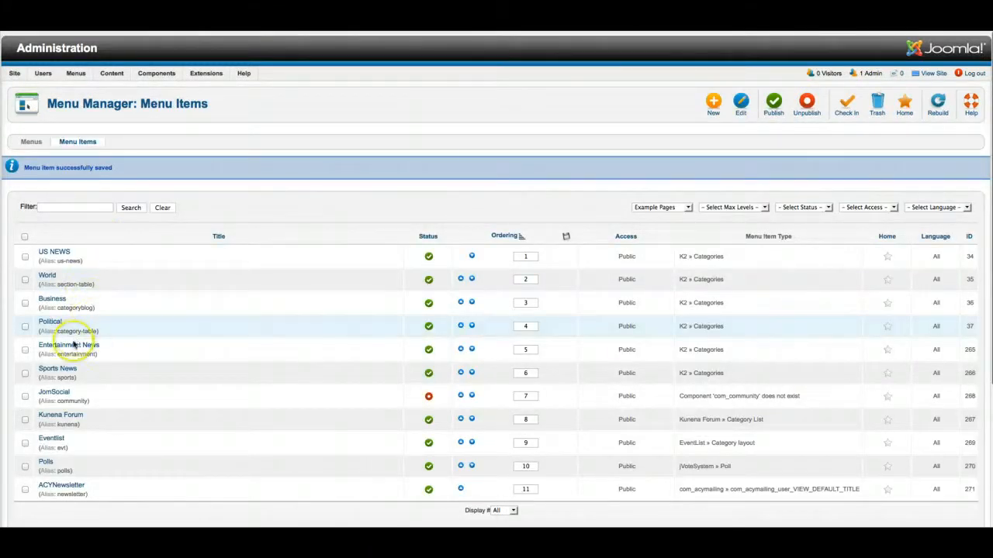
# Shorten the Entertainment News menu item's title to Entertainment, saving and closing it.
pyautogui.click(74, 347)
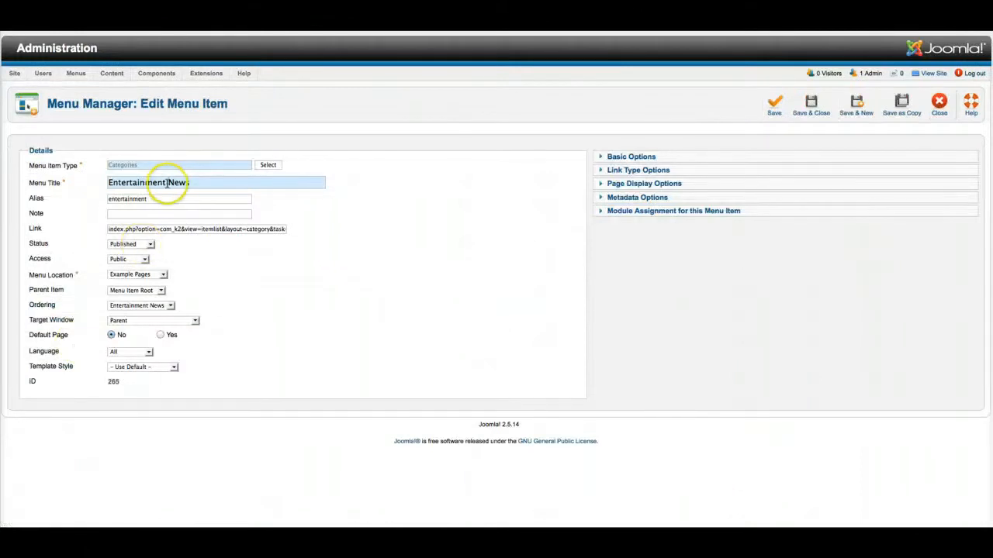
pyautogui.click(200, 182)
pyautogui.press('BackSpace')
pyautogui.press('BackSpace')
pyautogui.press('BackSpace')
pyautogui.press('BackSpace')
pyautogui.press('BackSpace')
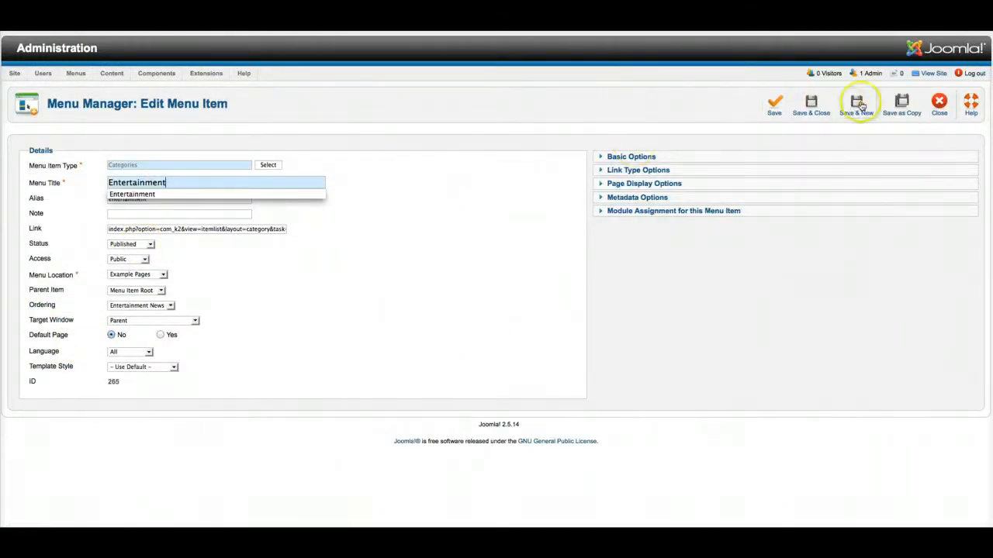
pyautogui.click(816, 106)
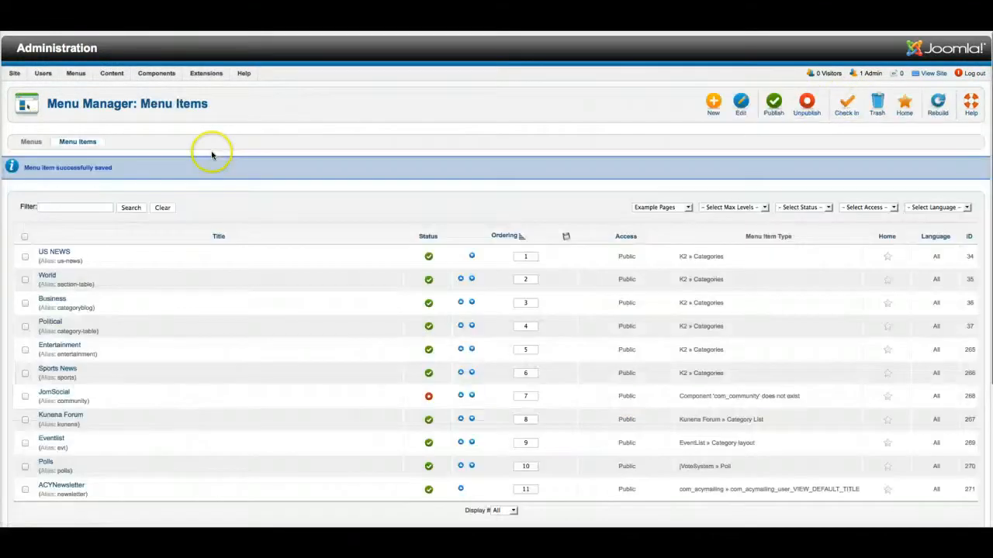
# Shorten the Sports News menu item's title to Sports, saving and closing it.
pyautogui.click(57, 370)
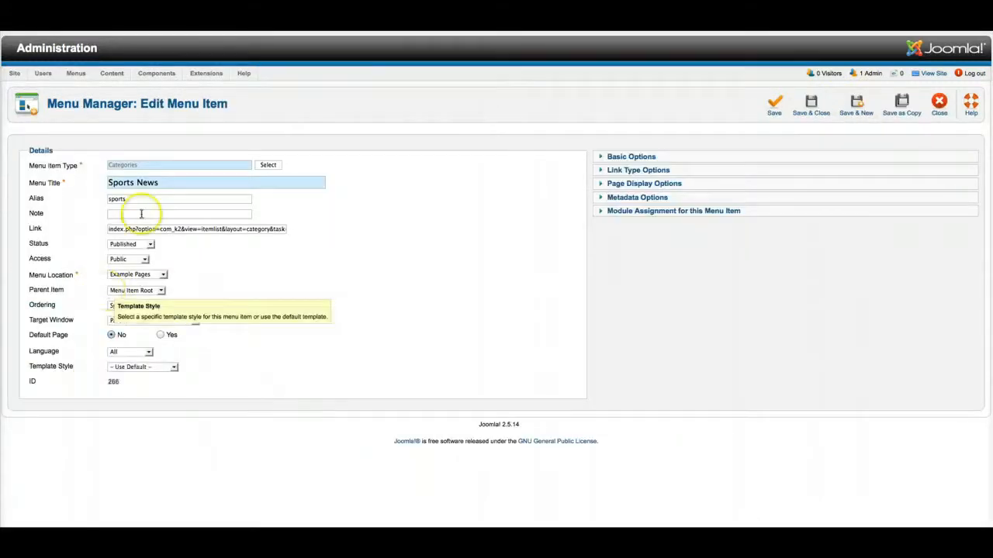
pyautogui.click(136, 184)
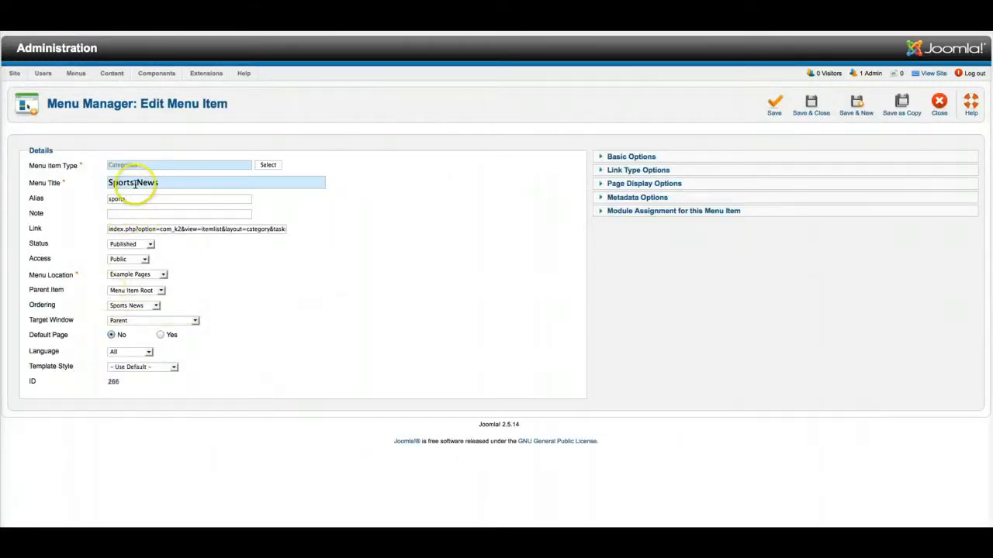
pyautogui.press('BackSpace')
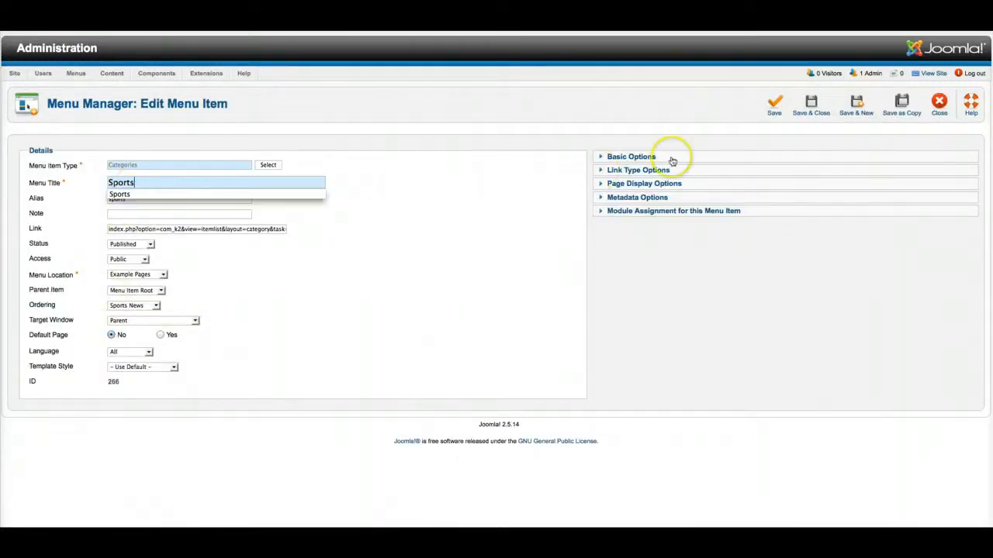
pyautogui.click(818, 104)
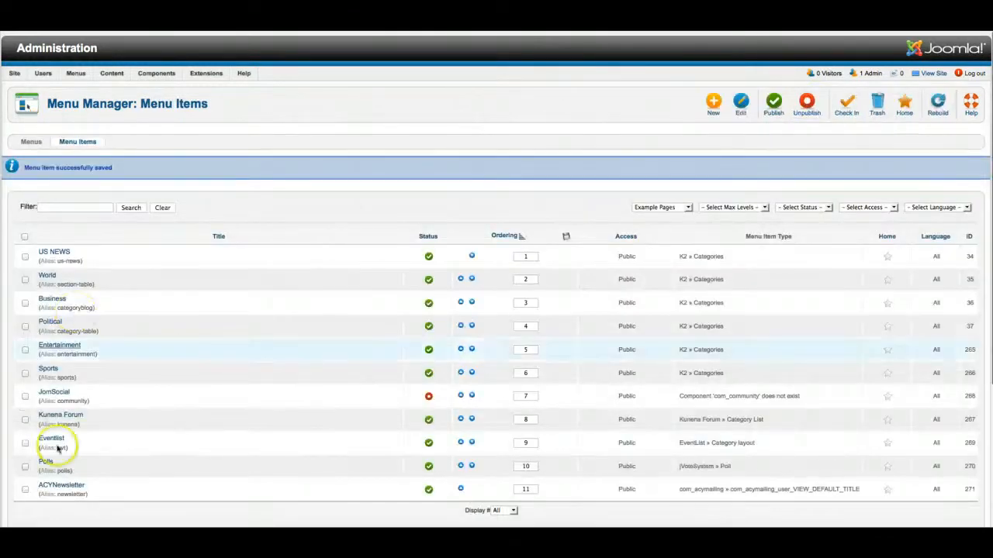
# Shorten the Kunena Forum menu item's title to Forum, saving and closing it.
pyautogui.click(67, 419)
pyautogui.click(136, 180)
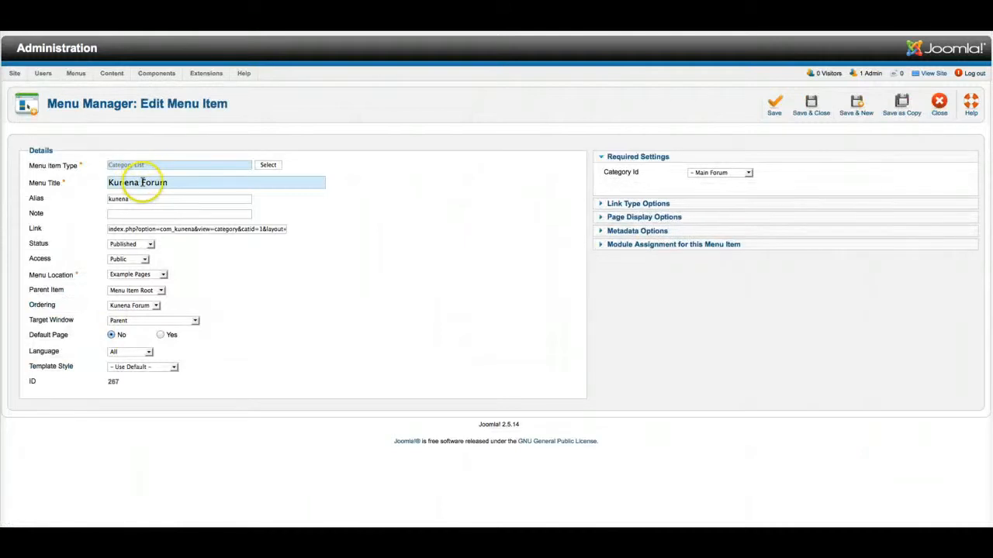
pyautogui.click(811, 108)
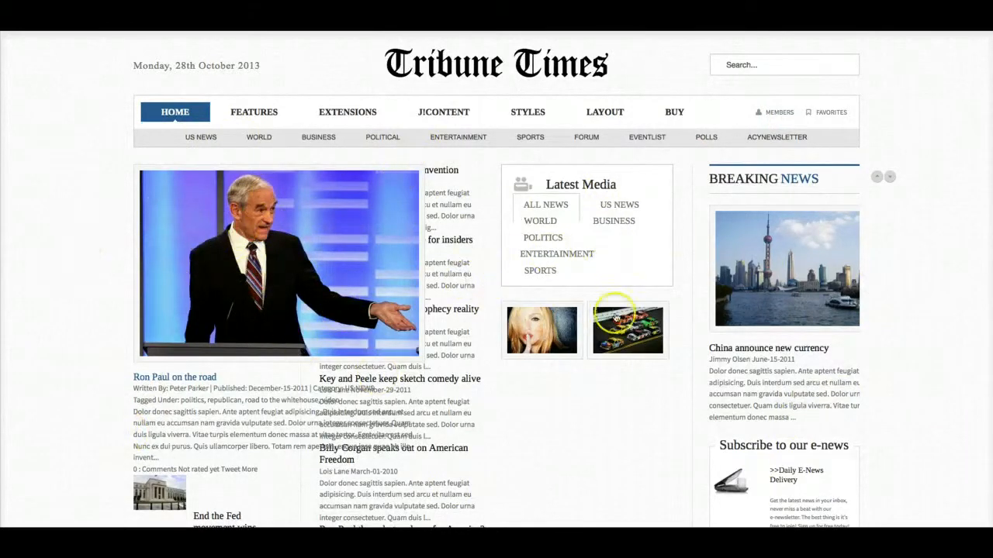
# Review the public home page's shortened submenu and the layout of its news modules down the page.
pyautogui.scroll(-3, 195, 290)
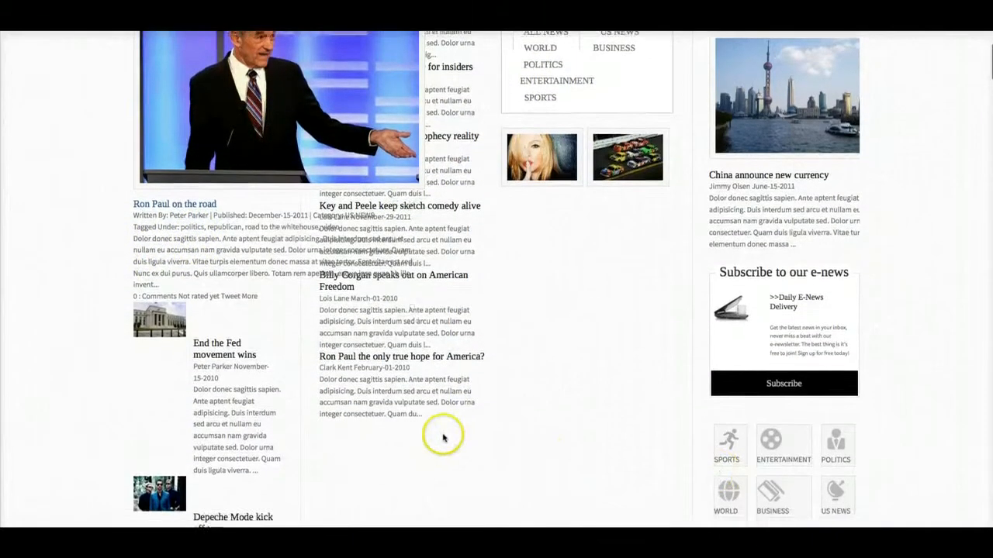
pyautogui.scroll(-7, 326, 357)
pyautogui.scroll(3, 324, 359)
pyautogui.scroll(-4, 324, 359)
pyautogui.scroll(2, 518, 339)
pyautogui.scroll(9, 519, 342)
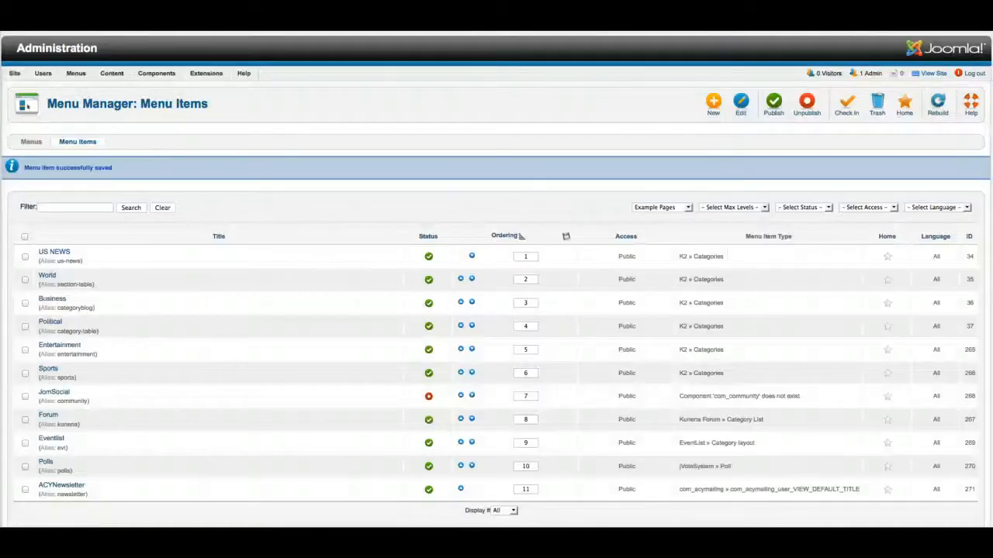
# Filter the site modules by the JoomlaXTC K2 Content Wall type and open the Top News module.
pyautogui.moveTo(195, 73)
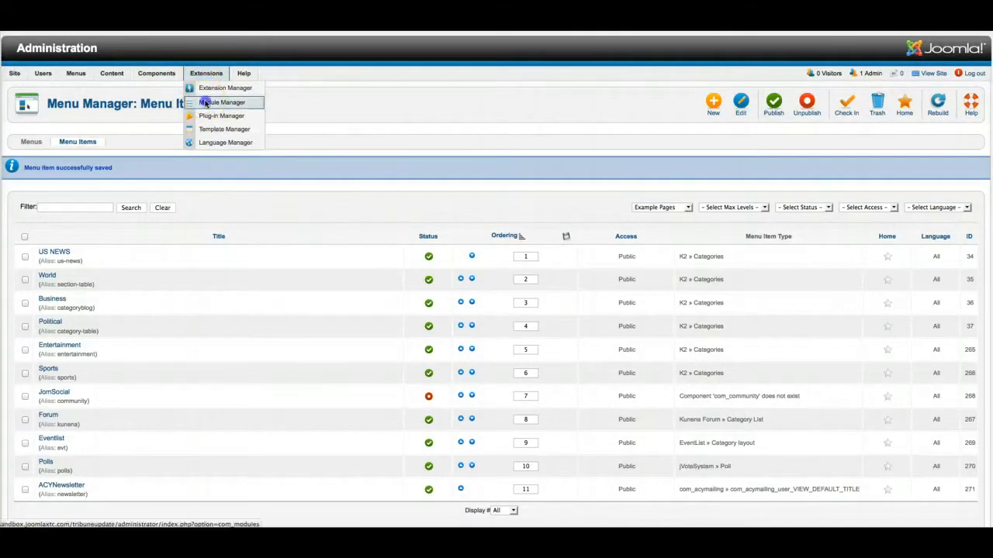
pyautogui.click(206, 101)
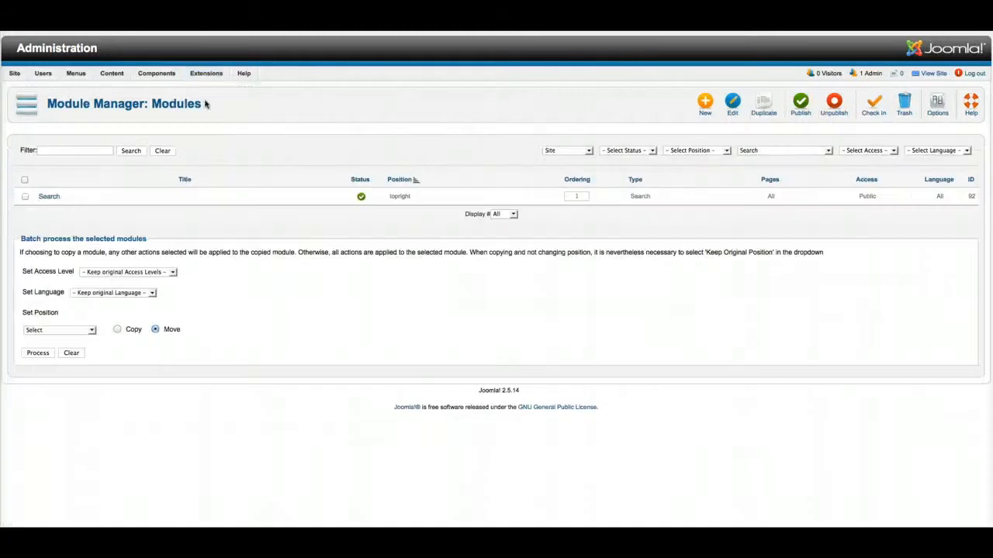
pyautogui.click(745, 153)
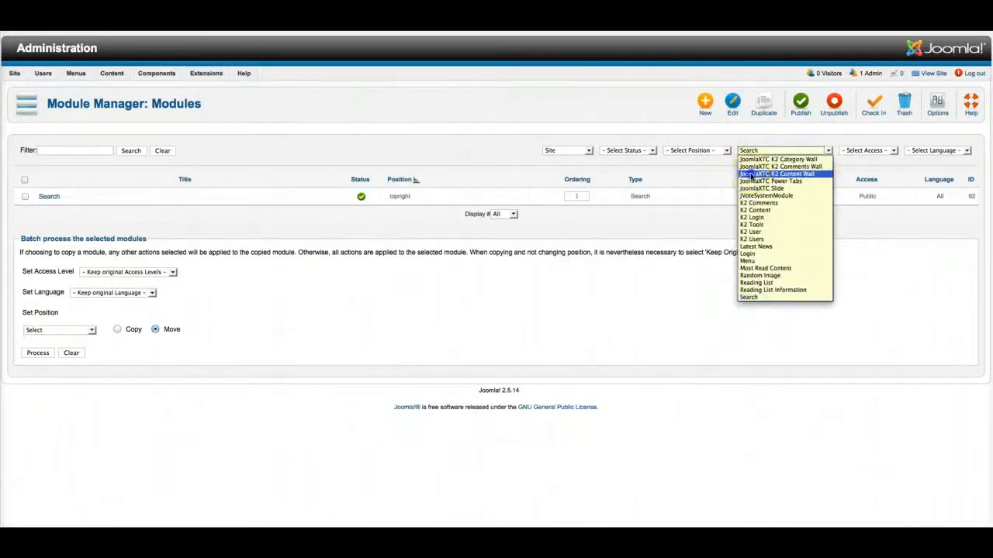
pyautogui.click(750, 176)
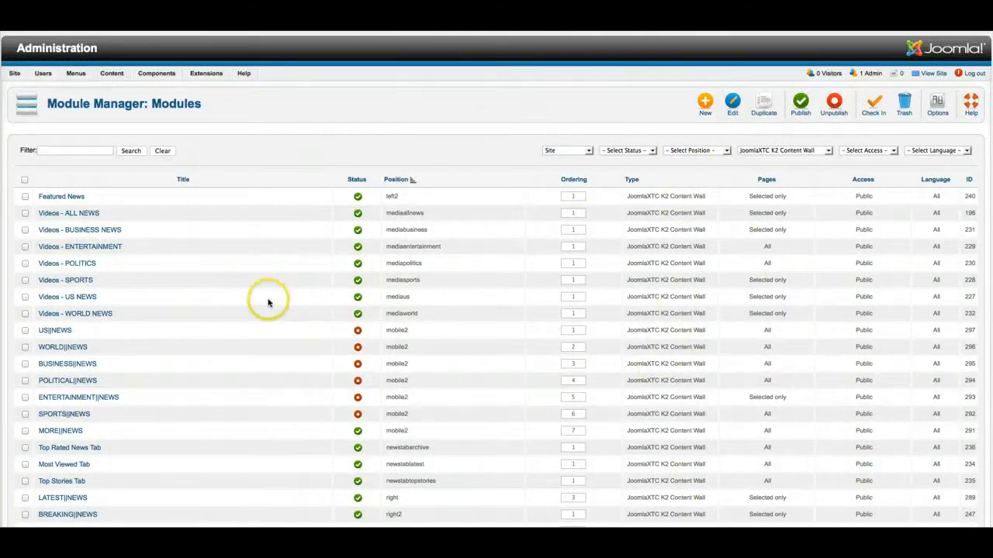
pyautogui.scroll(-3, 268, 303)
pyautogui.scroll(-2, 268, 302)
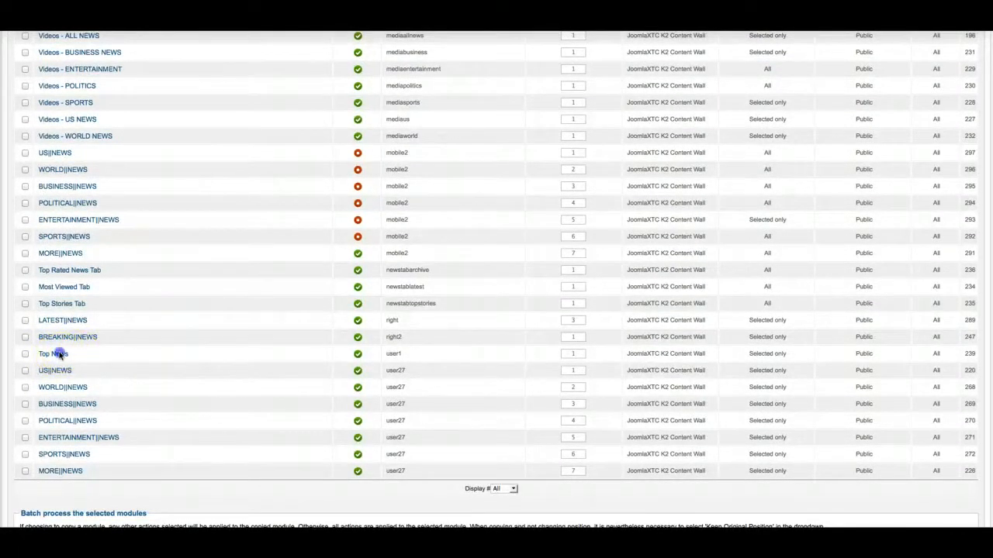
pyautogui.click(60, 355)
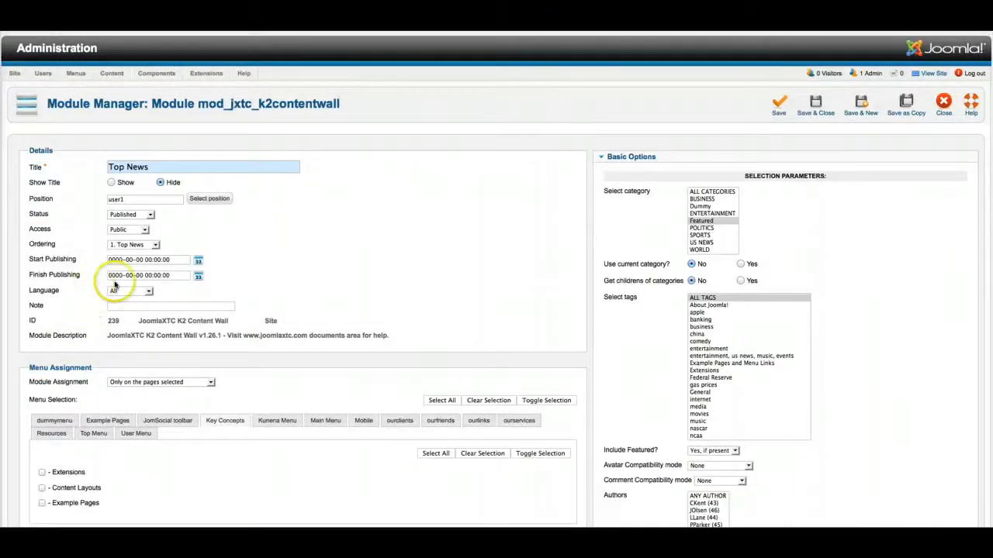
# Select tribune_featurednews_user1 as the Top News module's template, then save and close the module.
pyautogui.scroll(-5, 545, 339)
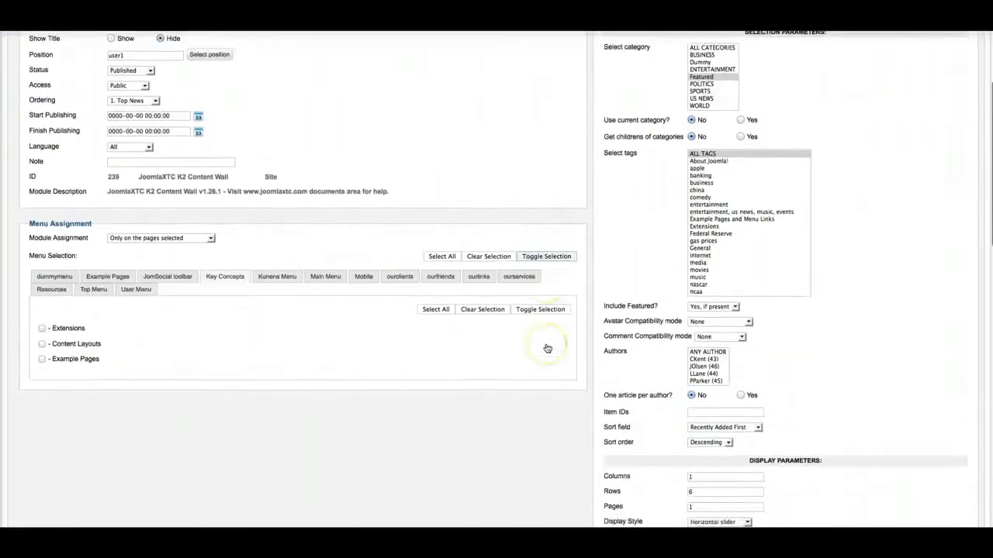
pyautogui.scroll(-6, 547, 348)
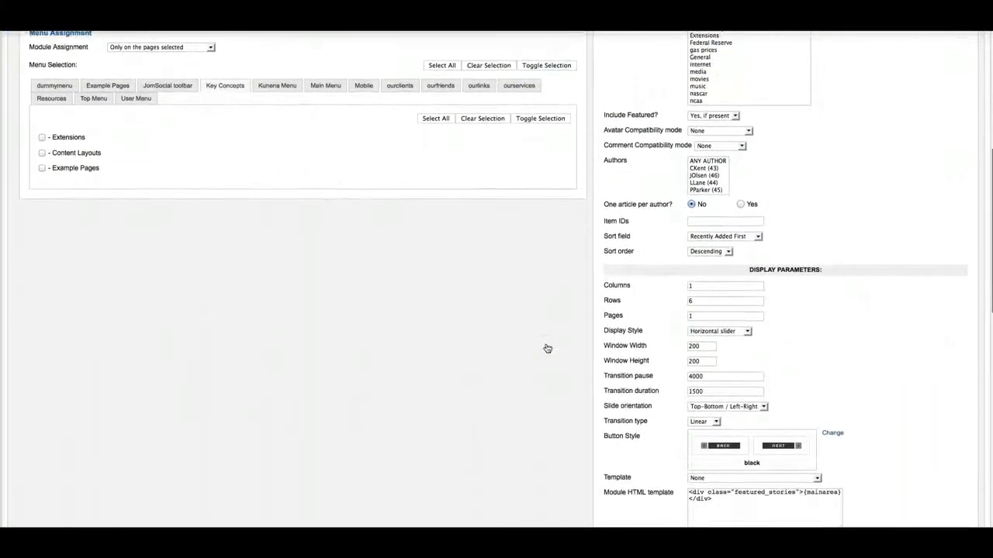
pyautogui.scroll(-4, 547, 348)
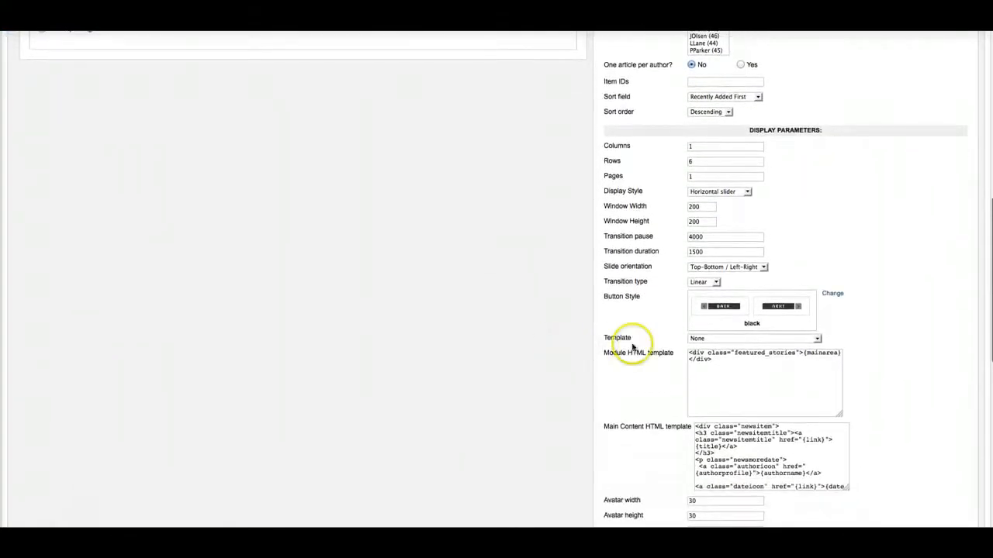
pyautogui.click(708, 340)
pyautogui.scroll(-5, 707, 392)
pyautogui.scroll(-2, 708, 393)
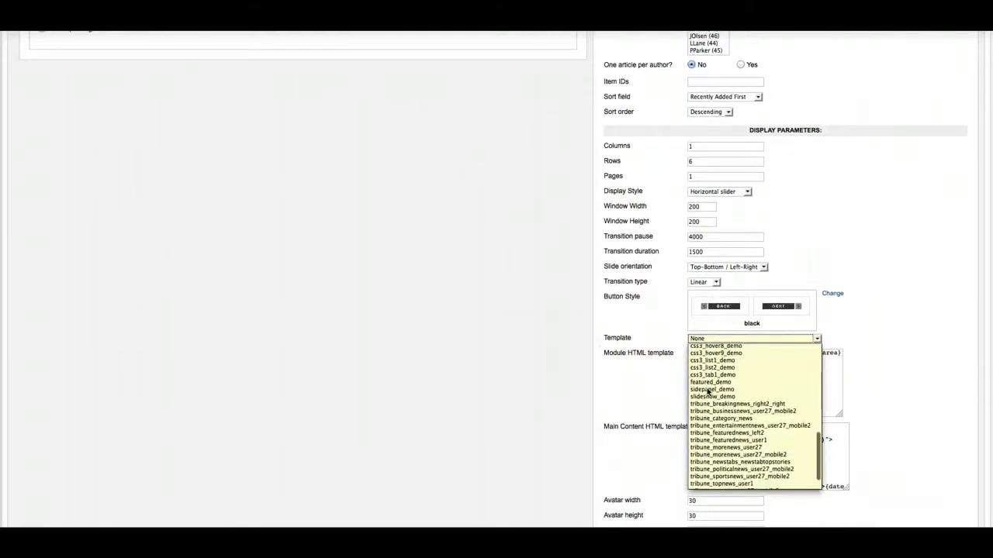
pyautogui.scroll(-1, 708, 392)
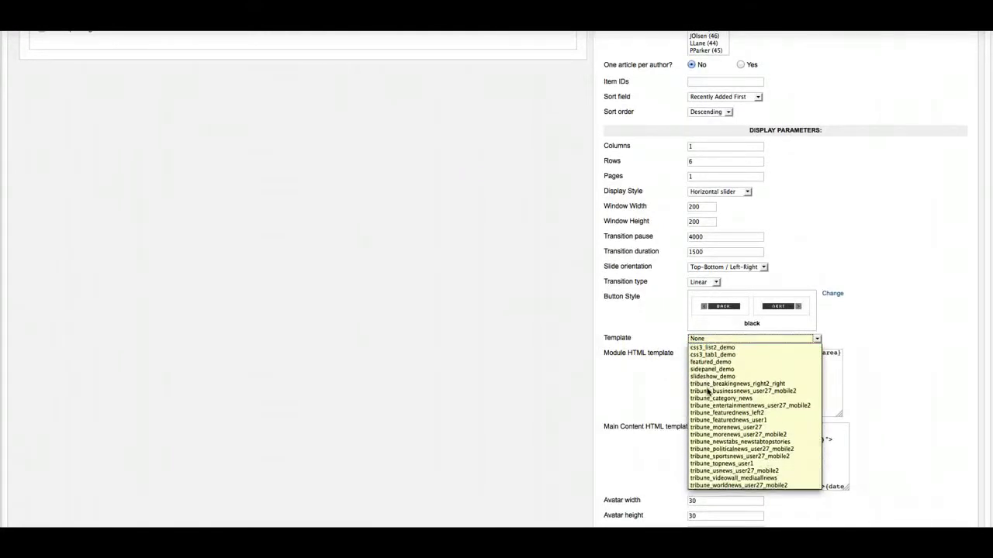
pyautogui.click(722, 421)
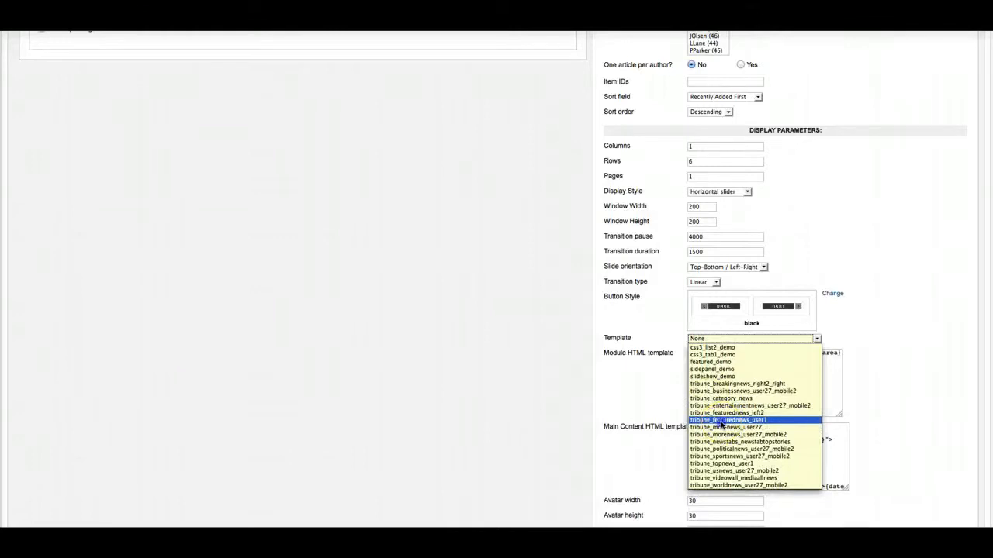
pyautogui.click(721, 421)
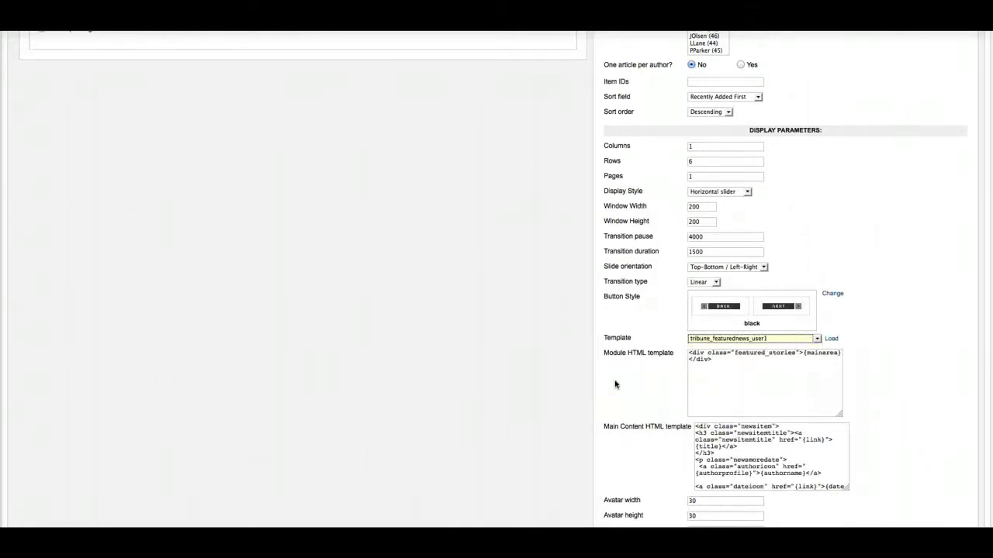
pyautogui.scroll(3, 615, 384)
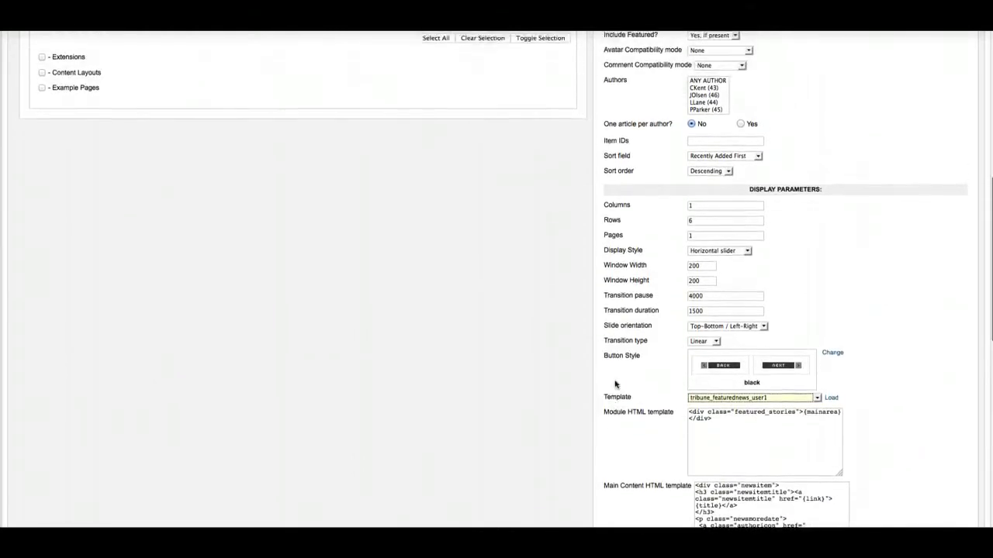
pyautogui.scroll(10, 615, 384)
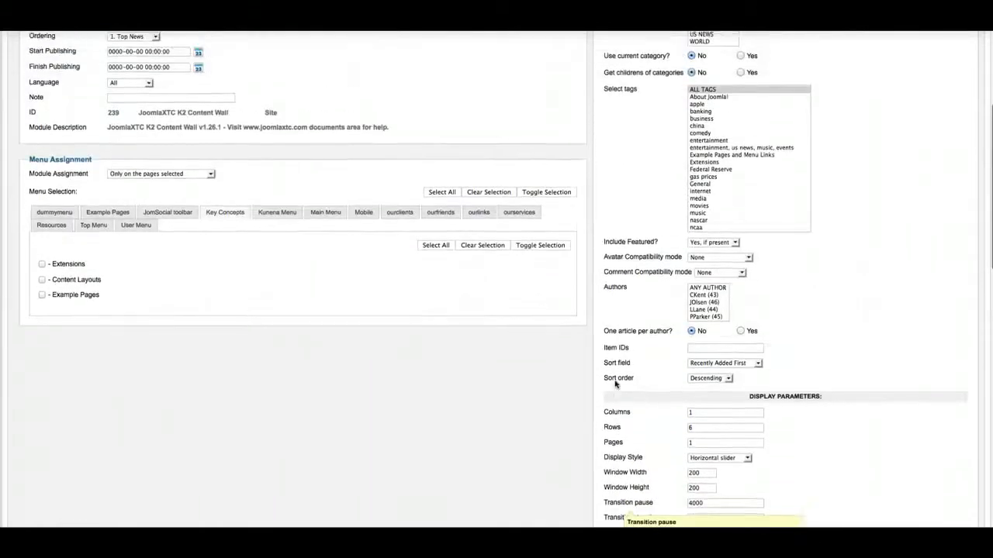
pyautogui.scroll(4, 615, 384)
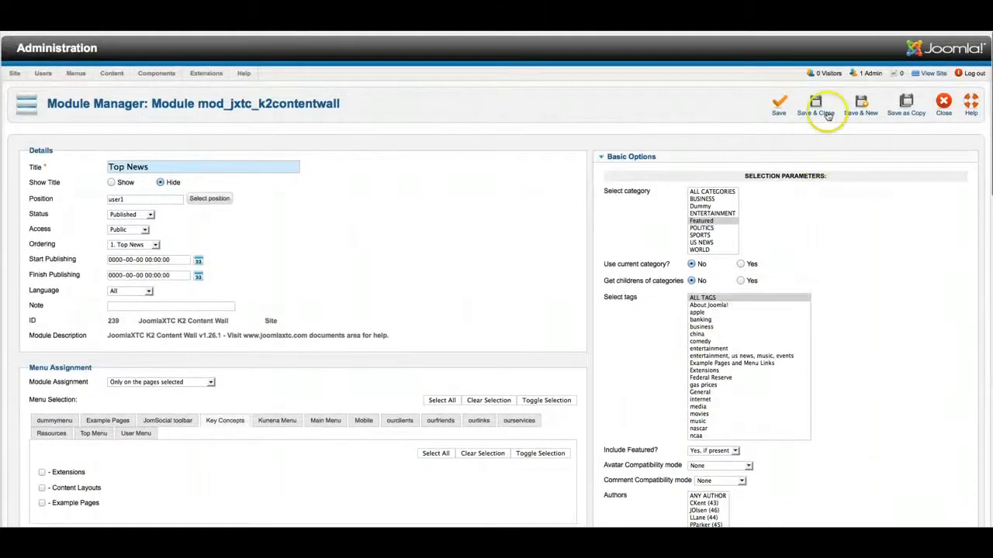
pyautogui.click(816, 114)
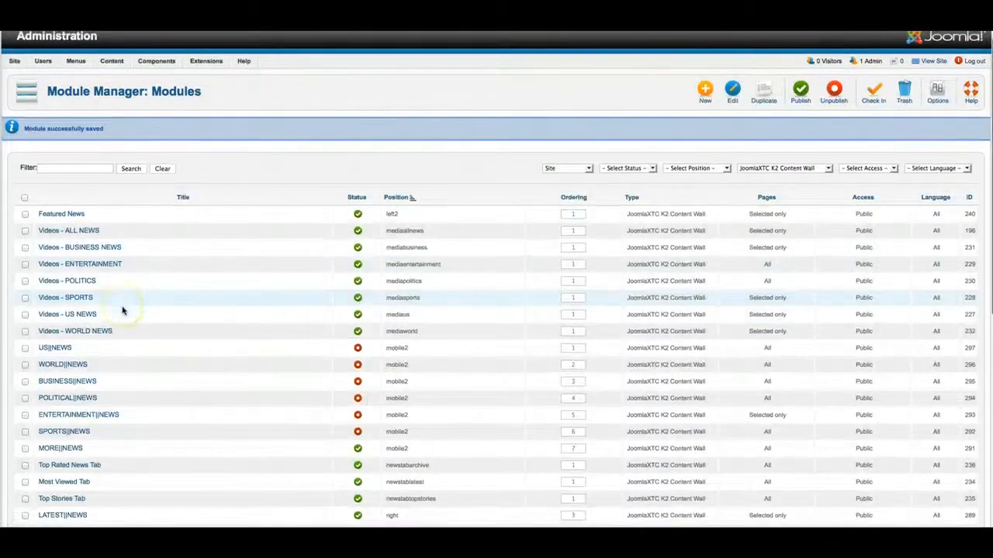
# Open the Featured News module and select tribune_featurednews_user1 as its template.
pyautogui.scroll(-2, 121, 311)
pyautogui.scroll(-1, 121, 310)
pyautogui.click(69, 157)
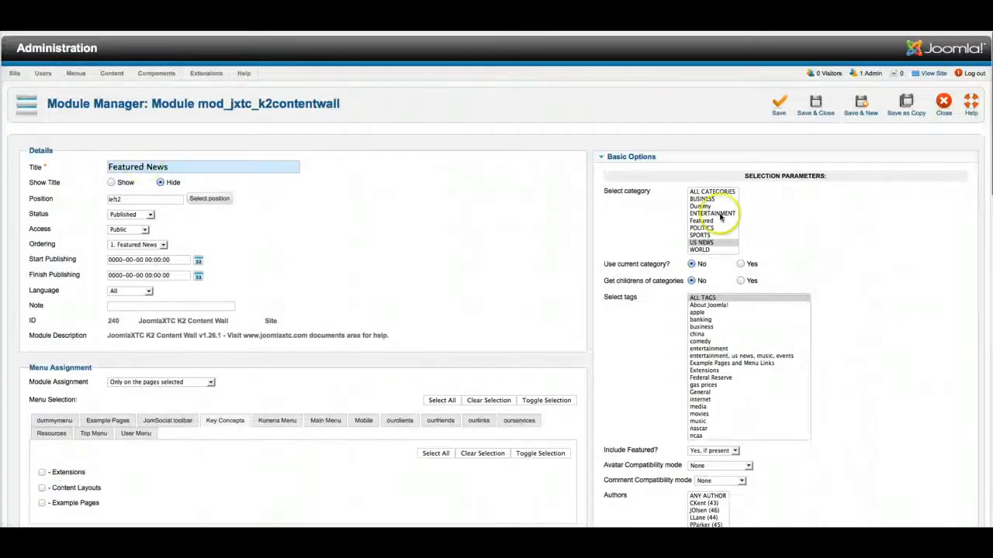
pyautogui.click(827, 296)
pyautogui.scroll(-10, 830, 297)
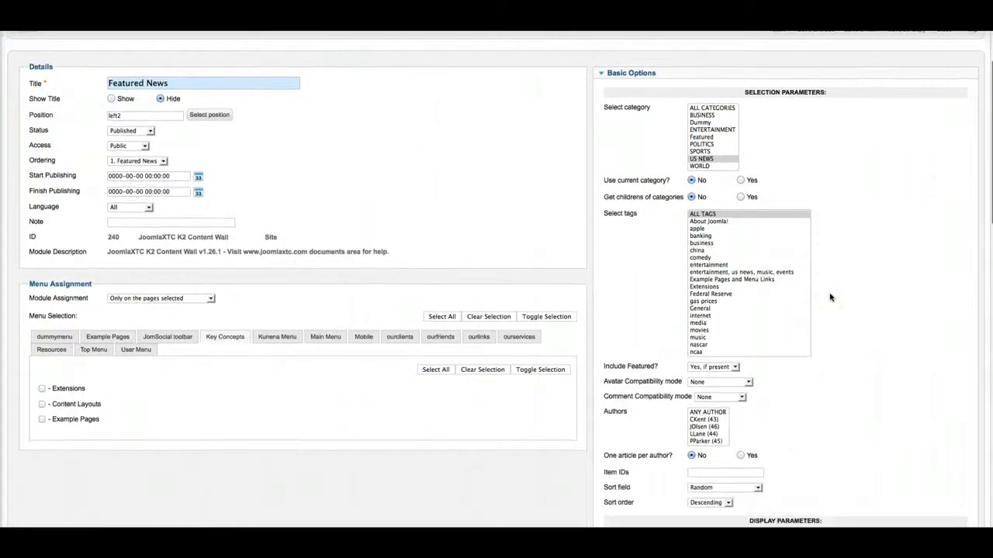
pyautogui.scroll(-10, 830, 297)
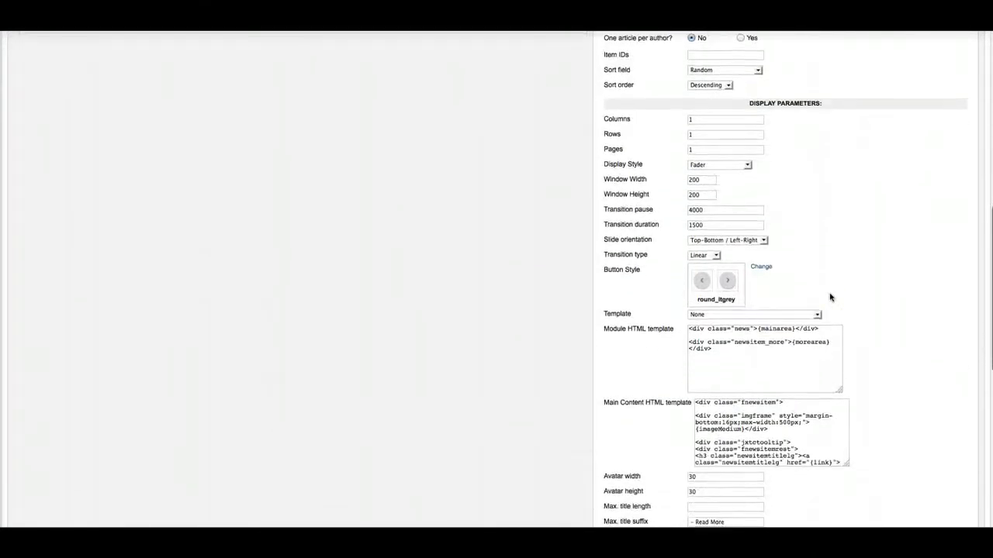
pyautogui.click(727, 284)
pyautogui.scroll(-5, 717, 345)
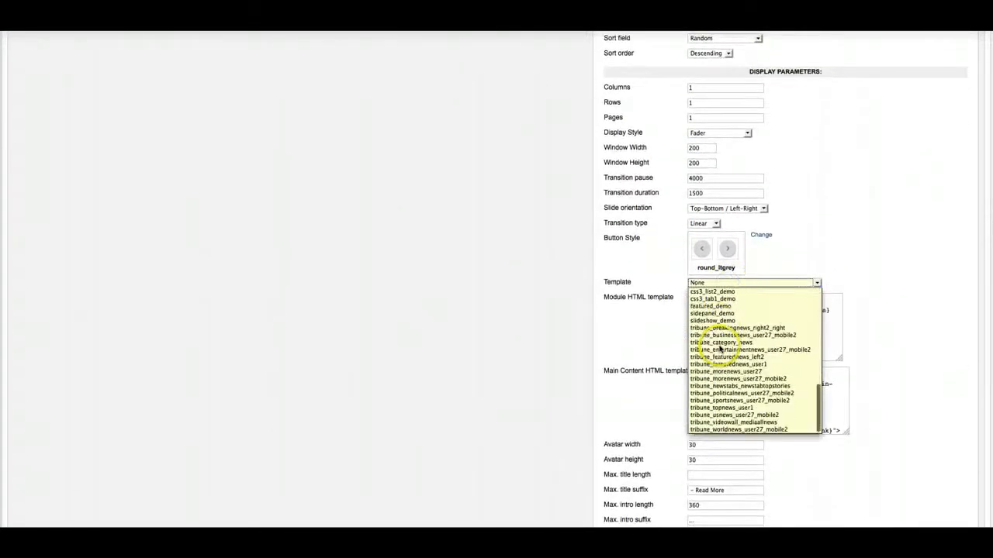
pyautogui.click(727, 364)
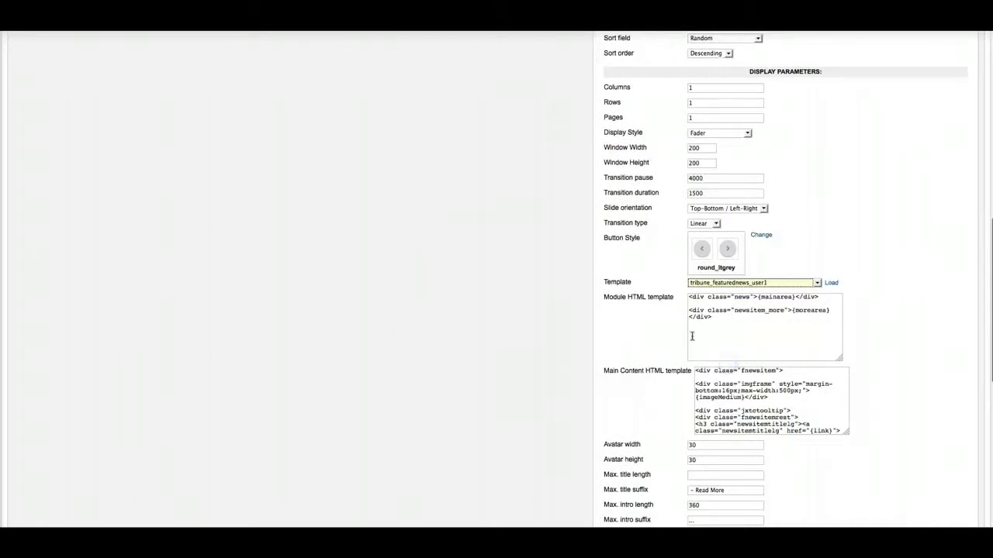
# Set the Featured News module's position to user1.
pyautogui.scroll(10, 497, 269)
pyautogui.click(96, 199)
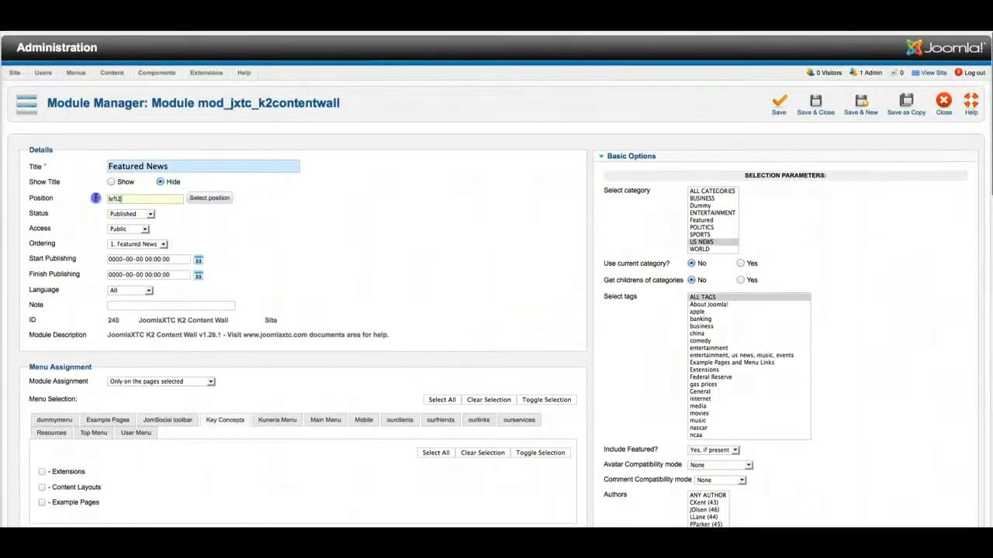
pyautogui.write('user1')
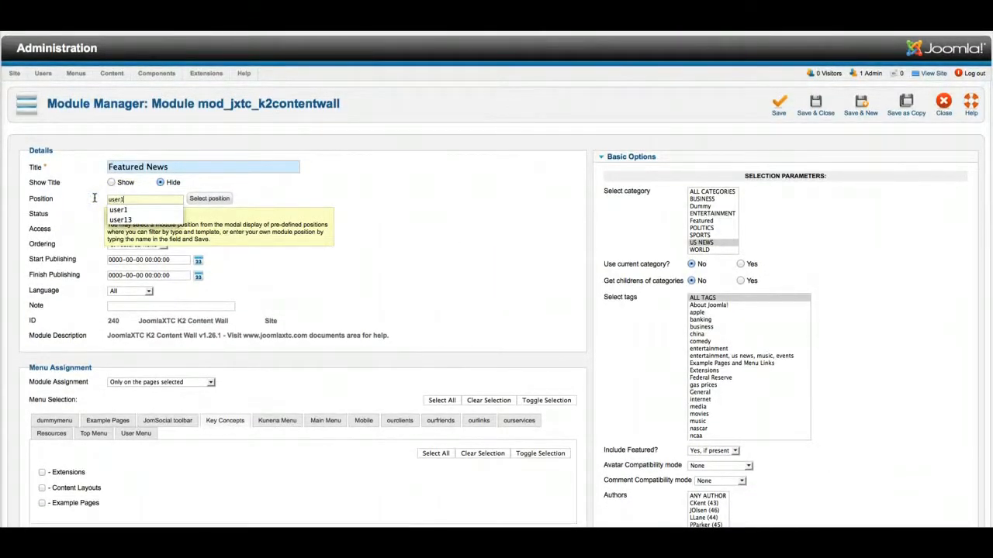
pyautogui.click(618, 284)
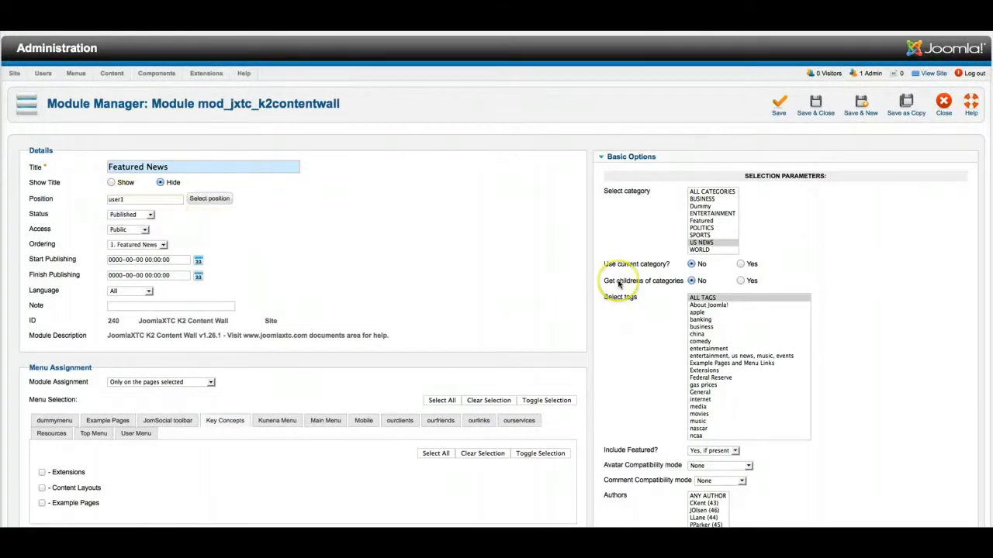
pyautogui.scroll(-5, 619, 284)
pyautogui.scroll(-5, 619, 284)
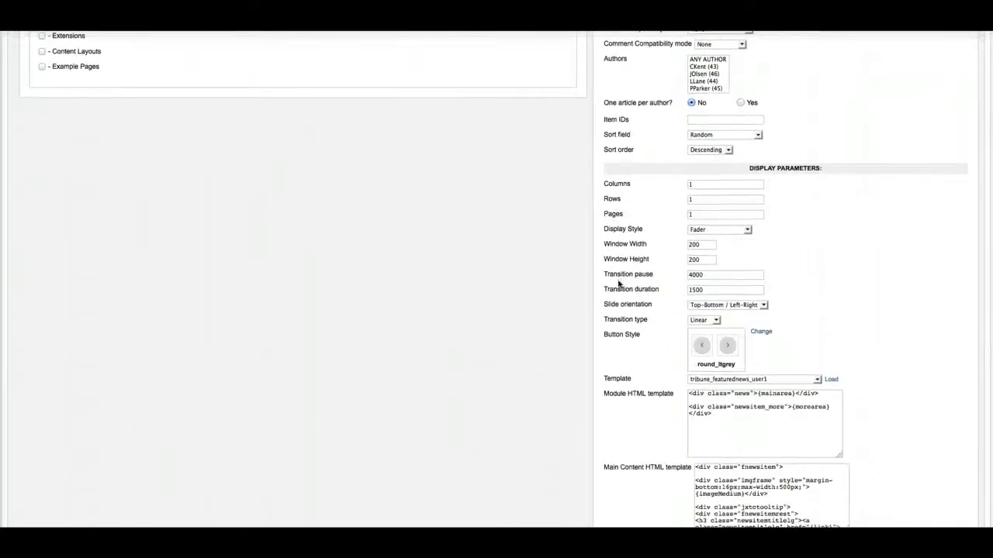
pyautogui.scroll(-1, 633, 333)
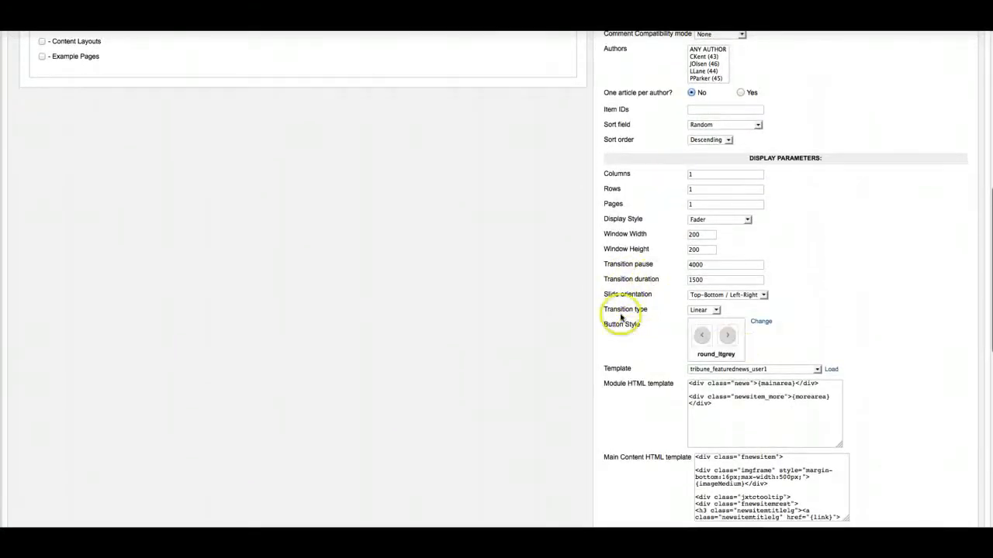
# Clear the Module HTML template and the Main Content HTML template of the Featured News module.
pyautogui.scroll(-3, 620, 310)
pyautogui.moveTo(727, 302); pyautogui.dragTo(648, 261)
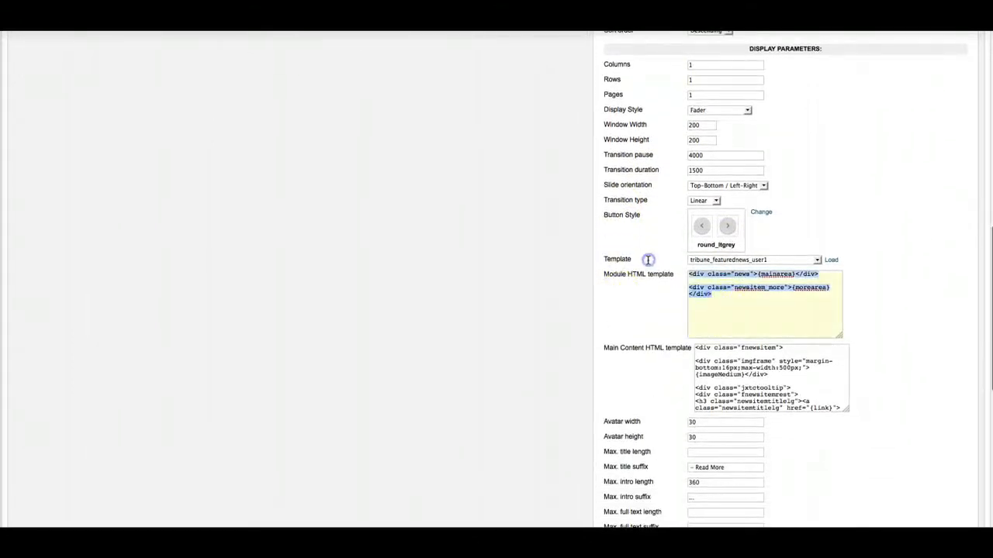
pyautogui.press('Delete')
pyautogui.click(744, 375)
pyautogui.moveTo(695, 349); pyautogui.dragTo(821, 419)
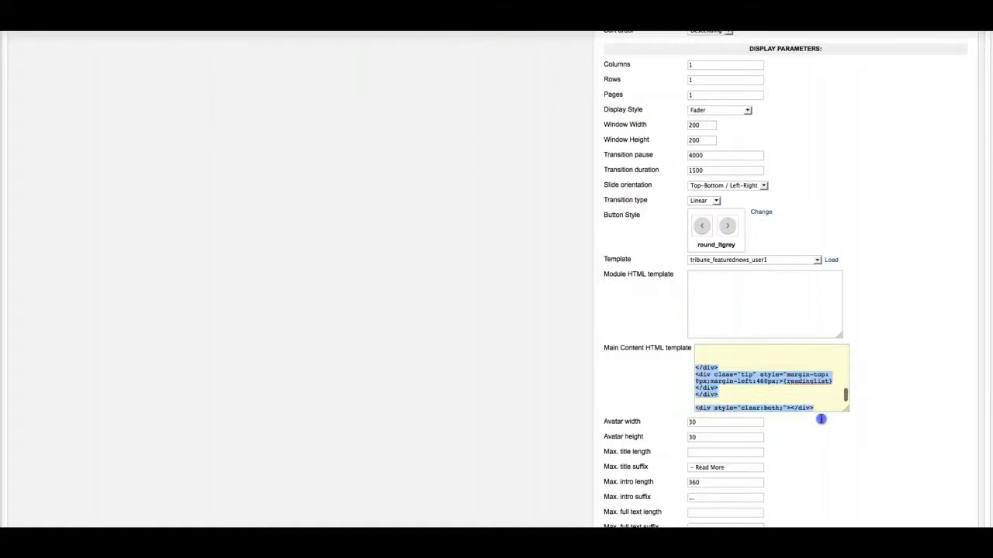
pyautogui.press('Delete')
# Clear the Featured News module's 'More' Content HTML template and set More items to 5.
pyautogui.scroll(-7, 806, 432)
pyautogui.click(756, 380)
pyautogui.click(702, 318)
pyautogui.moveTo(697, 315); pyautogui.dragTo(800, 379)
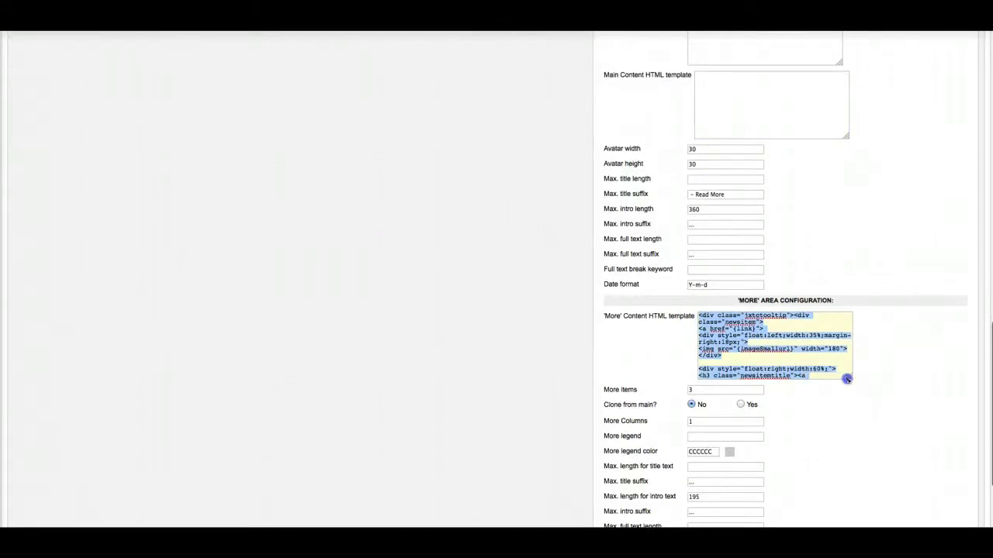
pyautogui.press('BackSpace')
pyautogui.keyDown('shift'); pyautogui.click(834, 373); pyautogui.keyUp('shift')
pyautogui.press('BackSpace')
pyautogui.keyDown('shift'); pyautogui.click(767, 373); pyautogui.keyUp('shift')
pyautogui.press('BackSpace')
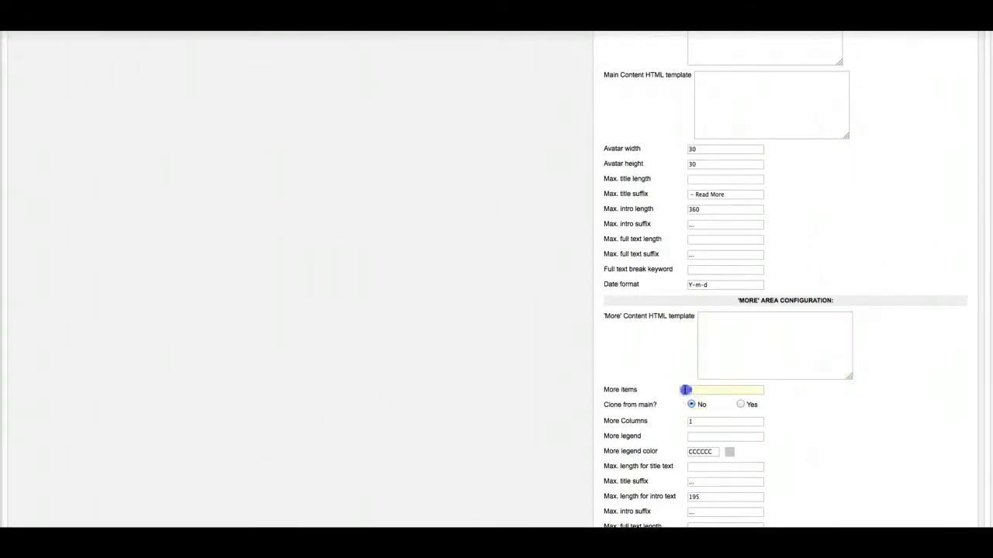
pyautogui.scroll(-5, 636, 368)
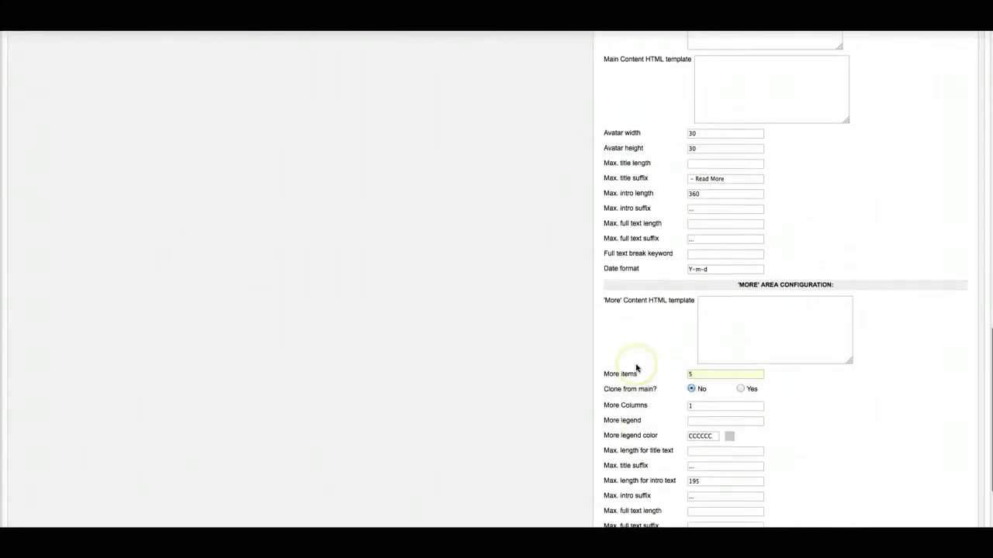
# Set the Featured News module's Alternative Layout to bootstrap in the advanced options, then save and close the module.
pyautogui.click(636, 469)
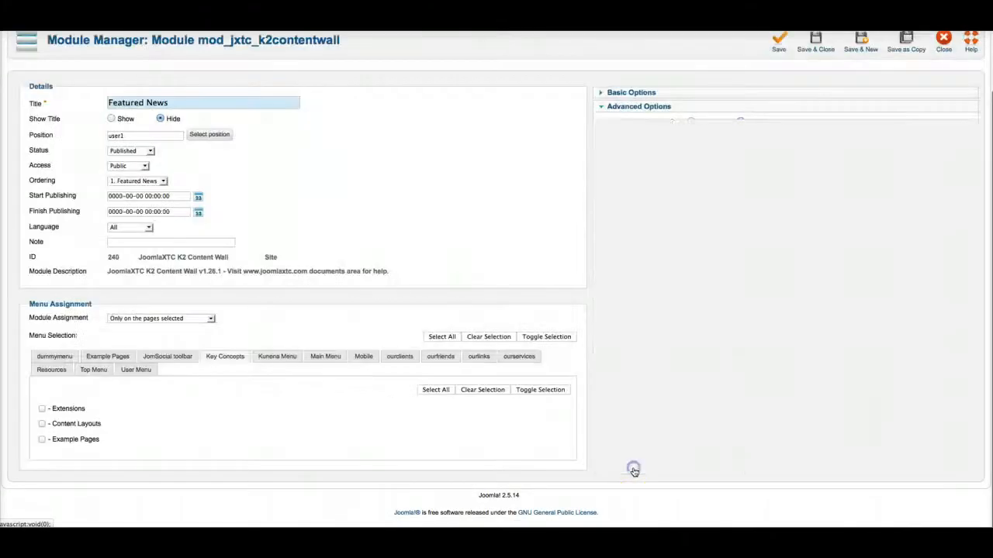
pyautogui.scroll(-5, 634, 419)
pyautogui.scroll(-8, 634, 415)
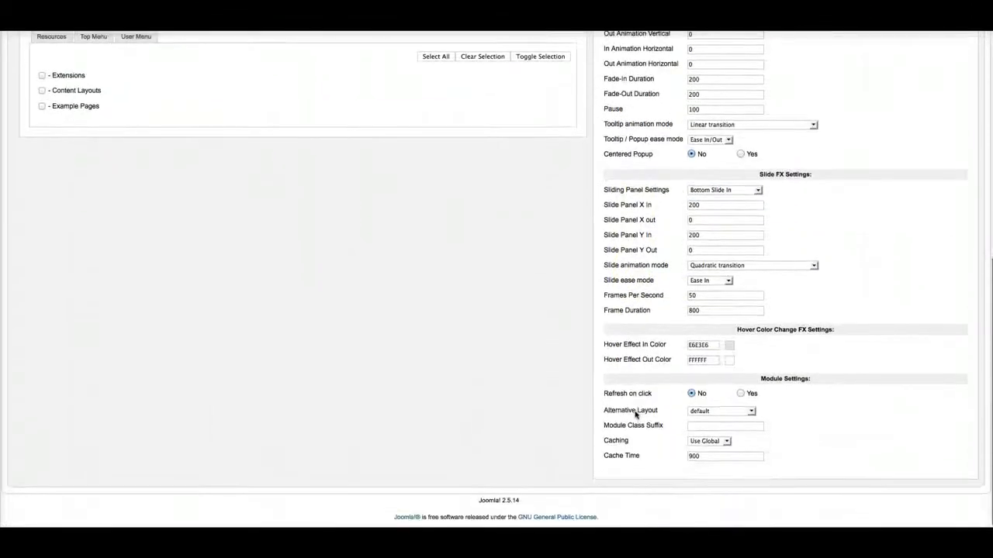
pyautogui.click(705, 408)
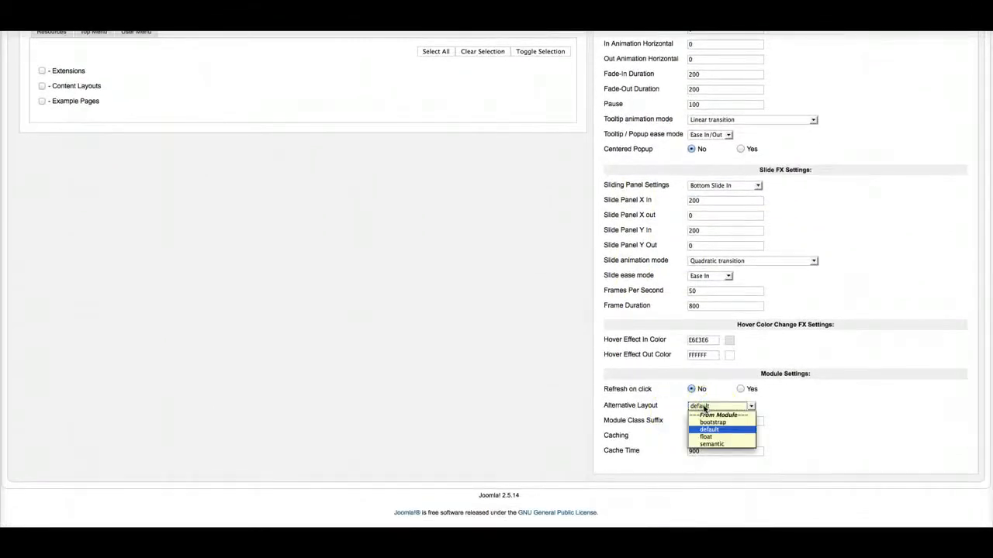
pyautogui.click(711, 424)
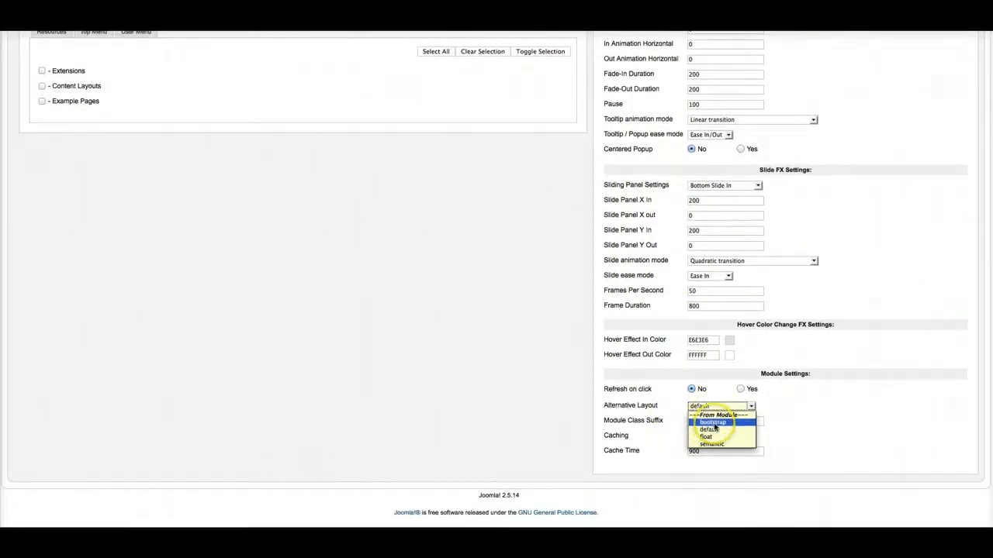
pyautogui.click(713, 426)
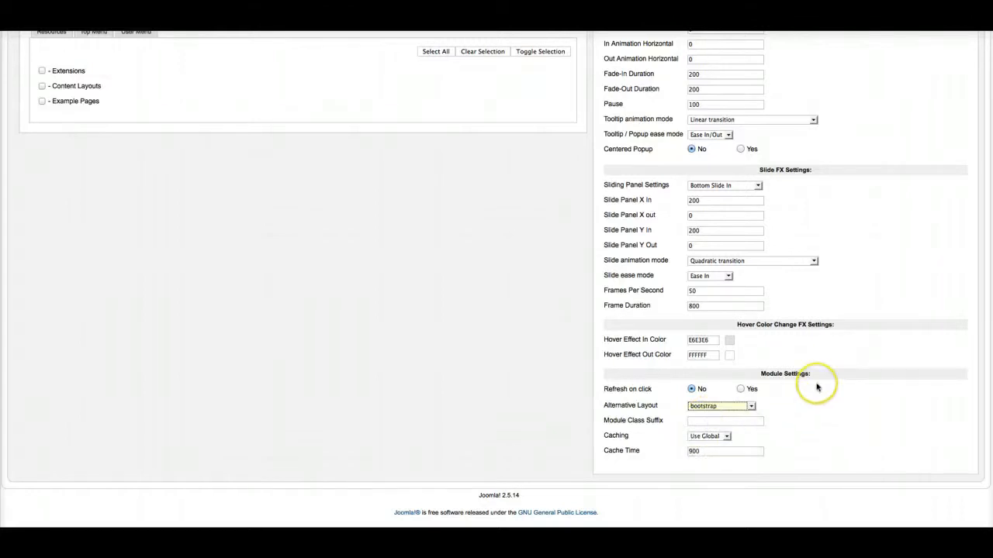
pyautogui.scroll(5, 816, 388)
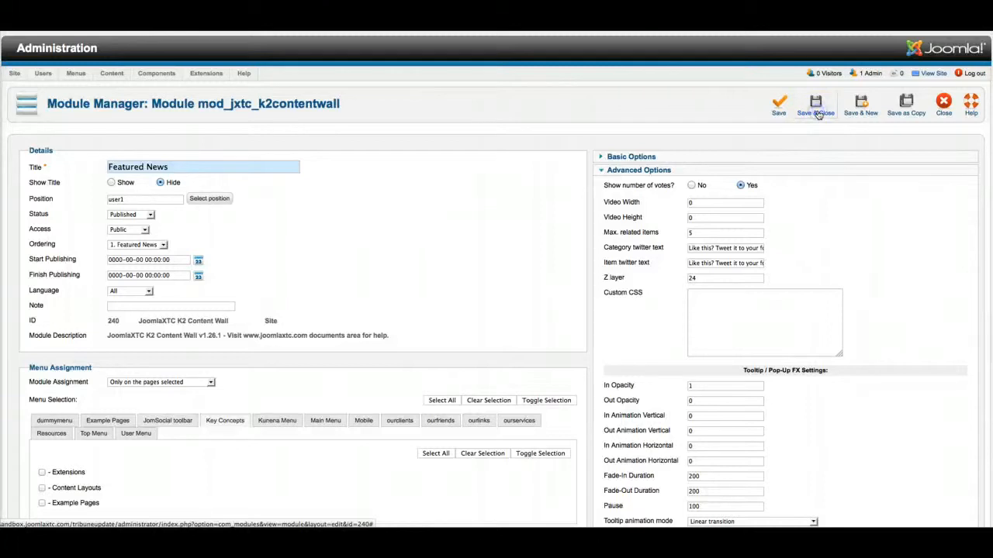
pyautogui.click(818, 114)
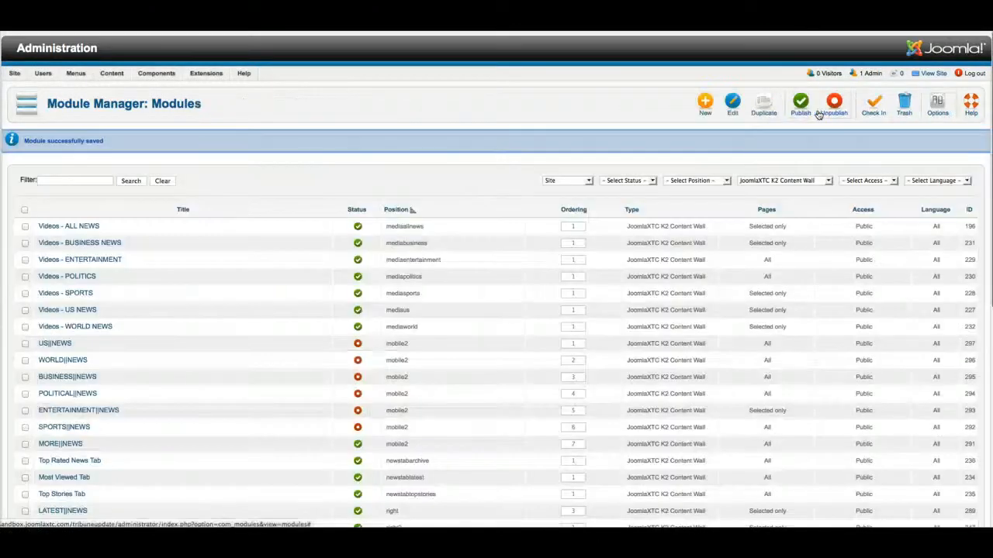
# Clear the module type filter, list only the modules in position user1, and unpublish the Top News module.
pyautogui.click(750, 181)
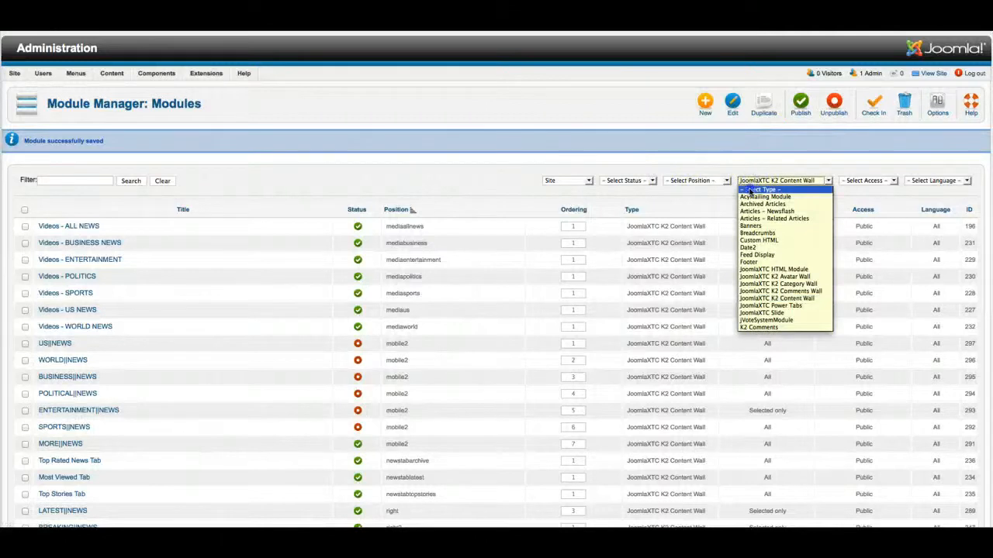
pyautogui.click(749, 190)
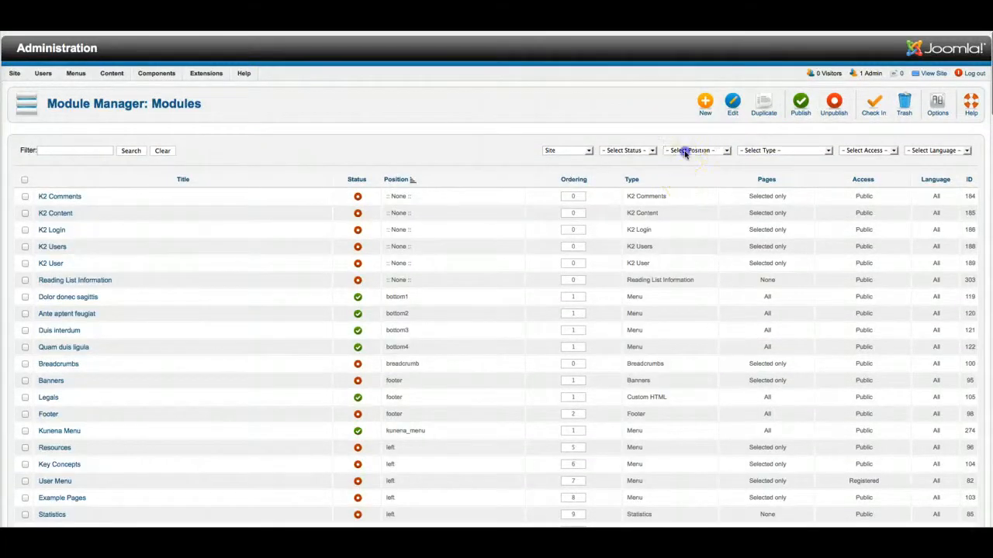
pyautogui.click(683, 151)
pyautogui.scroll(-7, 683, 231)
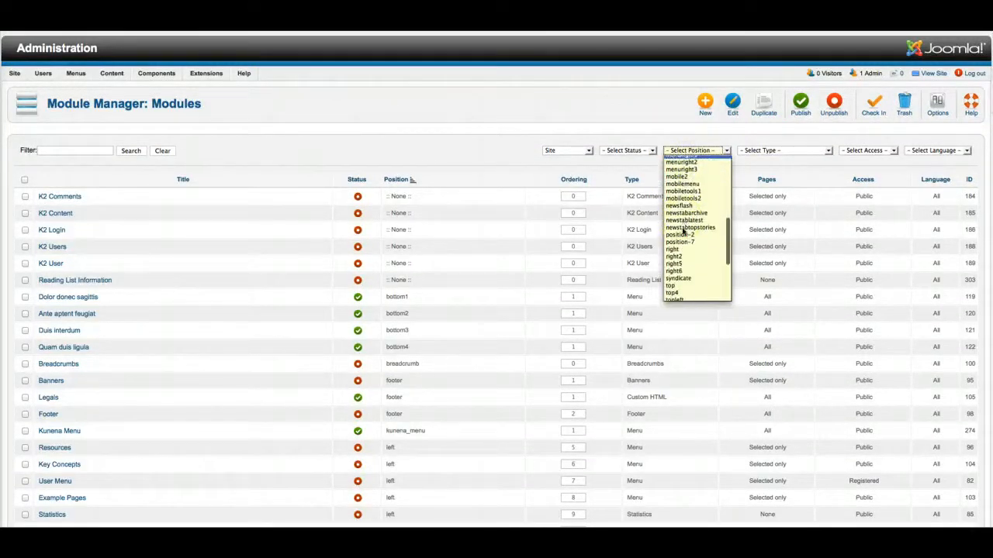
pyautogui.click(673, 279)
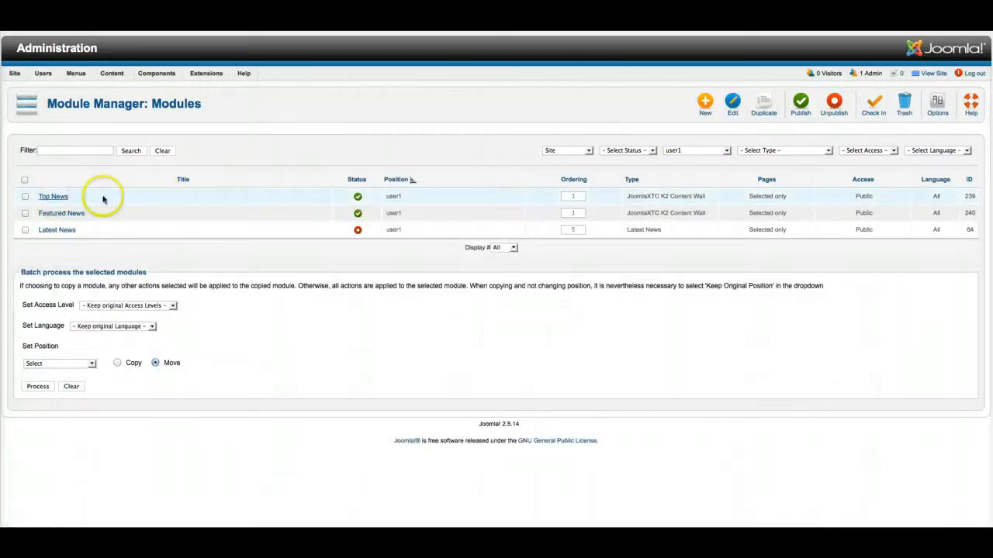
pyautogui.click(356, 198)
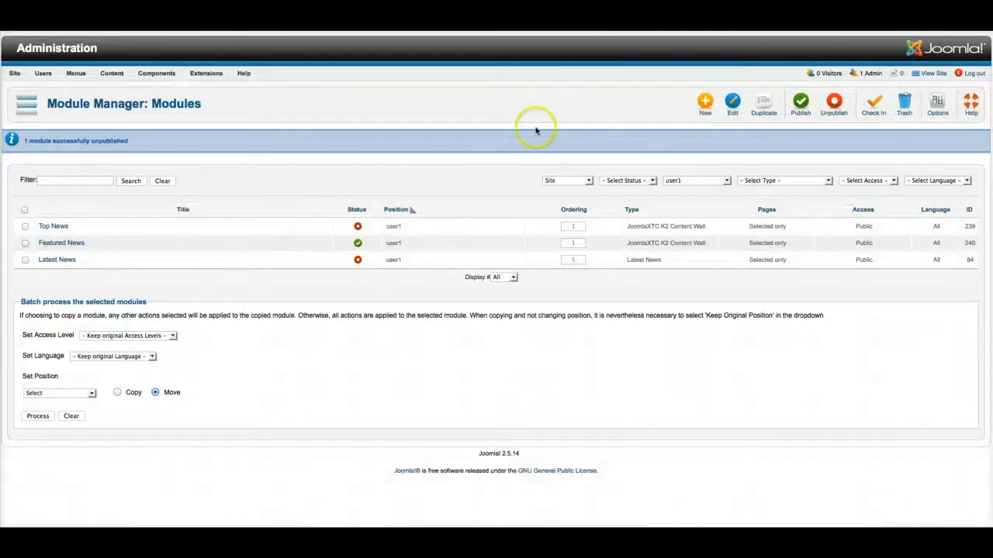
# Clear the position filter, list the JoomlaXTC Power Tabs modules, and unpublish Tabbed News (2) and Tabbed News.
pyautogui.click(673, 182)
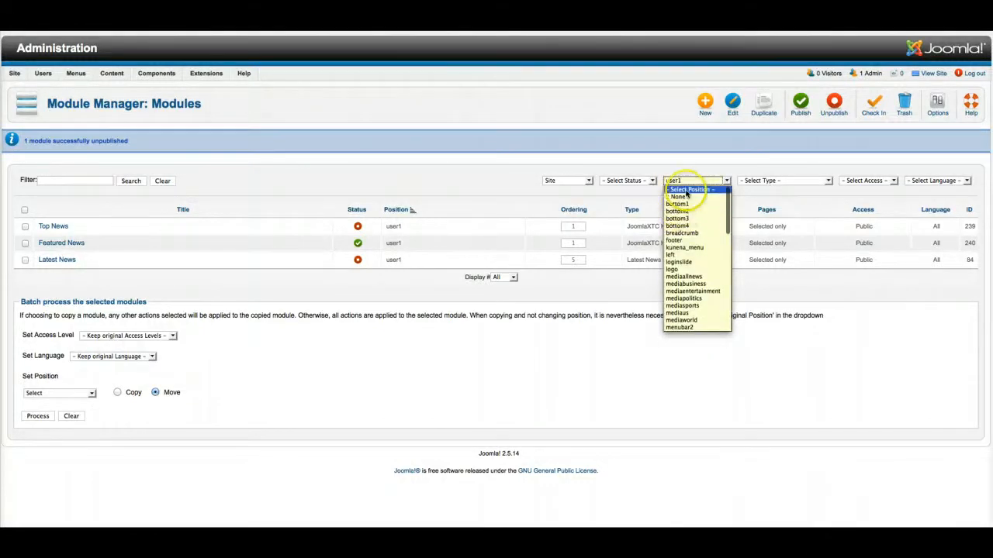
pyautogui.click(685, 191)
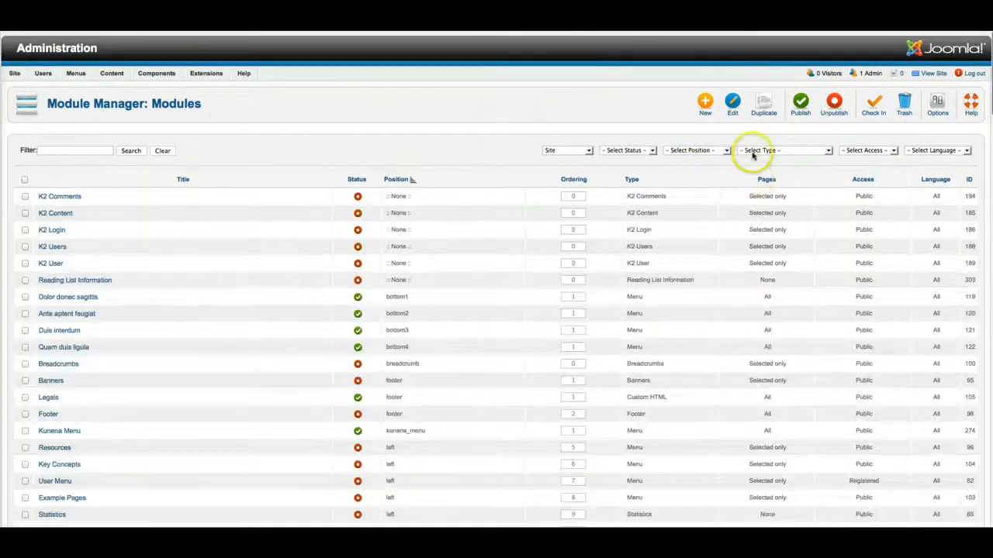
pyautogui.click(753, 152)
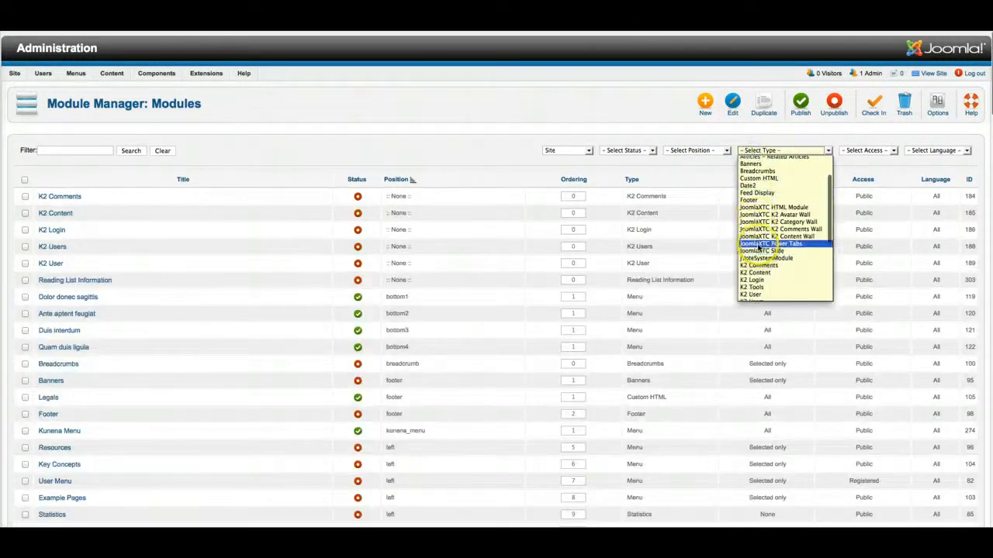
pyautogui.click(770, 243)
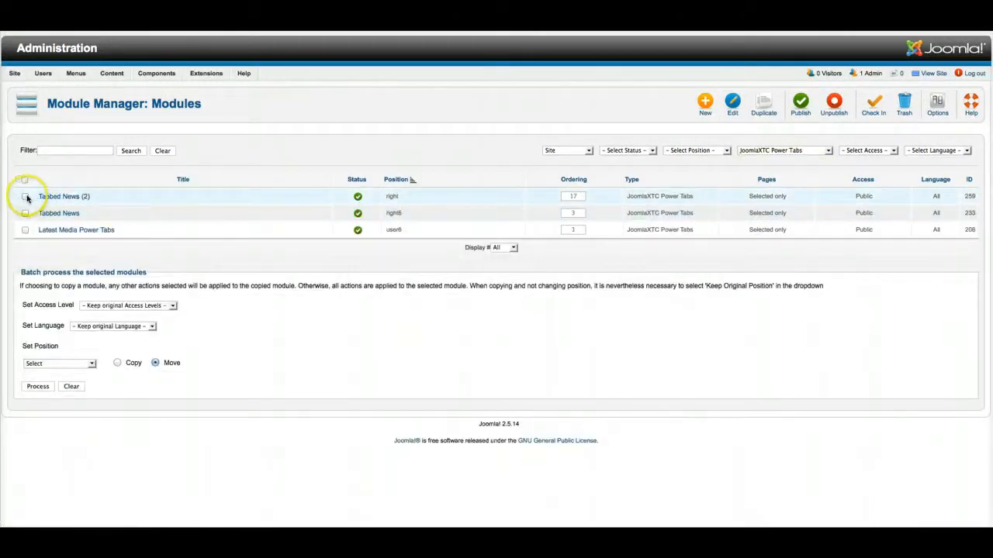
pyautogui.click(25, 196)
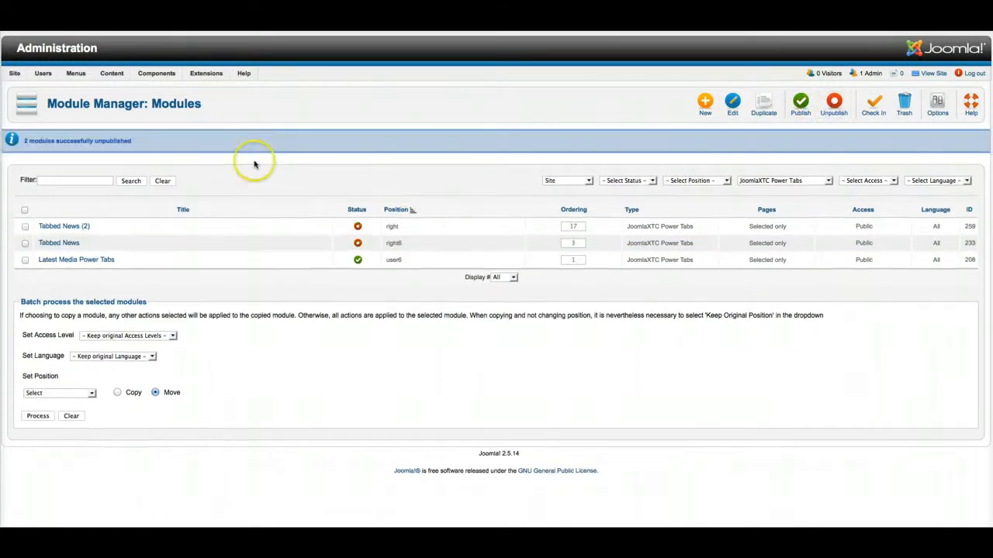
# Set the position of the Latest Media Power Tabs module to user13, then save and close it.
pyautogui.click(98, 261)
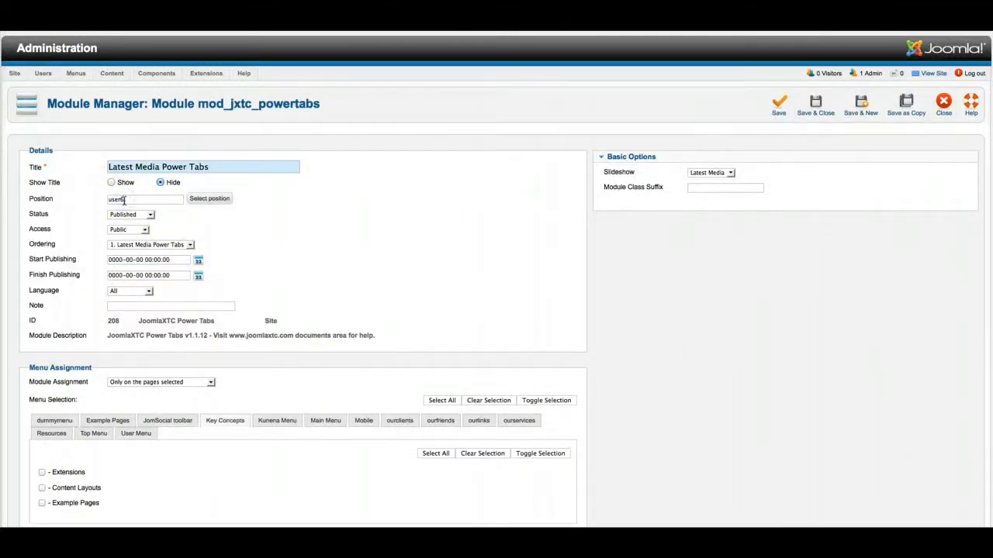
pyautogui.write('13')
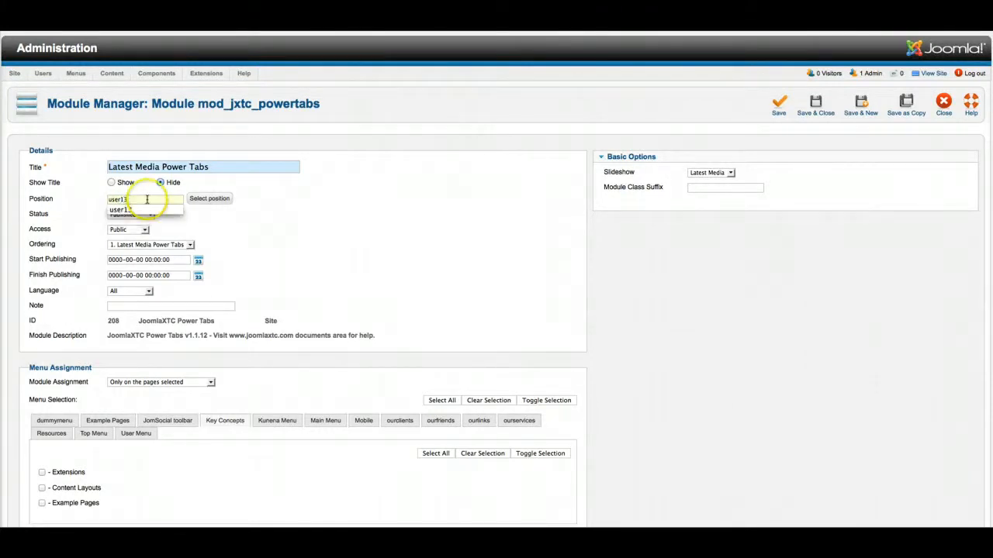
pyautogui.click(312, 259)
pyautogui.click(815, 107)
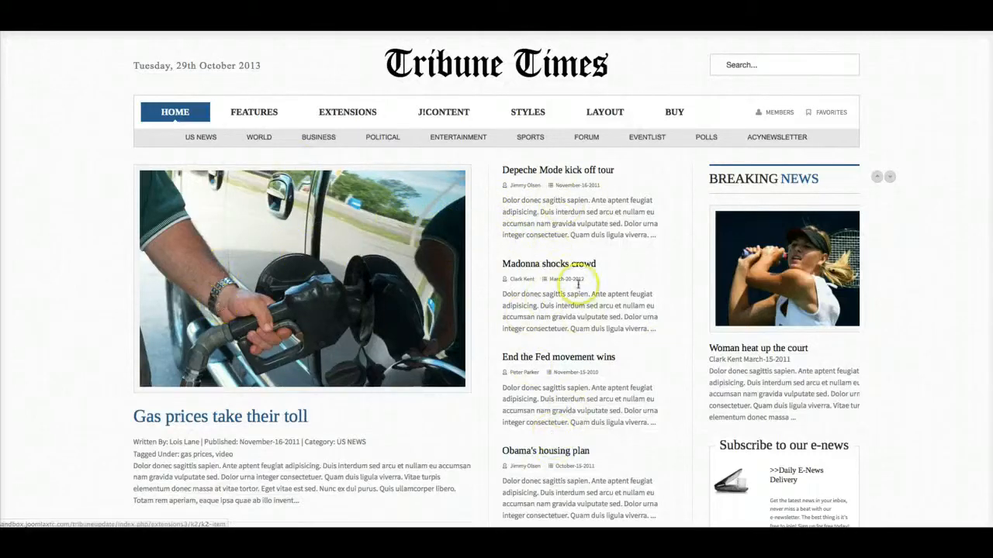
# Check the layout of the featured article and the news item column on the Tribune Times front page.
pyautogui.scroll(-5, 93, 295)
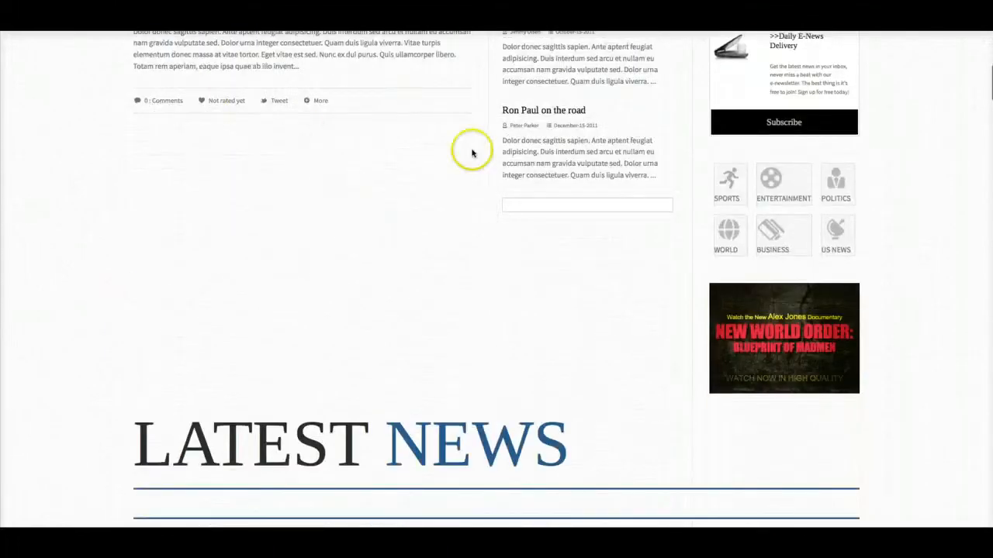
pyautogui.scroll(1, 294, 293)
pyautogui.scroll(5, 296, 293)
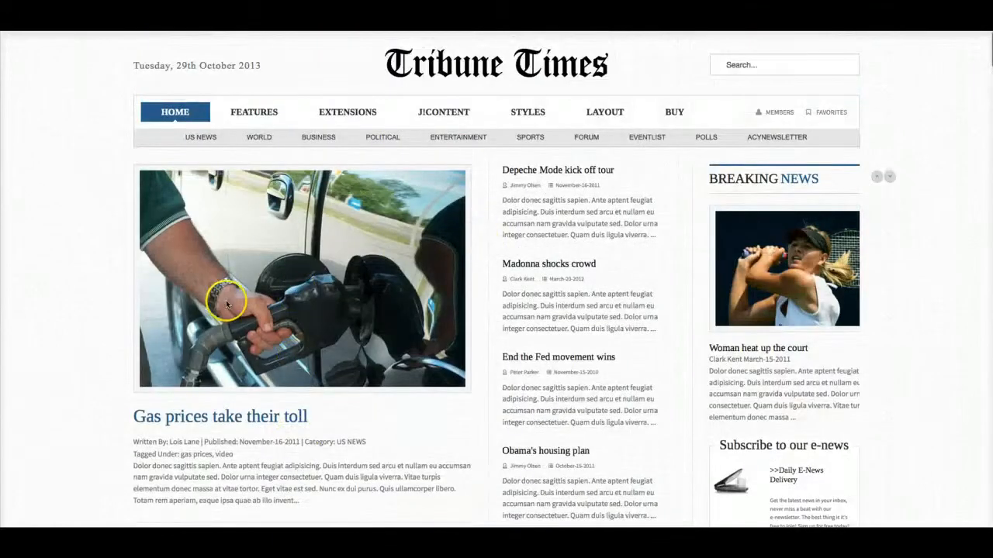
pyautogui.scroll(-1, 225, 304)
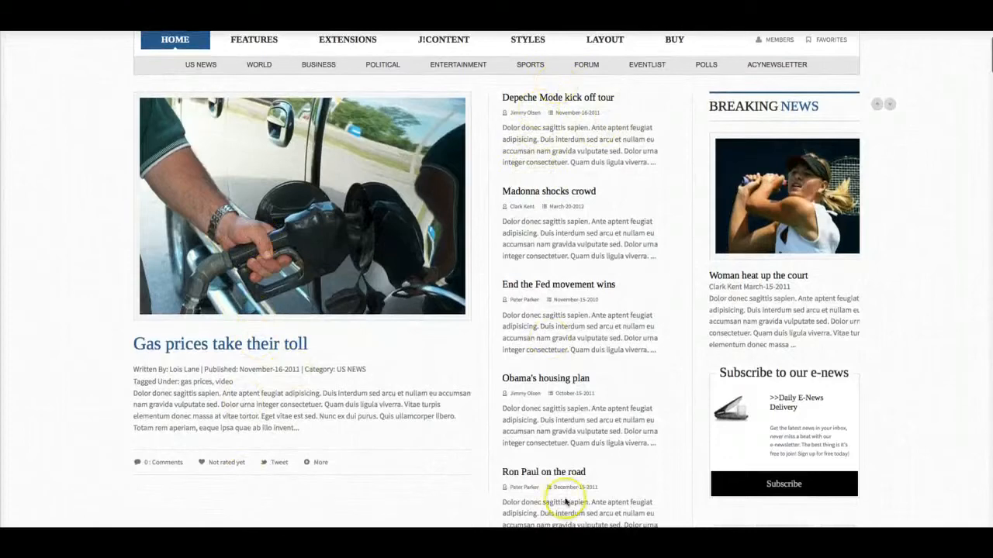
pyautogui.scroll(-1, 271, 362)
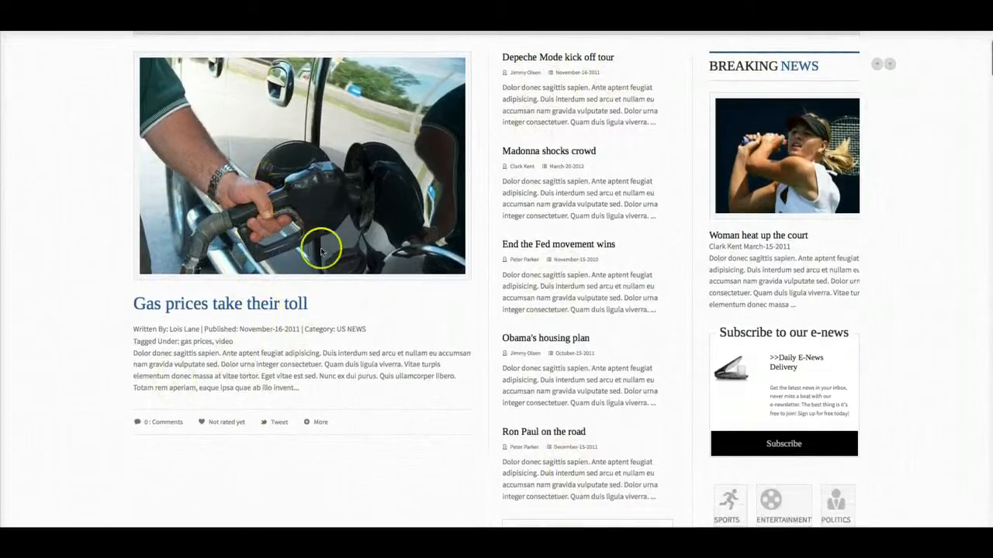
pyautogui.scroll(2, 324, 188)
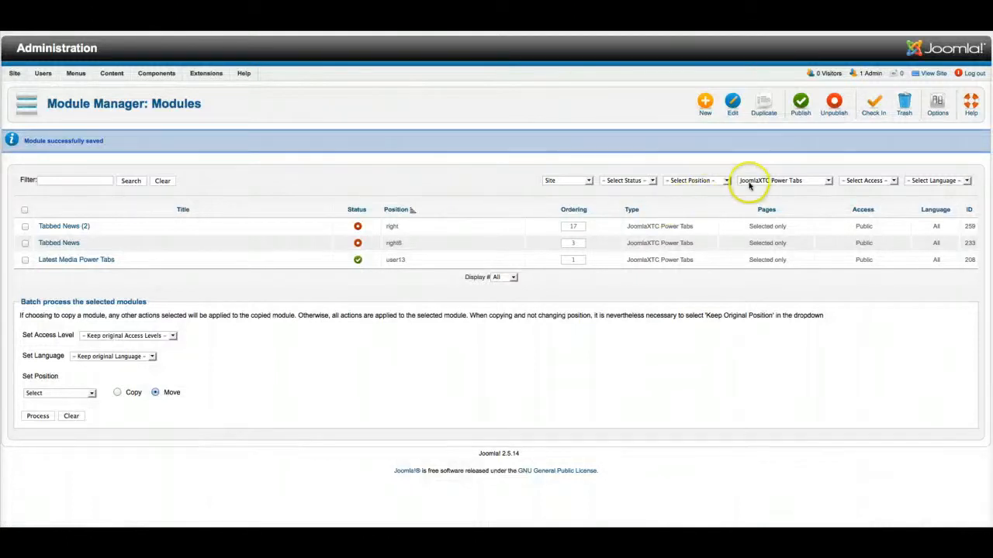
# List the JoomlaXTC K2 Content Wall modules and open the Featured News module for editing.
pyautogui.click(774, 181)
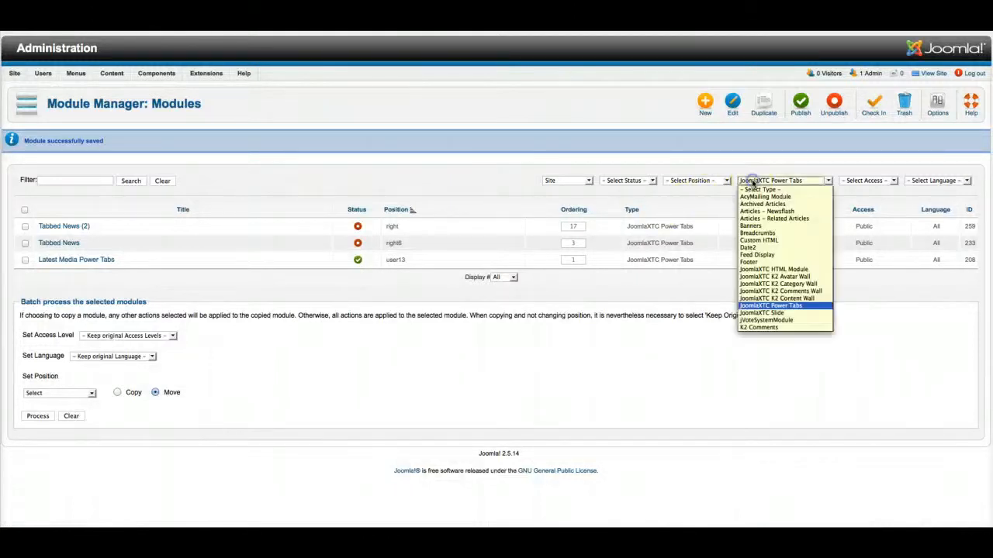
pyautogui.click(768, 298)
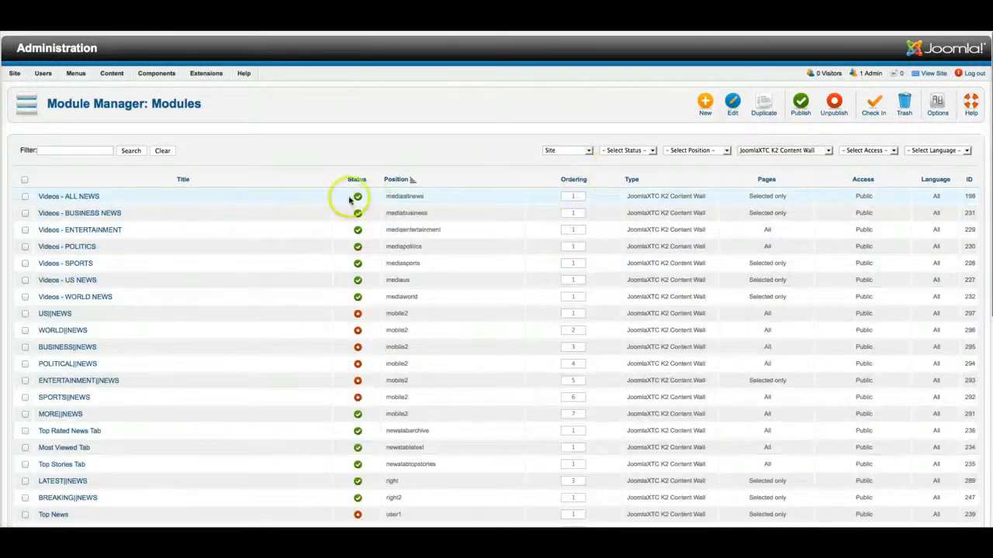
pyautogui.scroll(-3, 255, 210)
pyautogui.click(66, 380)
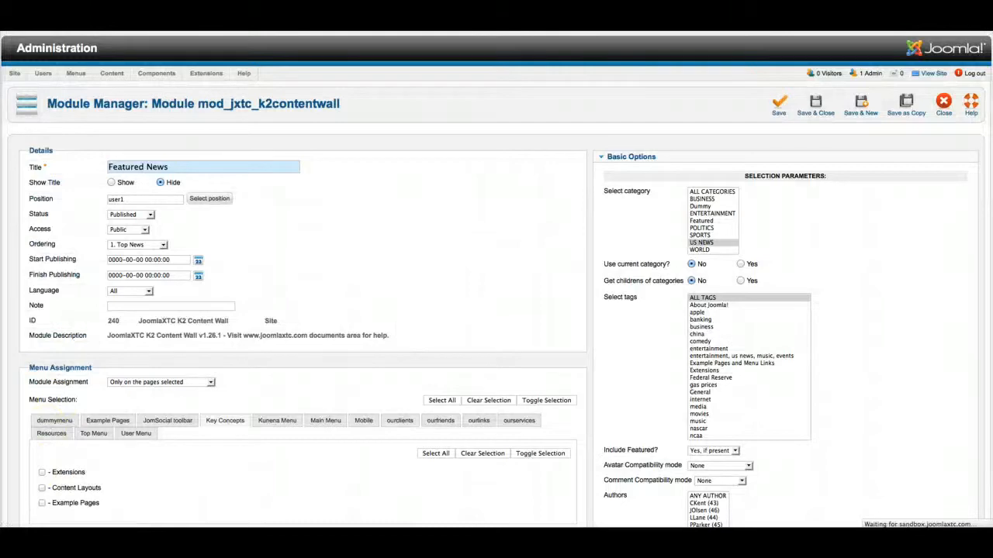
# Set the Featured News module's rows to 3, maximum intro length to 240 and maximum full text length to 165.
pyautogui.scroll(-5, 892, 317)
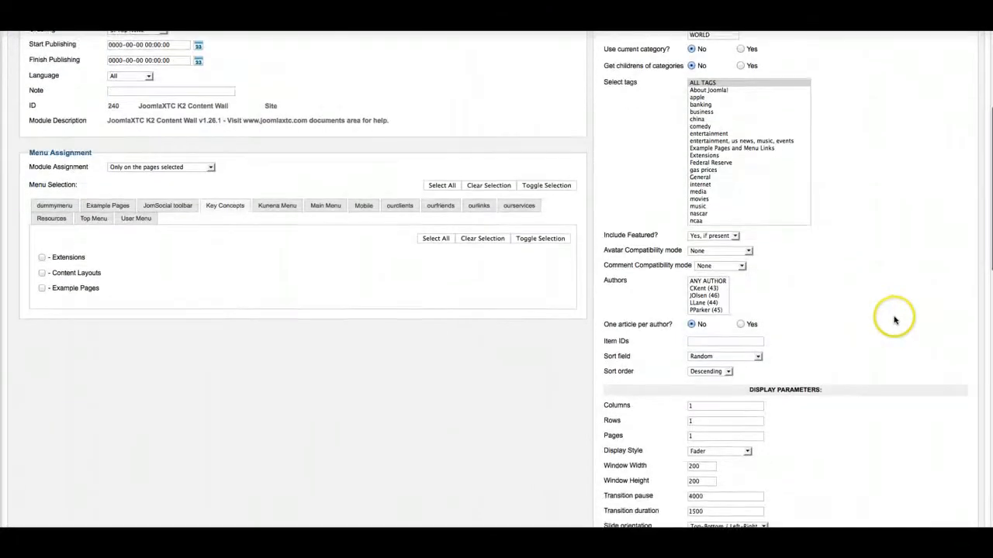
pyautogui.click(694, 370)
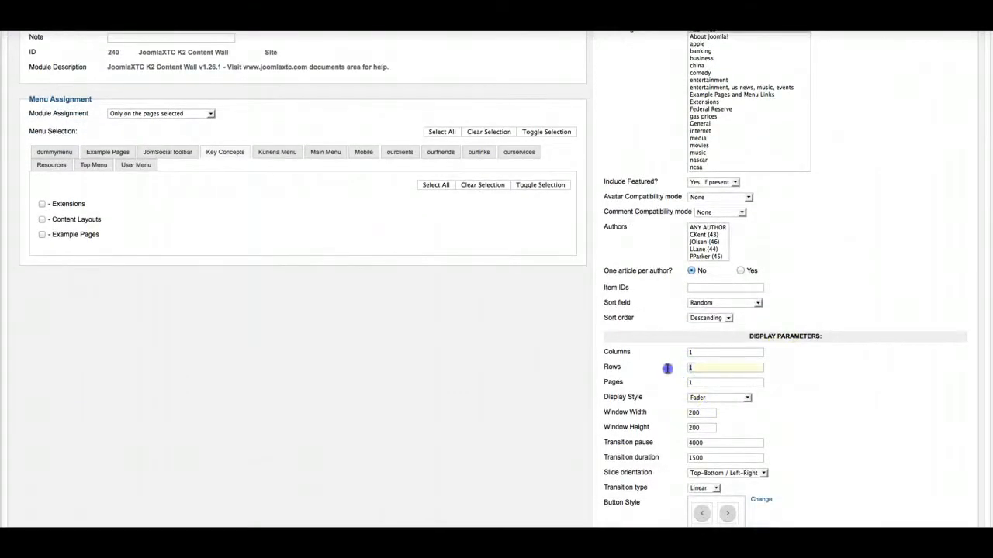
pyautogui.scroll(-6, 823, 367)
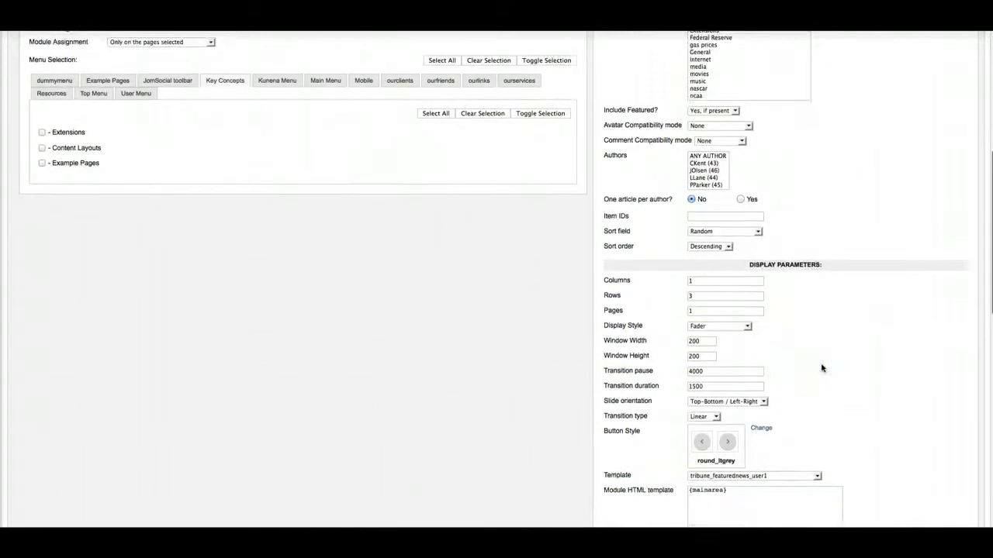
pyautogui.scroll(-1, 823, 368)
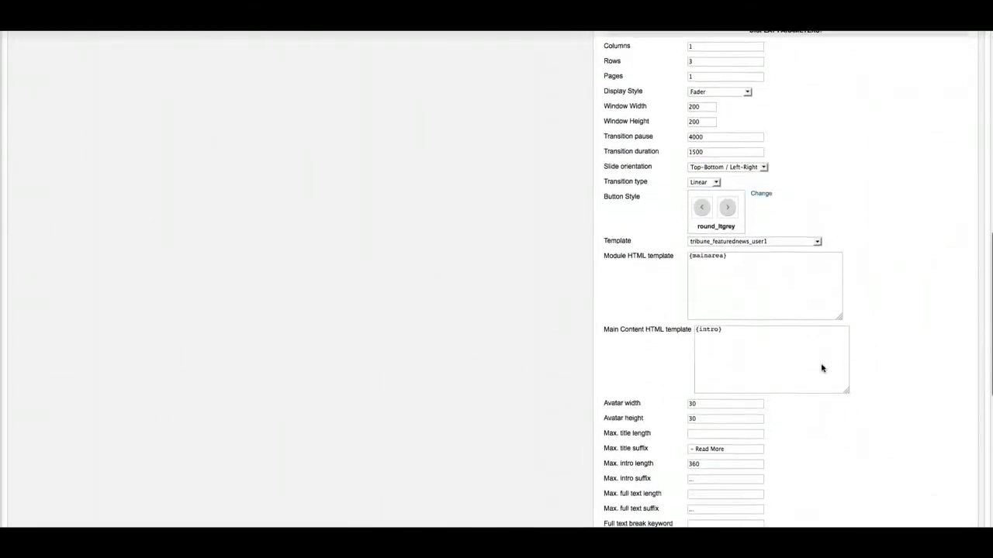
pyautogui.scroll(-3, 822, 368)
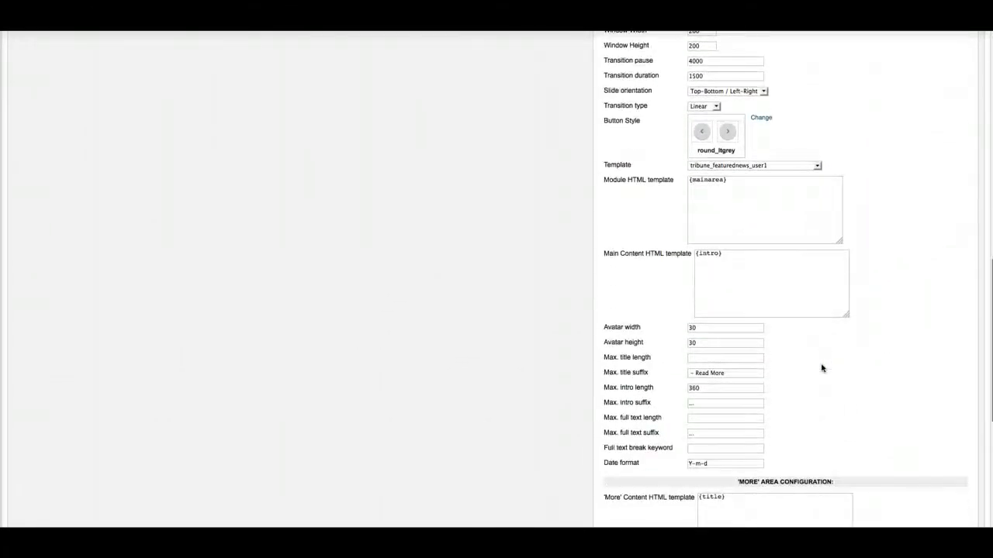
pyautogui.click(734, 354)
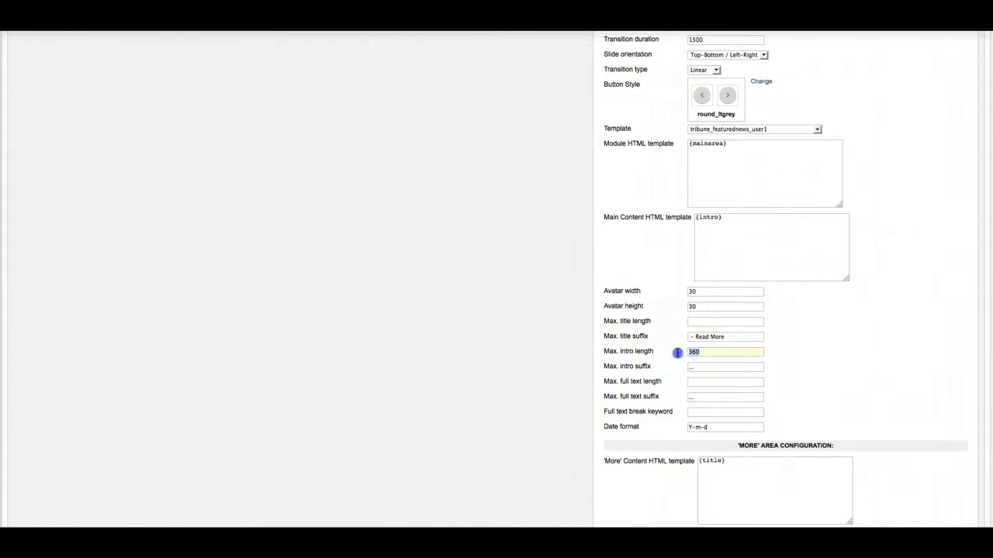
pyautogui.write('240')
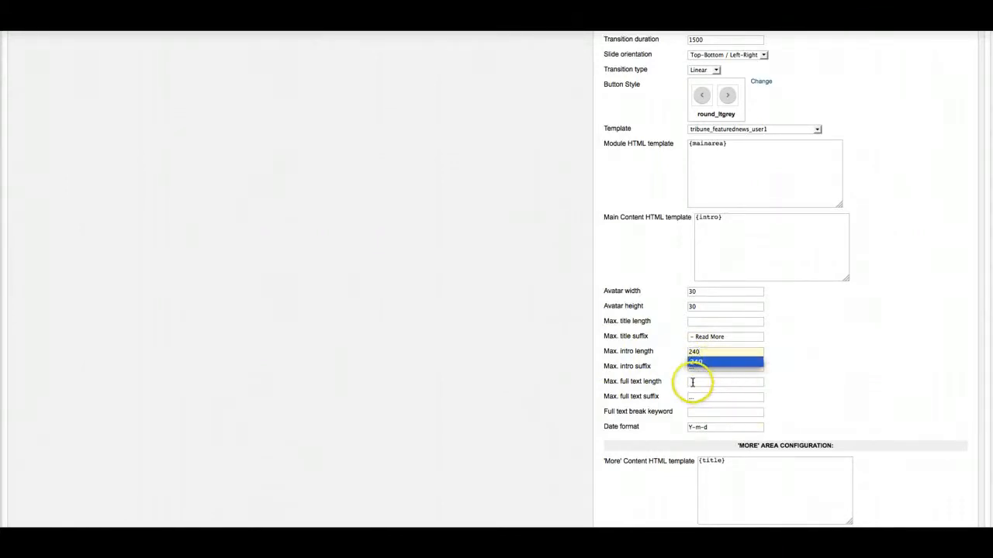
pyautogui.click(694, 382)
pyautogui.write('165')
pyautogui.click(803, 388)
# Set the maximum intro text length of the 'More' area to 165 and save the Featured News module.
pyautogui.scroll(-5, 802, 388)
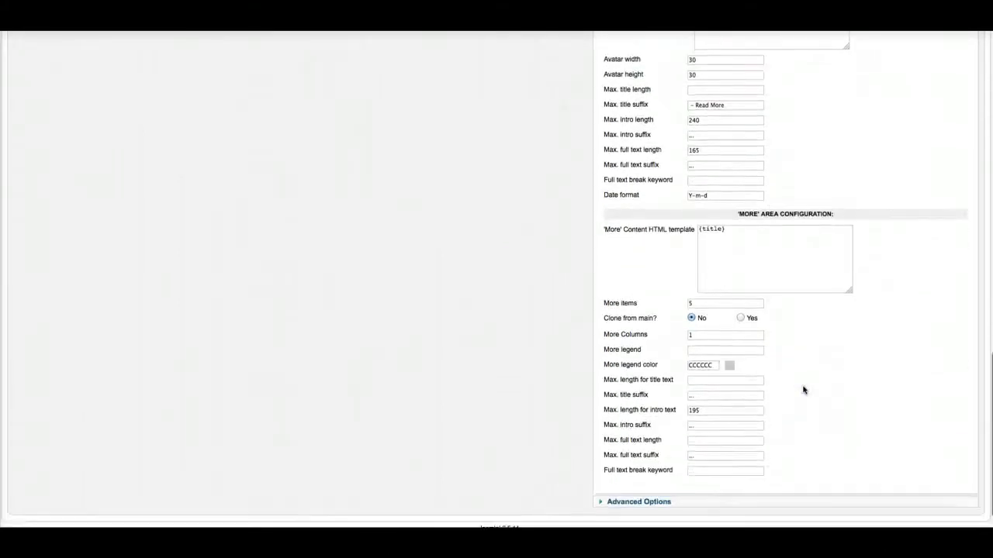
pyautogui.scroll(-1, 803, 389)
pyautogui.click(688, 383)
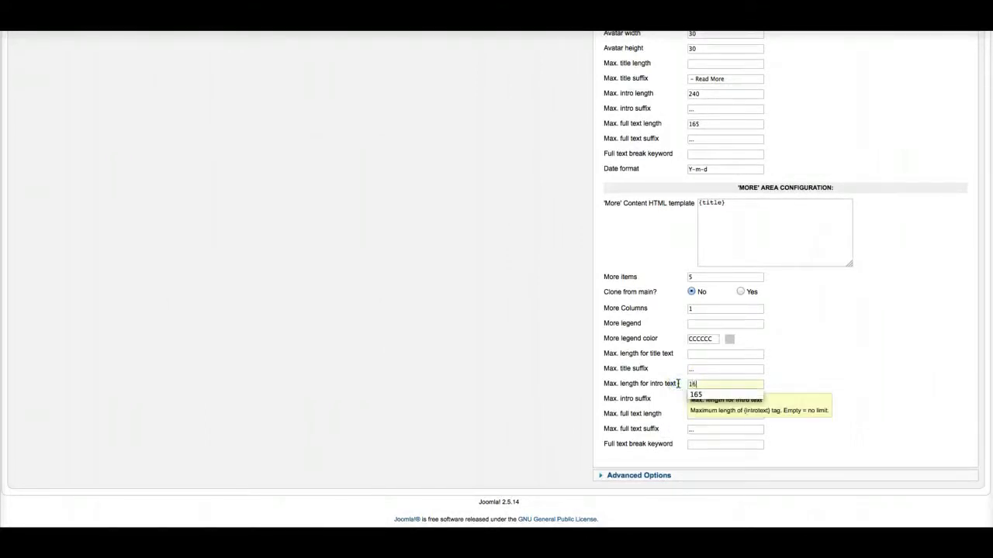
pyautogui.scroll(15, 870, 359)
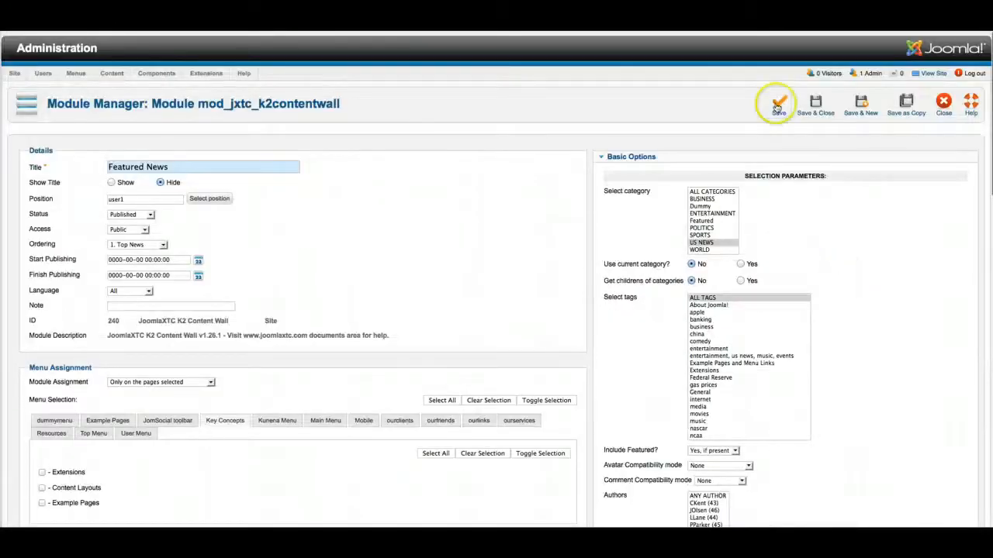
pyautogui.click(753, 114)
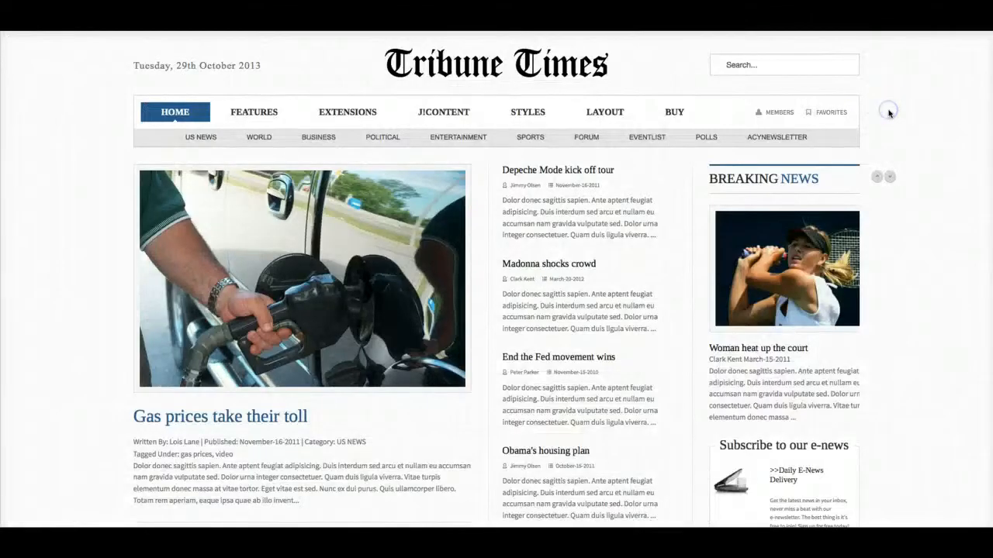
# Check the text lengths and column balance of the featured articles and the news item column on the front page.
pyautogui.scroll(-5, 557, 407)
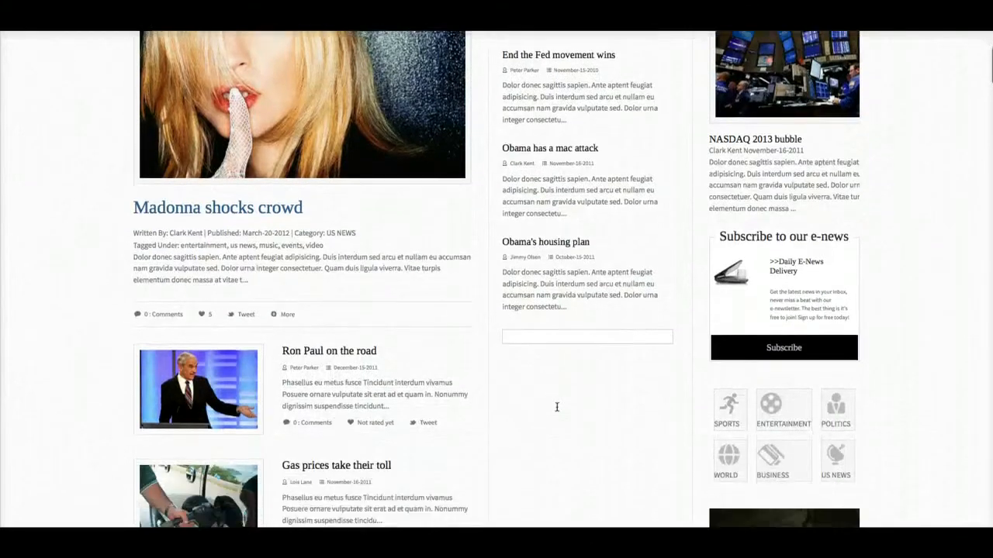
pyautogui.scroll(-2, 557, 408)
pyautogui.scroll(3, 557, 407)
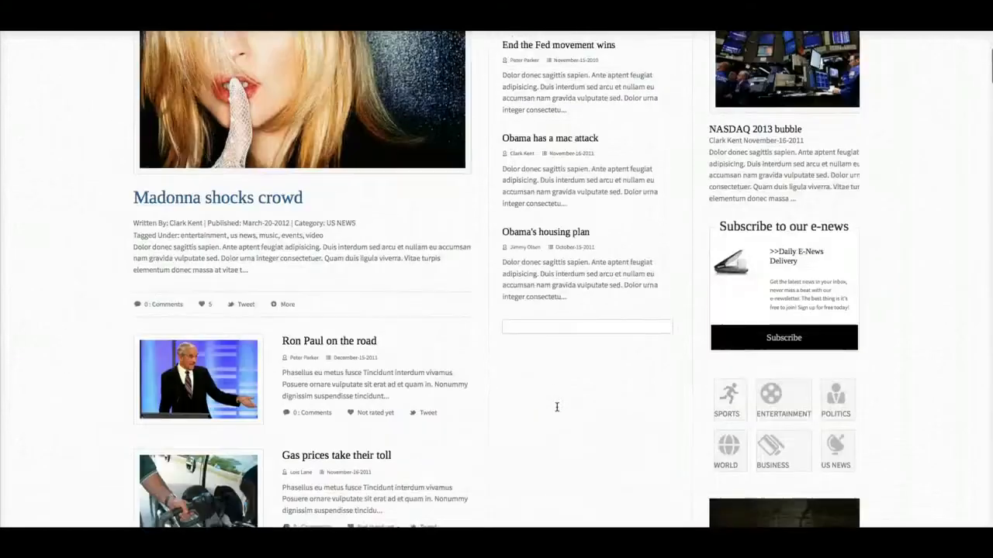
pyautogui.scroll(3, 557, 407)
pyautogui.scroll(-2, 557, 407)
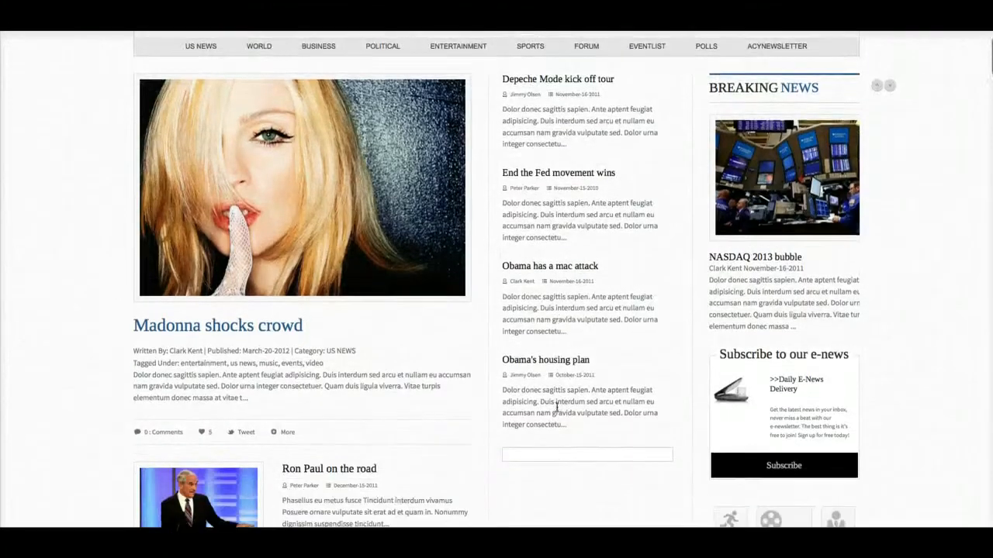
pyautogui.scroll(3, 557, 407)
pyautogui.scroll(-1, 557, 407)
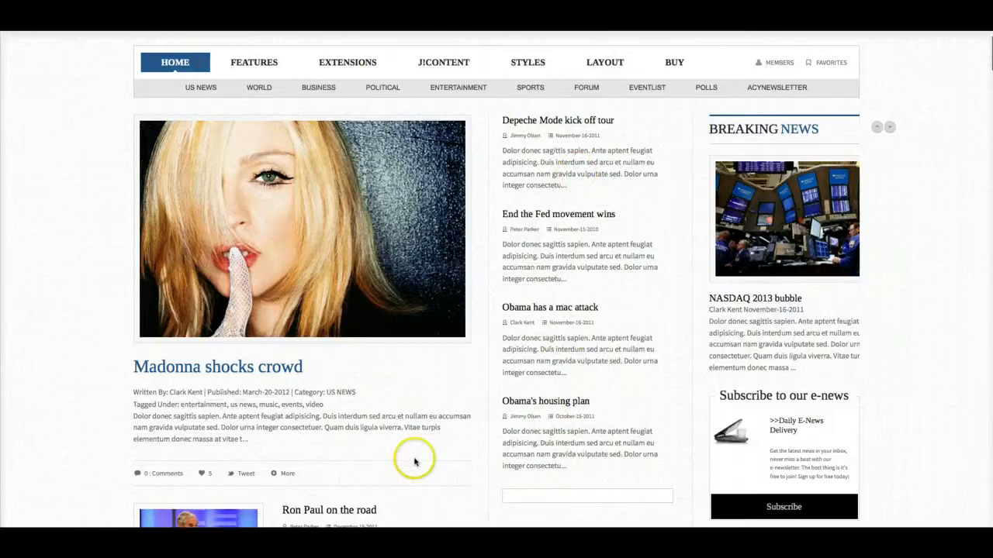
# Select the US NEWS and WORLD categories for the Featured News module, save it, and review the front page articles.
pyautogui.scroll(-2, 414, 465)
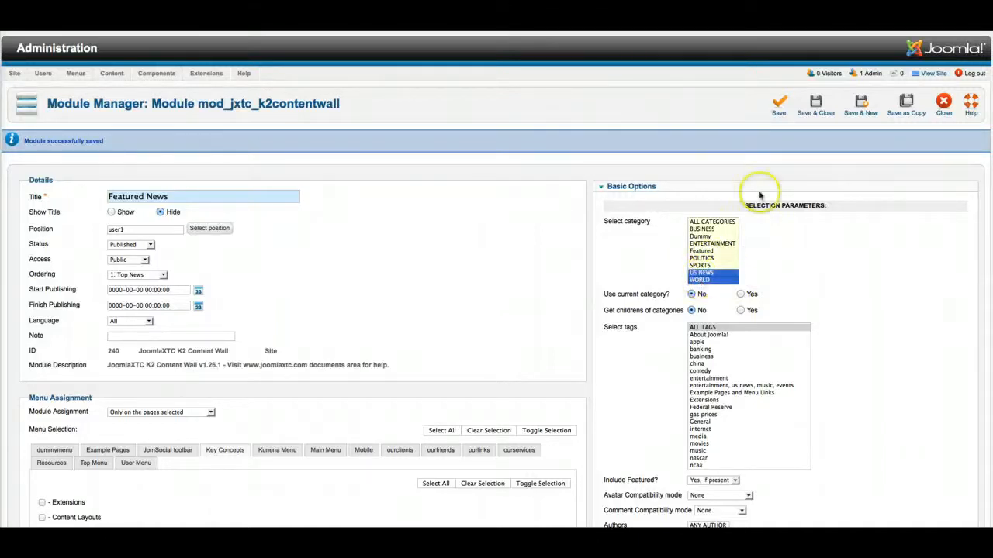
pyautogui.click(780, 108)
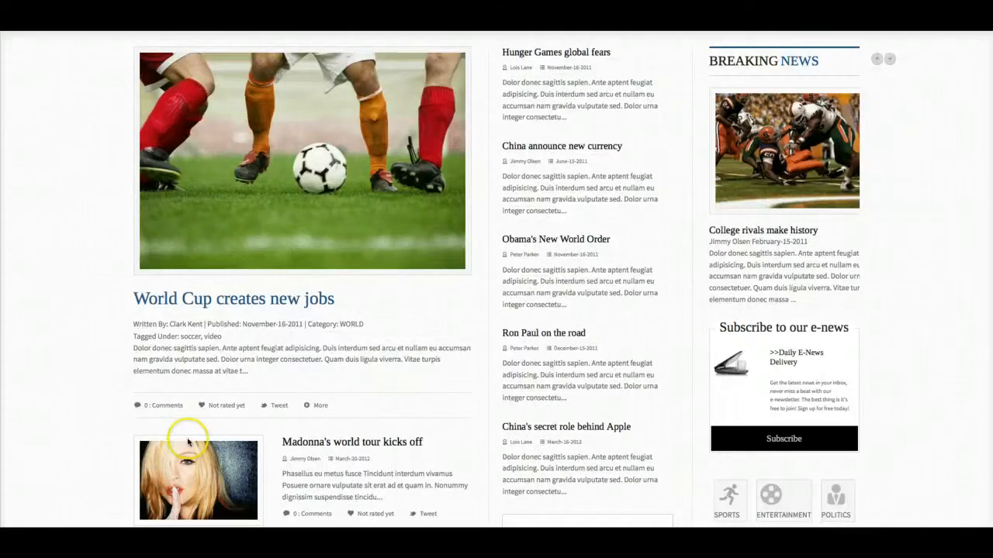
pyautogui.scroll(-3, 188, 442)
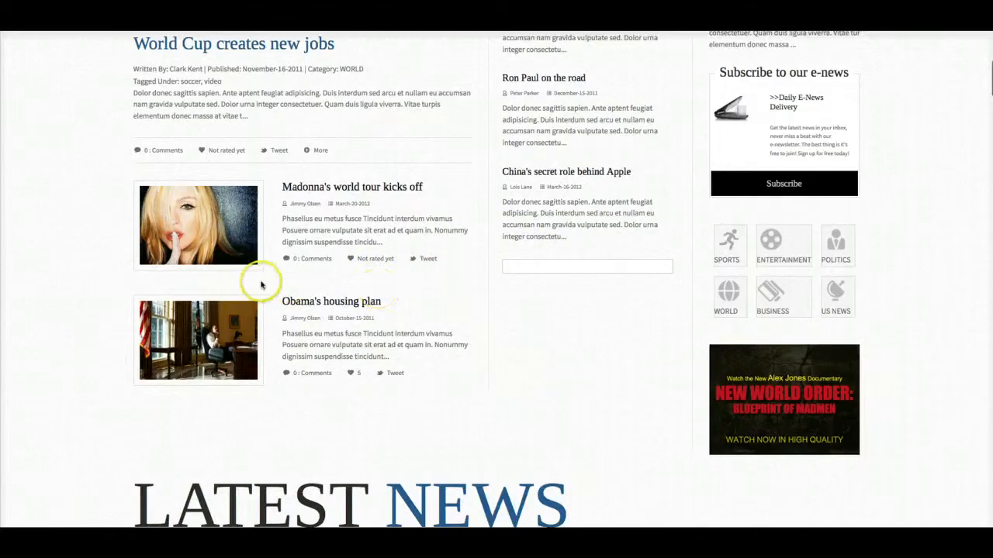
pyautogui.scroll(3, 287, 281)
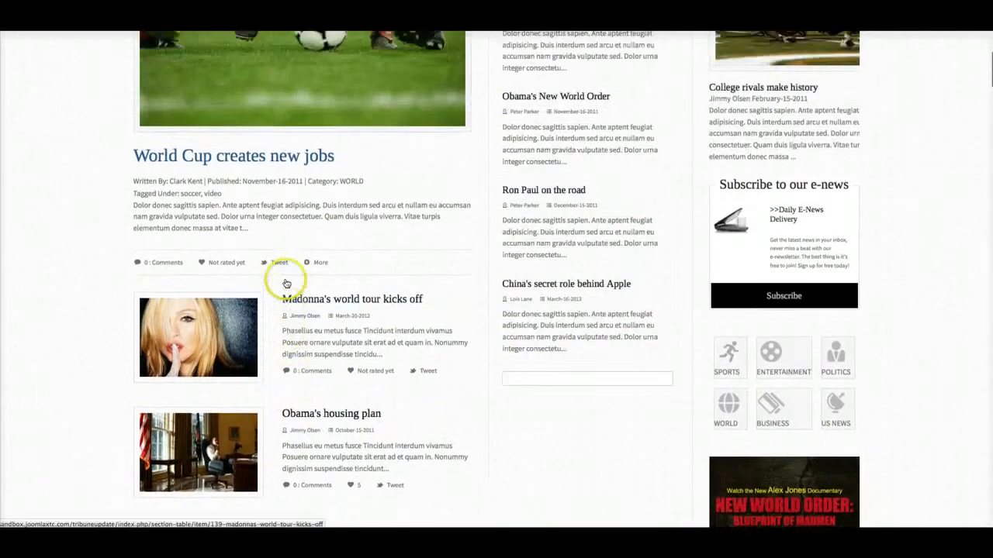
pyautogui.scroll(6, 286, 283)
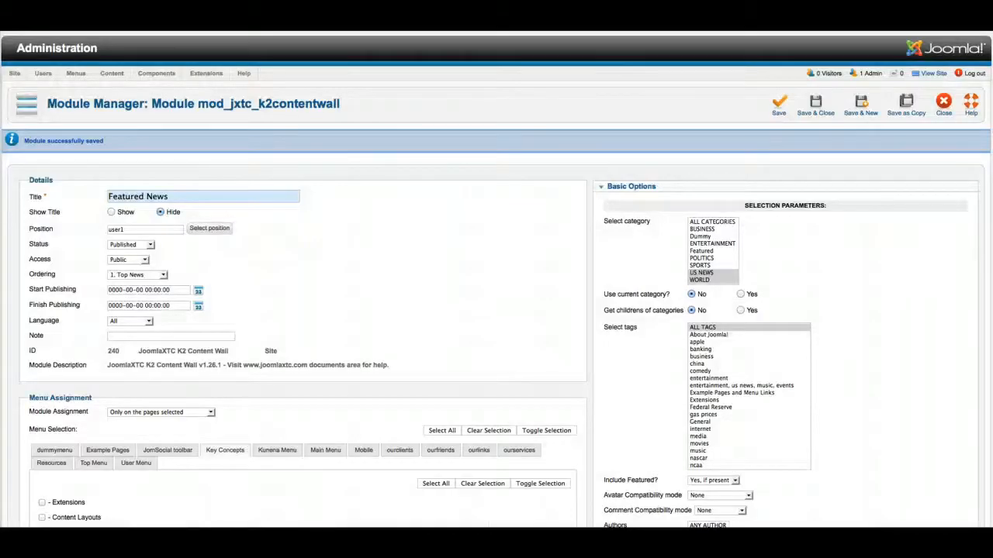
# Load the tribune_featurednews_user1 template into the Featured News module and highlight the image path in its module HTML template.
pyautogui.scroll(-12, 508, 248)
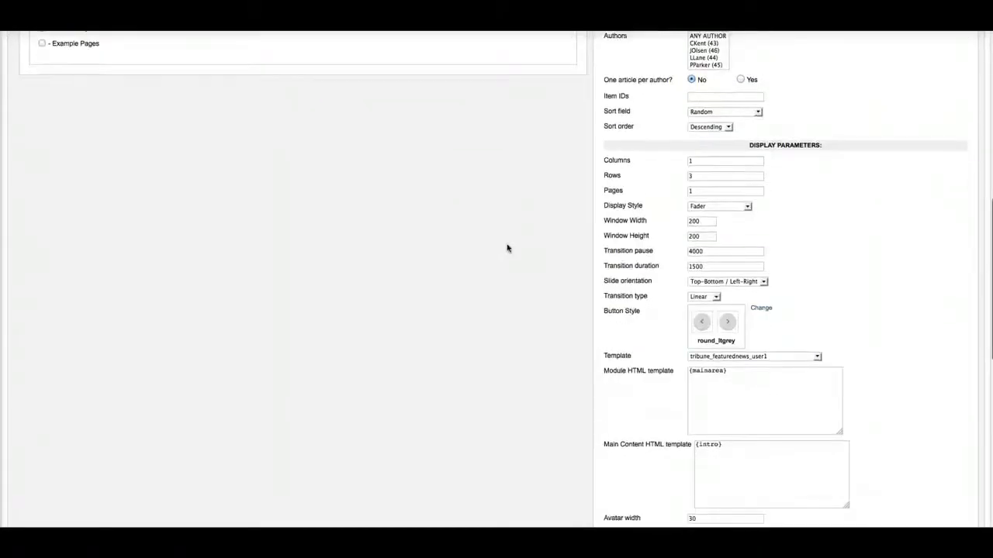
pyautogui.scroll(-4, 507, 248)
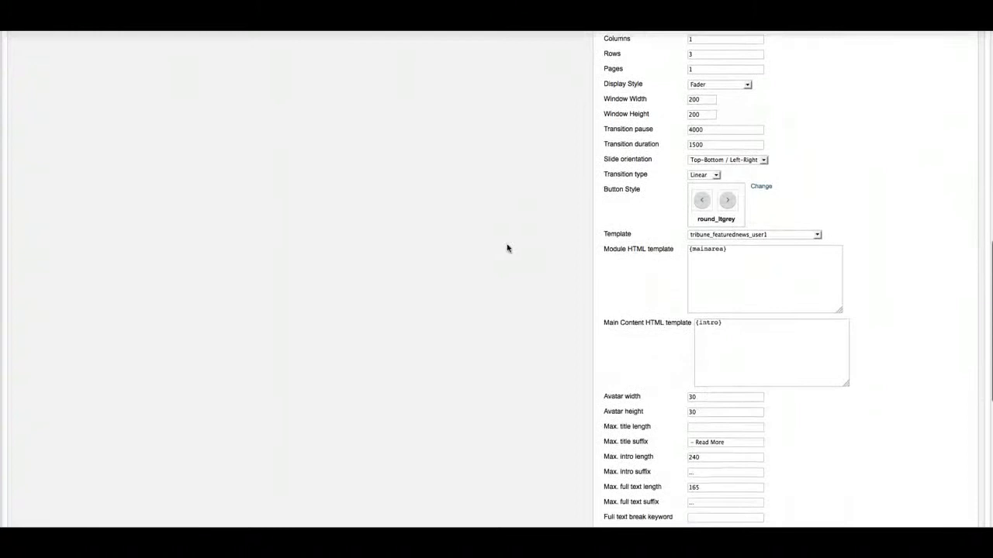
pyautogui.click(709, 219)
pyautogui.scroll(-1, 723, 334)
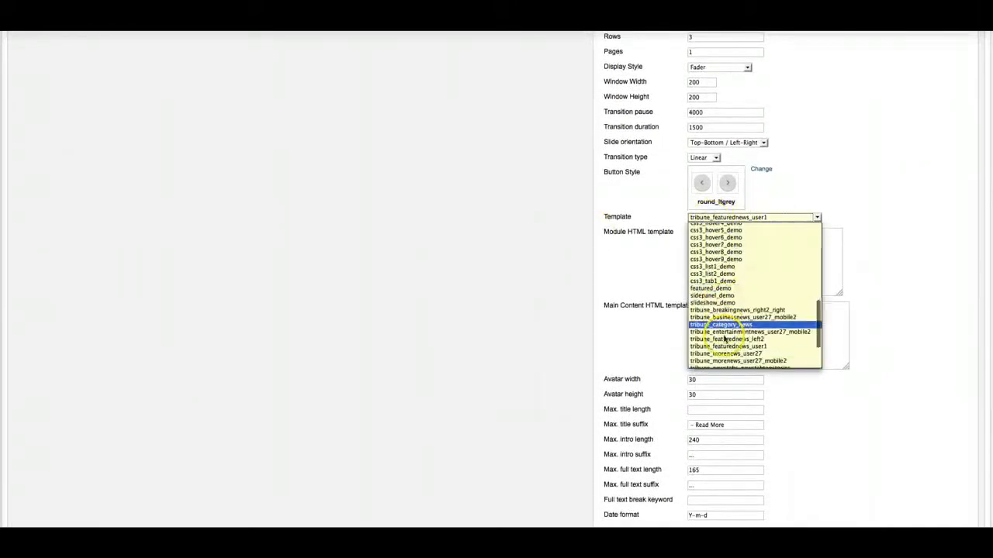
pyautogui.click(729, 342)
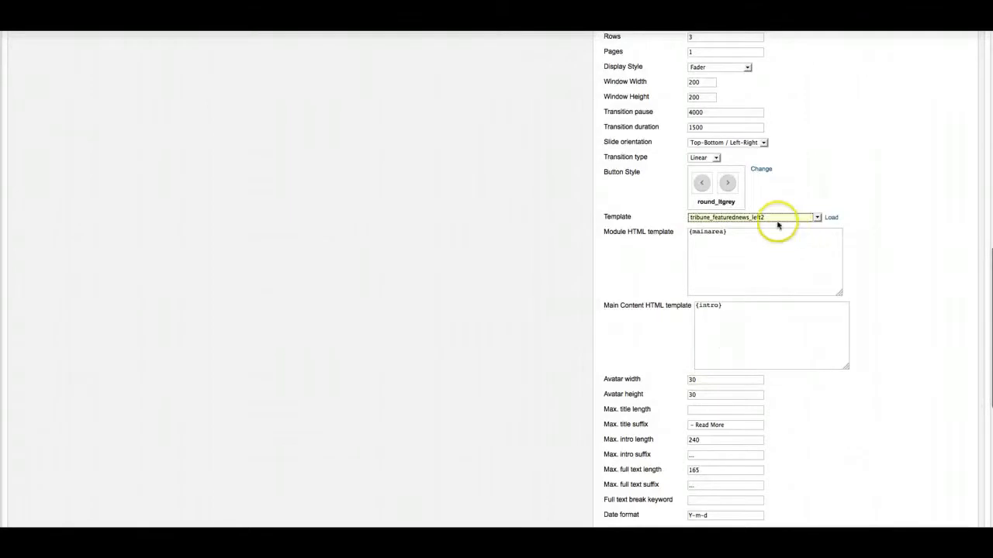
pyautogui.click(764, 221)
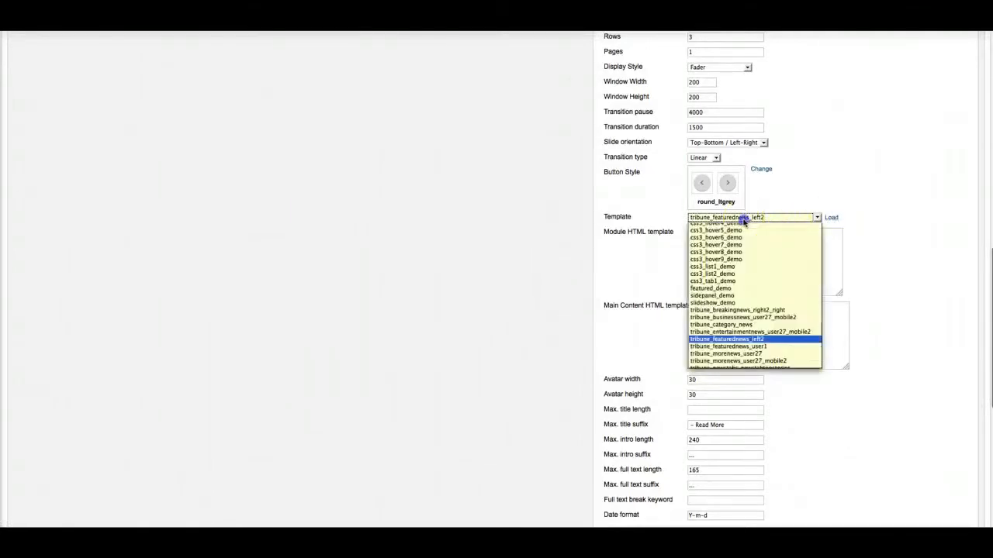
pyautogui.click(747, 347)
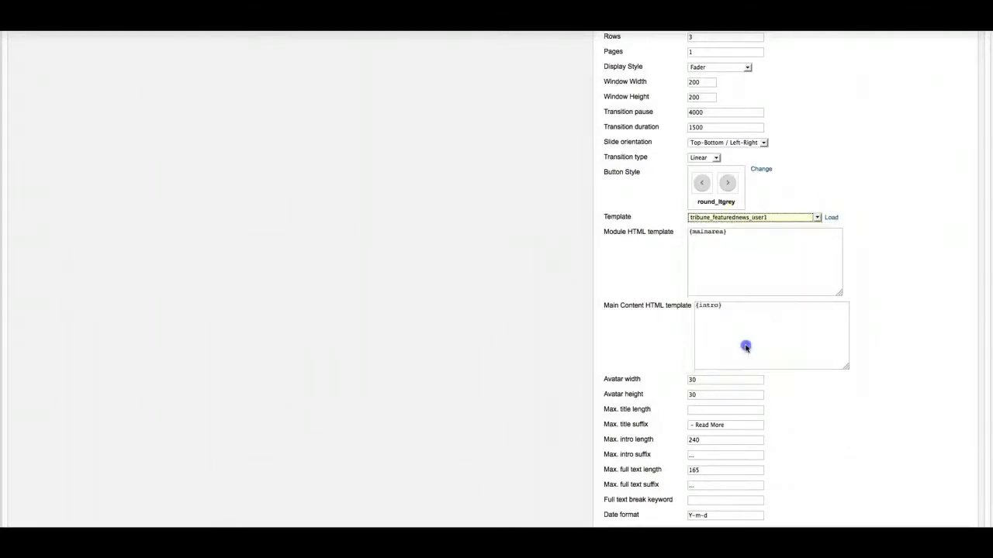
pyautogui.click(831, 219)
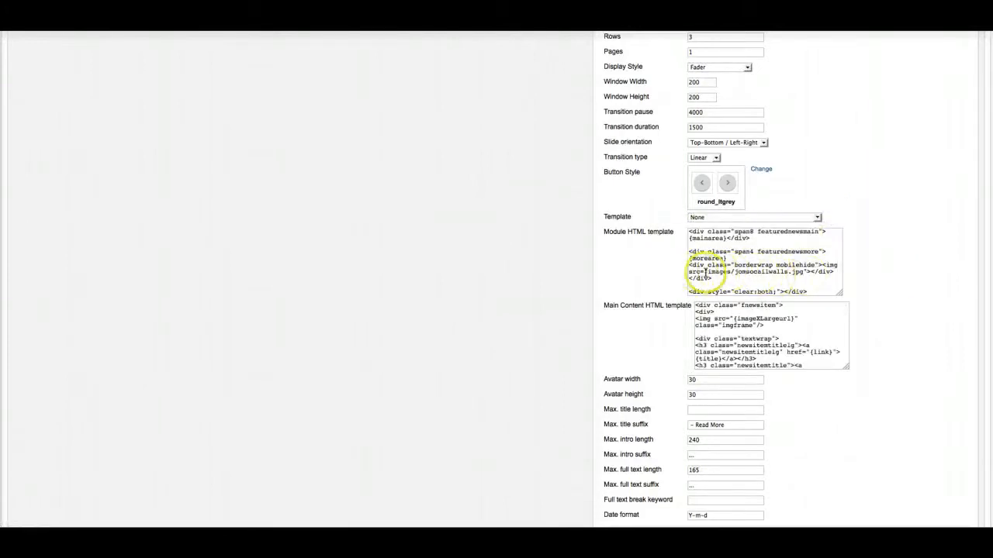
pyautogui.moveTo(707, 271); pyautogui.dragTo(738, 272)
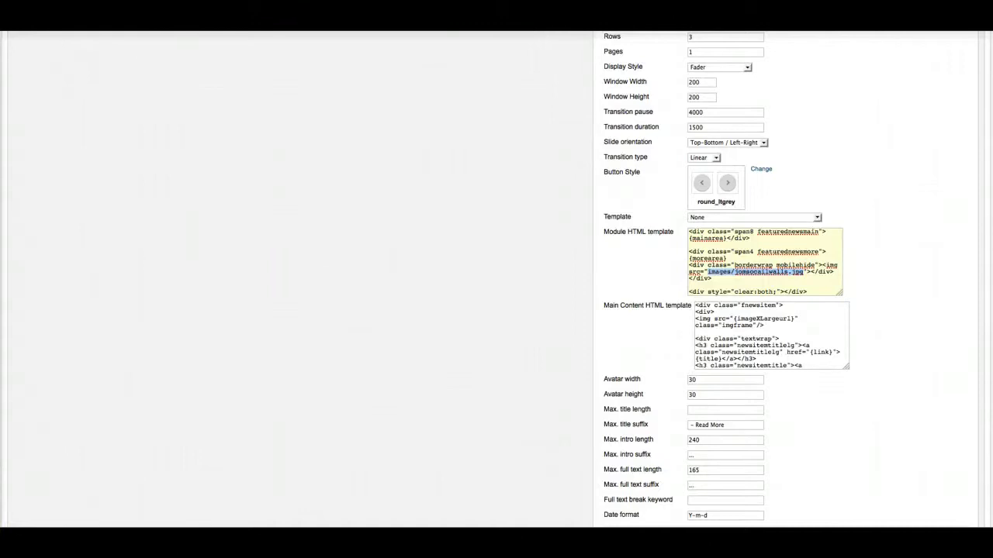
pyautogui.click(519, 328)
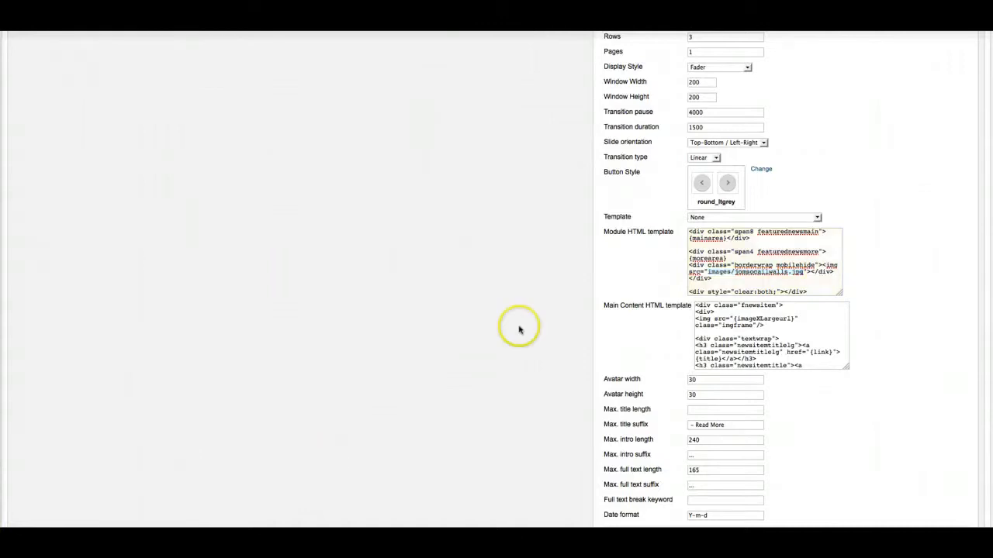
# Choose the tribune_featurednews_user1 template for the Featured News module.
pyautogui.click(743, 220)
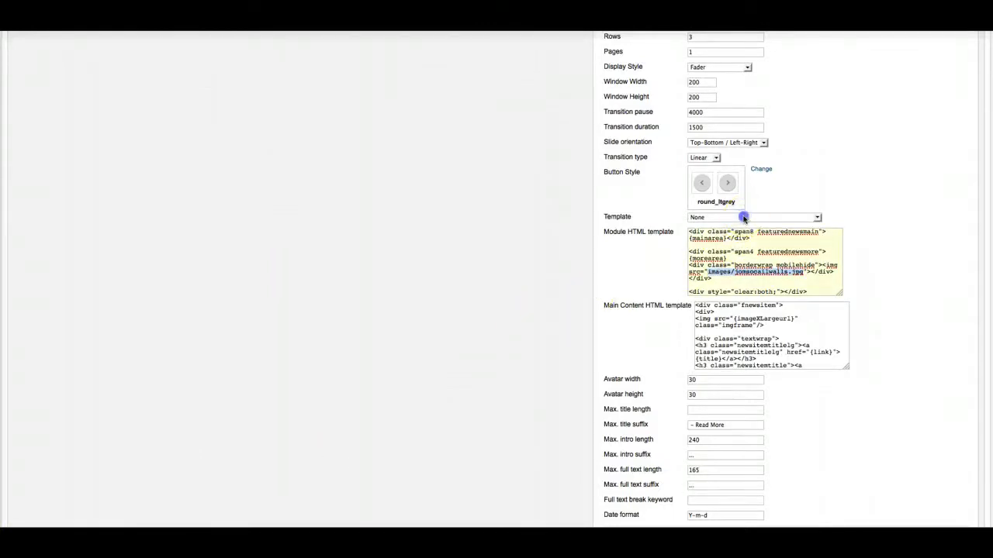
pyautogui.click(743, 218)
pyautogui.scroll(-5, 733, 286)
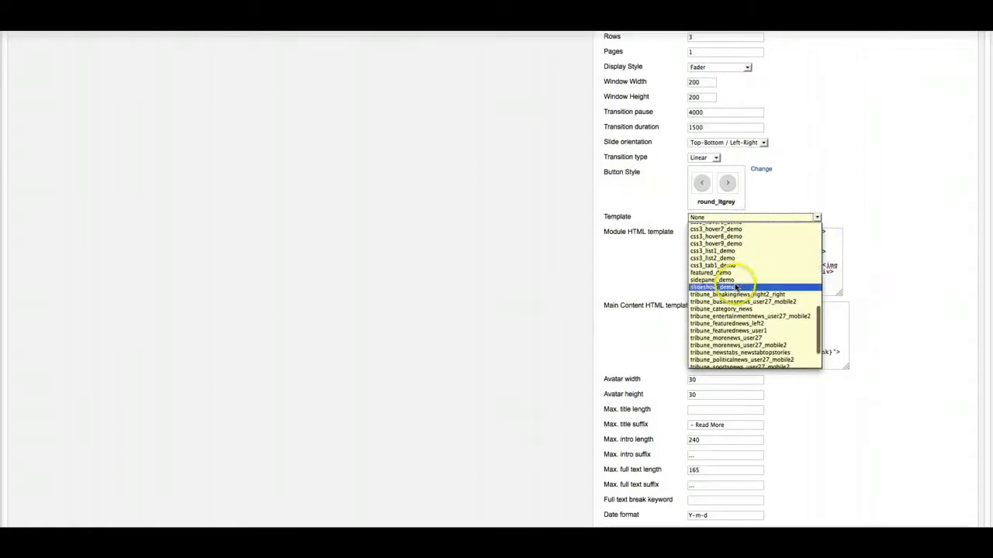
pyautogui.scroll(-2, 749, 310)
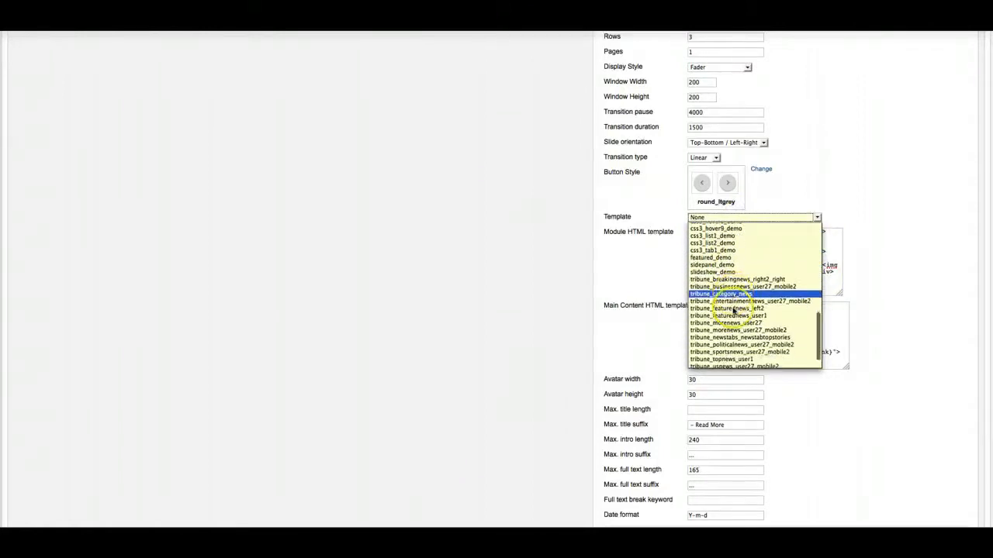
pyautogui.click(776, 317)
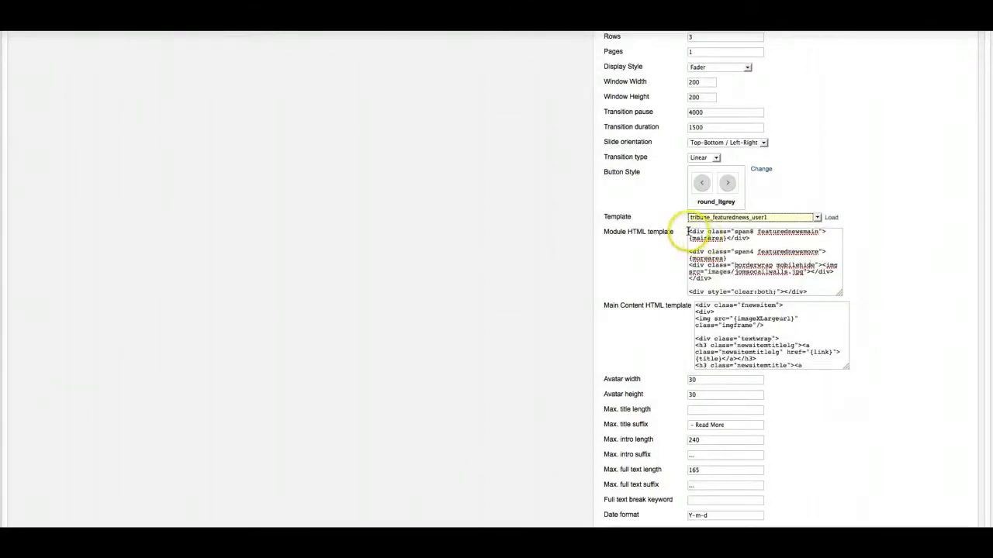
# Clear the module HTML, main content HTML and 'More' content HTML templates of the Featured News module.
pyautogui.moveTo(733, 242); pyautogui.dragTo(780, 310)
pyautogui.press('BackSpace')
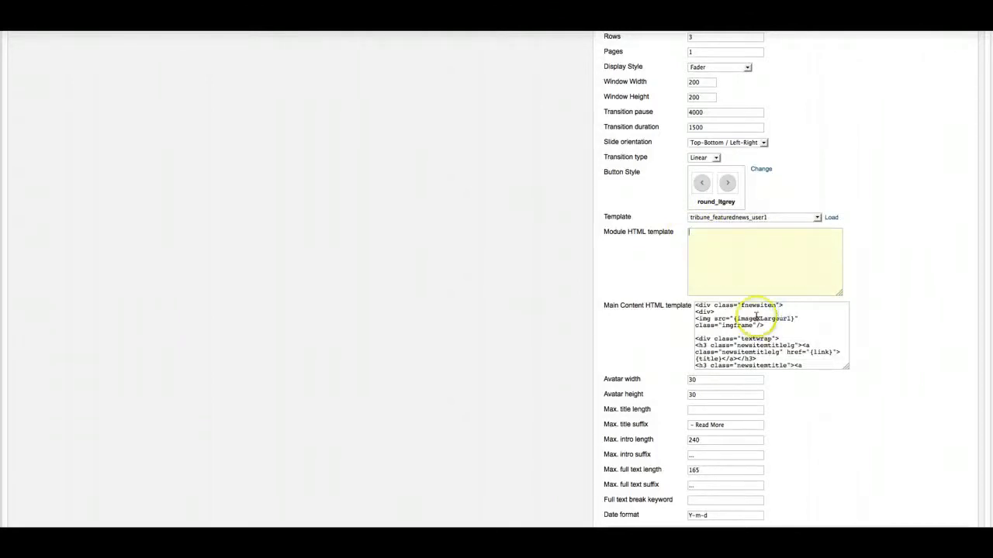
pyautogui.moveTo(696, 304); pyautogui.dragTo(783, 383)
pyautogui.press('BackSpace')
pyautogui.scroll(-4, 785, 404)
pyautogui.scroll(-2, 785, 403)
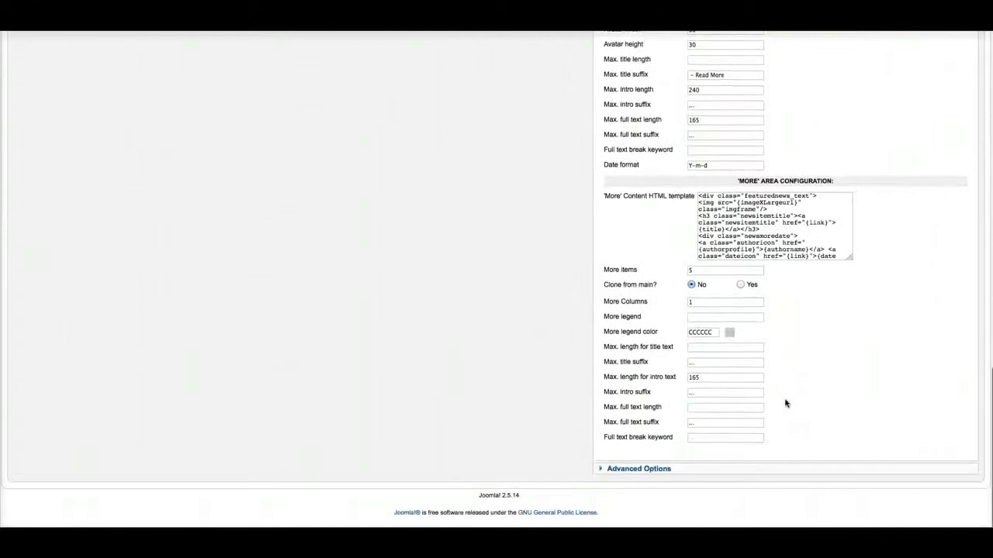
pyautogui.moveTo(696, 195); pyautogui.dragTo(799, 272)
pyautogui.press('BackSpace')
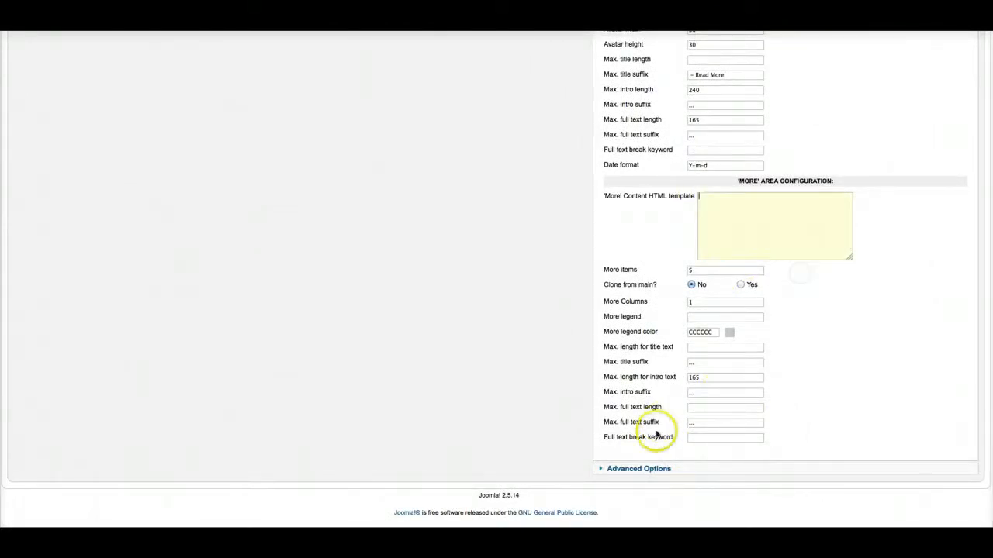
# Clear the custom CSS in the advanced options and save the Featured News module.
pyautogui.click(641, 469)
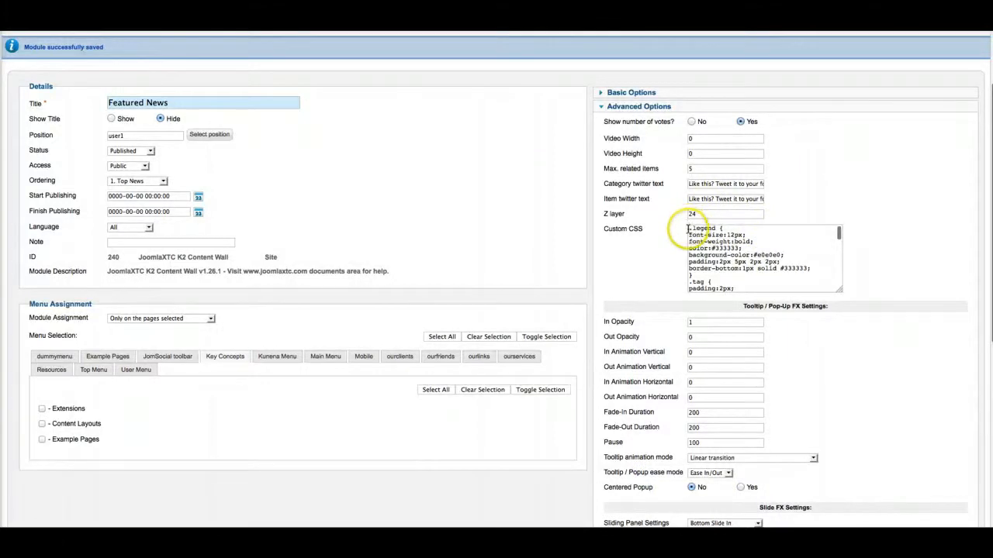
pyautogui.moveTo(706, 229); pyautogui.dragTo(754, 308)
pyautogui.press('BackSpace')
pyautogui.scroll(3, 816, 204)
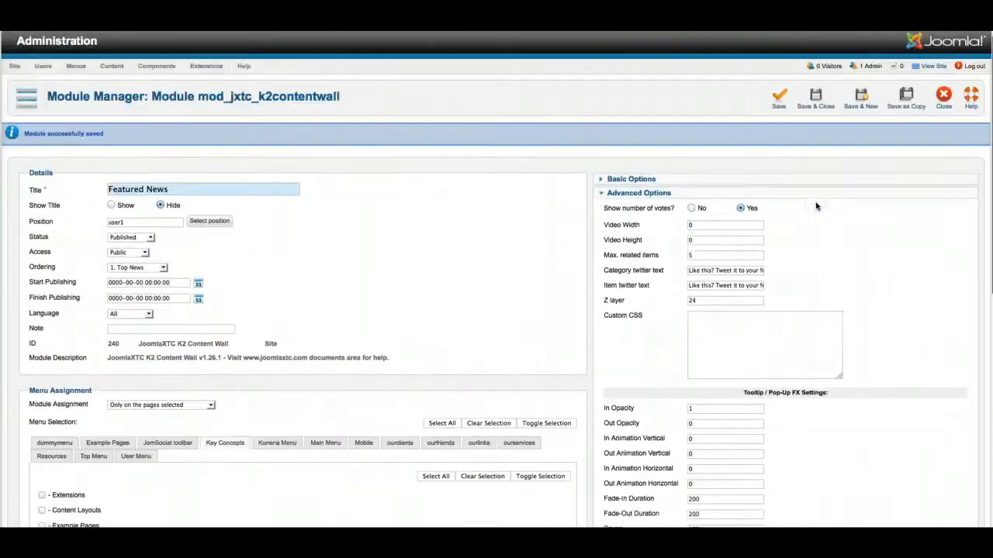
pyautogui.click(778, 105)
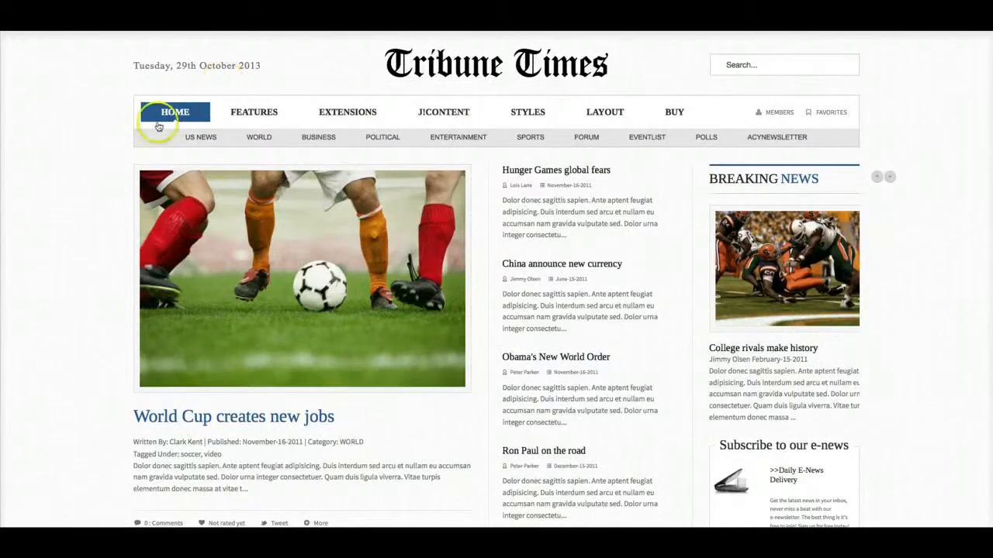
# Reload the Tribune Times front page and examine the featured articles and news item column with the template fields emptied.
pyautogui.press('super+r')
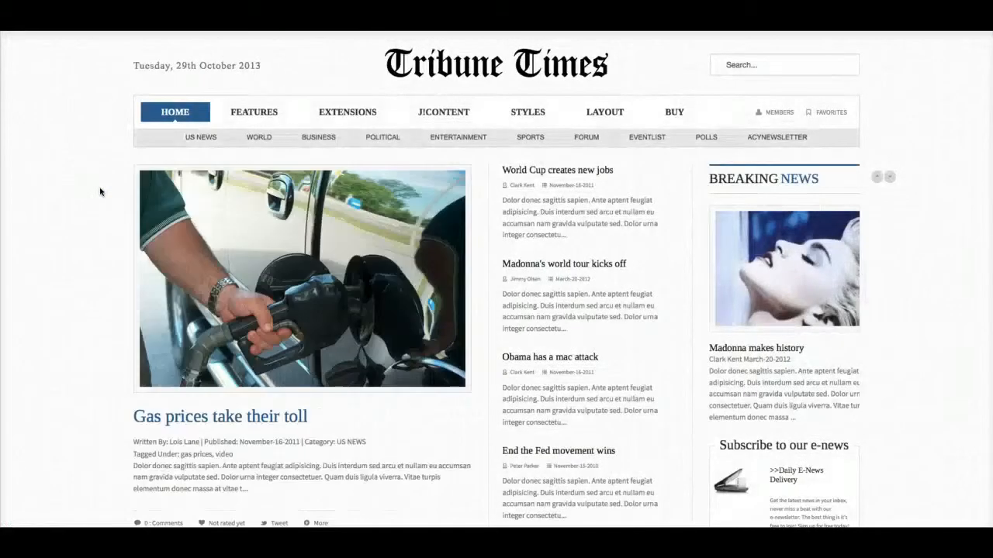
pyautogui.scroll(-5, 258, 295)
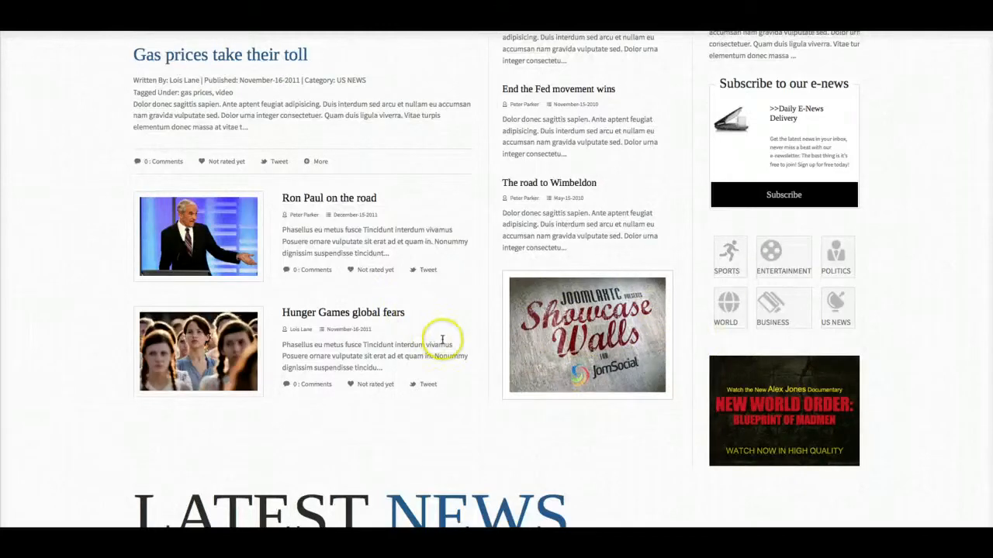
pyautogui.scroll(5, 442, 340)
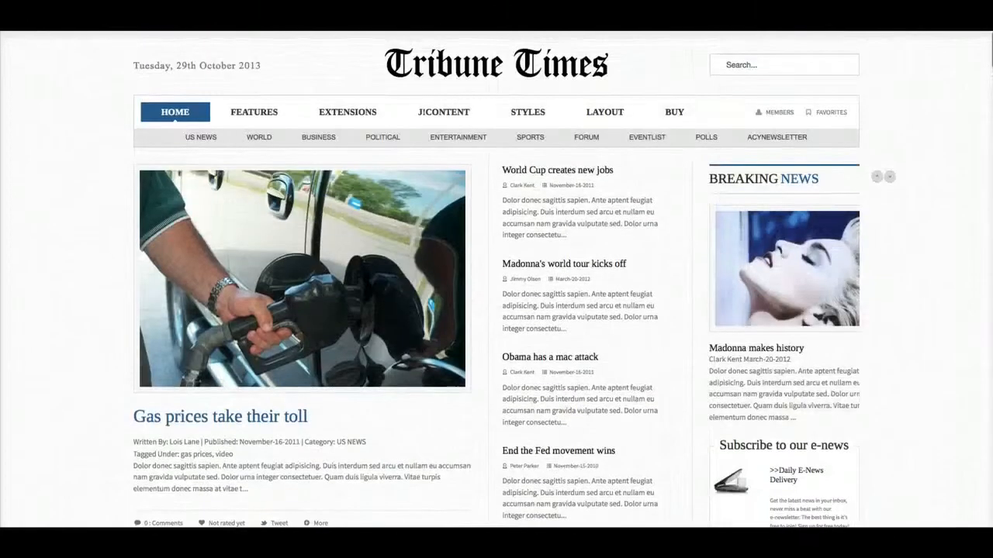
pyautogui.scroll(-5, 442, 339)
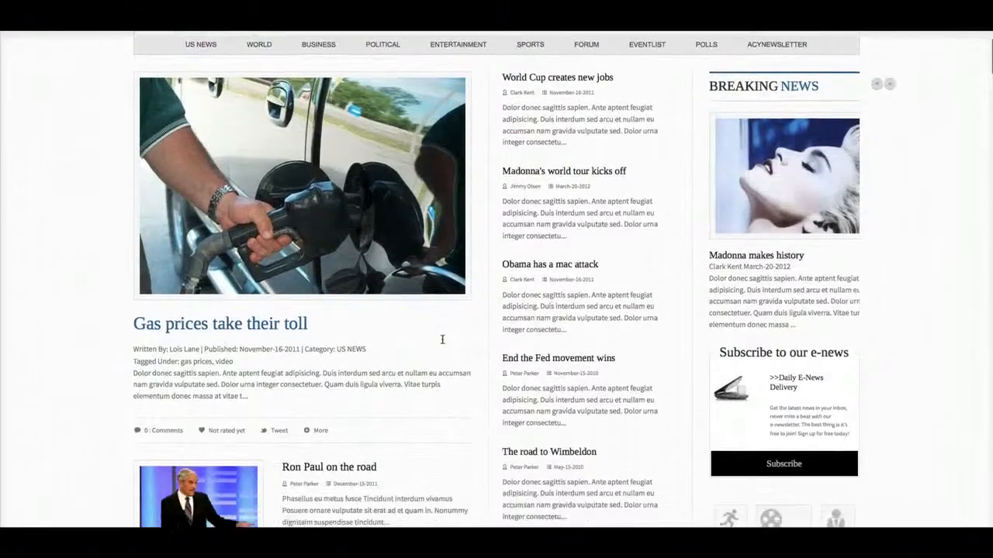
pyautogui.scroll(-1, 442, 340)
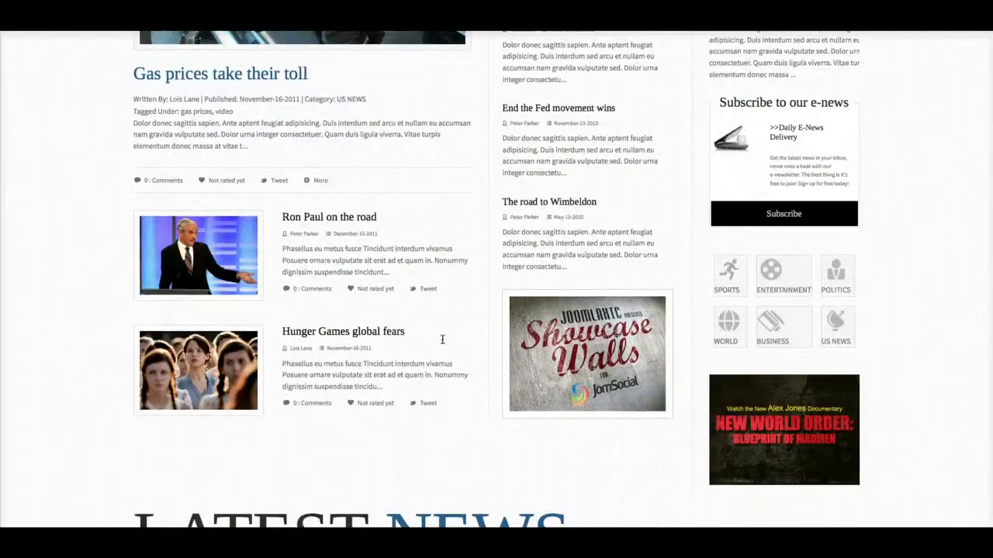
pyautogui.scroll(1, 442, 339)
pyautogui.scroll(4, 442, 340)
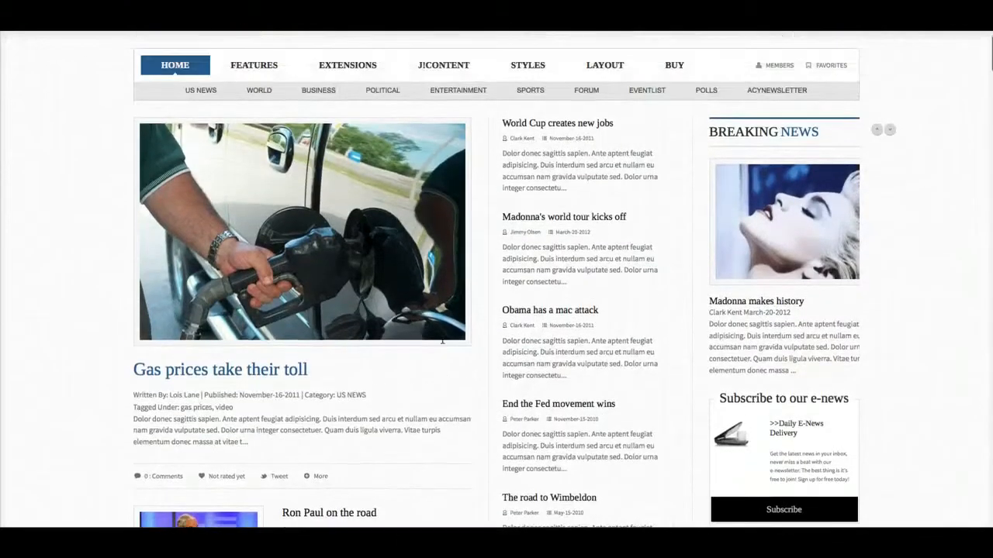
pyautogui.scroll(-1, 470, 328)
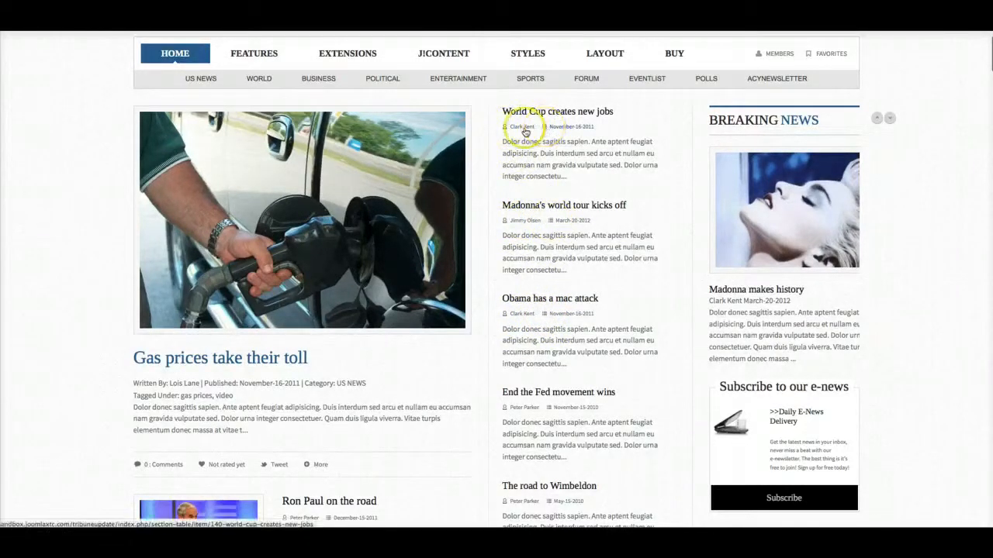
pyautogui.scroll(-2, 488, 381)
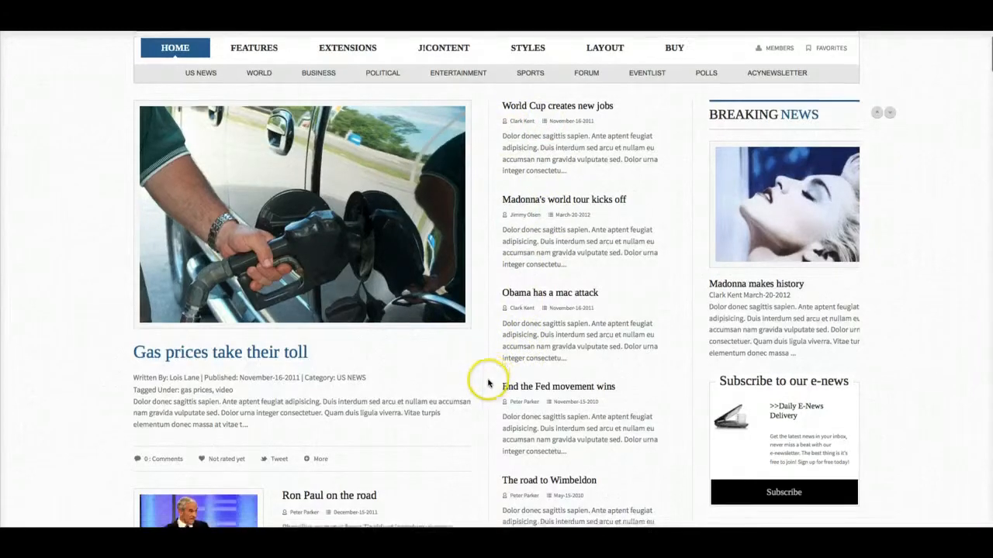
pyautogui.scroll(-4, 487, 381)
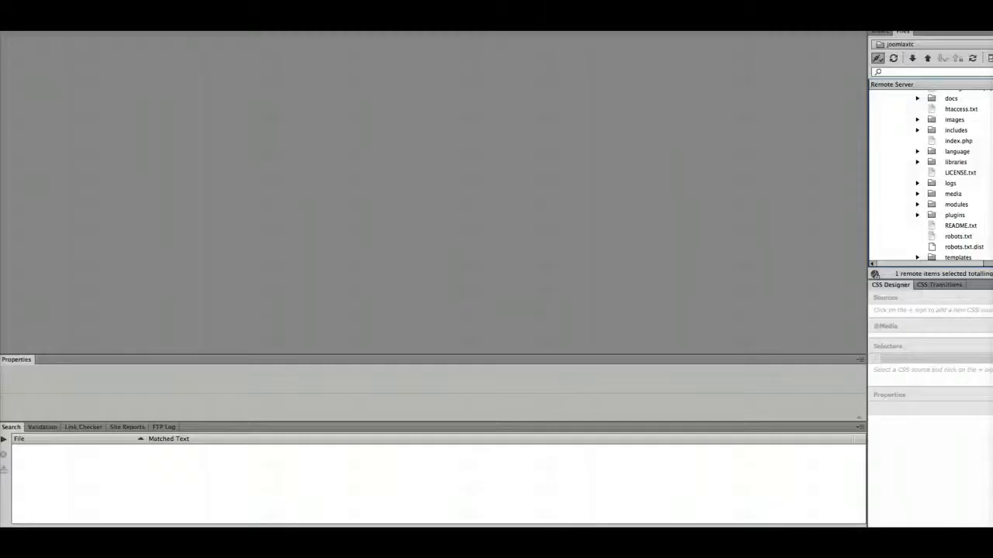
# Switch to Dreamweaver and expand the site's modules folder on the remote server.
pyautogui.scroll(5, 937, 124)
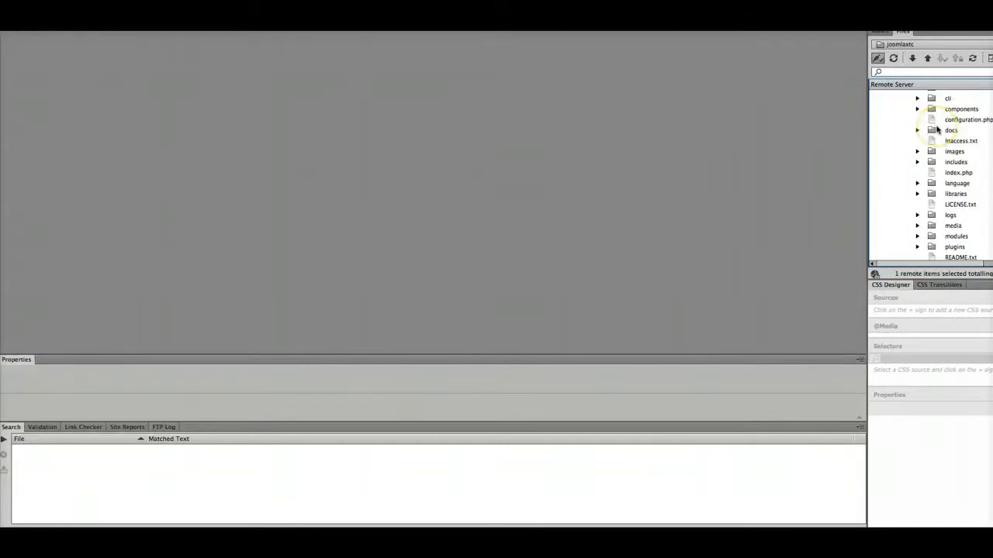
pyautogui.scroll(-5, 928, 139)
pyautogui.scroll(-5, 928, 142)
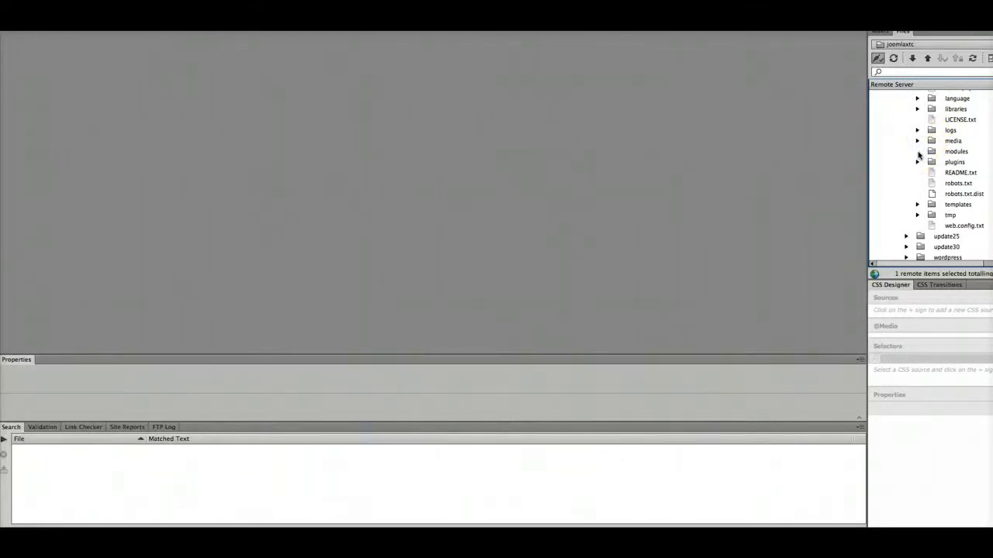
pyautogui.click(917, 152)
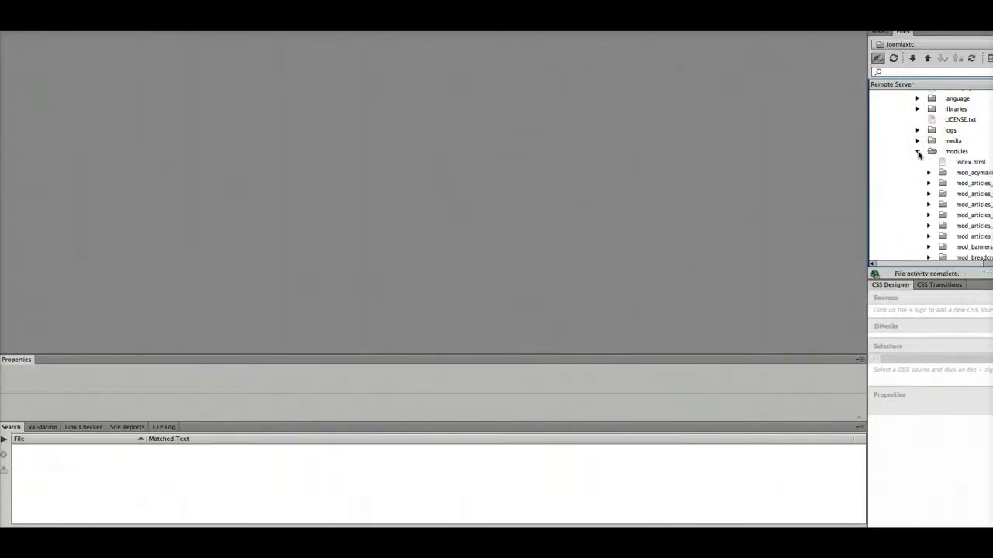
pyautogui.click(943, 205)
pyautogui.scroll(-10, 945, 215)
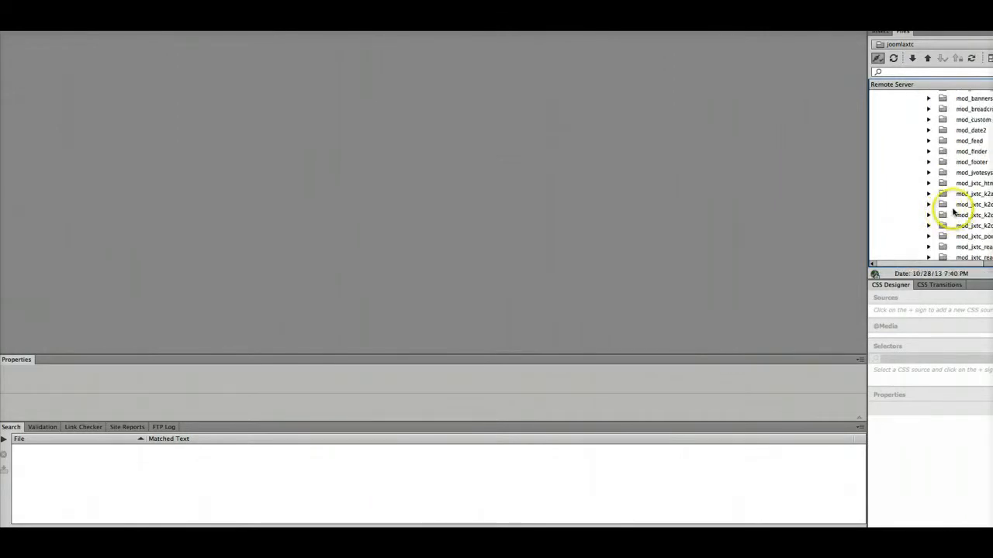
# Expand the mod_jxtc_k2contentwall module folder and its templates subfolder.
pyautogui.click(929, 225)
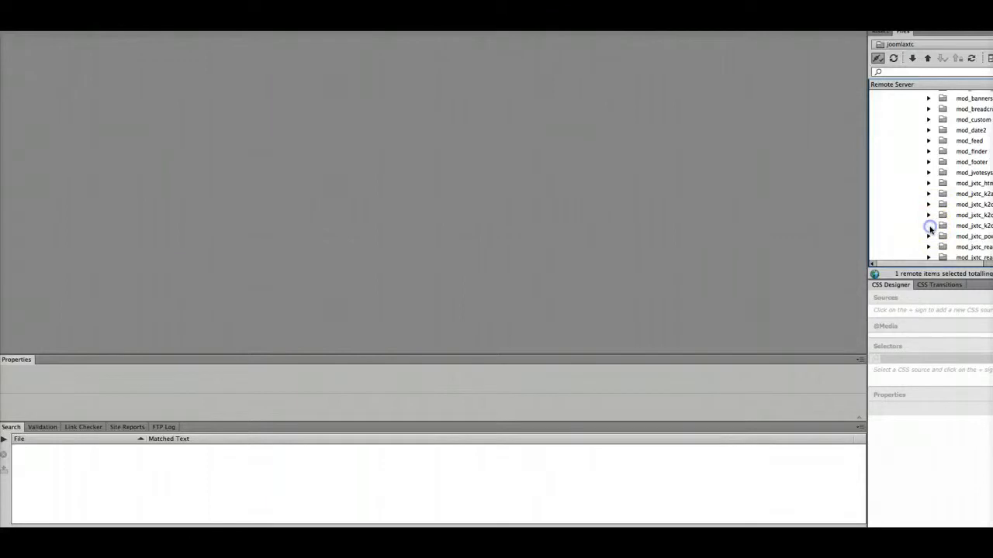
pyautogui.scroll(-10, 962, 221)
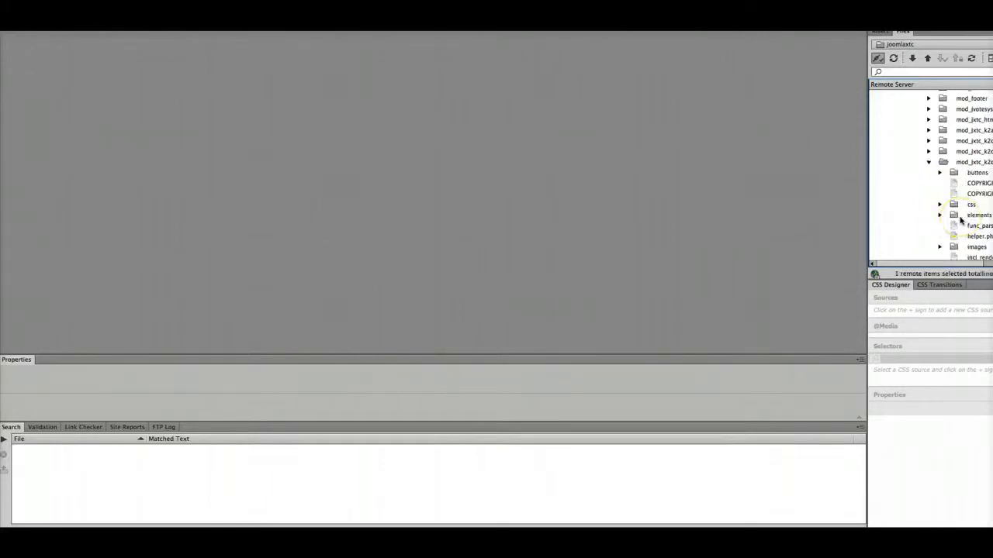
pyautogui.scroll(-3, 960, 221)
pyautogui.click(939, 184)
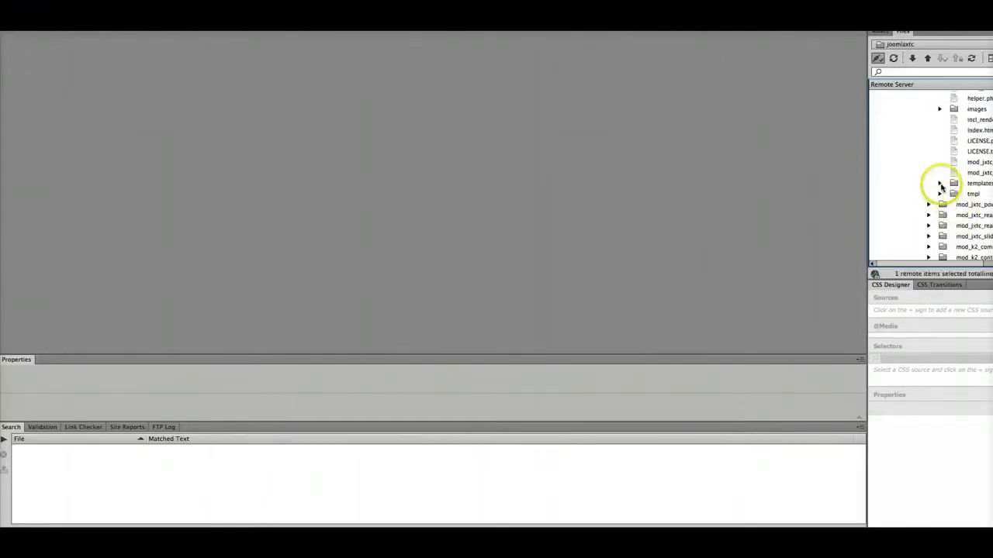
pyautogui.click(940, 186)
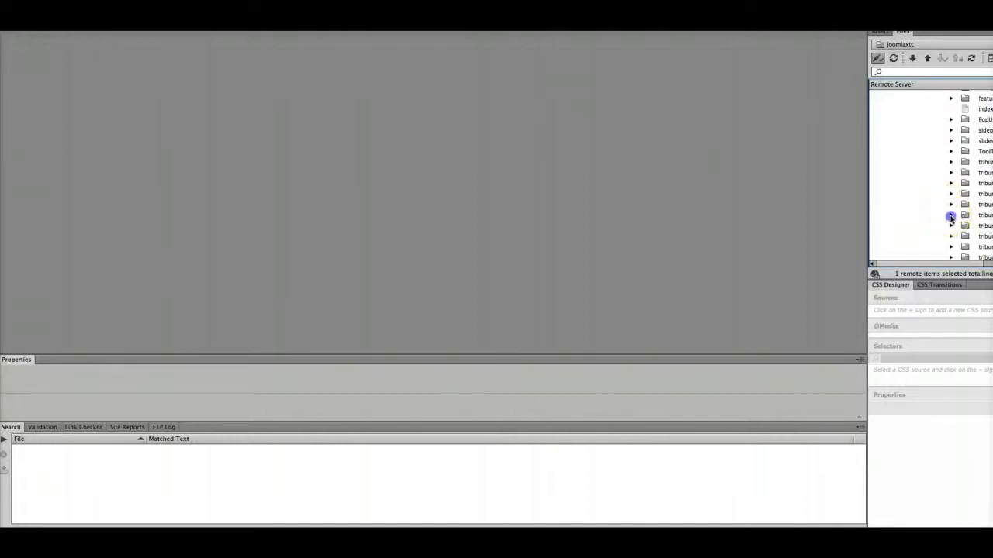
# Expand the tribune_featurednews_user1 template folder and look through its files.
pyautogui.click(951, 215)
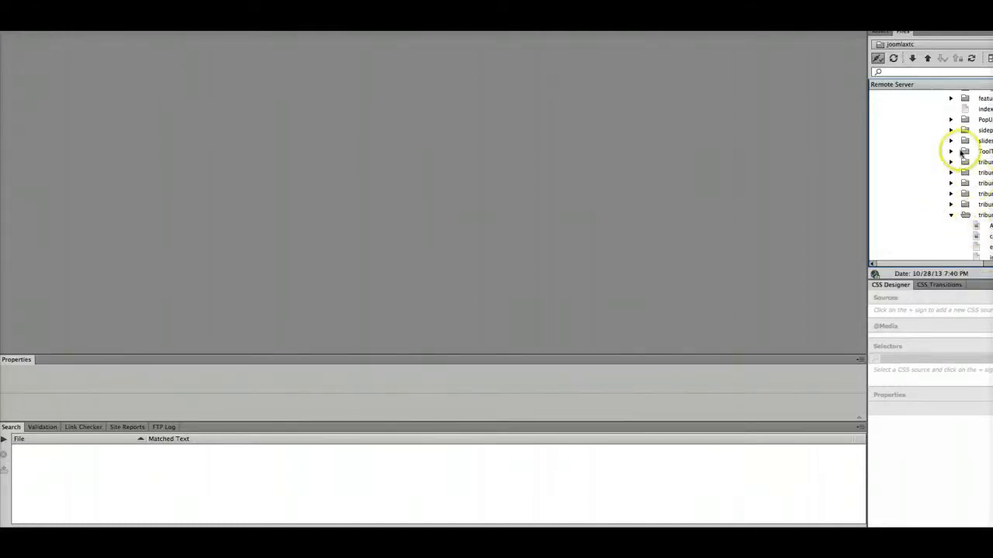
pyautogui.scroll(-2, 987, 171)
pyautogui.scroll(-3, 933, 169)
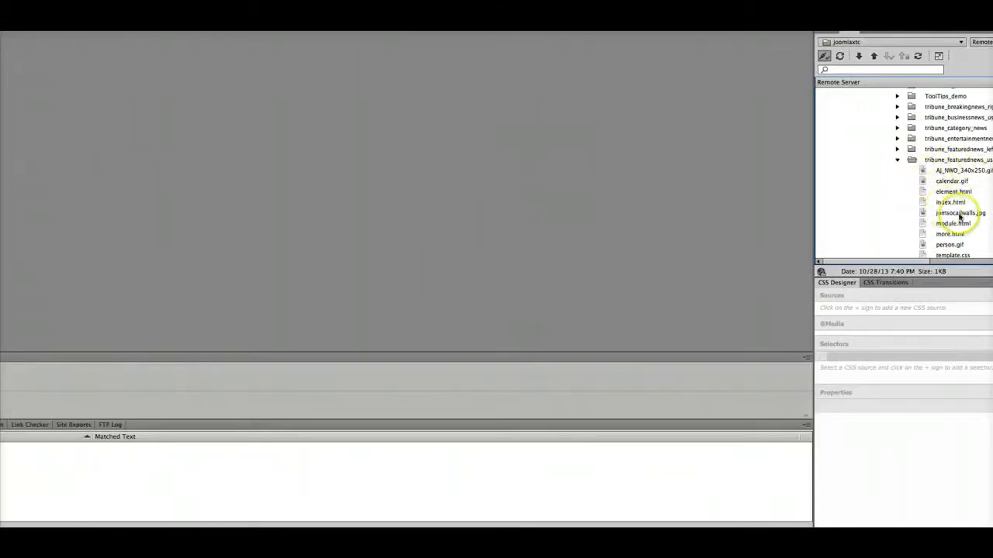
pyautogui.scroll(-3, 959, 213)
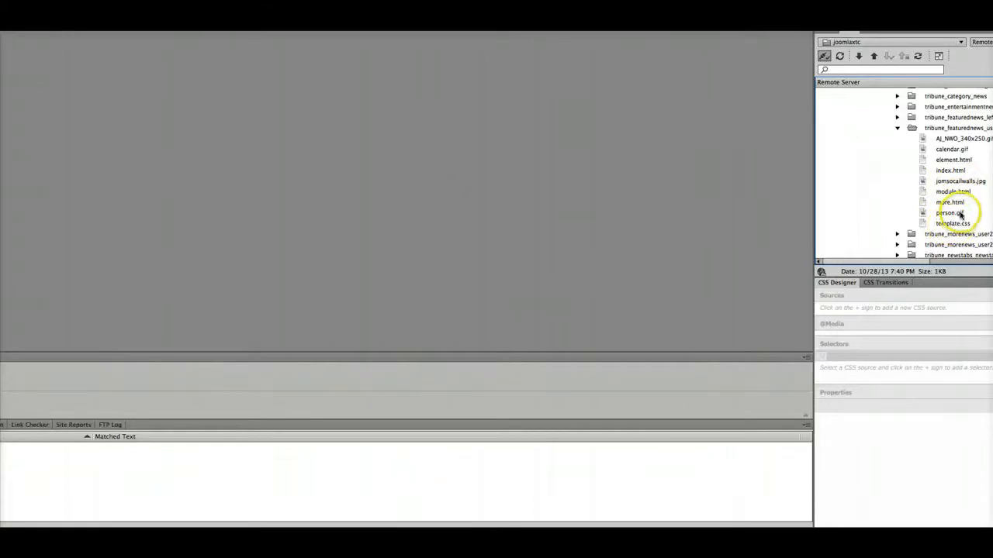
# Open element.html from the tribune_featurednews_user1 folder and review its main content markup.
pyautogui.click(948, 161)
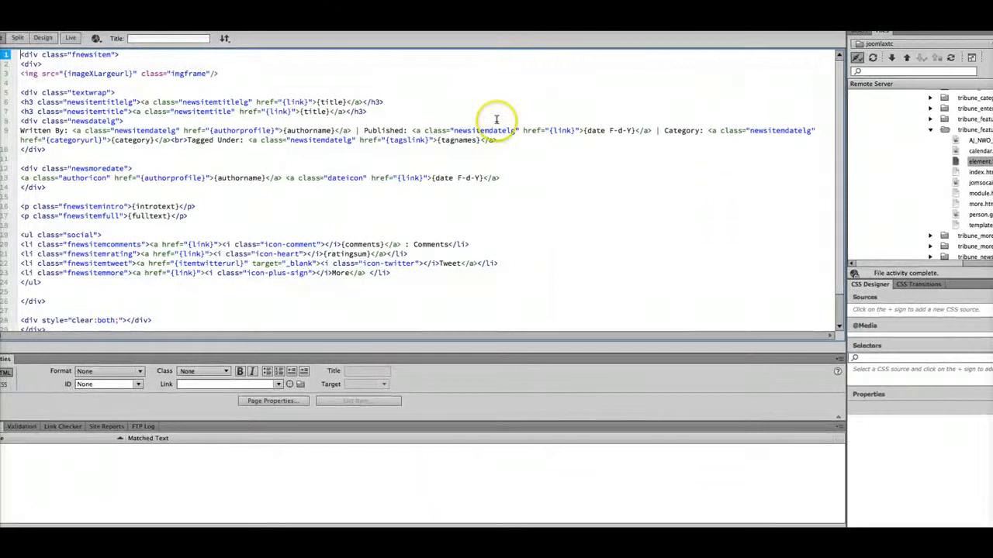
pyautogui.scroll(-2, 477, 181)
pyautogui.scroll(2, 477, 181)
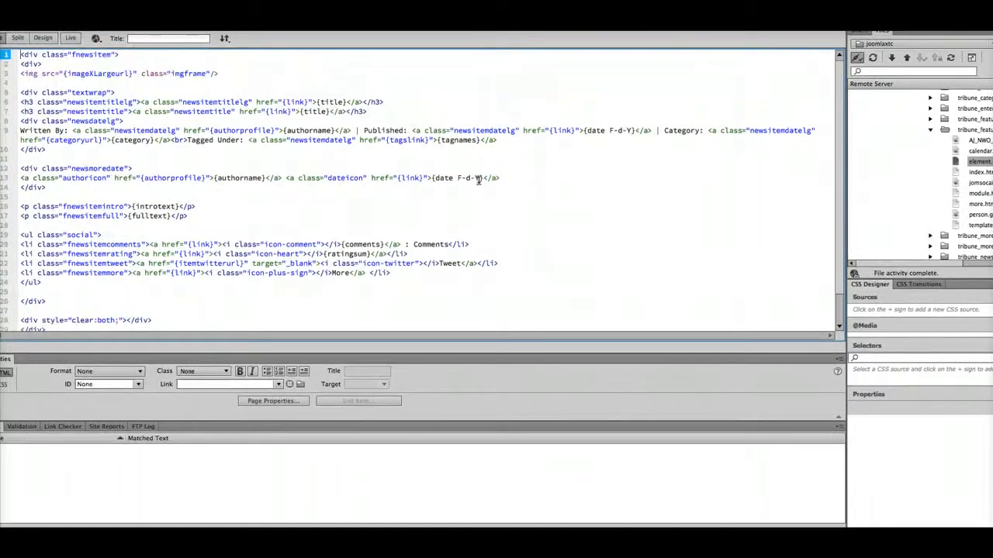
# Open more.html and module.html from the tribune_featurednews_user1 folder and review their markup.
pyautogui.click(978, 204)
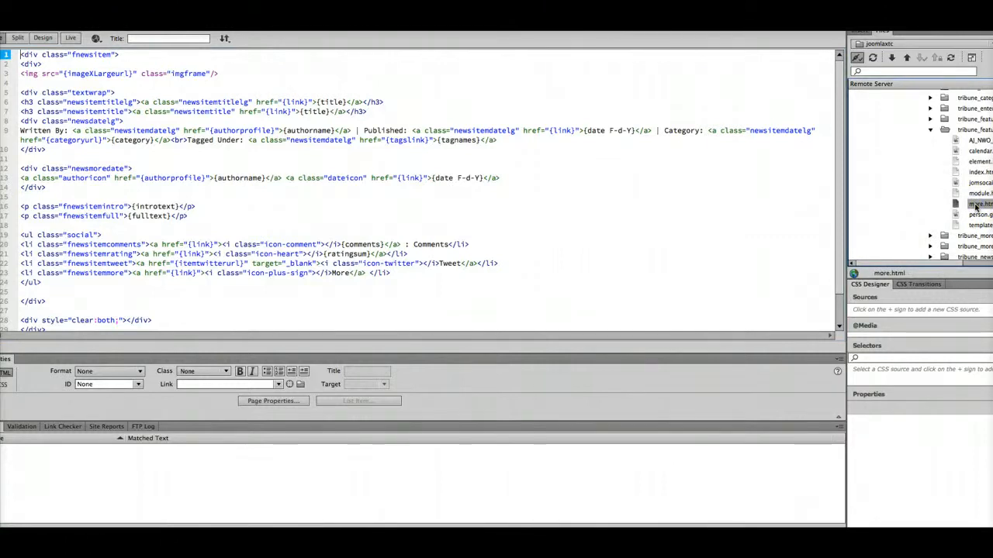
pyautogui.doubleClick(978, 204)
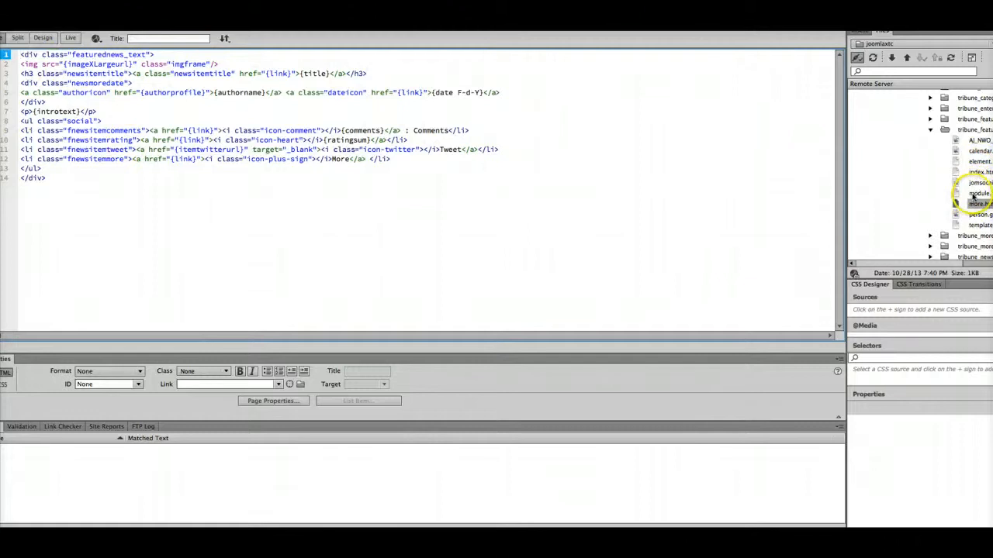
pyautogui.click(974, 194)
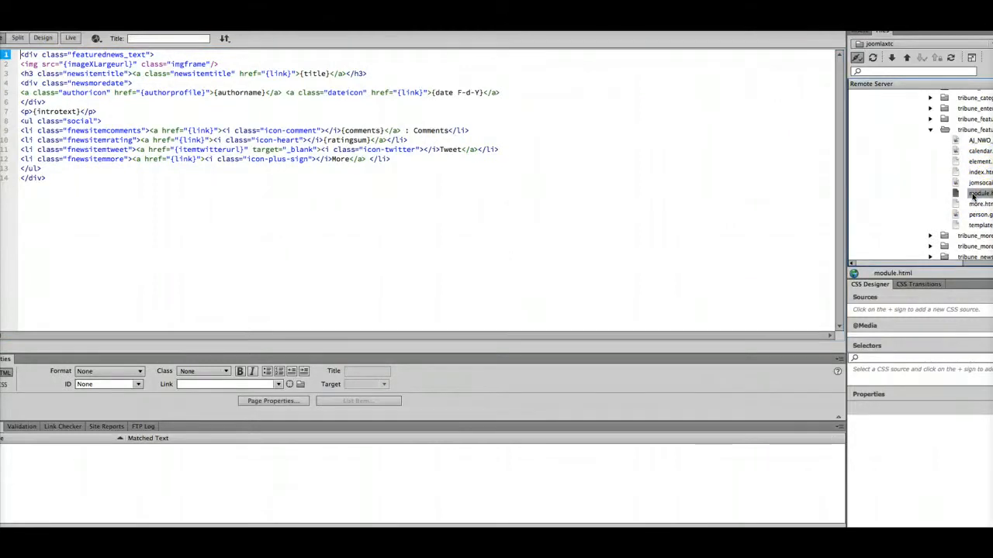
pyautogui.doubleClick(974, 194)
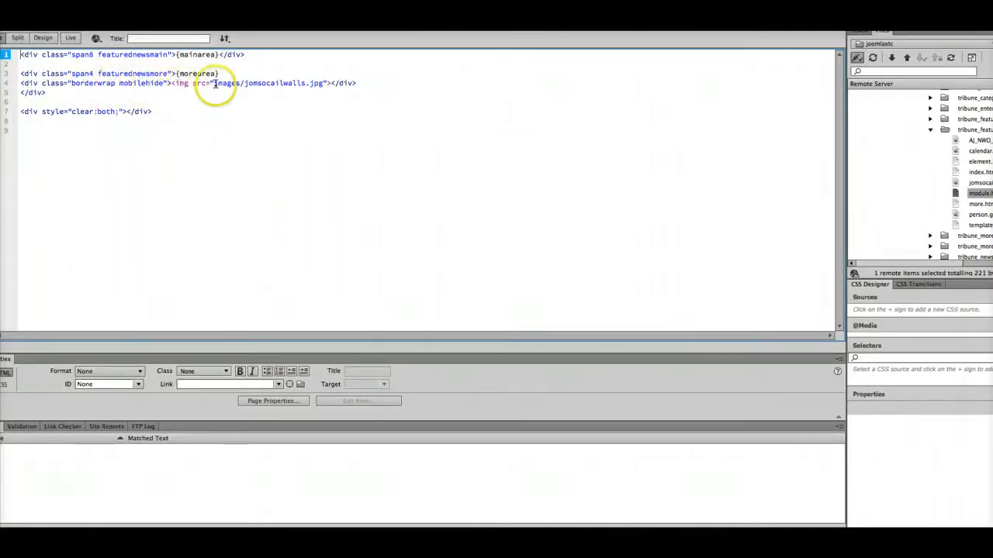
# Examine the jomsocailwalls image path in module.html and compare it with the banner on the site's home page.
pyautogui.click(244, 83)
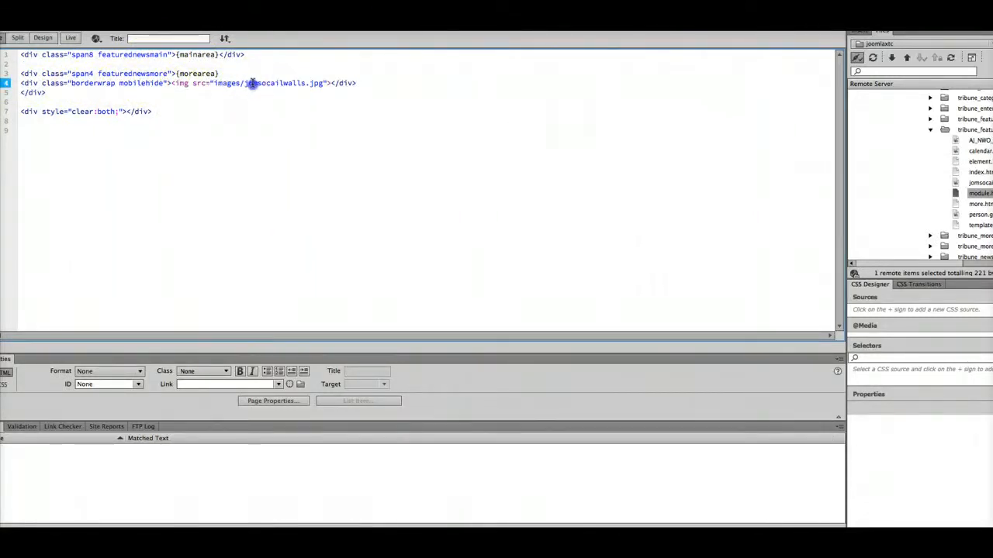
pyautogui.moveTo(302, 83); pyautogui.dragTo(305, 83)
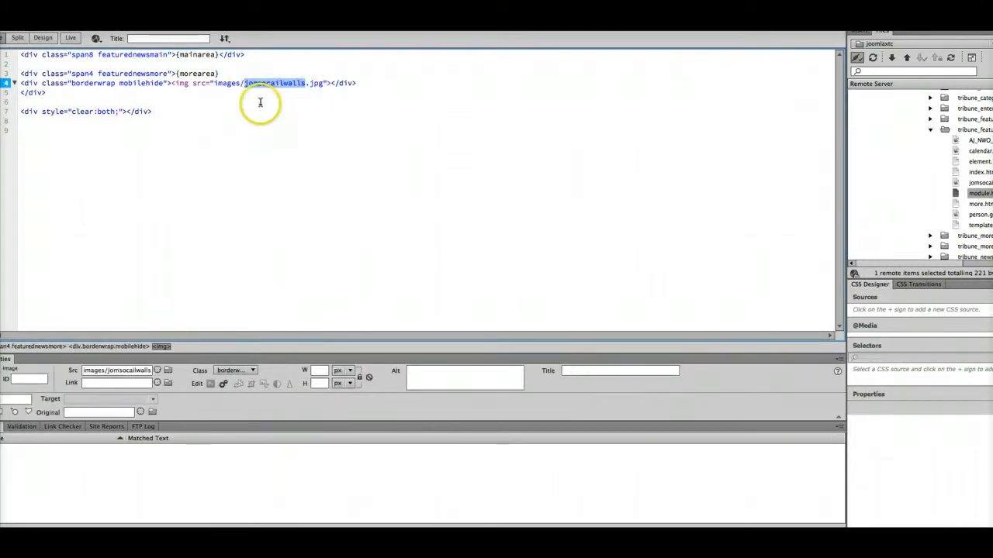
pyautogui.click(259, 102)
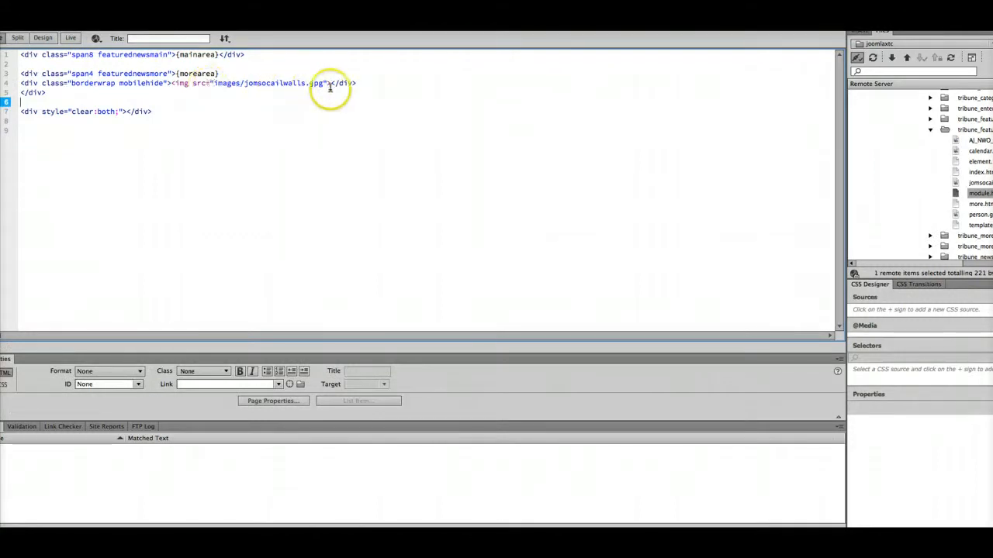
pyautogui.click(243, 143)
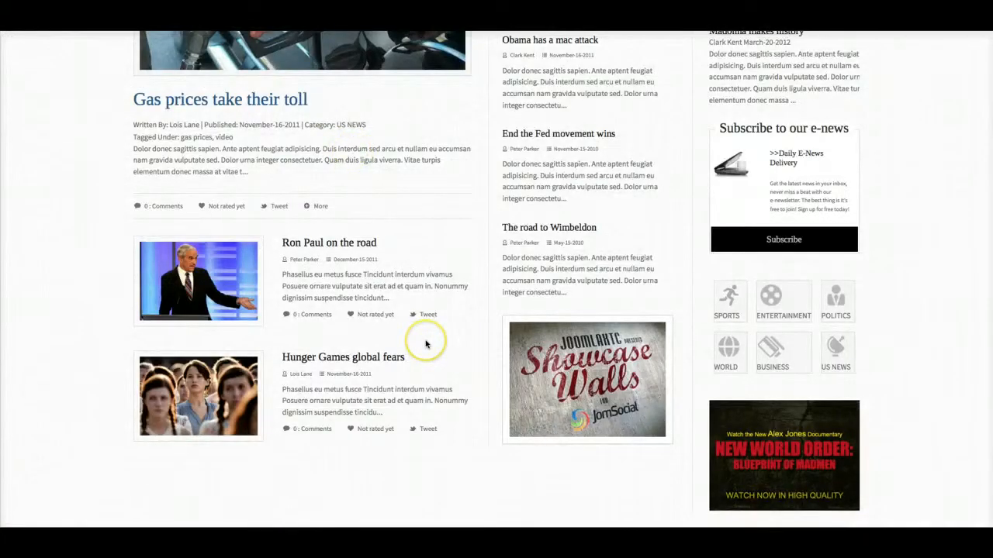
pyautogui.scroll(5, 425, 343)
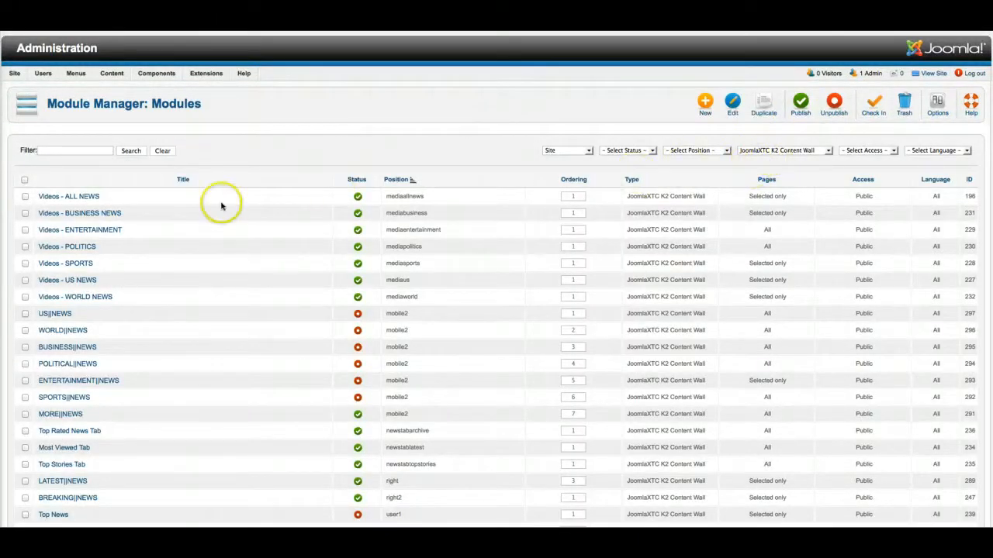
# Open the BREAKING||NEWS module and choose tribune_breakingnews_right2_right as its template.
pyautogui.scroll(-4, 204, 227)
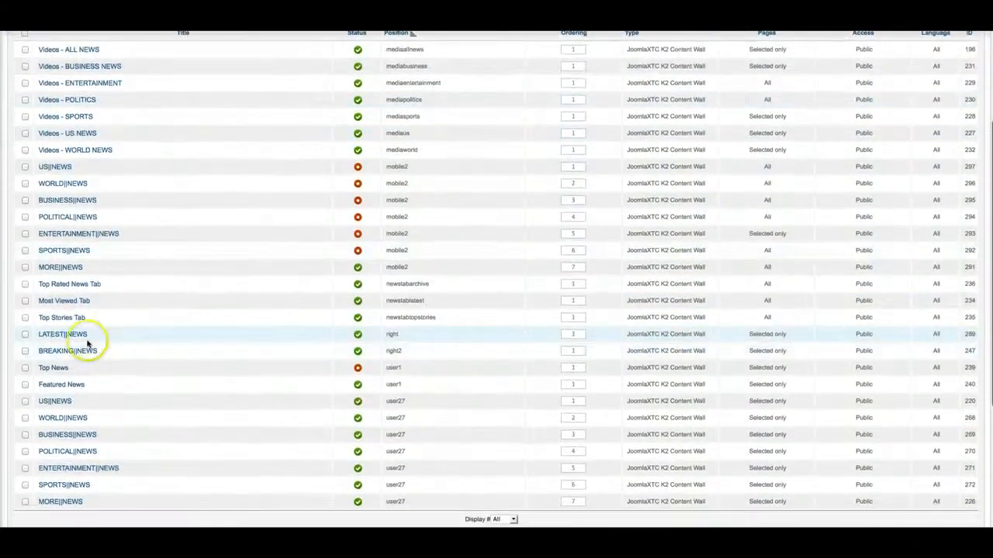
pyautogui.click(59, 353)
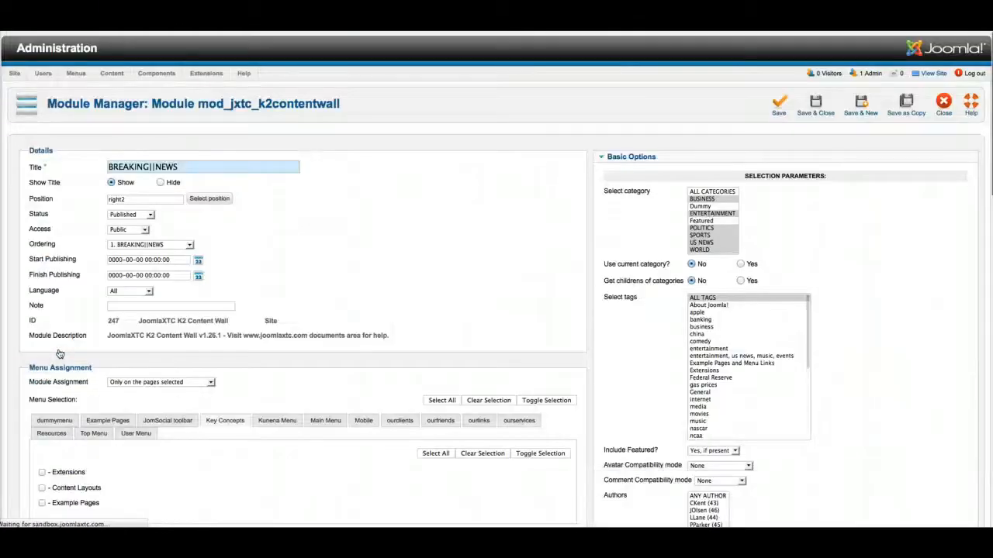
pyautogui.scroll(-10, 867, 290)
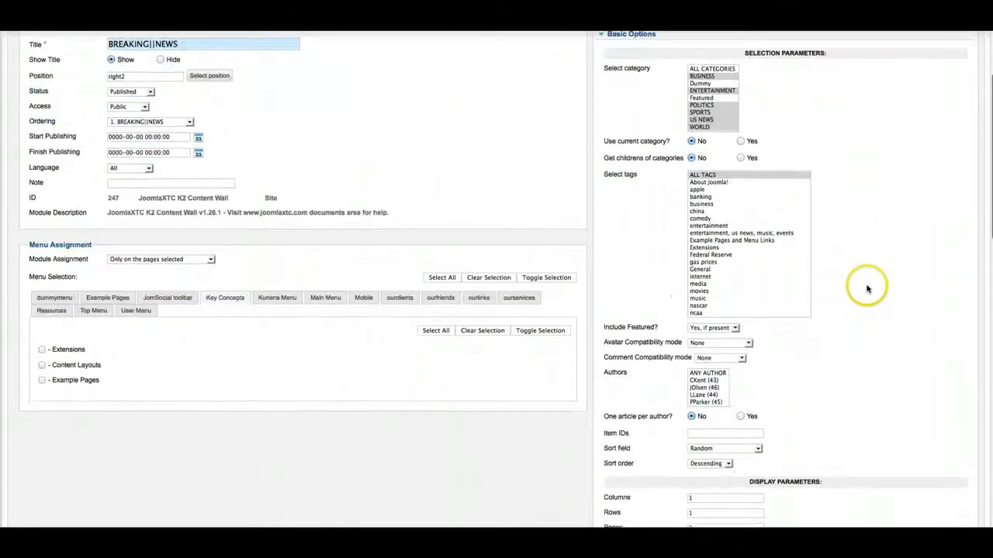
pyautogui.click(721, 353)
pyautogui.scroll(-10, 721, 403)
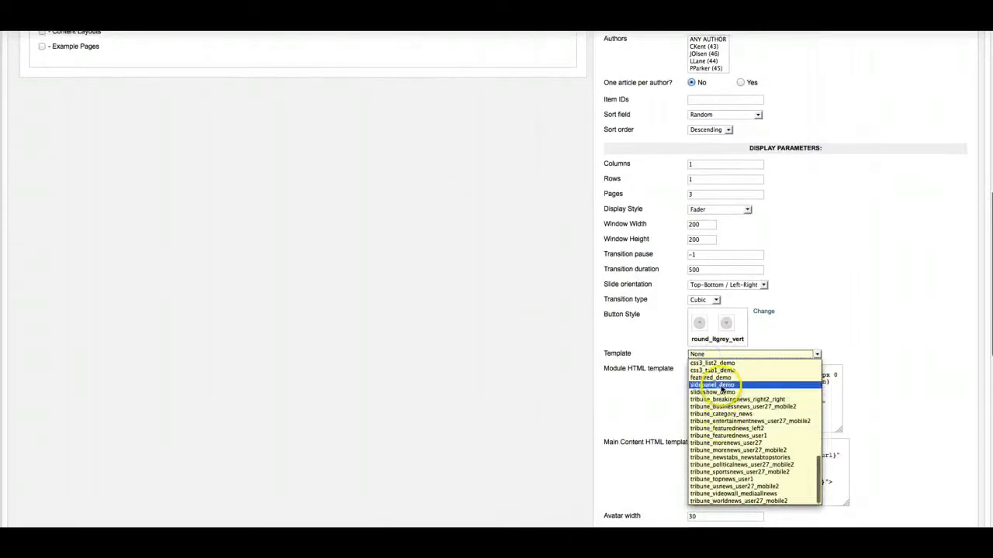
pyautogui.click(763, 399)
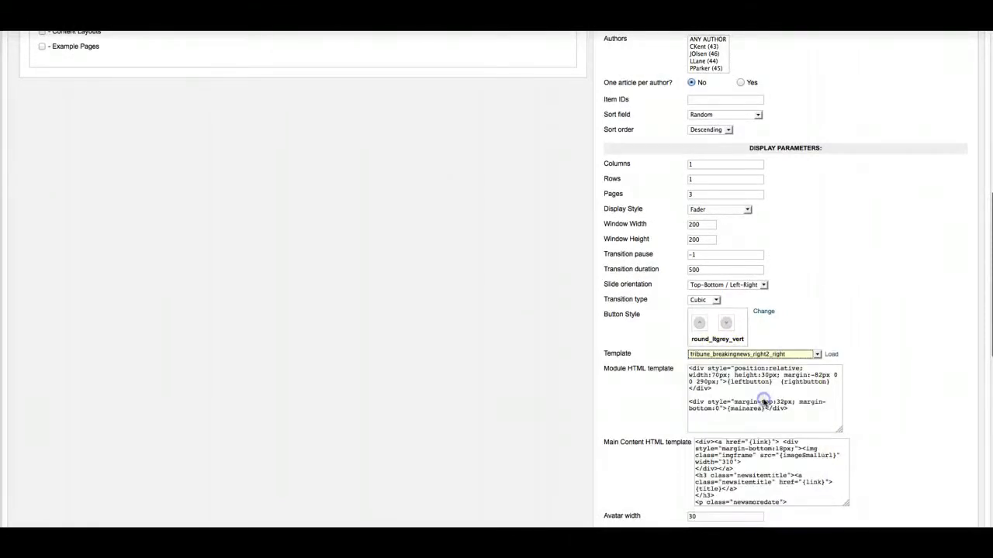
# Clear the Module, Main Content and 'More' Content HTML template code of the BREAKING||NEWS module.
pyautogui.moveTo(796, 413); pyautogui.dragTo(680, 362)
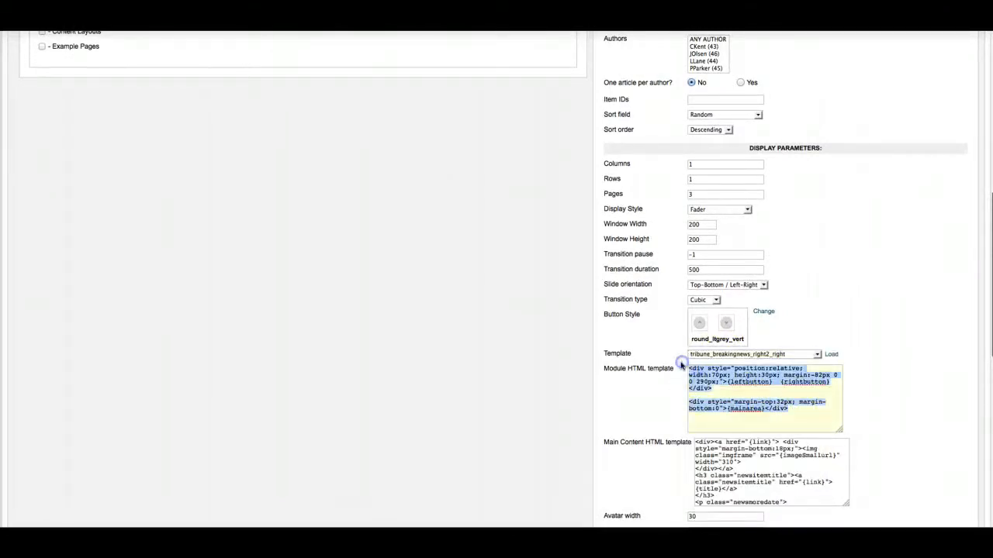
pyautogui.press('BackSpace')
pyautogui.scroll(-3, 891, 394)
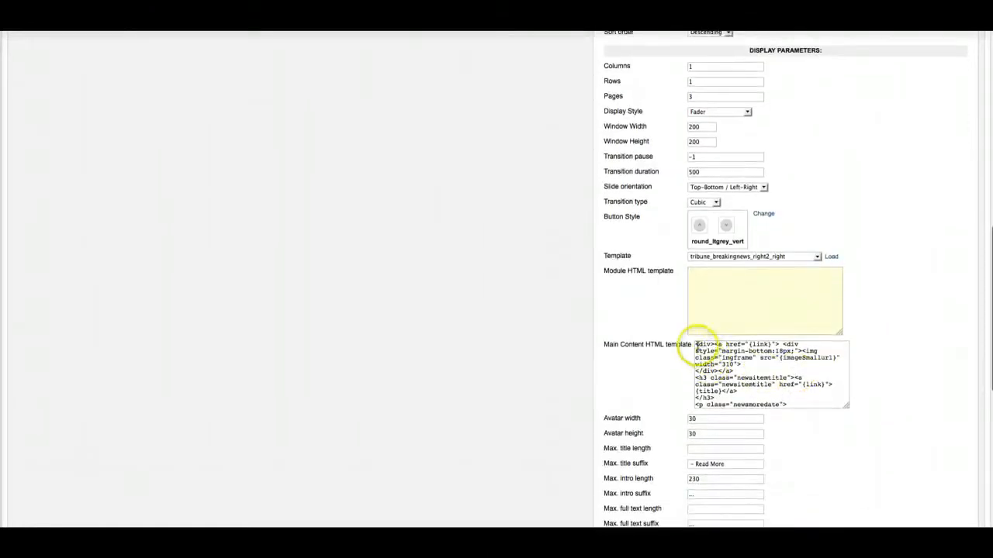
pyautogui.moveTo(695, 344); pyautogui.dragTo(794, 414)
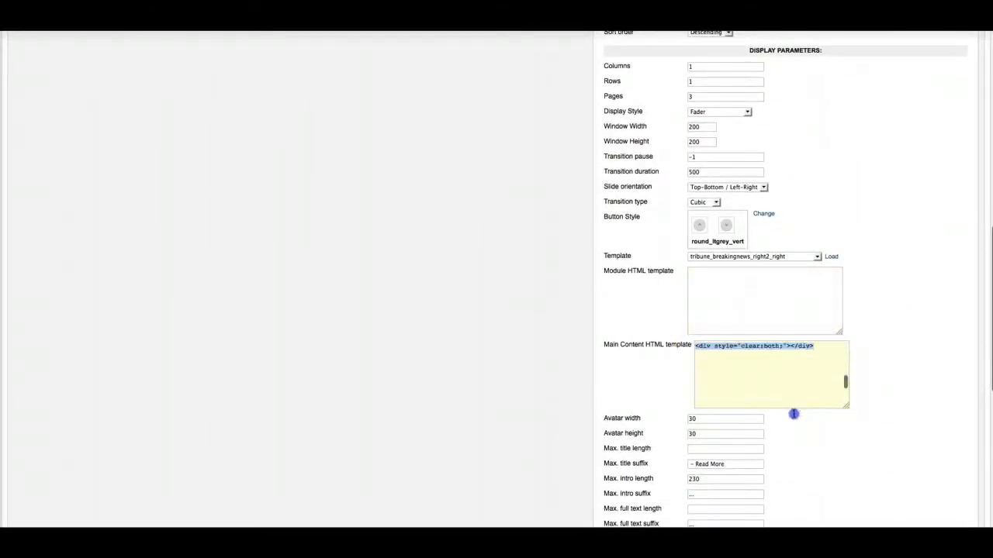
pyautogui.scroll(-7, 806, 442)
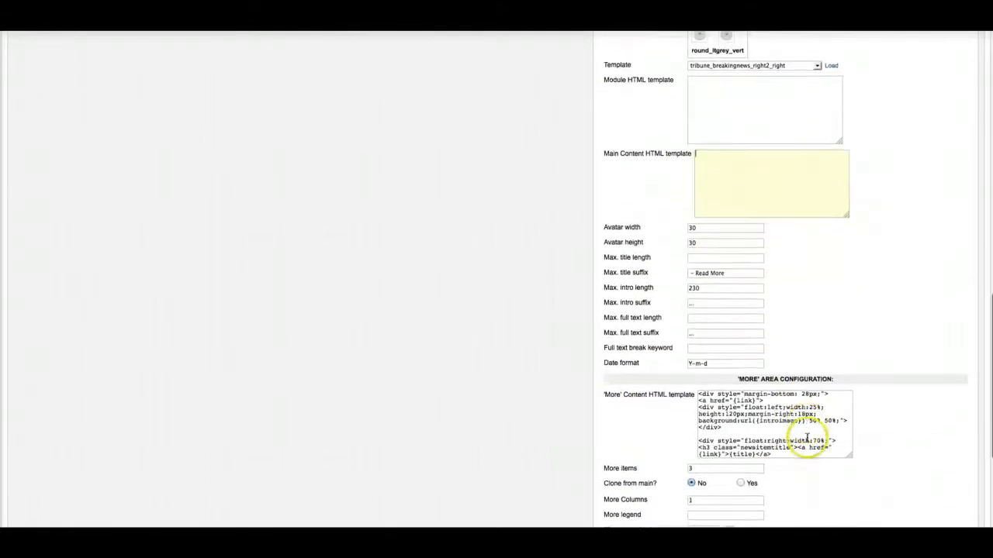
pyautogui.moveTo(699, 344); pyautogui.dragTo(797, 411)
pyautogui.press('BackSpace')
pyautogui.scroll(-4, 796, 425)
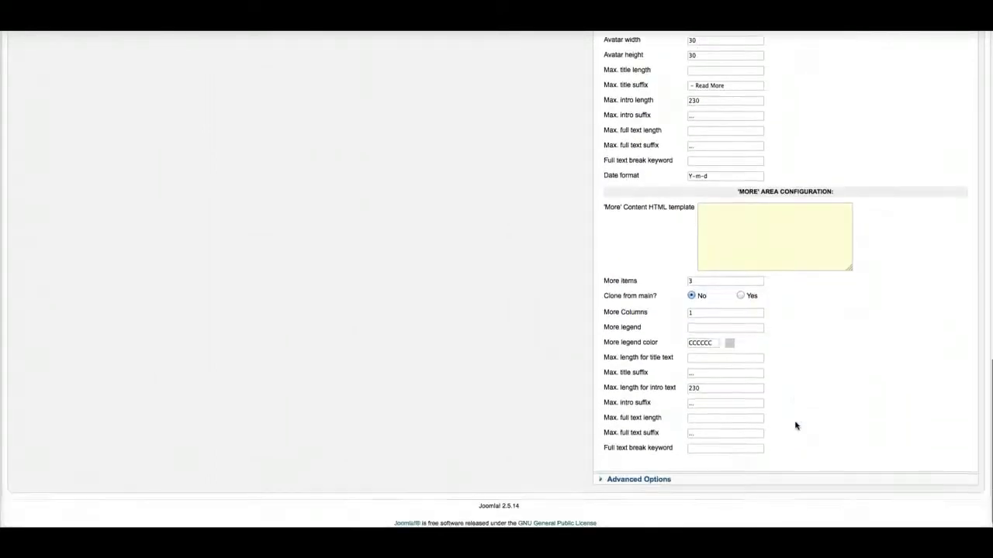
# Set the module's Alternative Layout to bootstrap and its Module Class Suffix to mobilehide, and save the module.
pyautogui.click(633, 469)
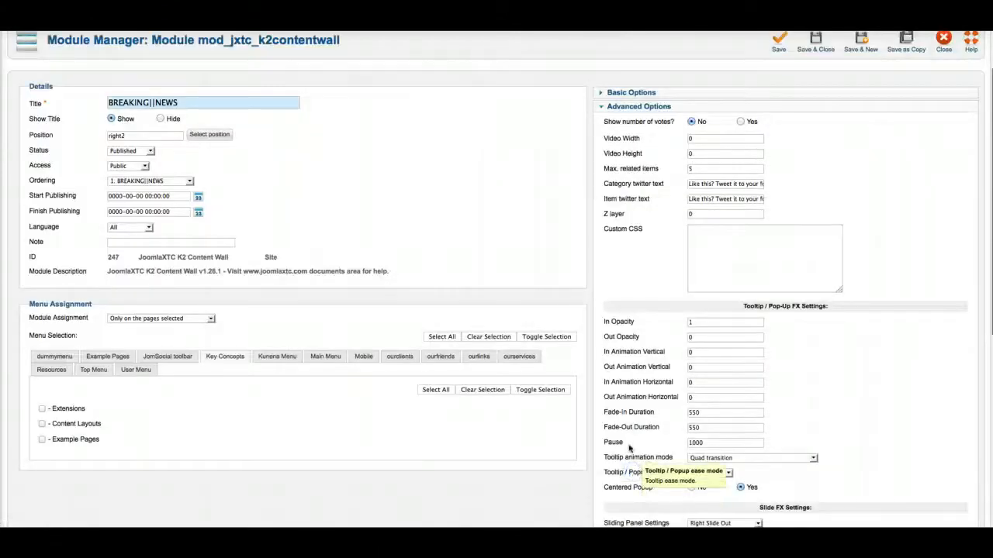
pyautogui.scroll(-1, 633, 415)
pyautogui.scroll(-7, 632, 414)
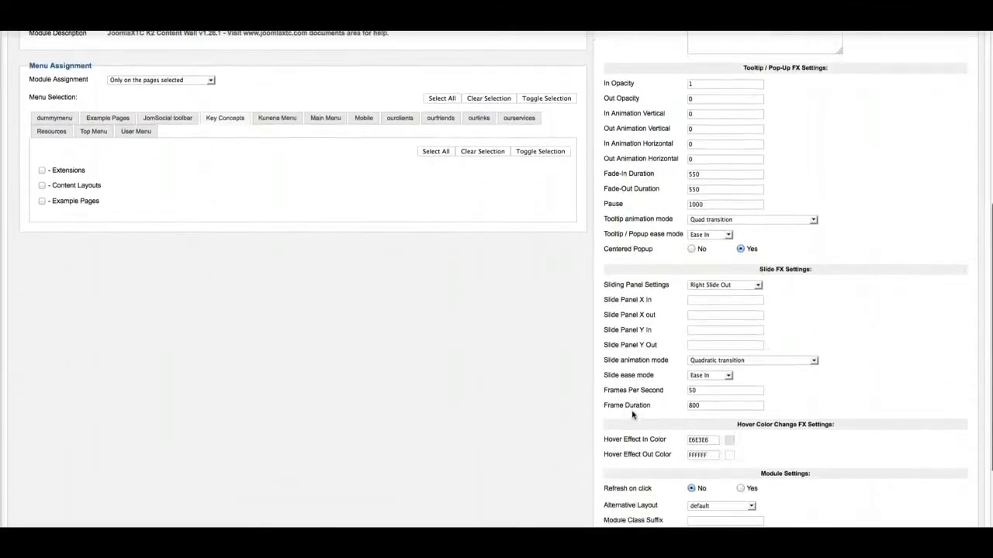
pyautogui.click(707, 409)
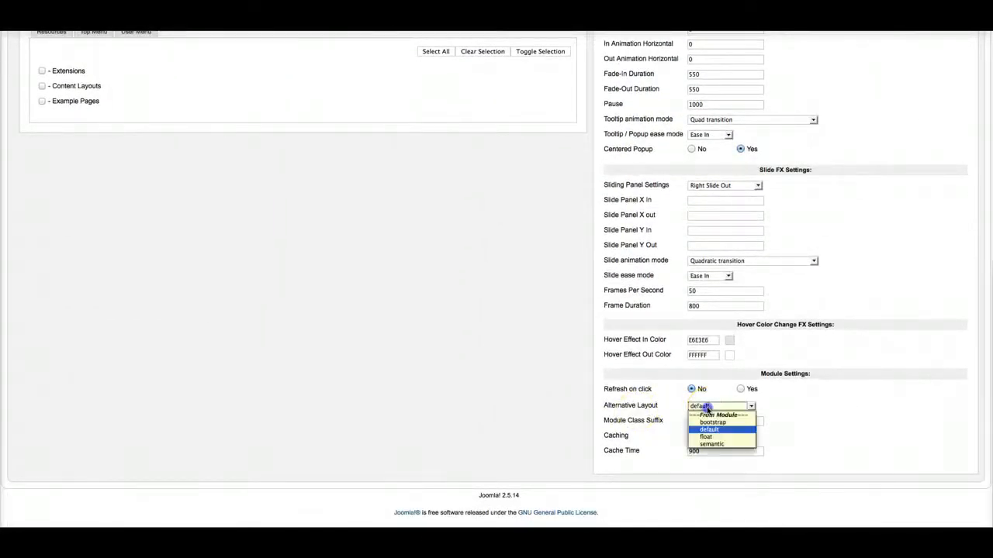
pyautogui.click(708, 422)
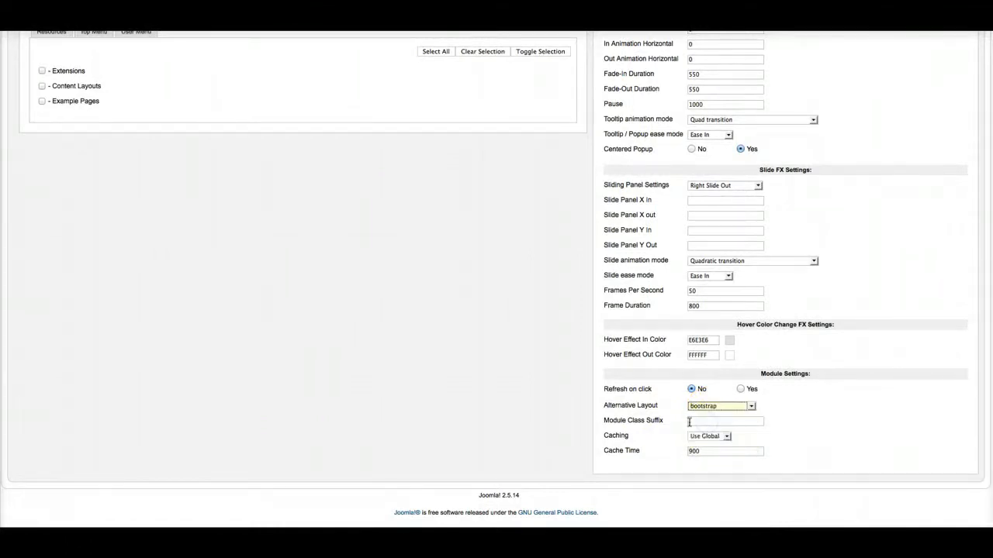
pyautogui.write('mobilehide')
pyautogui.click(609, 421)
pyautogui.click(822, 419)
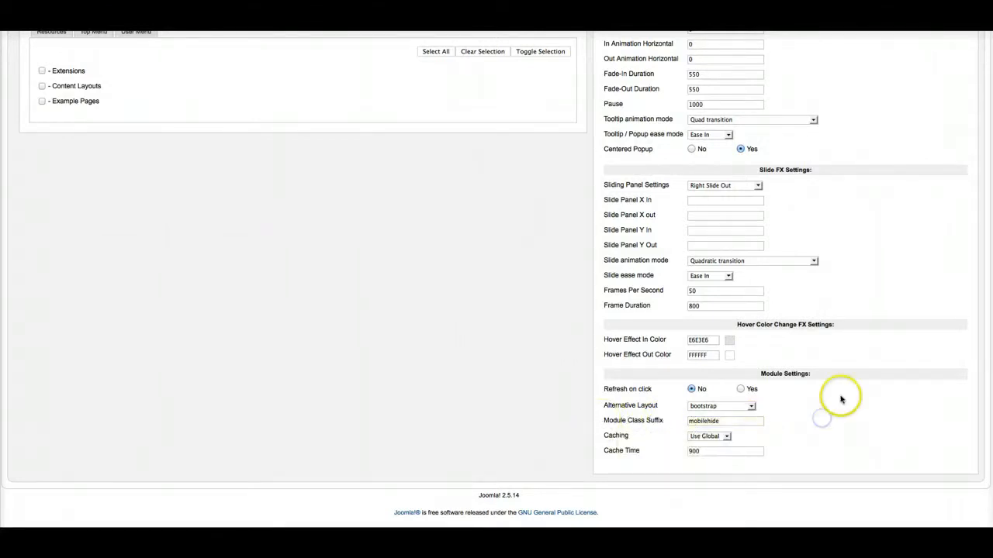
pyautogui.scroll(5, 840, 400)
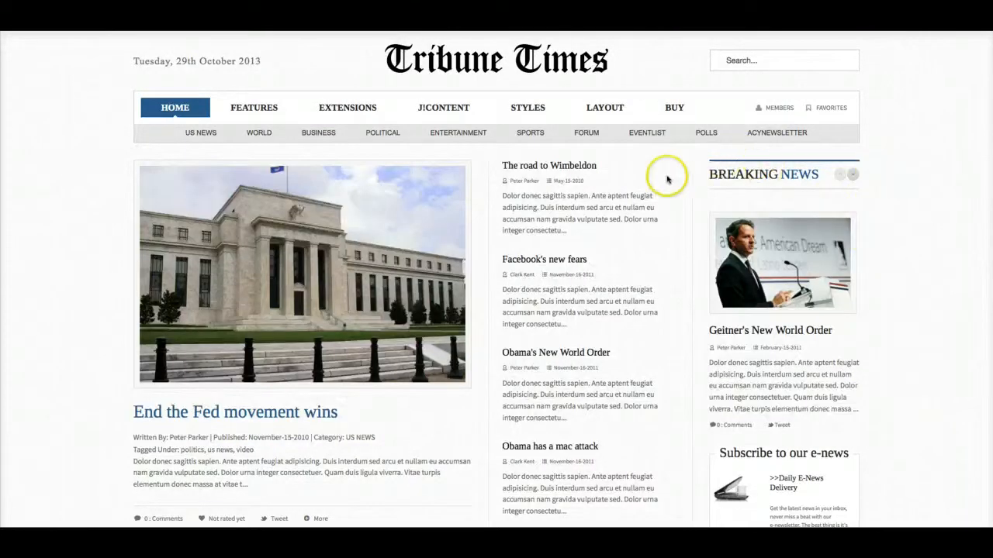
# Check the home page's e-news block, filter the module list by AcyMailing Module, and open the right2 "Subscribe to our e-news" module.
pyautogui.scroll(-5, 653, 256)
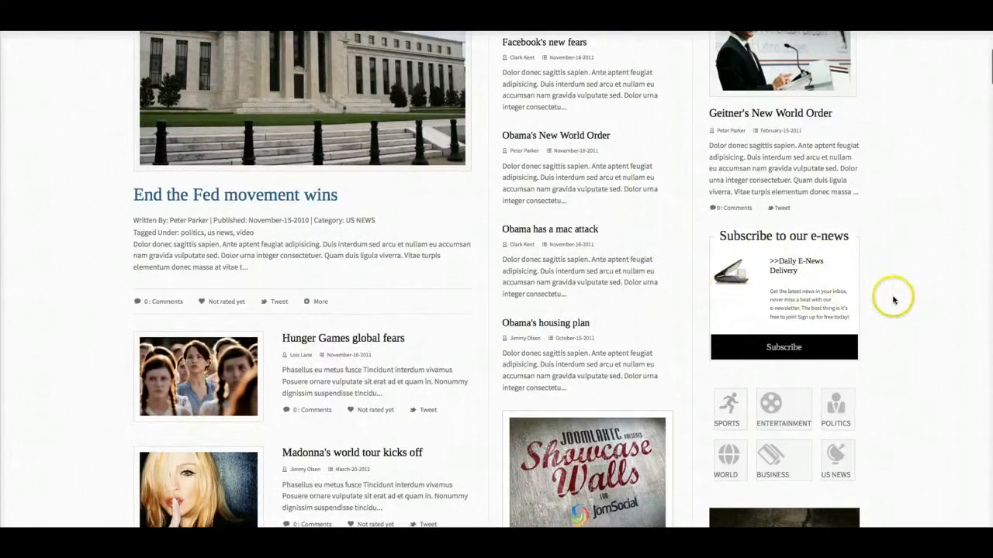
pyautogui.scroll(5, 893, 301)
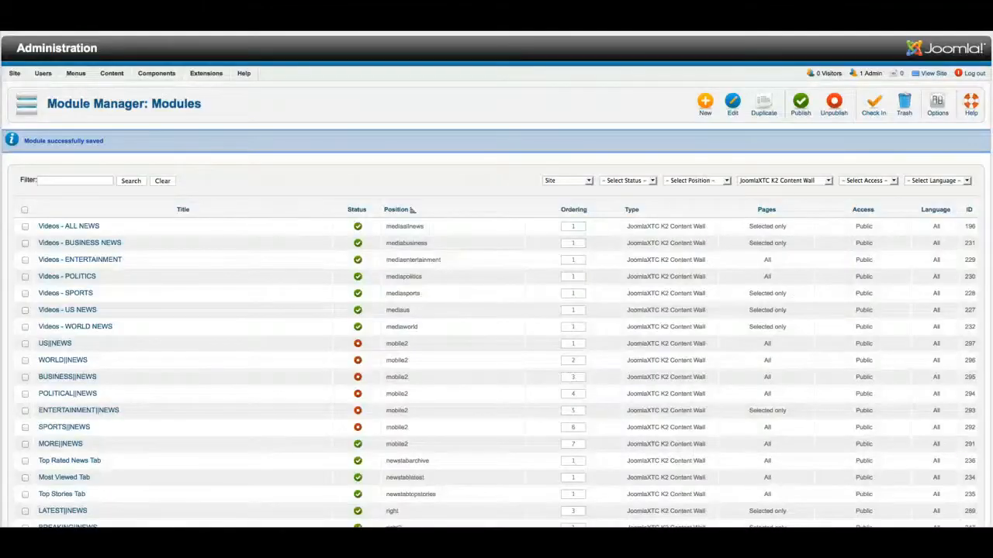
pyautogui.click(758, 181)
pyautogui.click(758, 181)
pyautogui.click(758, 181)
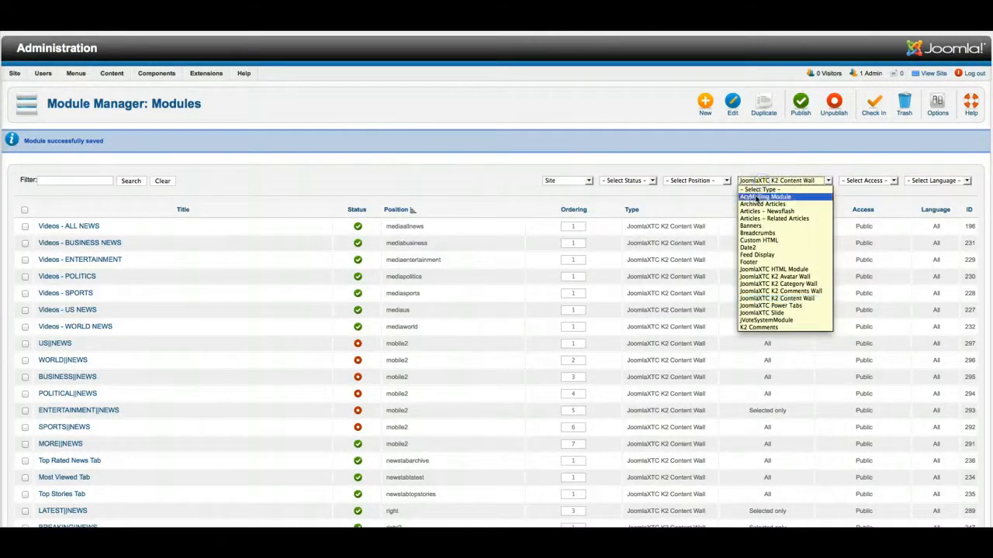
pyautogui.click(758, 198)
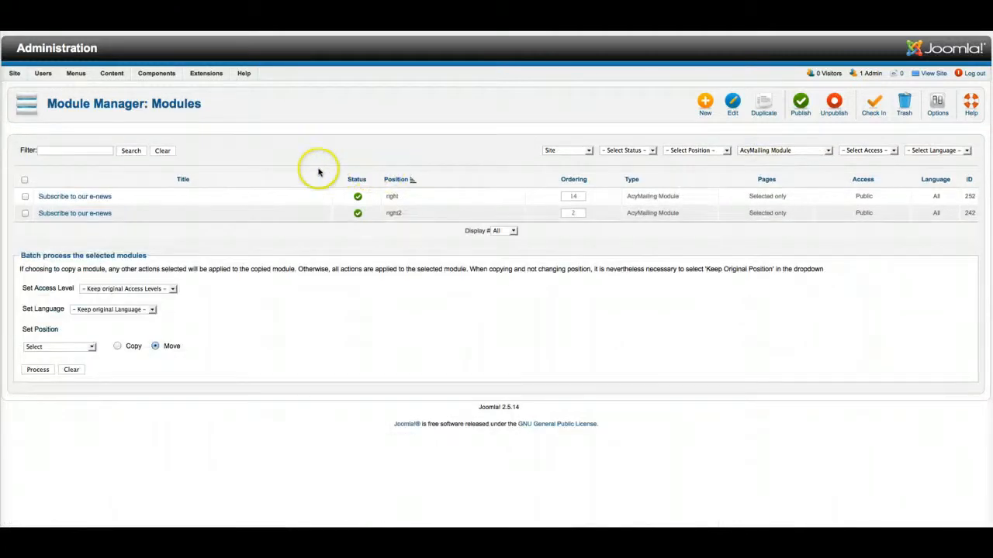
pyautogui.click(64, 214)
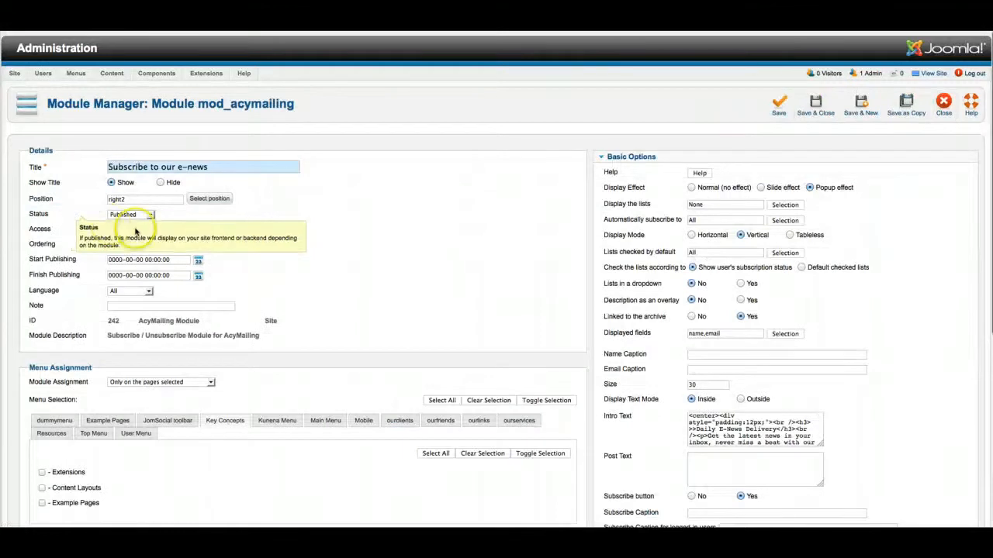
pyautogui.scroll(-2, 135, 231)
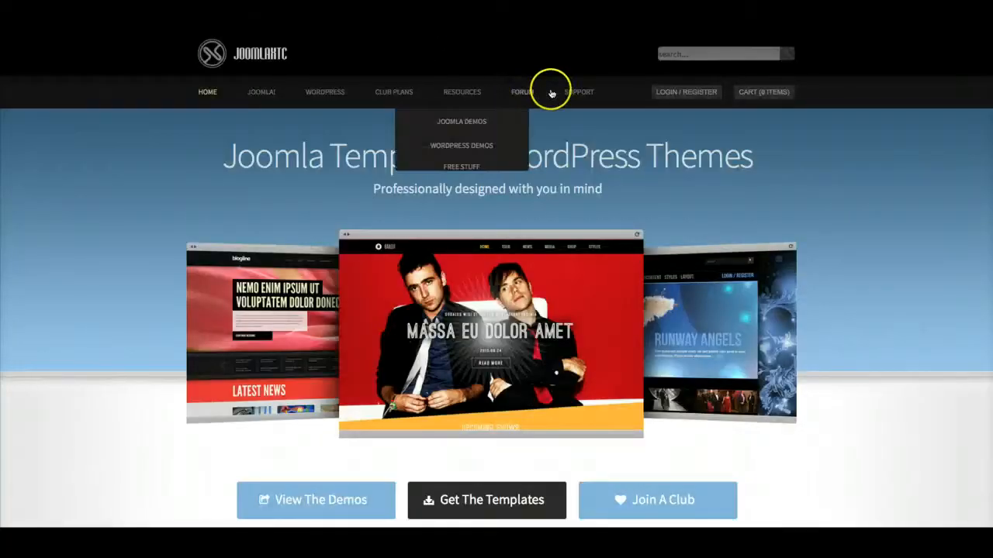
# On the JoomlaXTC website, open the Joomla documentation and its list of templates.
pyautogui.moveTo(571, 88)
pyautogui.click(573, 148)
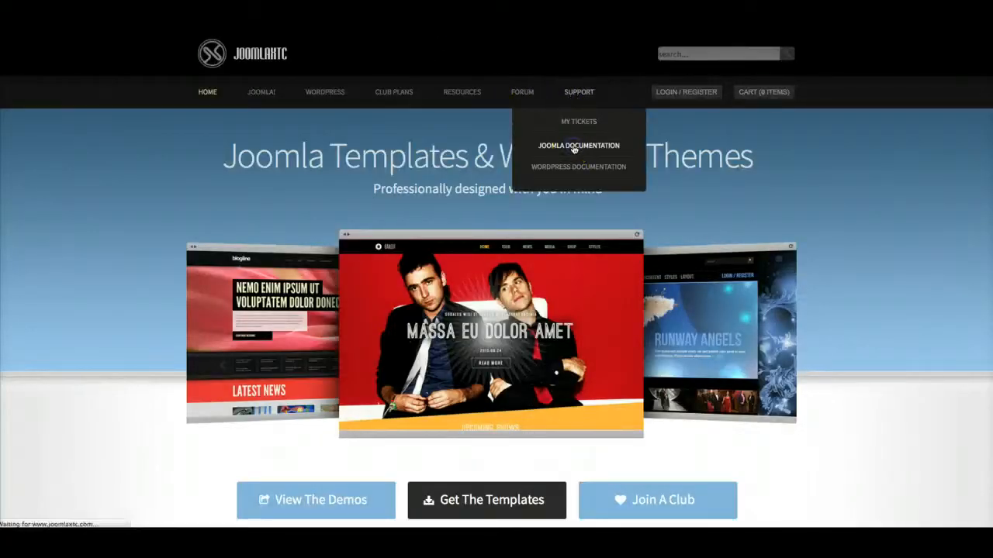
pyautogui.scroll(-1, 229, 367)
pyautogui.click(234, 370)
pyautogui.scroll(-10, 234, 370)
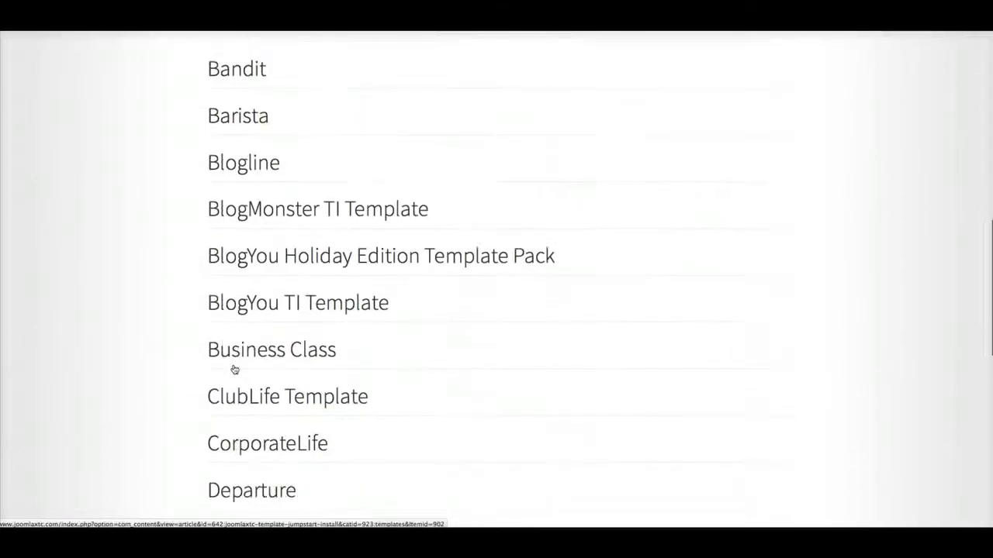
# Go to page 3 of the template documentation list and open the Tribune Times entry.
pyautogui.scroll(-4, 234, 370)
pyautogui.click(308, 342)
pyautogui.scroll(-15, 309, 350)
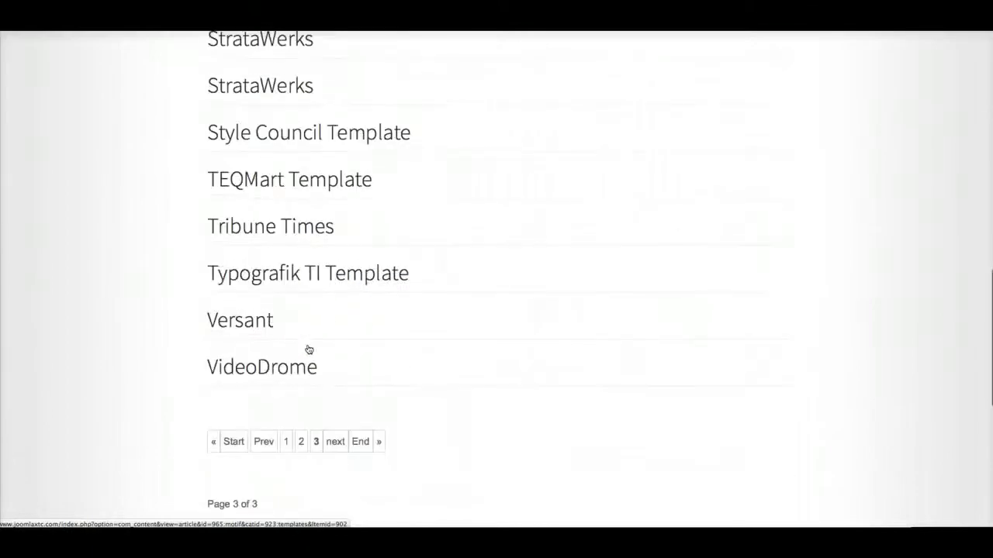
pyautogui.click(275, 244)
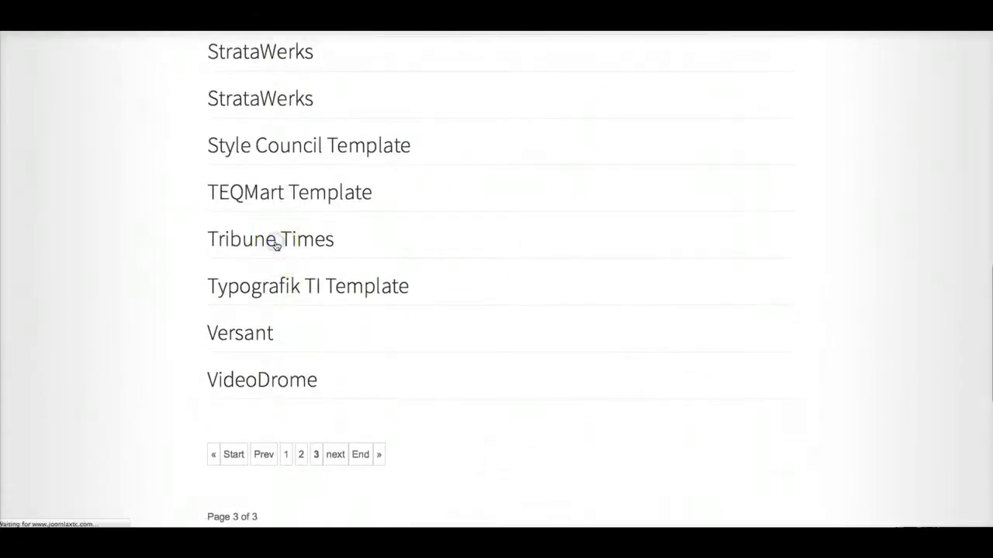
# Find the RIGHT2 - ACYMailing Module section in the Tribune Times documentation and copy its Intro Text HTML.
pyautogui.scroll(-8, 262, 314)
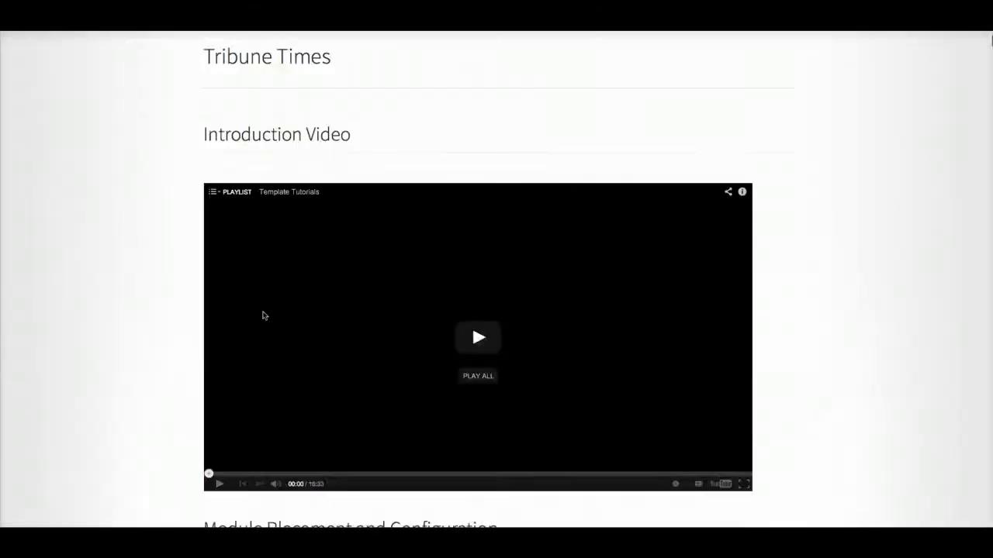
pyautogui.scroll(-20, 262, 314)
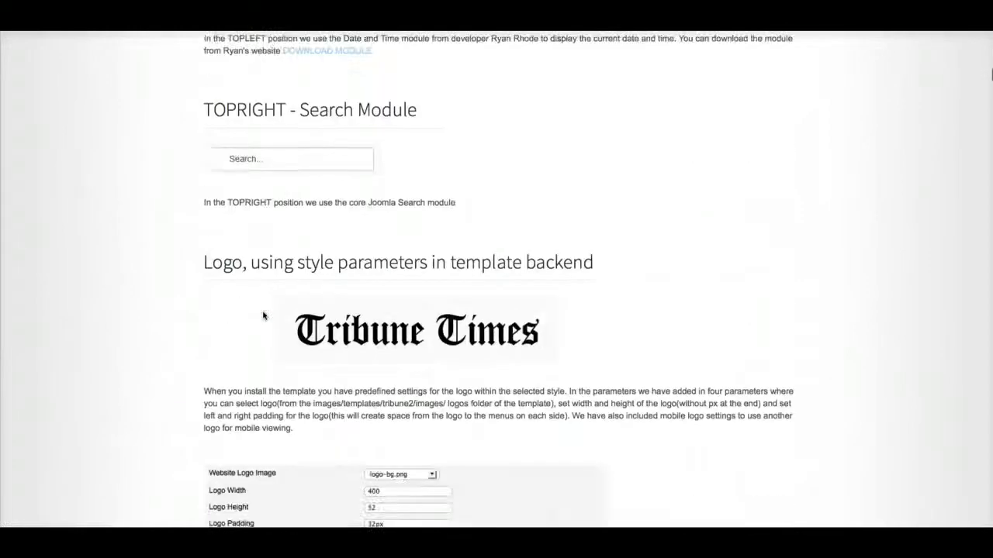
pyautogui.scroll(-20, 263, 315)
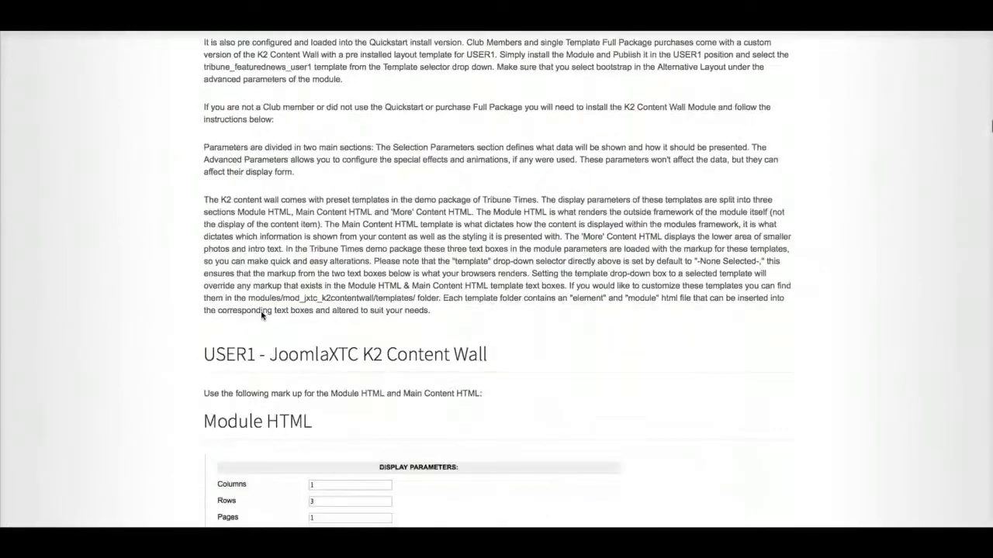
pyautogui.scroll(-20, 262, 315)
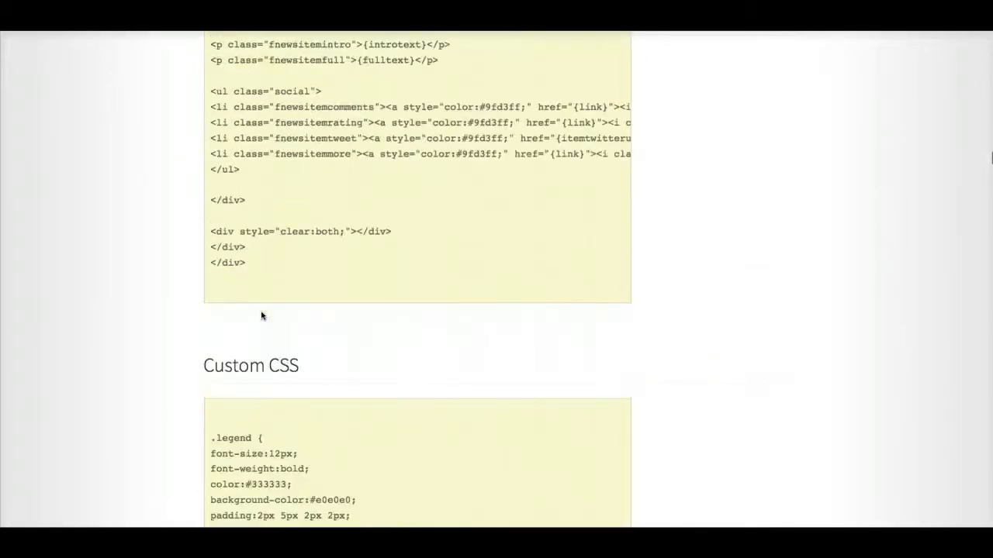
pyautogui.scroll(-20, 262, 315)
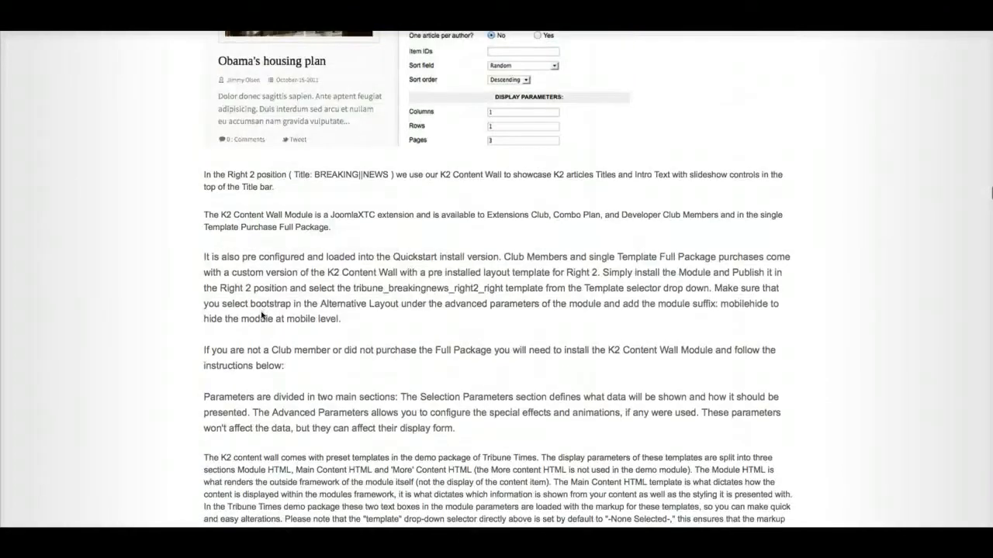
pyautogui.scroll(-20, 262, 315)
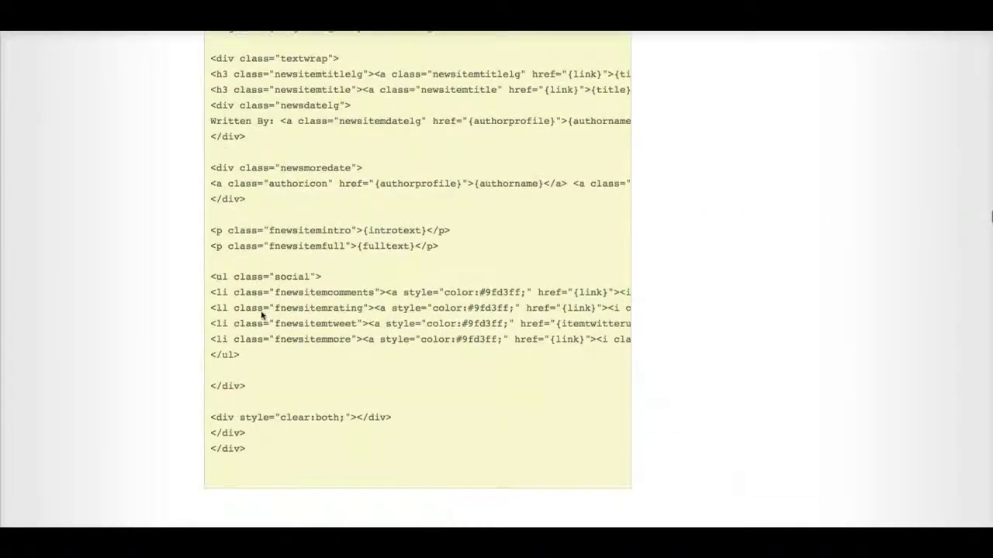
pyautogui.scroll(-15, 262, 315)
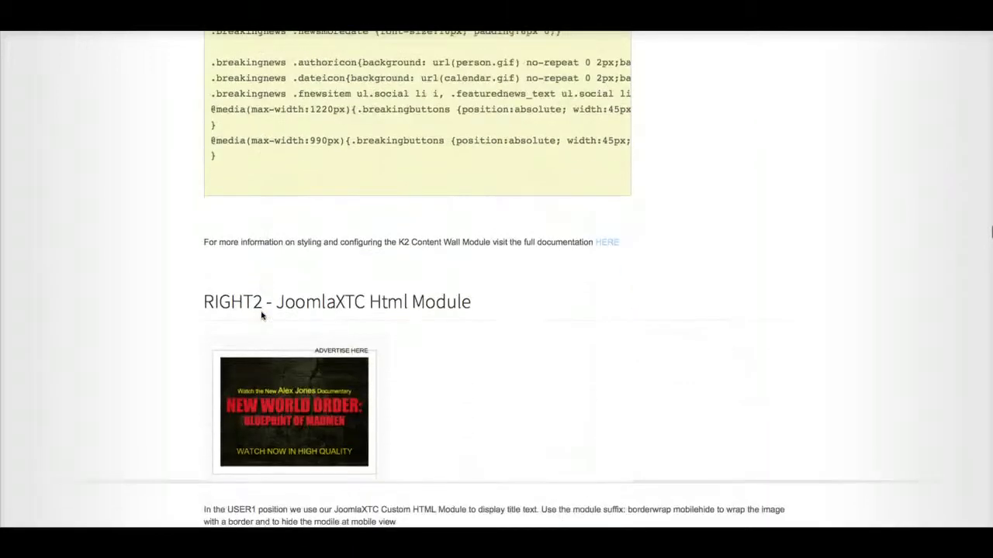
pyautogui.scroll(-8, 263, 315)
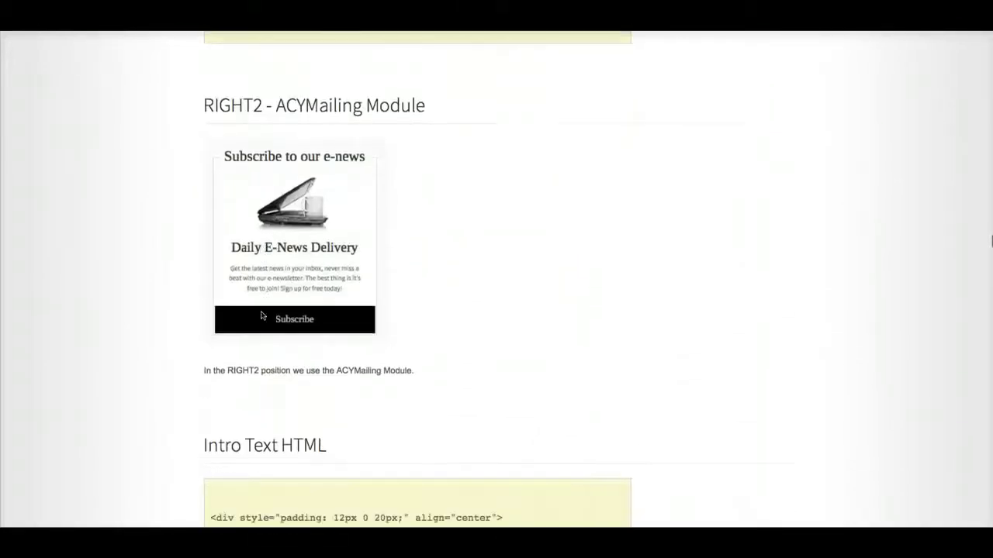
pyautogui.scroll(-3, 262, 315)
pyautogui.moveTo(230, 375); pyautogui.dragTo(204, 270)
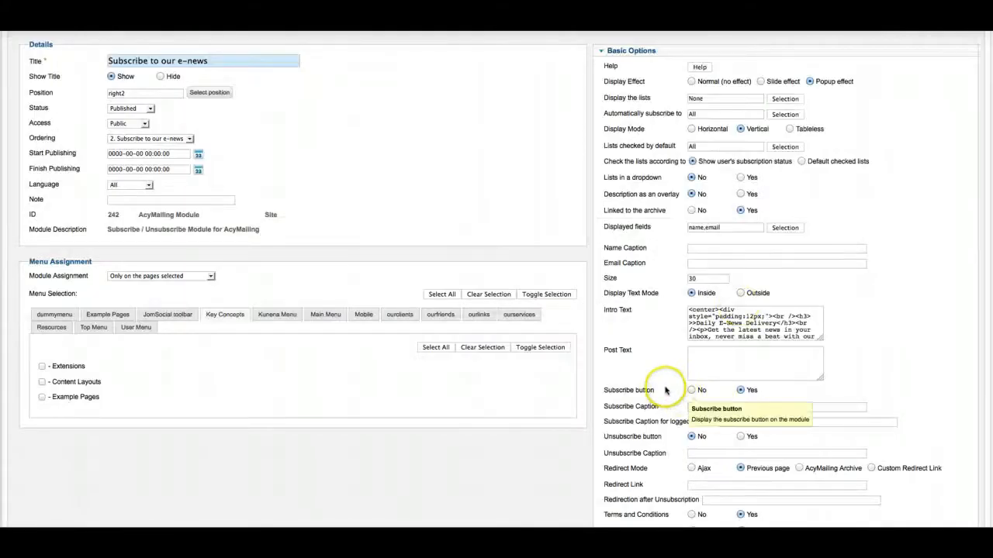
# Replace the e-news module's Intro Text for Mootools with the copied HTML, save it, and check the e-news block on the home page.
pyautogui.scroll(-5, 665, 391)
pyautogui.moveTo(699, 367); pyautogui.dragTo(760, 404)
pyautogui.press('super+v')
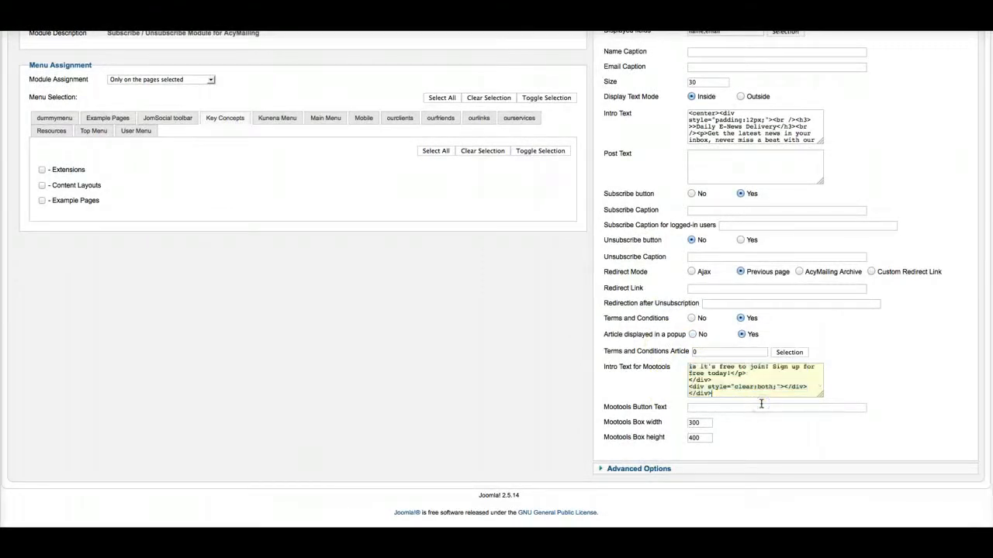
pyautogui.scroll(8, 869, 372)
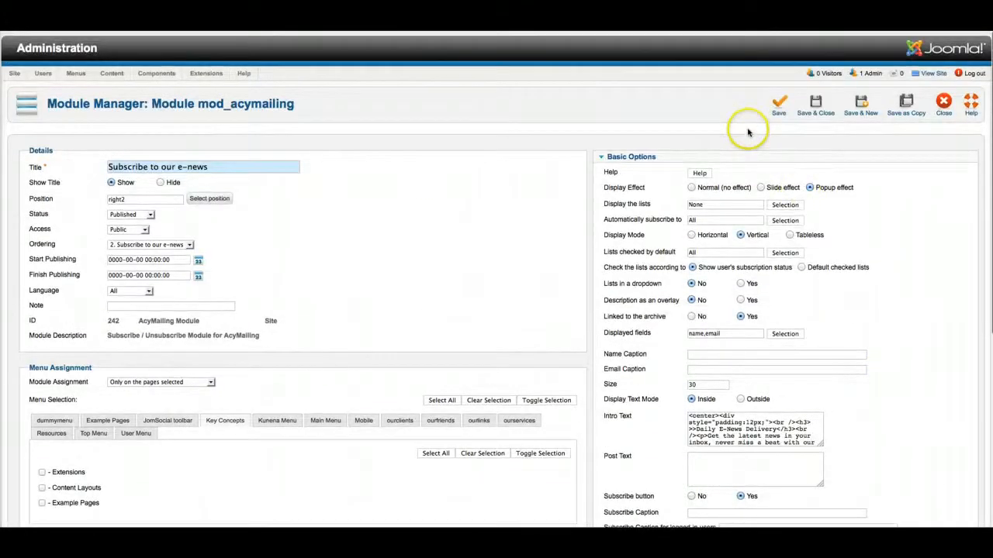
pyautogui.click(779, 114)
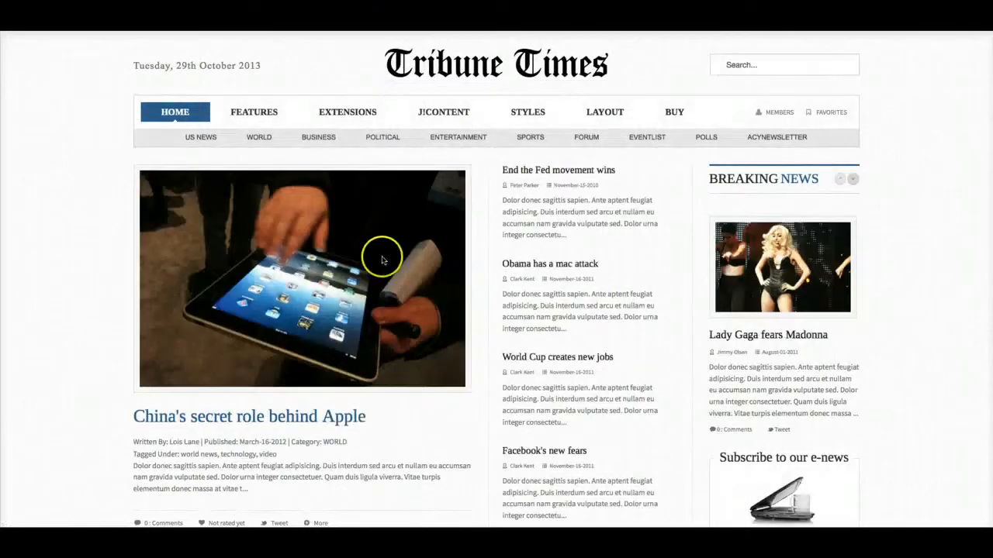
pyautogui.scroll(-3, 519, 279)
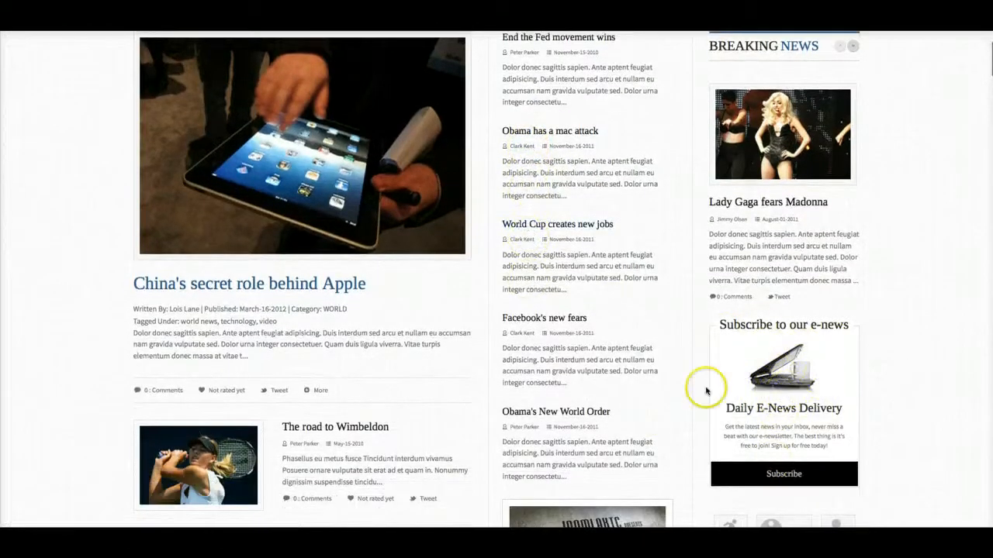
pyautogui.scroll(-4, 635, 398)
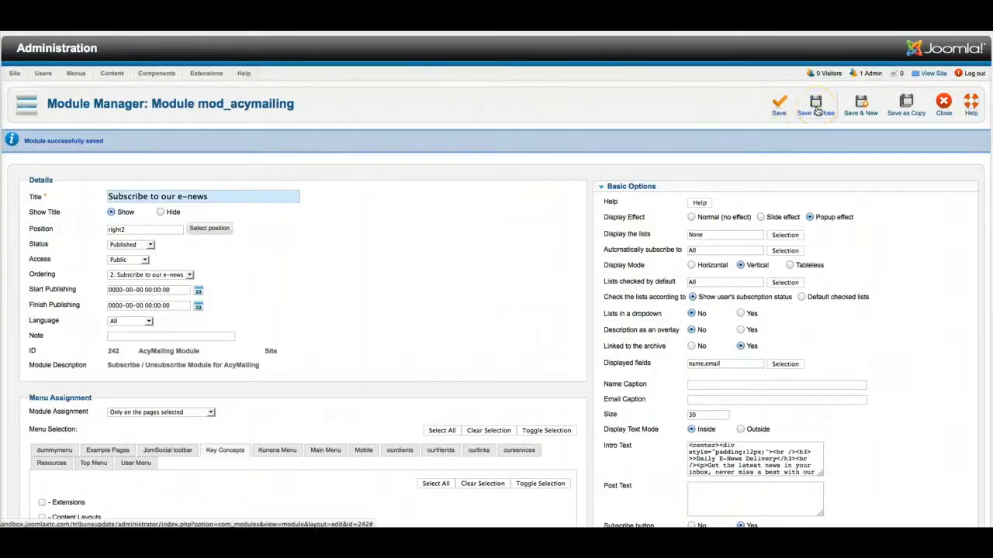
# Save and close the e-news module, filter the module list by JoomlaXTC K2 Category Wall, and open the right2 Categories module.
pyautogui.click(815, 111)
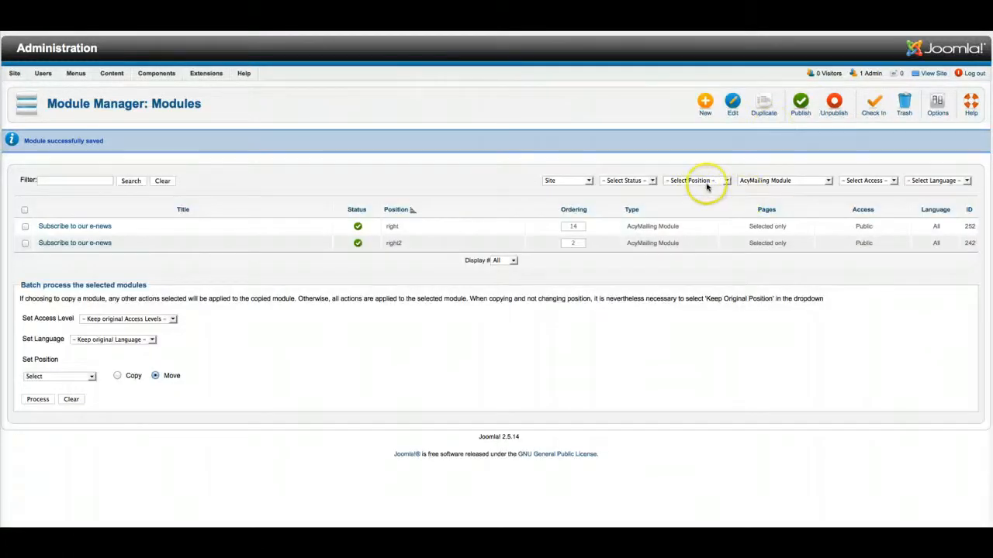
pyautogui.click(754, 182)
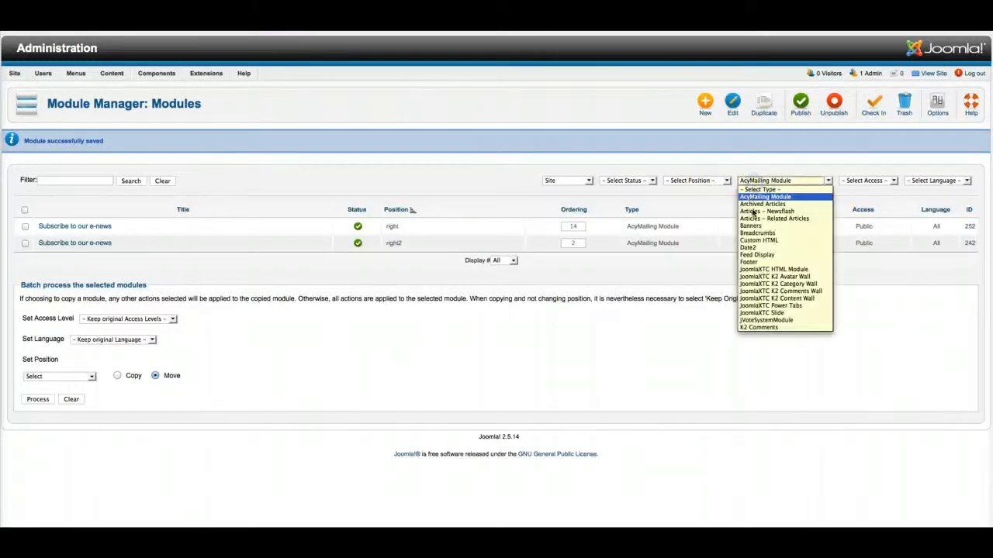
pyautogui.click(764, 284)
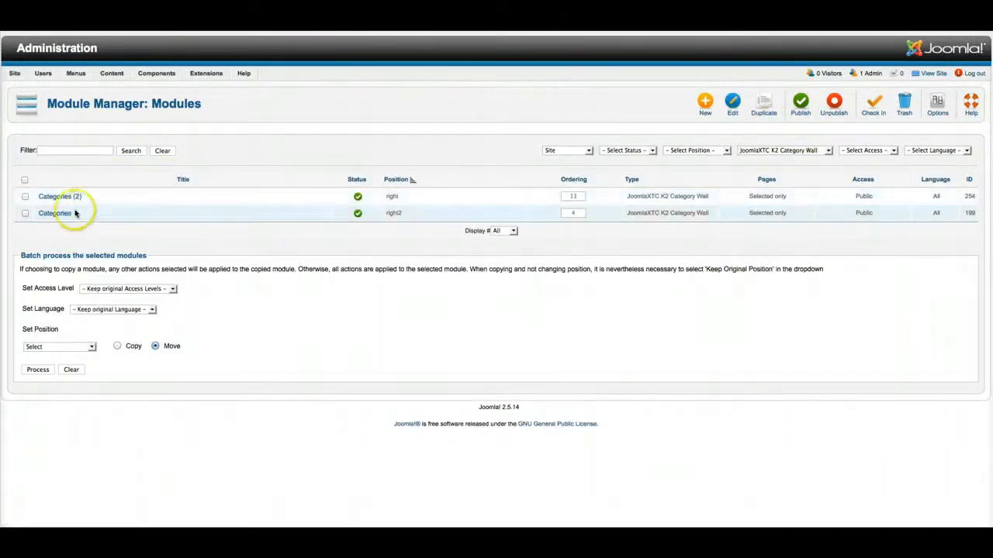
pyautogui.click(55, 214)
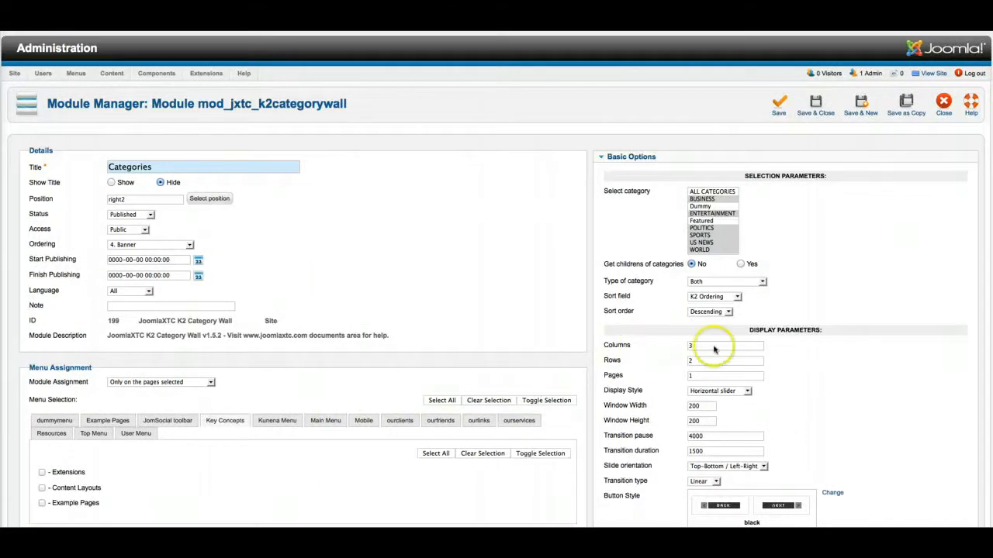
# Set the Categories module's Columns to 6 and Rows to 1.
pyautogui.click(699, 347)
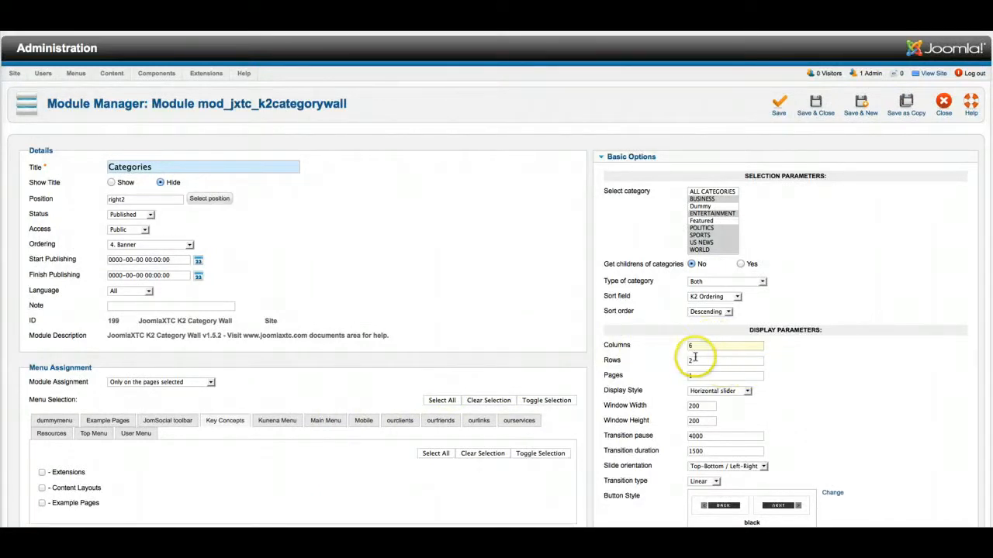
pyautogui.write('1')
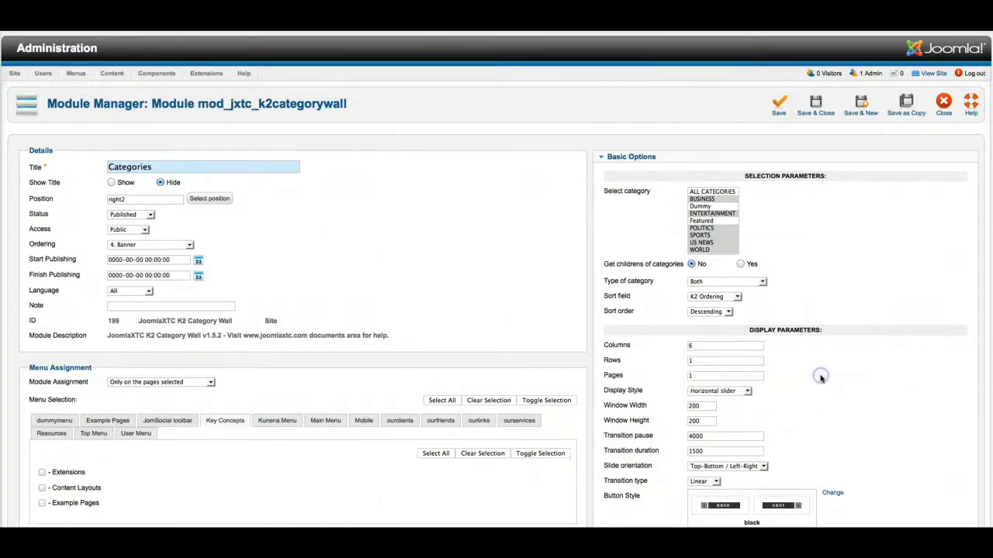
# Select the tribune_categories_right_right2 template and clear the Module HTML and Main Content HTML template boxes.
pyautogui.scroll(-10, 821, 378)
pyautogui.click(718, 121)
pyautogui.click(717, 125)
pyautogui.click(721, 119)
pyautogui.click(716, 163)
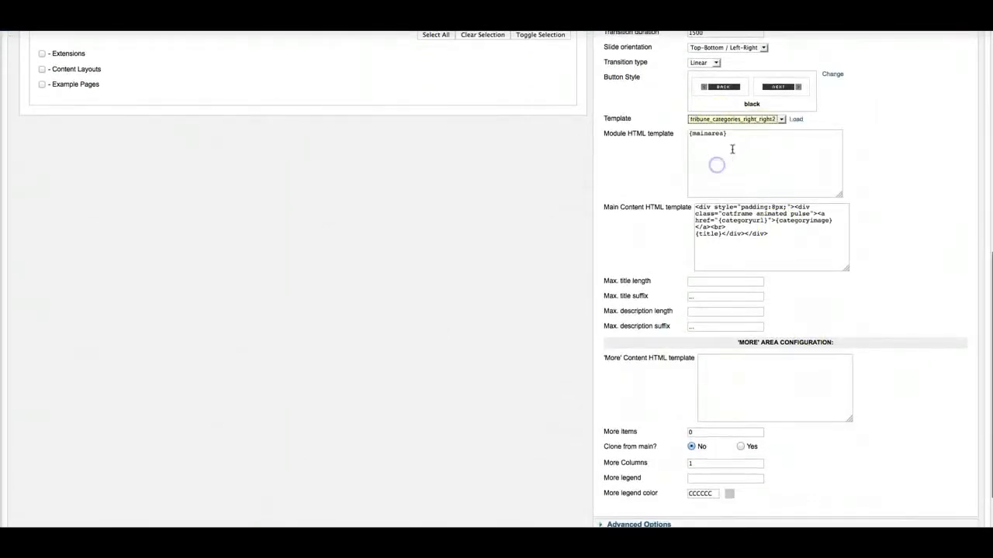
pyautogui.moveTo(768, 233); pyautogui.dragTo(687, 204)
pyautogui.press('BackSpace')
# Set the Categories module's Alternative Layout to float and its Module Class Suffix to categories-desktop, and save the module.
pyautogui.scroll(-2, 846, 301)
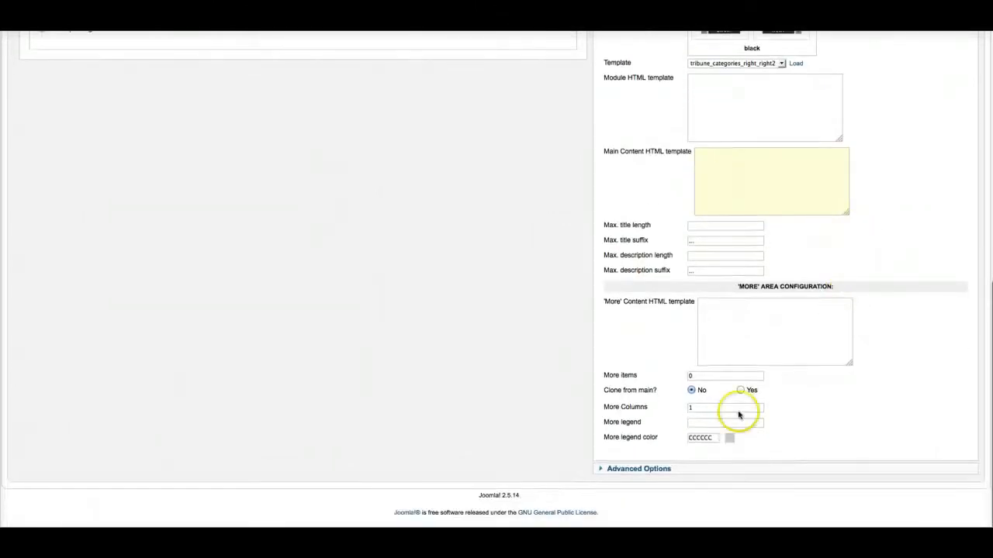
pyautogui.click(639, 470)
pyautogui.scroll(-5, 630, 415)
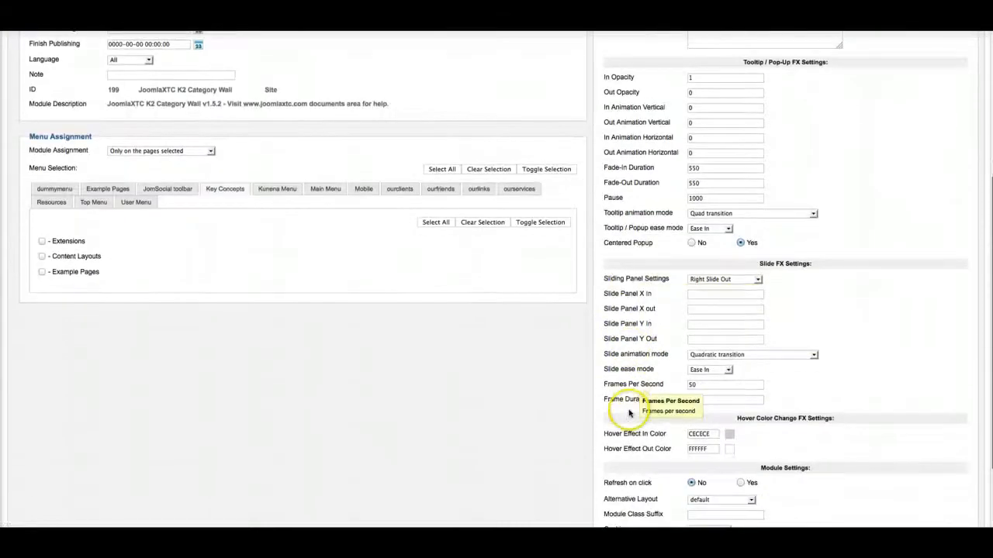
pyautogui.click(705, 408)
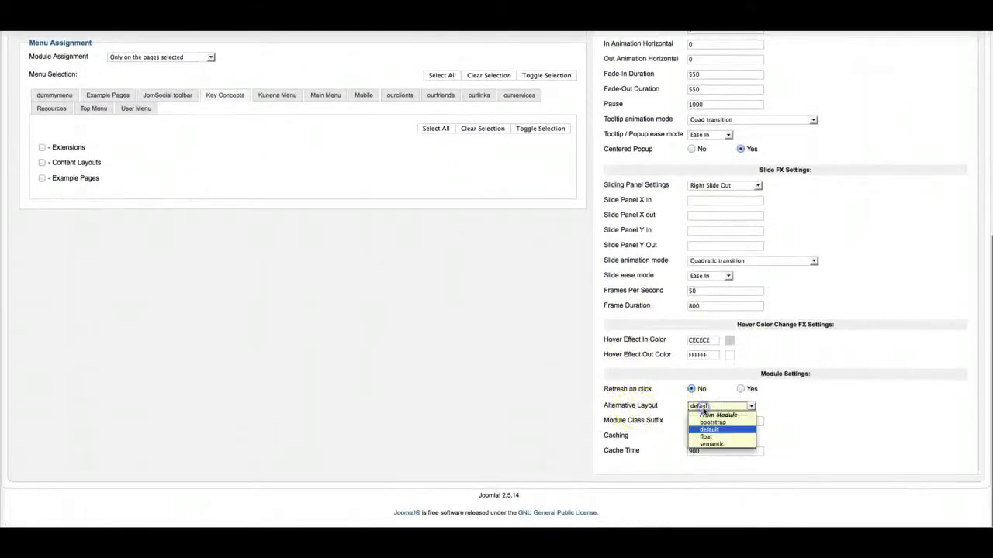
pyautogui.click(701, 413)
pyautogui.click(708, 406)
pyautogui.click(706, 437)
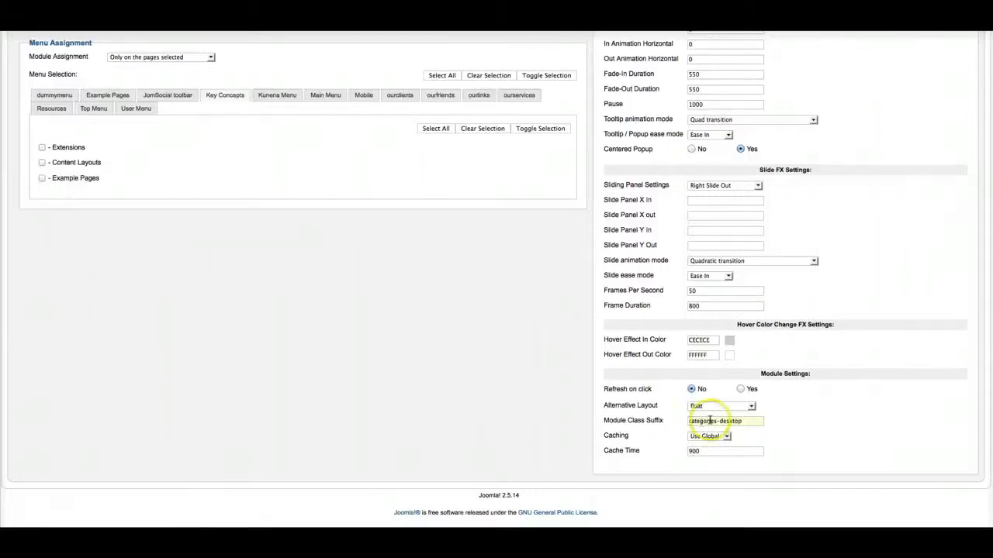
pyautogui.scroll(5, 882, 333)
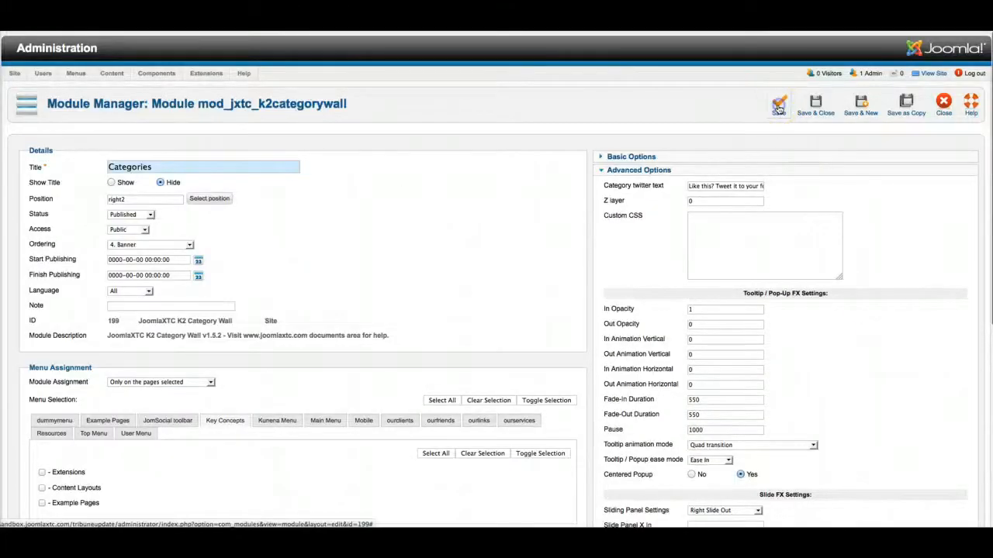
pyautogui.click(779, 107)
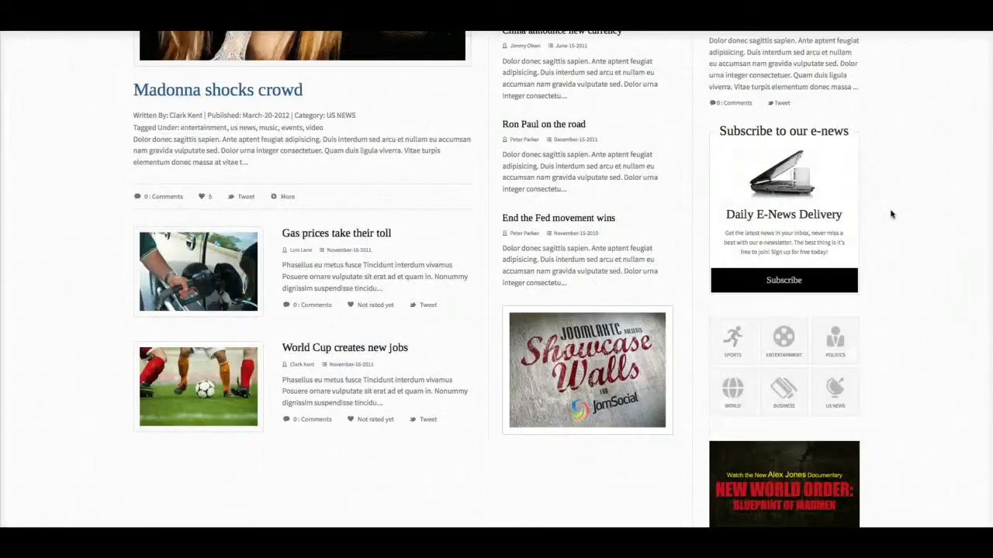
# Examine the home page's right column, including the category icons and the banner, down to the Latest News heading.
pyautogui.scroll(-3, 913, 357)
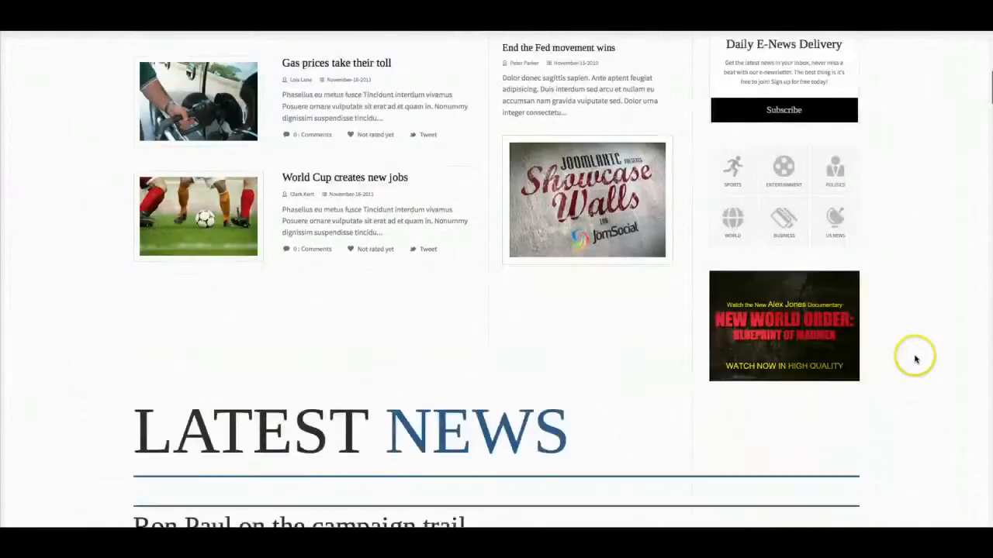
pyautogui.scroll(5, 914, 359)
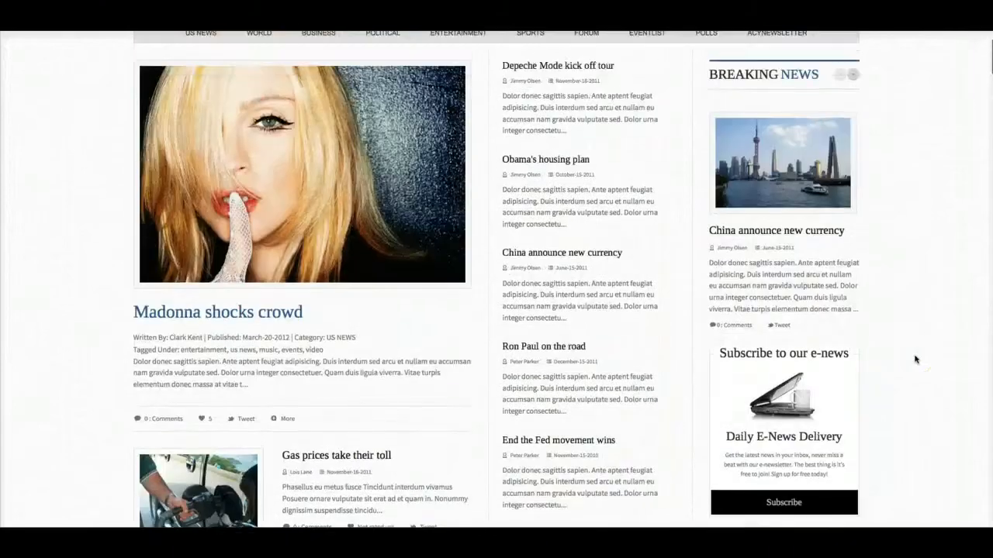
pyautogui.scroll(-3, 915, 359)
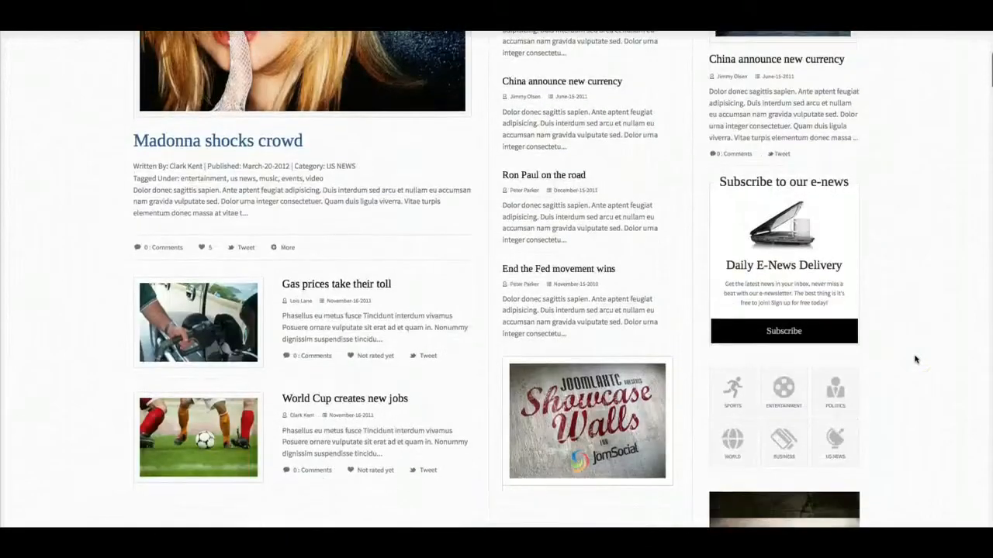
pyautogui.scroll(-1, 915, 359)
pyautogui.scroll(-1, 915, 359)
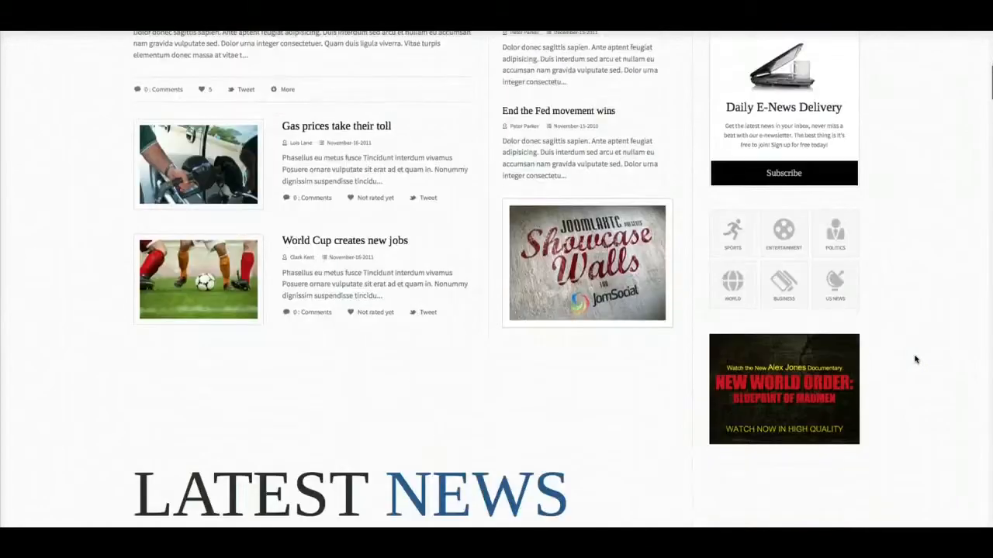
pyautogui.scroll(1, 915, 359)
pyautogui.scroll(-3, 915, 359)
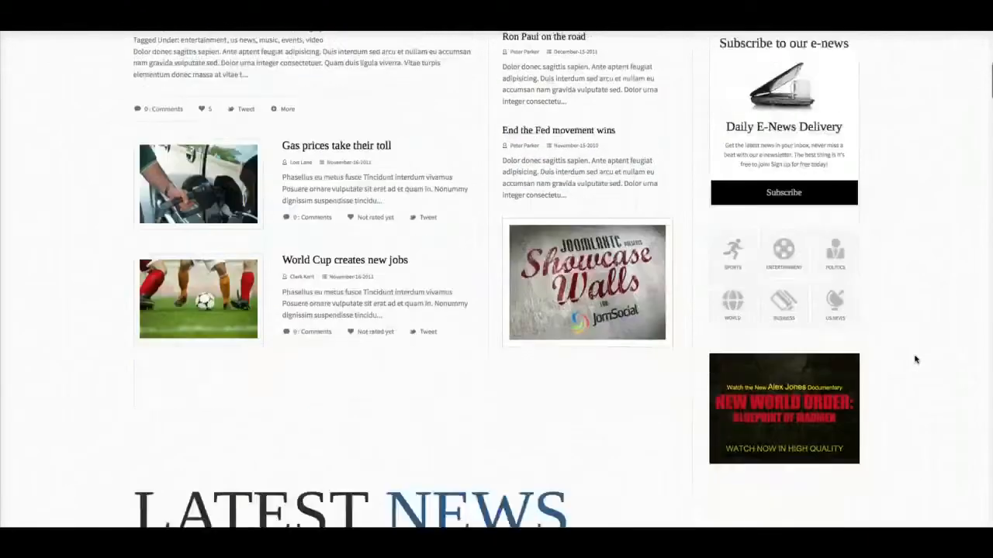
pyautogui.scroll(-1, 350, 321)
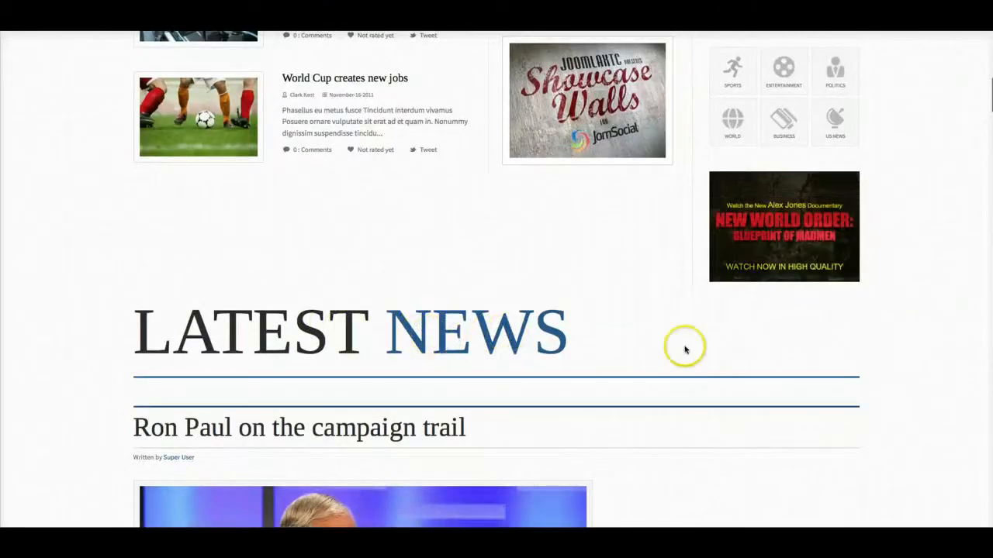
pyautogui.scroll(2, 677, 349)
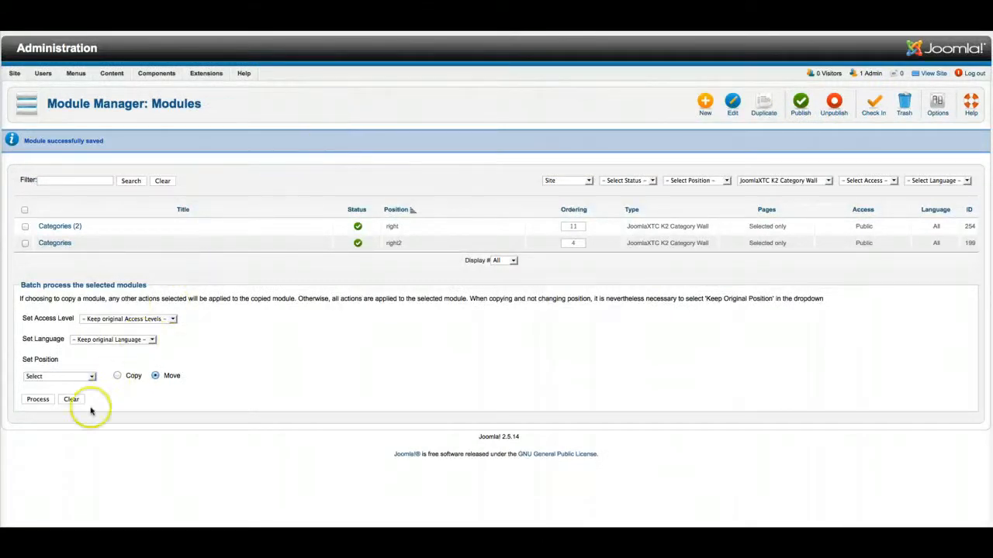
# Clear the module type filter and filter the module list by the newsflash position.
pyautogui.click(765, 180)
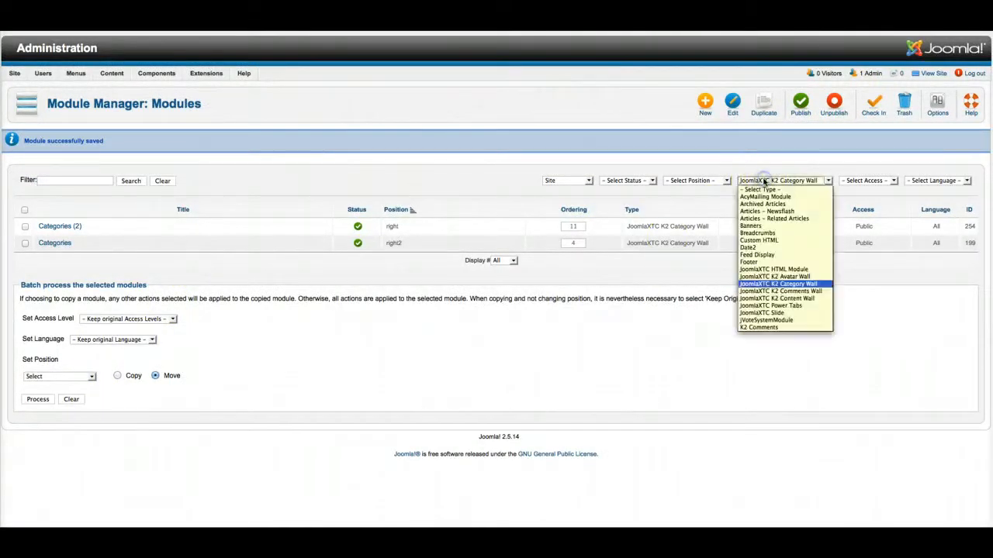
pyautogui.click(760, 190)
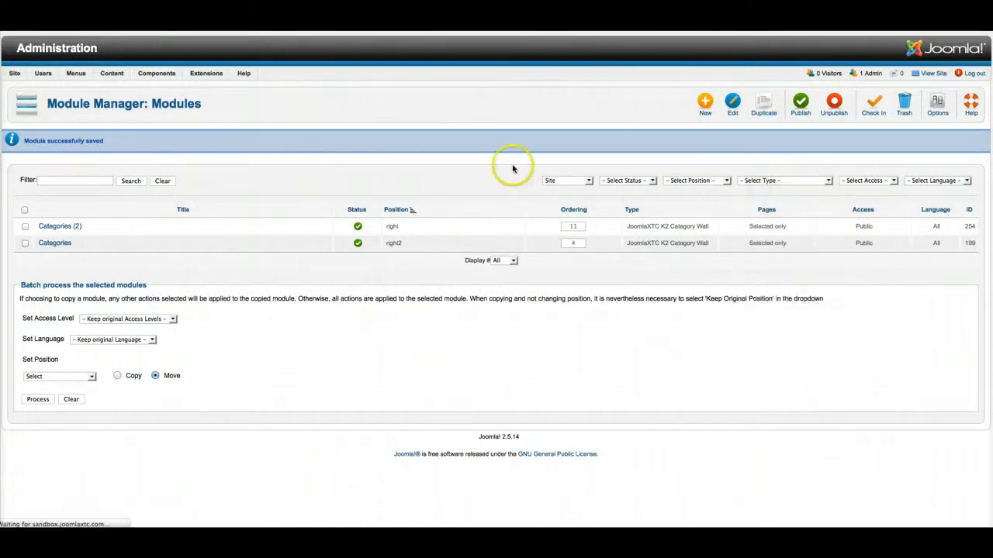
pyautogui.click(675, 152)
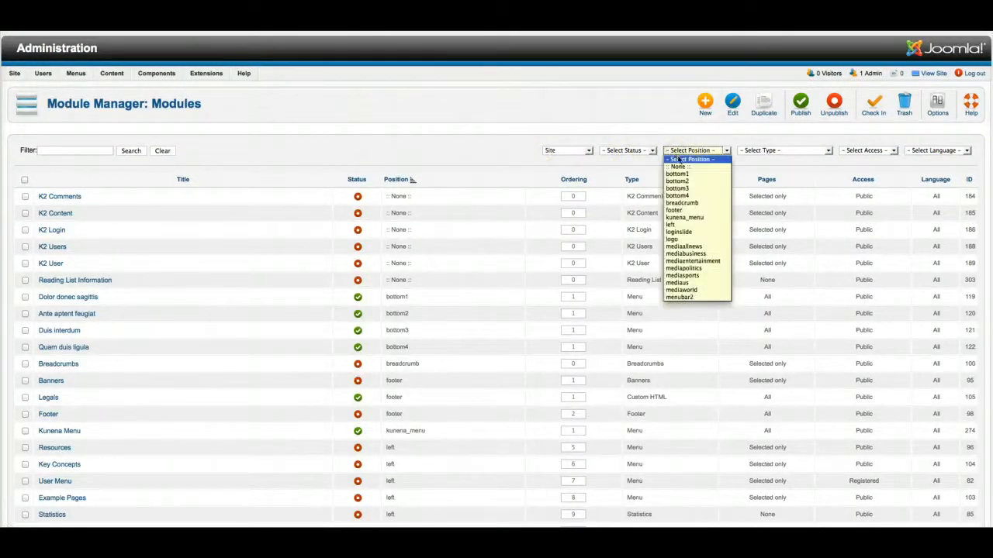
pyautogui.scroll(-1, 689, 234)
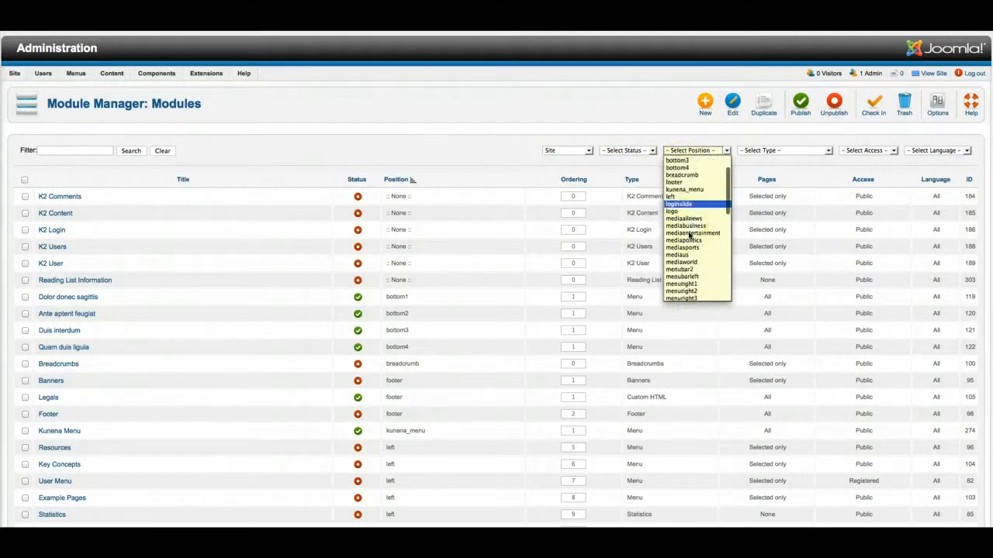
pyautogui.scroll(-3, 688, 234)
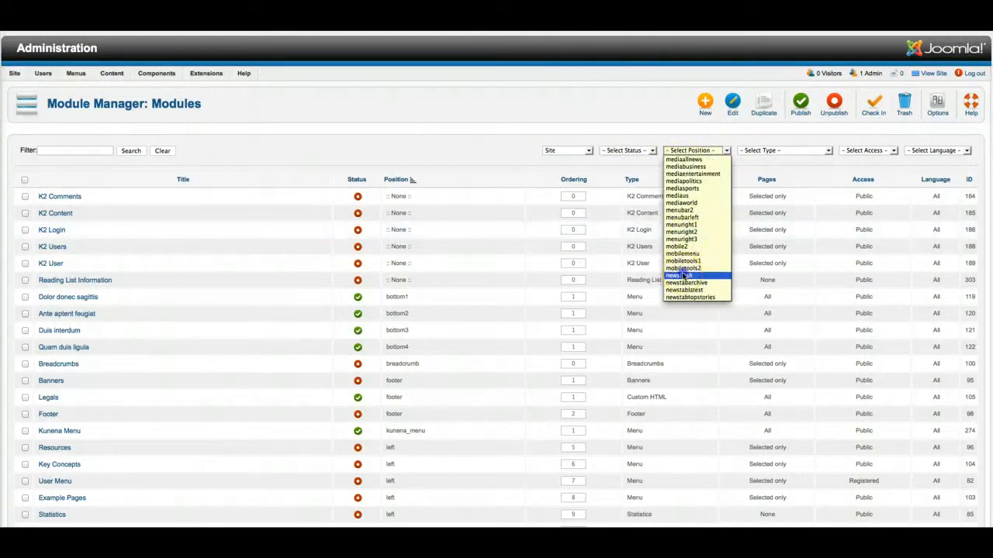
pyautogui.click(683, 275)
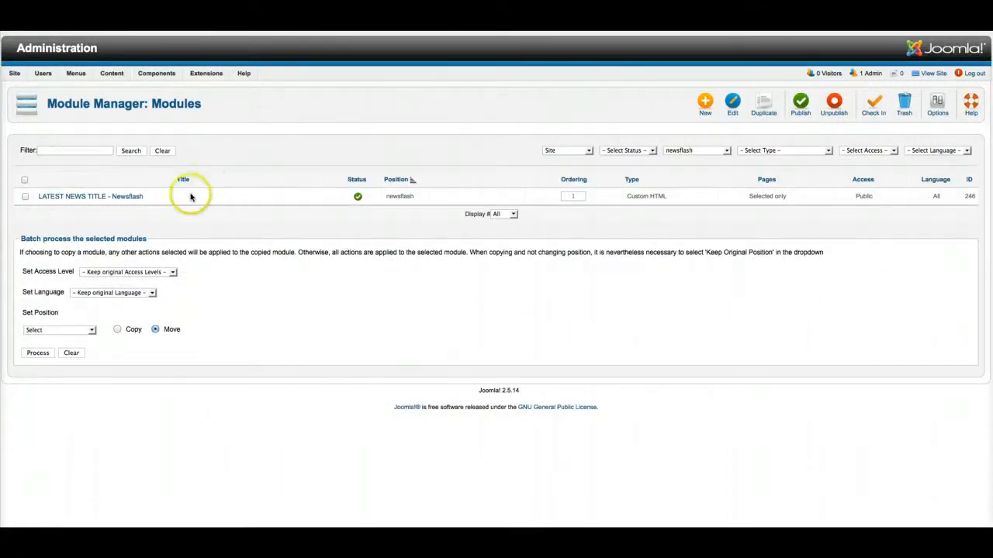
# Open the LATEST NEWS TITLE - Newsflash module and display the HTML source of its custom output.
pyautogui.click(118, 198)
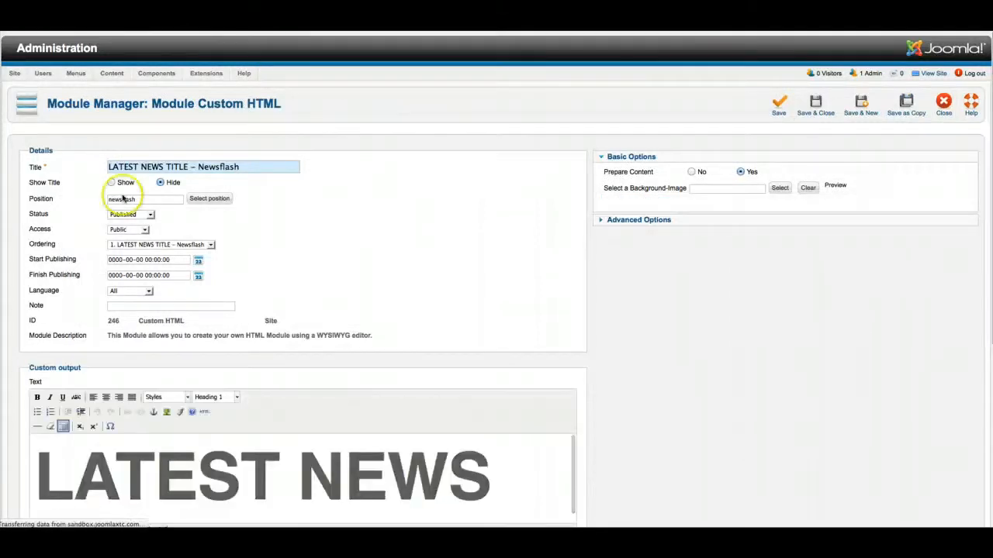
pyautogui.scroll(-2, 327, 213)
pyautogui.scroll(-5, 327, 215)
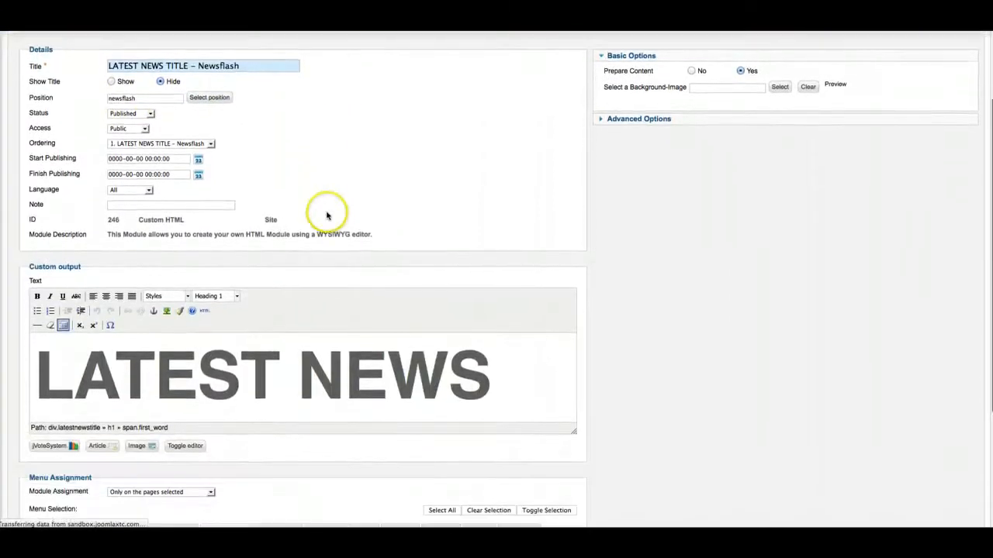
pyautogui.click(205, 312)
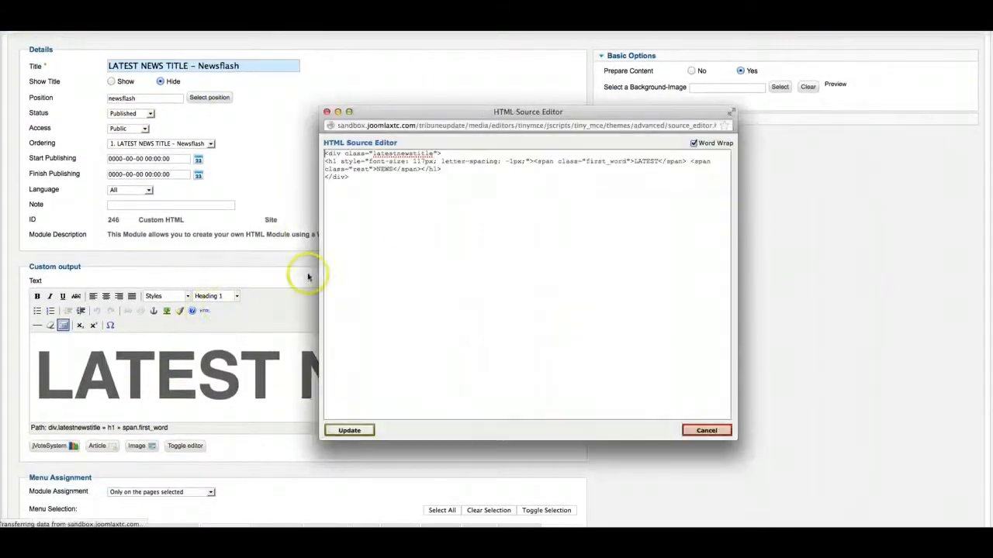
# Switch to the template documentation and copy the LATEST NEWS title markup from the USER1 - JoomlaXTC Html Module section.
pyautogui.moveTo(500, 105); pyautogui.dragTo(430, 183)
pyautogui.click(296, 227)
pyautogui.click(512, 220)
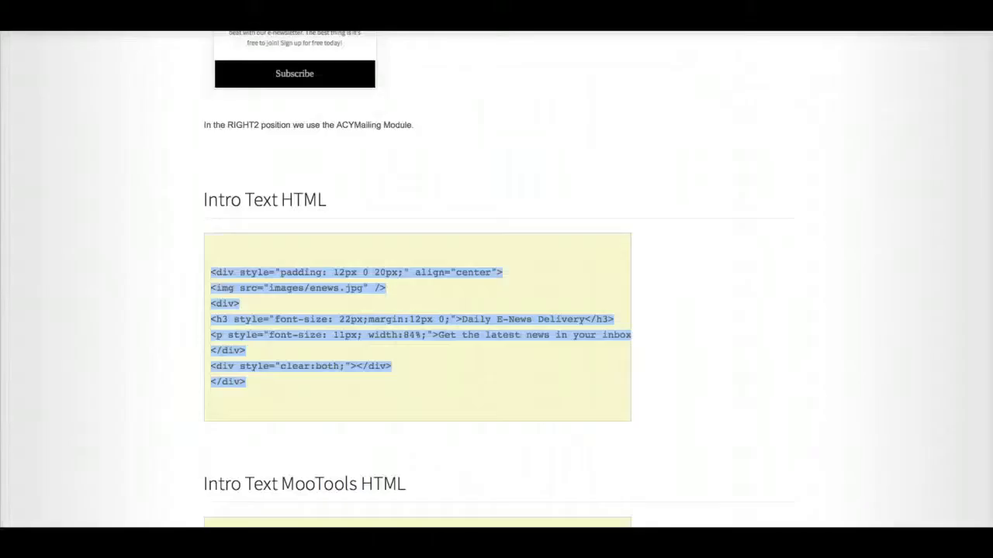
pyautogui.click(296, 178)
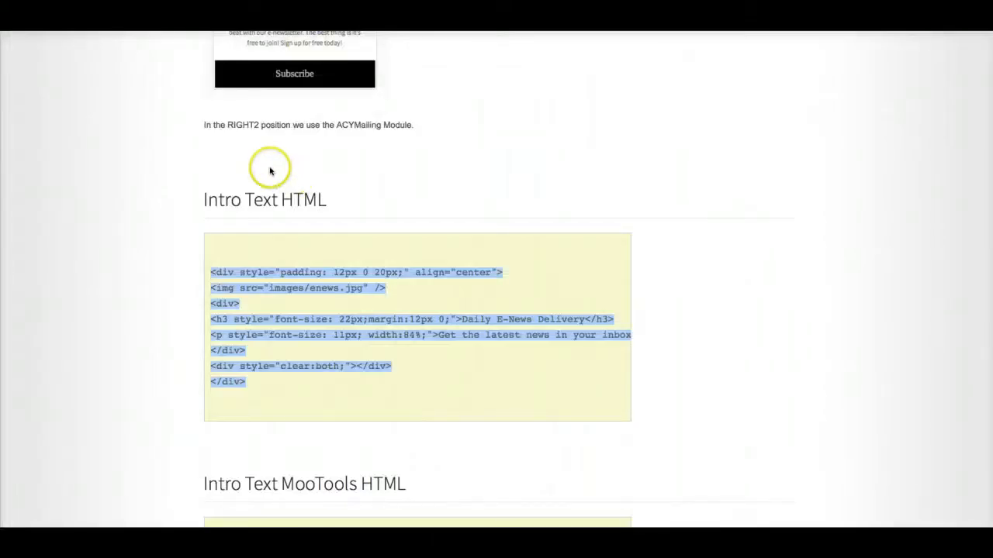
pyautogui.scroll(3, 237, 163)
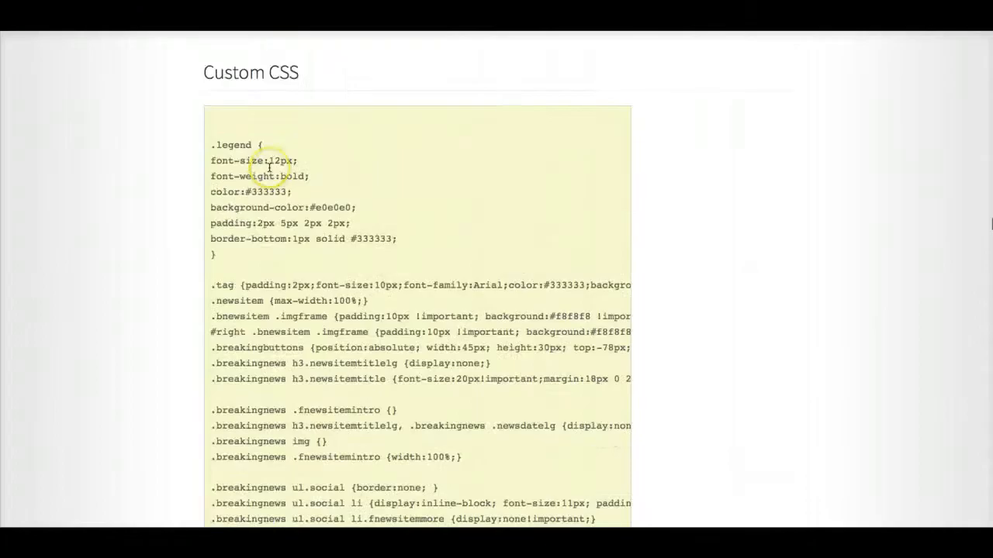
pyautogui.scroll(20, 269, 167)
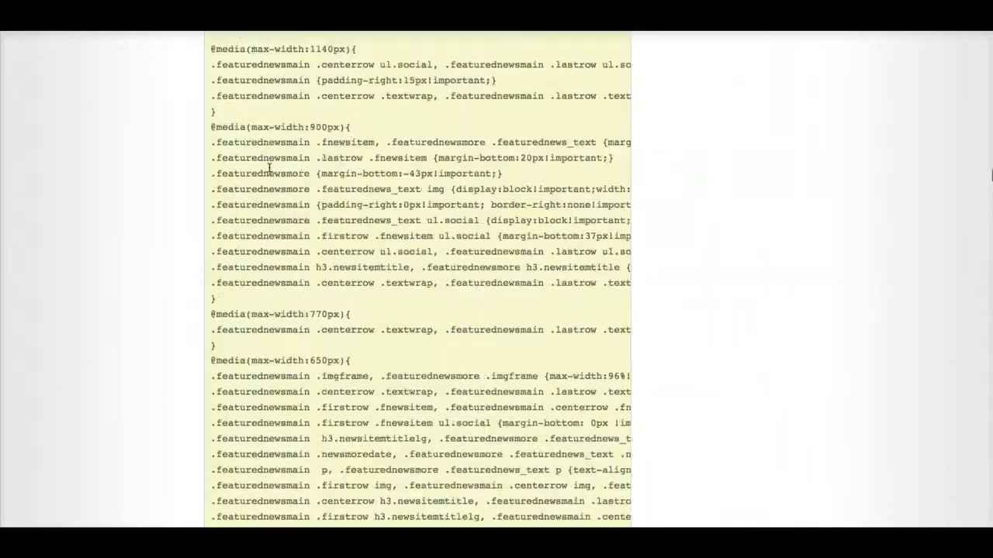
pyautogui.scroll(20, 269, 167)
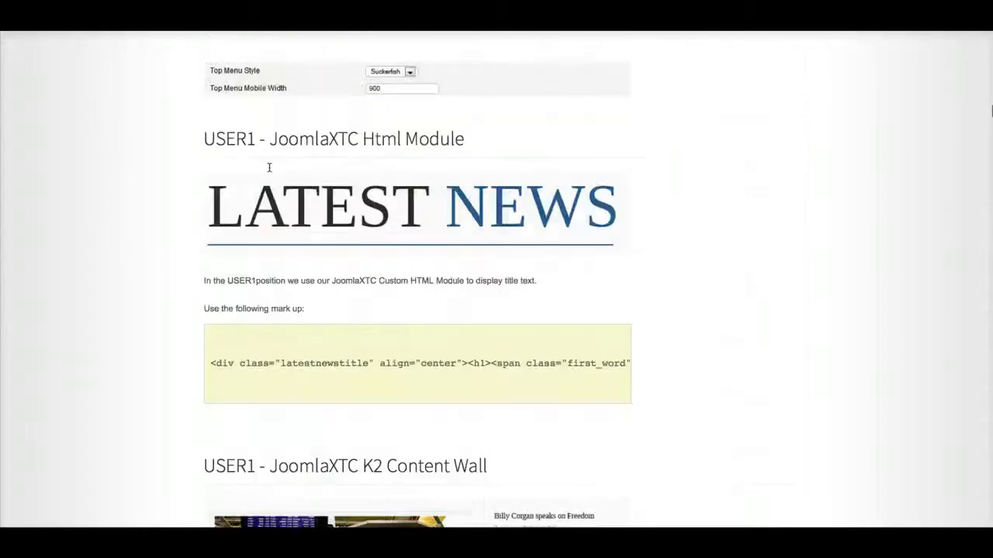
pyautogui.scroll(-3, 269, 167)
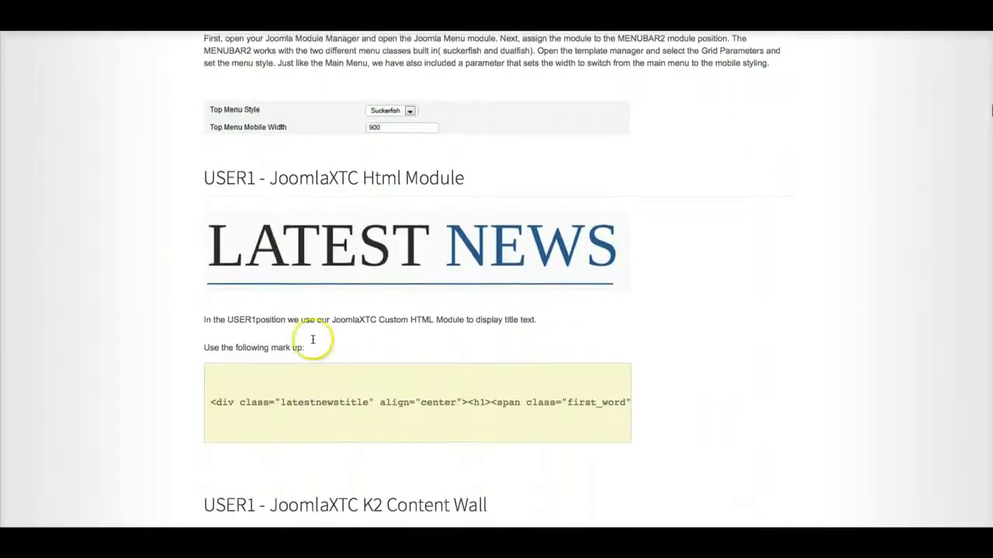
pyautogui.tripleClick(231, 403)
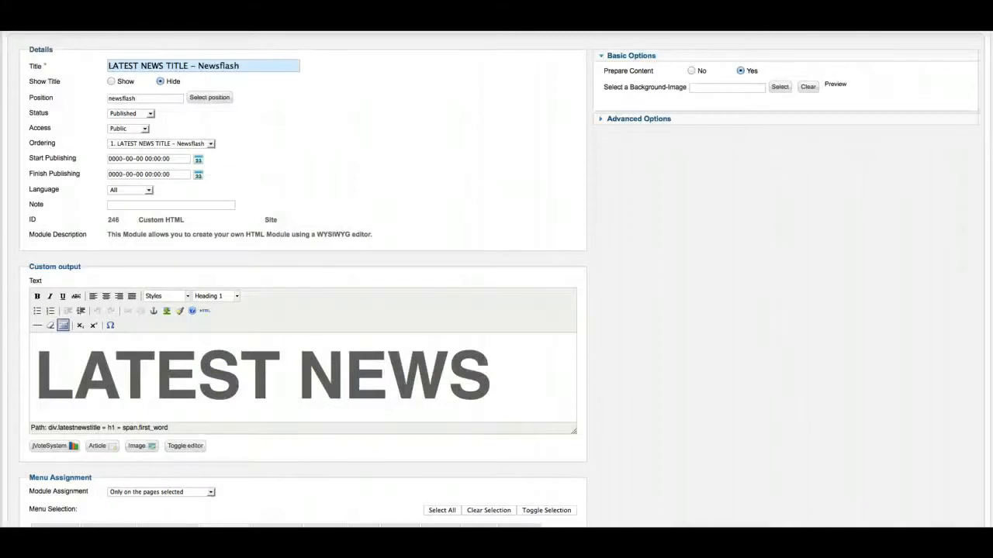
# Replace the Newsflash module's entire HTML source with the copied centre-aligned latestnewstitle markup for LATEST NEWS and update the custom output.
pyautogui.click(204, 311)
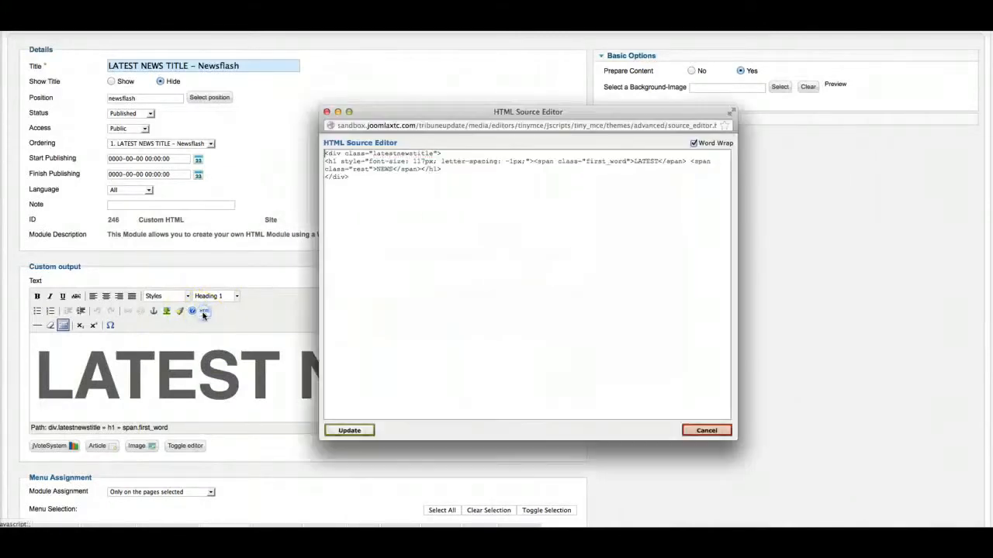
pyautogui.hotkey('ctrl', 'a')
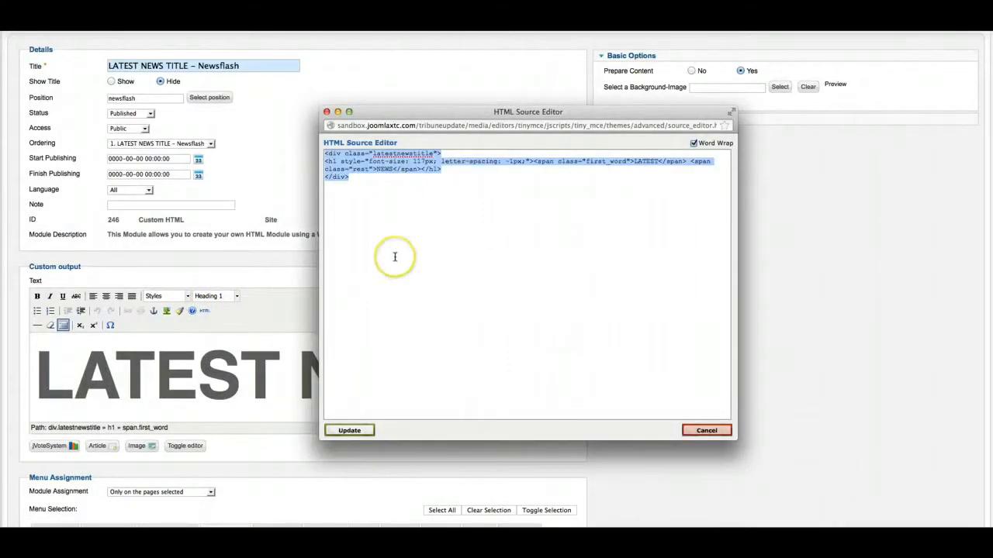
pyautogui.write('<div class="latestnewstitle" align="center"><h1><span class="first_word">LATEST</span> <span class="rest">NEWS</span></h1></div>')
pyautogui.click(351, 431)
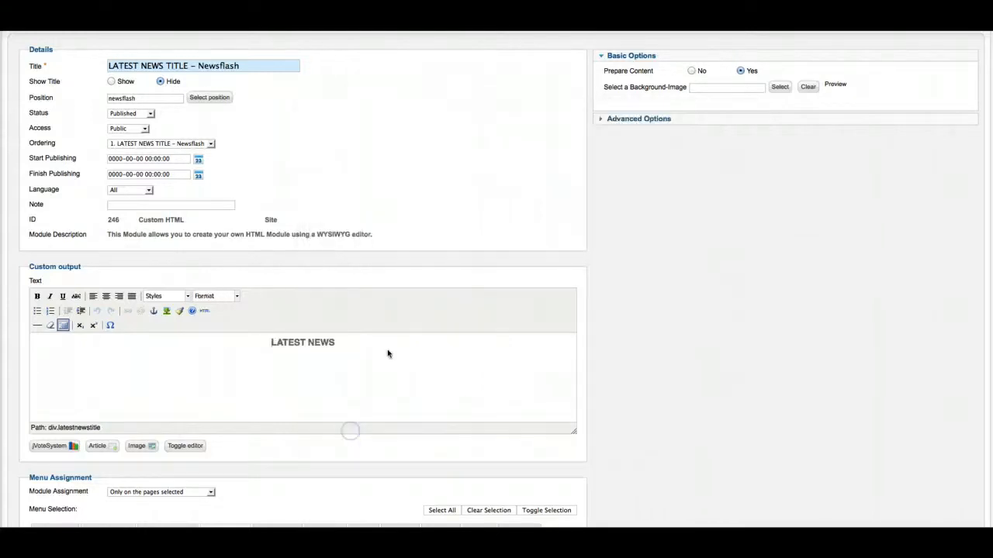
# Save the LATEST NEWS TITLE - Newsflash module, reassign it to the user1 position, and save it again.
pyautogui.scroll(3, 388, 352)
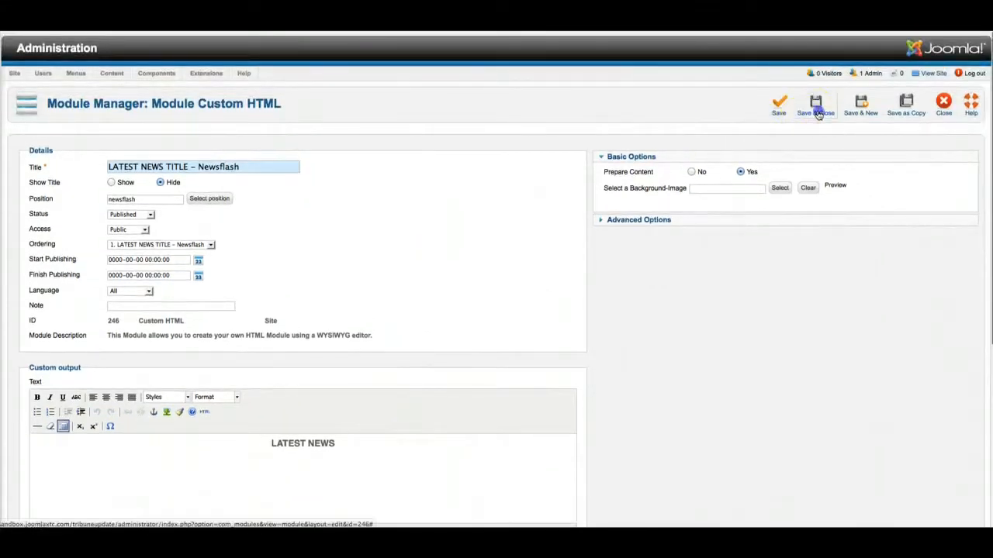
pyautogui.click(818, 115)
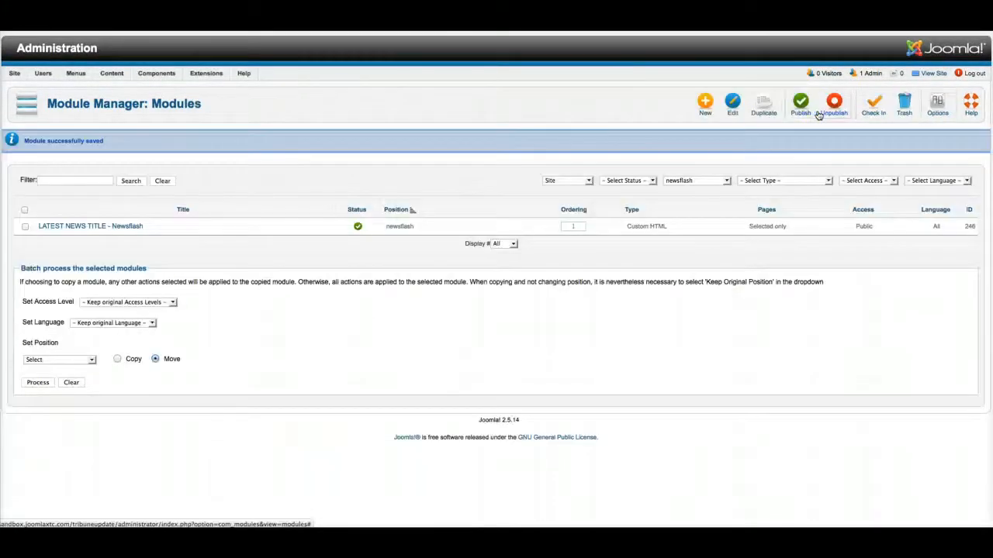
pyautogui.click(121, 226)
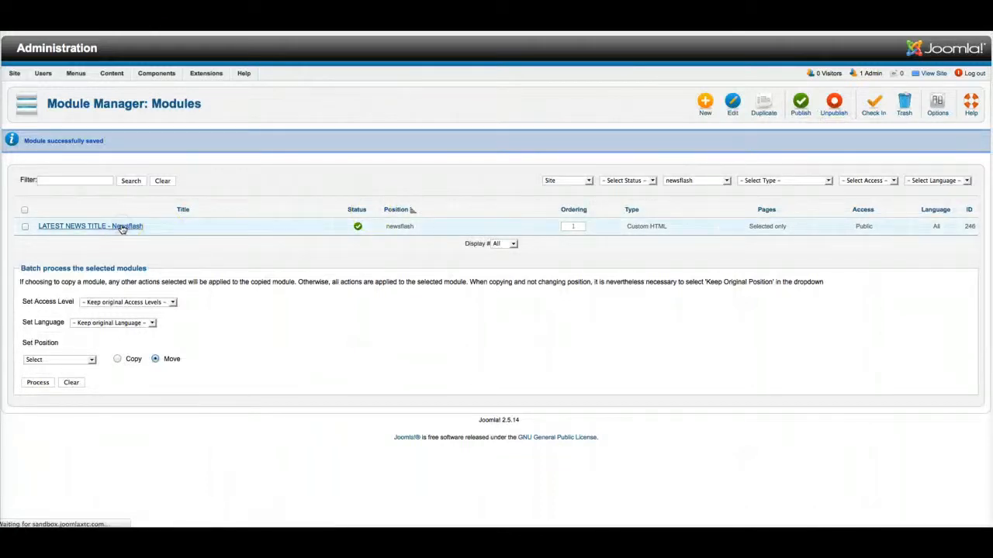
pyautogui.moveTo(137, 199); pyautogui.dragTo(100, 198)
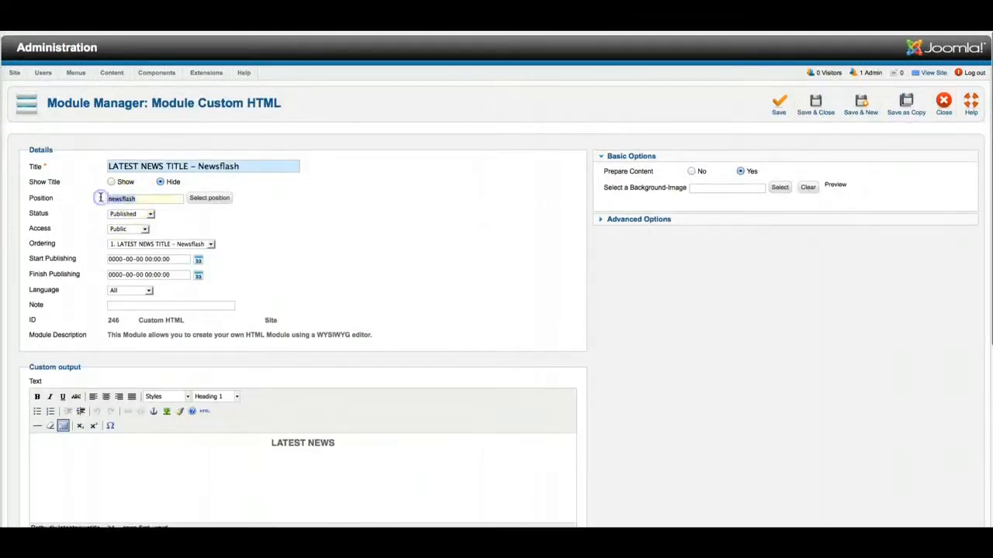
pyautogui.write('user1')
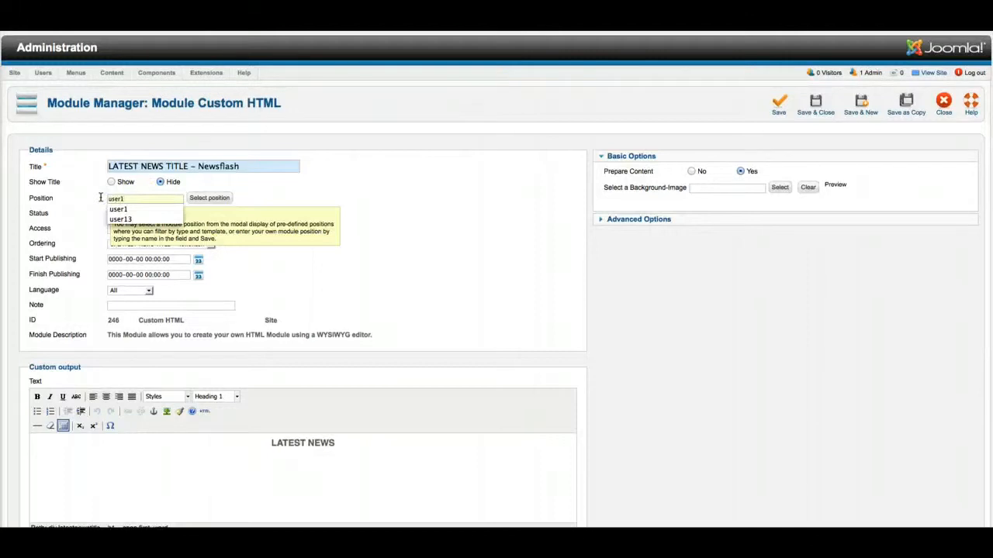
pyautogui.click(742, 244)
pyautogui.click(814, 104)
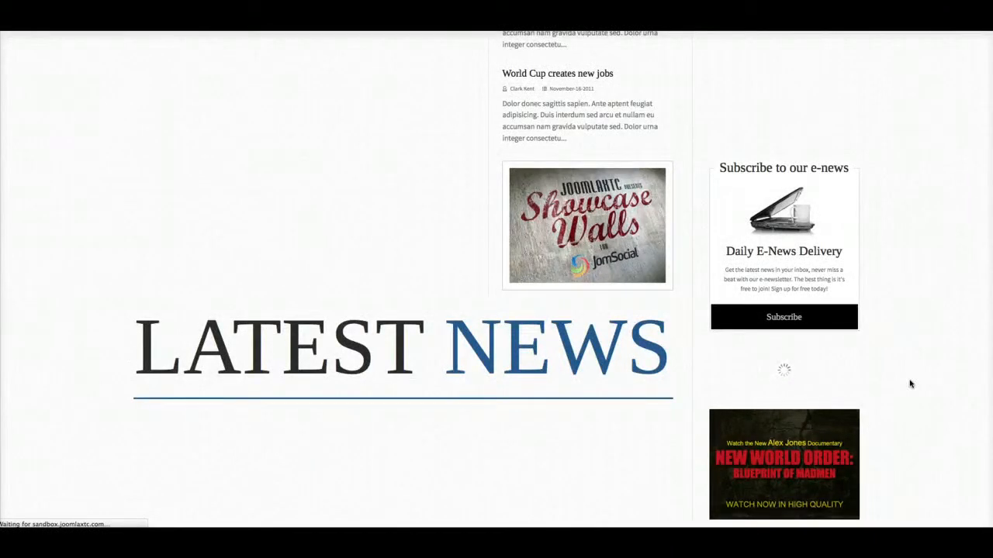
# Filter the modules by position user1 and save their ordering with LATEST NEWS TITLE - Newsflash as 2 and Featured News as 3.
pyautogui.hotkey('ctrl', 'Tab')
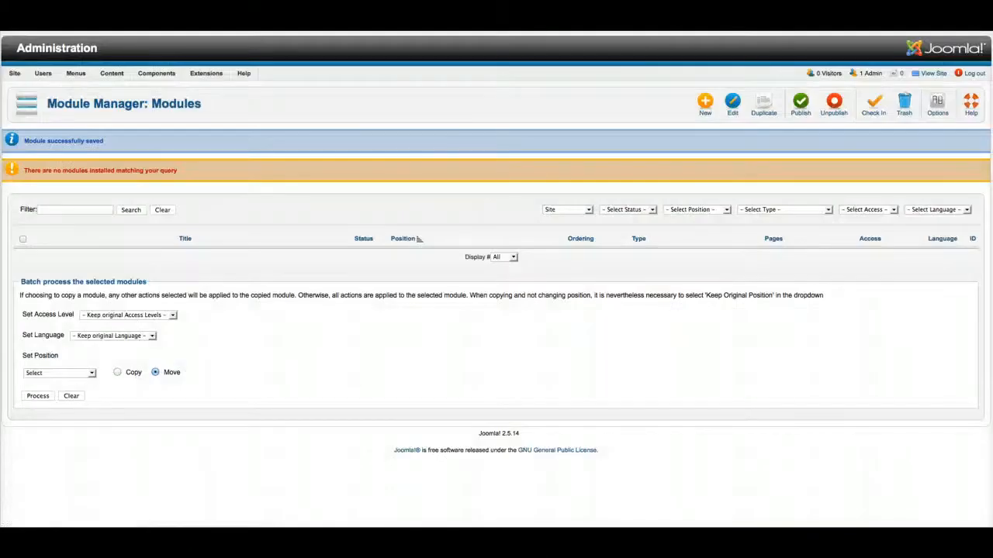
pyautogui.click(762, 209)
pyautogui.click(700, 210)
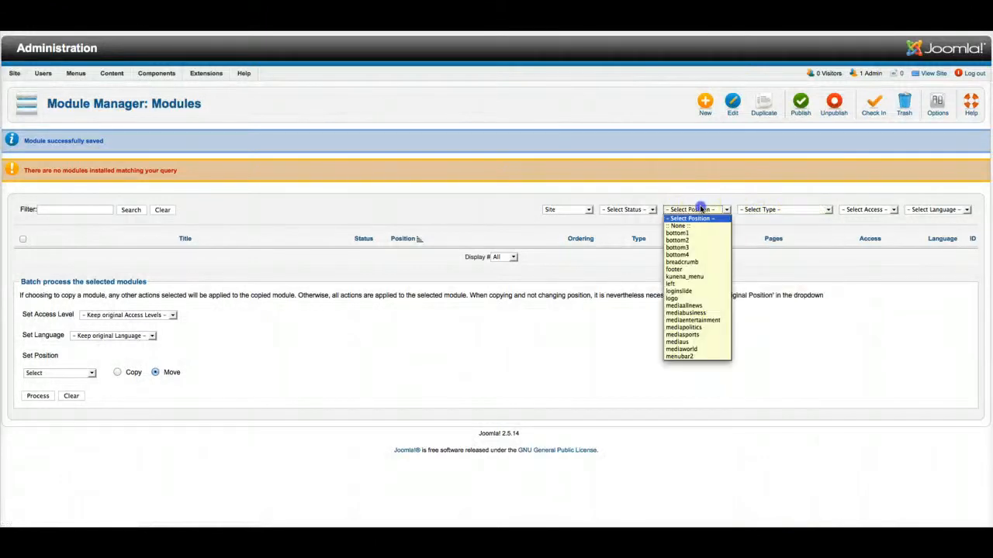
pyautogui.scroll(-10, 694, 295)
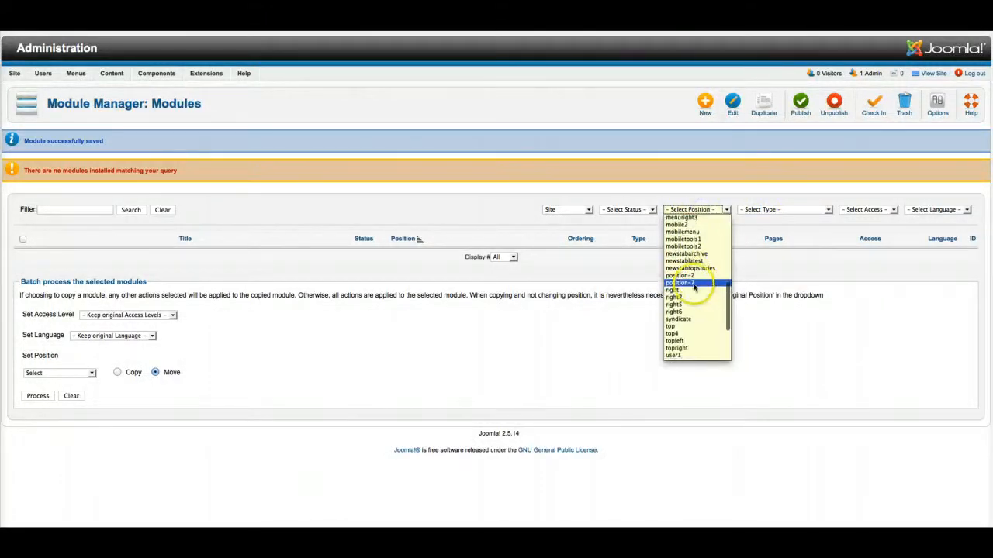
pyautogui.click(674, 324)
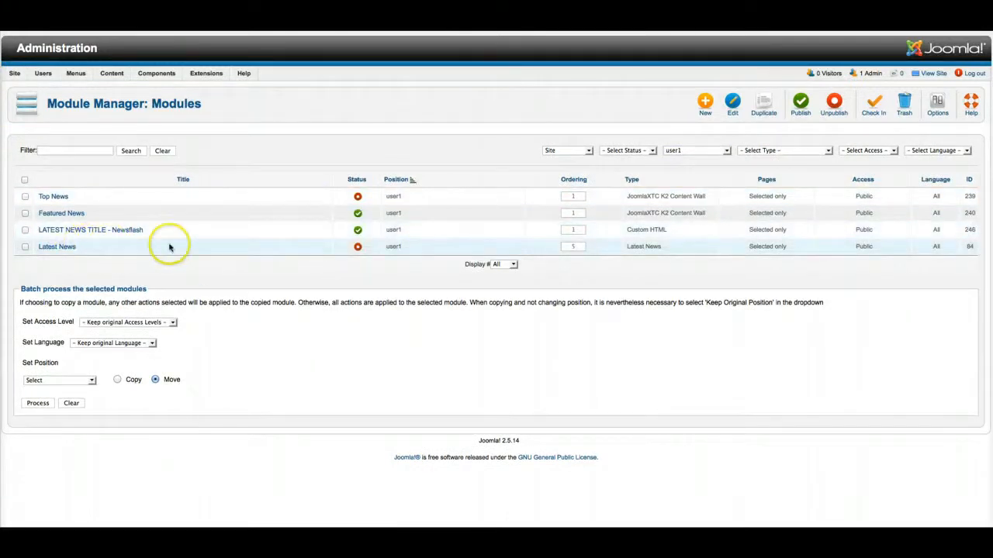
pyautogui.click(574, 181)
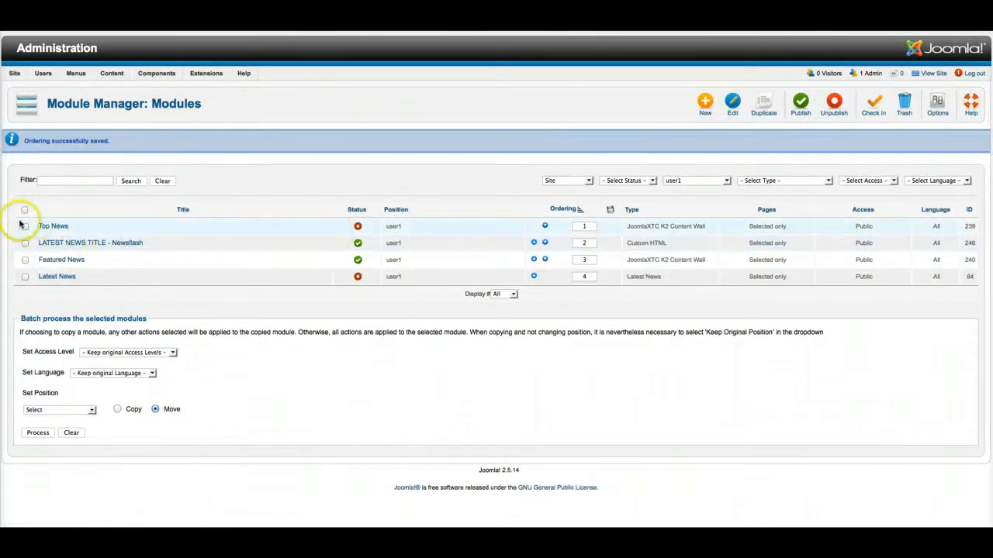
# Trash the unpublished Top News and Latest News modules in the user1 position.
pyautogui.click(25, 277)
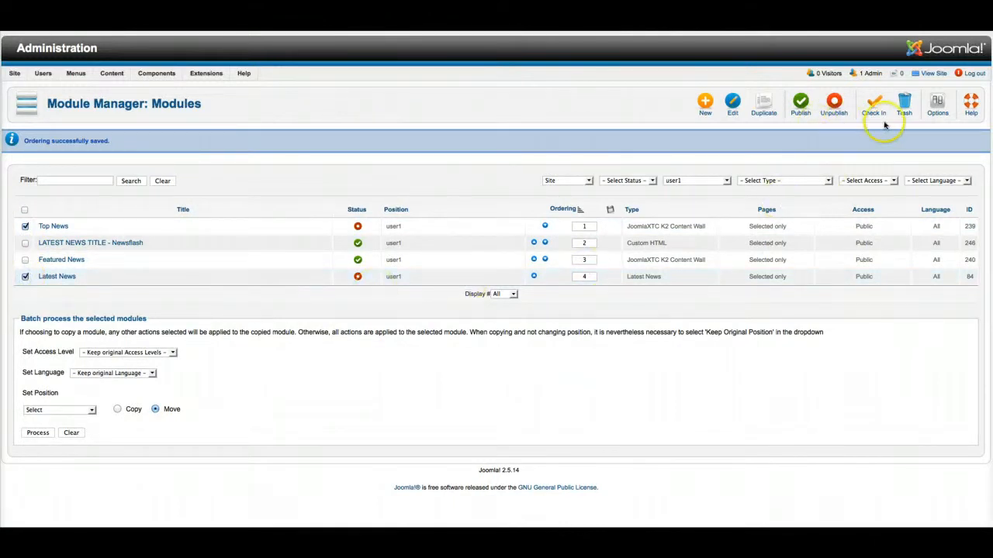
pyautogui.click(905, 108)
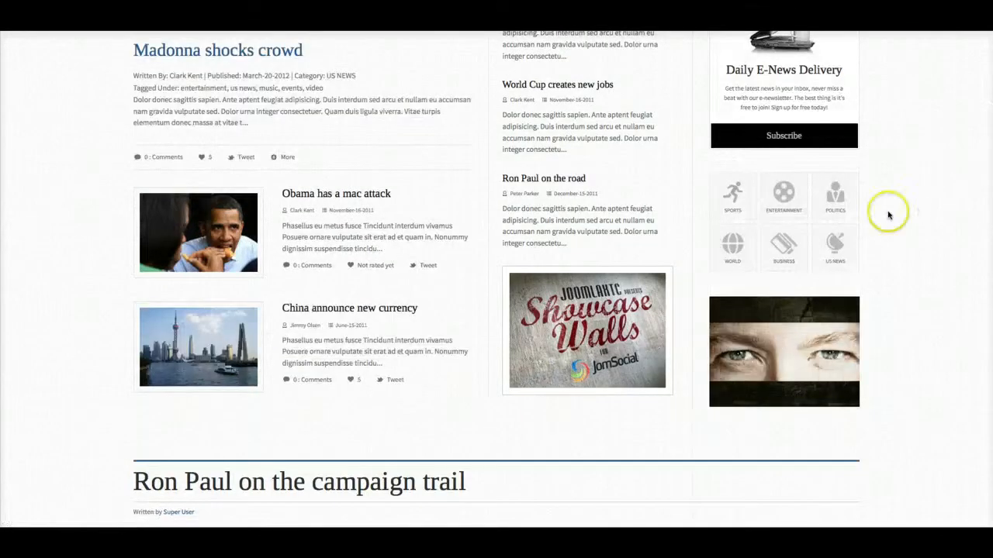
# Examine the site's front page, from the LATEST NEWS heading and module columns down through the full-width articles below them.
pyautogui.scroll(5, 478, 283)
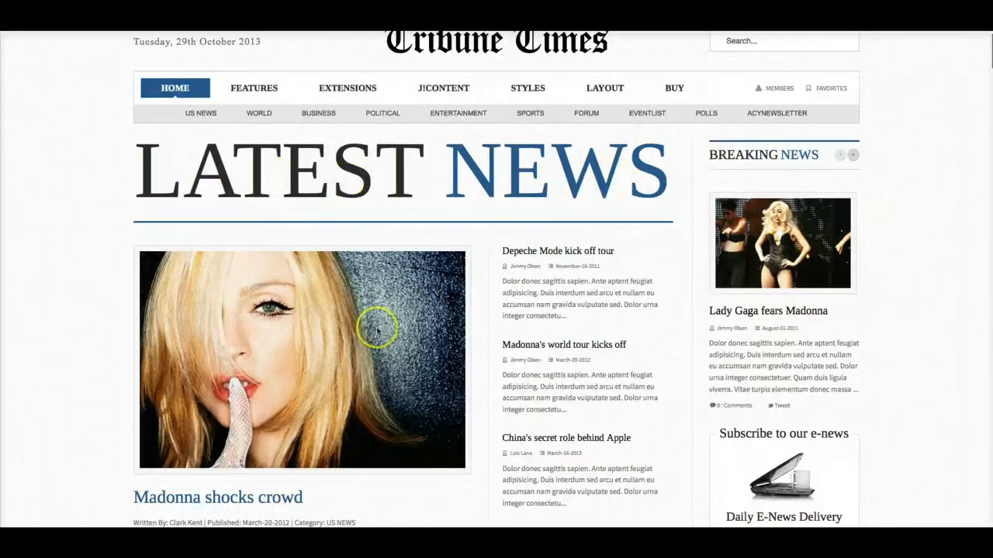
pyautogui.scroll(-5, 608, 354)
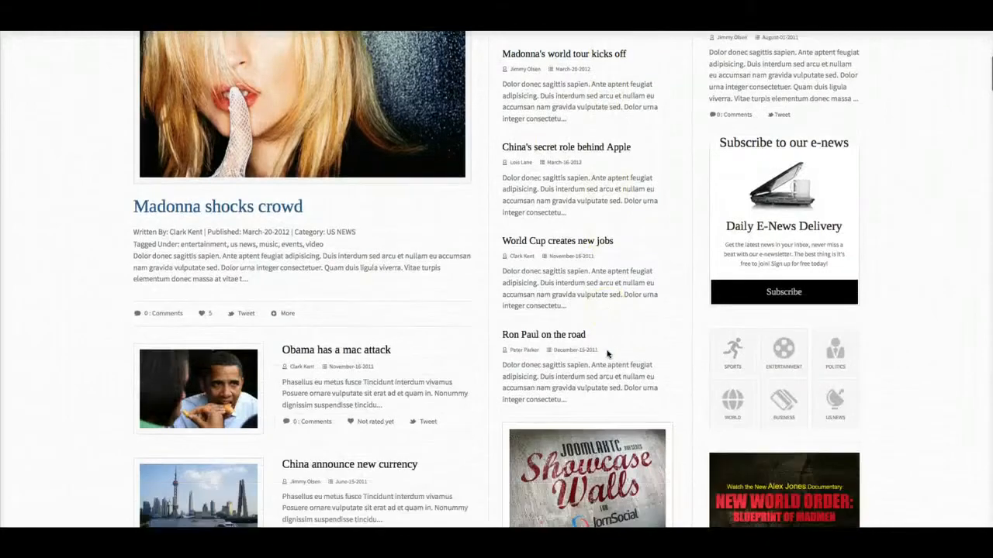
pyautogui.scroll(-5, 606, 353)
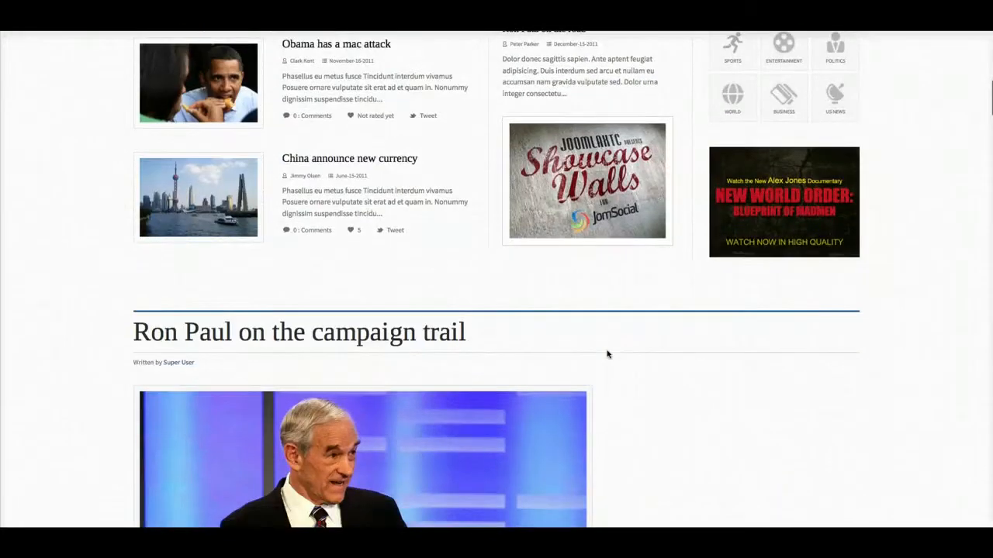
pyautogui.scroll(-1, 608, 354)
pyautogui.scroll(-8, 608, 354)
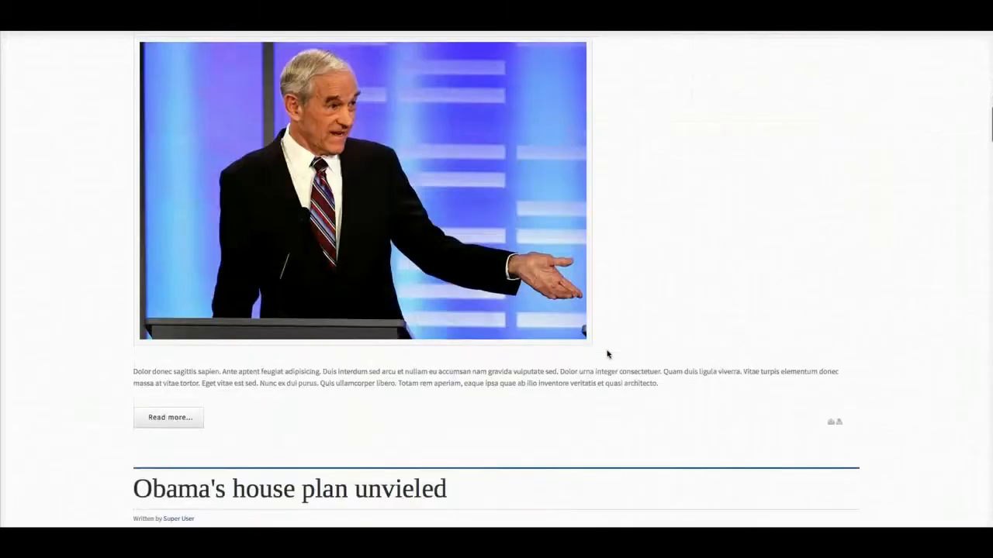
pyautogui.scroll(-8, 608, 354)
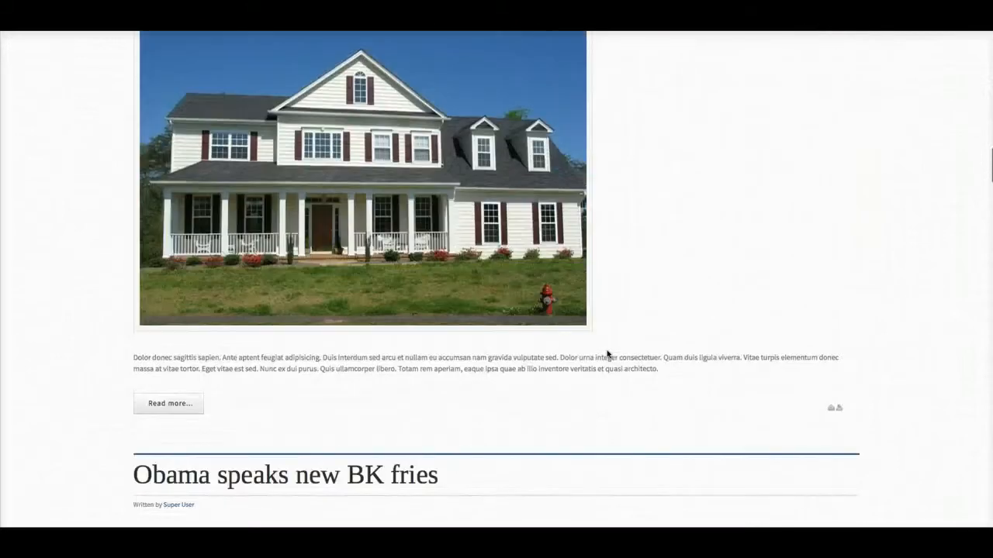
pyautogui.scroll(-3, 608, 354)
pyautogui.scroll(5, 608, 355)
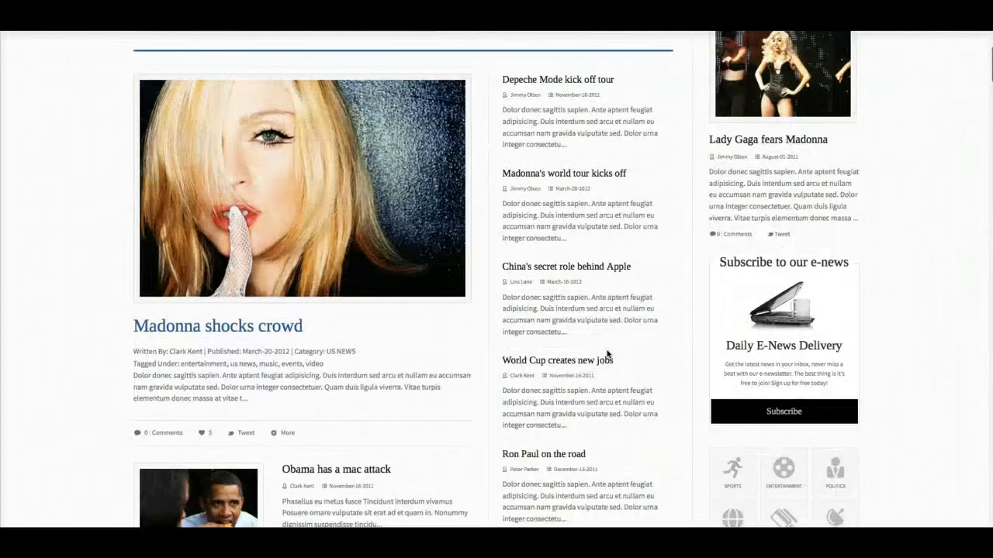
pyautogui.scroll(3, 608, 355)
pyautogui.scroll(-4, 608, 355)
pyautogui.scroll(-1, 608, 354)
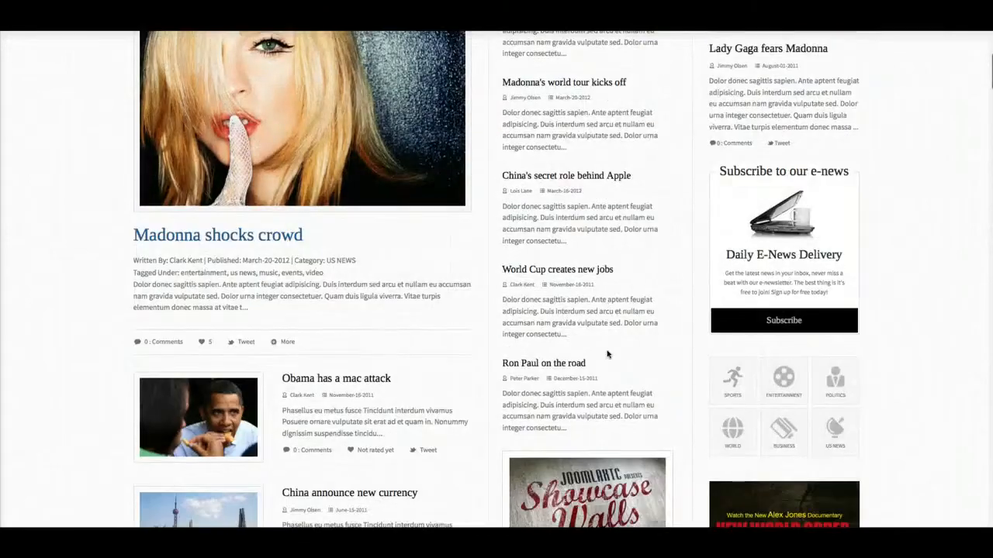
pyautogui.scroll(-4, 608, 355)
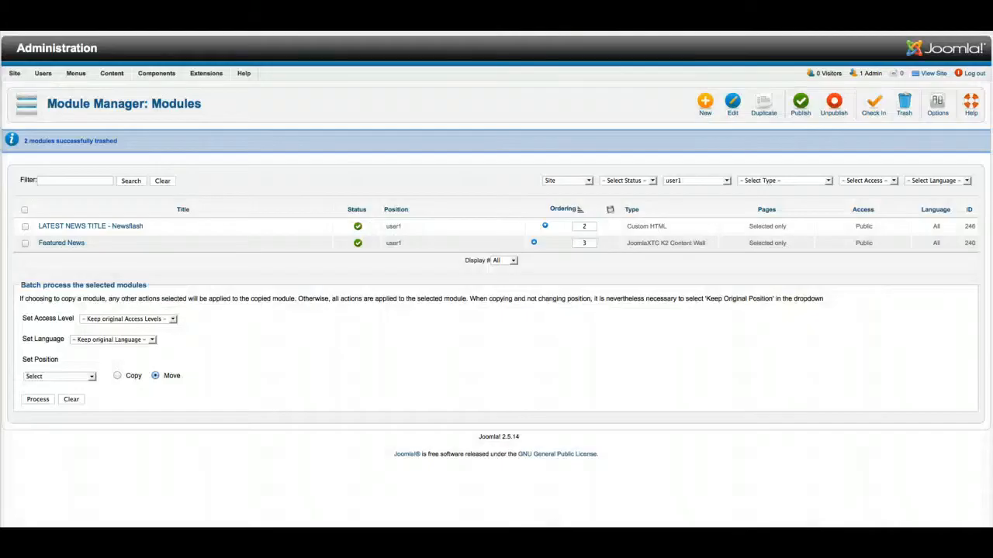
# Filter the modules by position right2 and save the Banner module with the class suffix "advert mobilehide".
pyautogui.click(693, 181)
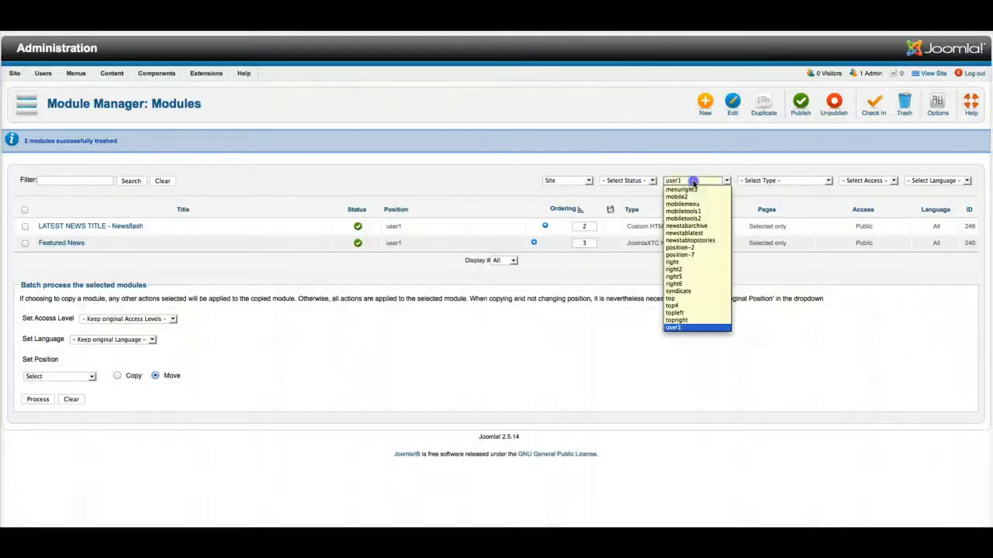
pyautogui.click(674, 269)
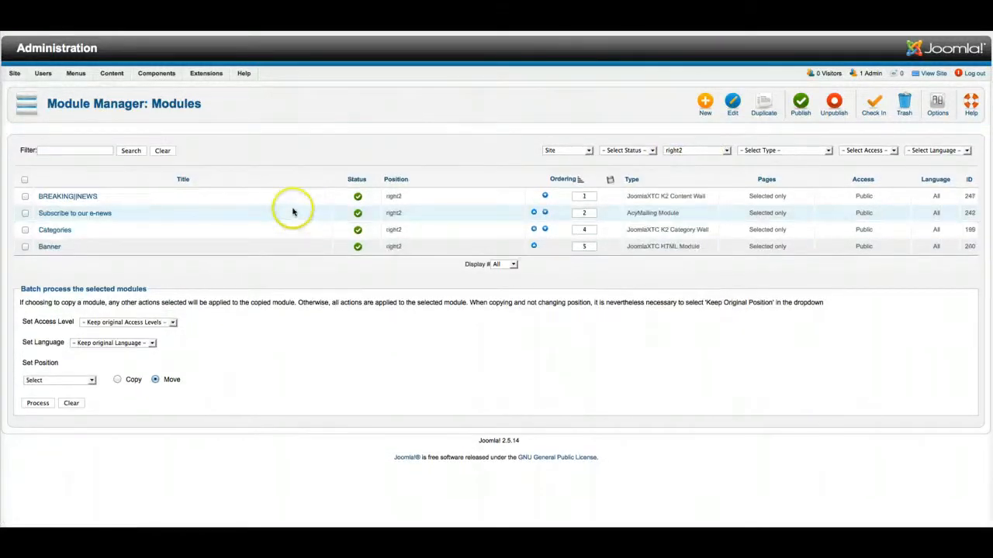
pyautogui.click(50, 247)
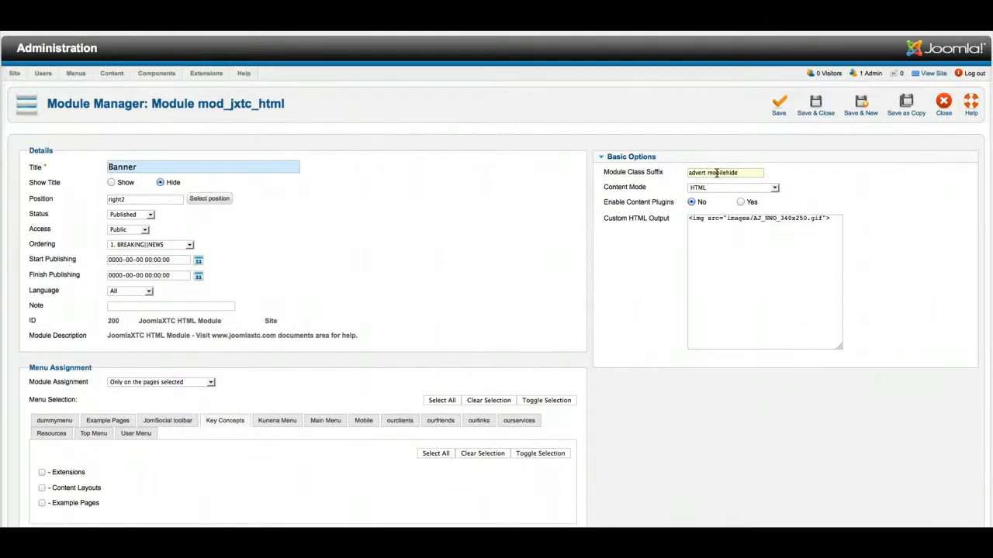
pyautogui.click(814, 113)
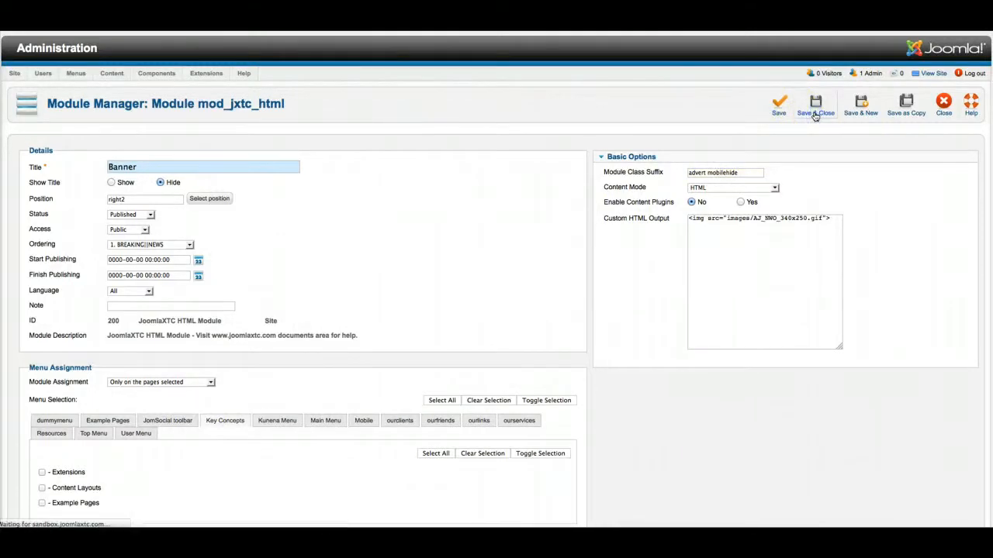
# In the Tribune2 - Default template style, set Frontpage Components to NO COMPONENTS, save it, and check the front page.
pyautogui.moveTo(208, 76)
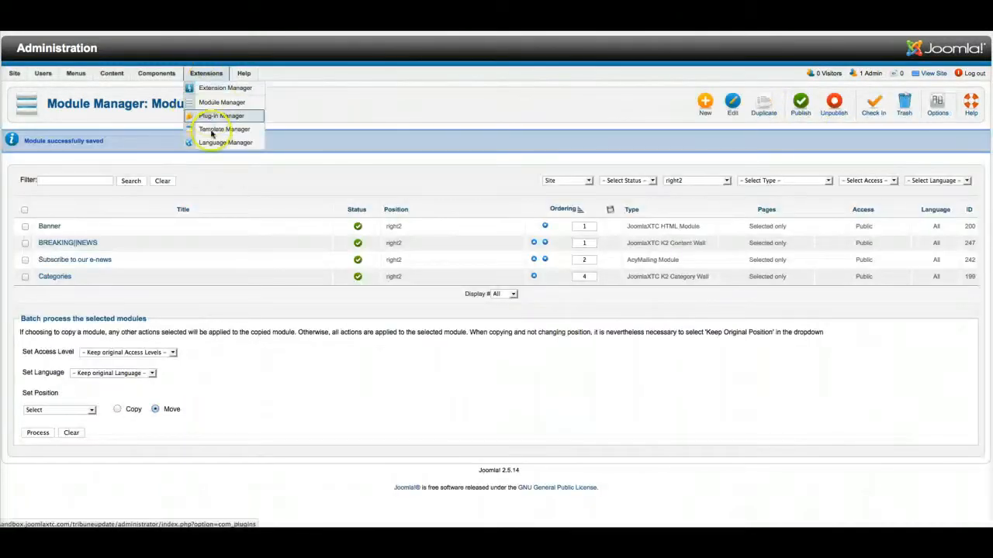
pyautogui.click(211, 130)
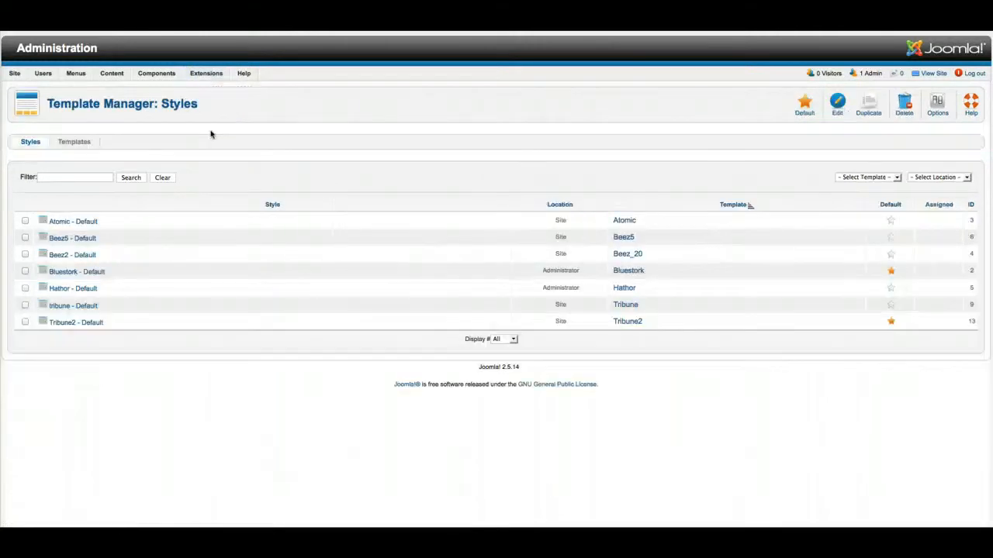
pyautogui.click(66, 324)
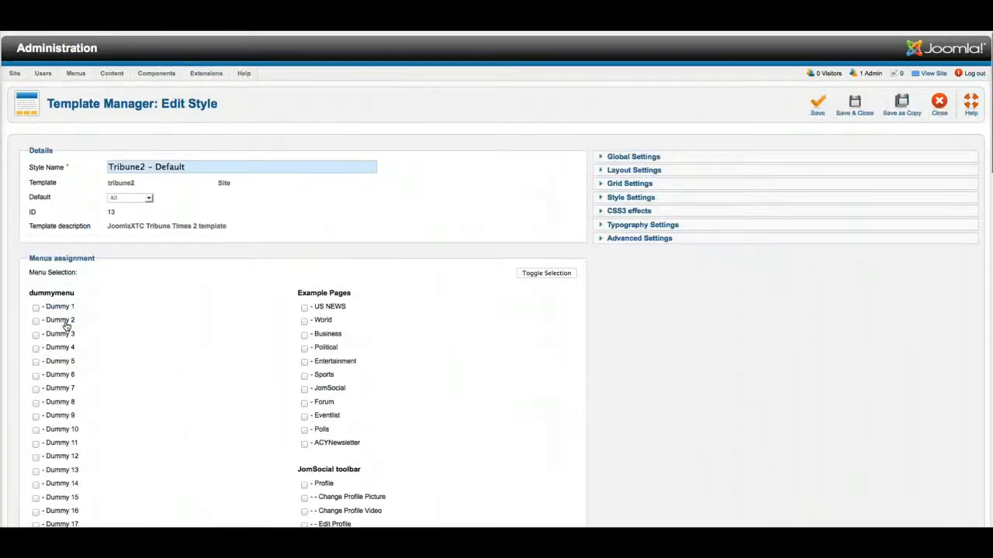
pyautogui.click(626, 238)
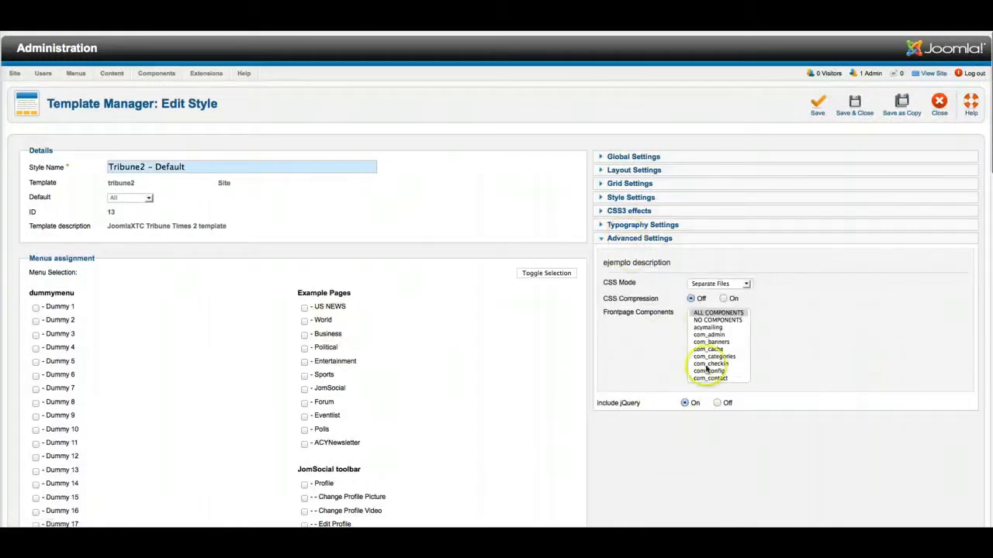
pyautogui.click(717, 321)
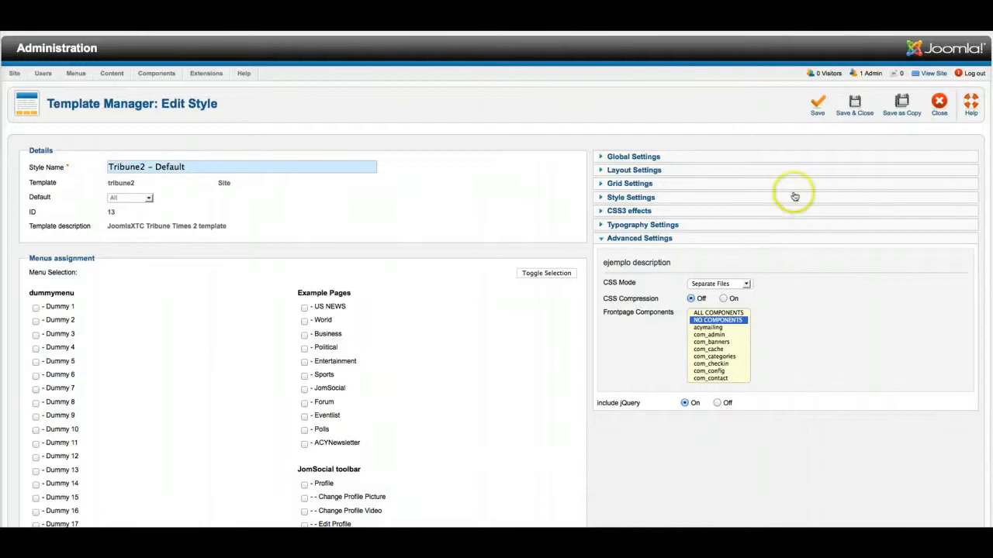
pyautogui.click(854, 109)
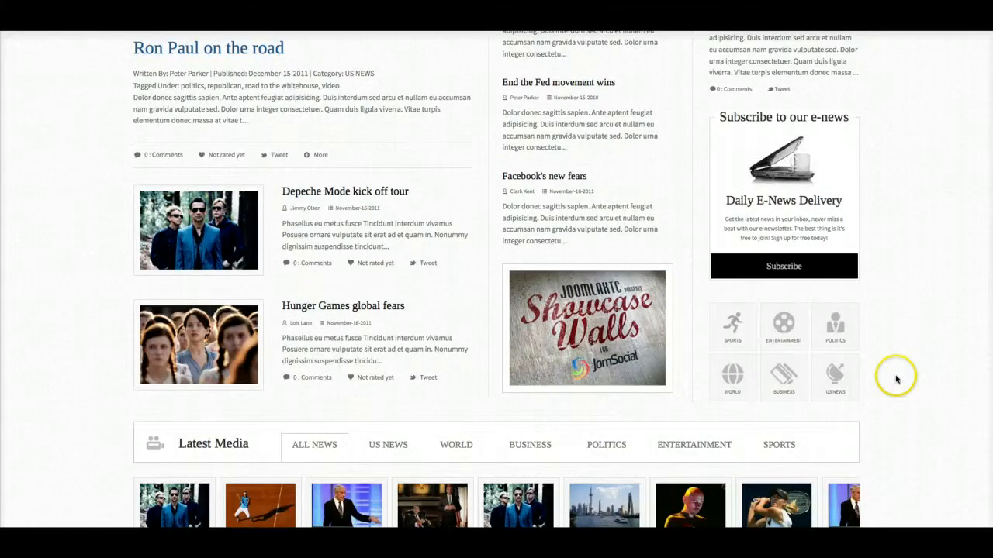
pyautogui.scroll(6, 892, 372)
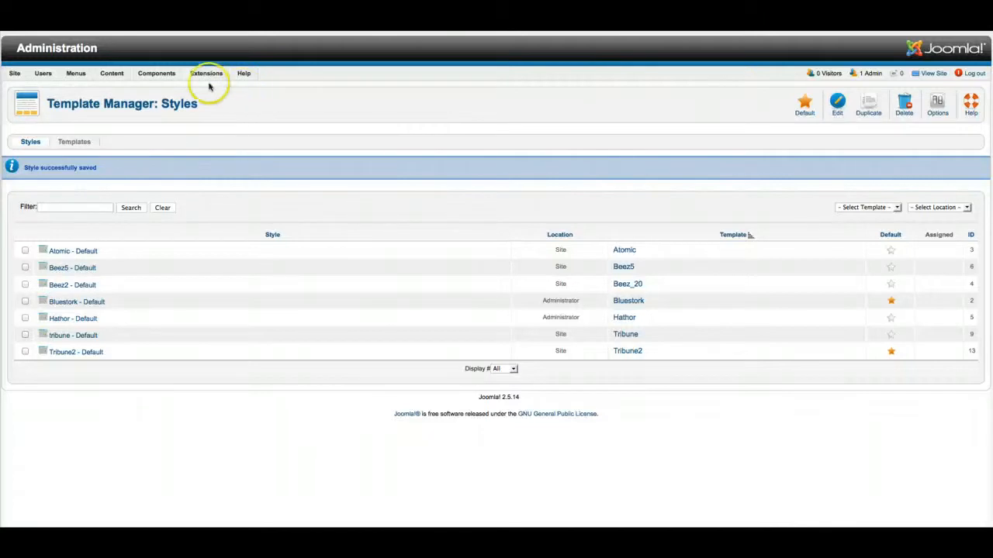
# Order the right2 modules as BREAKING||NEWS 1, Subscribe to our e-news 2, Categories 3 and Banner 4, and save the ordering.
pyautogui.moveTo(206, 74)
pyautogui.click(219, 102)
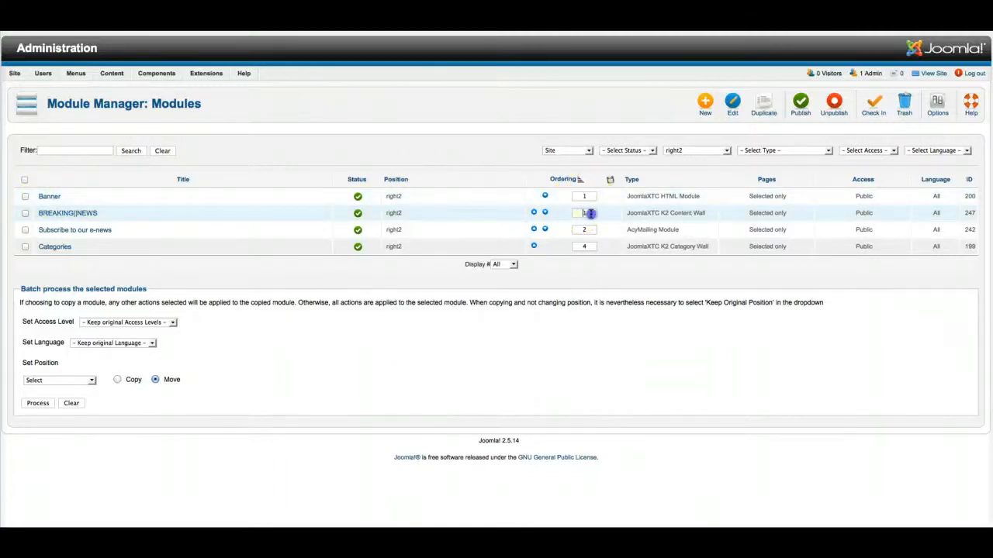
pyautogui.write('1')
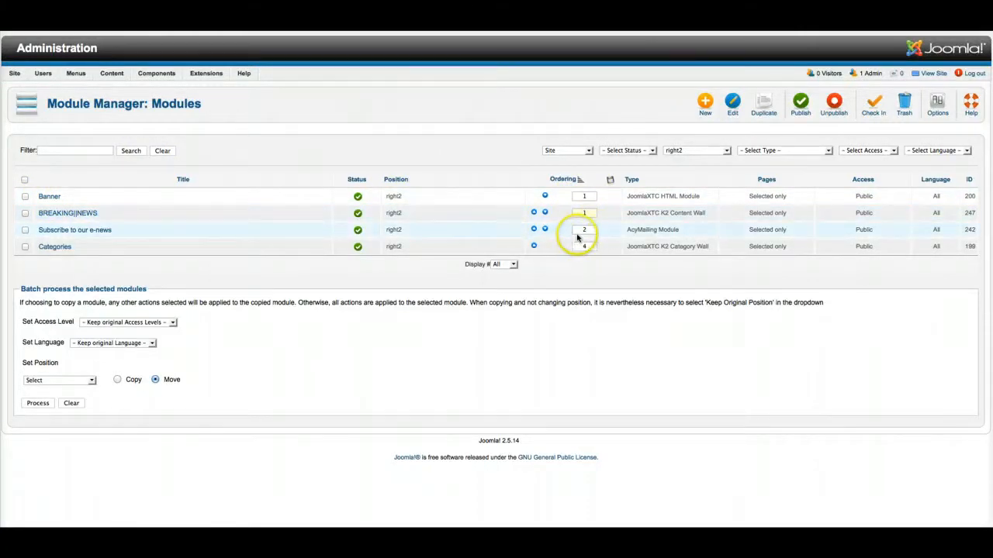
pyautogui.write('3')
pyautogui.click(585, 197)
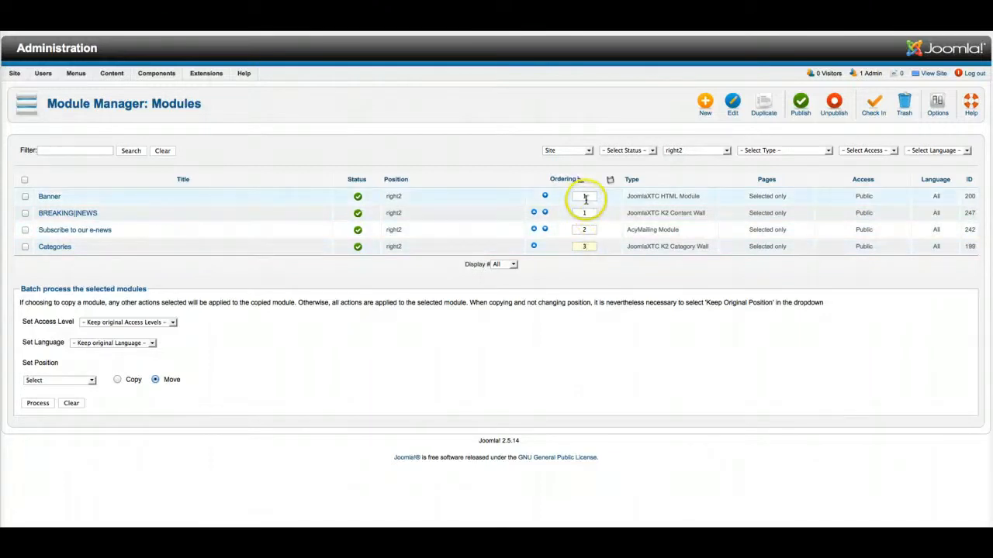
pyautogui.write('4')
pyautogui.click(610, 179)
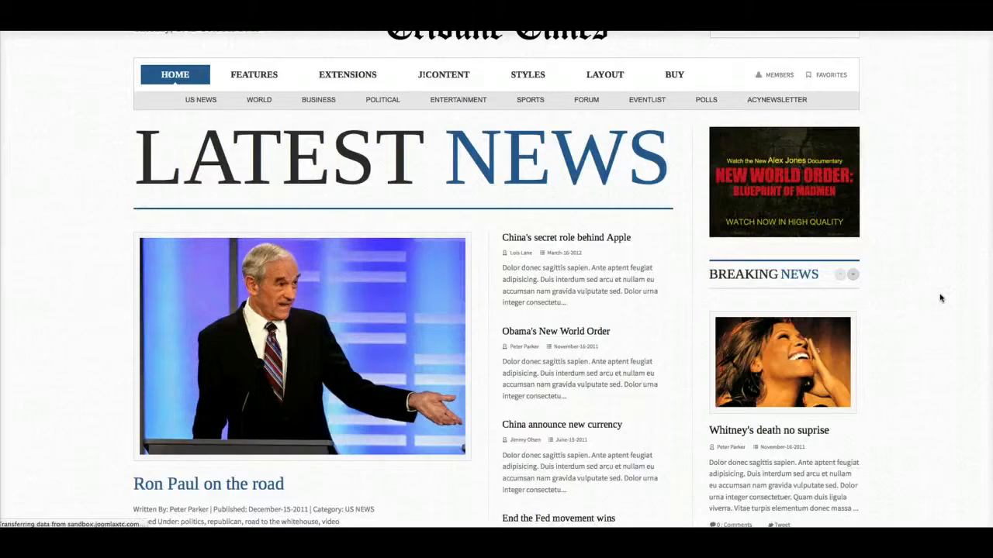
# Examine the site's front page, from the right column modules down to the Latest Media tabs and the Categories section.
pyautogui.scroll(-10, 760, 362)
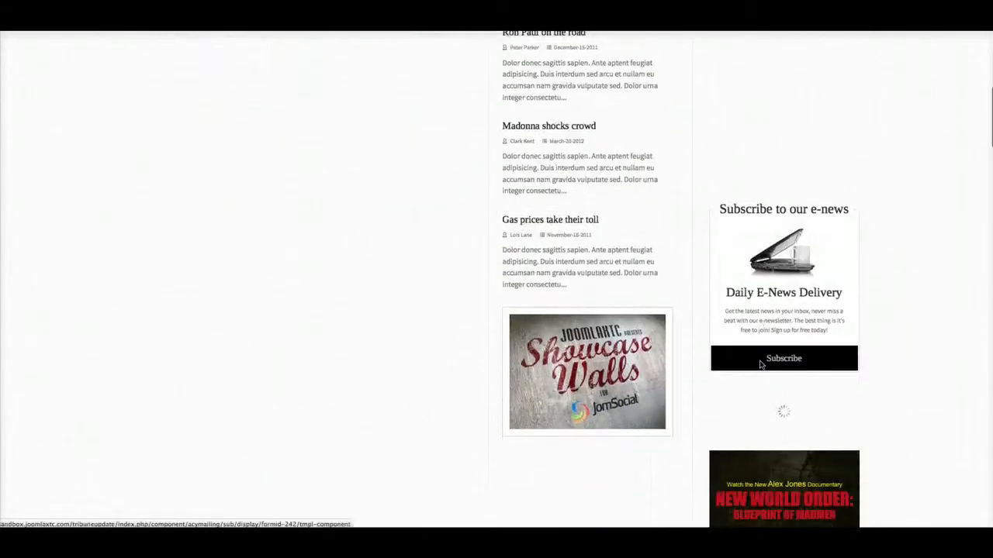
pyautogui.scroll(-10, 760, 364)
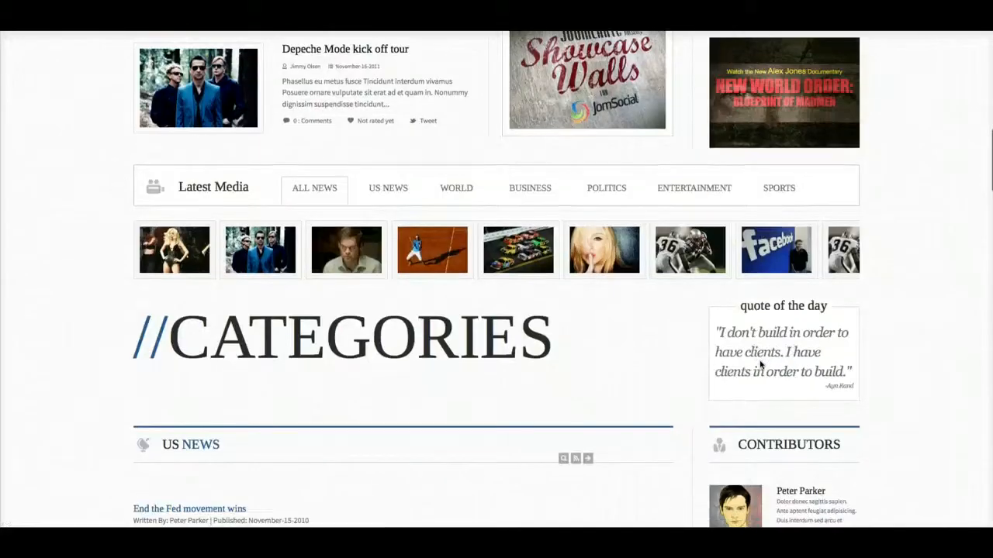
pyautogui.scroll(-2, 760, 361)
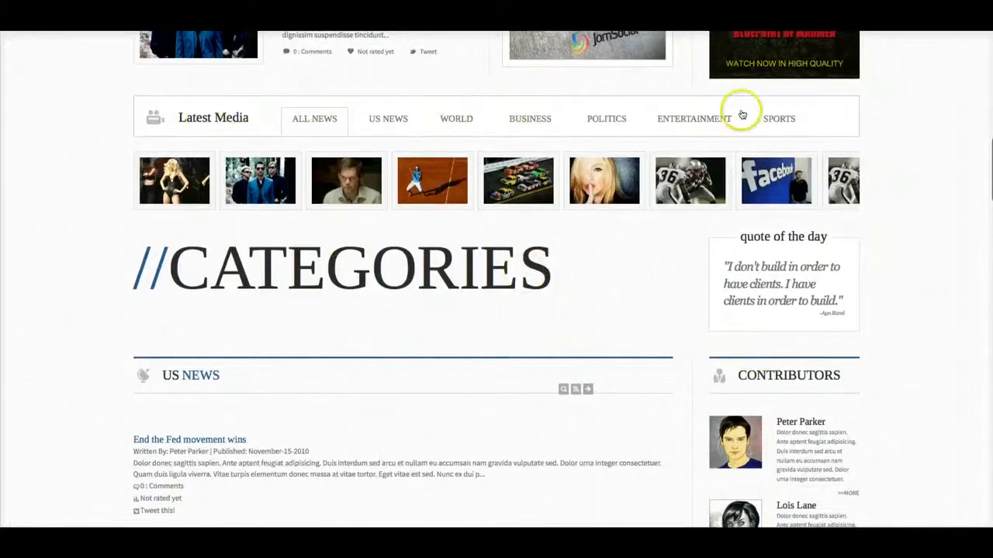
pyautogui.scroll(4, 943, 208)
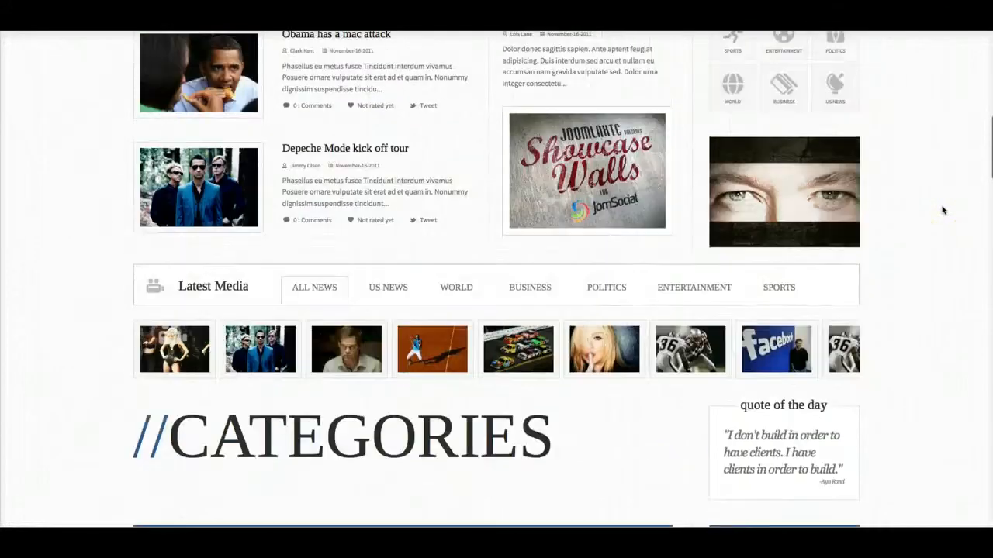
pyautogui.scroll(3, 942, 211)
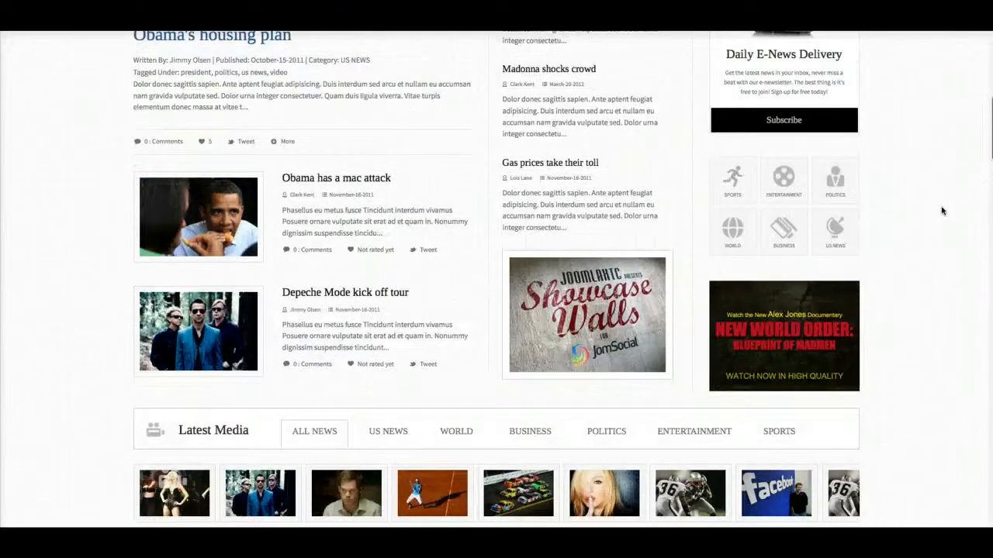
pyautogui.scroll(10, 939, 206)
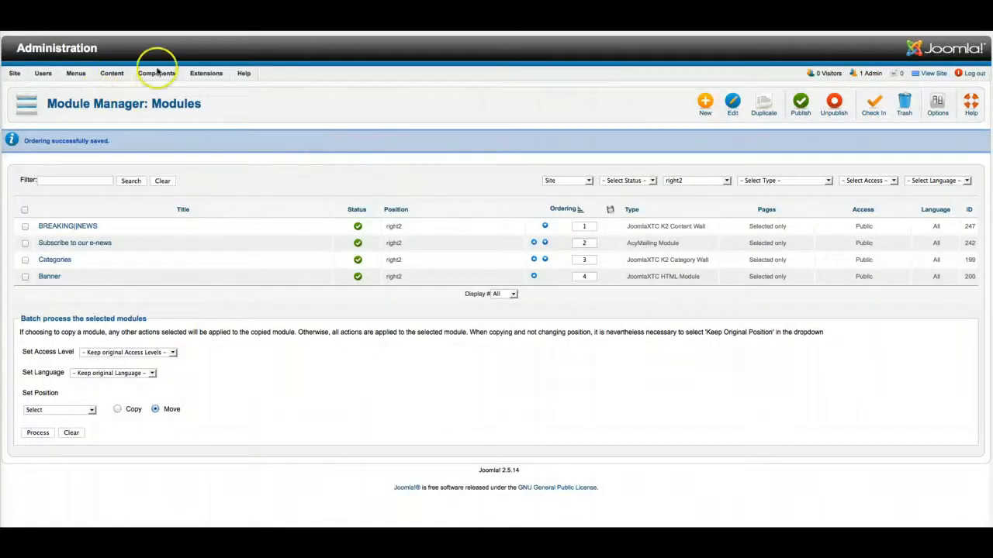
# In the Power Tabs component, set the Latest Media slideshow's slide width to 1300 and slide height to 120 pixels, and save it.
pyautogui.moveTo(177, 75)
pyautogui.moveTo(194, 223)
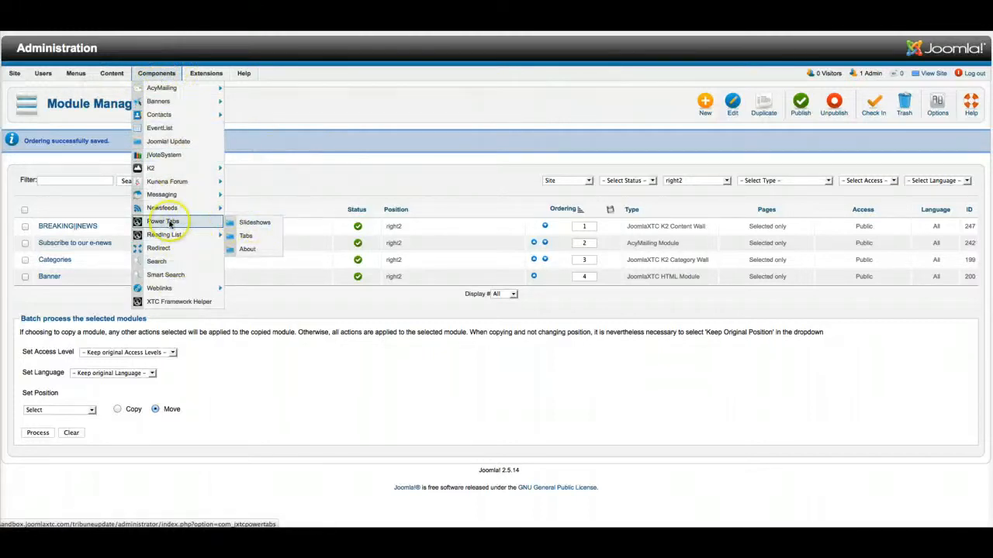
pyautogui.click(169, 223)
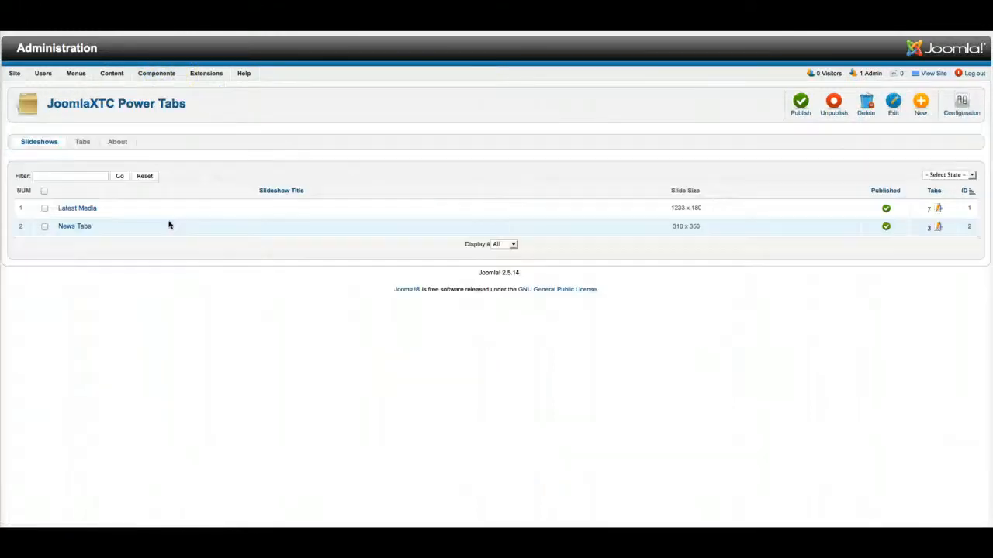
pyautogui.click(74, 211)
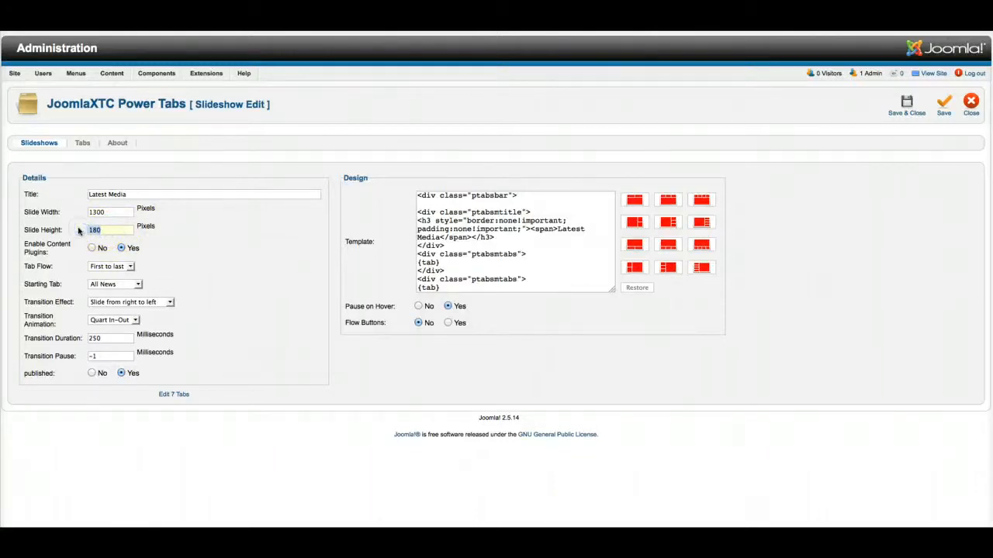
pyautogui.write('0')
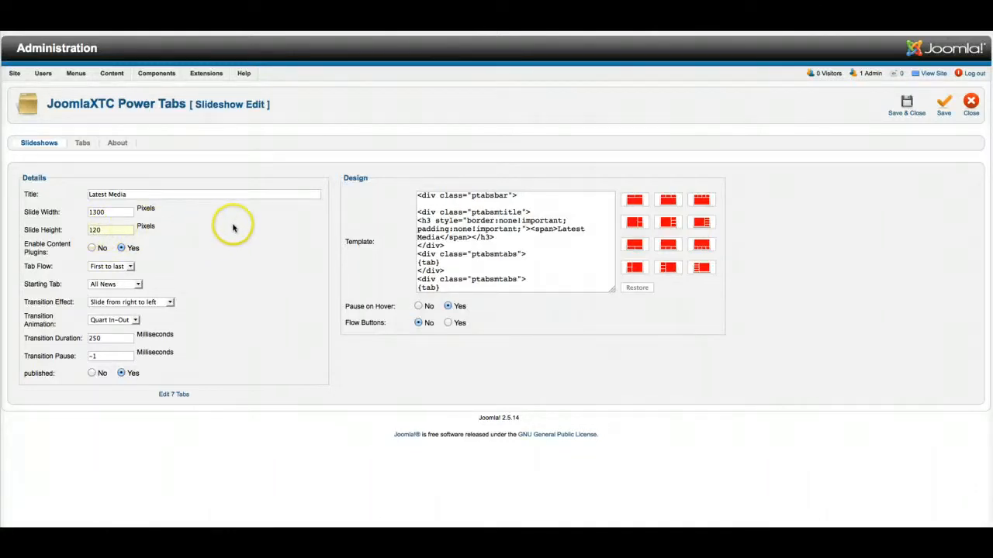
pyautogui.click(911, 112)
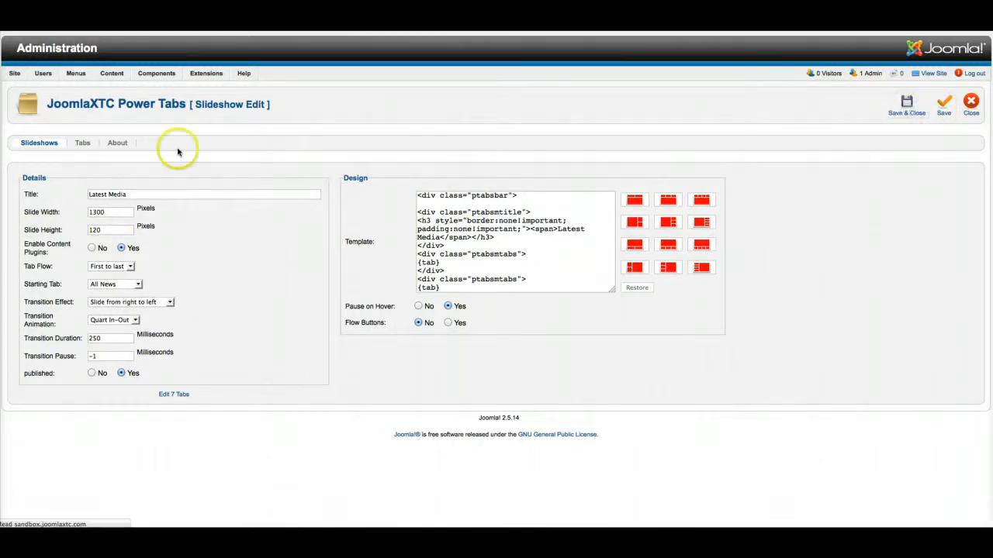
# Rename the All News tab of the Latest Media slideshow to All, set its tab width to 100 pixels, and save it.
pyautogui.click(83, 143)
pyautogui.click(71, 211)
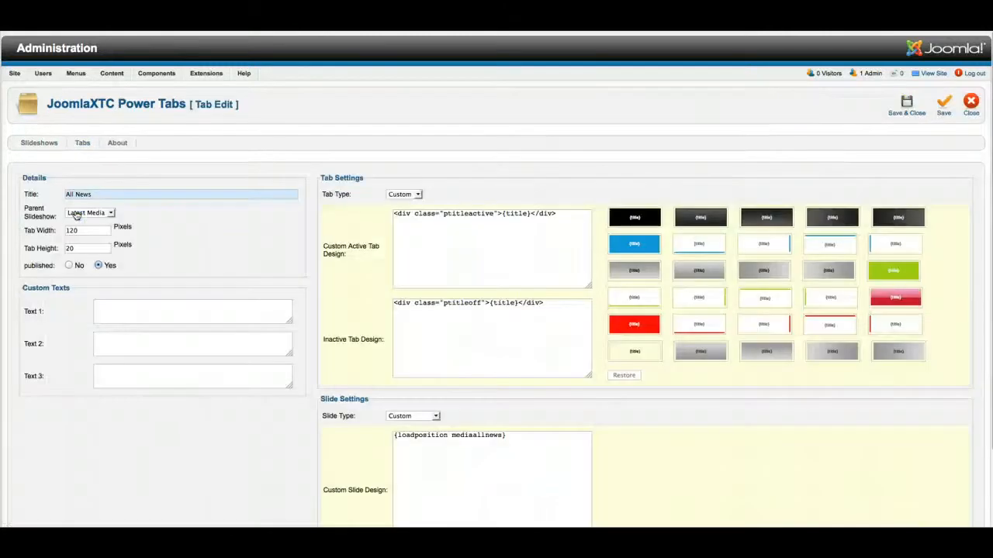
pyautogui.click(96, 194)
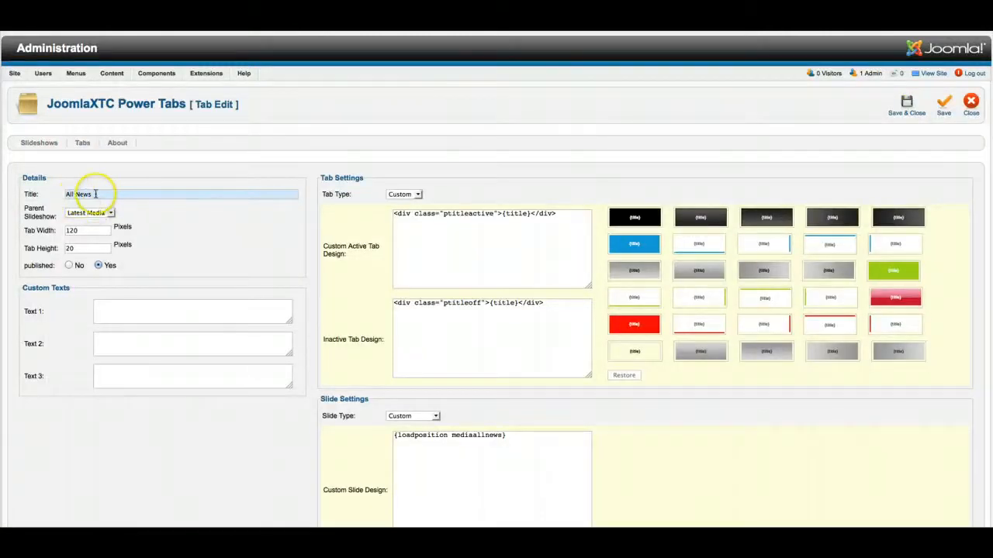
pyautogui.click(129, 194)
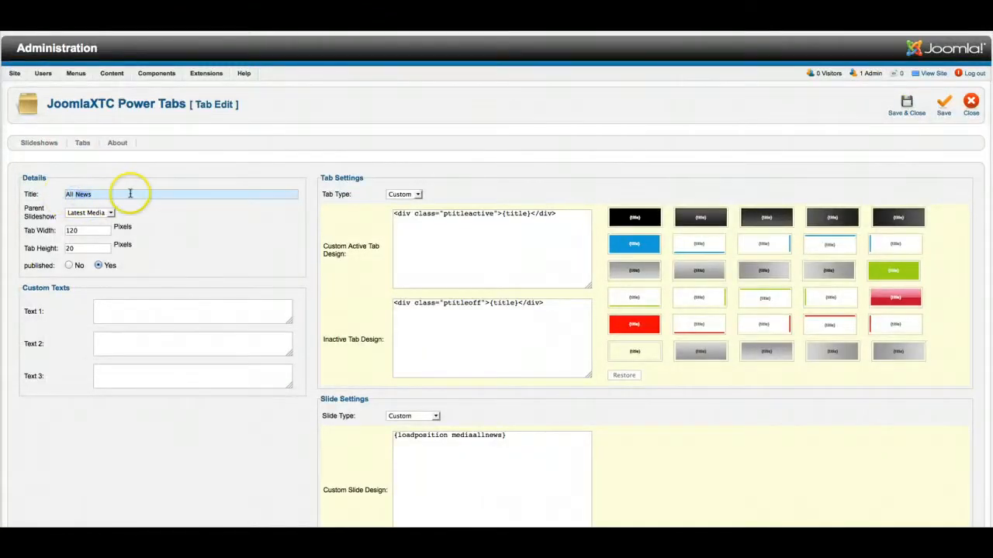
pyautogui.click(78, 230)
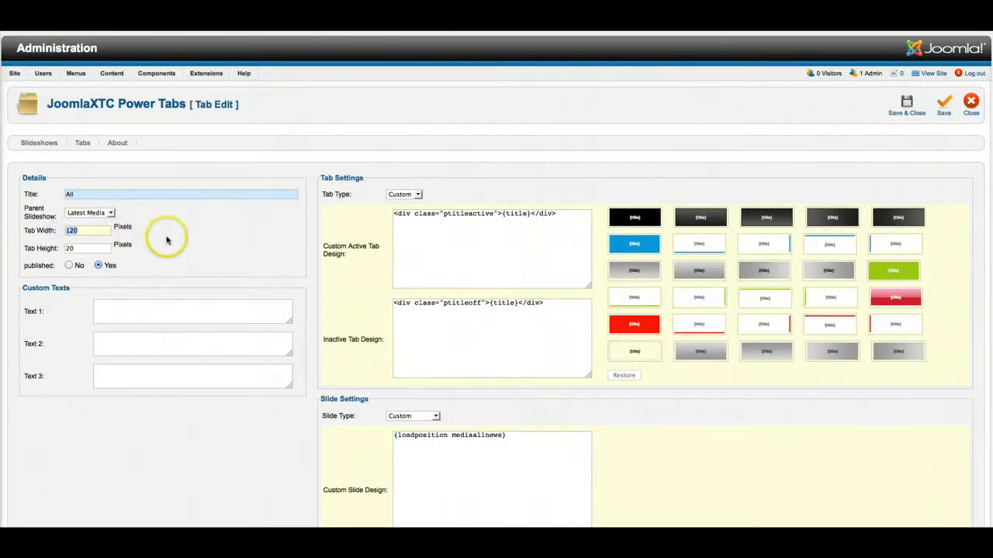
pyautogui.click(906, 104)
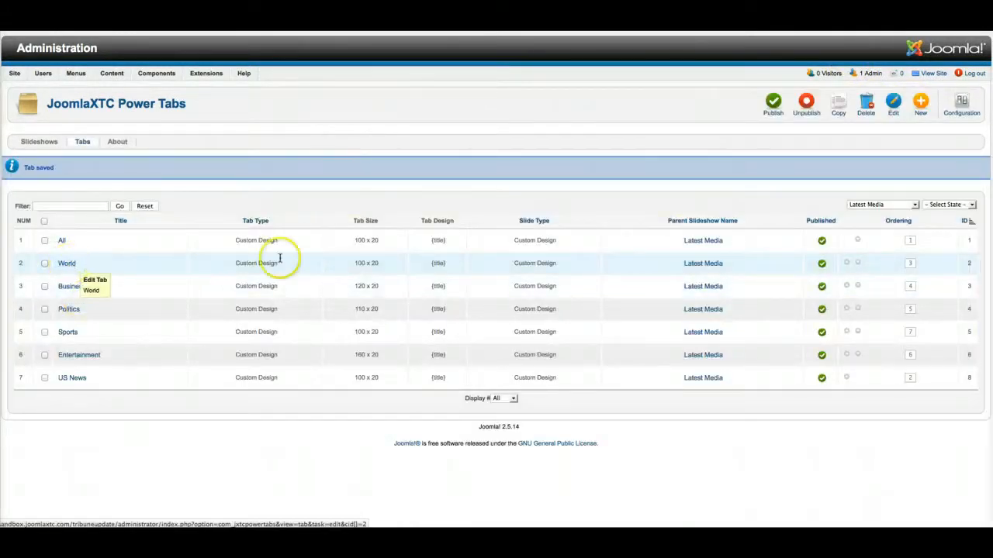
# Set the tab width of the Business and Politics tabs to 100 pixels and save both.
pyautogui.click(78, 289)
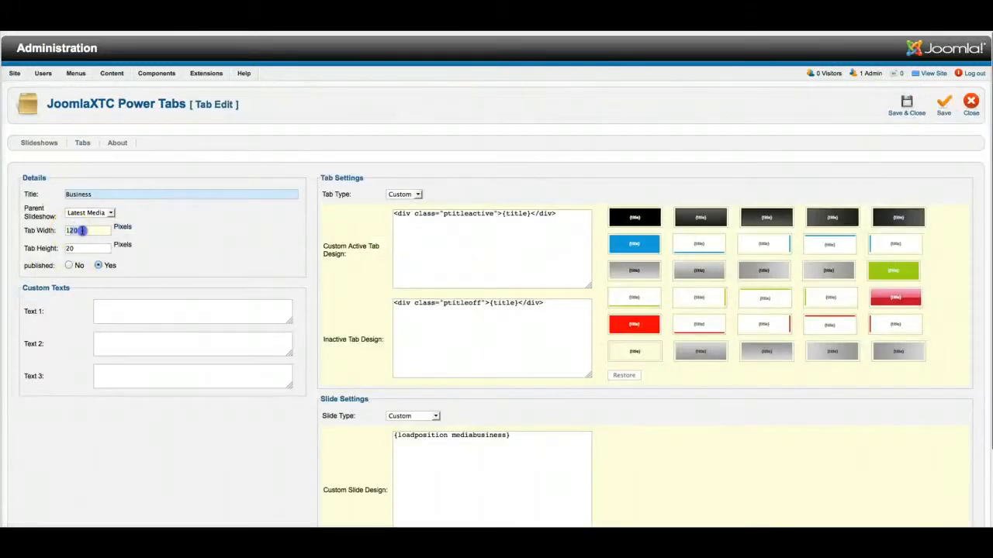
pyautogui.doubleClick(81, 230)
pyautogui.write('100')
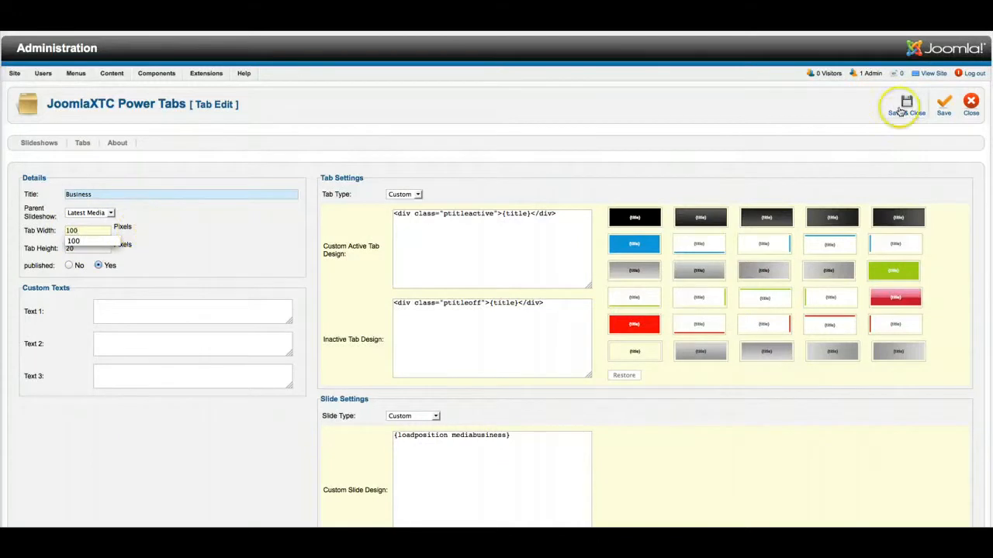
pyautogui.click(906, 105)
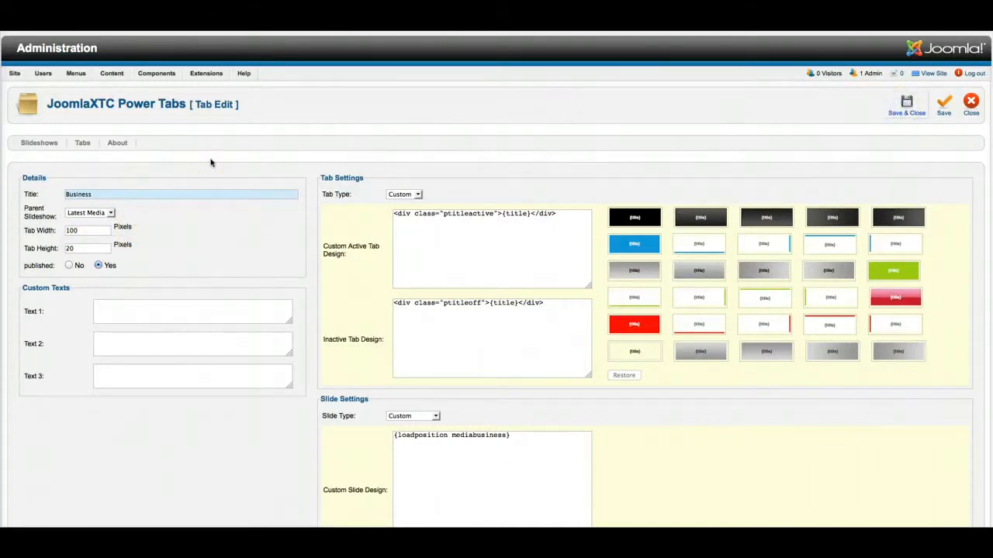
pyautogui.click(905, 104)
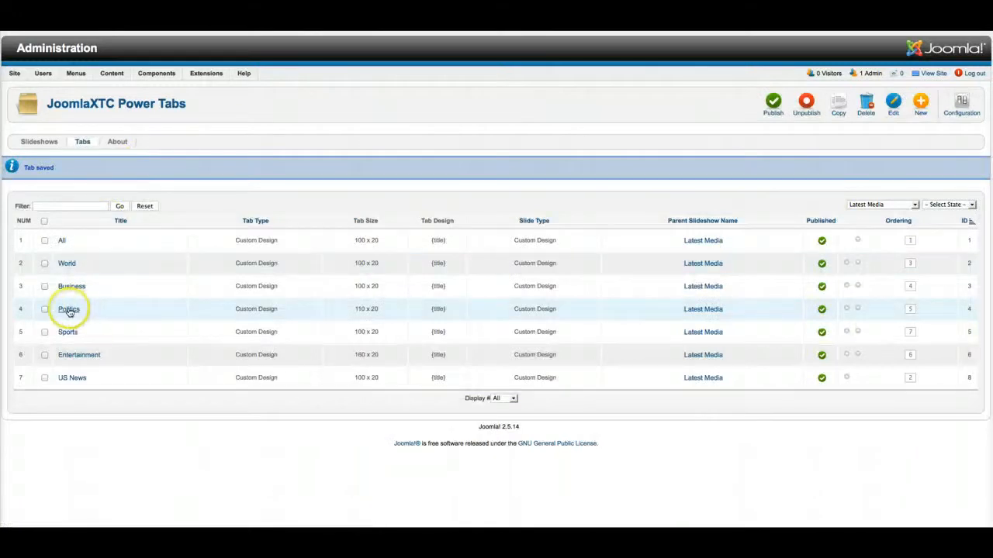
pyautogui.click(68, 310)
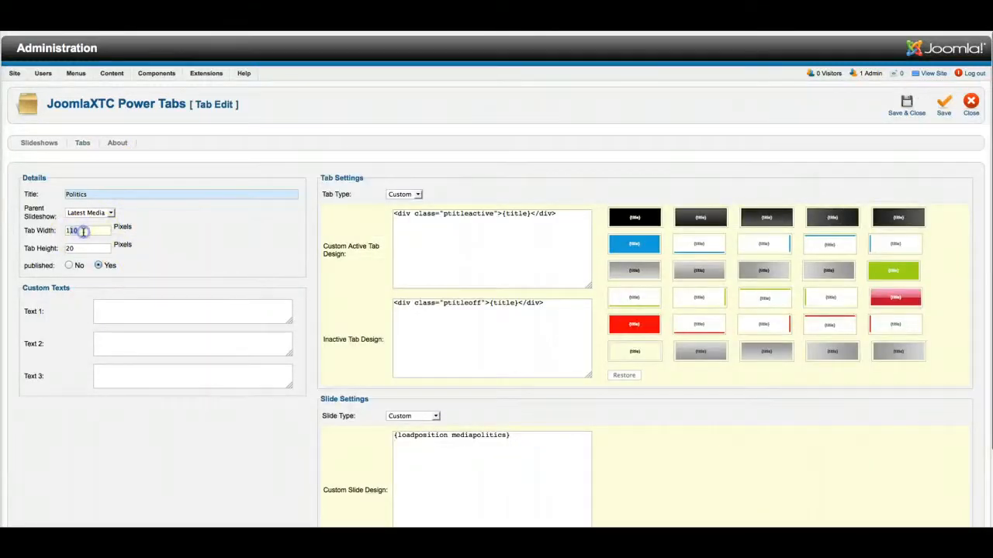
pyautogui.write('00')
pyautogui.click(906, 102)
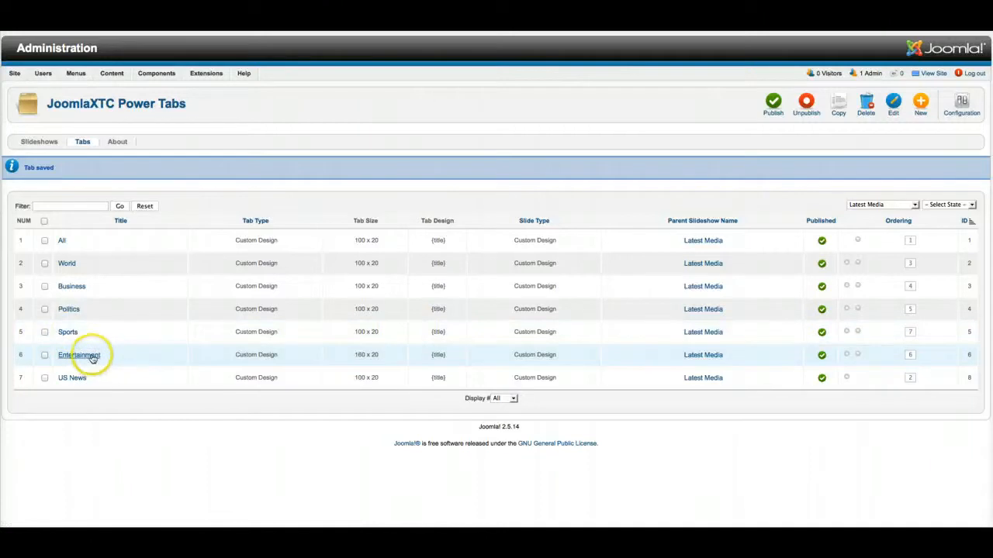
# Rename the Entertainment tab to Media with a tab width of 100 pixels, rename the US News tab to USA, and save both.
pyautogui.click(83, 355)
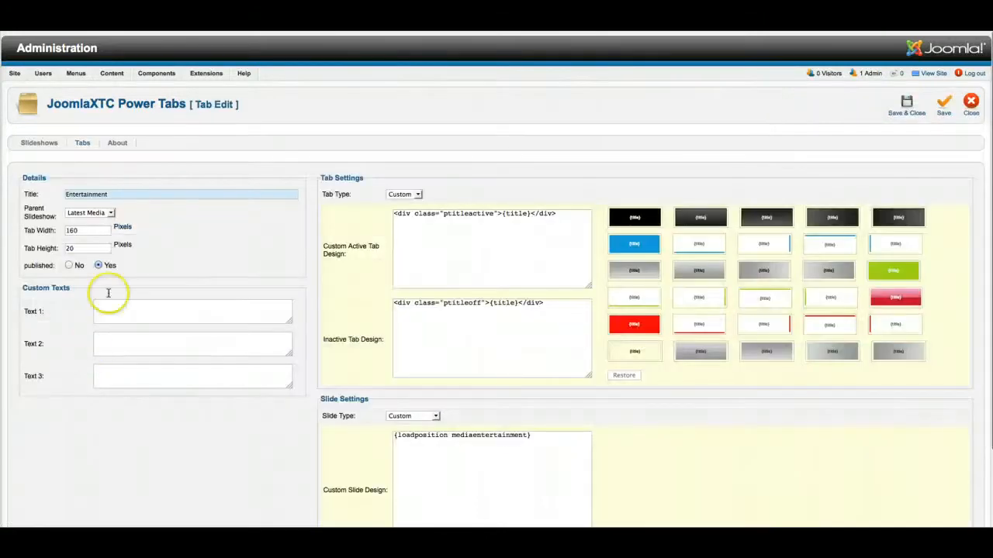
pyautogui.click(91, 194)
pyautogui.write('Media')
pyautogui.doubleClick(70, 230)
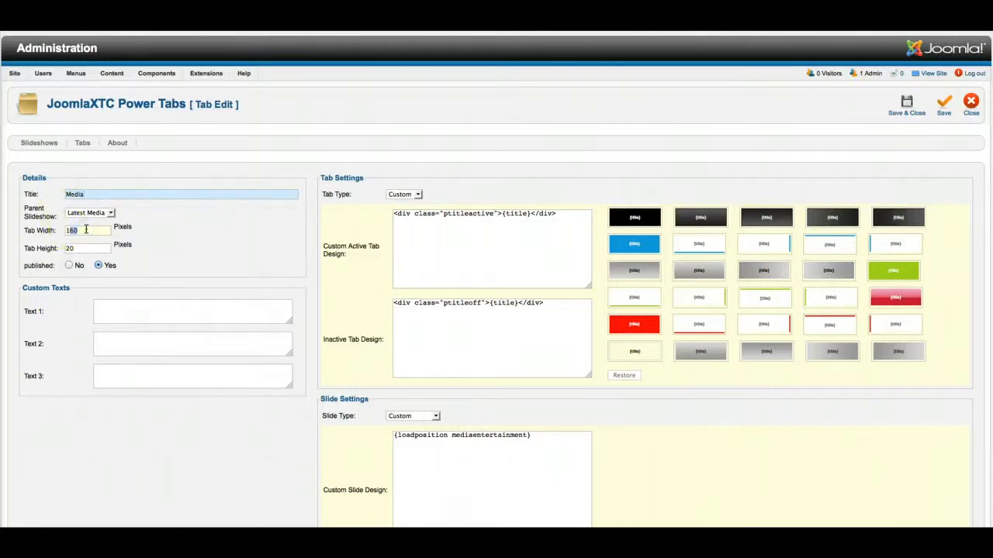
pyautogui.write('100')
pyautogui.click(906, 106)
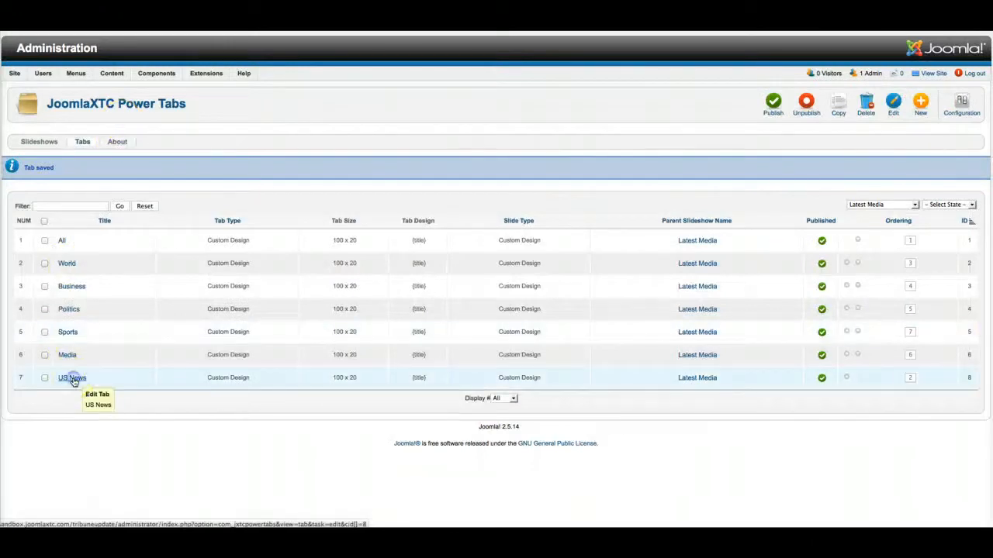
pyautogui.click(72, 380)
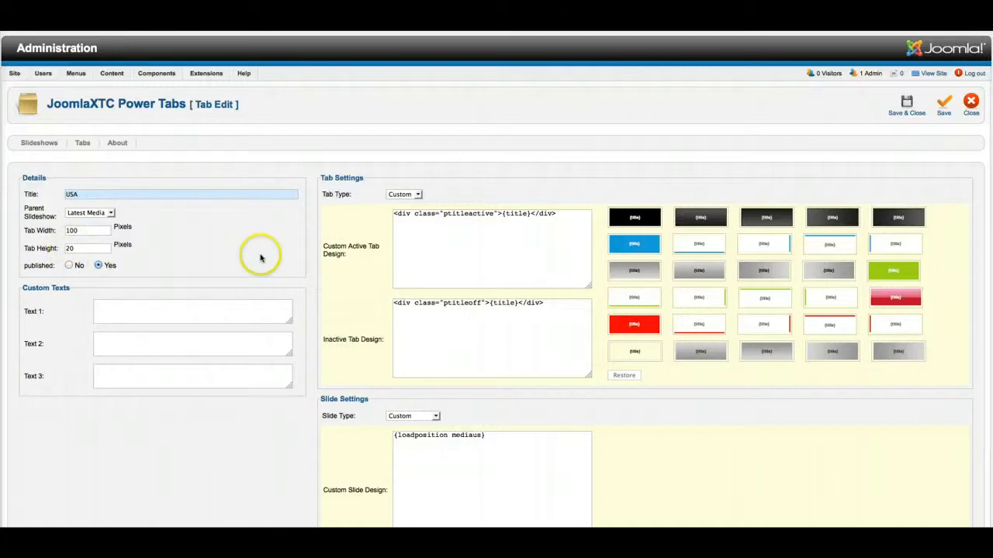
pyautogui.click(906, 105)
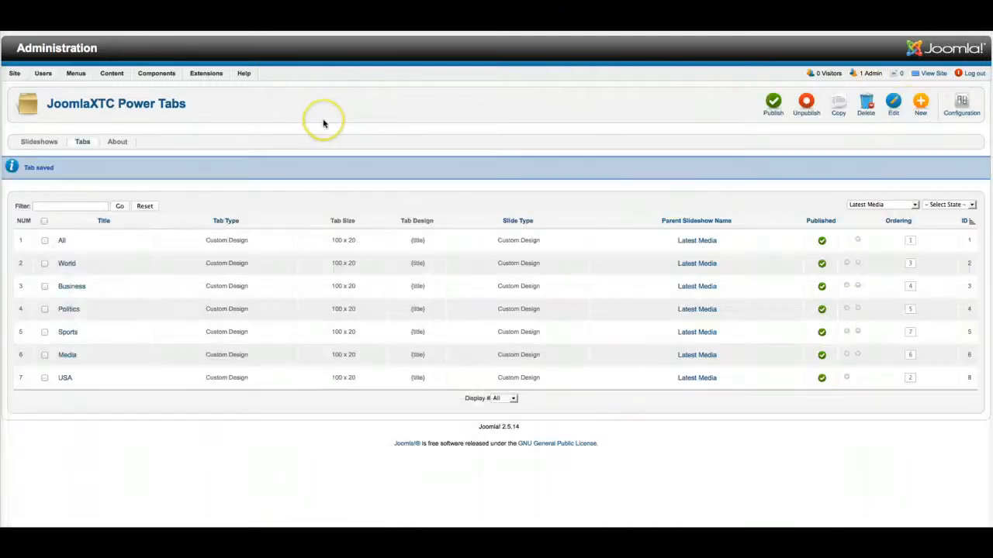
# Filter the right2 modules in the Module Manager by the type JoomlaXTC K2 Content Wall.
pyautogui.moveTo(211, 75)
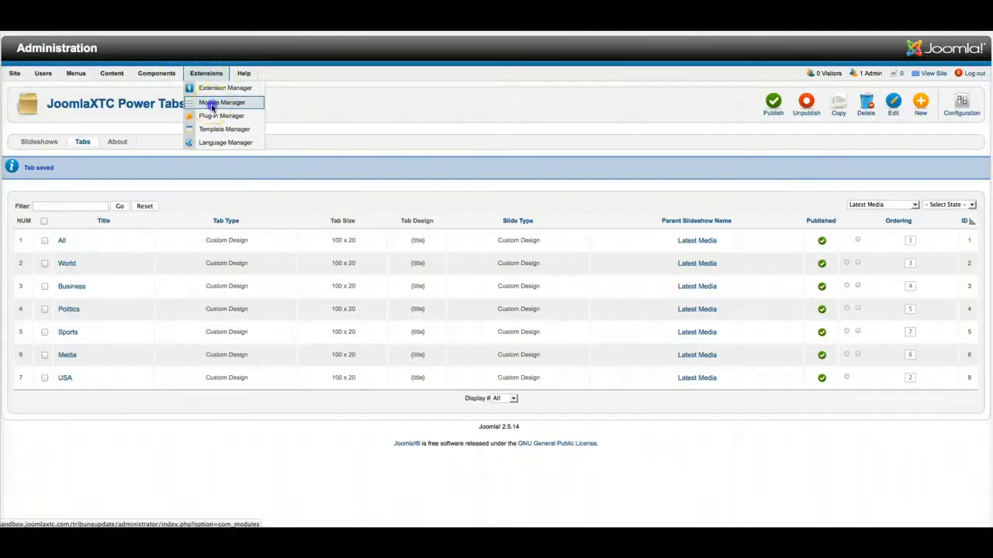
pyautogui.click(212, 105)
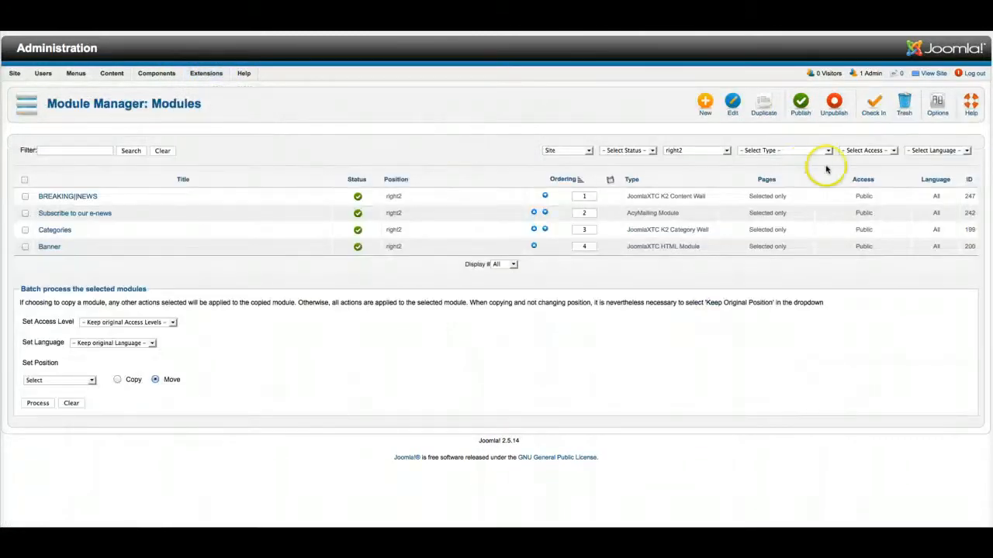
pyautogui.click(759, 152)
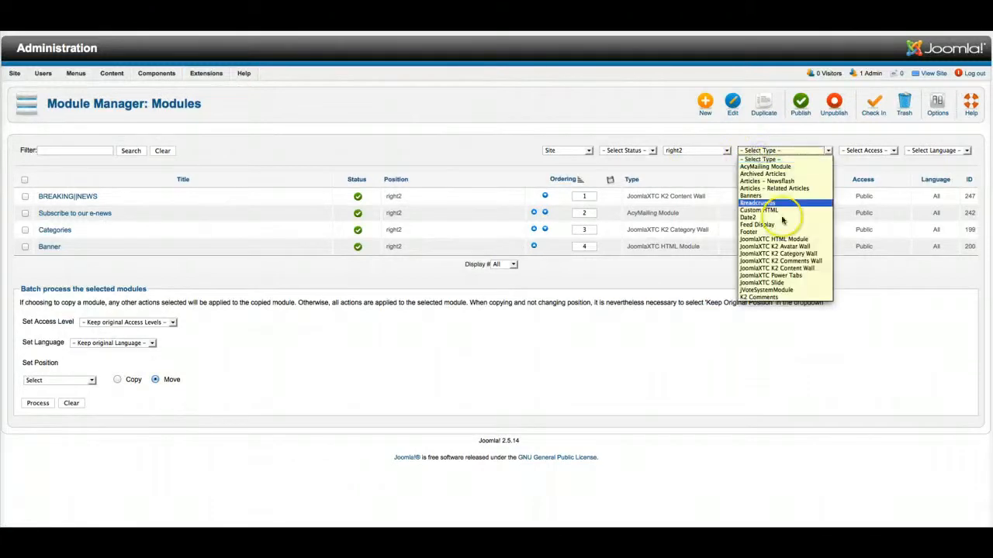
pyautogui.click(805, 267)
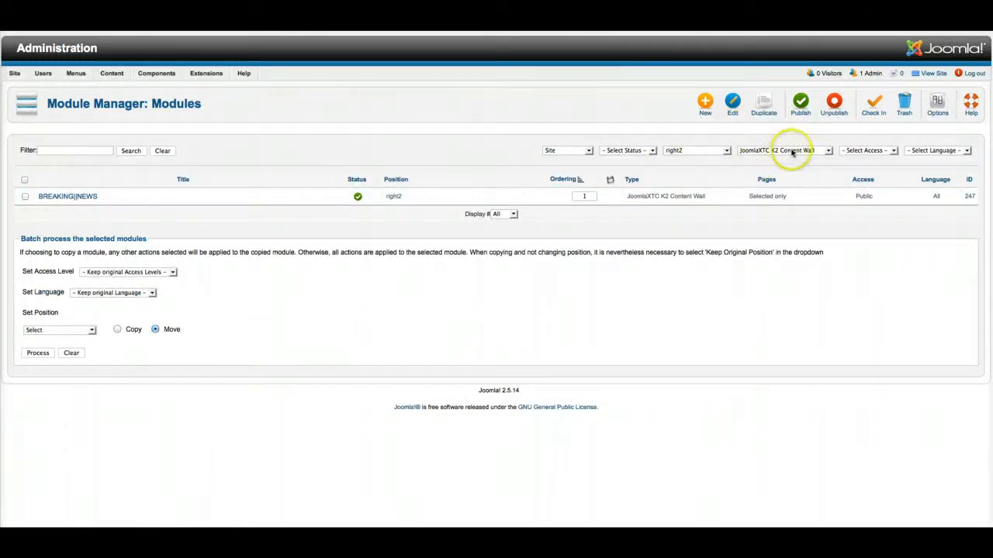
# Clear the position filter from the module list and open the Videos - ALL NEWS module.
pyautogui.click(684, 151)
pyautogui.scroll(5, 685, 177)
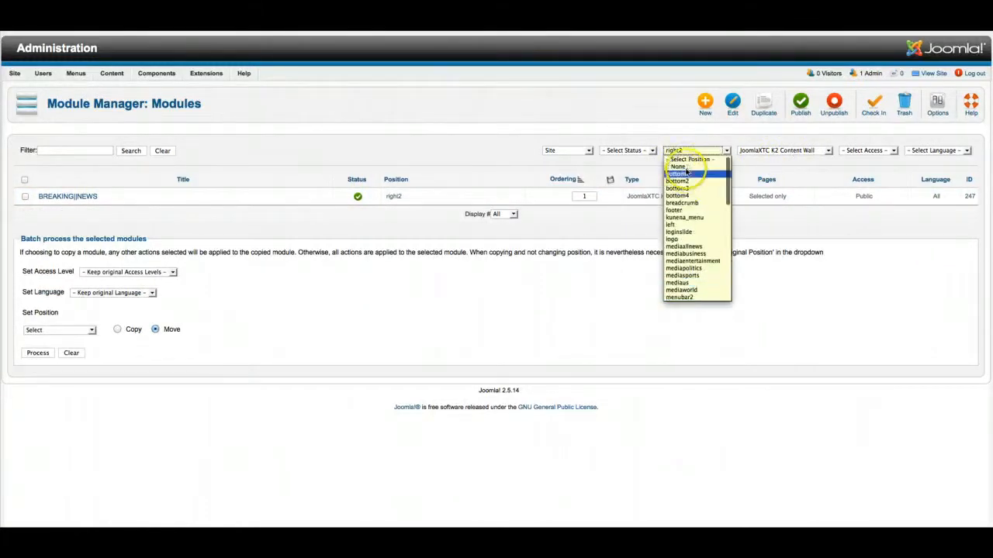
pyautogui.click(684, 160)
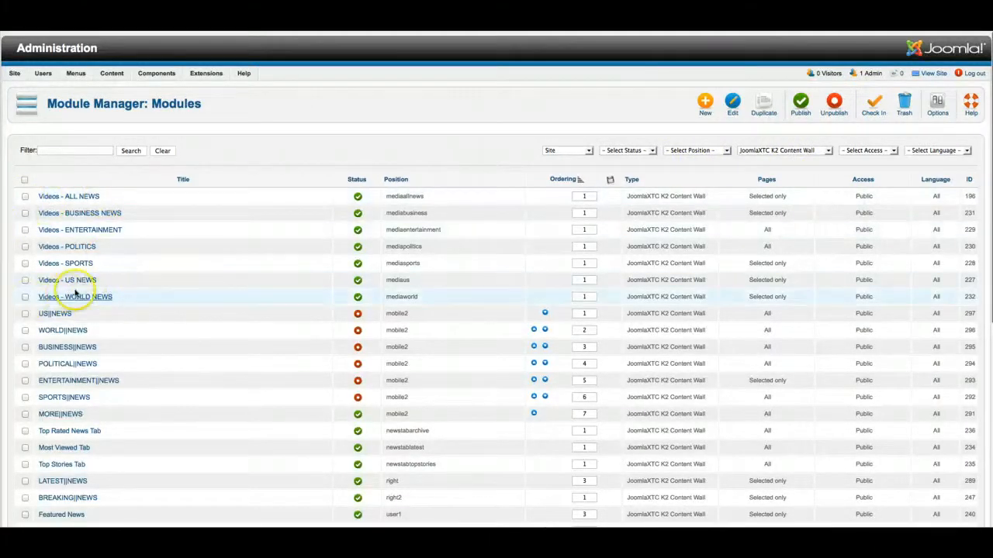
pyautogui.click(63, 198)
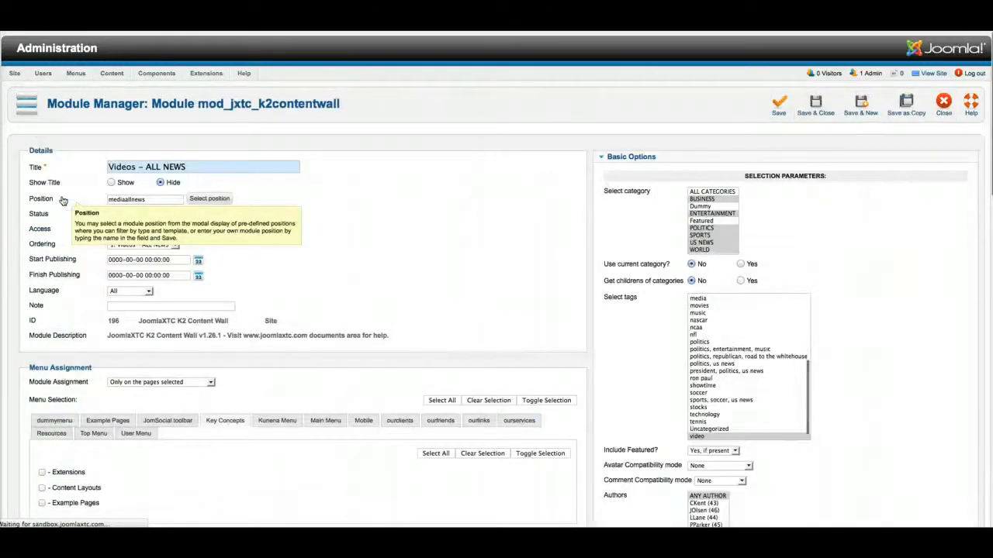
# Assign the tribune_videowall_mediaallnews template to the module and empty its Module HTML and Main Content HTML templates.
pyautogui.scroll(-2, 594, 229)
pyautogui.scroll(-12, 594, 229)
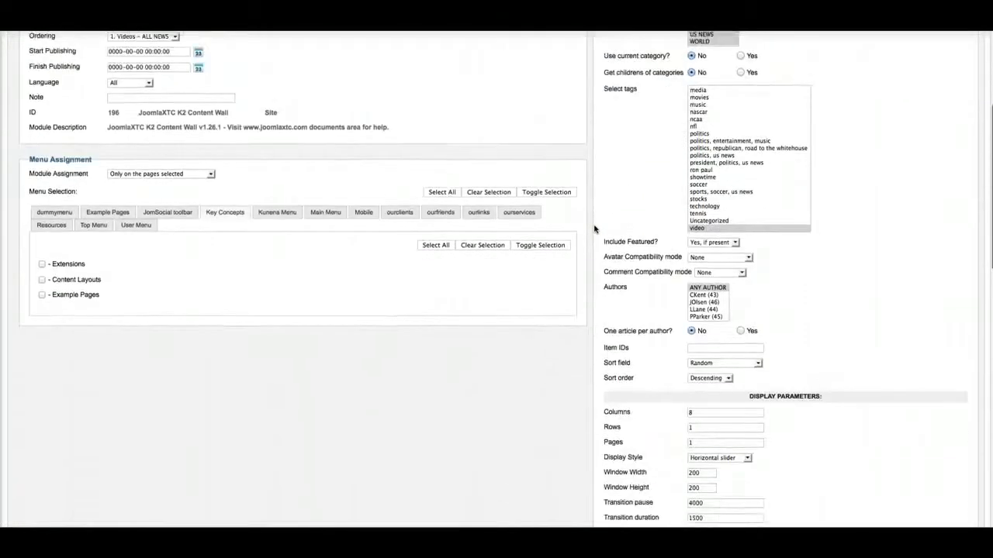
pyautogui.click(705, 319)
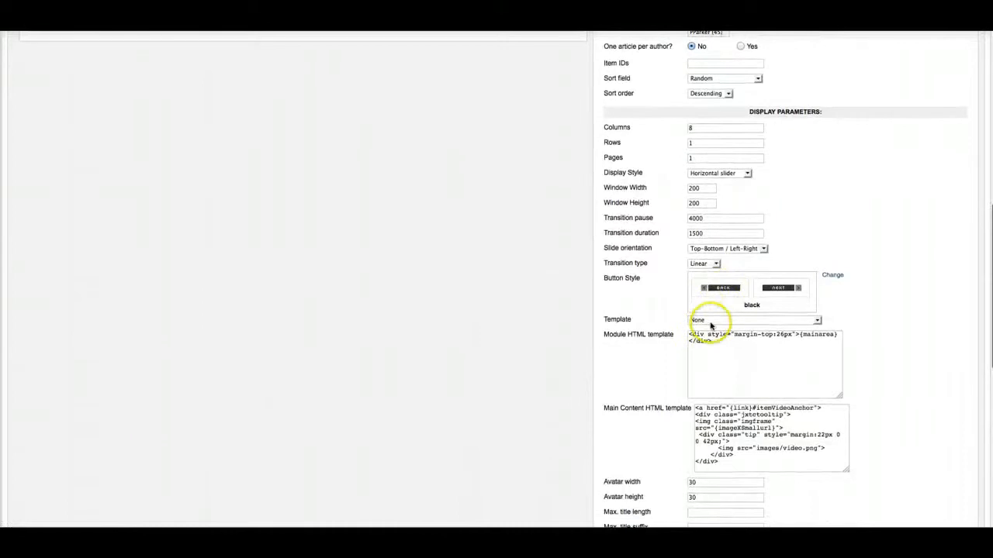
pyautogui.scroll(-3, 717, 371)
pyautogui.scroll(-8, 717, 371)
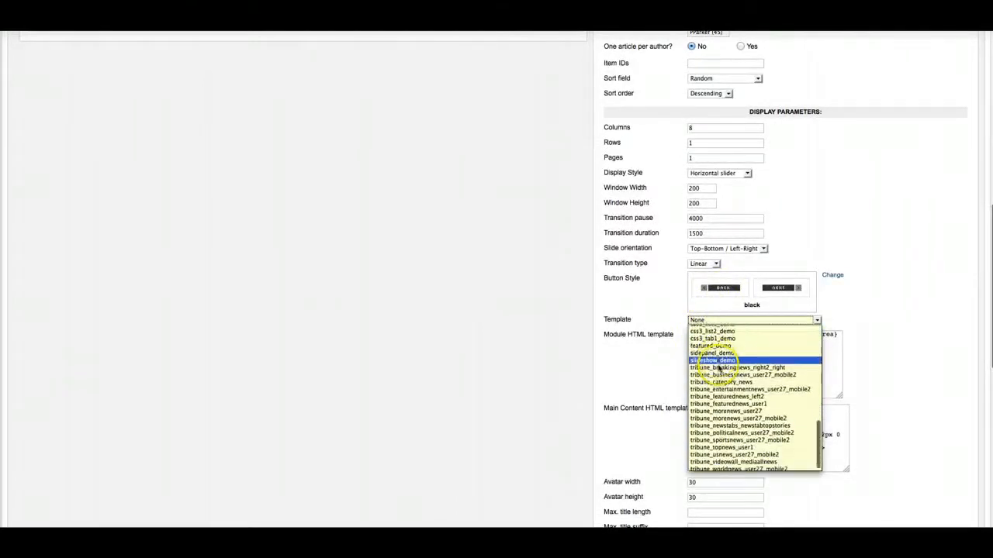
pyautogui.click(749, 460)
pyautogui.moveTo(718, 353); pyautogui.dragTo(635, 321)
pyautogui.press('BackSpace')
pyautogui.moveTo(734, 462); pyautogui.dragTo(671, 406)
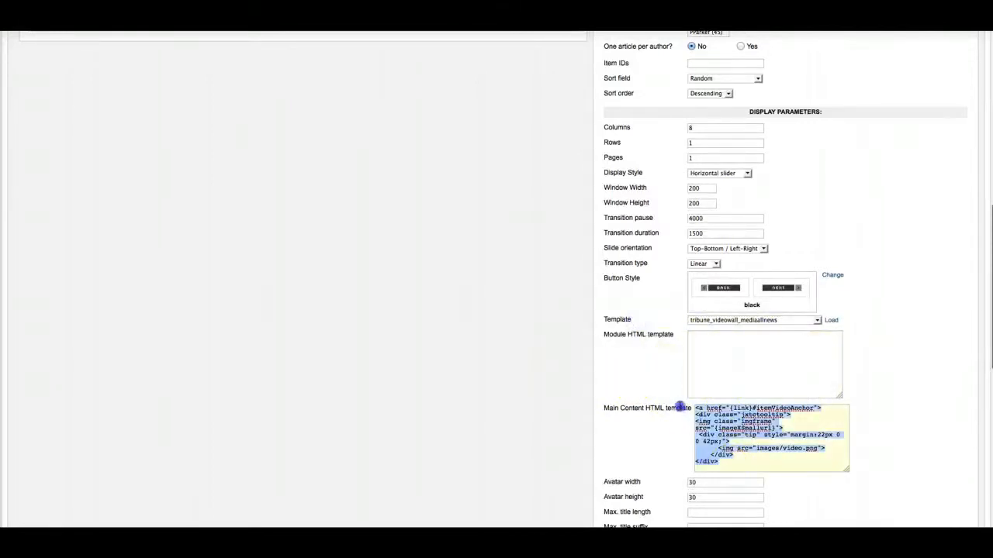
pyautogui.press('BackSpace')
# Set the module's alternative layout to bootstrap and Refresh on click to Yes in the advanced options, and save and close it.
pyautogui.scroll(-5, 572, 381)
pyautogui.scroll(-3, 574, 384)
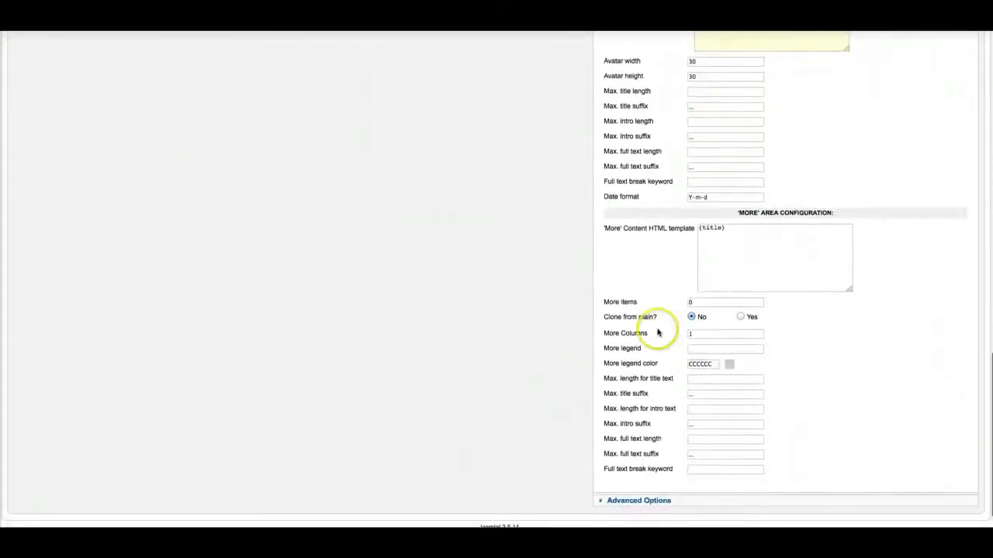
pyautogui.click(626, 476)
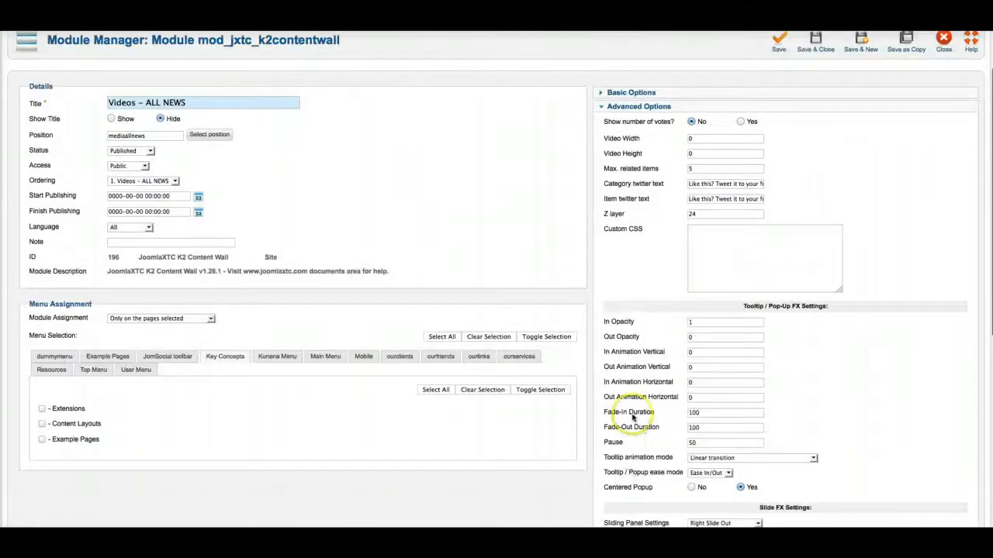
pyautogui.scroll(-1, 652, 403)
pyautogui.scroll(-8, 632, 417)
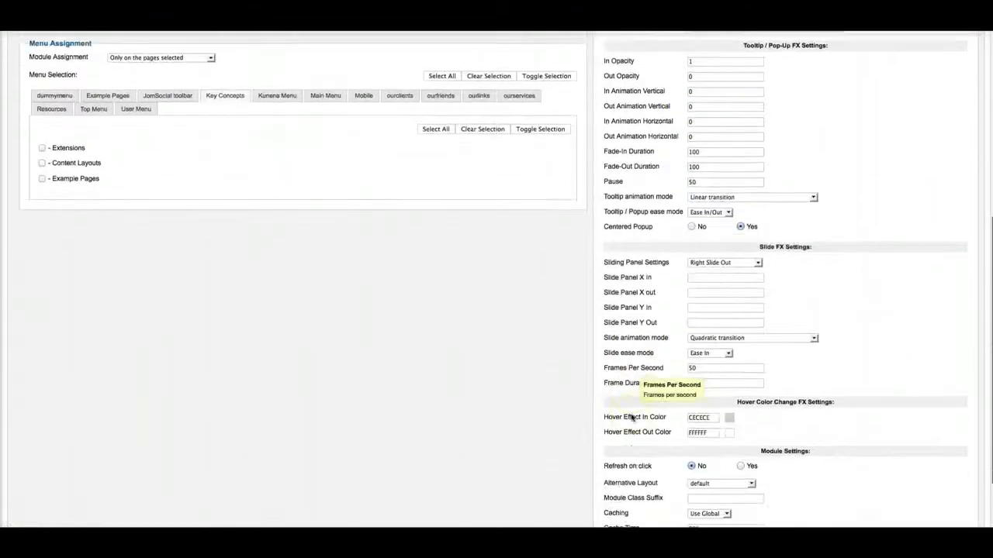
pyautogui.click(695, 406)
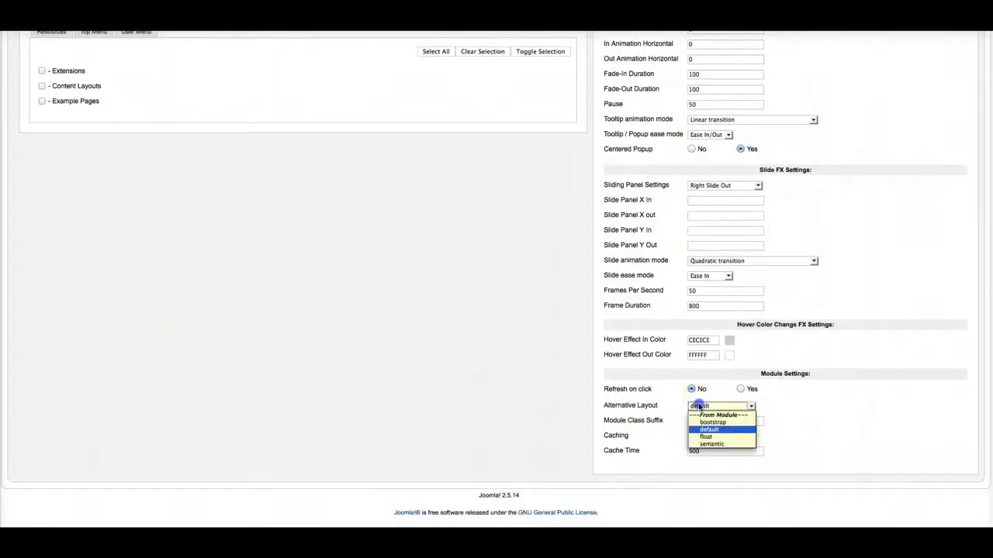
pyautogui.click(700, 423)
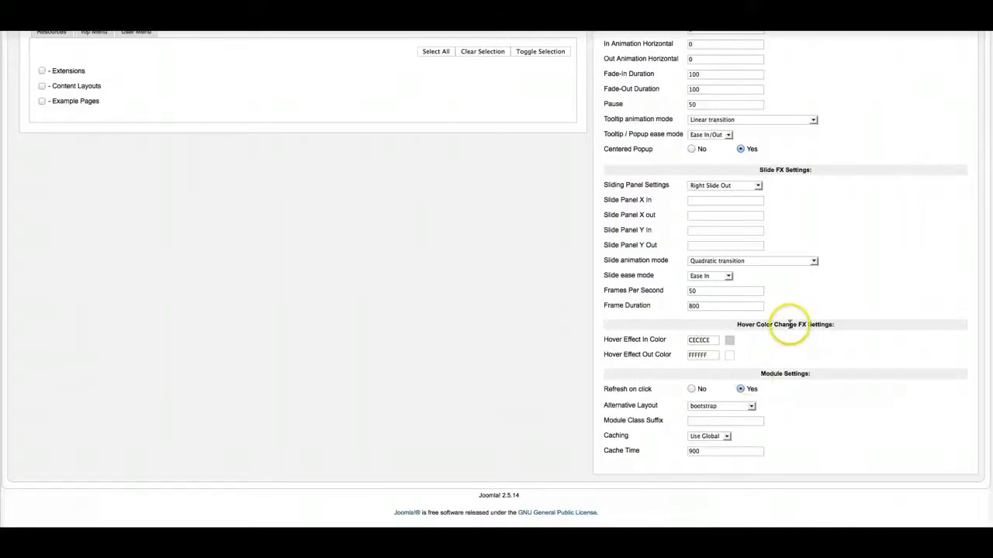
pyautogui.scroll(5, 790, 325)
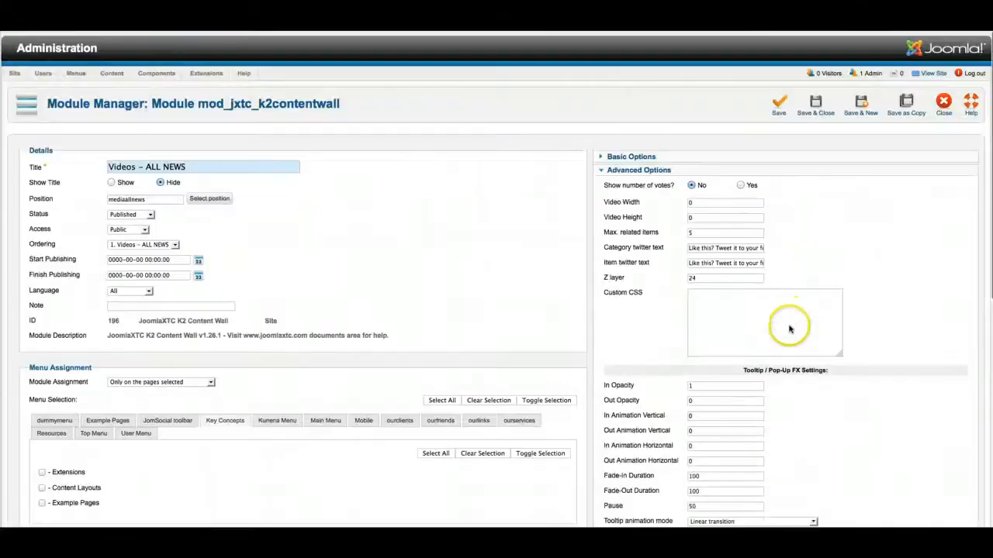
pyautogui.click(815, 116)
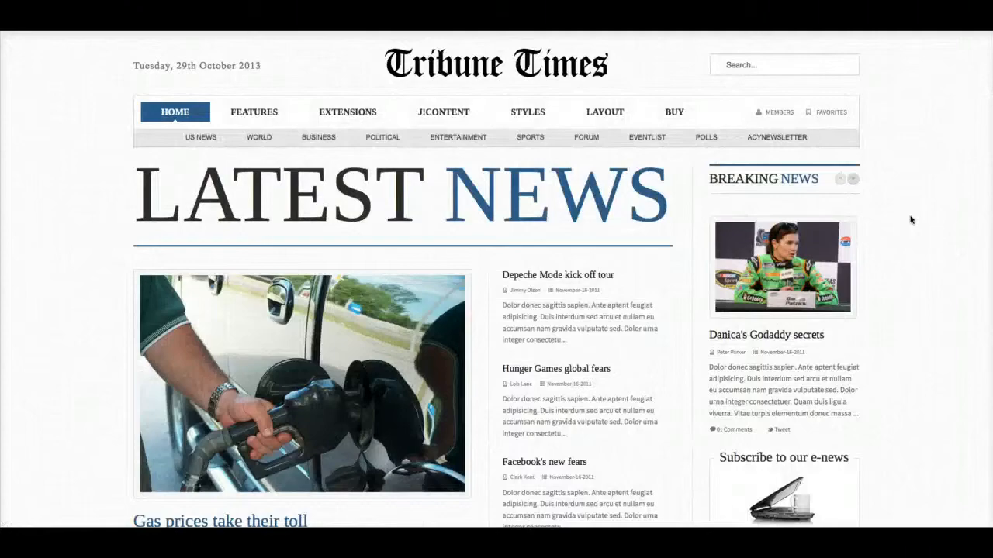
# Check the Latest Media section on the site's front page, including its USA tab.
pyautogui.scroll(-5, 517, 333)
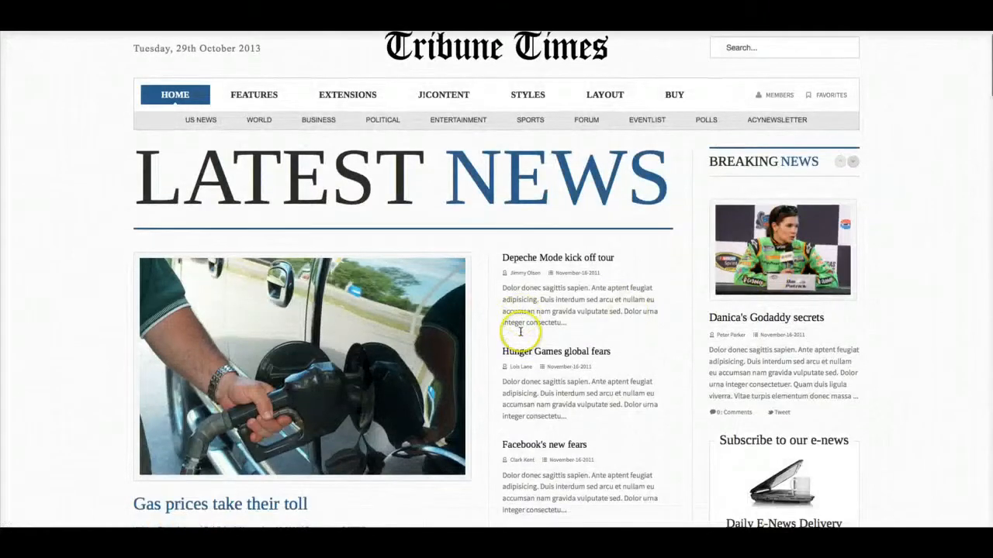
pyautogui.scroll(-5, 519, 331)
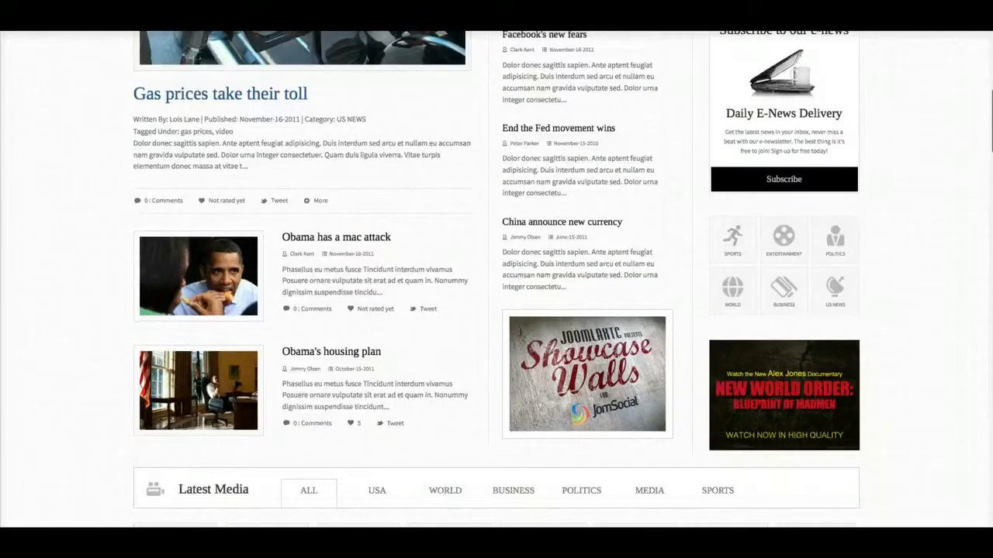
pyautogui.scroll(-5, 520, 331)
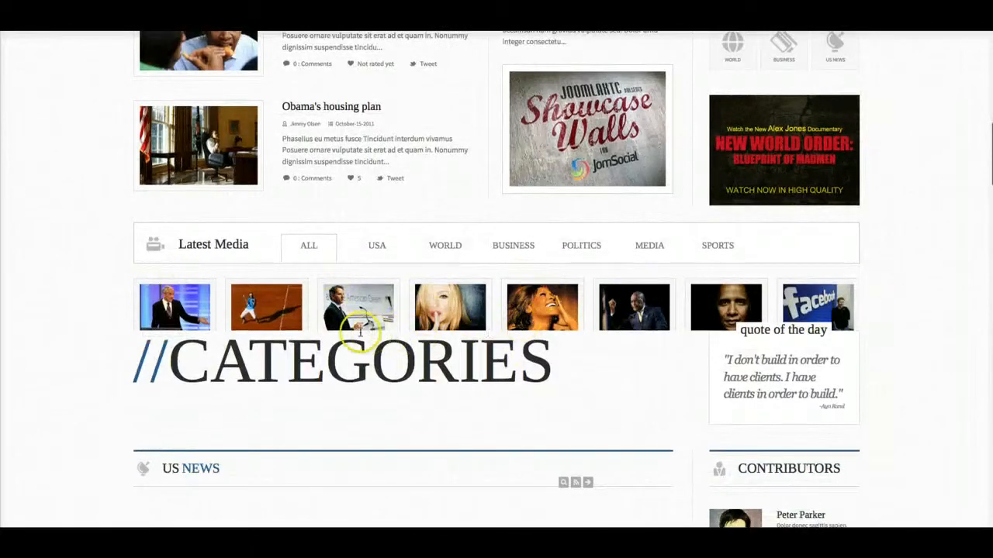
pyautogui.click(377, 247)
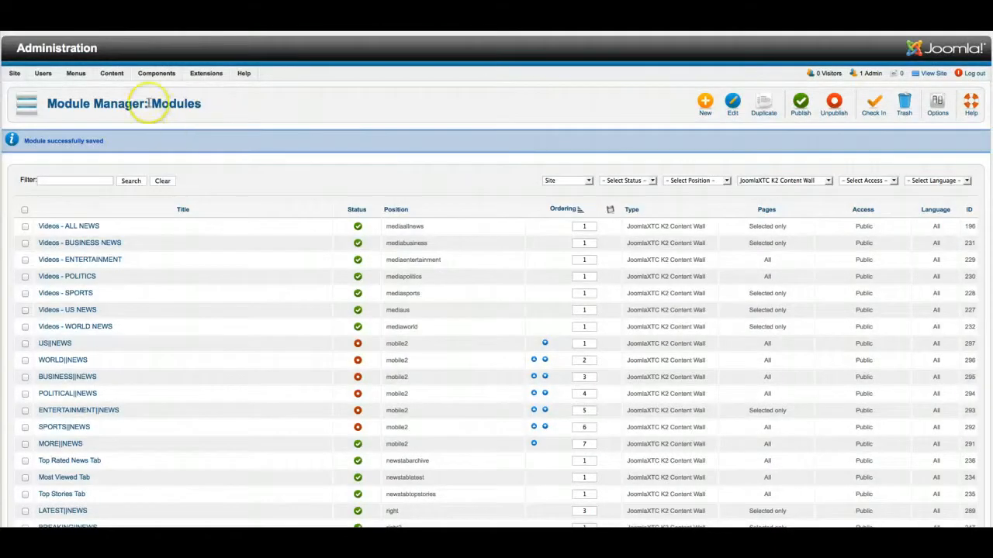
# Set the slide height of the Latest Media slideshow in Power Tabs to 165 pixels, save it, and check the front page.
pyautogui.moveTo(158, 74)
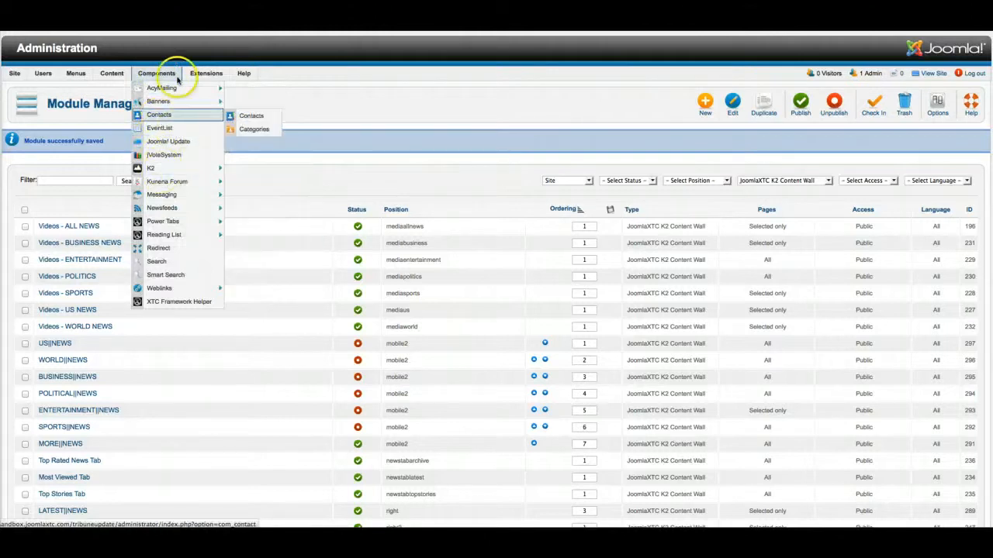
pyautogui.moveTo(111, 72)
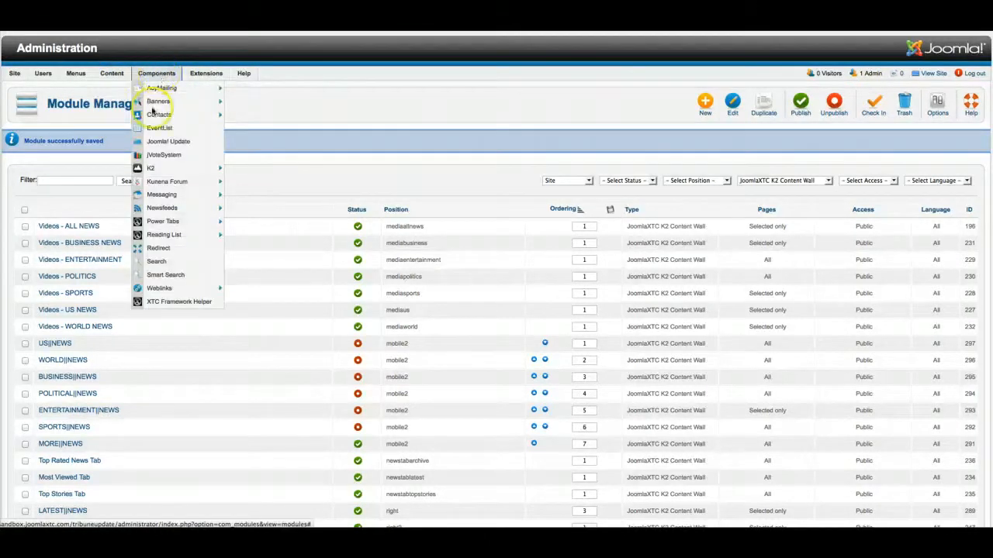
pyautogui.moveTo(167, 221)
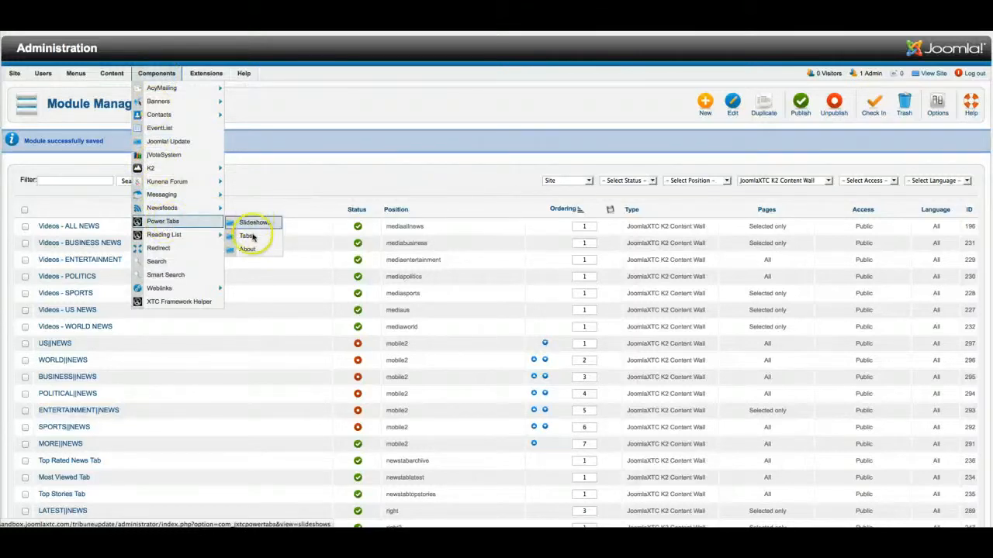
pyautogui.click(256, 225)
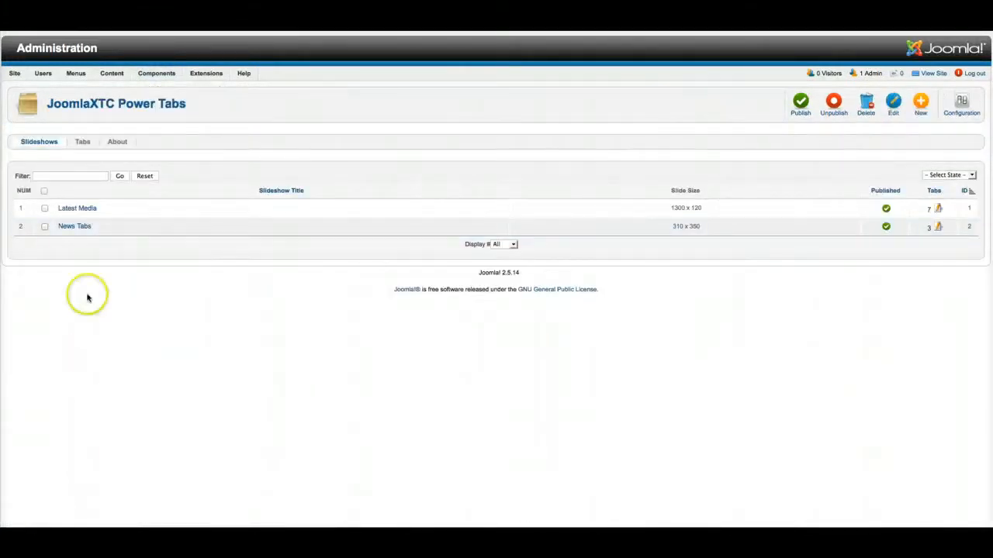
pyautogui.click(77, 210)
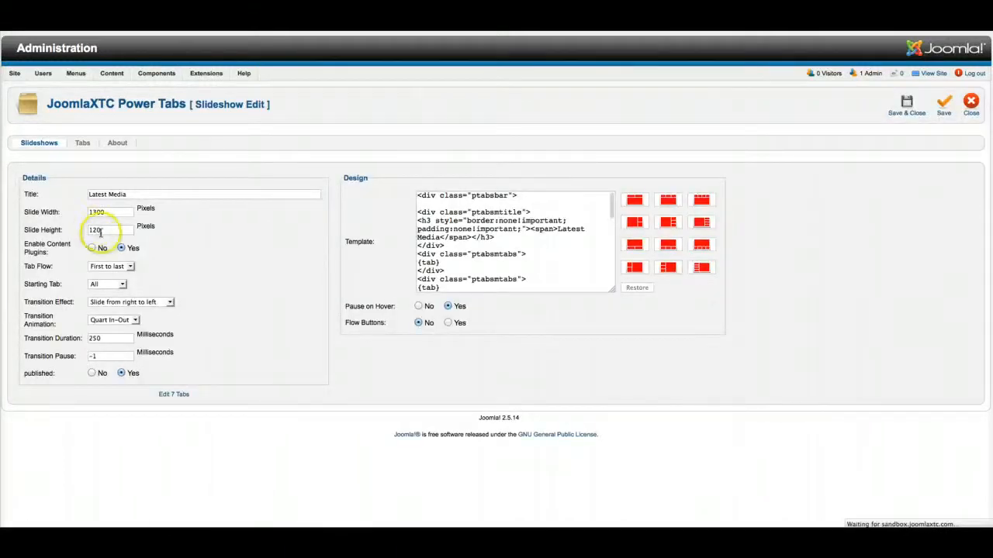
pyautogui.moveTo(101, 233); pyautogui.dragTo(79, 231)
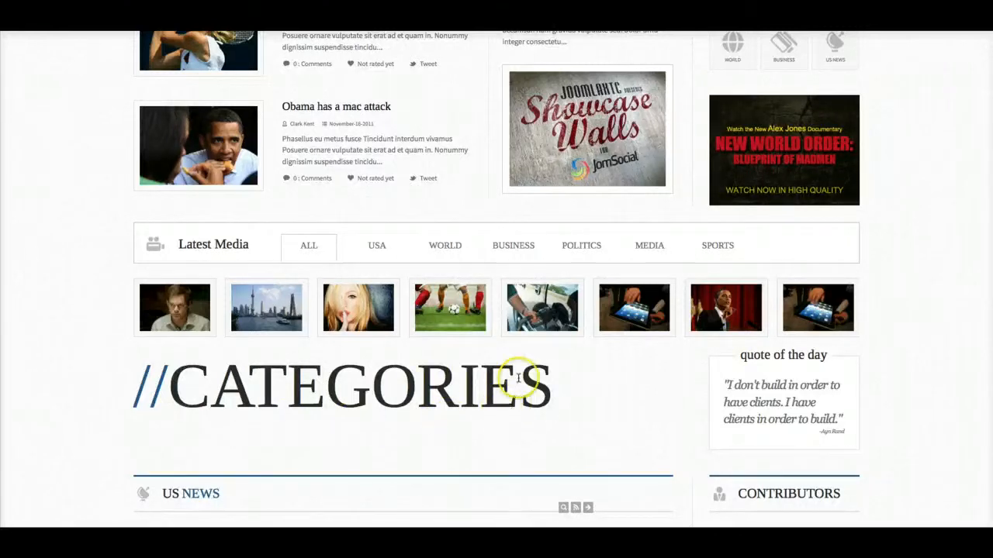
pyautogui.scroll(-1, 516, 379)
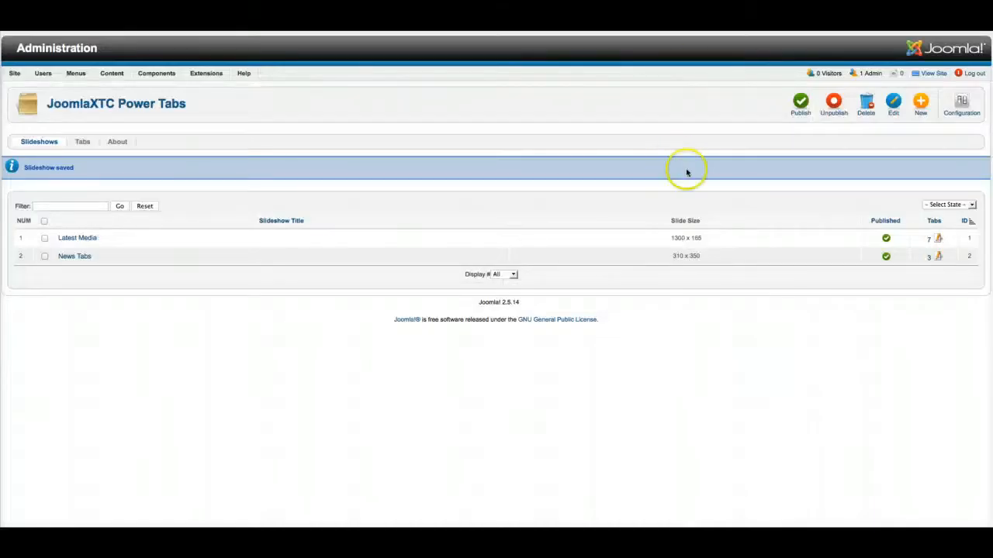
# Filter the Module Manager by the type JoomlaXTC HTML Module and open the Category Title module.
pyautogui.moveTo(206, 75)
pyautogui.click(208, 105)
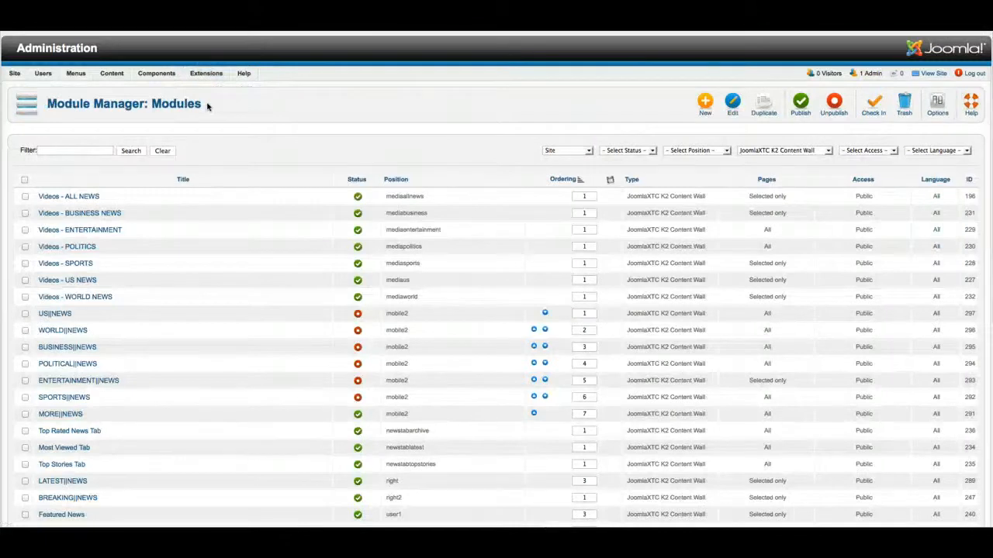
pyautogui.click(752, 150)
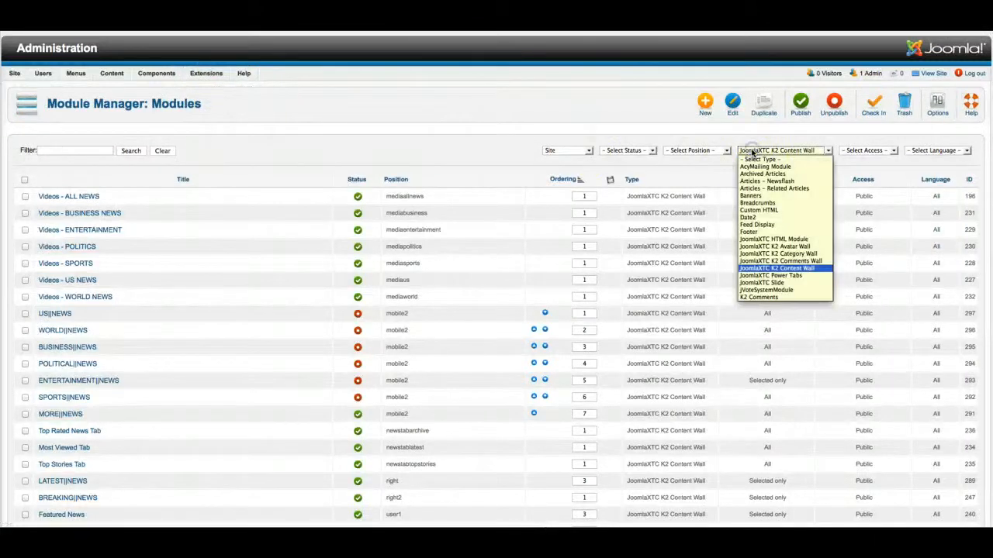
pyautogui.click(773, 239)
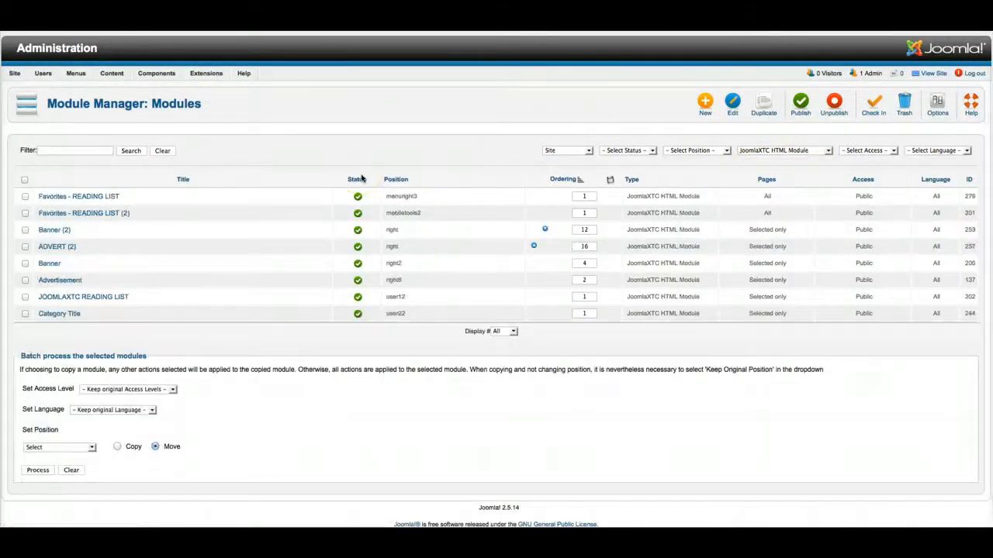
pyautogui.click(59, 314)
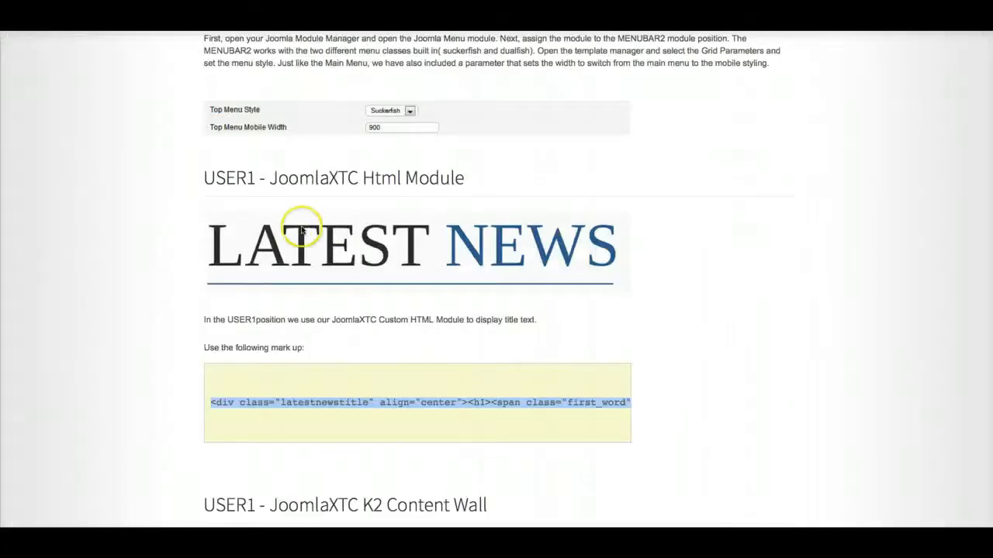
# Copy the Categories title markup for the USER22 position from the template documentation.
pyautogui.scroll(-1, 293, 228)
pyautogui.scroll(-20, 293, 229)
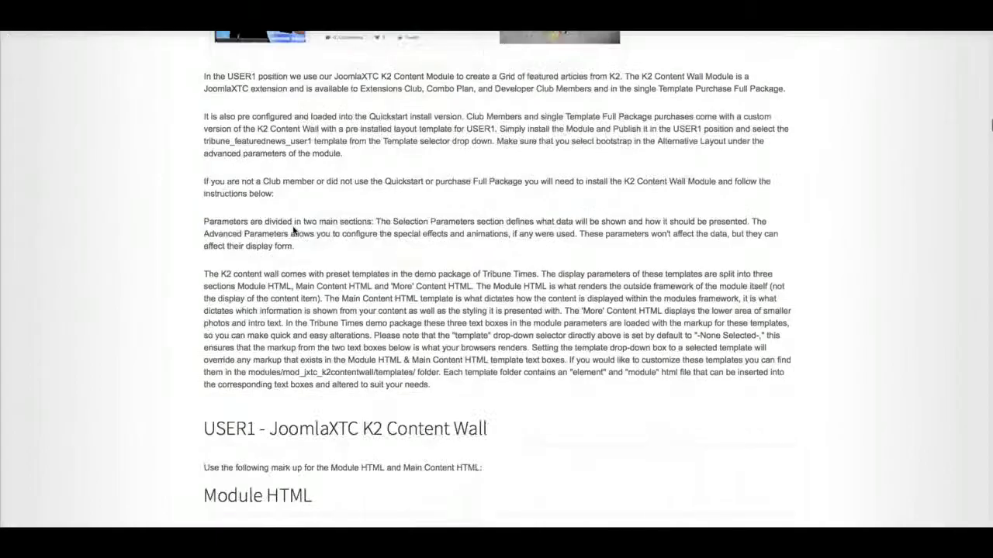
pyautogui.scroll(-20, 293, 230)
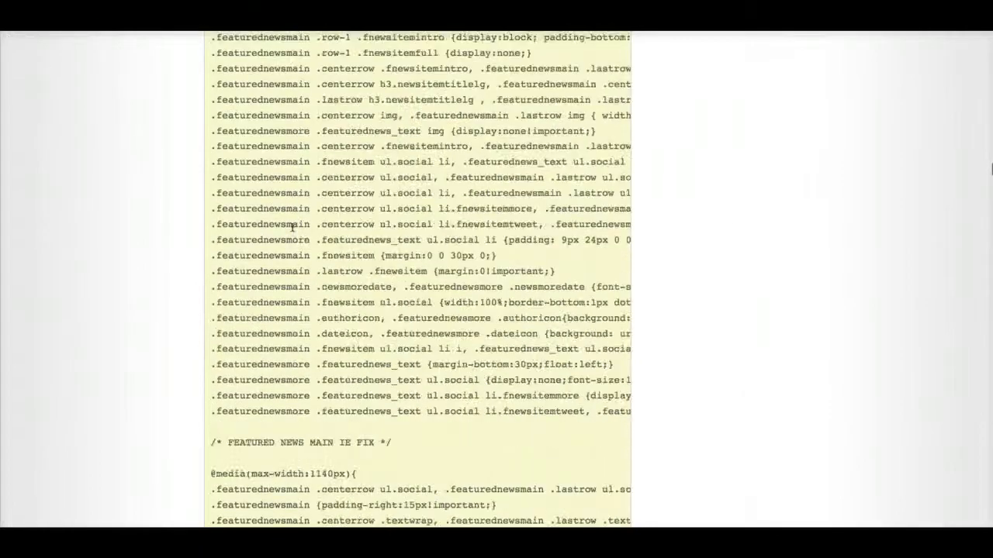
pyautogui.scroll(-20, 292, 230)
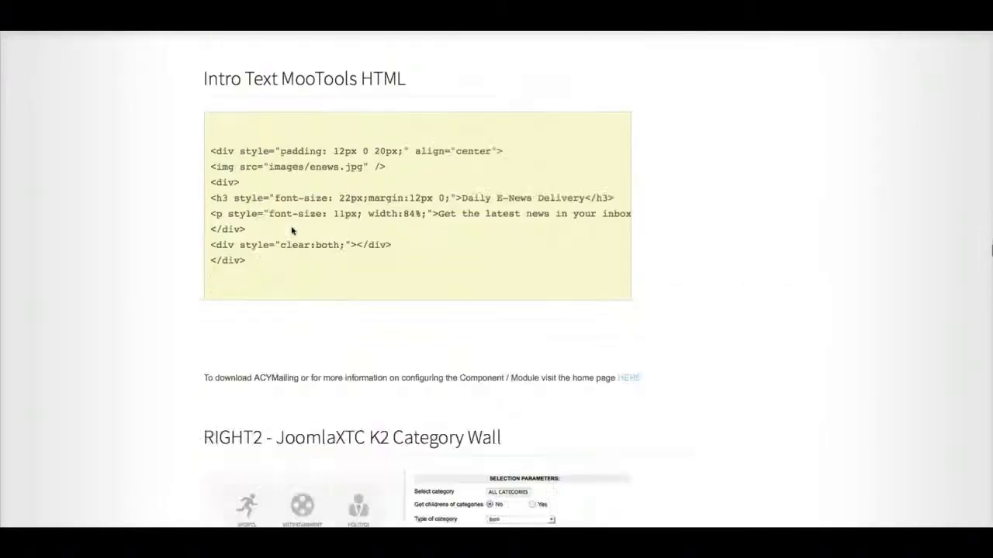
pyautogui.scroll(-20, 292, 231)
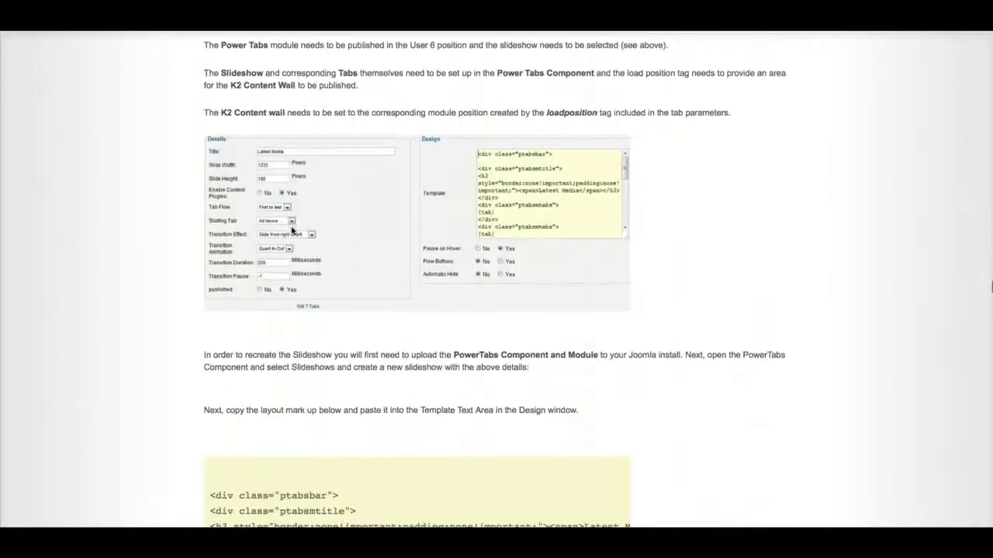
pyautogui.scroll(-20, 291, 231)
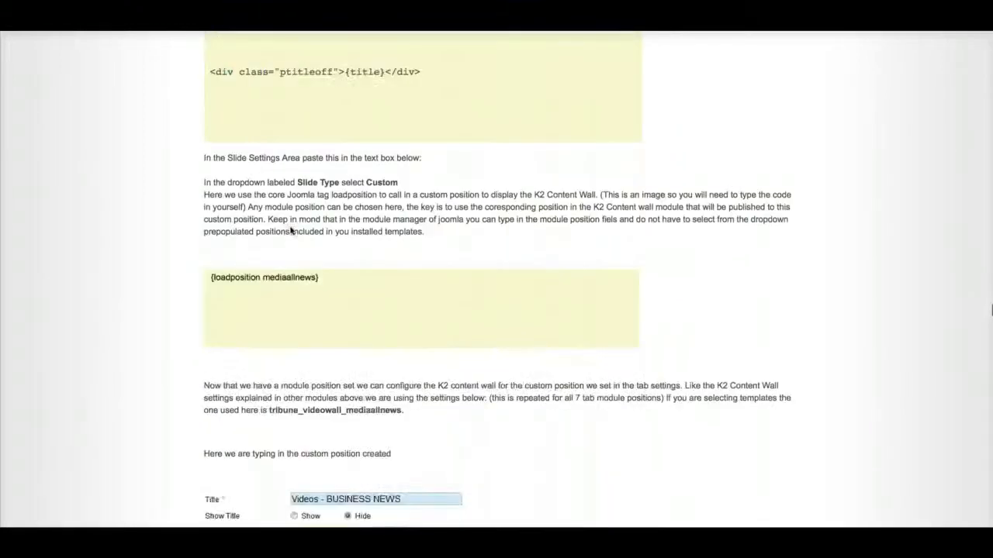
pyautogui.scroll(5, 288, 227)
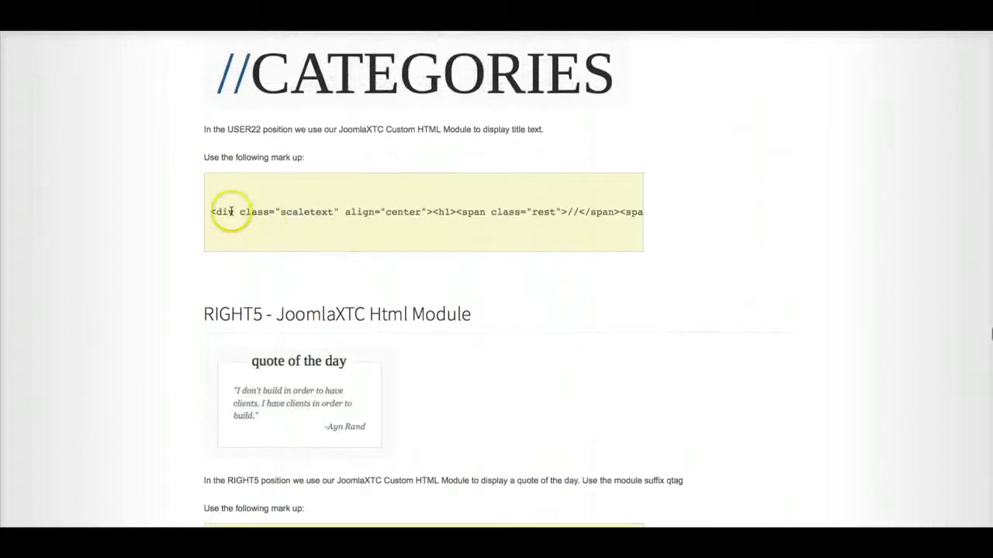
pyautogui.tripleClick(222, 212)
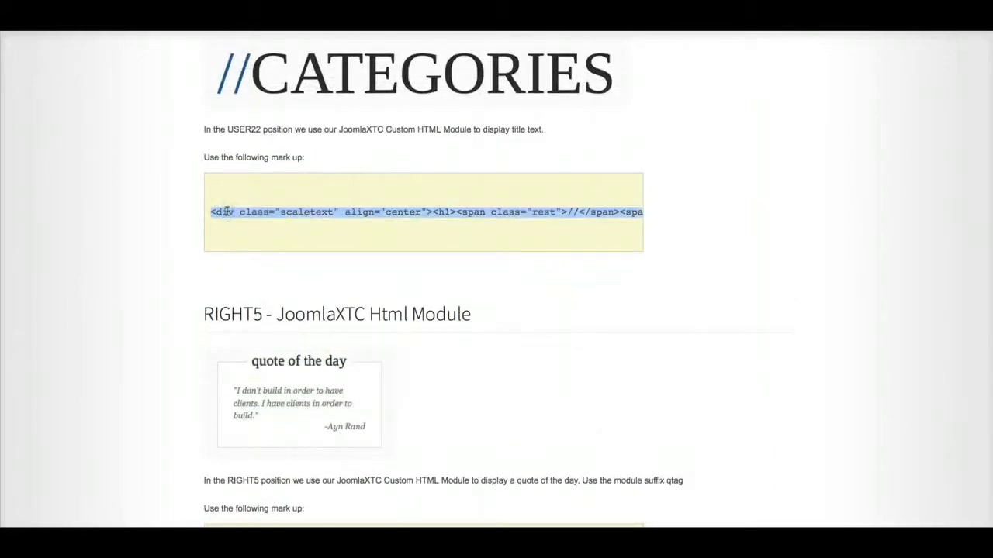
# Replace the Category Title module's custom HTML output with the copied scaletext markup, and save and close the module.
pyautogui.click(717, 16)
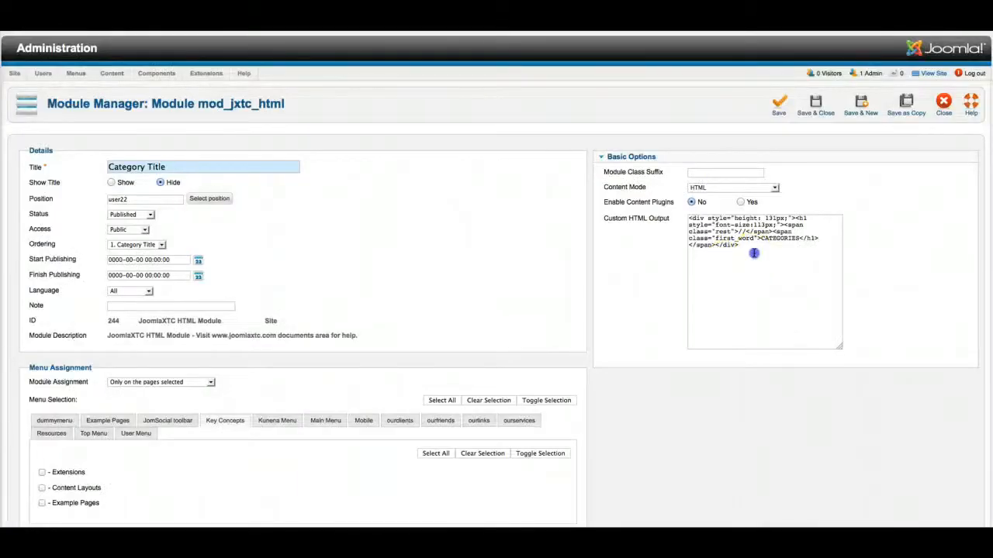
pyautogui.moveTo(754, 254); pyautogui.dragTo(658, 218)
pyautogui.write('<div class="scaletext" align="center"><h1><span class="rest">//</span><span class="first_word">CATEGORIES</h1></span></div>')
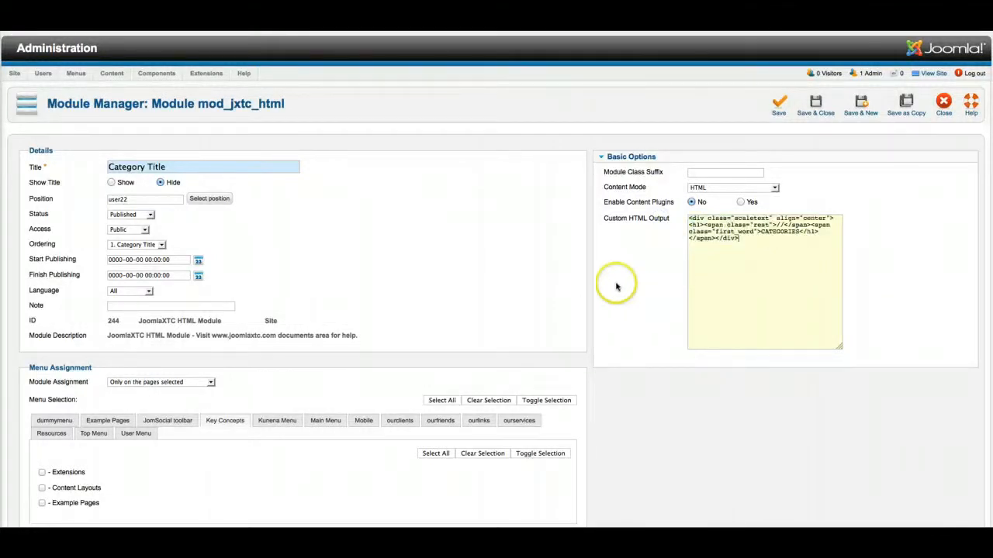
pyautogui.click(824, 113)
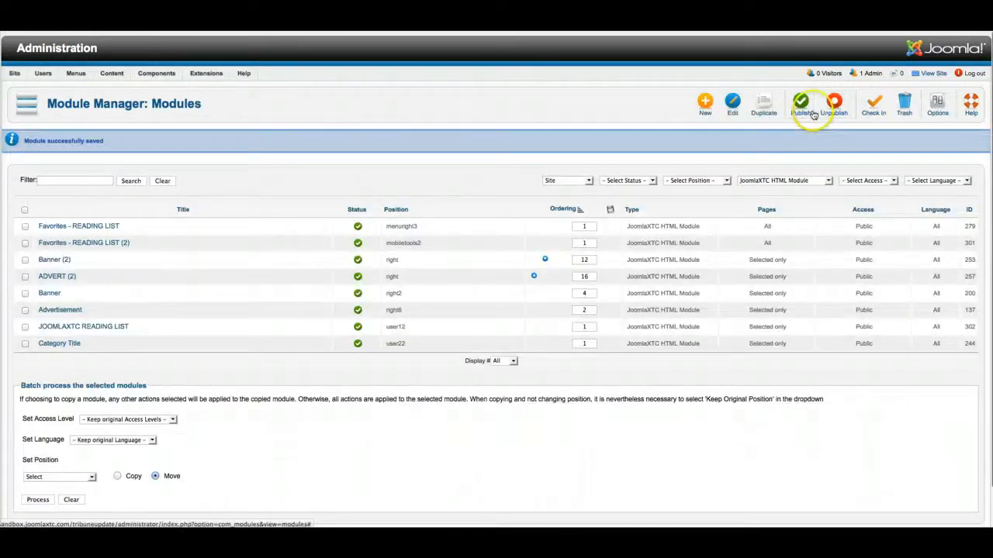
# Filter the Module Manager by the type Custom HTML and open the quote of the day module.
pyautogui.click(744, 181)
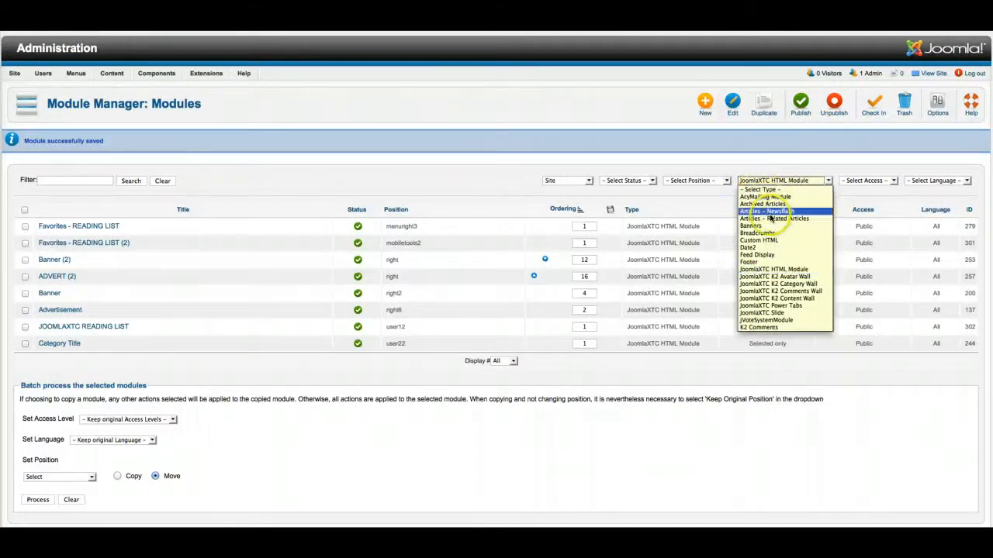
pyautogui.click(770, 242)
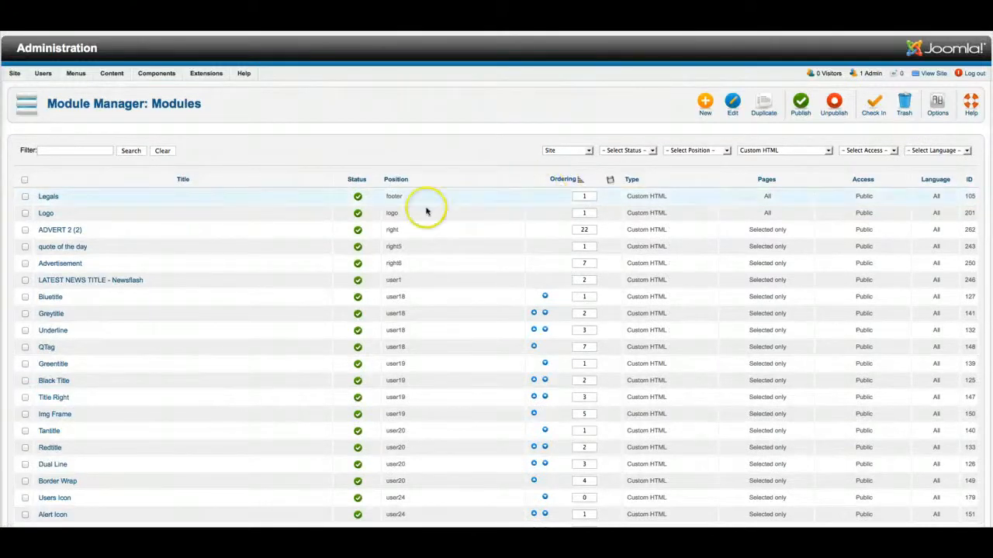
pyautogui.click(72, 253)
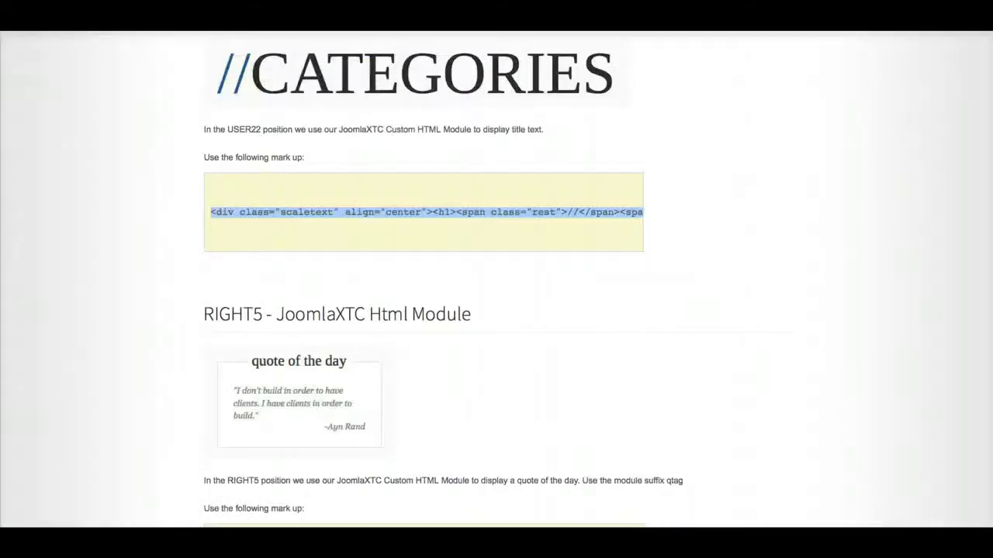
# Copy the quote of the day markup for the RIGHT5 position from the template documentation.
pyautogui.click(311, 247)
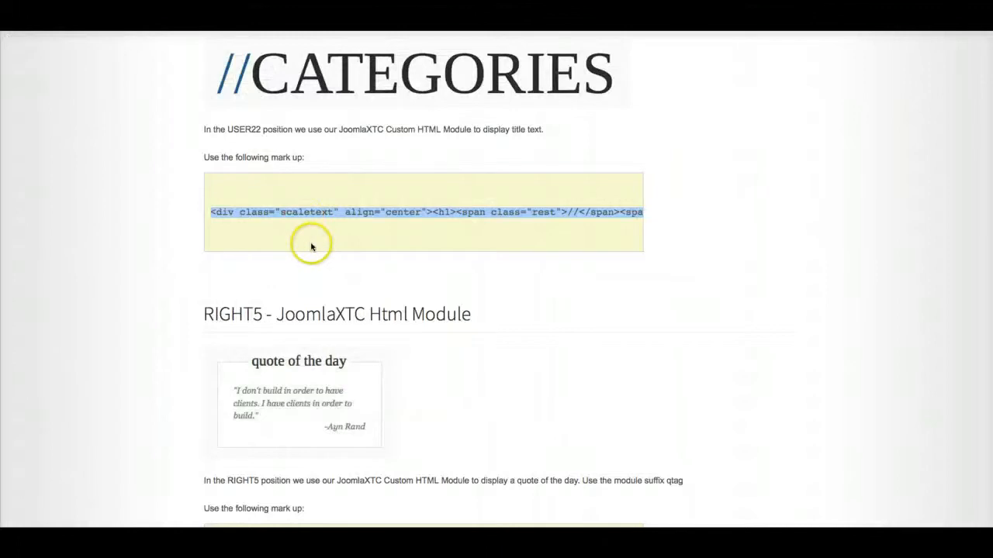
pyautogui.scroll(-5, 311, 246)
pyautogui.moveTo(247, 332); pyautogui.dragTo(210, 284)
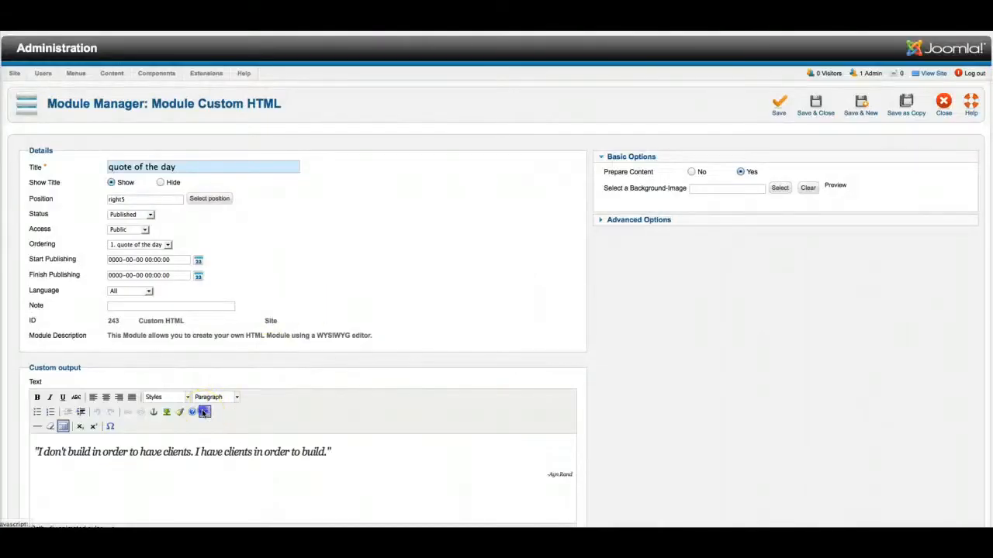
# Replace the quote of the day module's HTML source with the copied "animated pulse quoteoftheday" markup, and save and close the module.
pyautogui.click(203, 412)
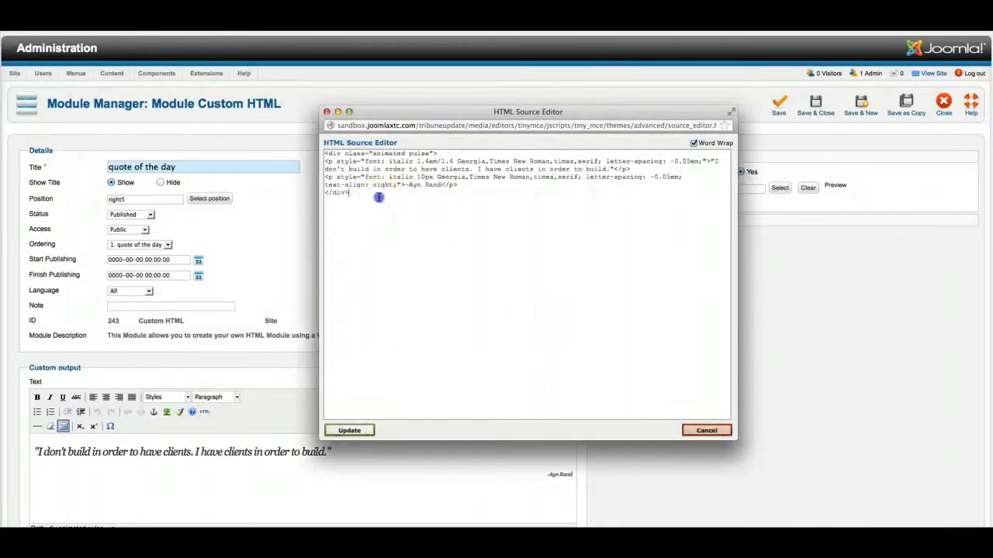
pyautogui.moveTo(376, 195); pyautogui.dragTo(312, 152)
pyautogui.write('<div class="animated pulse quoteoftheday"> <p>"I don\'t build in order to have clients. I have clients in order to build."</p> <span>-Ayn Rand</span> </div>')
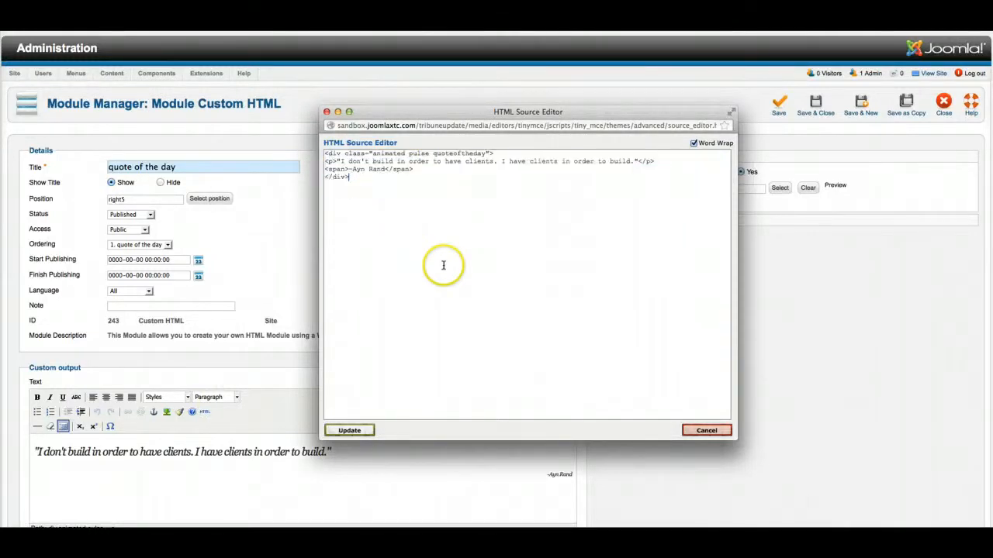
pyautogui.click(350, 431)
pyautogui.click(813, 120)
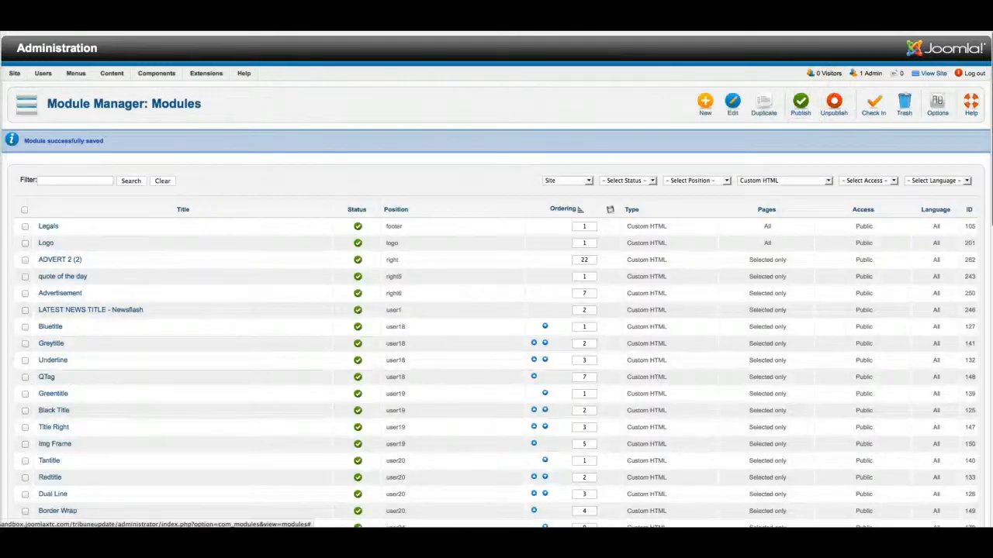
# Check the Categories title, the quote of the day and the category news sections on the site's front page.
pyautogui.click(920, 225)
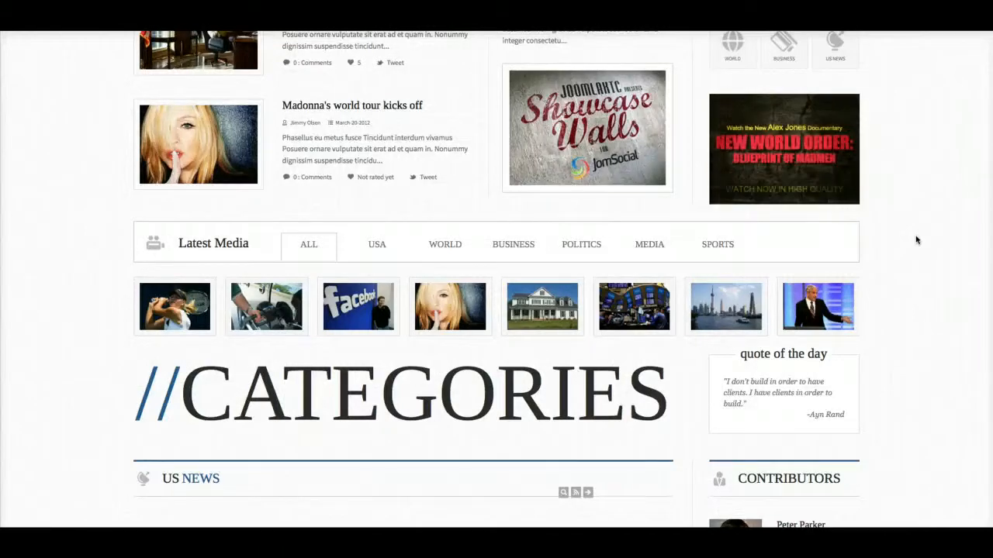
pyautogui.scroll(-4, 492, 300)
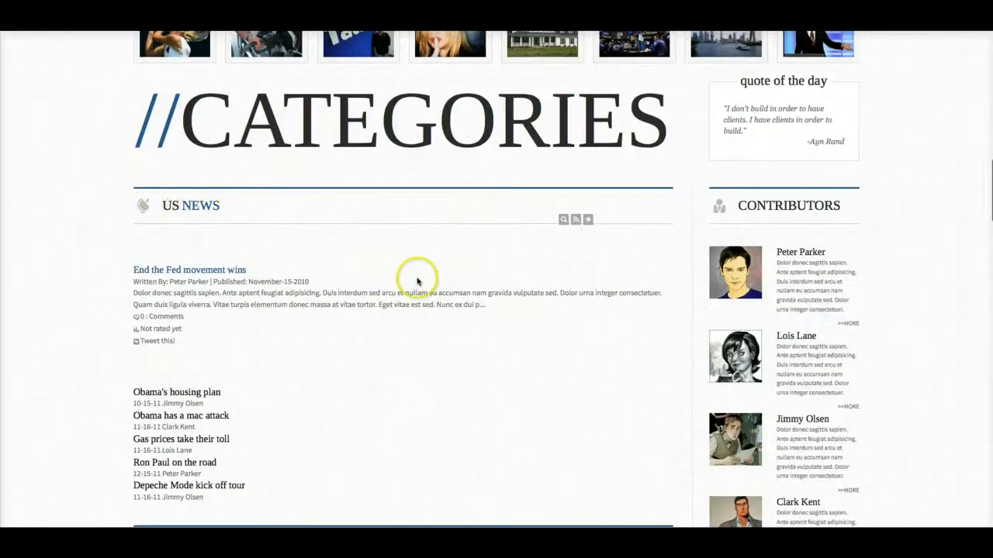
pyautogui.scroll(-1, 408, 288)
pyautogui.scroll(-5, 407, 289)
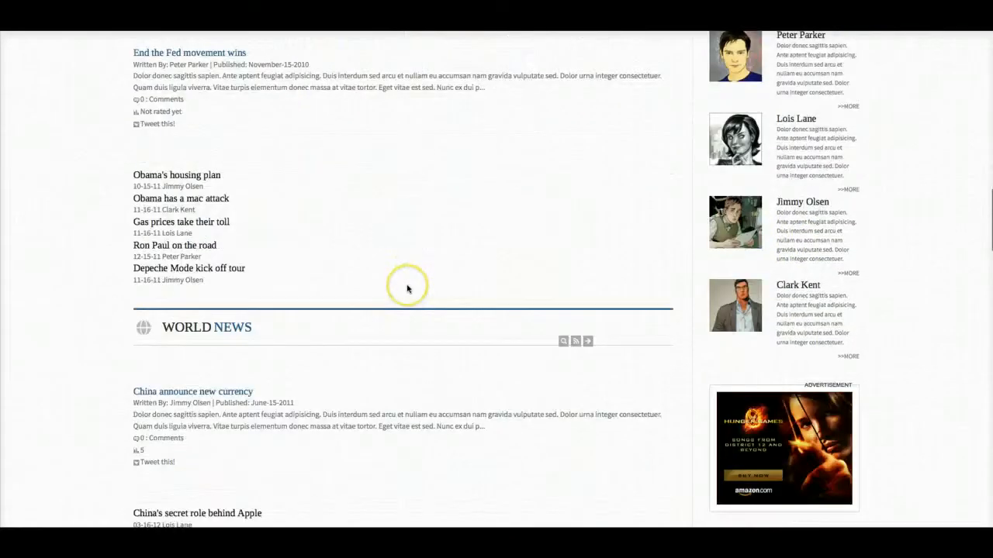
pyautogui.scroll(8, 407, 288)
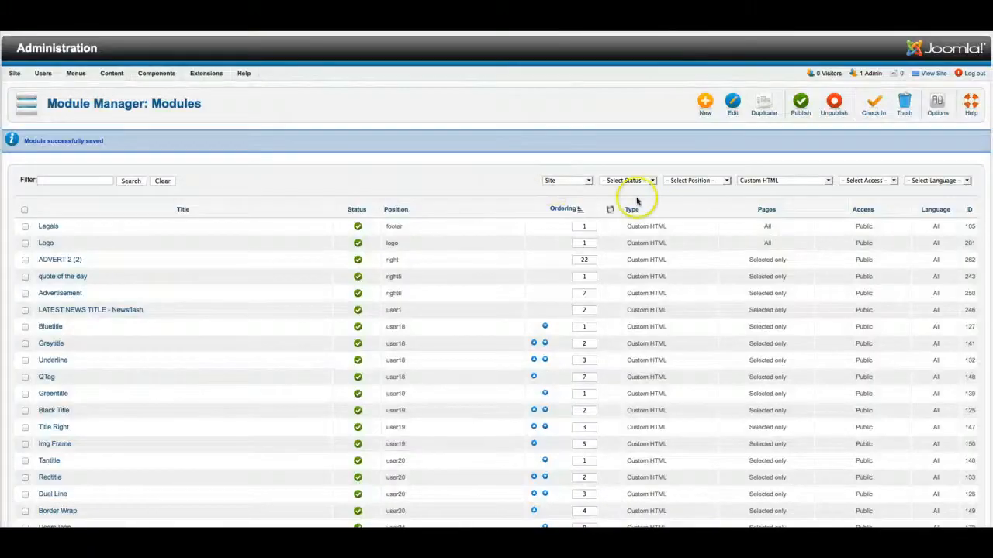
# Filter the Module Manager by type JoomlaXTC K2 Content Wall and position user27, and open the US||NEWS module.
pyautogui.click(768, 181)
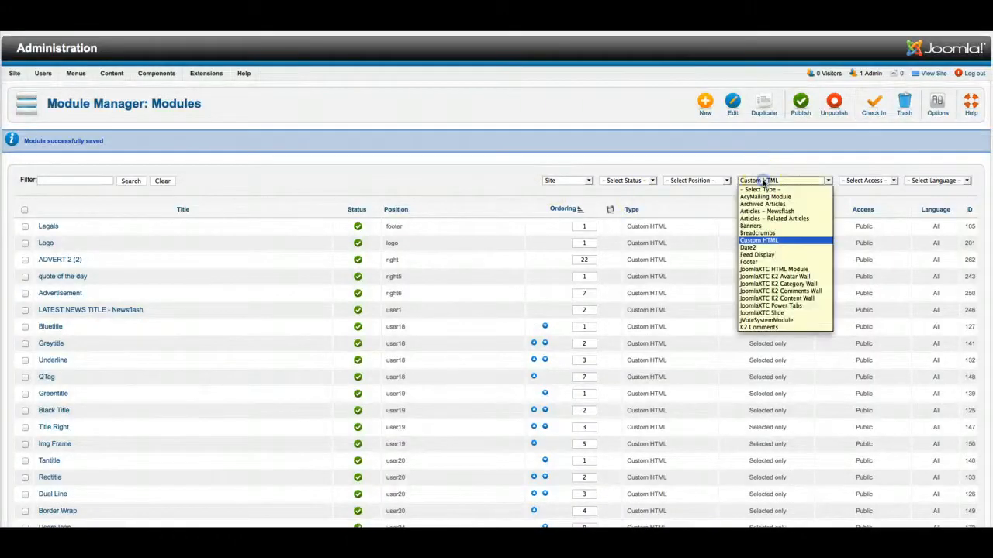
pyautogui.click(778, 297)
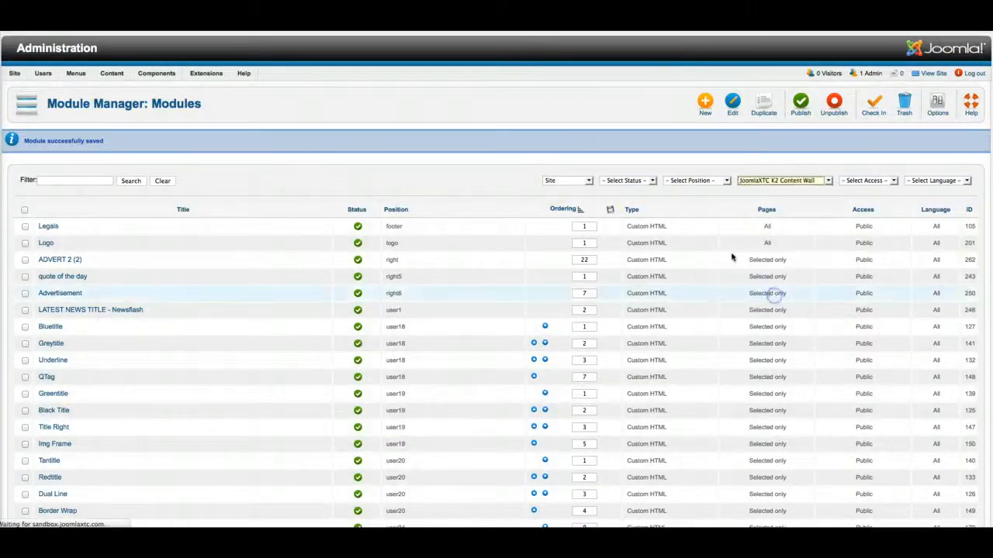
pyautogui.click(690, 149)
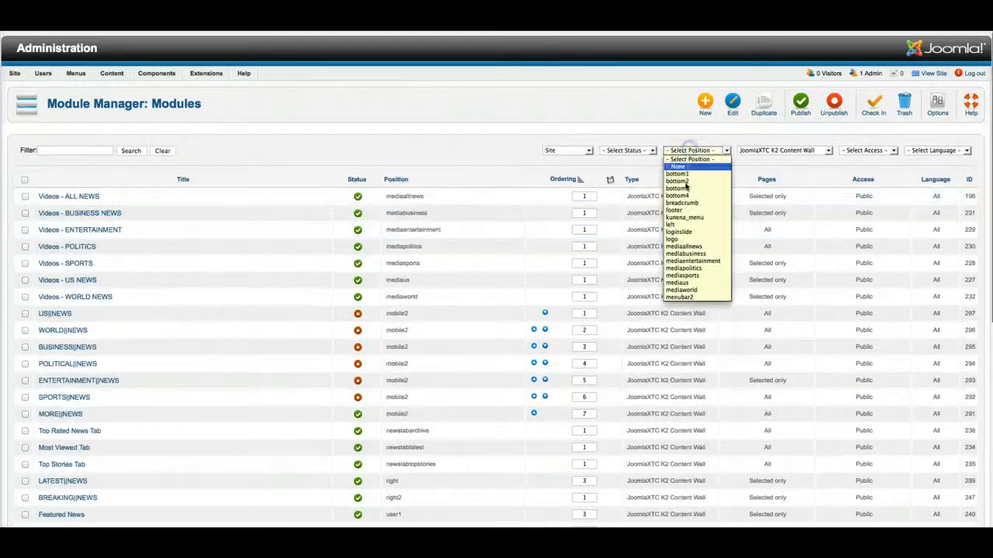
pyautogui.scroll(-3, 686, 233)
pyautogui.scroll(-2, 684, 238)
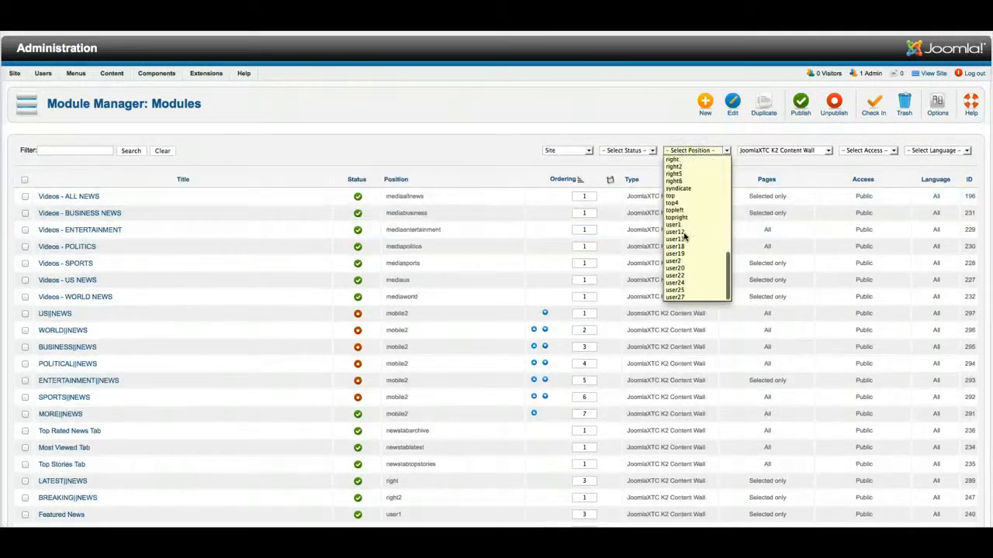
pyautogui.click(681, 297)
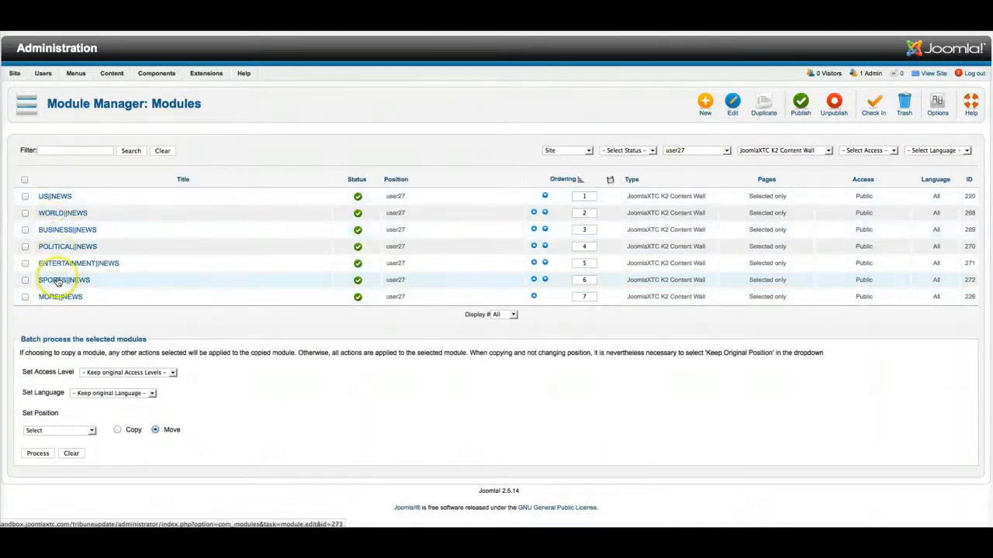
pyautogui.click(55, 197)
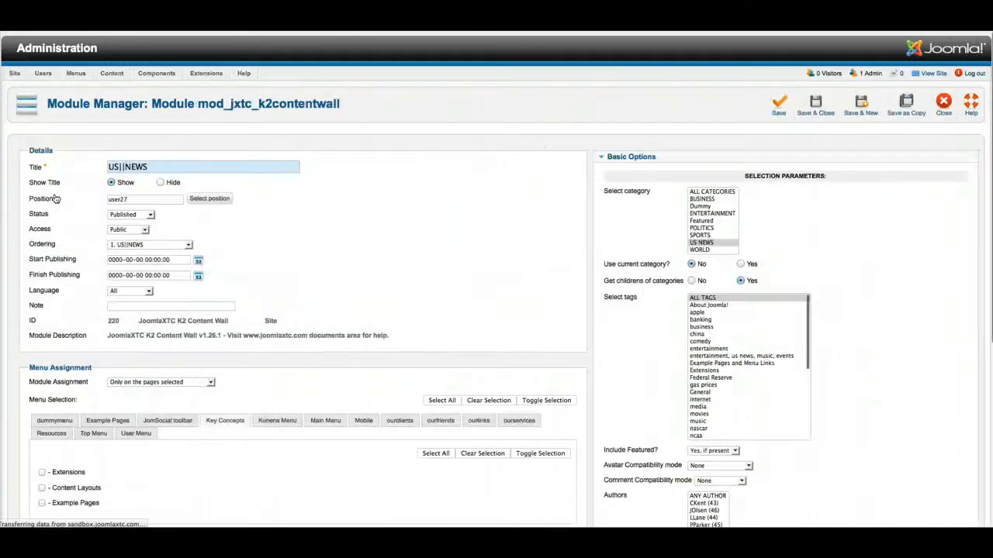
# Set the US||NEWS module's template to tribune_category_news in the display parameters.
pyautogui.scroll(-3, 607, 325)
pyautogui.scroll(-10, 608, 322)
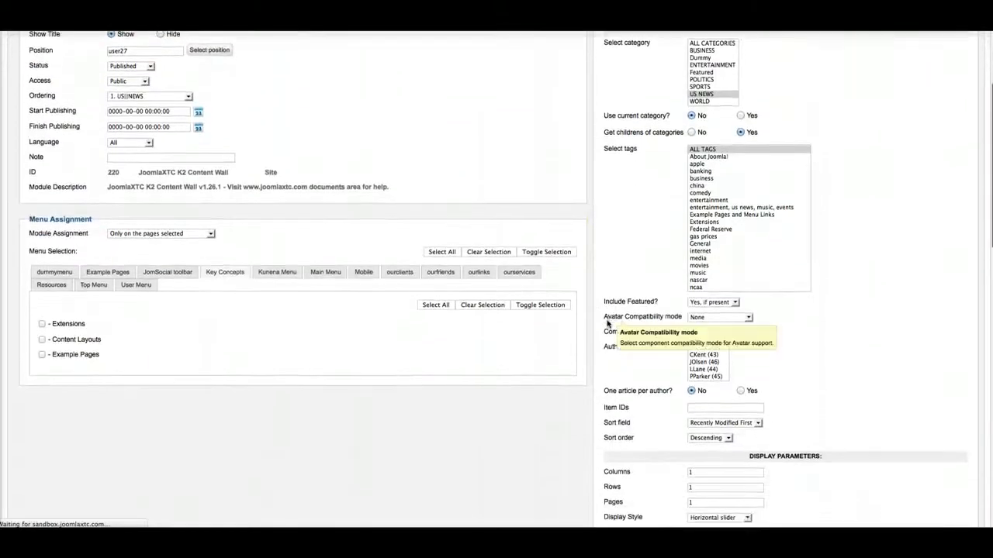
pyautogui.click(729, 303)
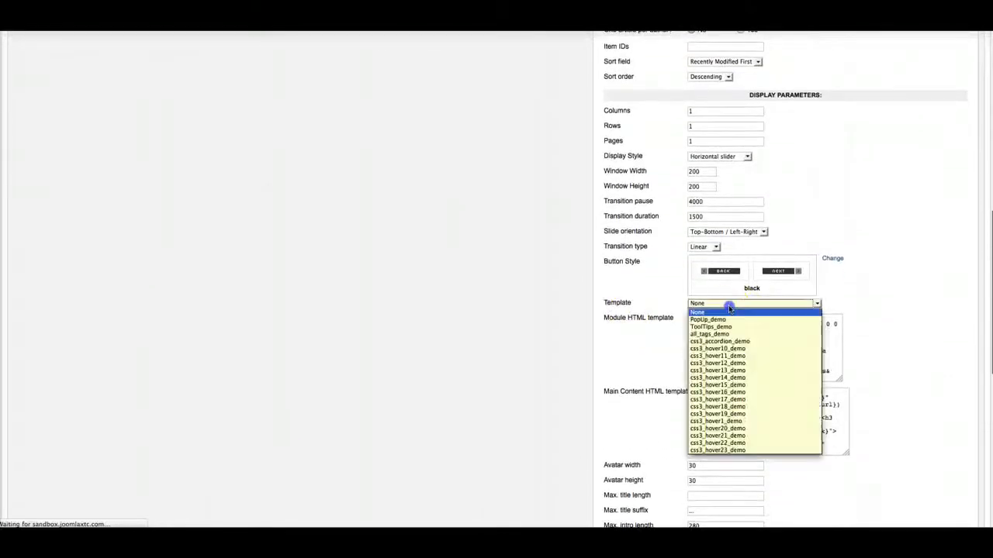
pyautogui.scroll(-3, 729, 335)
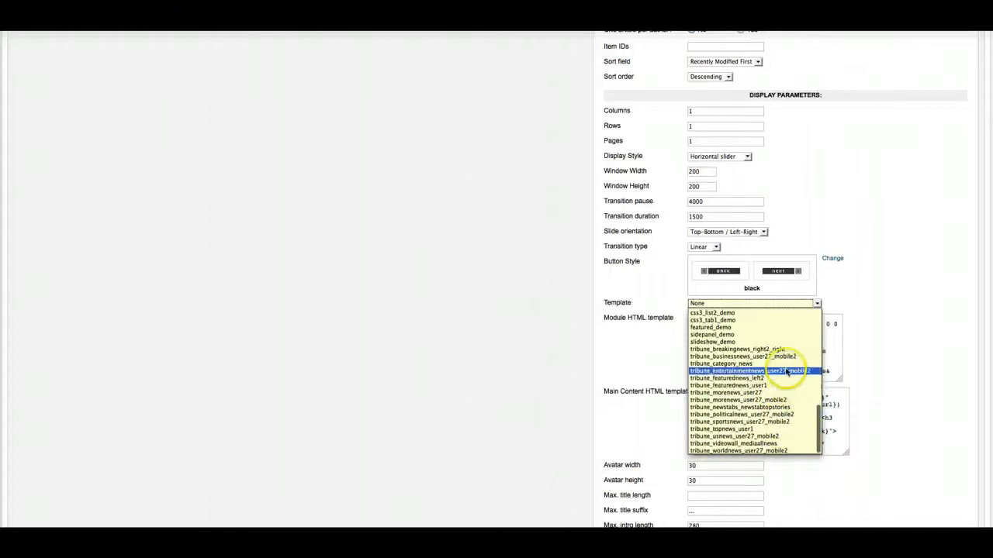
pyautogui.scroll(1, 785, 371)
pyautogui.click(783, 367)
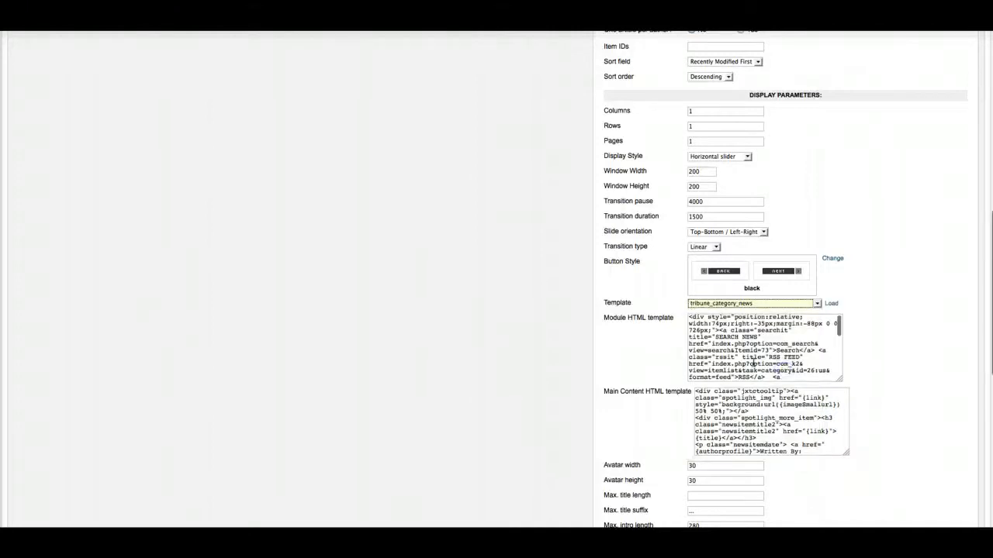
# Clear the Module HTML, Main Content HTML and 'More' Content HTML templates, and set More items to 4.
pyautogui.moveTo(689, 317); pyautogui.dragTo(798, 386)
pyautogui.press('Delete')
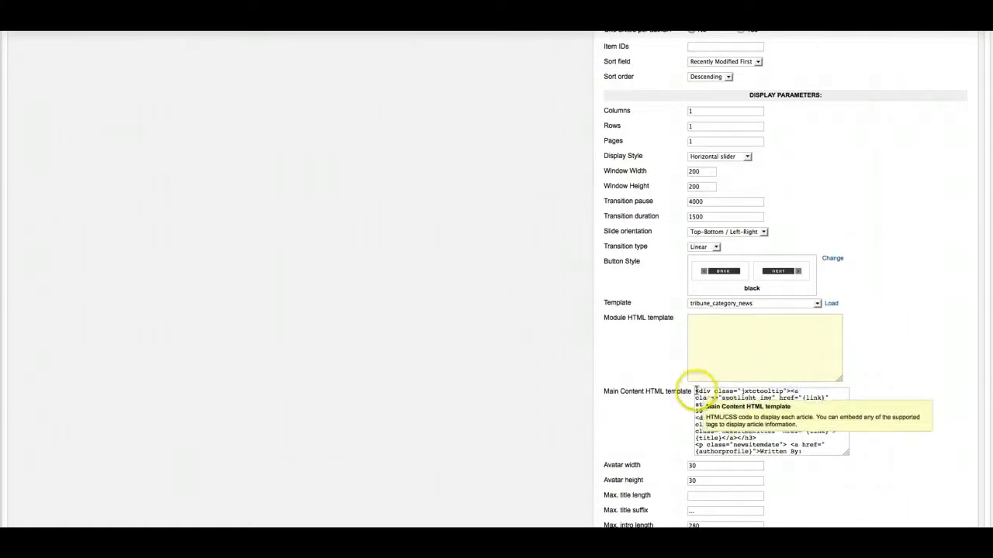
pyautogui.moveTo(718, 394); pyautogui.dragTo(776, 467)
pyautogui.press('Delete')
pyautogui.scroll(-8, 891, 431)
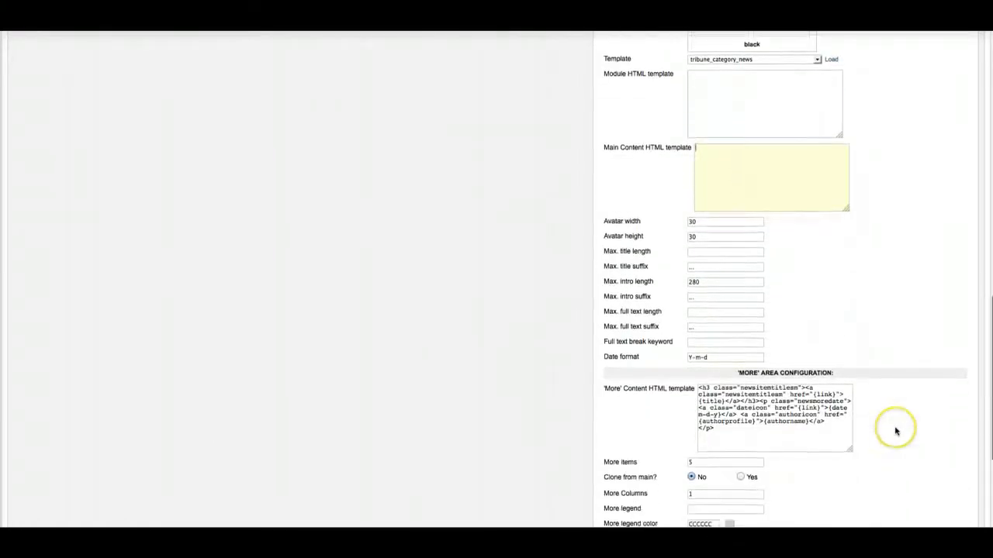
pyautogui.moveTo(727, 347); pyautogui.dragTo(676, 284)
pyautogui.press('Delete')
pyautogui.click(686, 373)
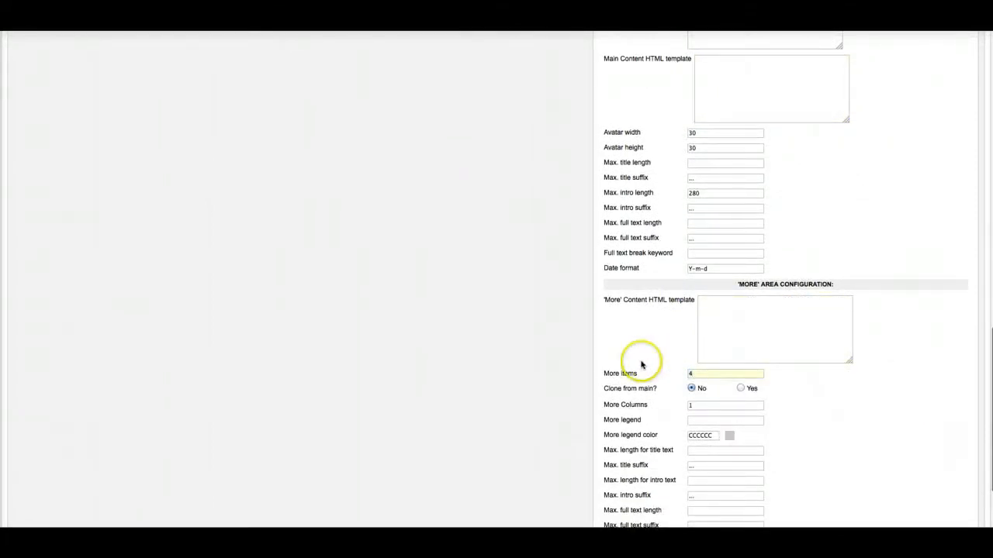
# Check the Alternative Layout choices in the US||NEWS module's advanced options, and save and close the module.
pyautogui.scroll(-3, 639, 368)
pyautogui.click(638, 469)
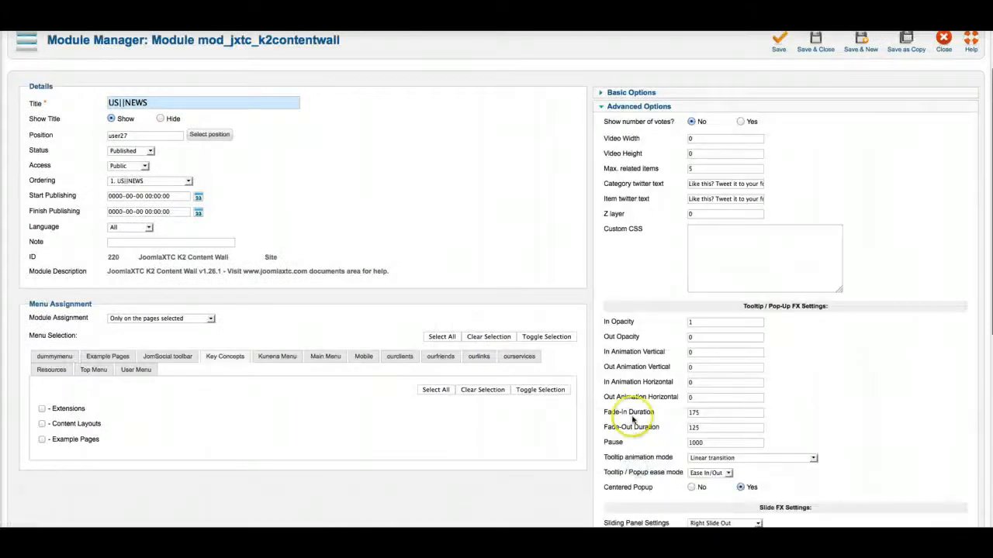
pyautogui.scroll(-8, 632, 417)
pyautogui.click(708, 406)
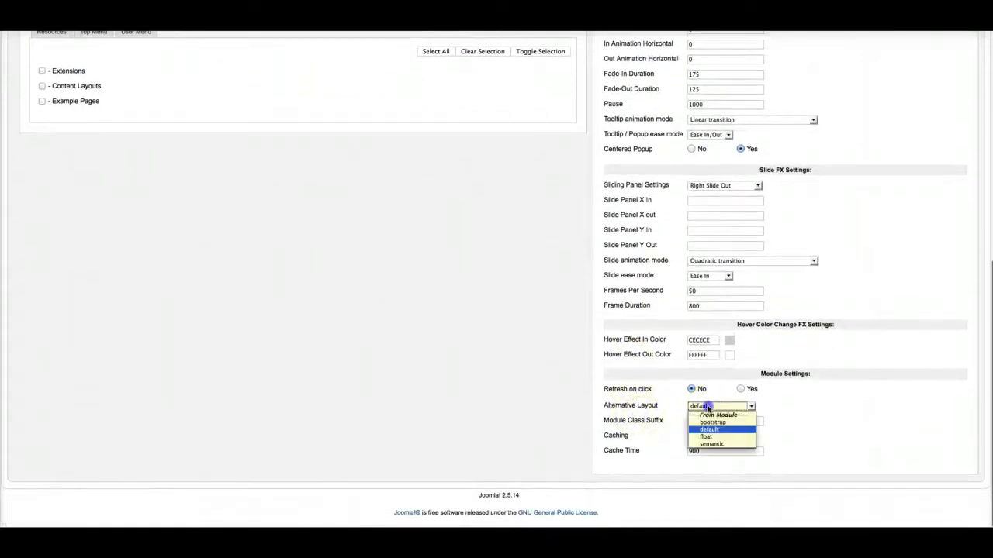
pyautogui.click(869, 390)
pyautogui.scroll(10, 867, 387)
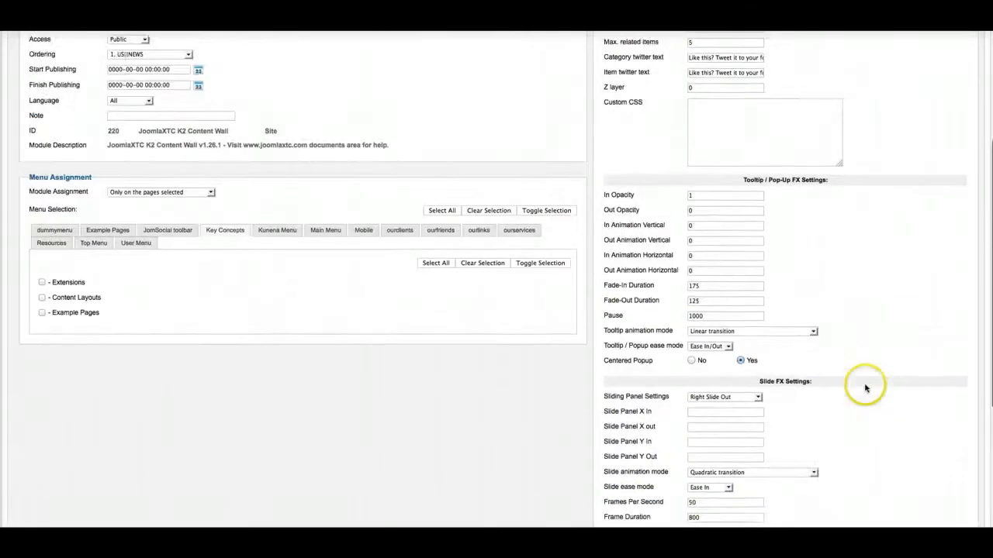
pyautogui.click(814, 115)
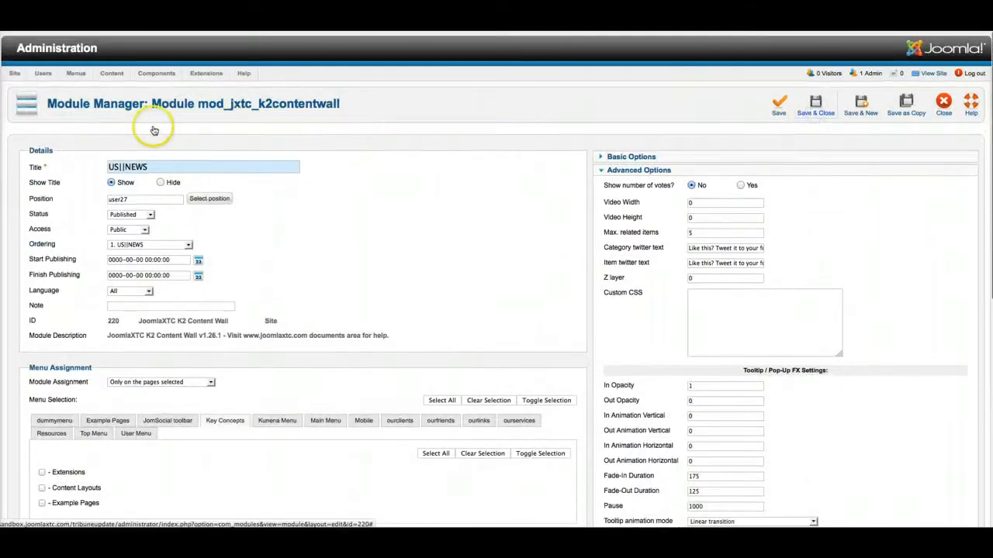
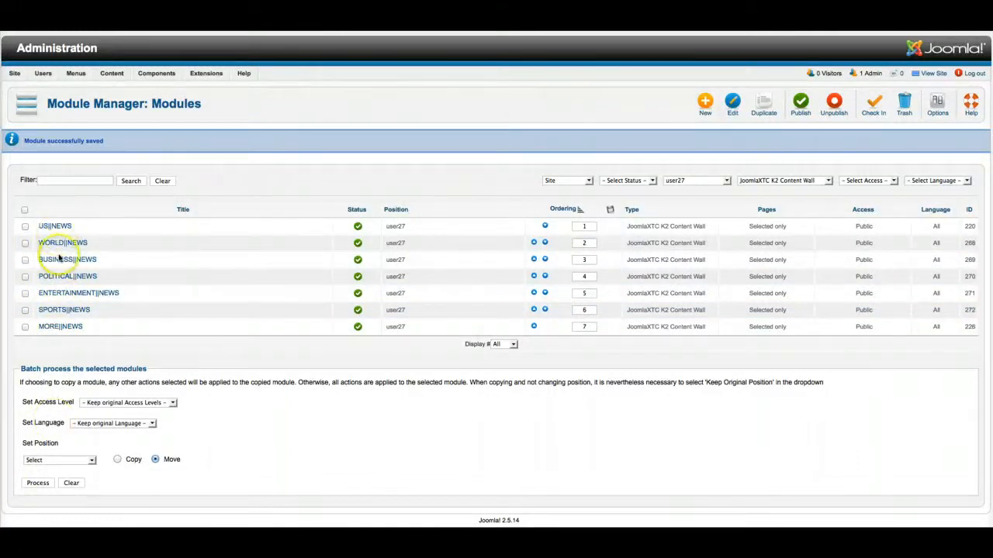
# Open the MORE||NEWS module and set its template to tribune_morenews_user27 in the display parameters.
pyautogui.click(66, 328)
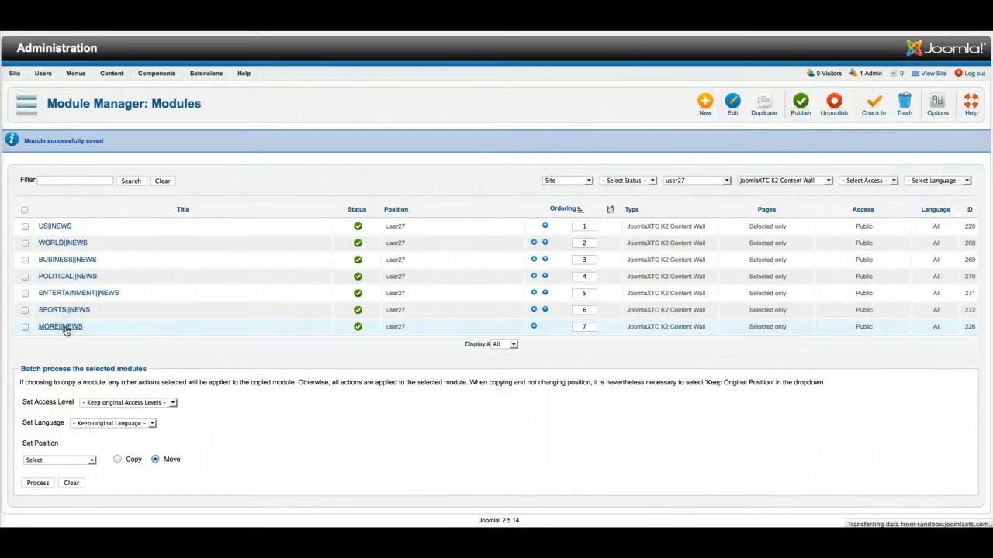
pyautogui.scroll(-5, 847, 345)
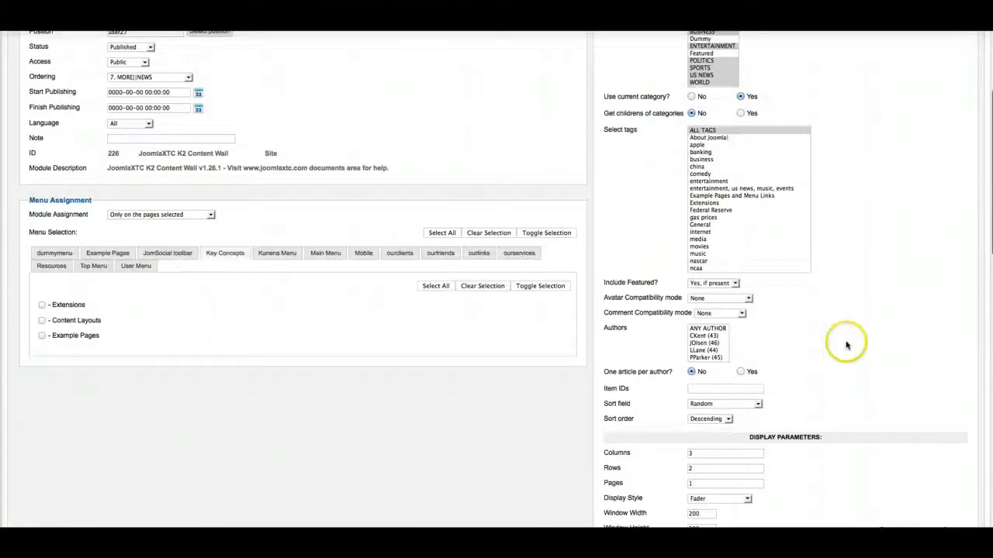
pyautogui.scroll(-5, 847, 345)
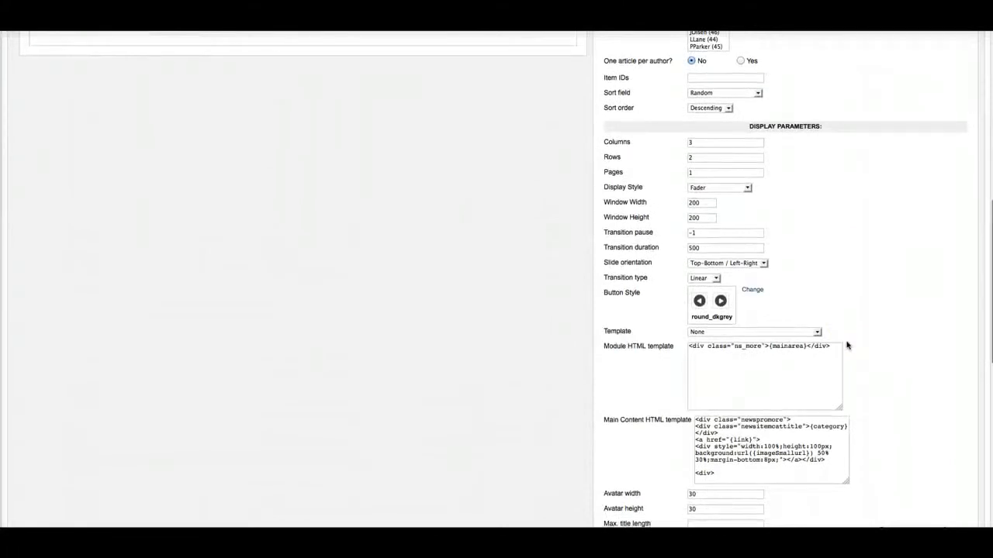
pyautogui.scroll(-1, 847, 345)
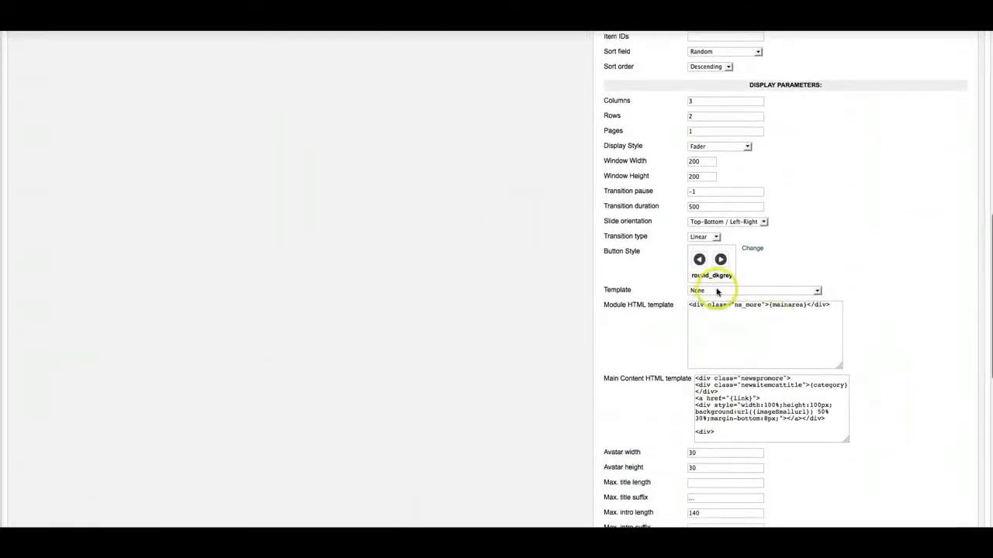
pyautogui.click(716, 291)
pyautogui.scroll(-10, 722, 352)
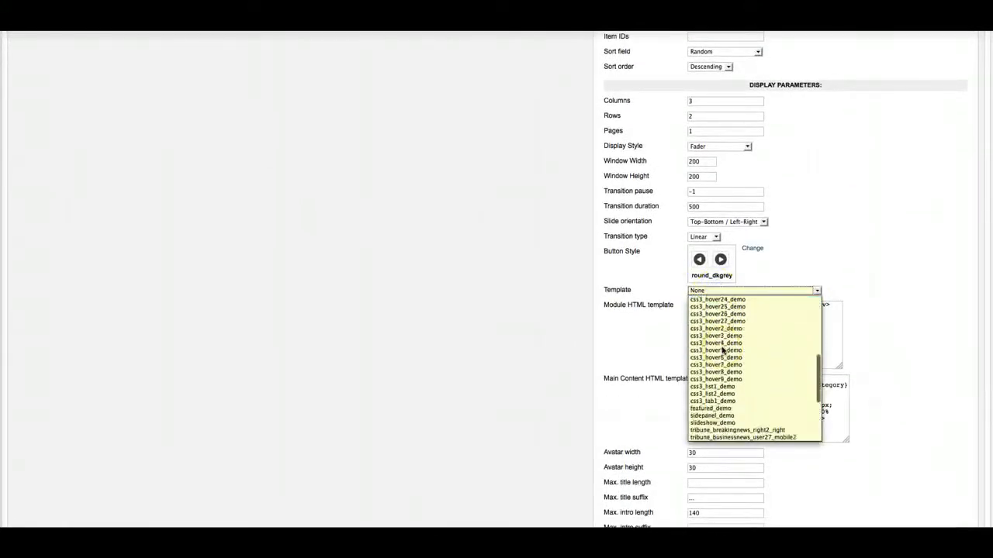
pyautogui.scroll(-2, 722, 351)
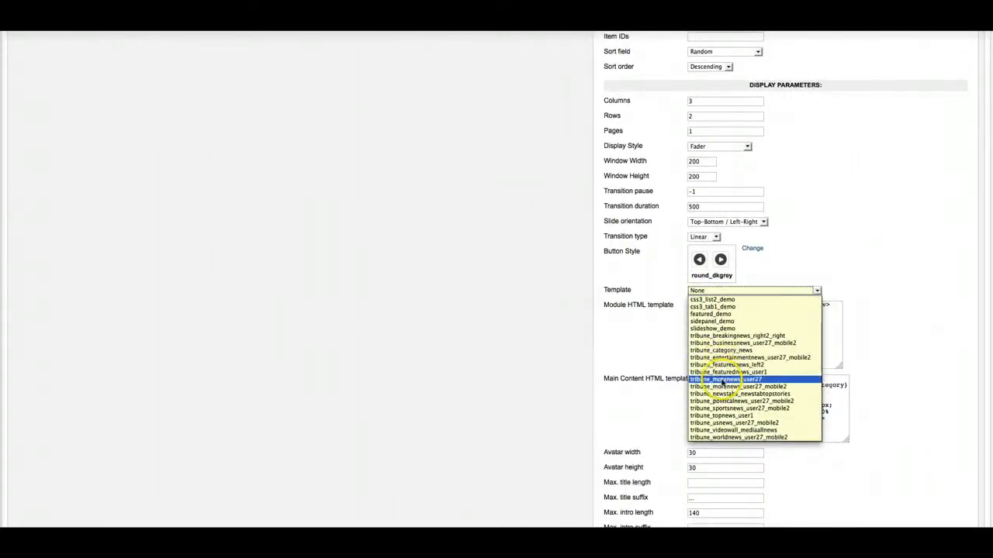
pyautogui.click(722, 380)
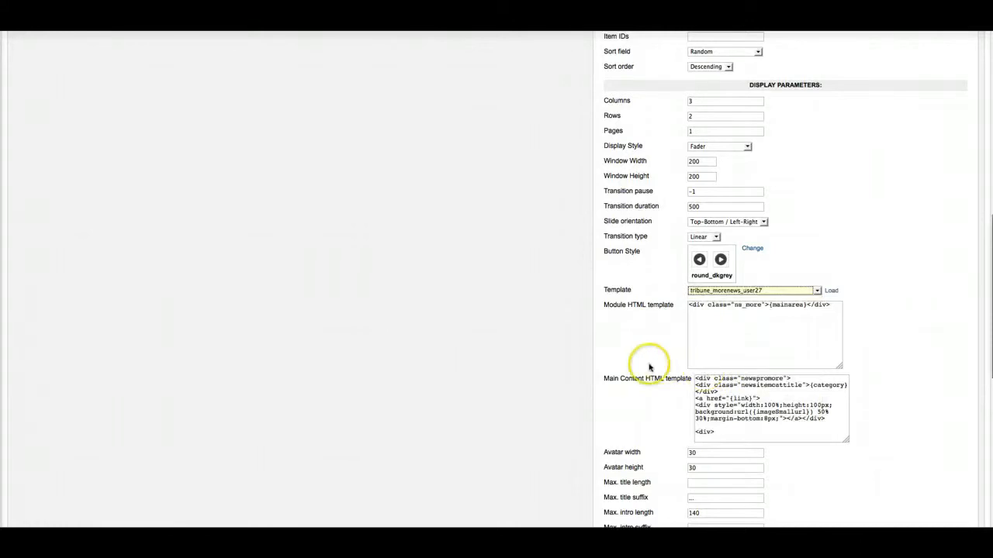
# Set the MORE||NEWS module's Alternative Layout to bootstrap in the advanced options.
pyautogui.scroll(-6, 651, 368)
pyautogui.click(648, 469)
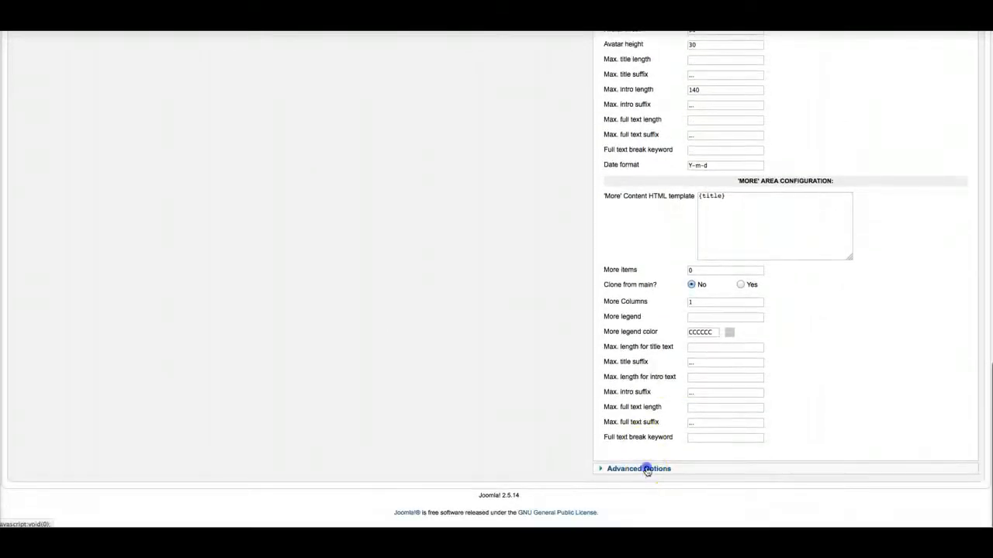
pyautogui.scroll(-10, 648, 458)
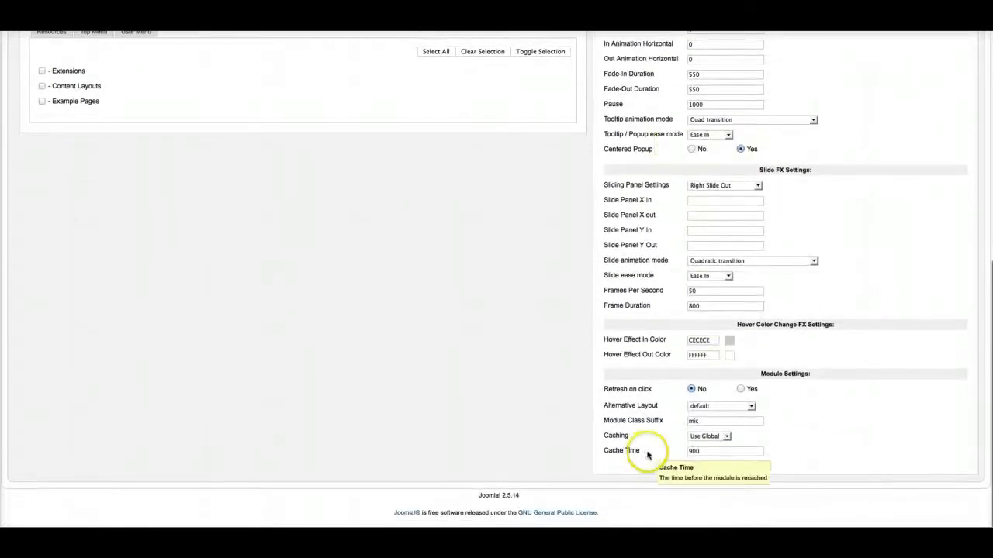
pyautogui.click(706, 407)
pyautogui.click(706, 410)
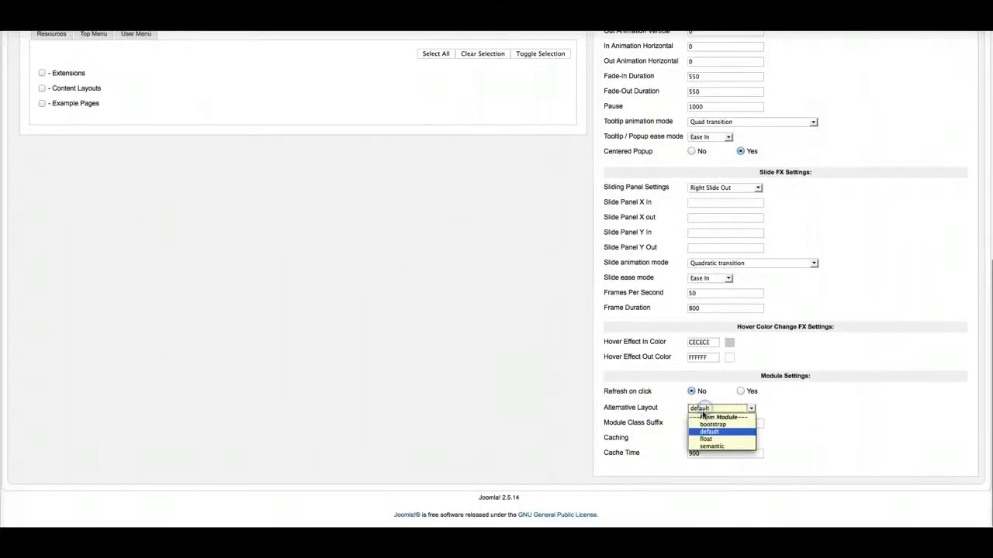
pyautogui.click(703, 424)
# Set Rows to 2 in the MORE||NEWS module's basic options, and save and close the module.
pyautogui.scroll(10, 612, 384)
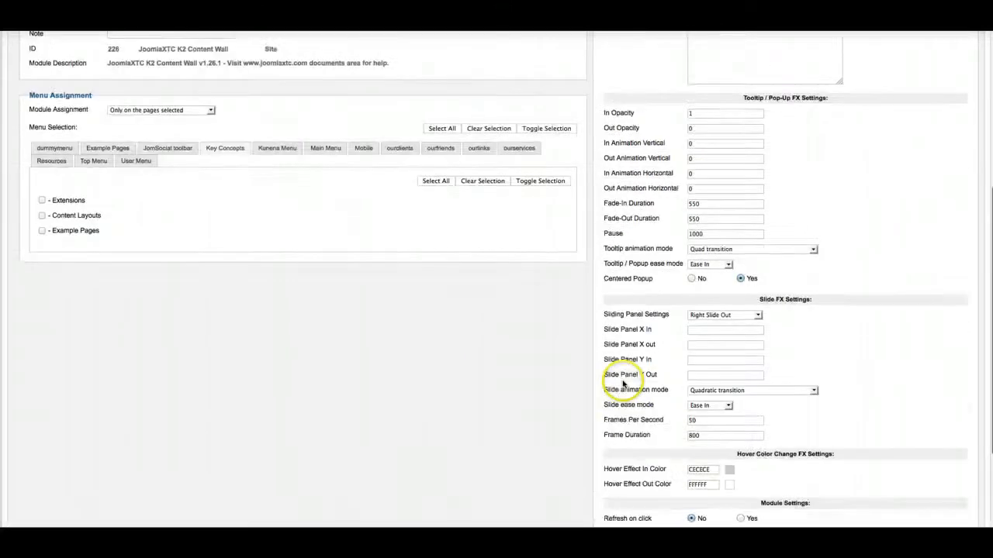
pyautogui.click(630, 156)
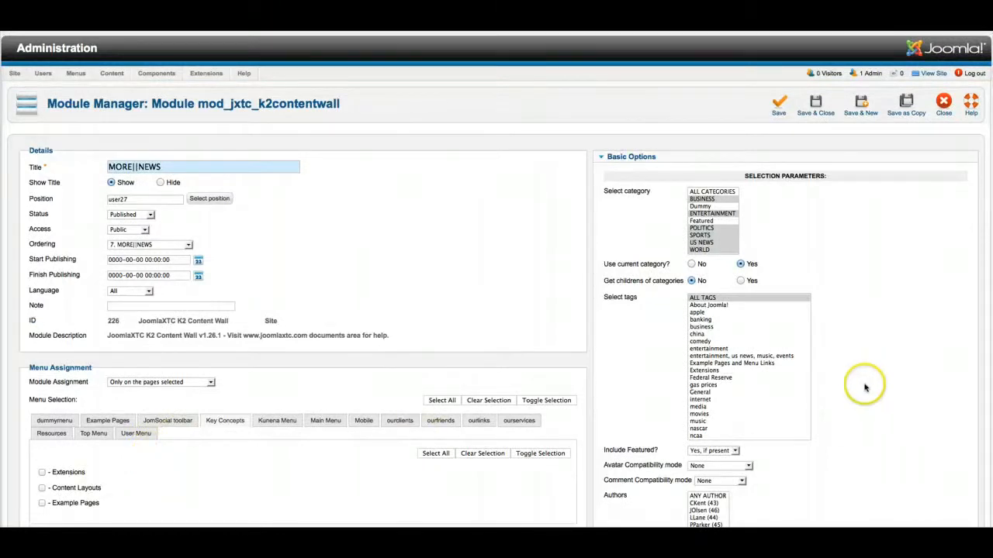
pyautogui.scroll(-5, 863, 388)
pyautogui.doubleClick(689, 355)
pyautogui.write('2')
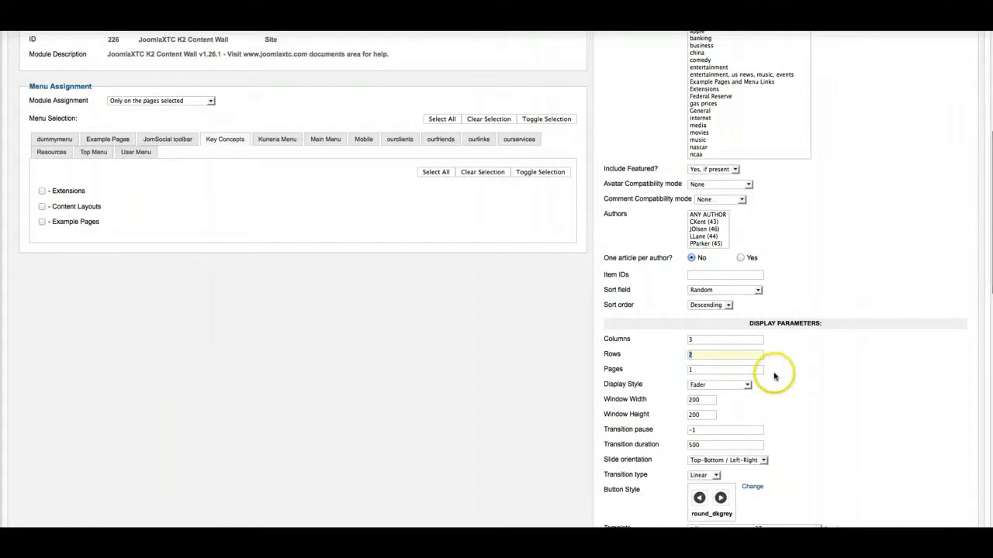
pyautogui.scroll(5, 840, 345)
pyautogui.click(815, 108)
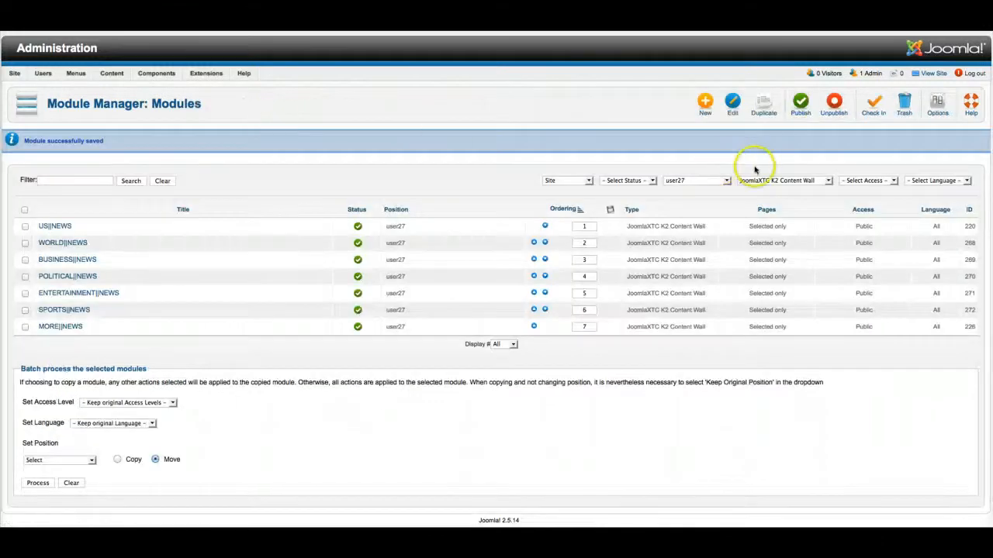
# Clear the position and type filters in the Module Manager, and filter the modules by position right6.
pyautogui.click(709, 180)
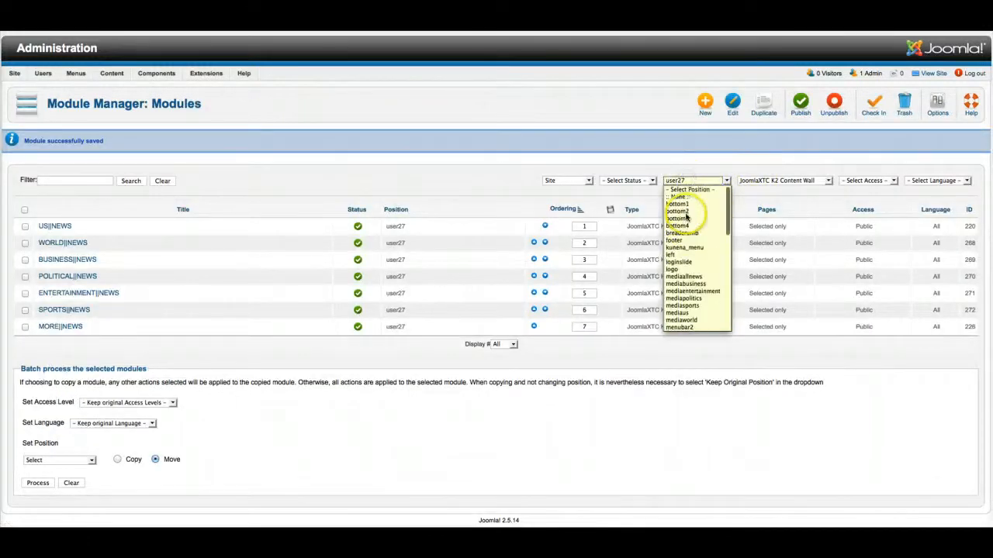
pyautogui.click(690, 190)
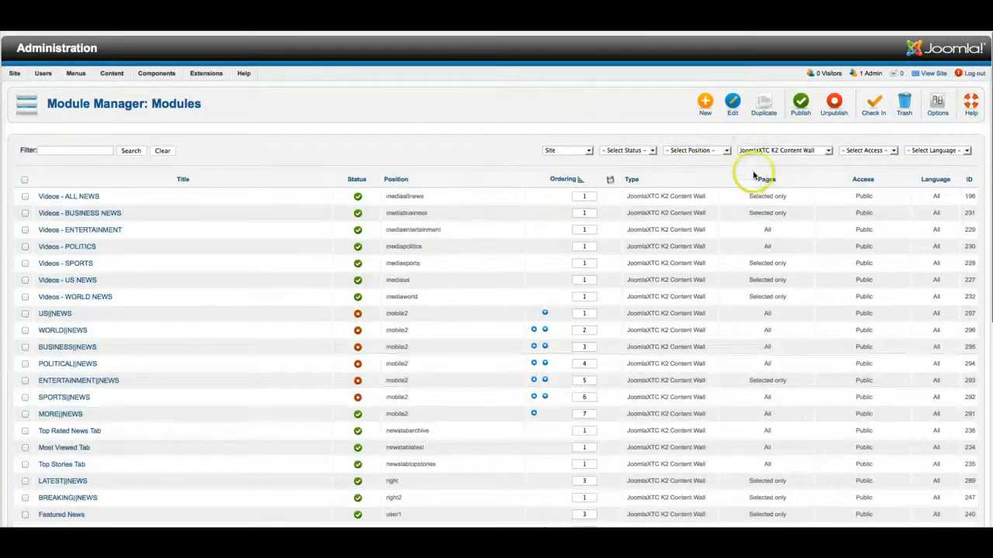
pyautogui.click(753, 151)
pyautogui.click(756, 159)
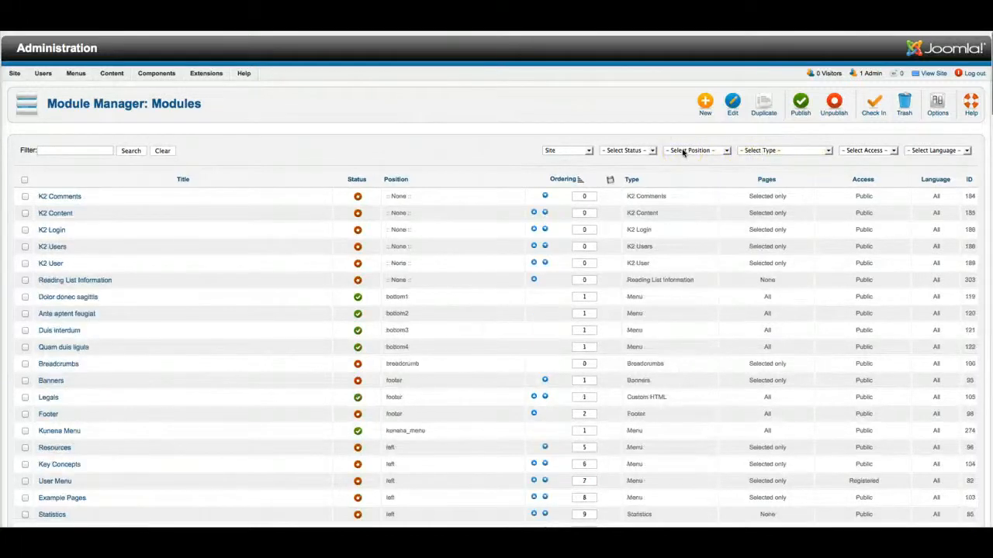
pyautogui.click(684, 150)
pyautogui.scroll(-2, 687, 213)
pyautogui.scroll(-5, 687, 214)
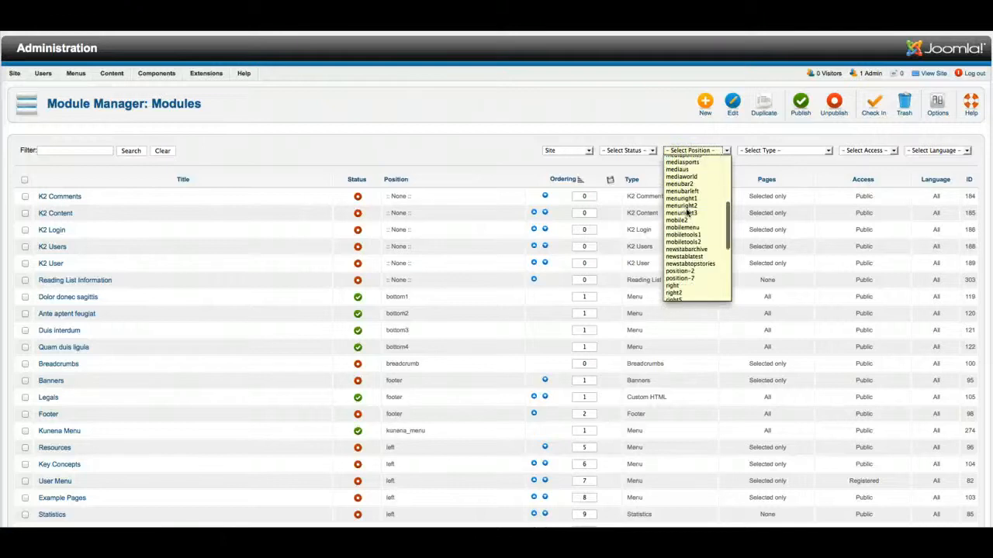
pyautogui.click(675, 250)
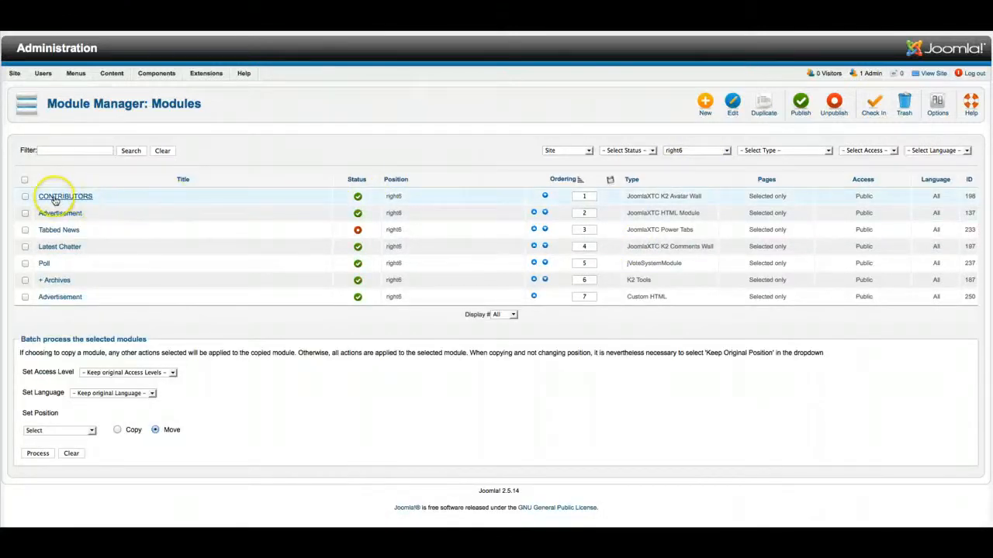
# Open the CONTRIBUTORS module and change its title to AUTHORS.
pyautogui.click(55, 199)
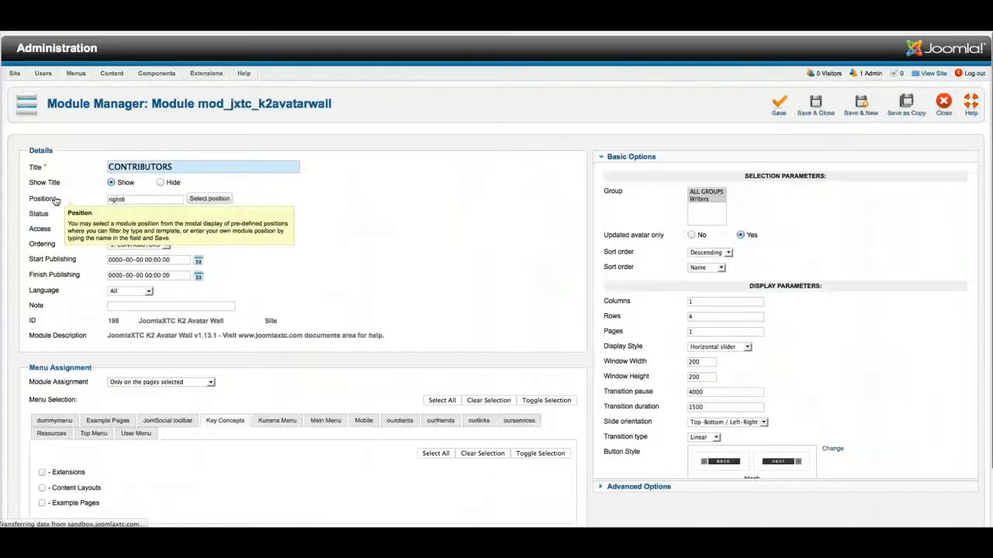
pyautogui.click(171, 166)
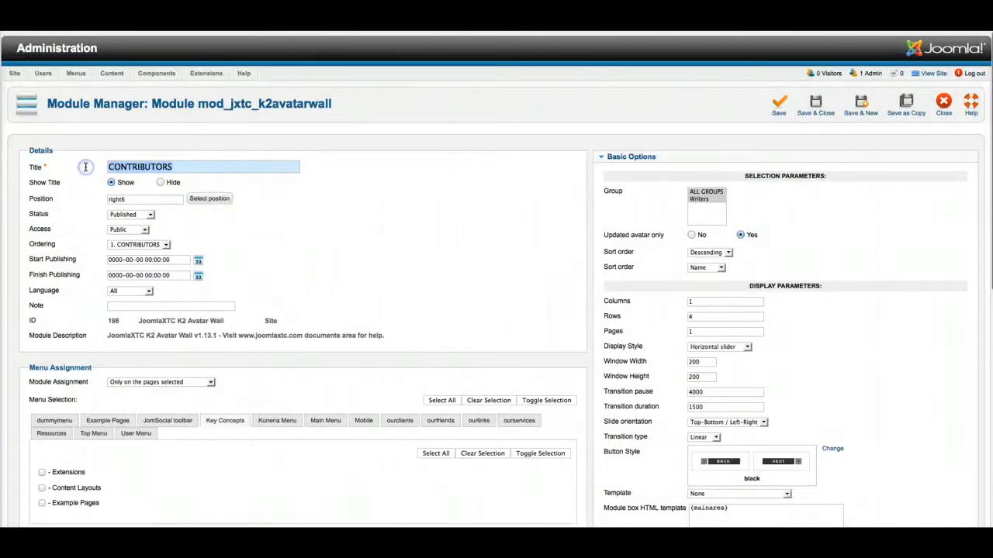
pyautogui.write('AUTHORS')
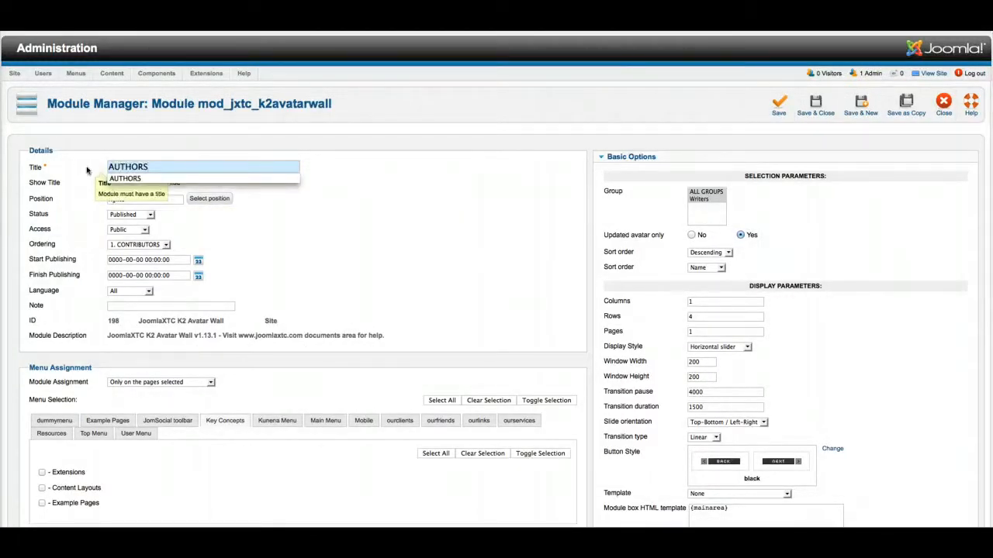
pyautogui.click(514, 185)
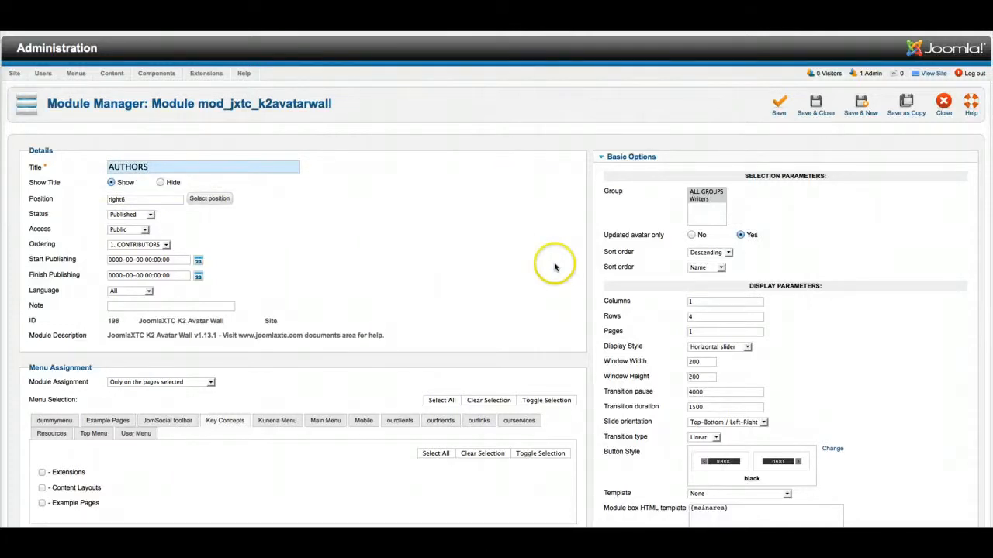
# Set the AUTHORS module's display parameters to 4 columns and 1 row.
pyautogui.scroll(-1, 553, 266)
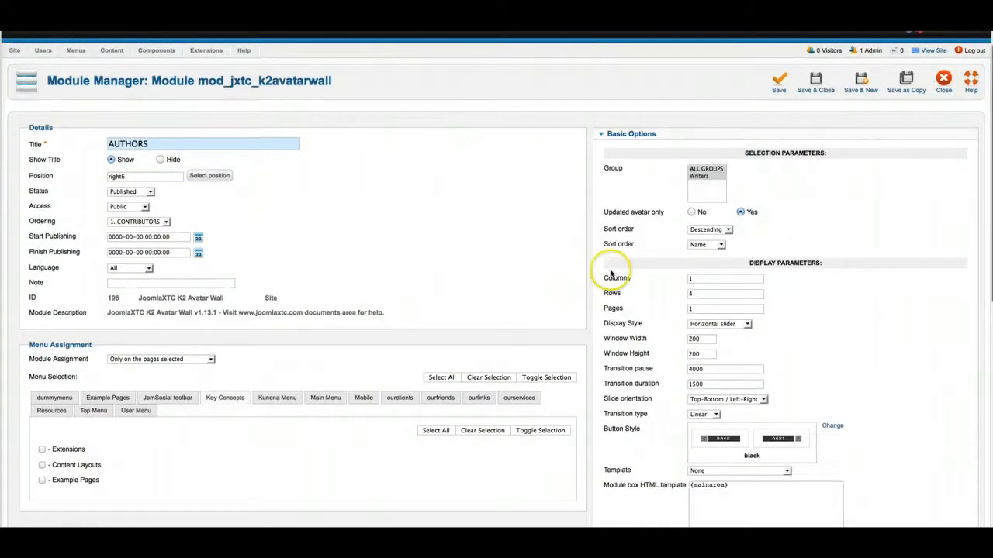
pyautogui.doubleClick(707, 279)
pyautogui.write('4')
pyautogui.click(699, 294)
pyautogui.press('BackSpace')
pyautogui.write('1')
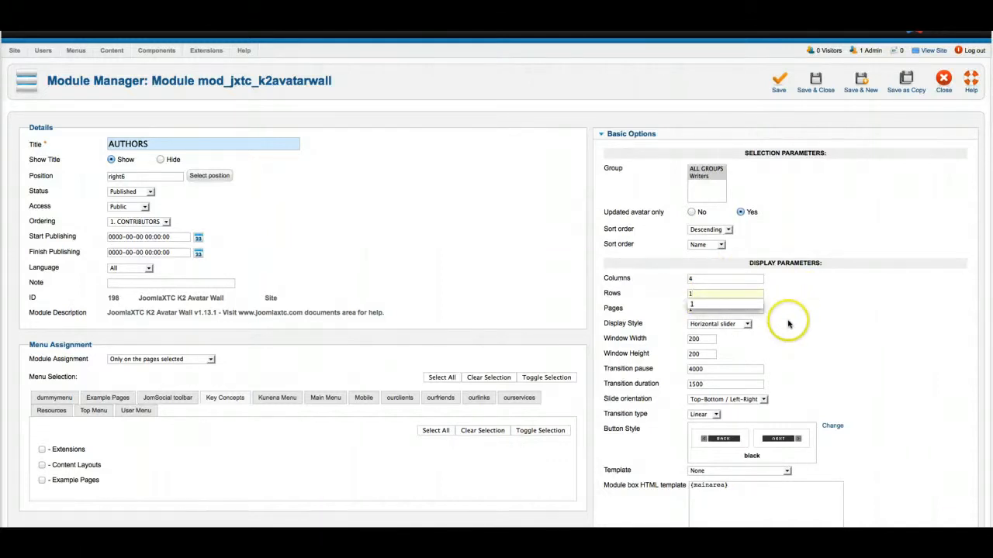
# Set the AUTHORS module's template to tribune_contributors_right_right6, and clear the Module box HTML template and HTML template.
pyautogui.scroll(-2, 783, 318)
pyautogui.scroll(-3, 737, 334)
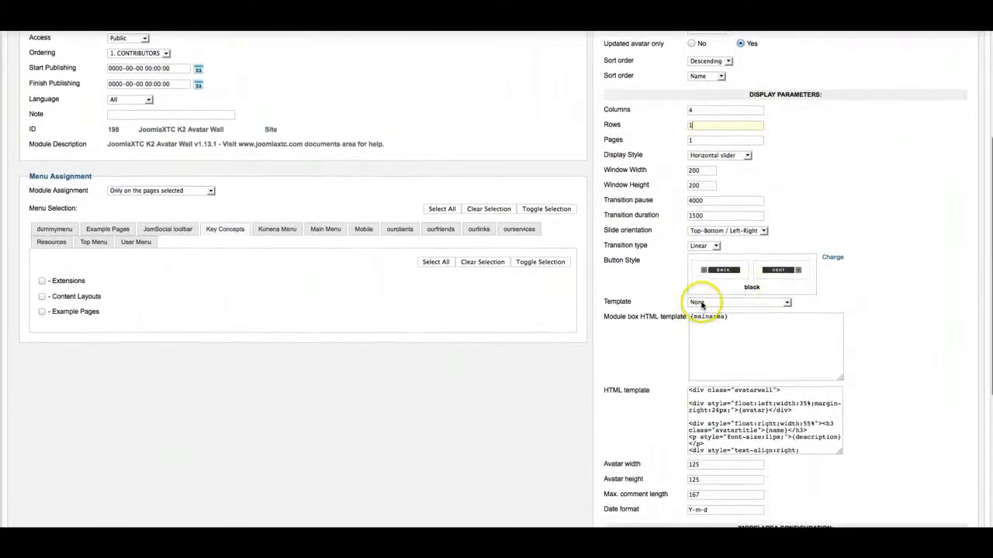
pyautogui.click(698, 300)
pyautogui.click(713, 362)
pyautogui.moveTo(731, 314); pyautogui.dragTo(664, 314)
pyautogui.click(688, 391)
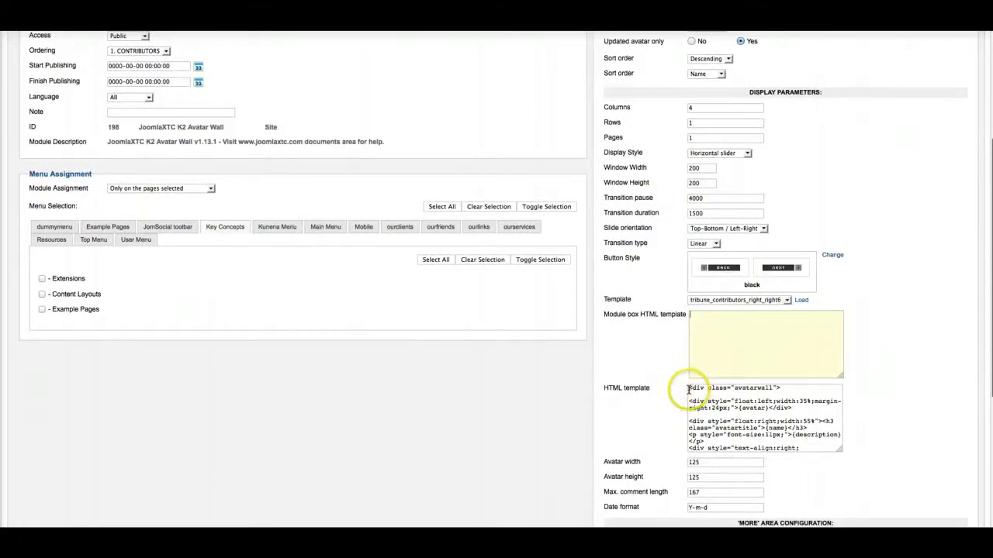
pyautogui.moveTo(754, 427); pyautogui.dragTo(766, 462)
pyautogui.press('BackSpace')
# Set the AUTHORS module's alternative layout to float in its advanced options, and save and close the module.
pyautogui.scroll(-5, 886, 366)
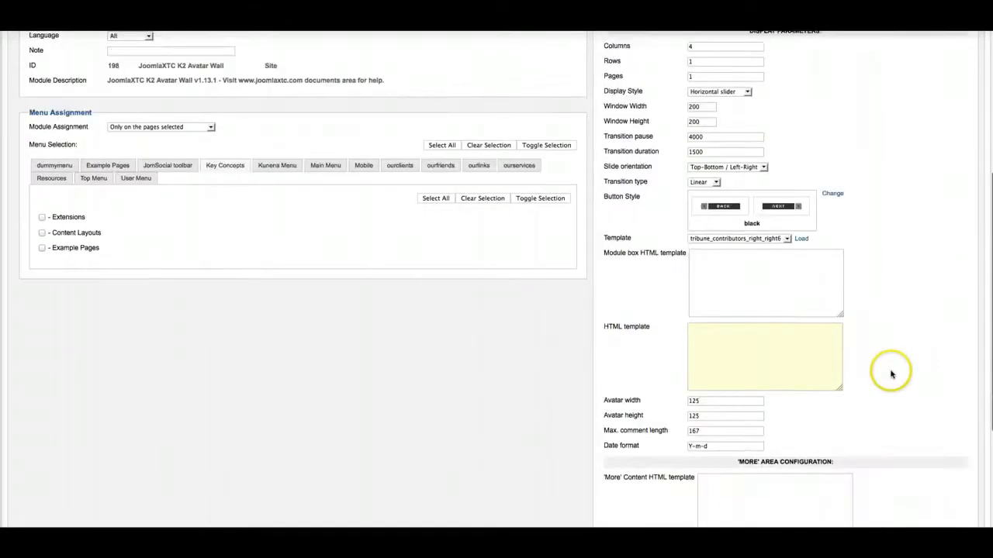
pyautogui.click(643, 469)
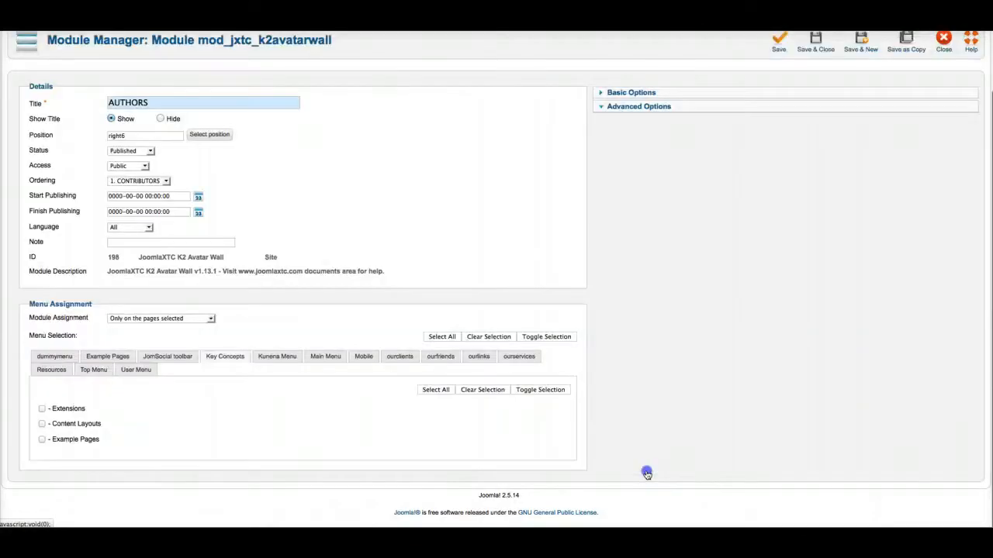
pyautogui.scroll(-5, 646, 471)
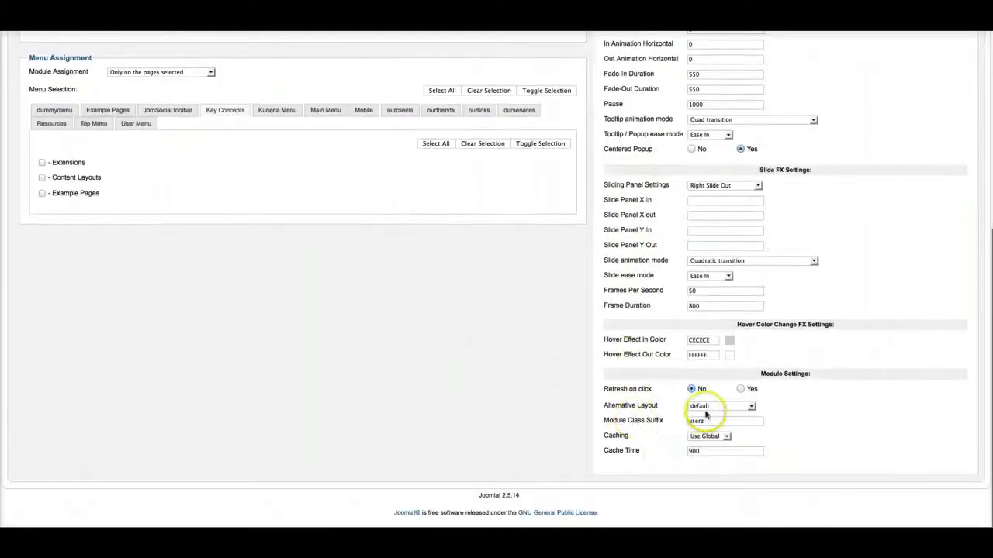
pyautogui.click(700, 407)
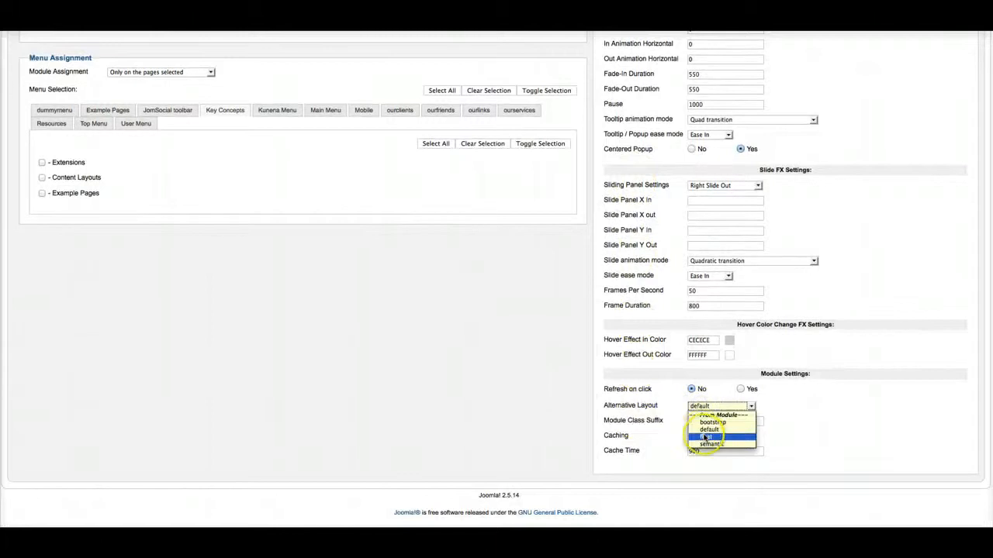
pyautogui.click(720, 436)
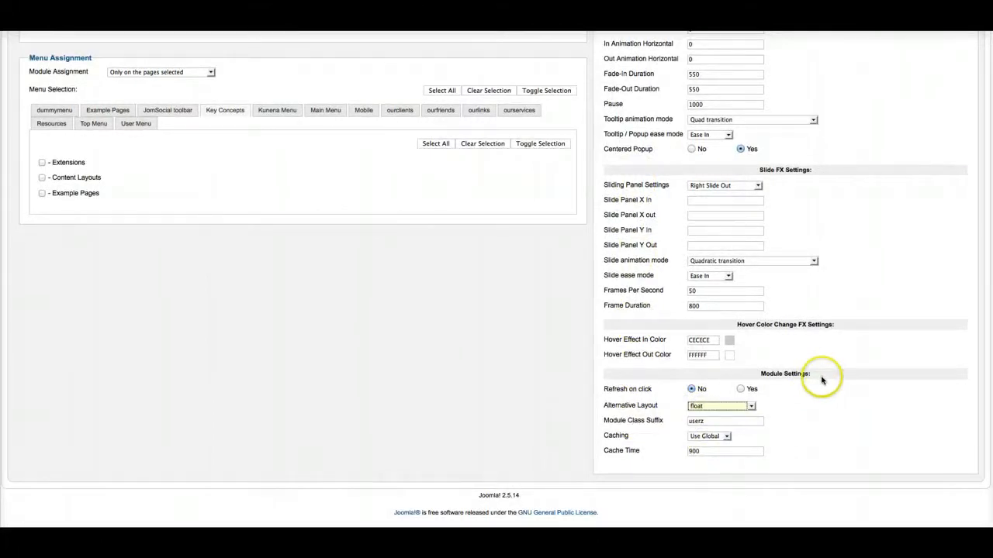
pyautogui.scroll(6, 831, 380)
pyautogui.click(817, 107)
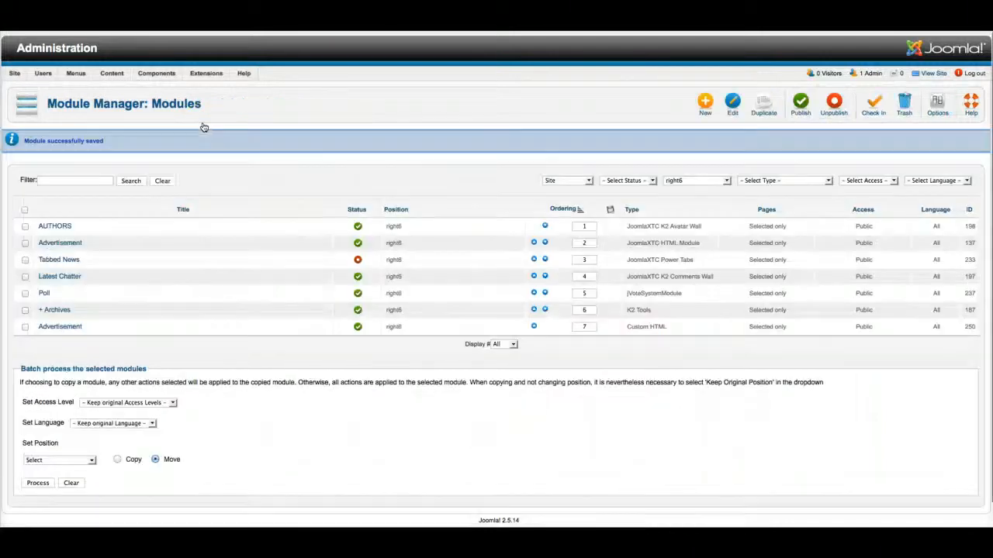
# Open the JoomlaXTC HTML Advertisement module in position right6, go to its module class suffix, and save and close the module.
pyautogui.click(53, 244)
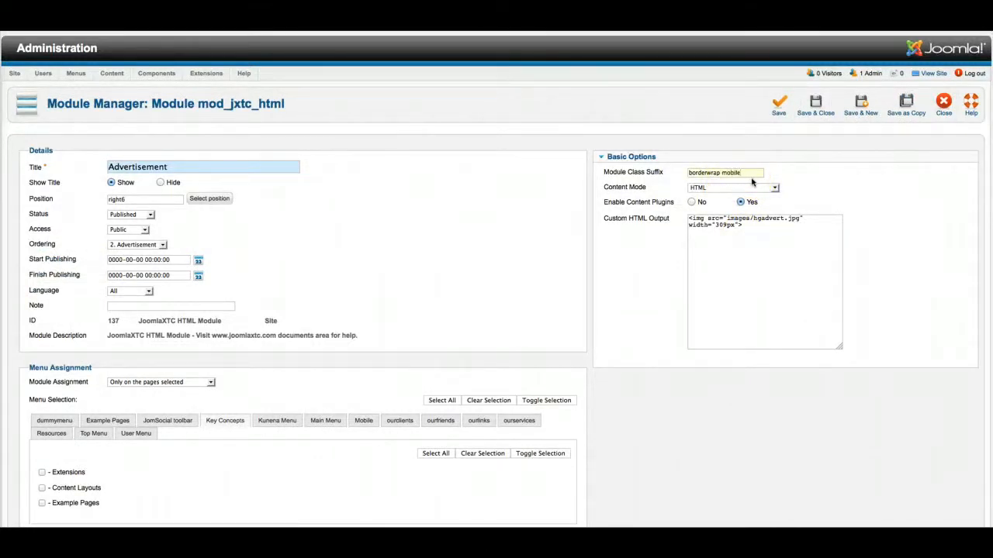
pyautogui.click(815, 104)
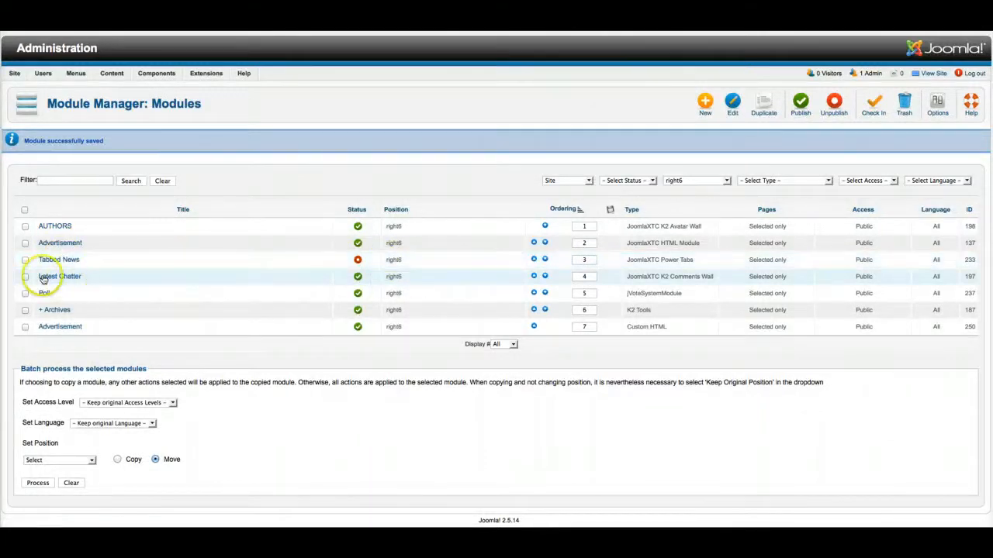
# Set the Latest Chatter module's template to tribune_latestchatter_right_right6, and clear its Module box HTML template and HTML template.
pyautogui.click(52, 278)
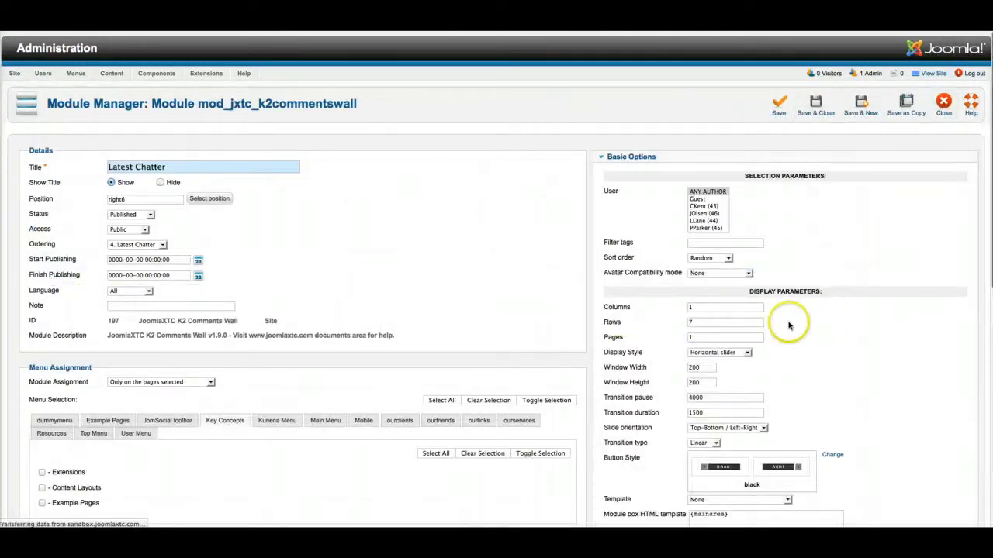
pyautogui.scroll(-7, 789, 325)
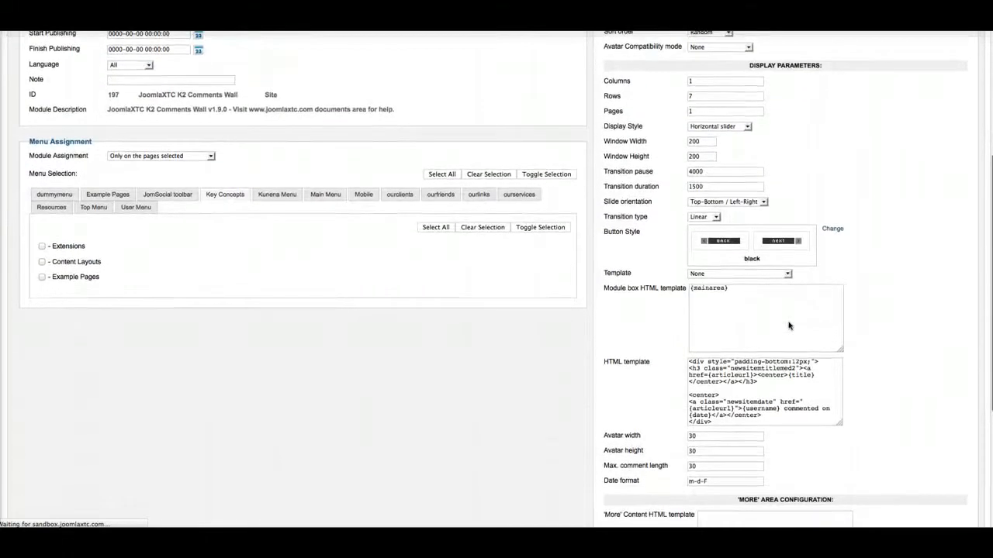
pyautogui.scroll(-1, 789, 326)
pyautogui.click(707, 194)
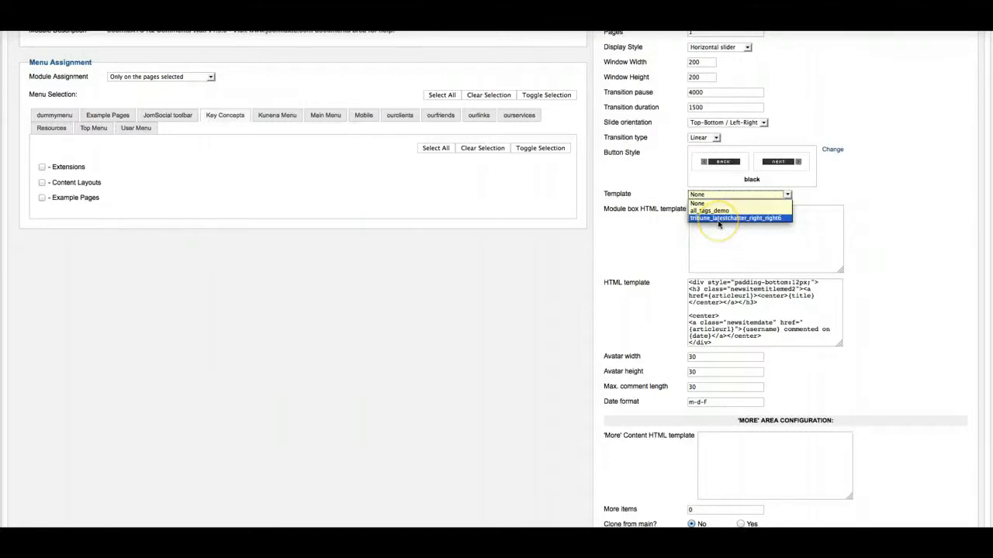
pyautogui.click(719, 223)
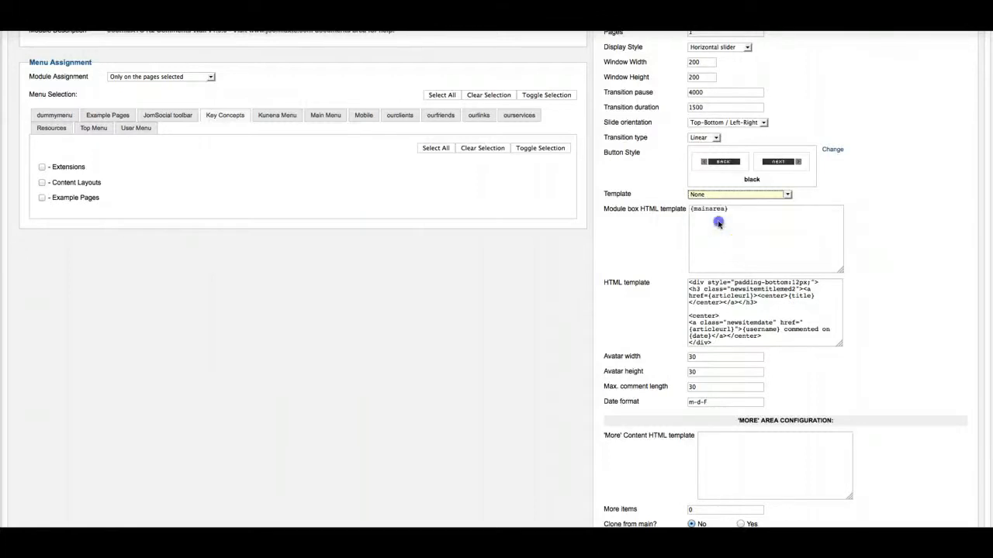
pyautogui.moveTo(732, 211); pyautogui.dragTo(654, 207)
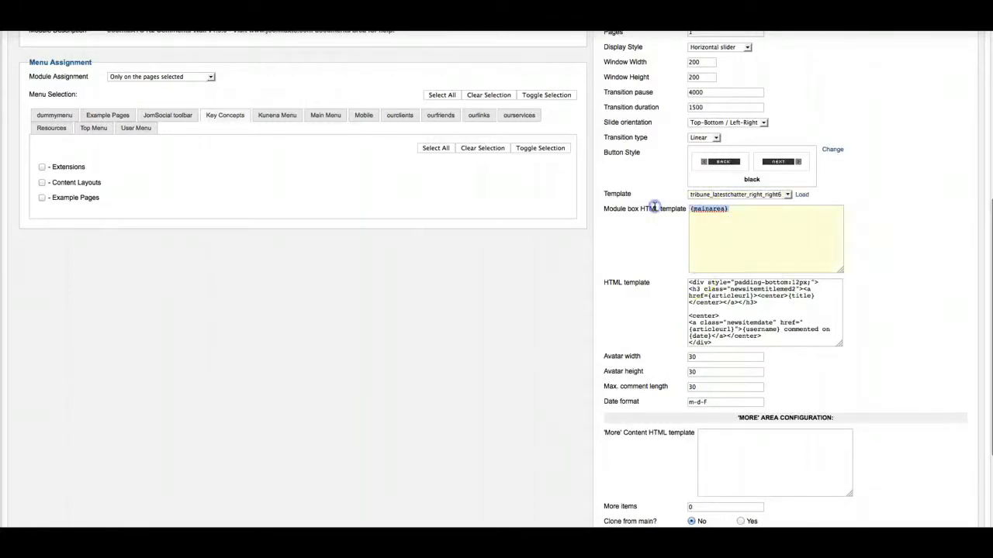
pyautogui.press('BackSpace')
pyautogui.moveTo(686, 282); pyautogui.dragTo(747, 351)
pyautogui.press('BackSpace')
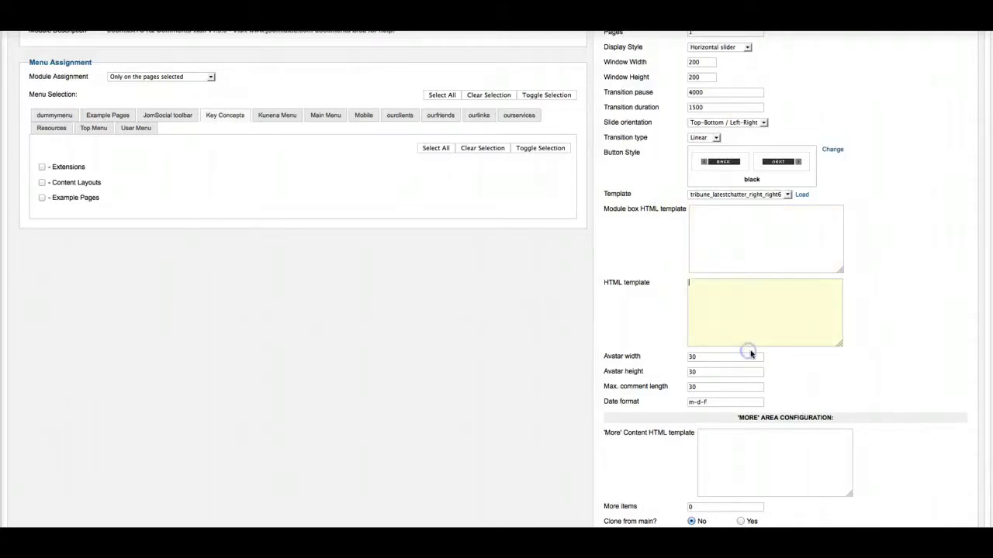
# Set the Latest Chatter module's class suffix to "qtag visible-desktop", and save and close the module.
pyautogui.scroll(-4, 776, 386)
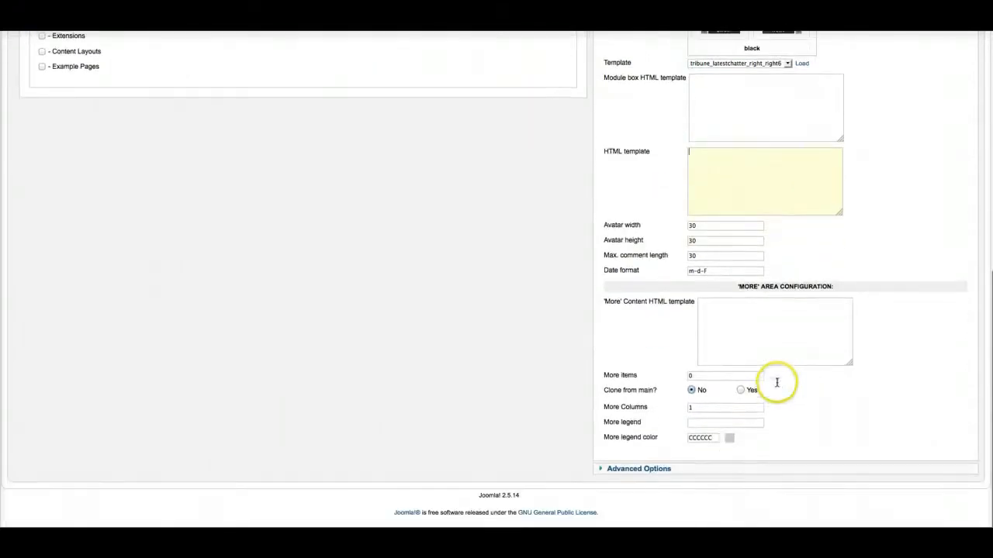
pyautogui.click(635, 469)
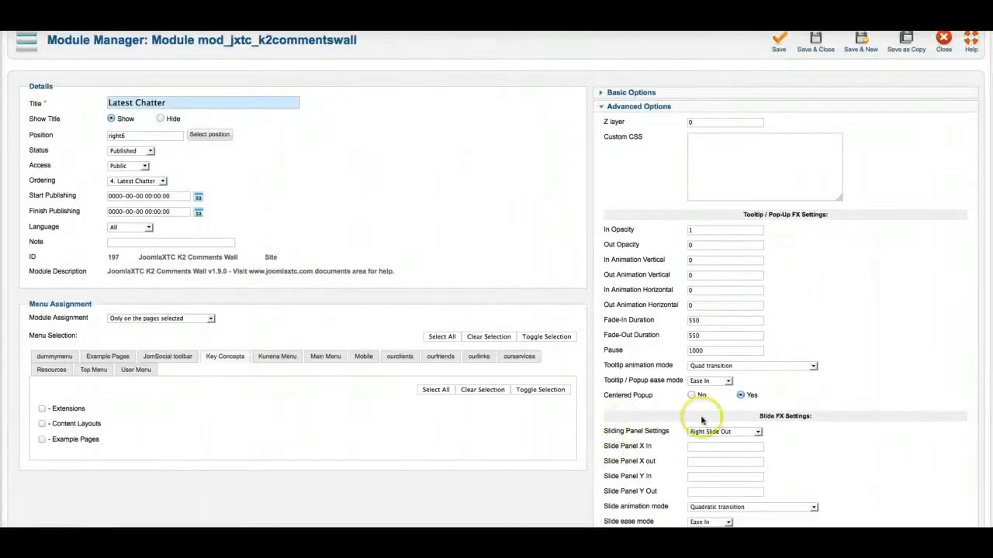
pyautogui.scroll(-5, 698, 422)
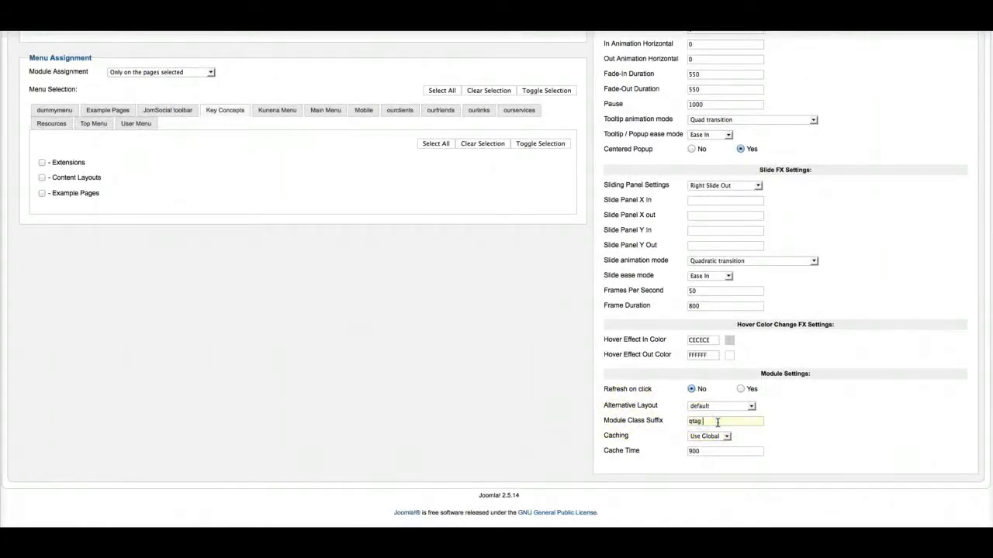
pyautogui.hotkey('ctrl', 'v')
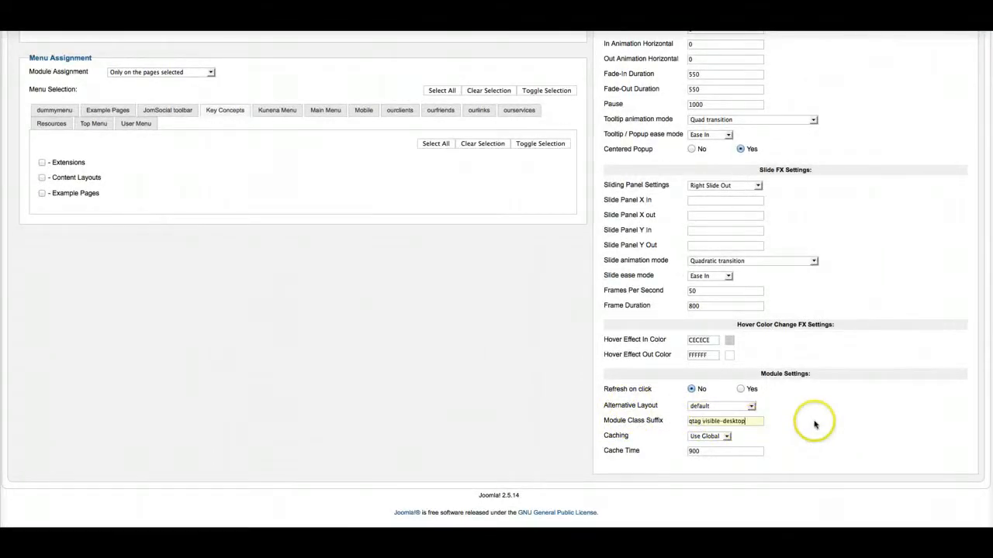
pyautogui.scroll(7, 814, 415)
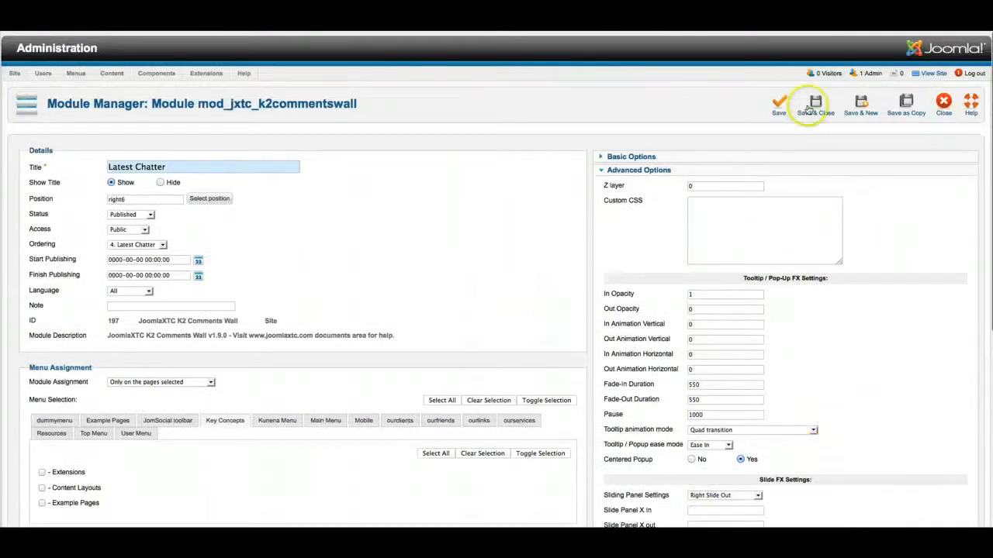
pyautogui.click(810, 116)
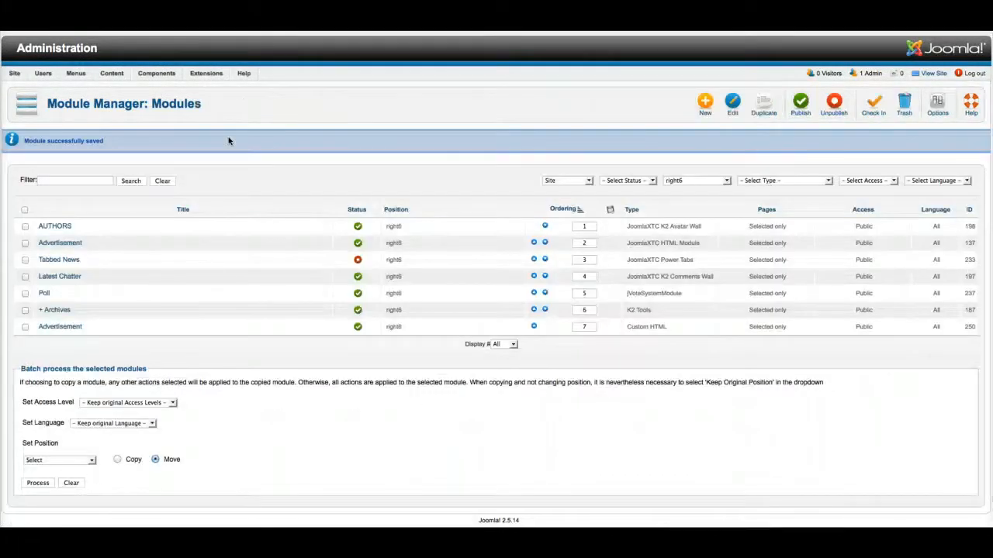
# Open the Custom HTML Advertisement module in position right6 and show its advanced options.
pyautogui.click(54, 327)
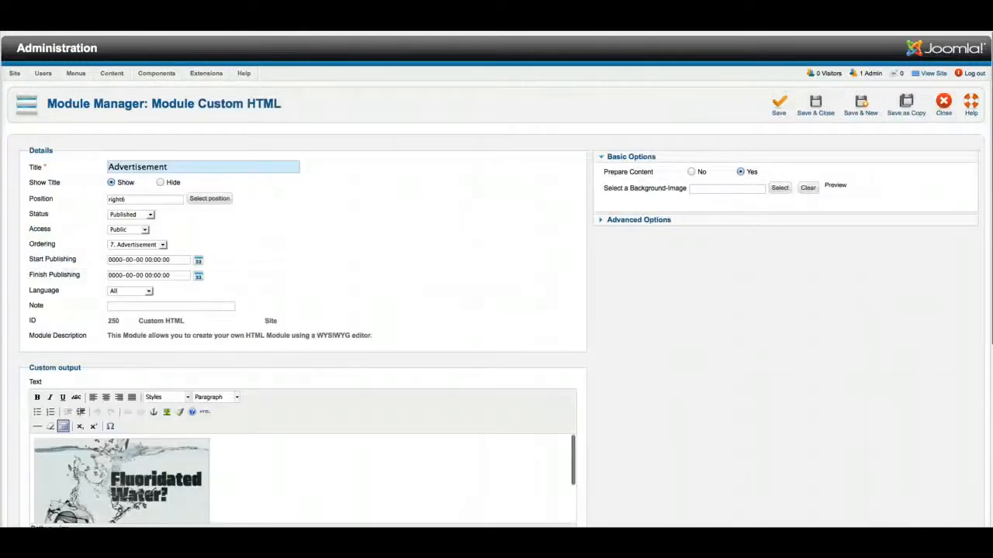
pyautogui.click(639, 221)
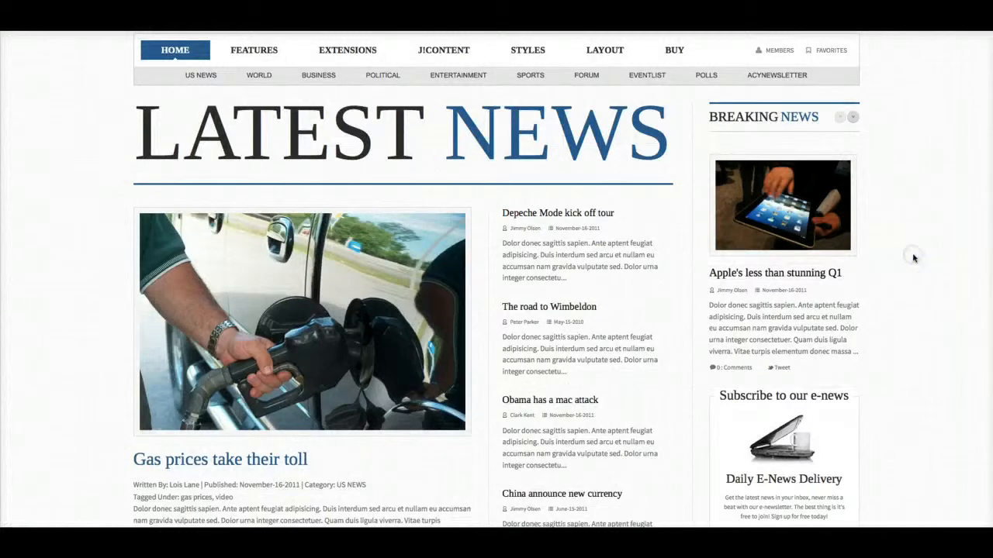
# Examine the site's front page, checking the authors, advertisement, Latest Chatter, poll and archives modules in the side column.
pyautogui.click(913, 259)
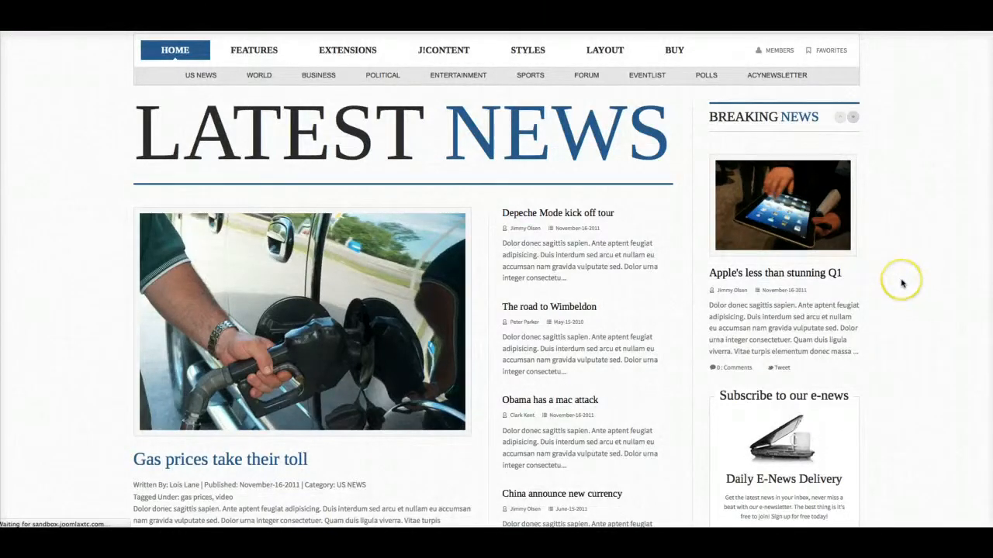
pyautogui.scroll(-15, 902, 284)
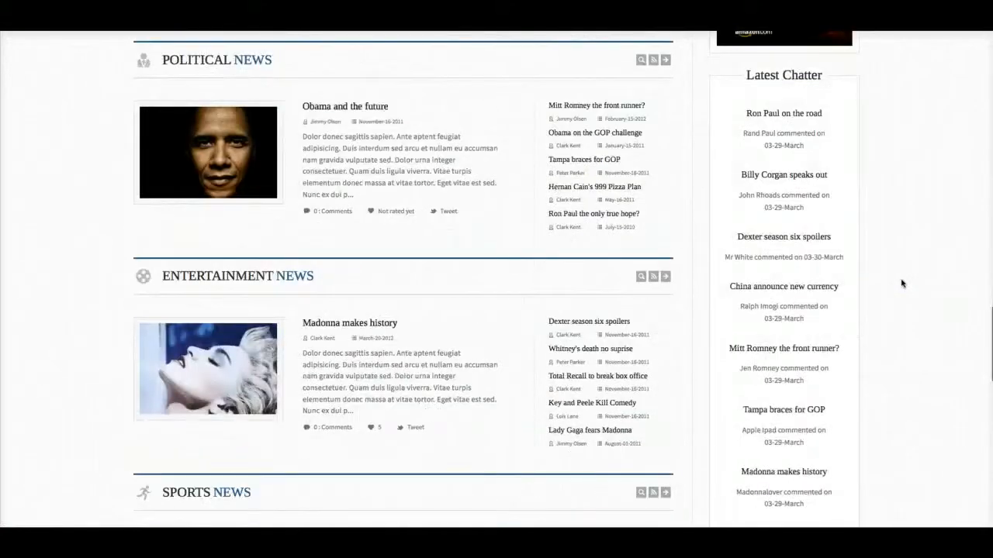
pyautogui.scroll(-3, 902, 284)
pyautogui.scroll(-6, 902, 283)
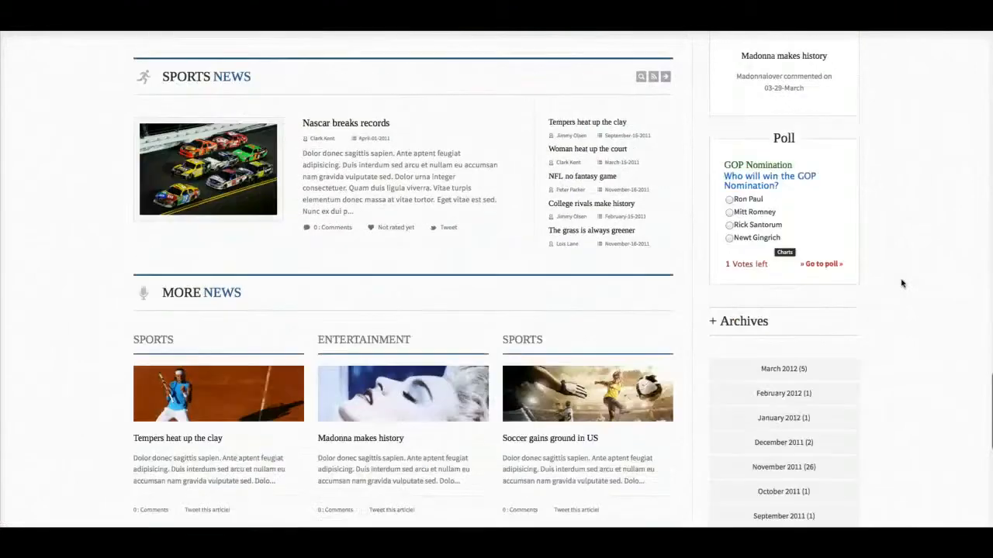
pyautogui.scroll(-1, 902, 284)
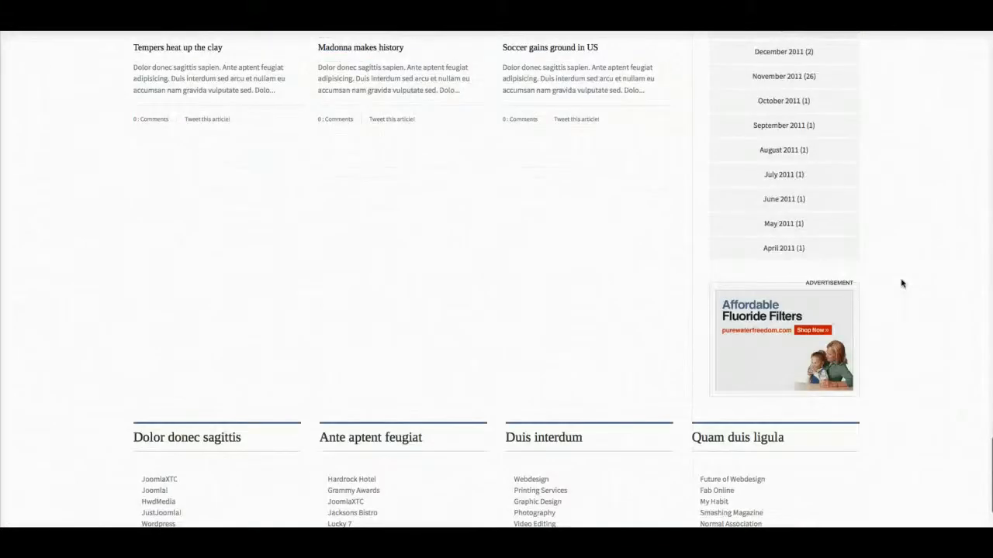
pyautogui.scroll(14, 902, 284)
pyautogui.scroll(3, 902, 283)
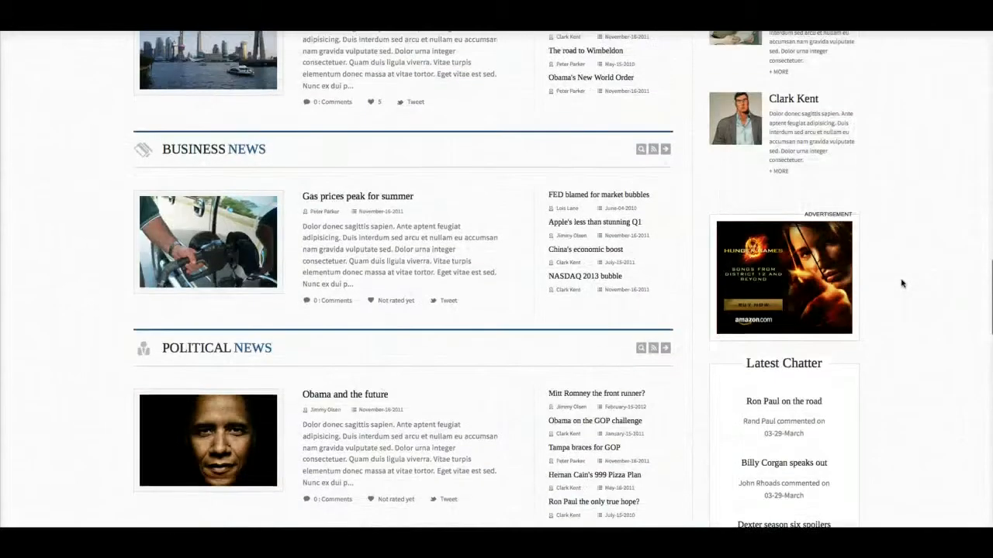
pyautogui.scroll(5, 893, 266)
pyautogui.scroll(-3, 893, 266)
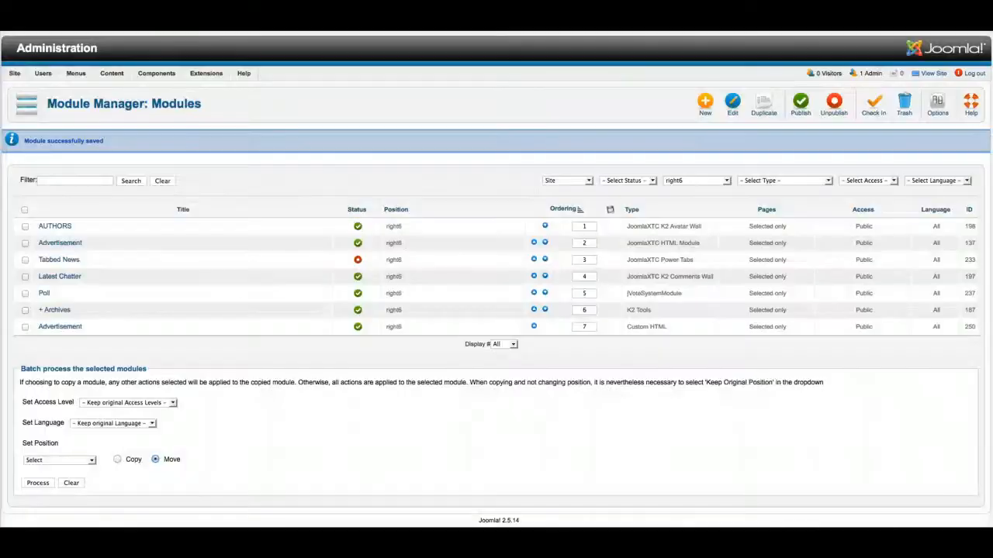
# Reopen the AUTHORS module and examine its display parameters, HTML templates and maximum comment length.
pyautogui.click(57, 228)
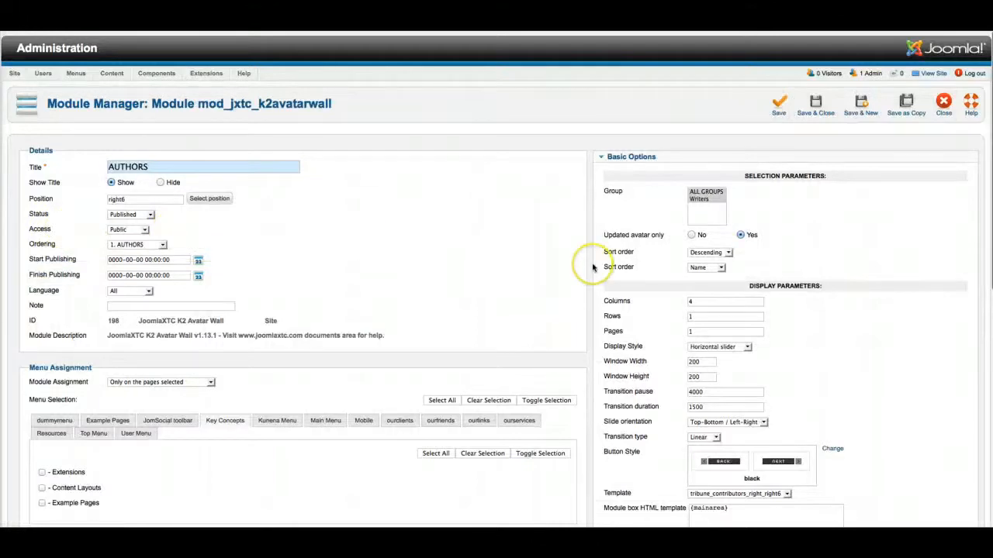
pyautogui.scroll(-6, 592, 267)
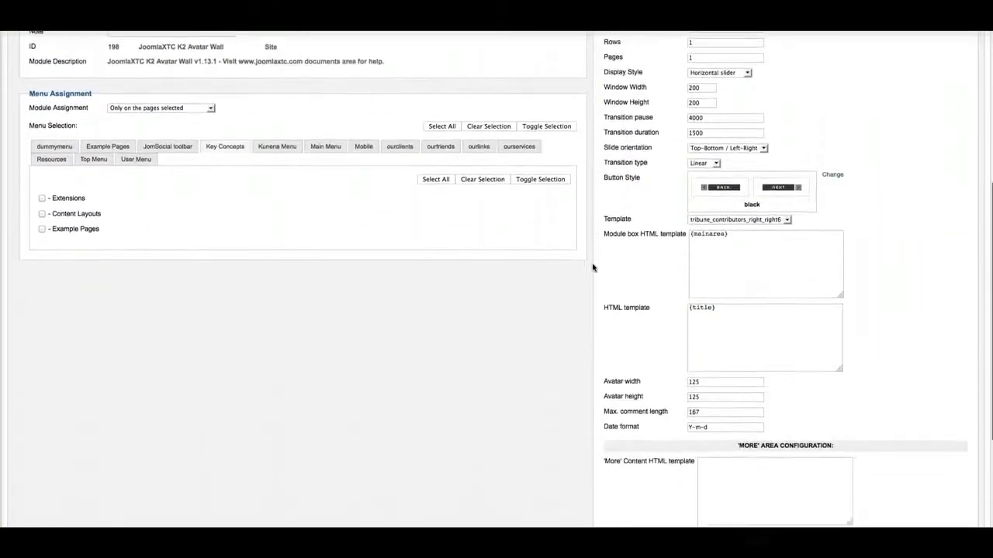
pyautogui.scroll(-4, 593, 267)
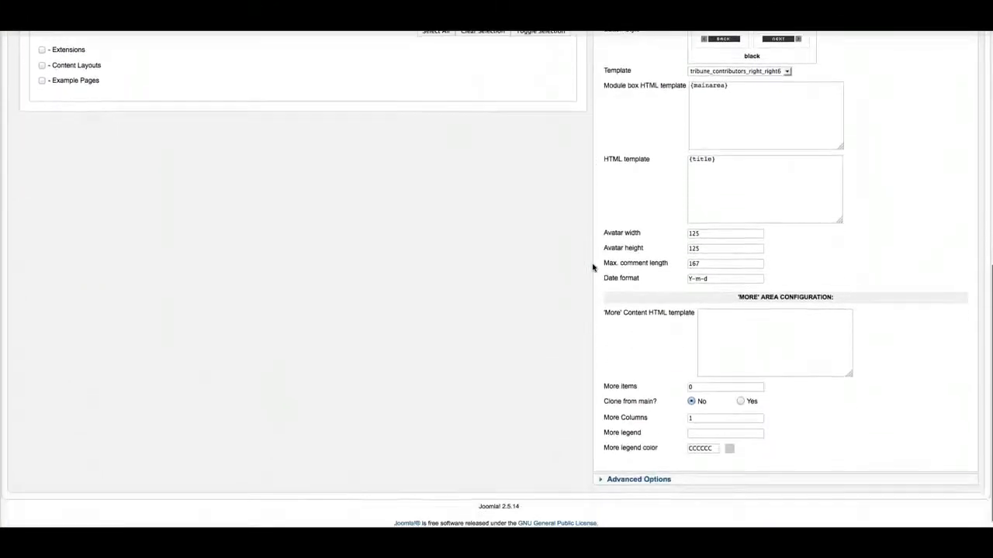
pyautogui.scroll(-1, 592, 268)
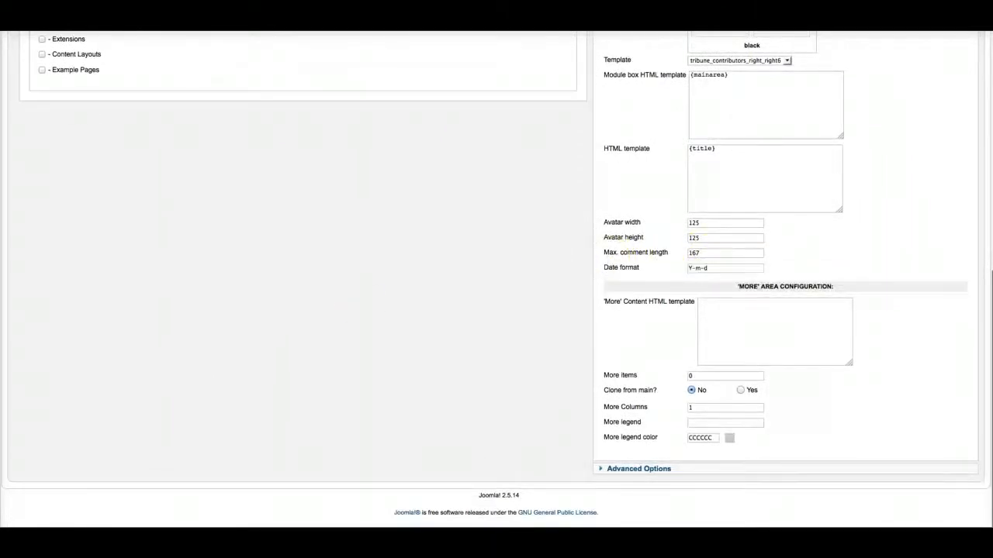
pyautogui.click(701, 256)
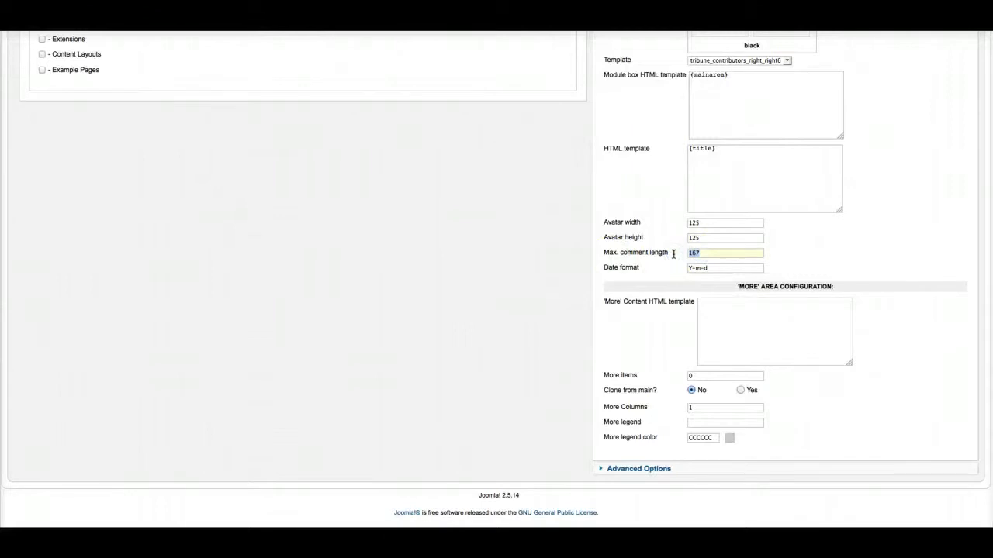
pyautogui.scroll(9, 749, 239)
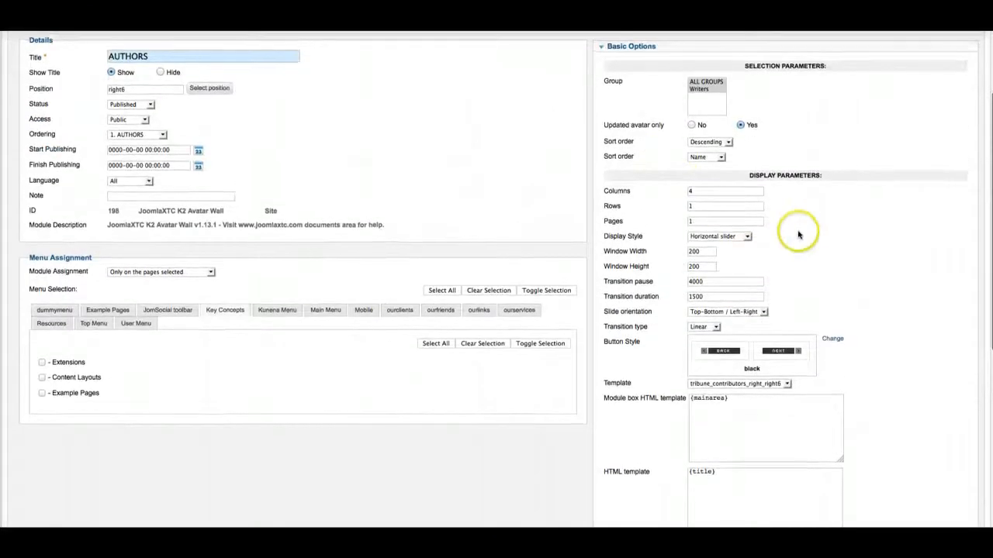
pyautogui.scroll(3, 799, 233)
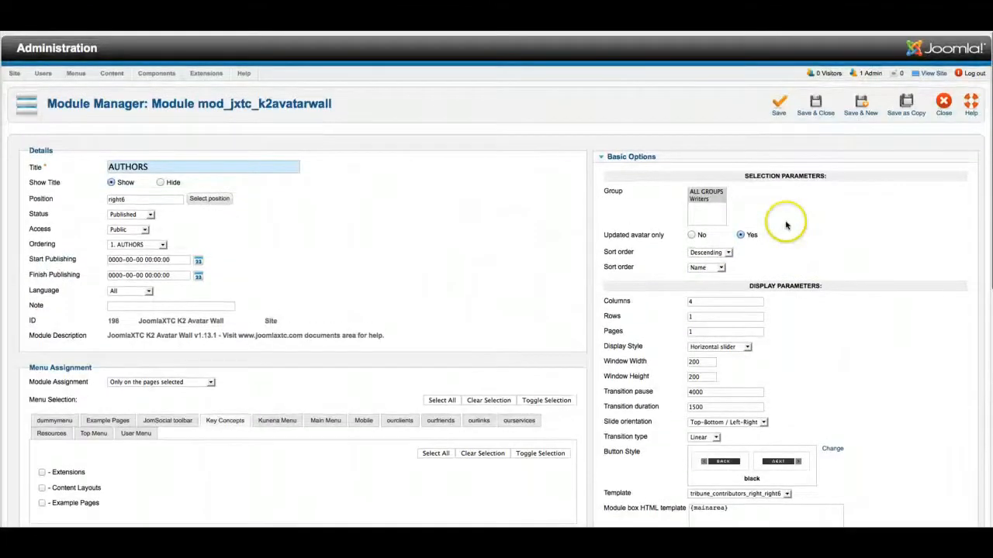
# Save the AUTHORS module and check the authors list on the site's front page.
pyautogui.click(779, 113)
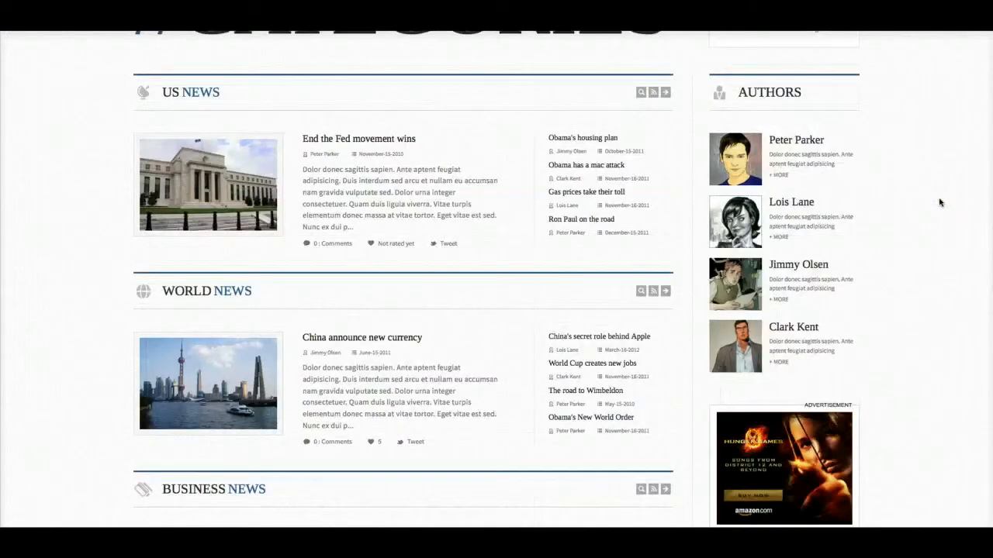
pyautogui.scroll(-5, 929, 275)
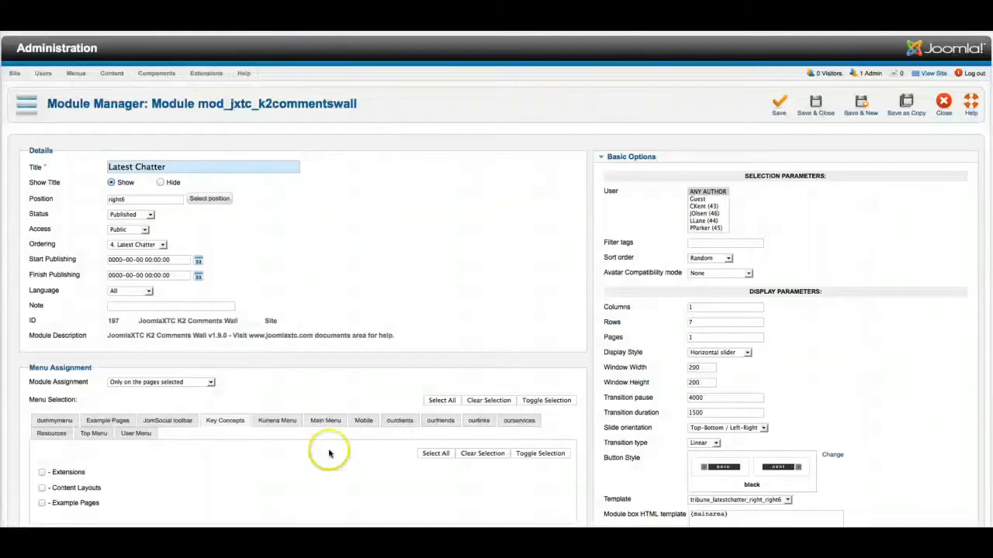
# Set the Latest Chatter module's number of rows to 6, and save and close the module.
pyautogui.doubleClick(693, 324)
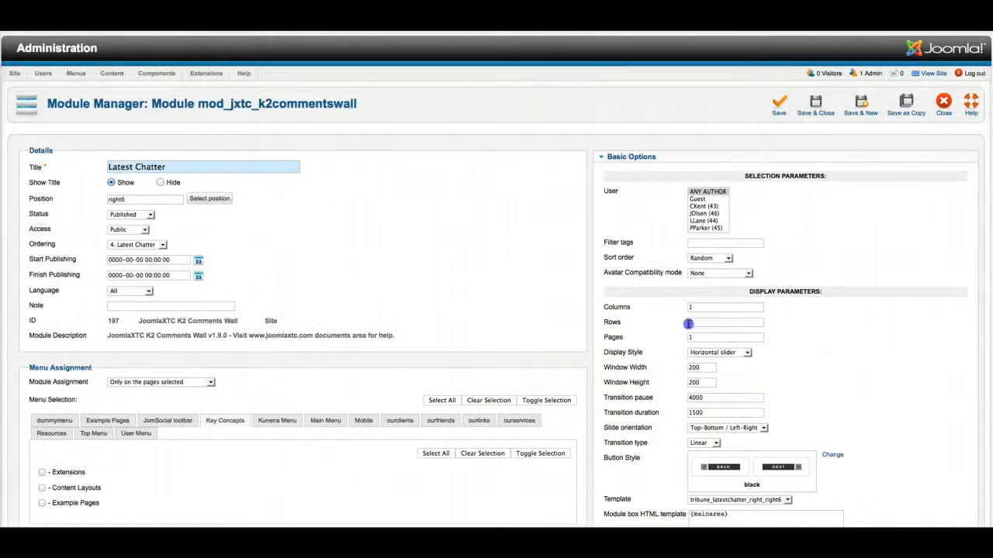
pyautogui.write('6')
pyautogui.click(780, 108)
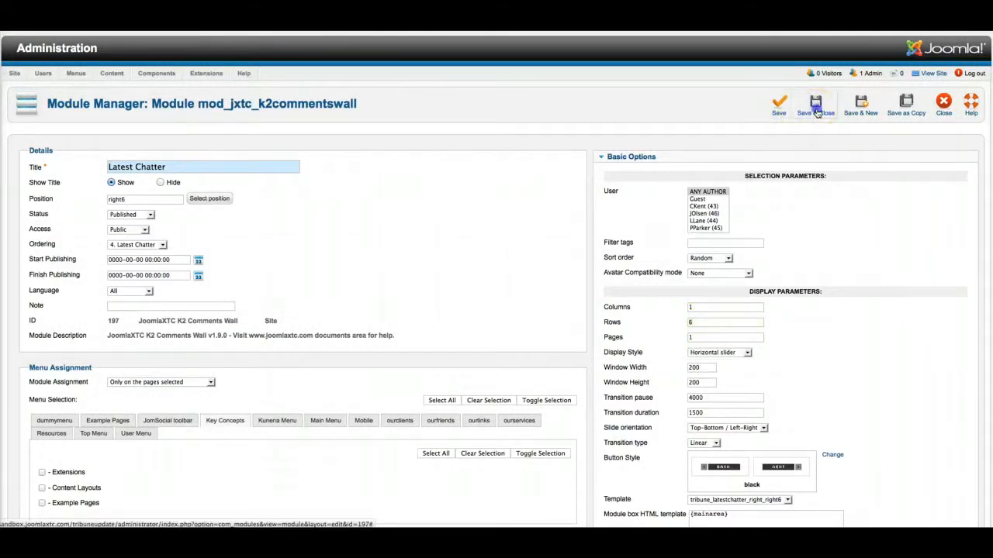
pyautogui.click(816, 112)
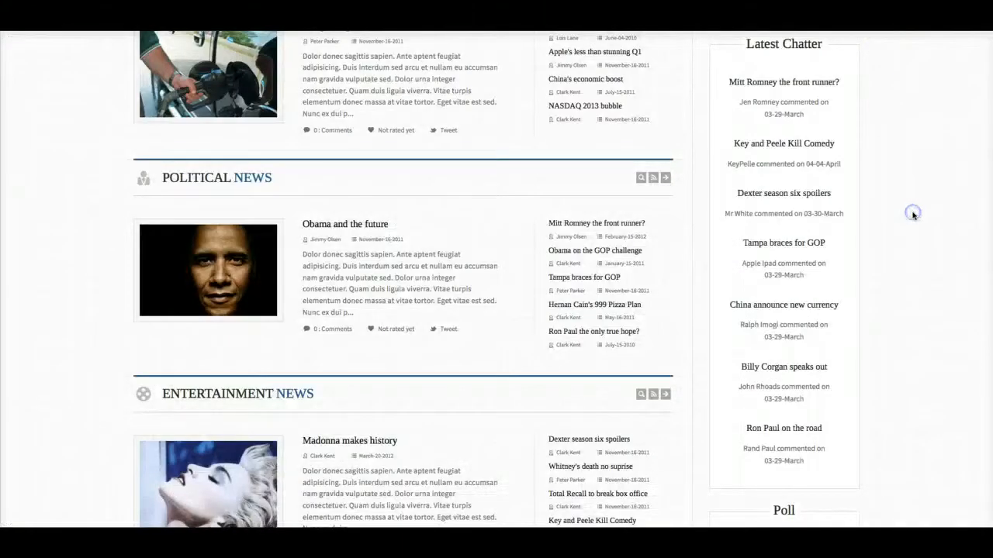
# Reload the site's front page and examine the side column, category news, footer link modules and Latest Media section.
pyautogui.press('super+r')
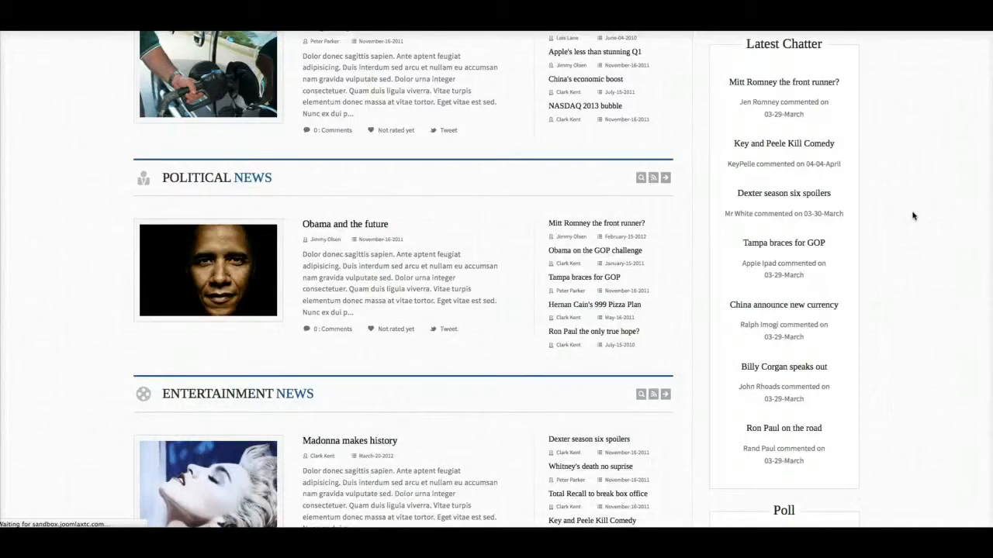
pyautogui.scroll(10, 895, 204)
pyautogui.scroll(-3, 895, 204)
pyautogui.scroll(-12, 895, 204)
pyautogui.scroll(-6, 895, 204)
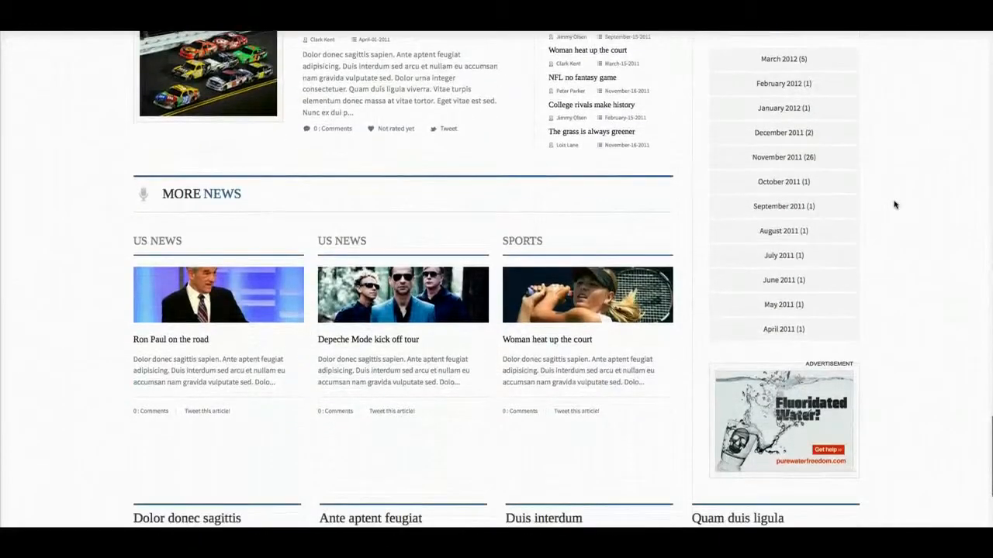
pyautogui.scroll(-3, 895, 204)
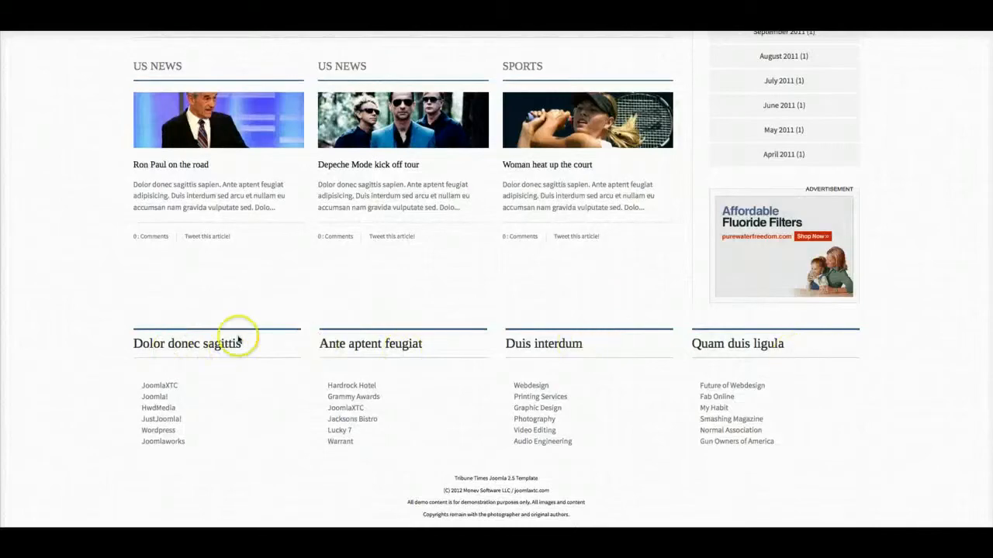
pyautogui.scroll(10, 470, 324)
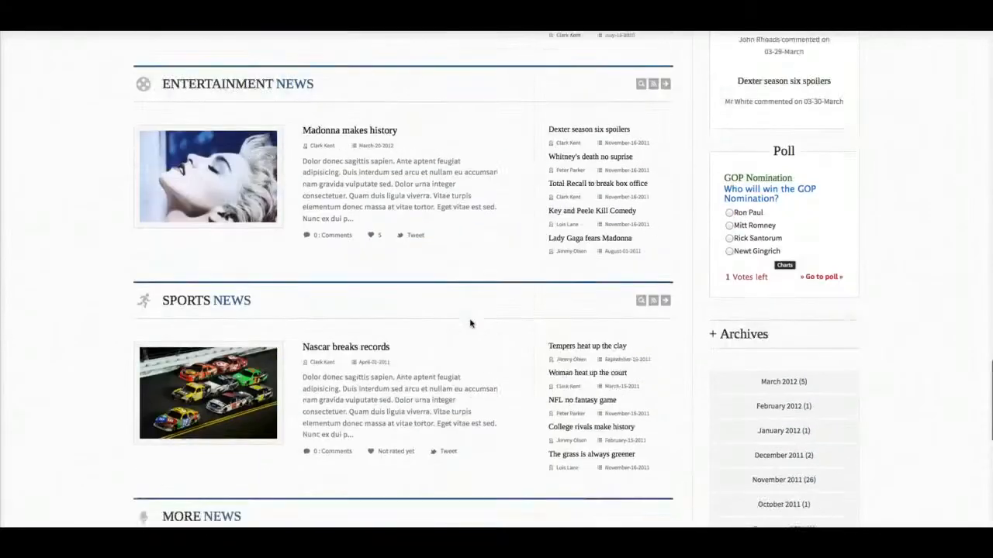
pyautogui.scroll(9, 470, 323)
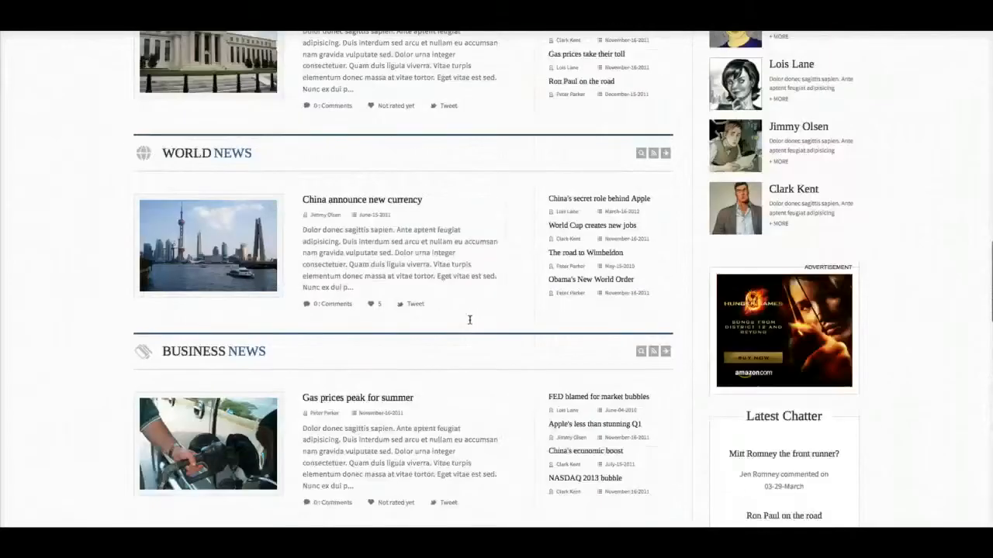
pyautogui.scroll(9, 470, 319)
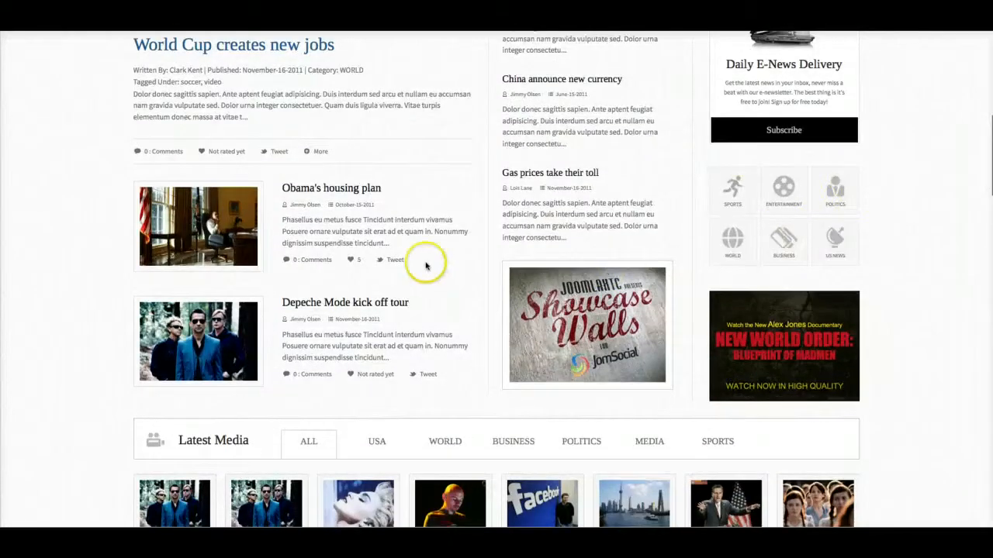
pyautogui.scroll(-6, 424, 262)
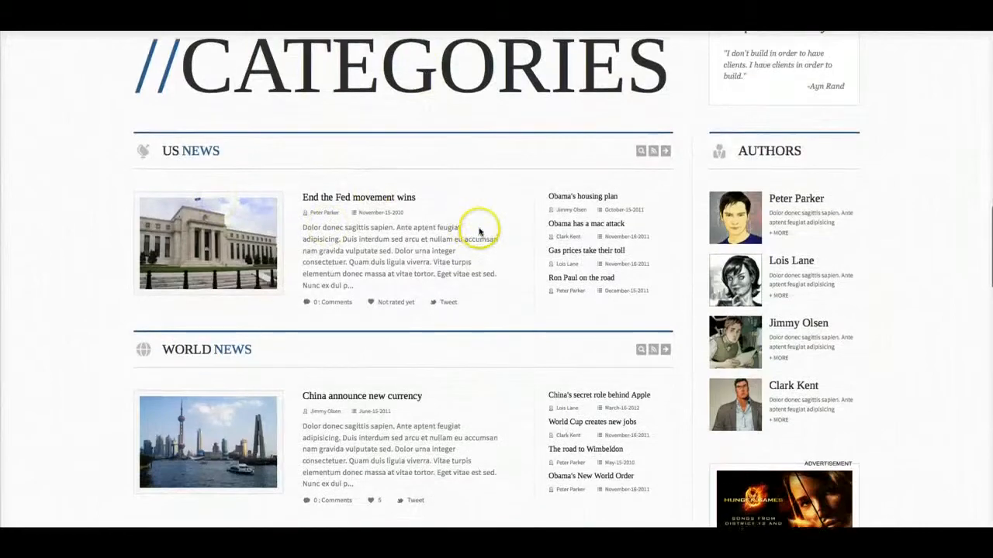
pyautogui.scroll(1, 477, 226)
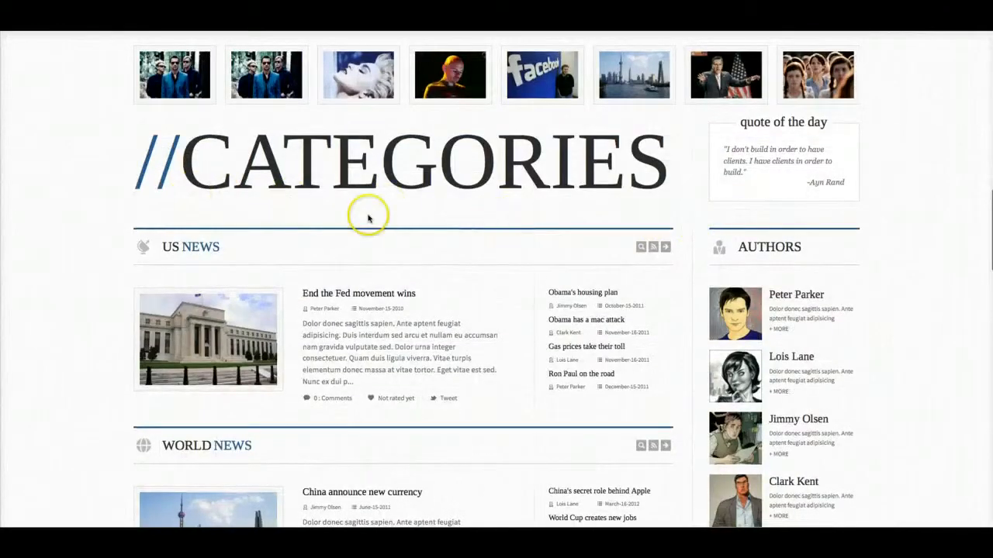
pyautogui.scroll(12, 479, 224)
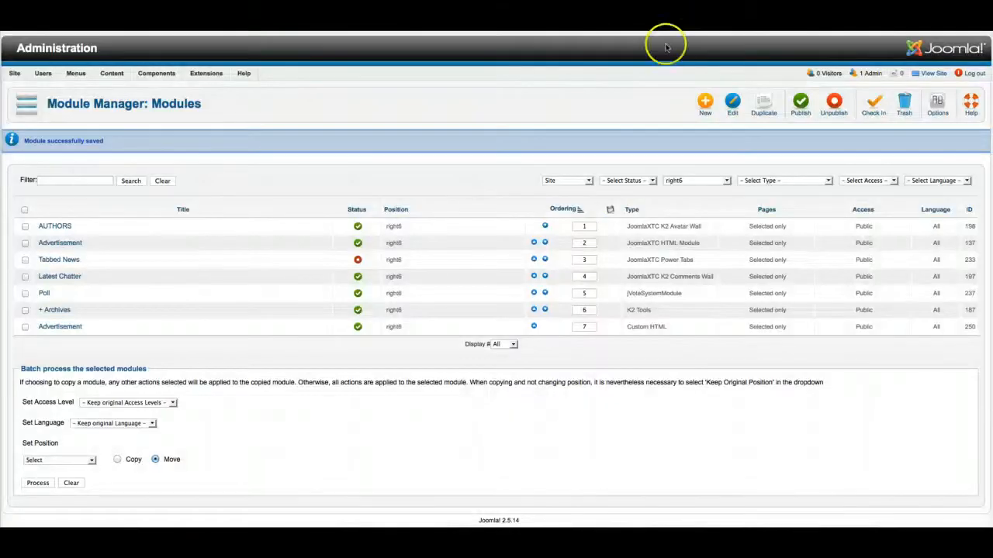
# Clear the right6 position filter and list only the JoomlaXTC K2 Category Wall modules.
pyautogui.click(677, 180)
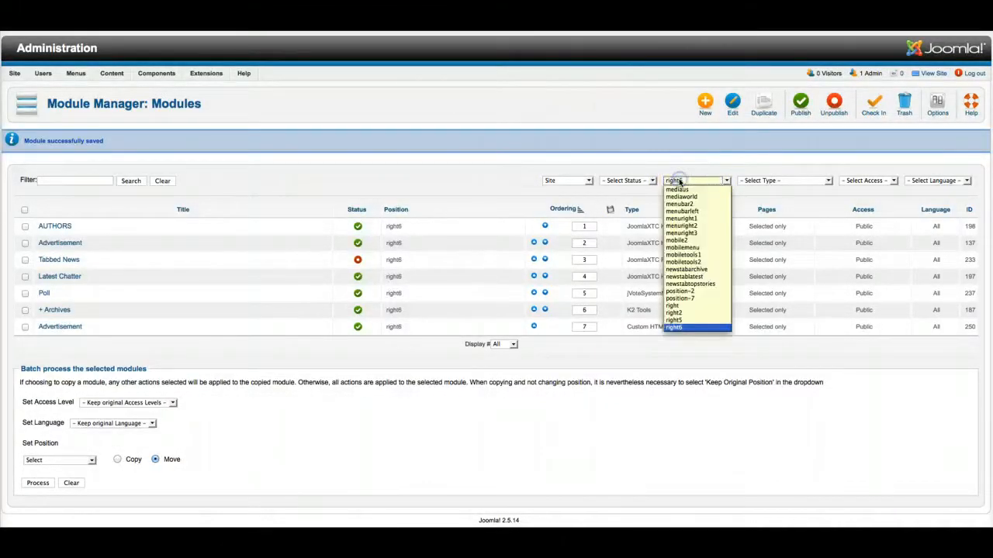
pyautogui.scroll(10, 689, 190)
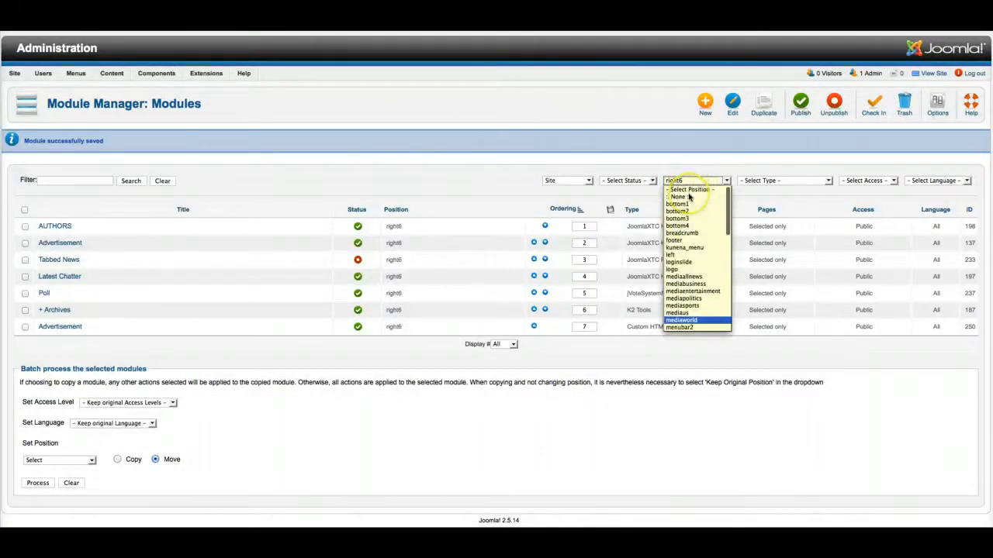
pyautogui.click(682, 190)
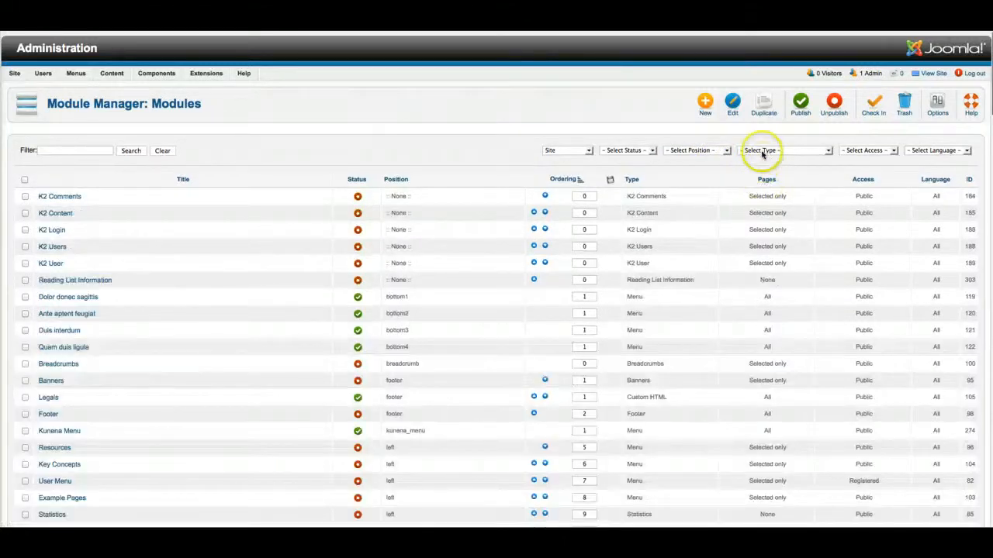
pyautogui.click(762, 153)
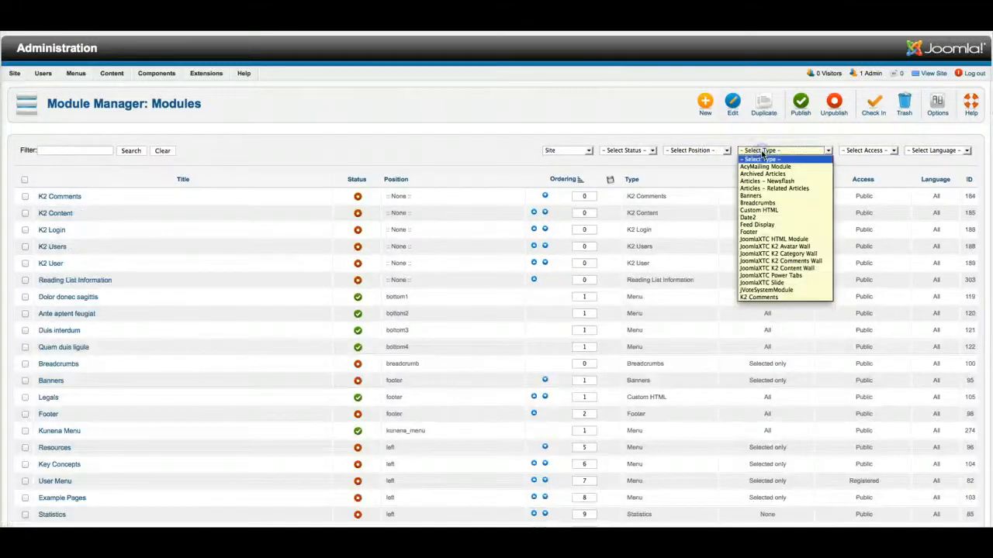
pyautogui.click(764, 250)
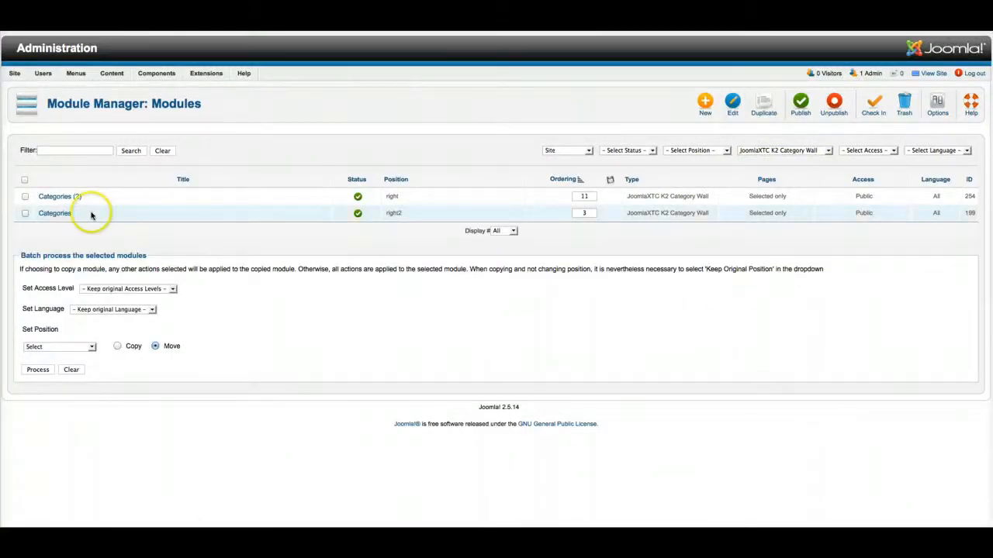
# Duplicate the Categories module in position right2 and open the unpublished copy for editing.
pyautogui.click(25, 214)
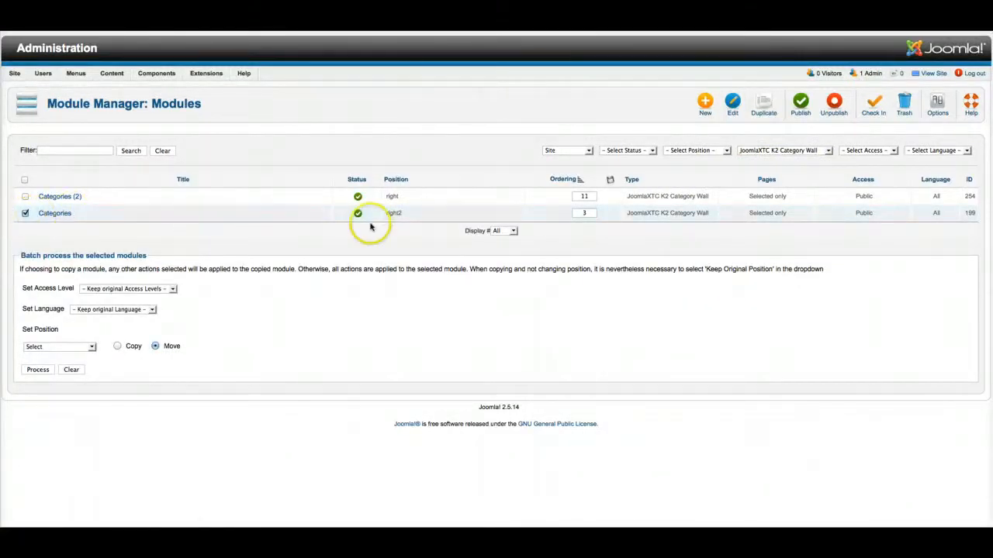
pyautogui.click(762, 110)
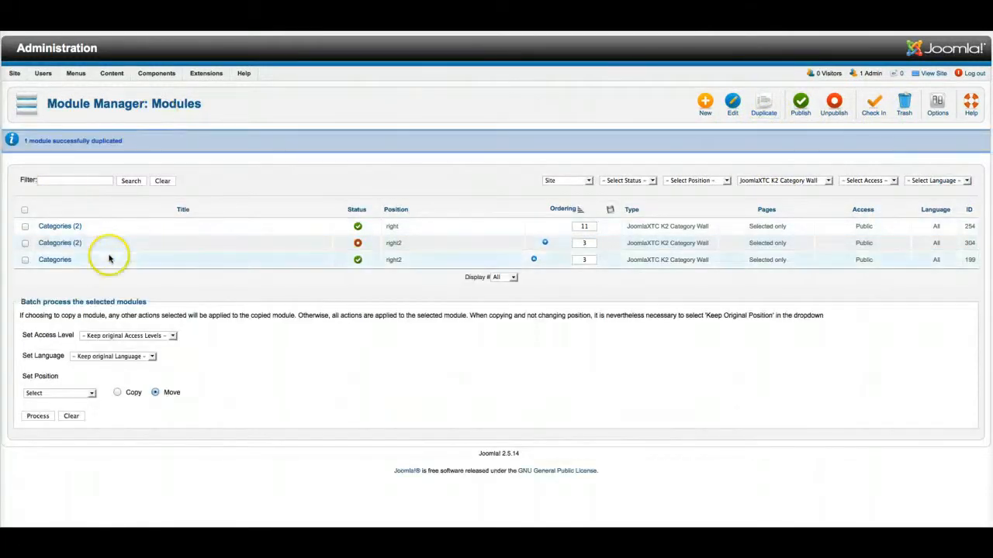
pyautogui.click(62, 245)
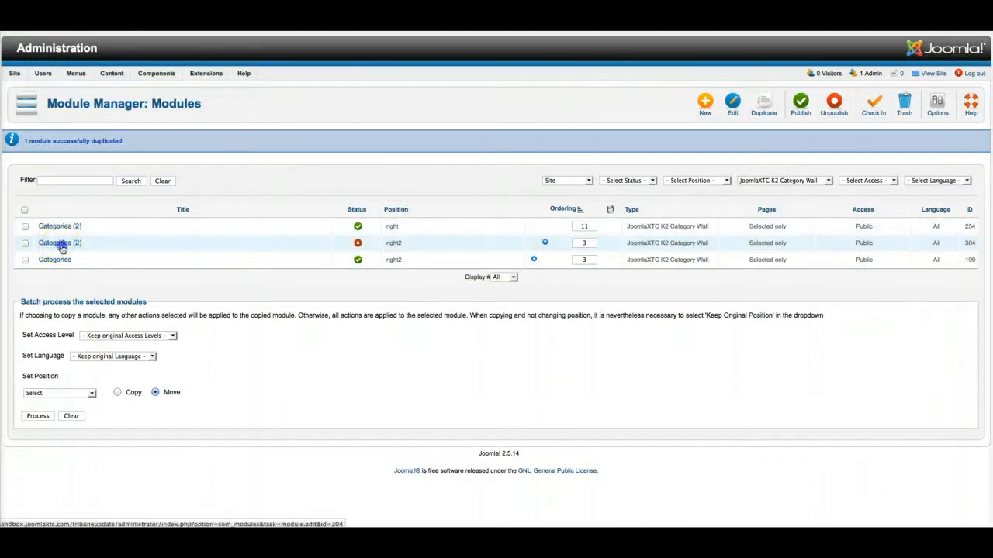
pyautogui.click(63, 245)
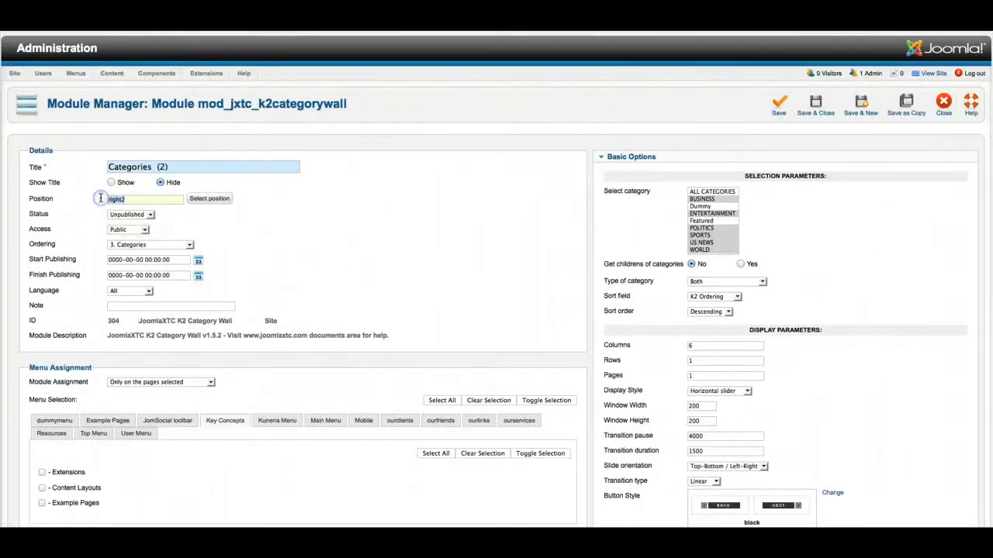
# Set the copied Categories module's position to user22 and its module class suffix to "categories-mobile".
pyautogui.write('ser22')
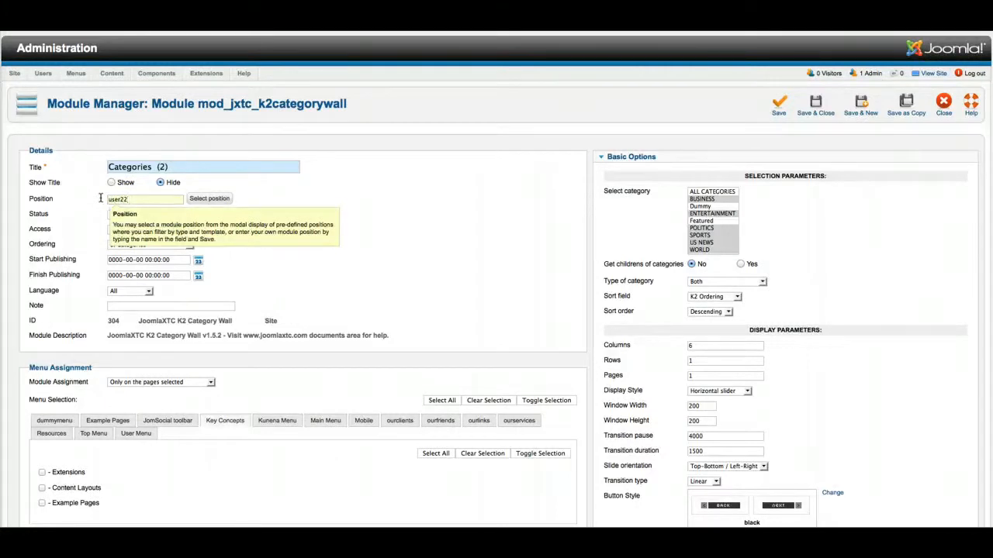
pyautogui.click(327, 228)
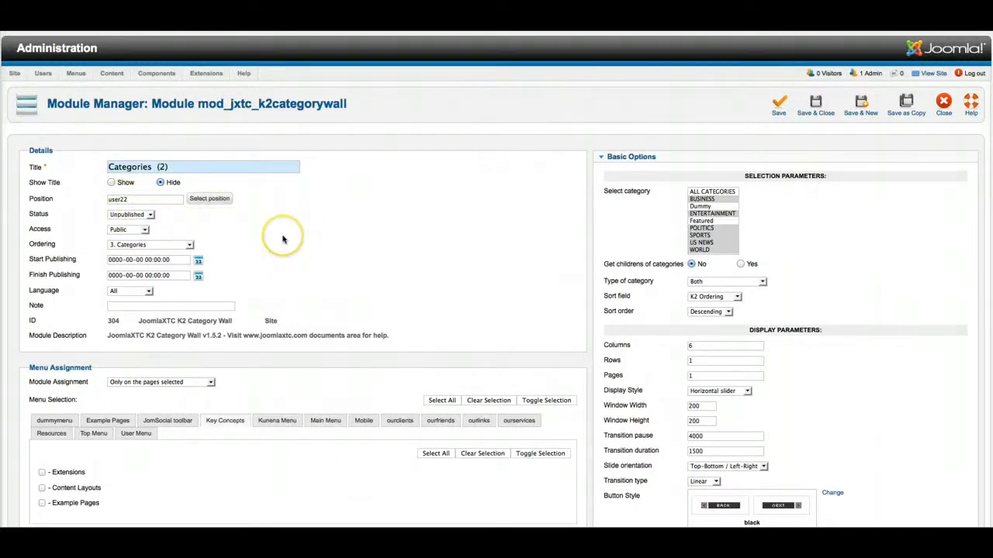
pyautogui.scroll(-5, 283, 240)
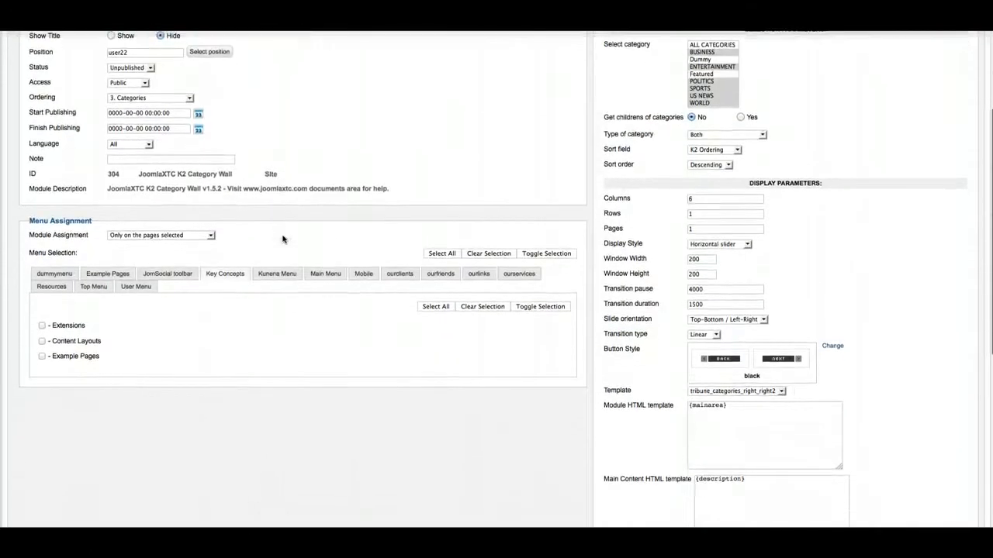
pyautogui.scroll(-4, 284, 240)
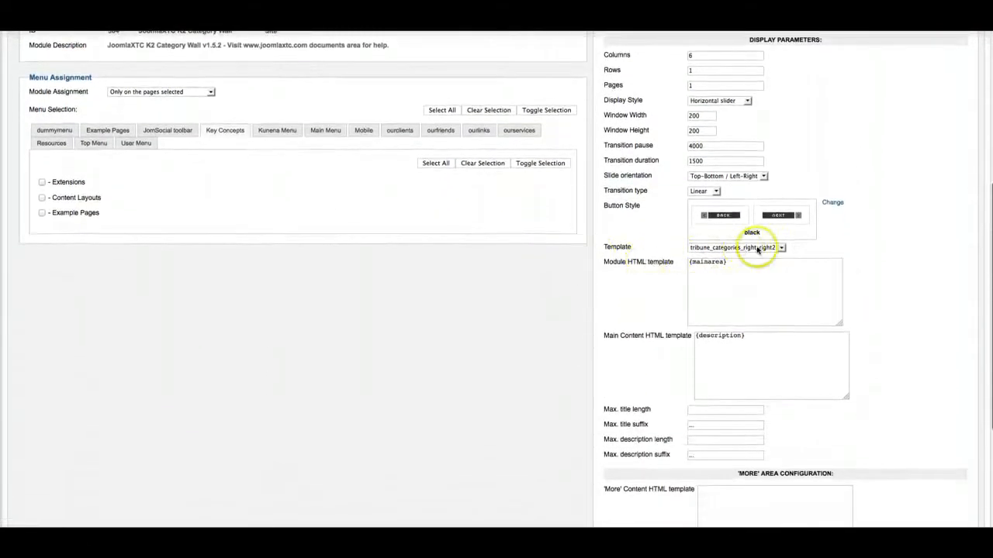
pyautogui.scroll(-6, 527, 286)
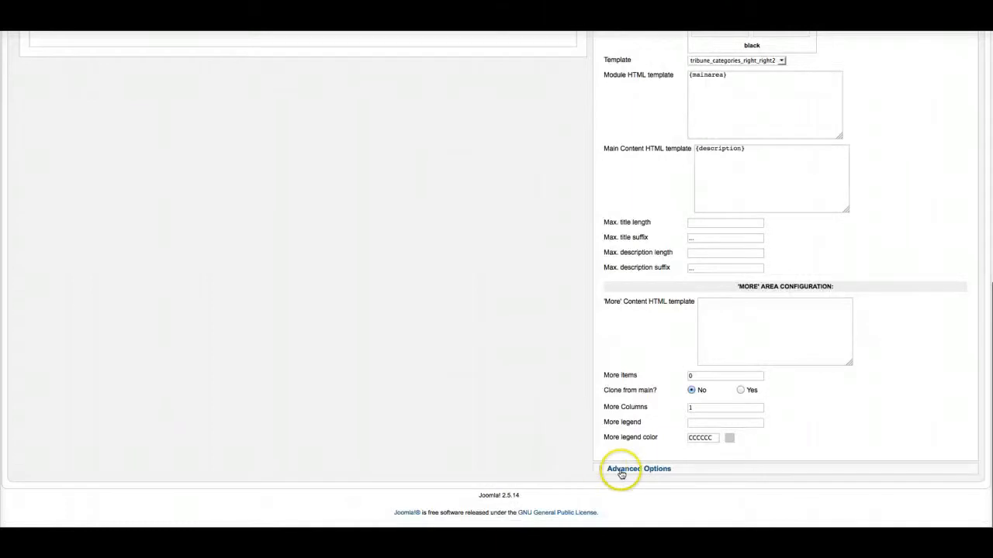
pyautogui.click(621, 470)
pyautogui.scroll(-8, 574, 418)
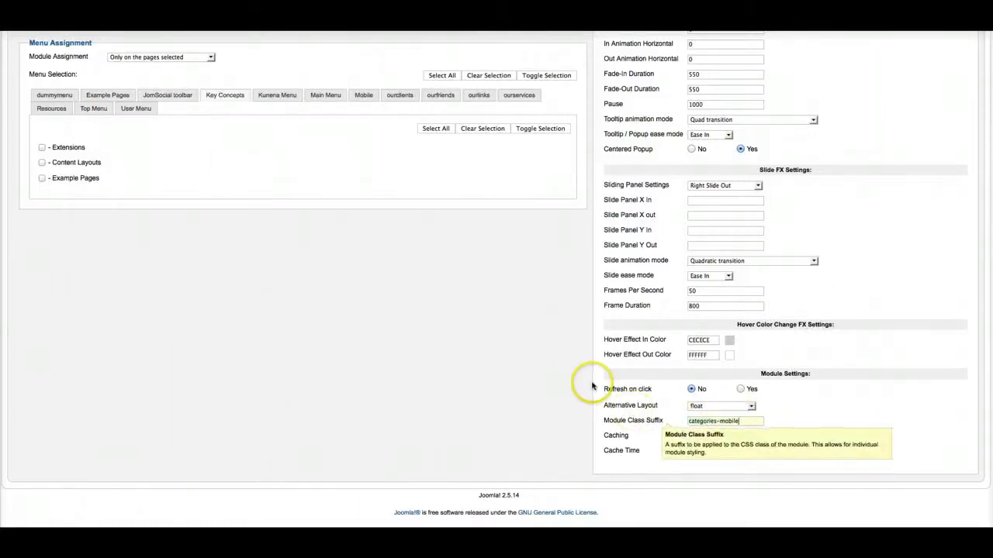
# Set the copied Categories module's status to Published and its module assignment to On all pages.
pyautogui.scroll(5, 593, 383)
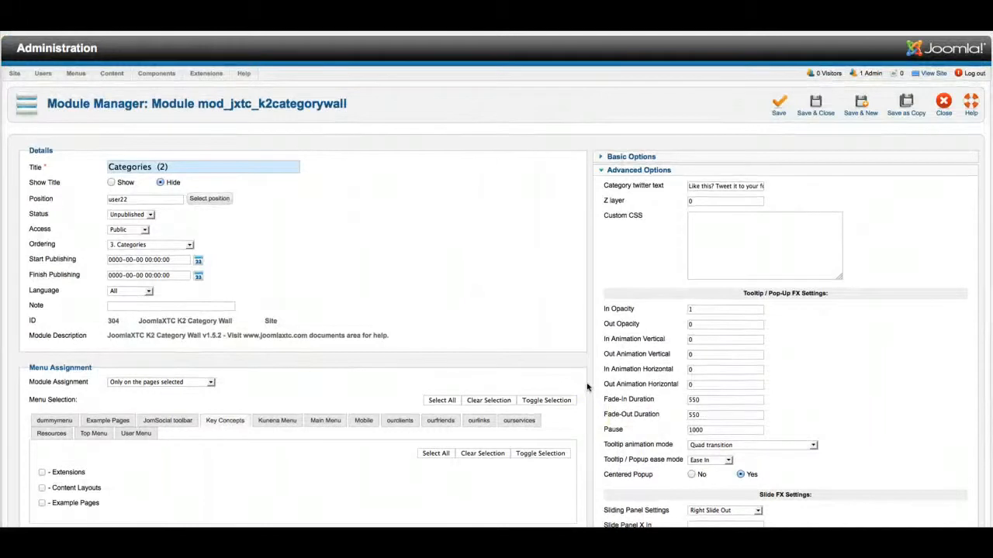
pyautogui.click(128, 214)
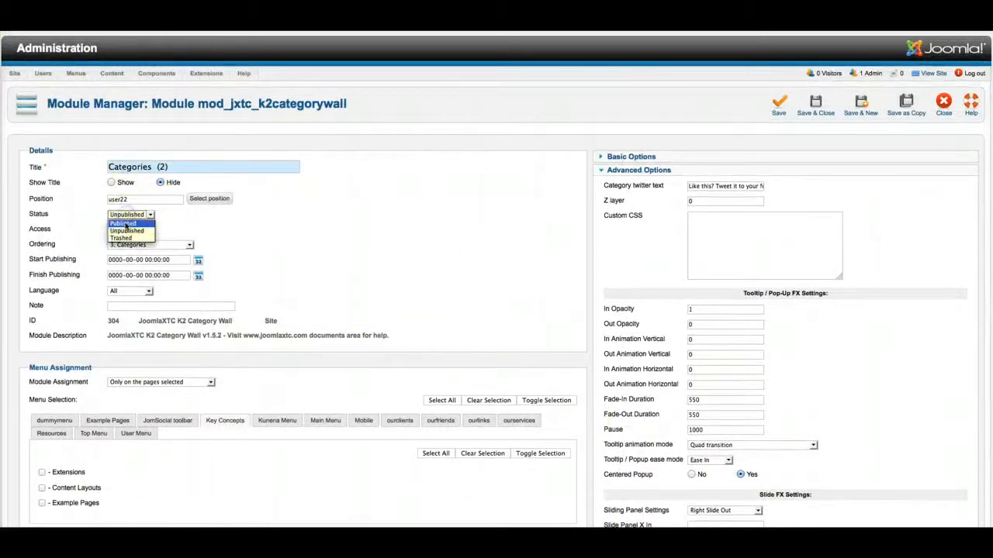
pyautogui.click(124, 224)
pyautogui.click(147, 382)
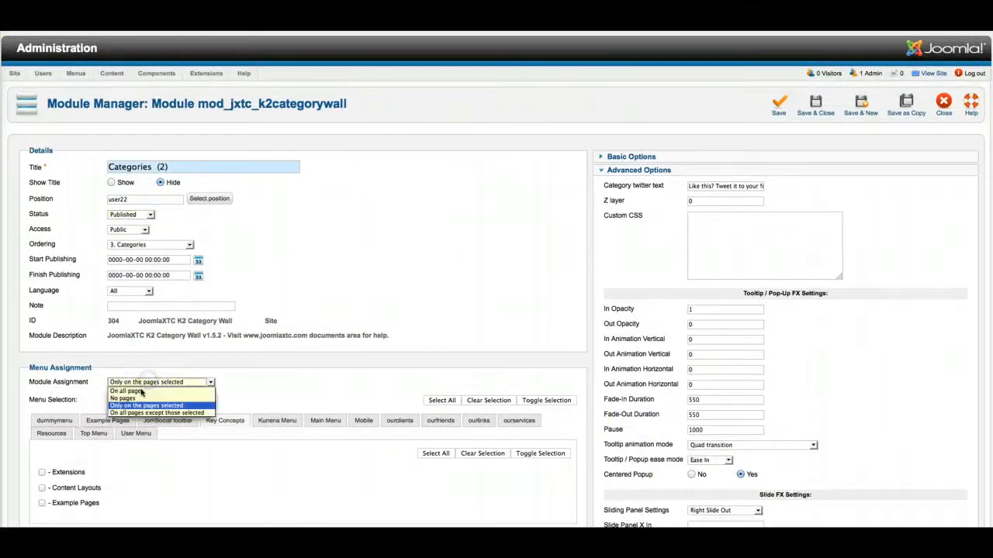
pyautogui.click(139, 391)
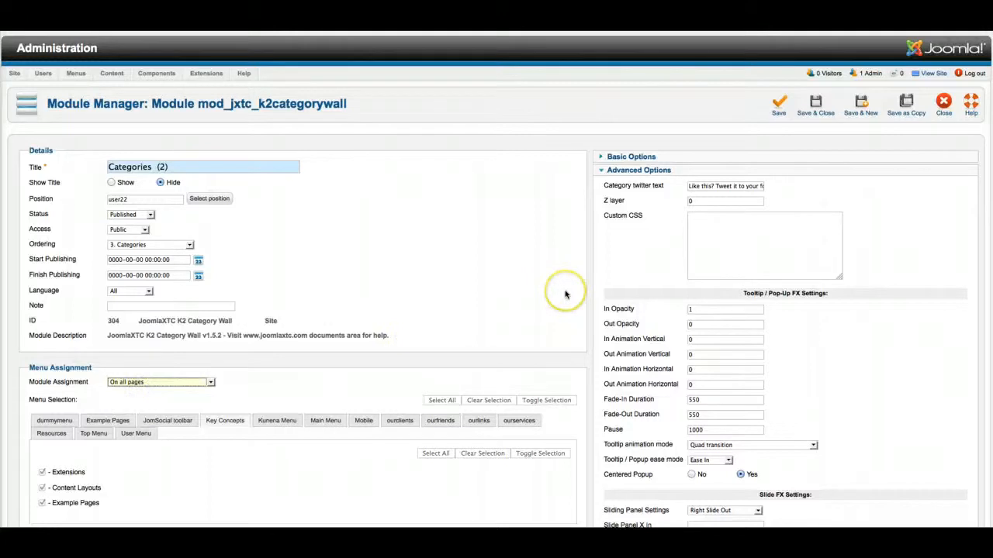
# Assign the copied Categories module only to selected pages, clear its entire Main Menu selection, and save and close it.
pyautogui.scroll(-1, 404, 314)
pyautogui.click(203, 354)
pyautogui.click(163, 371)
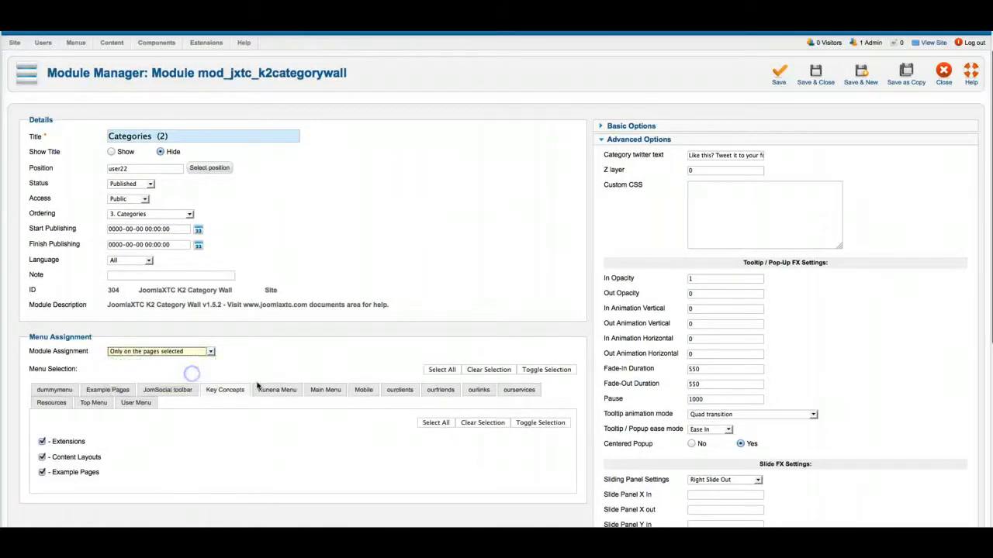
pyautogui.click(324, 390)
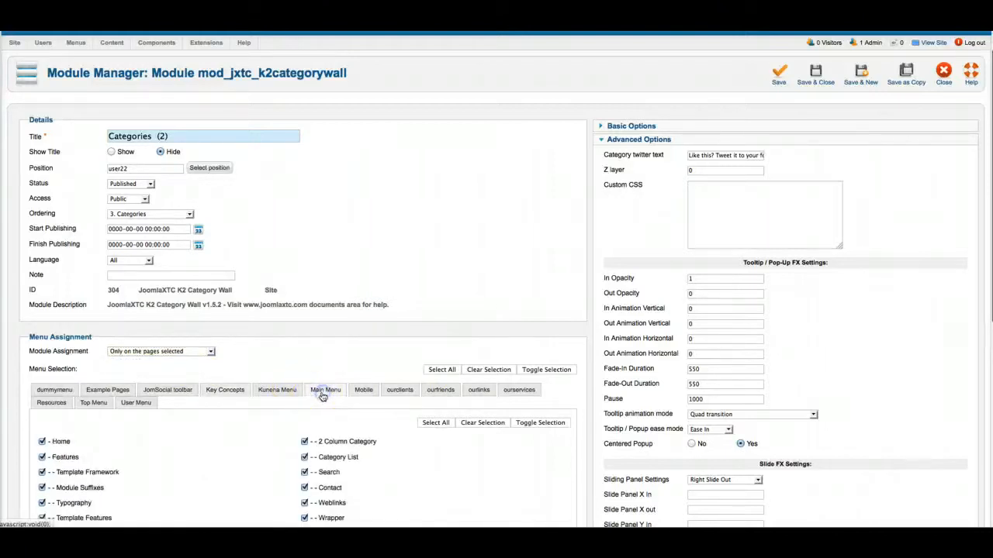
pyautogui.click(490, 426)
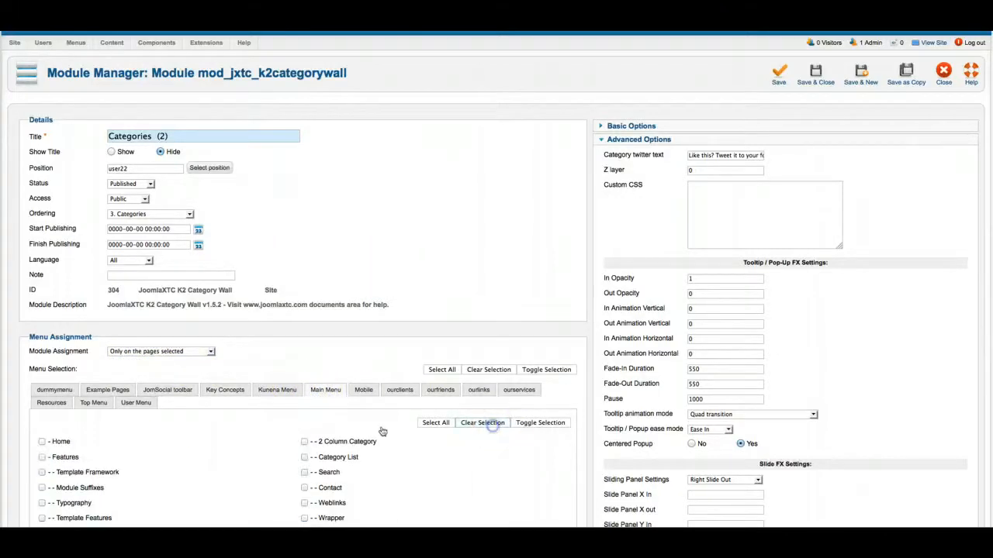
pyautogui.scroll(1, 442, 338)
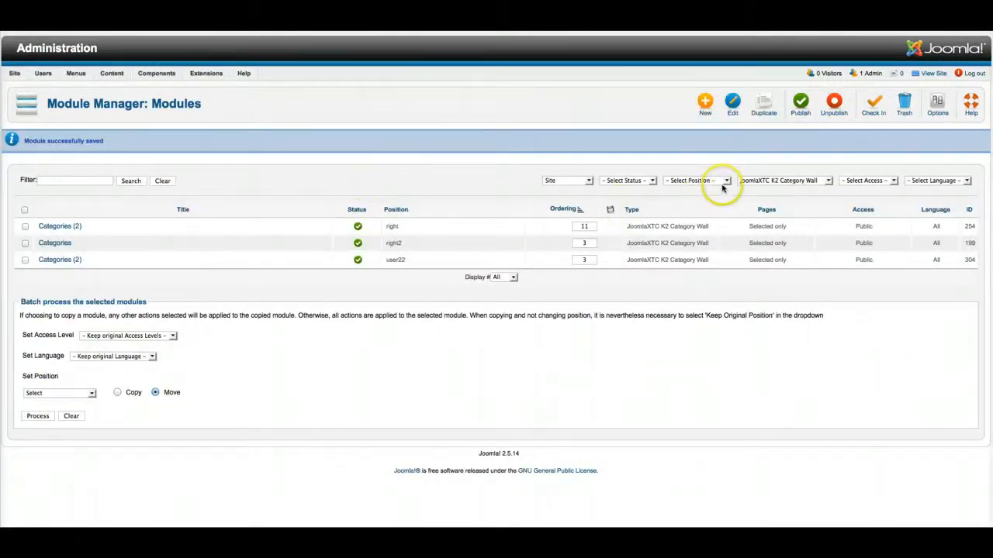
# Clear the module type filter and list only the modules in position user22.
pyautogui.click(764, 181)
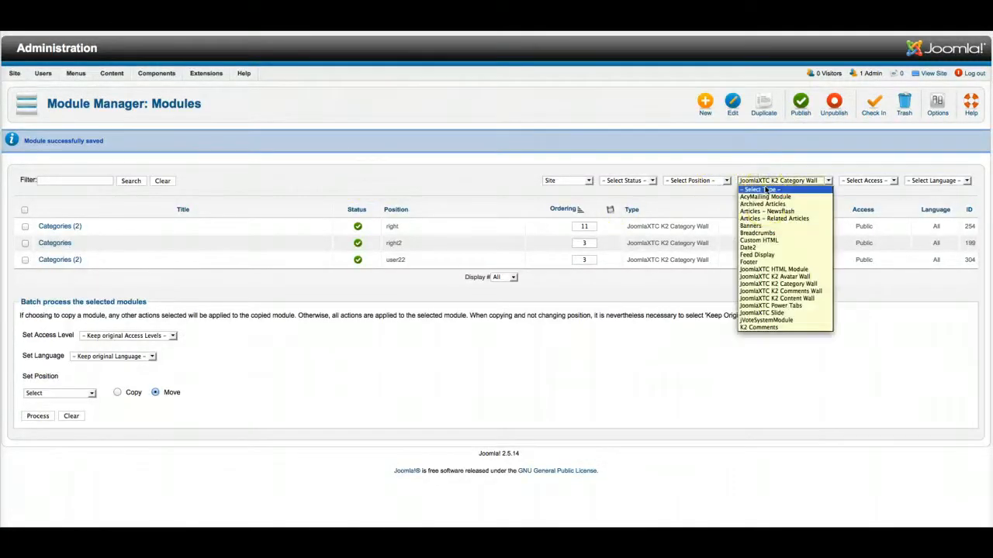
pyautogui.click(746, 190)
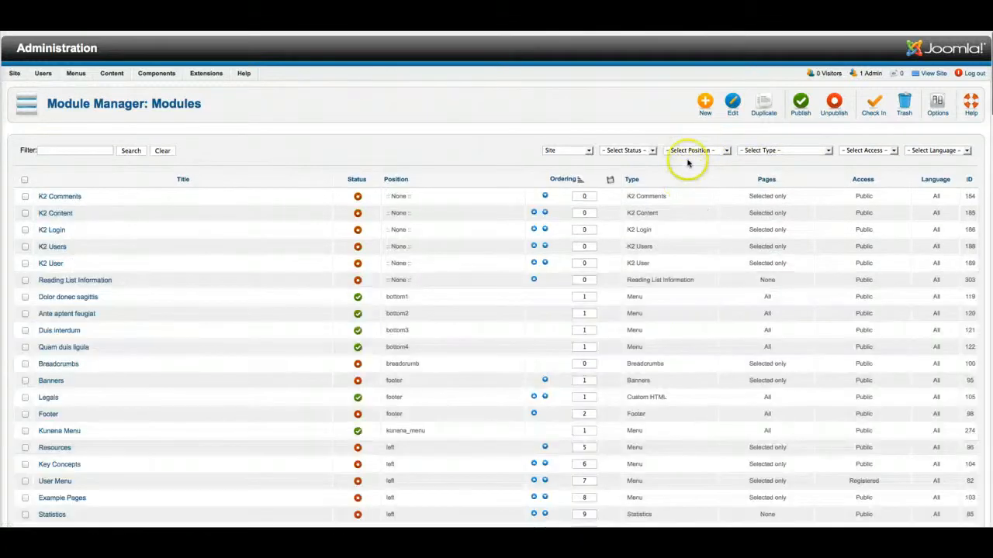
pyautogui.click(686, 152)
pyautogui.scroll(-6, 693, 233)
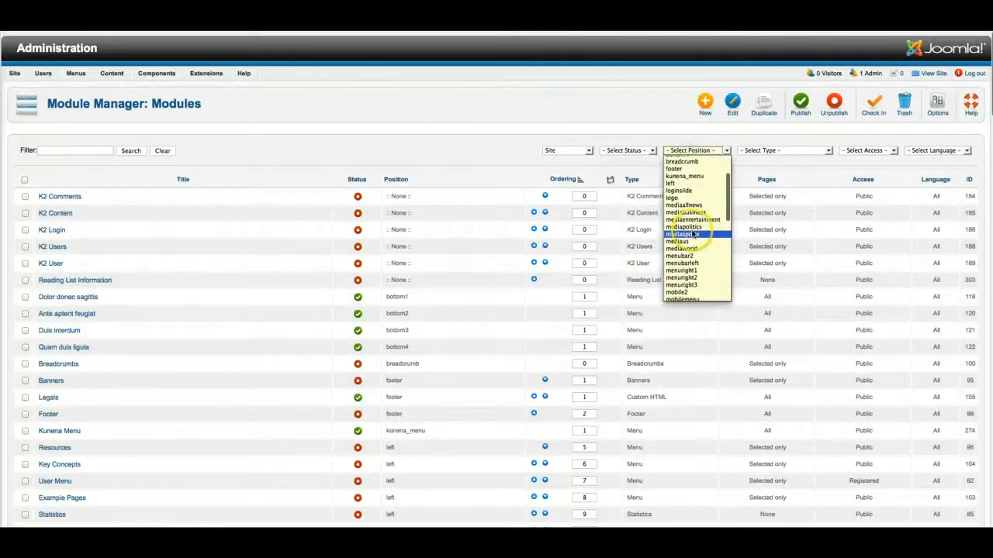
pyautogui.scroll(-2, 692, 234)
pyautogui.scroll(-6, 693, 234)
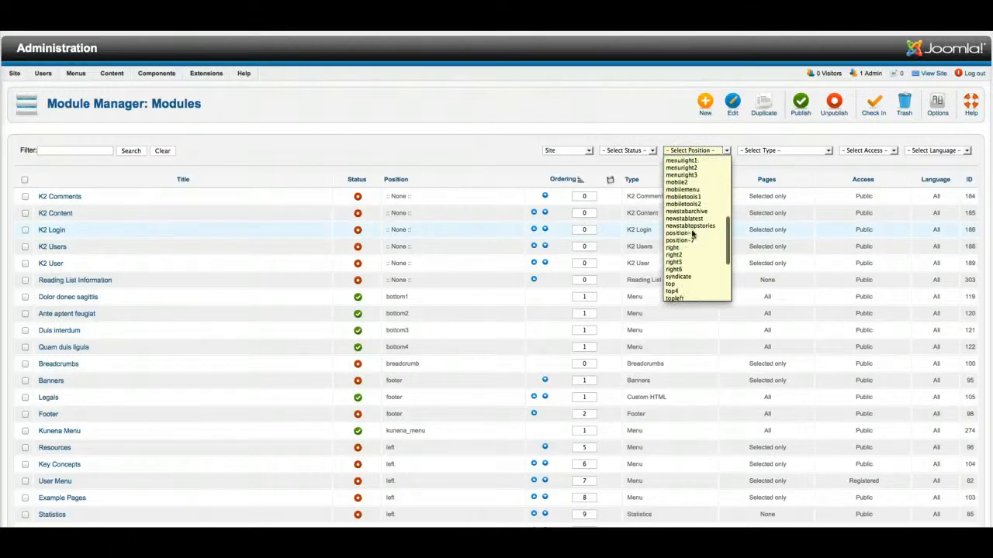
pyautogui.click(683, 276)
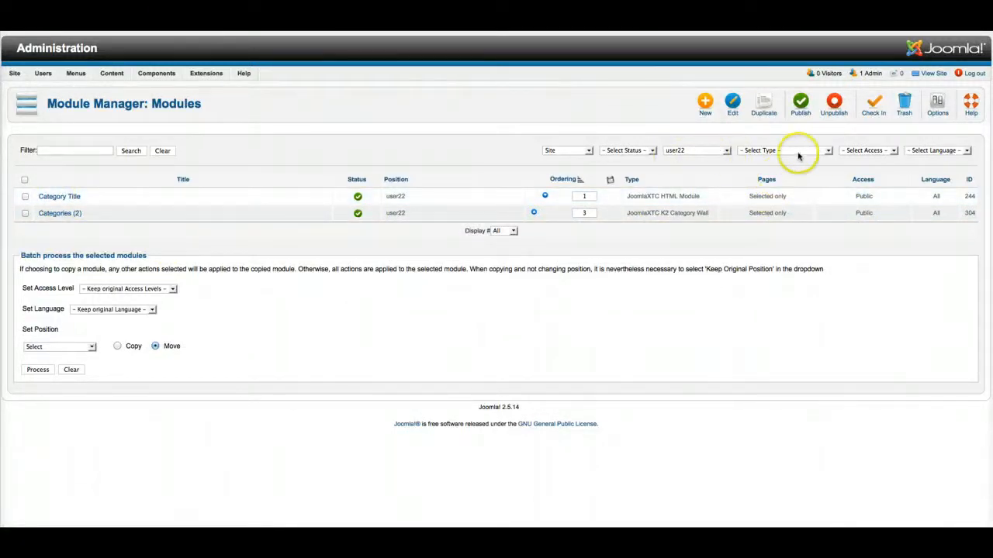
# Open the LATEST||NEWS module in position right and select the template tribune_breakingnews_right2_right.
pyautogui.click(686, 151)
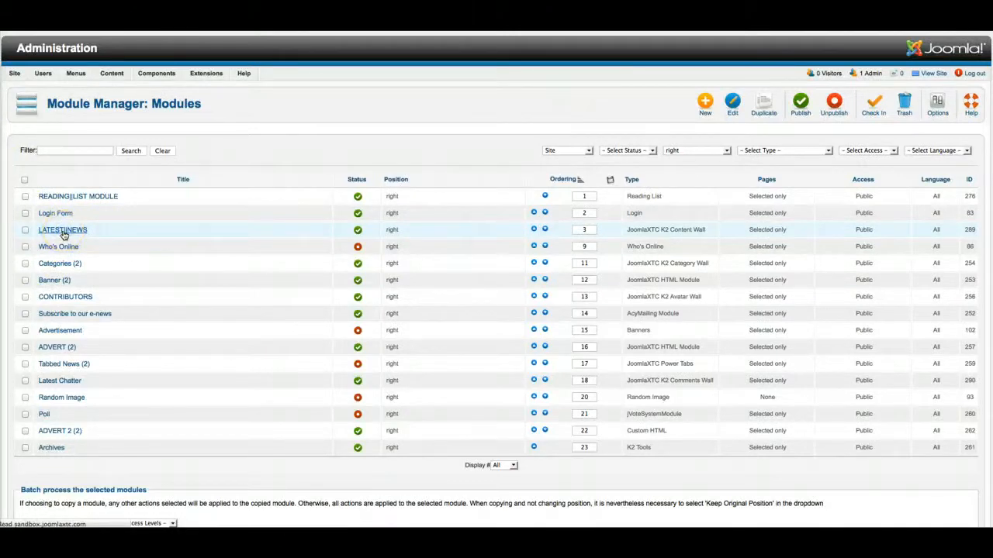
pyautogui.scroll(-5, 627, 233)
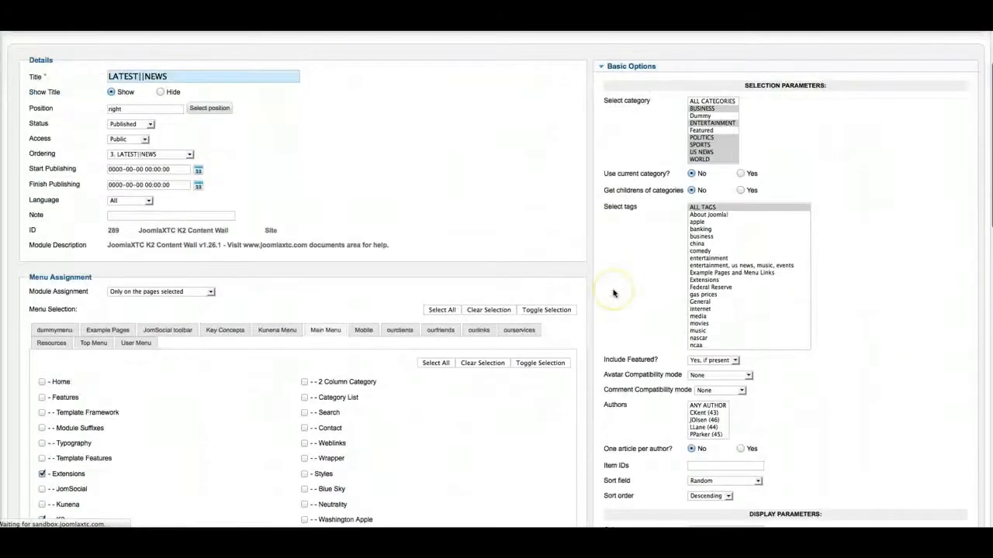
pyautogui.scroll(-10, 613, 293)
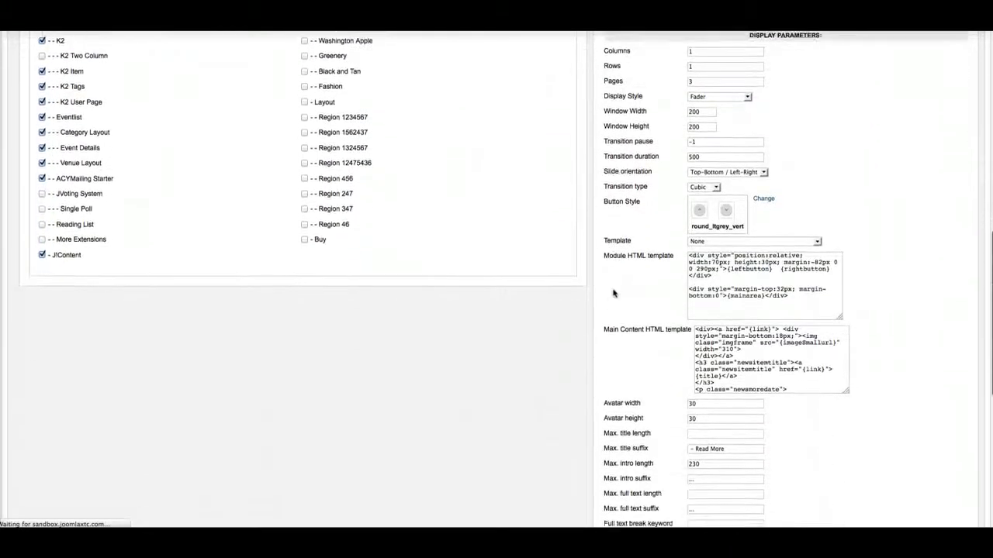
pyautogui.click(667, 266)
pyautogui.click(713, 225)
pyautogui.scroll(-5, 742, 345)
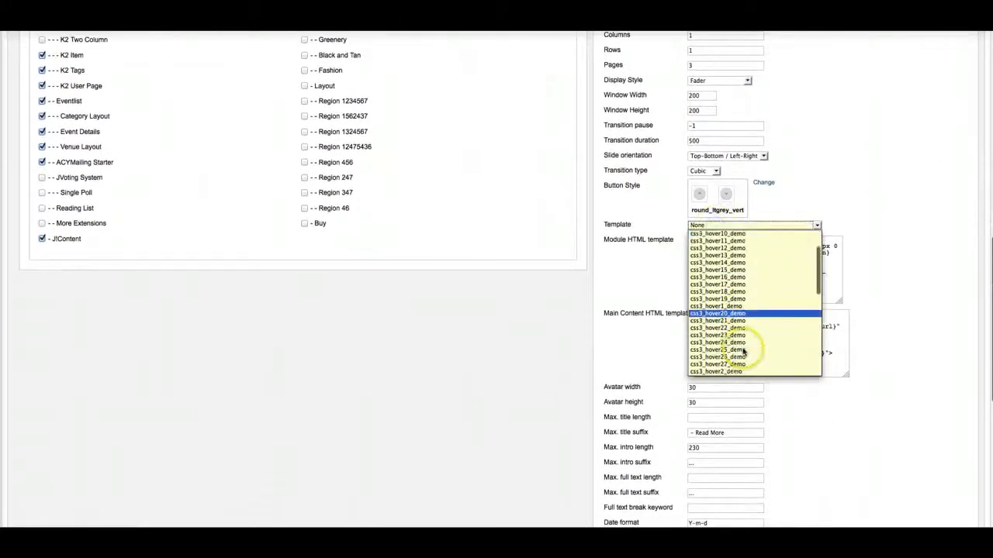
pyautogui.scroll(-3, 743, 352)
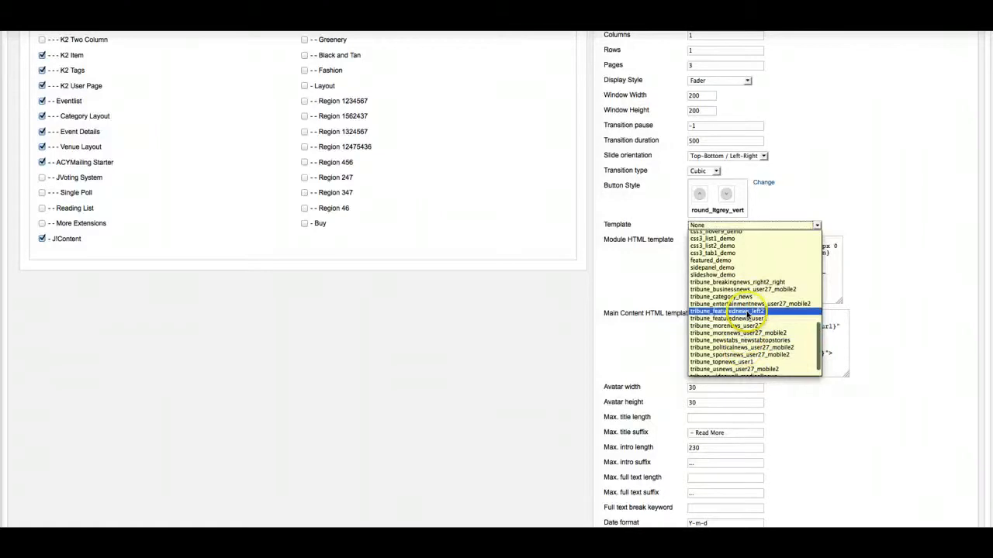
pyautogui.click(746, 282)
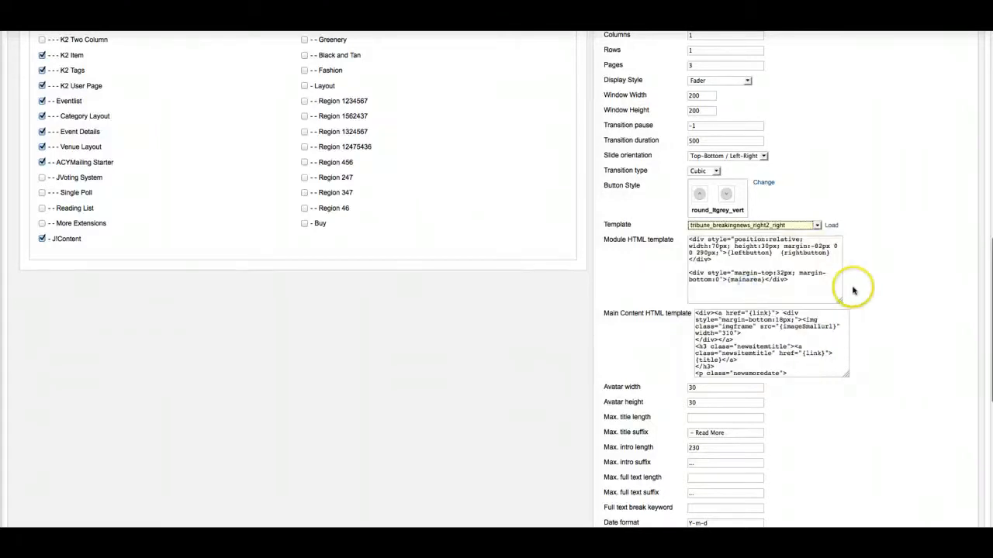
# Empty the LATEST||NEWS module's Module HTML, Main Content HTML and 'More' Content HTML templates.
pyautogui.click(766, 277)
pyautogui.hotkey('ctrl', 'a')
pyautogui.press('BackSpace')
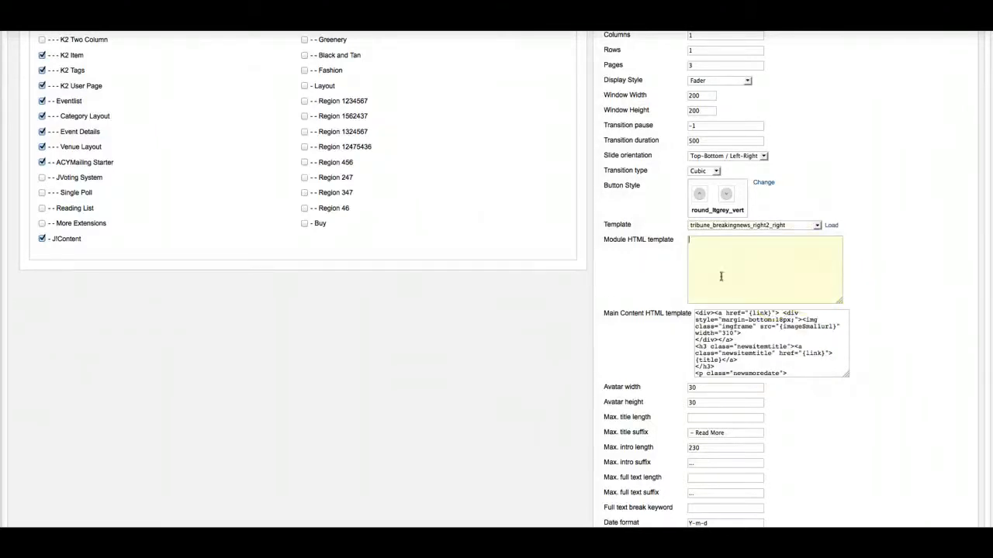
pyautogui.click(706, 312)
pyautogui.hotkey('ctrl', 'a')
pyautogui.press('BackSpace')
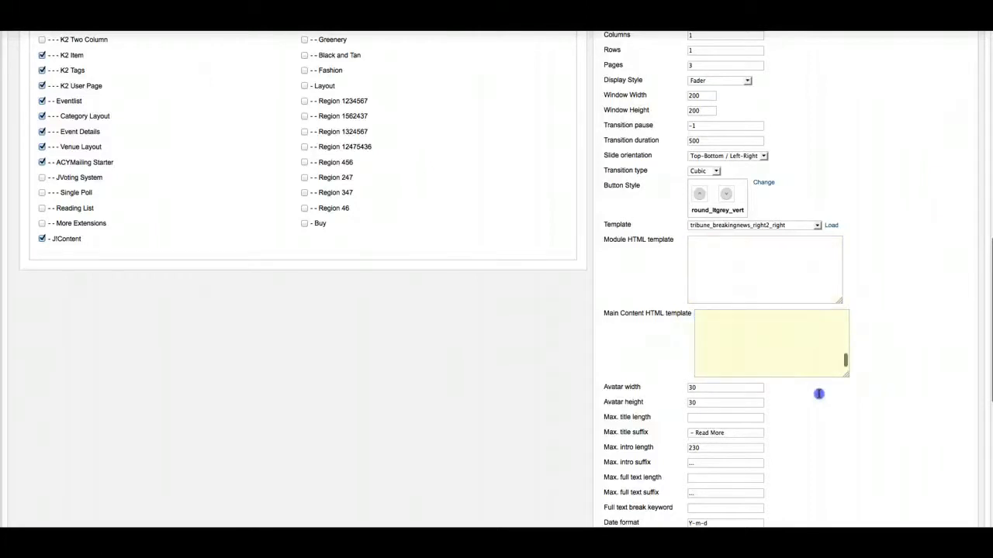
pyautogui.scroll(-5, 838, 463)
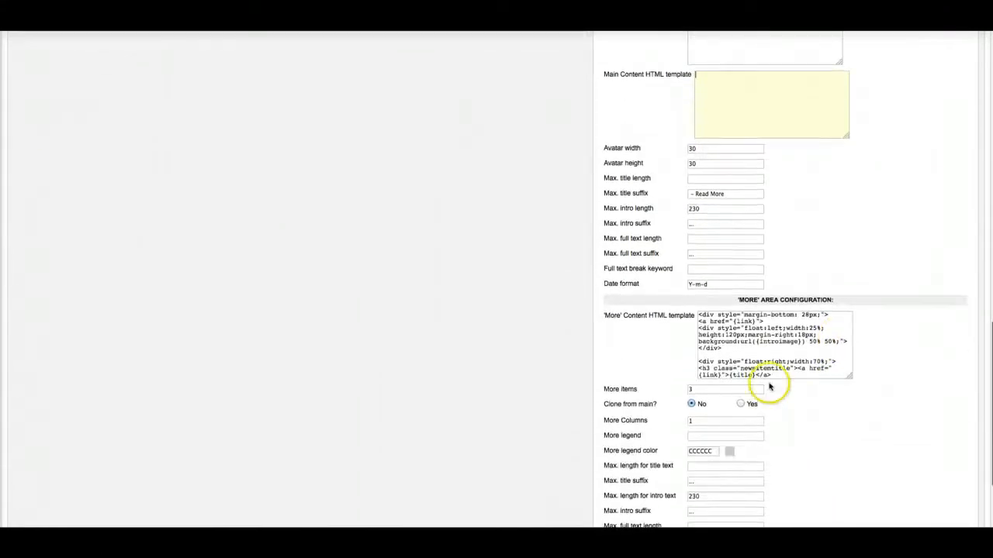
pyautogui.click(698, 308)
pyautogui.hotkey('ctrl', 'a')
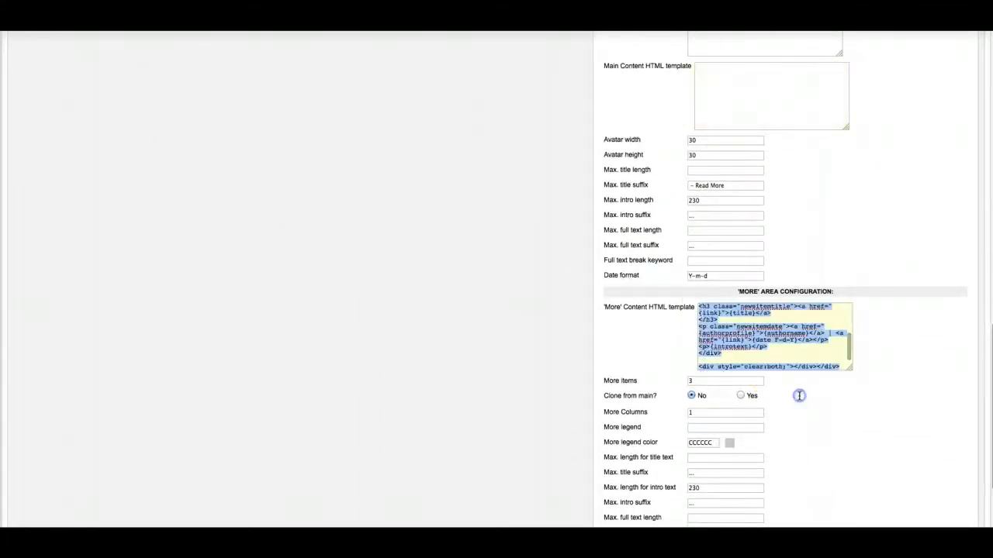
pyautogui.press('BackSpace')
pyautogui.scroll(-2, 790, 400)
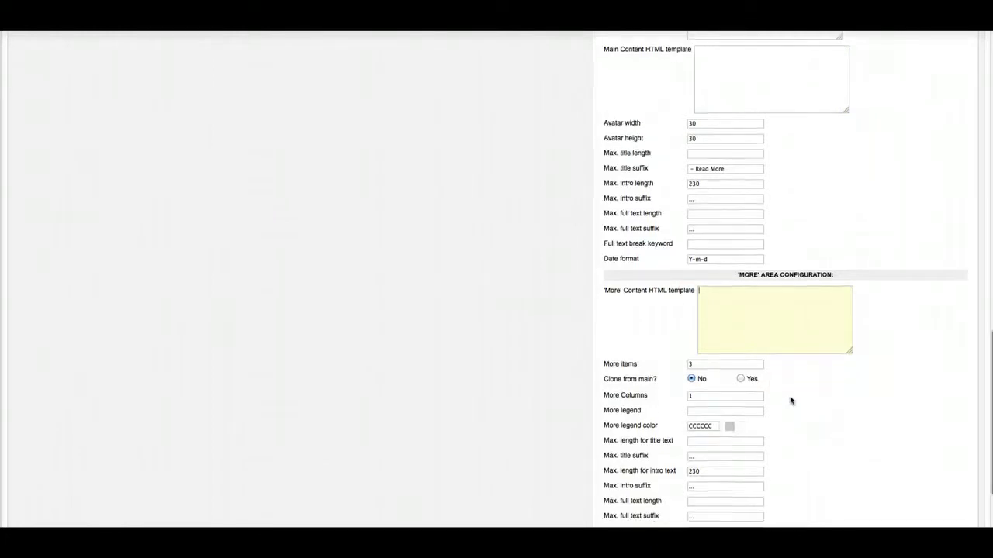
# Set the LATEST||NEWS module's alternative layout to bootstrap in its advanced options.
pyautogui.scroll(-1, 790, 401)
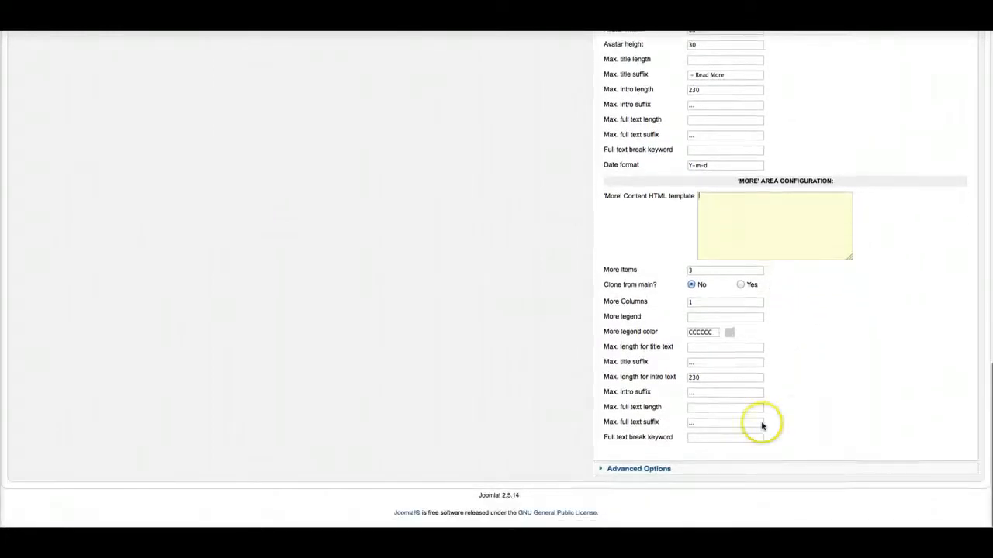
pyautogui.click(646, 469)
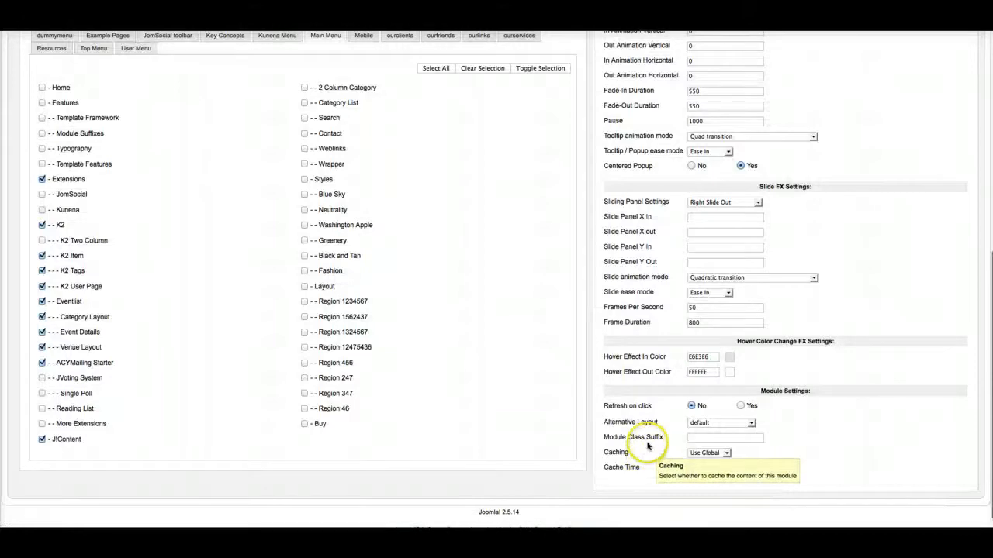
pyautogui.click(717, 425)
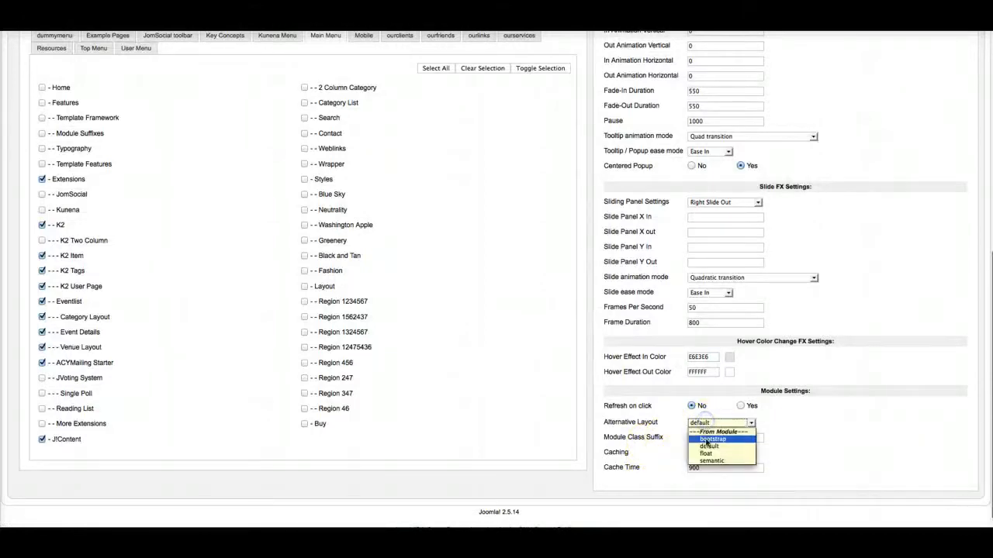
pyautogui.click(705, 439)
pyautogui.scroll(5, 835, 404)
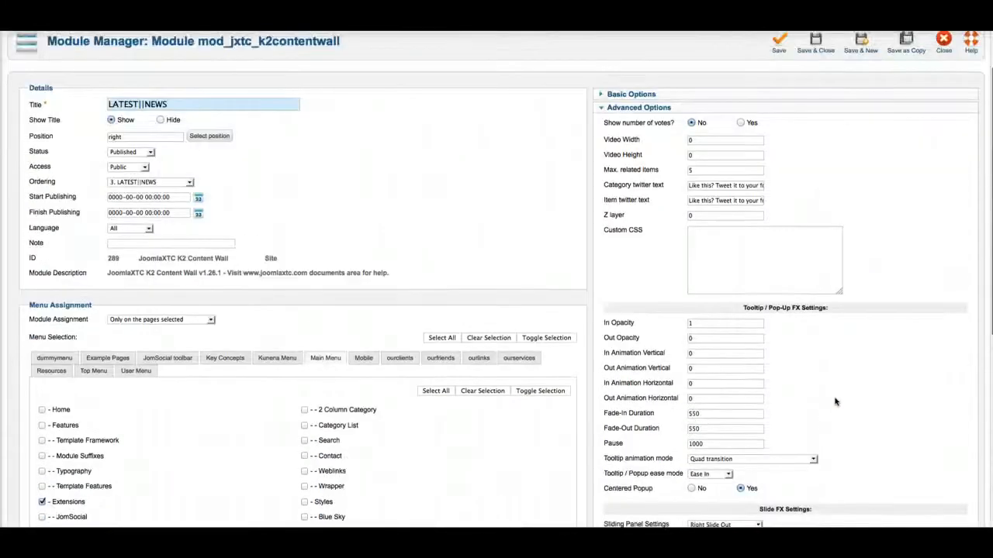
# Set the LATEST||NEWS module's class suffix to "mobilehide", and save and close the module.
pyautogui.scroll(-3, 836, 400)
pyautogui.scroll(-3, 835, 402)
pyautogui.click(702, 423)
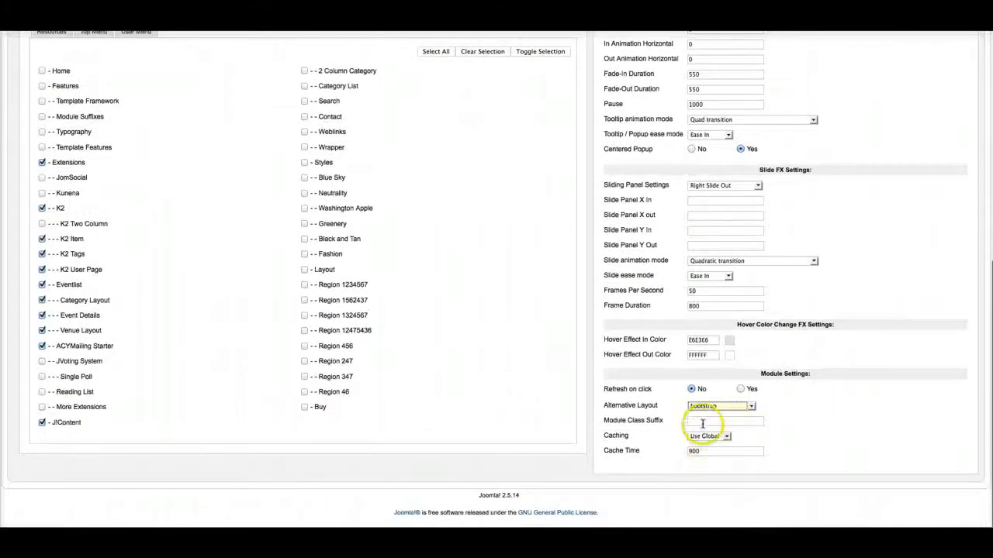
pyautogui.write('mobile')
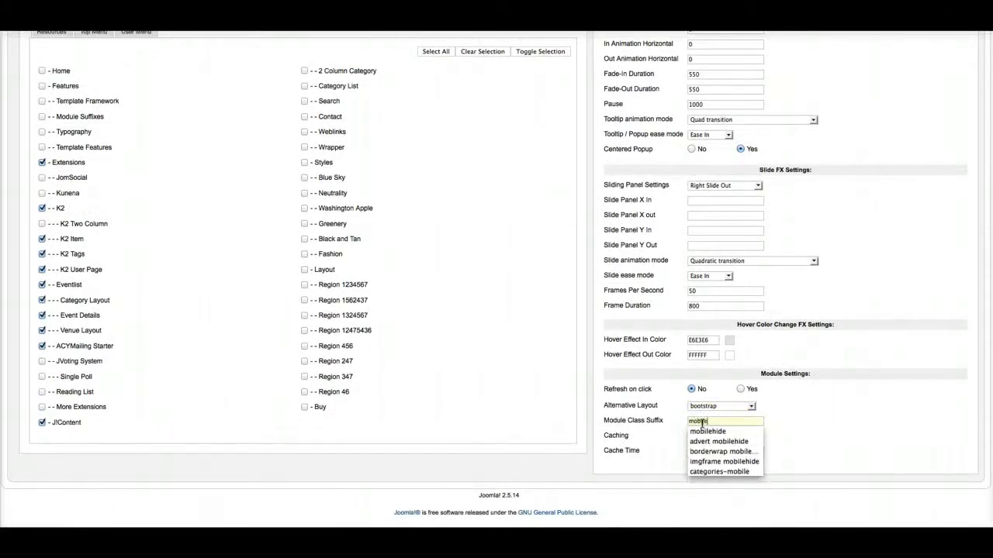
pyautogui.write('hide')
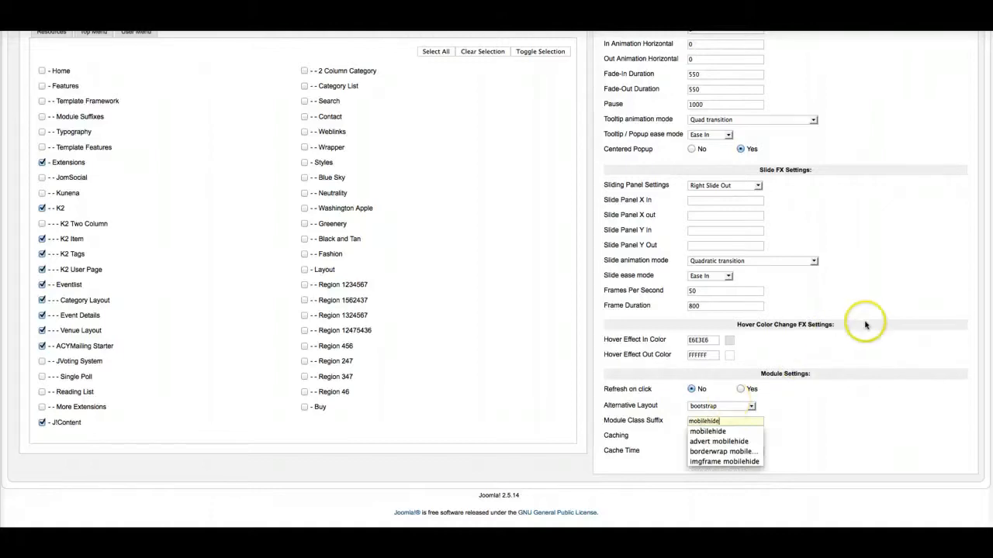
pyautogui.scroll(10, 865, 310)
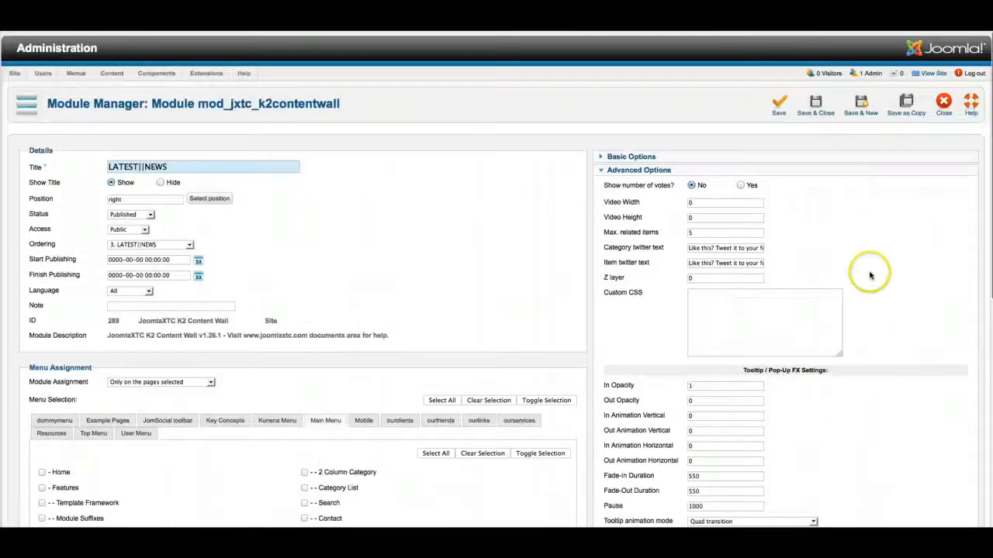
pyautogui.click(809, 112)
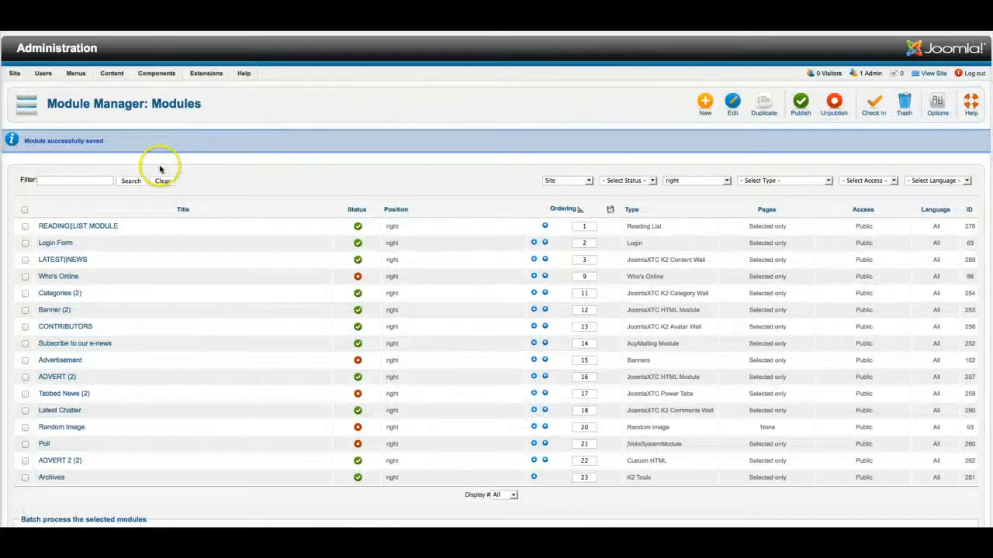
# Open the Categories (2) module in position right and set its display to 6 columns and 1 row.
pyautogui.click(70, 295)
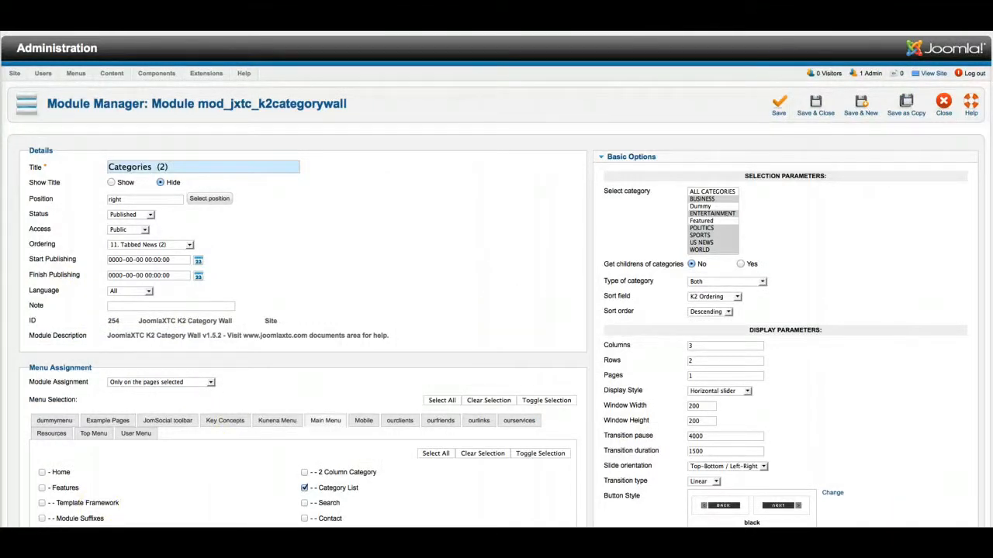
pyautogui.click(697, 347)
pyautogui.click(686, 361)
pyautogui.write('1')
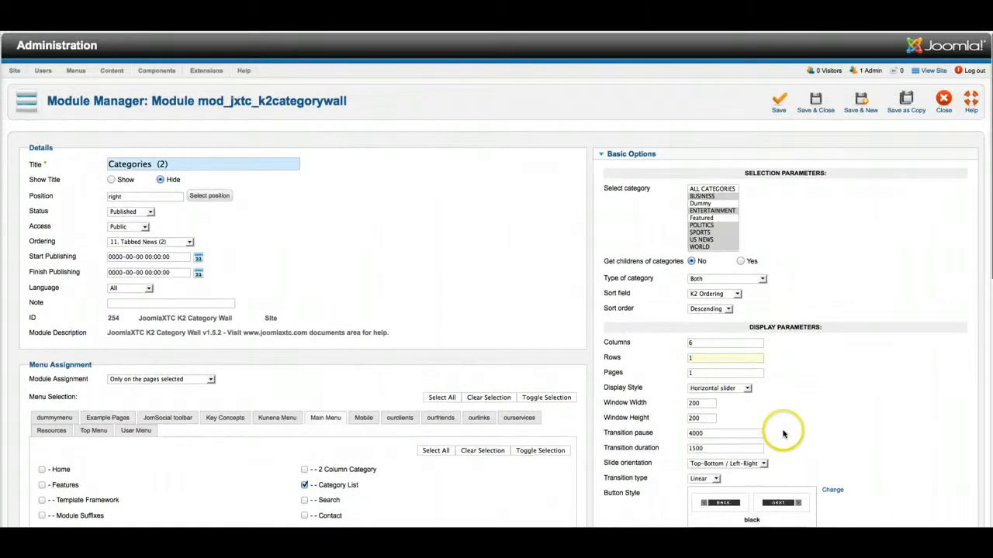
# Select the template tribune_categories_right_right2 and empty the Categories (2) module's Module HTML and Main Content HTML templates.
pyautogui.scroll(-4, 780, 428)
pyautogui.click(716, 402)
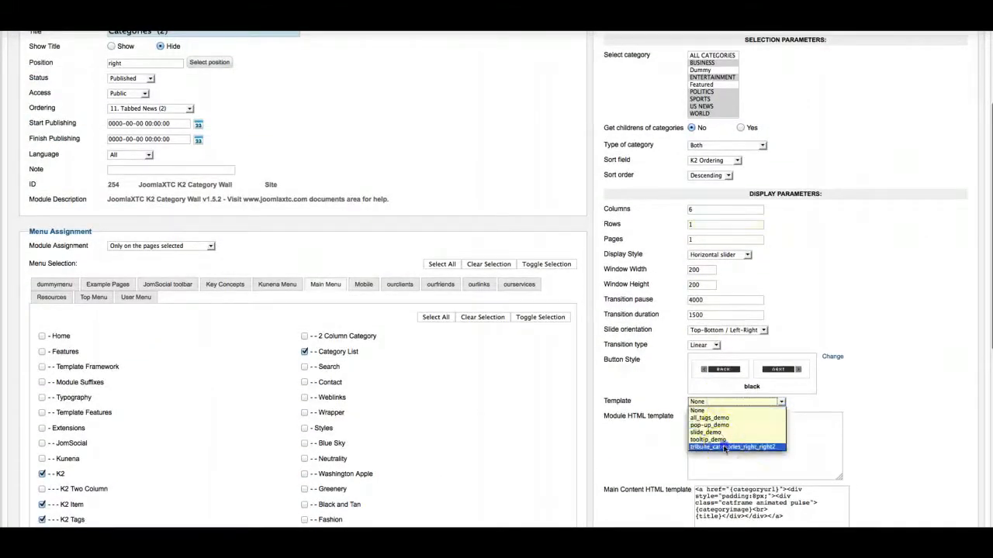
pyautogui.click(717, 441)
pyautogui.click(675, 416)
pyautogui.press('BackSpace')
pyautogui.scroll(-3, 760, 466)
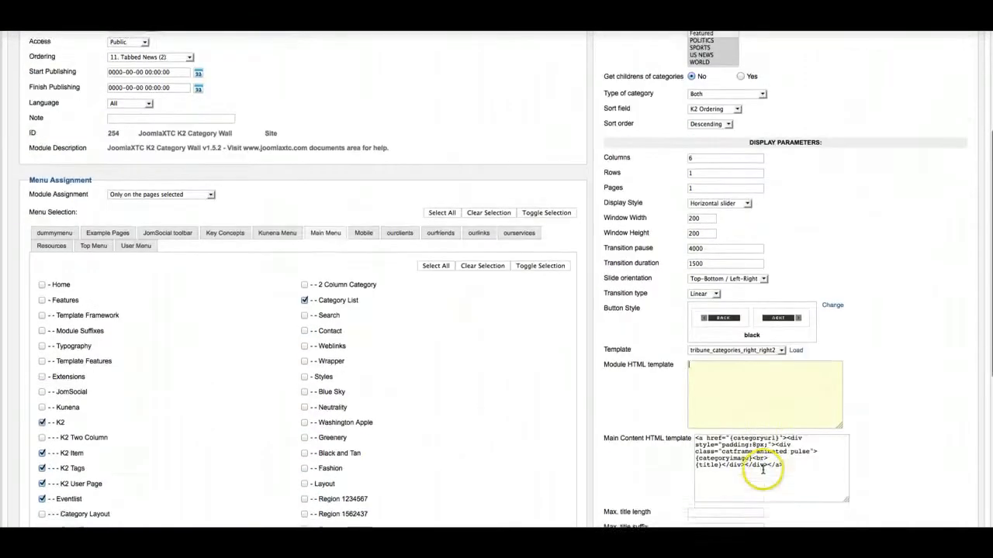
pyautogui.moveTo(744, 421); pyautogui.dragTo(679, 370)
pyautogui.press('BackSpace')
pyautogui.scroll(-6, 675, 496)
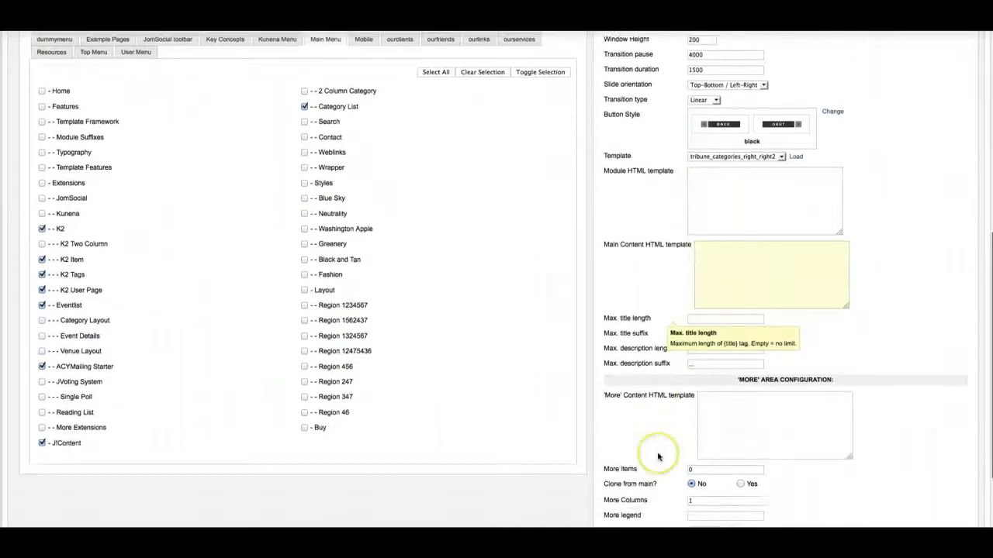
# Set the Categories (2) module's alternative layout to float in its advanced options.
pyautogui.click(633, 469)
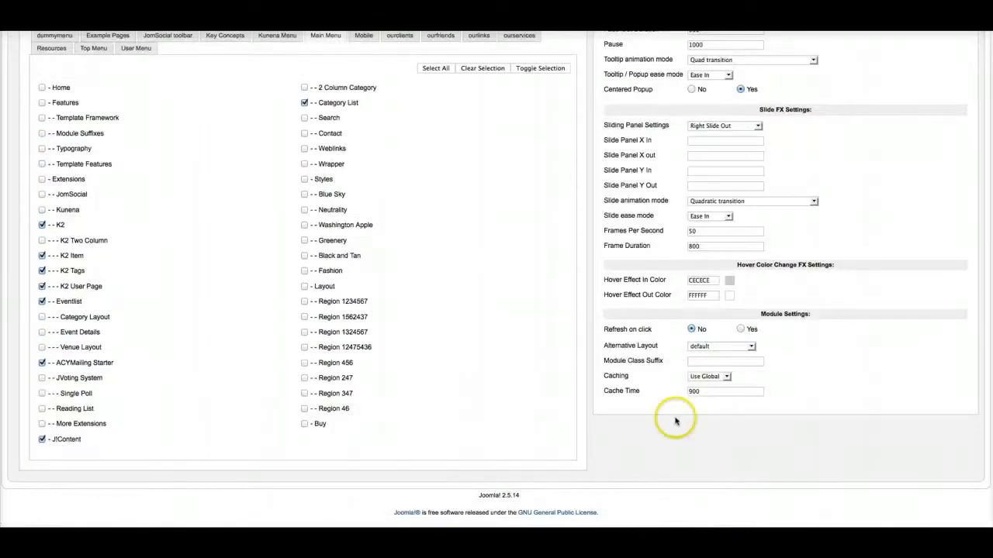
pyautogui.click(706, 347)
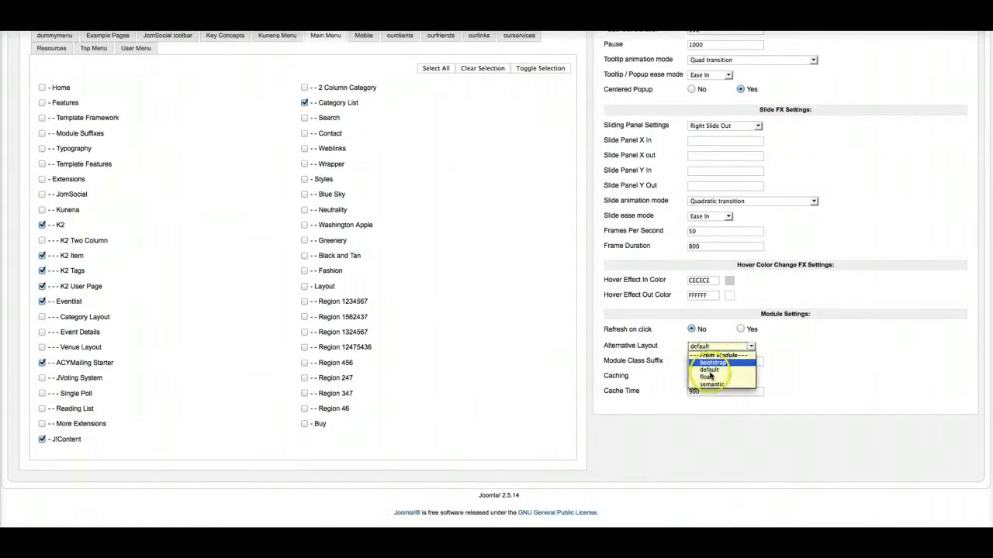
pyautogui.click(700, 362)
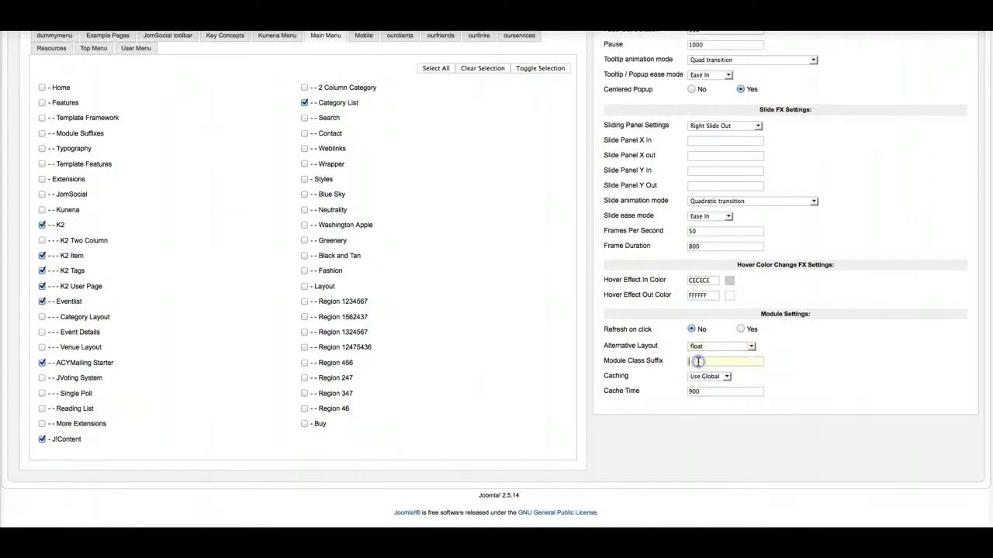
# Set the Categories (2) module's class suffix to "categories-desktop", and save and close the module.
pyautogui.click(698, 362)
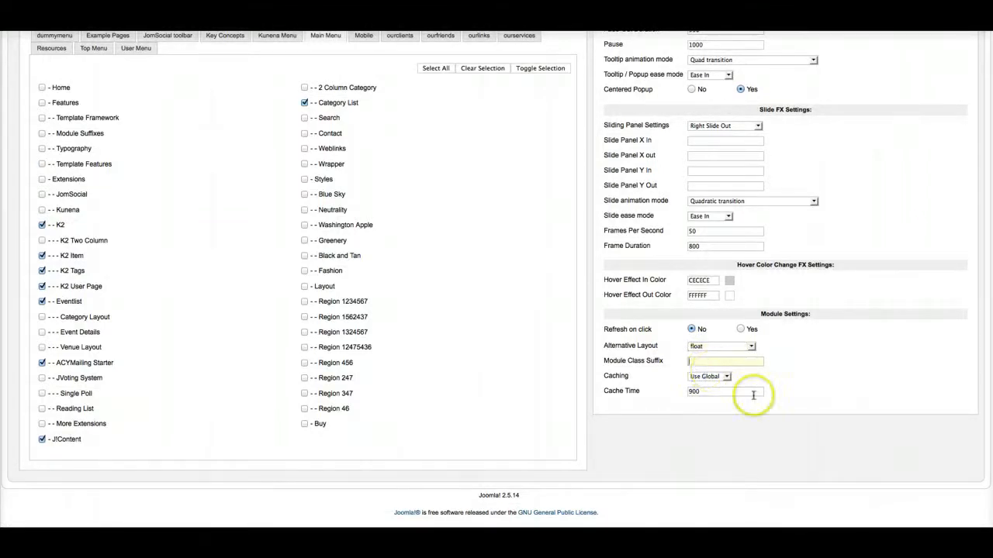
pyautogui.click(709, 376)
pyautogui.click(820, 366)
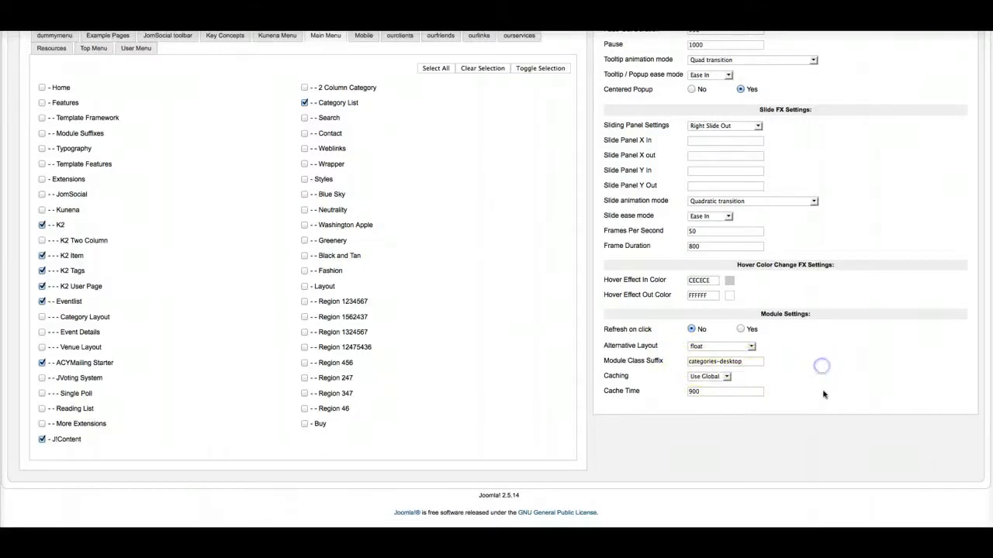
pyautogui.scroll(3, 826, 403)
pyautogui.scroll(2, 827, 396)
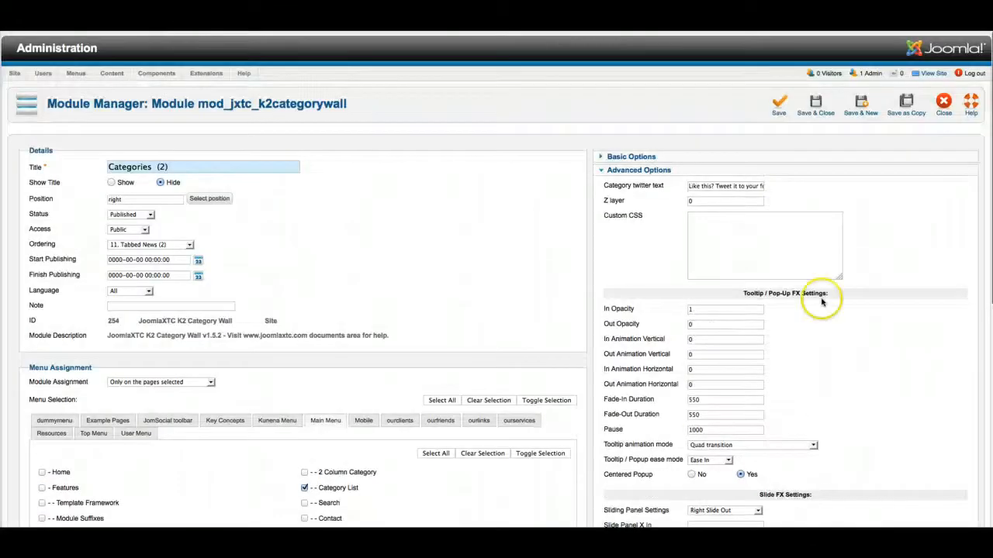
pyautogui.click(807, 111)
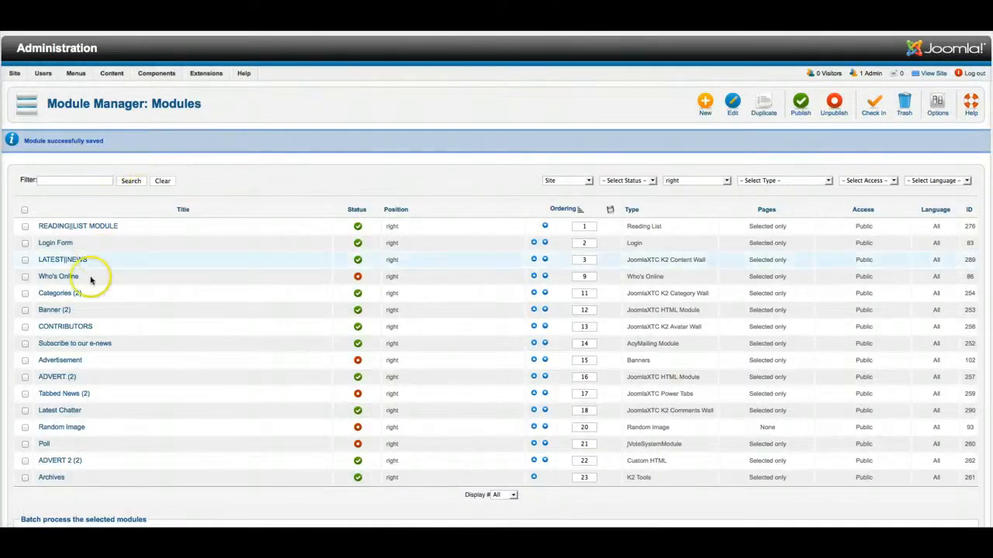
# Open the Banner (2) module, set its class suffix to "advert mobilehide", and save and close it.
pyautogui.click(57, 314)
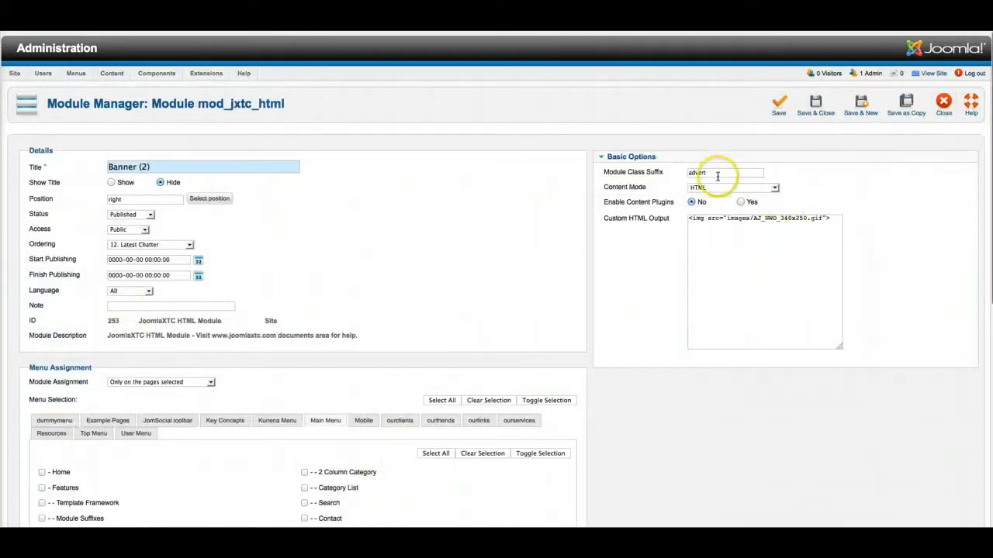
pyautogui.write('mb')
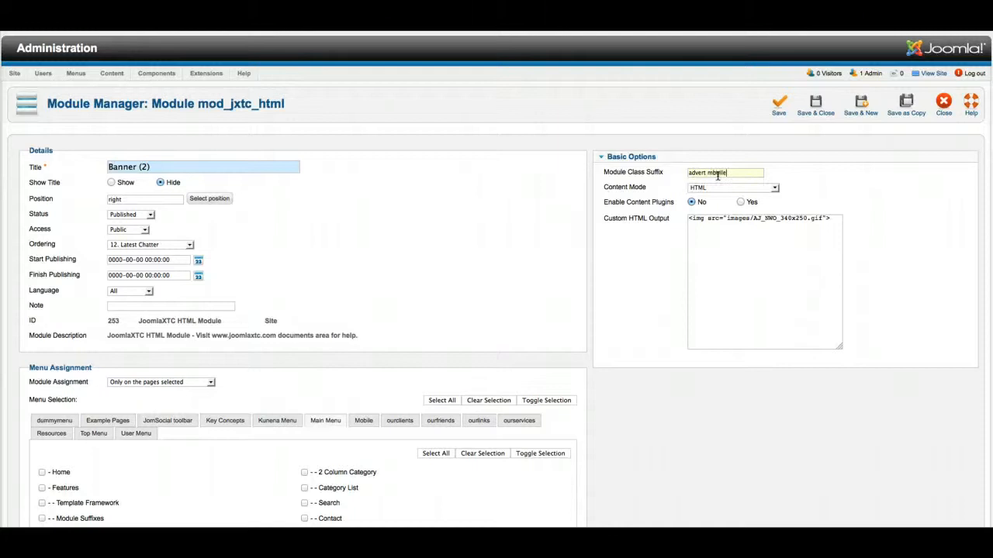
pyautogui.press('BackSpace')
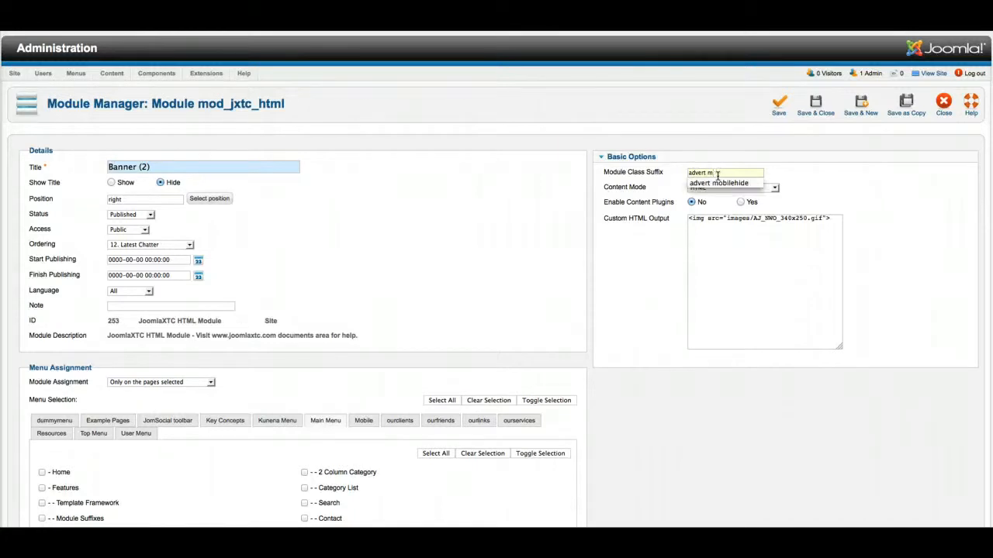
pyautogui.write('o')
pyautogui.click(719, 183)
pyautogui.click(815, 104)
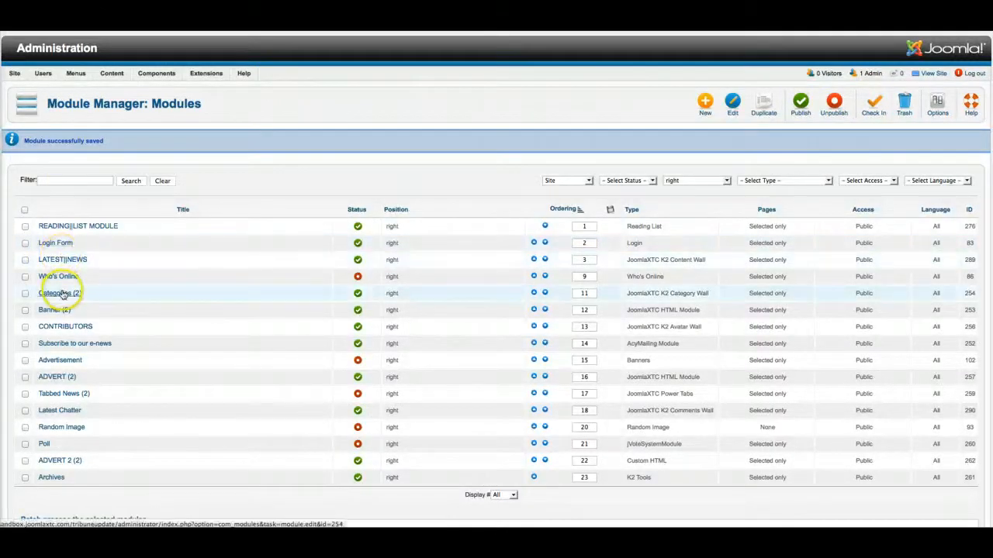
# Open the CONTRIBUTORS module in position right and change its title to AUTHORS.
pyautogui.click(62, 328)
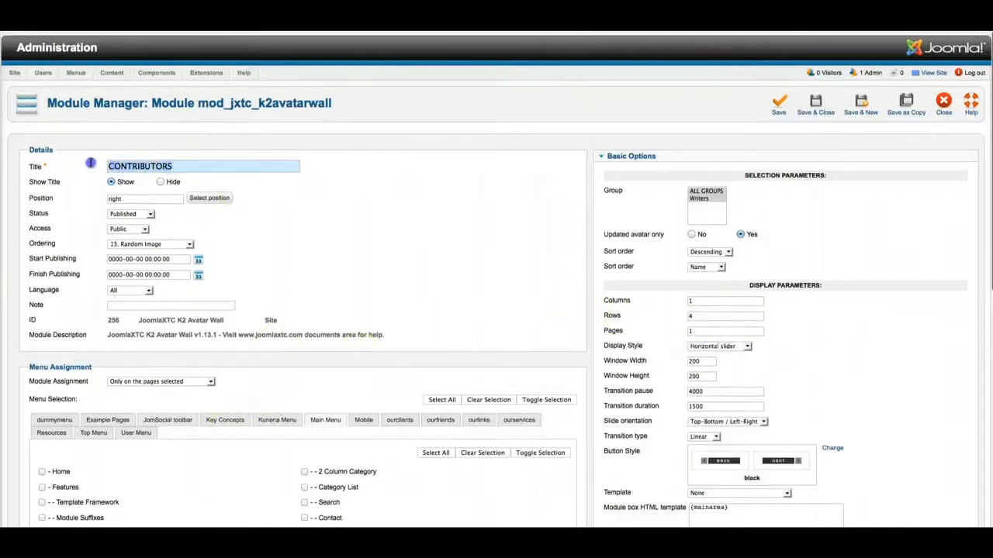
pyautogui.write('AUTHORS')
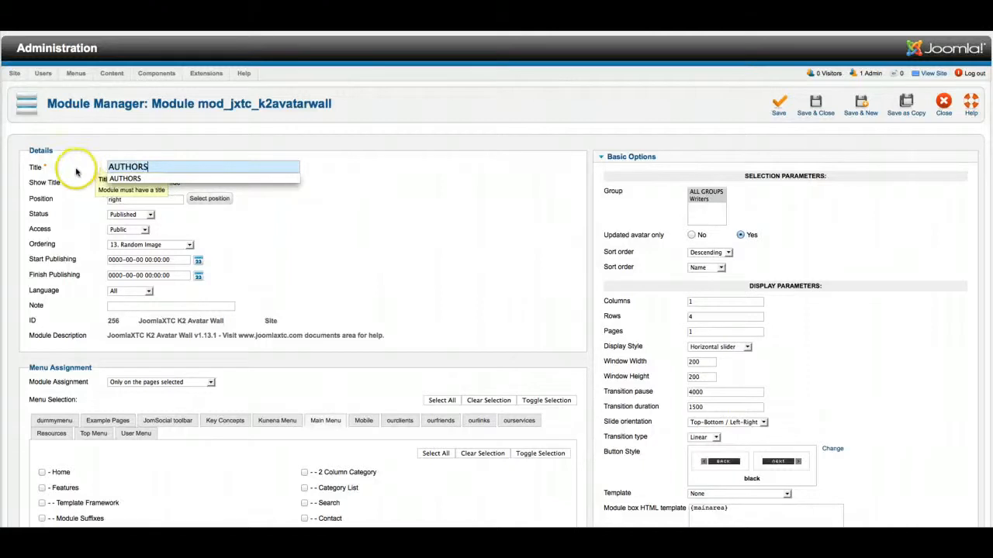
pyautogui.click(70, 185)
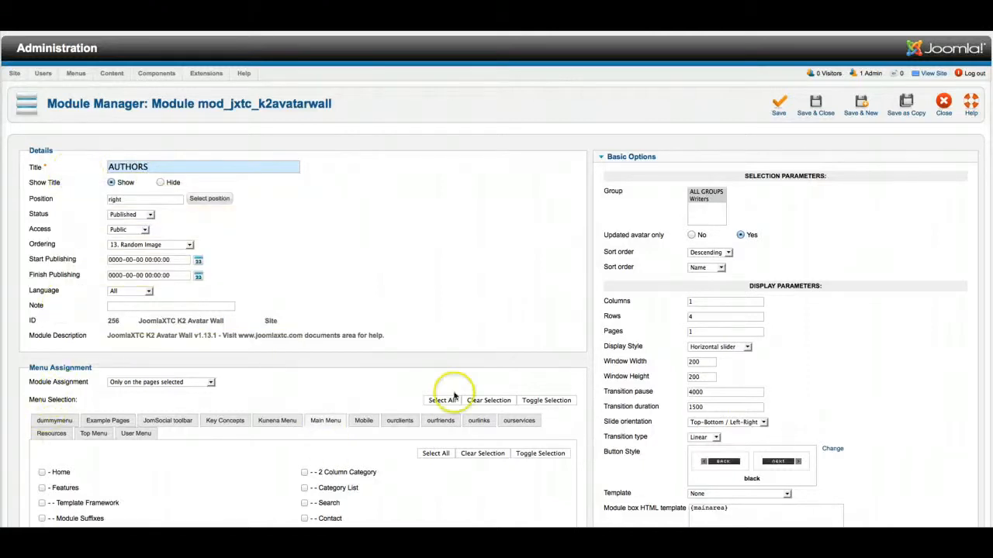
# Set the AUTHORS module's display to 4 columns and 1 row.
pyautogui.click(696, 302)
pyautogui.write('4')
pyautogui.click(704, 320)
pyautogui.press('BackSpace')
pyautogui.write('1')
# Select the template tribune_contributors_right_right6 and empty the AUTHORS module's Module box HTML template and HTML template.
pyautogui.scroll(-2, 651, 390)
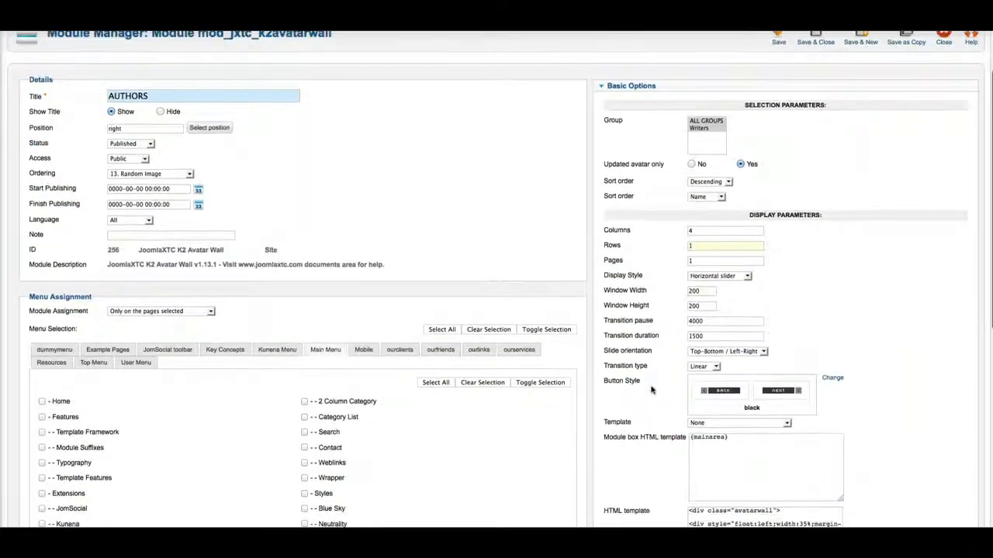
pyautogui.scroll(-4, 652, 390)
pyautogui.click(704, 283)
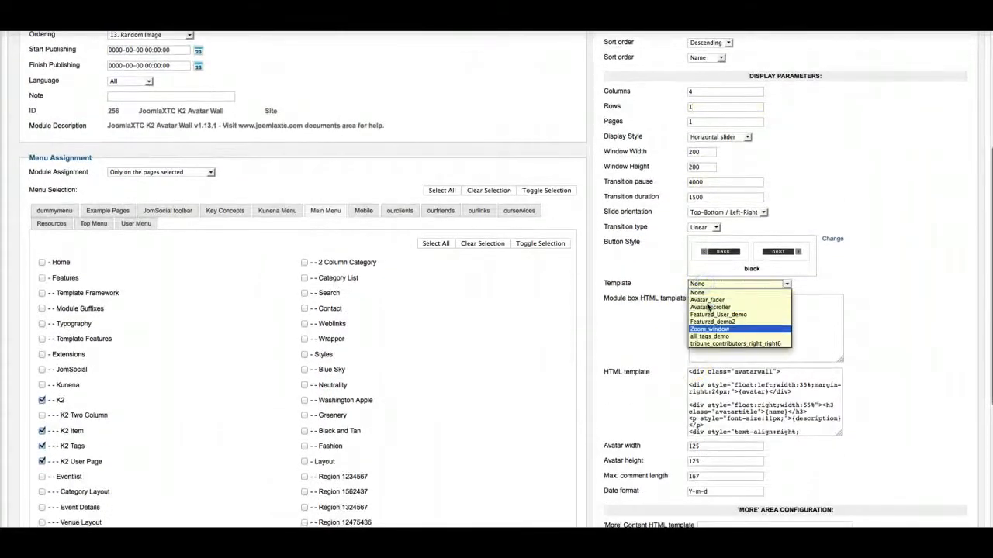
pyautogui.click(709, 343)
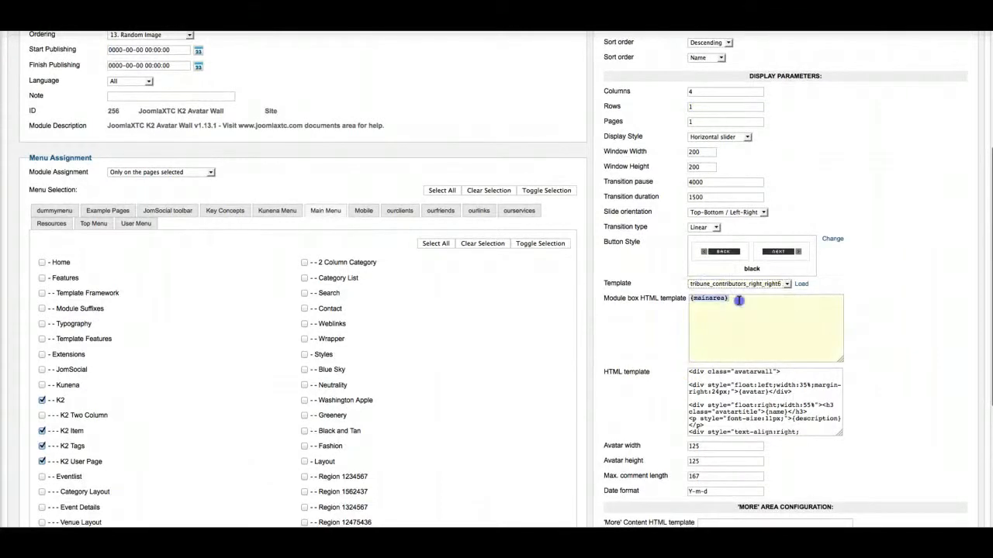
pyautogui.press('Delete')
pyautogui.click(689, 373)
pyautogui.moveTo(689, 372); pyautogui.dragTo(662, 365)
pyautogui.press('Delete')
pyautogui.press('Delete')
# Set the AUTHORS module's maximum comment length to 60 and alternative layout to float, and save and close it.
pyautogui.click(703, 476)
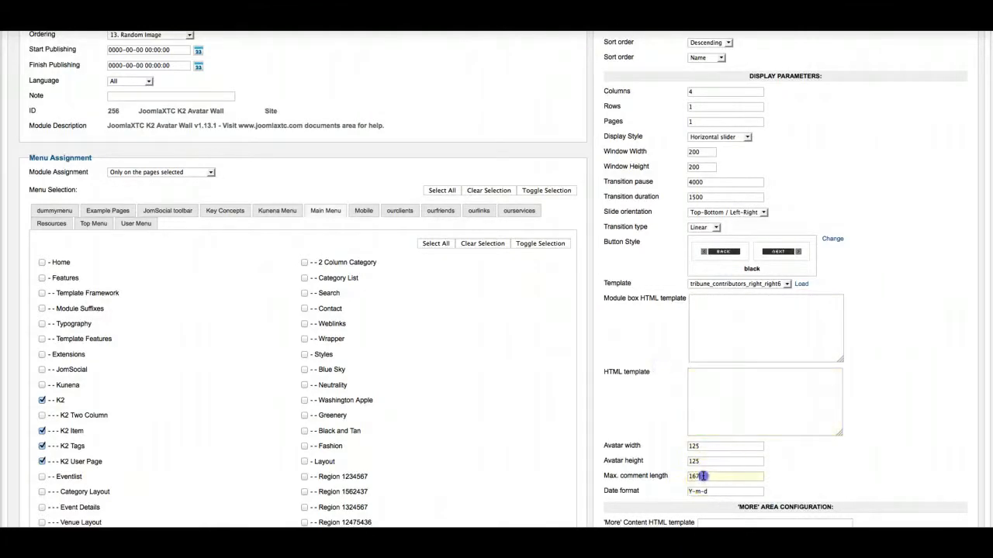
pyautogui.write('60')
pyautogui.scroll(-5, 609, 411)
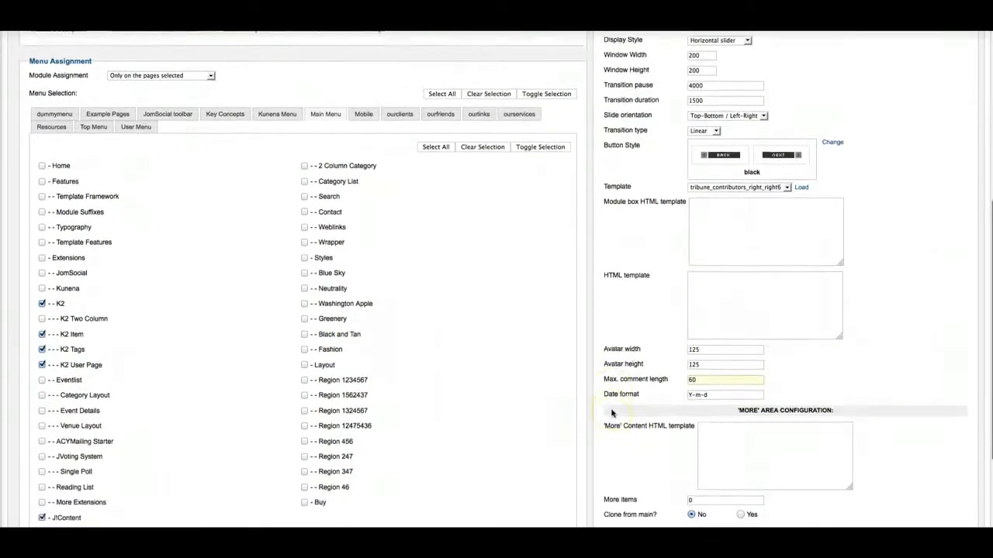
pyautogui.click(652, 470)
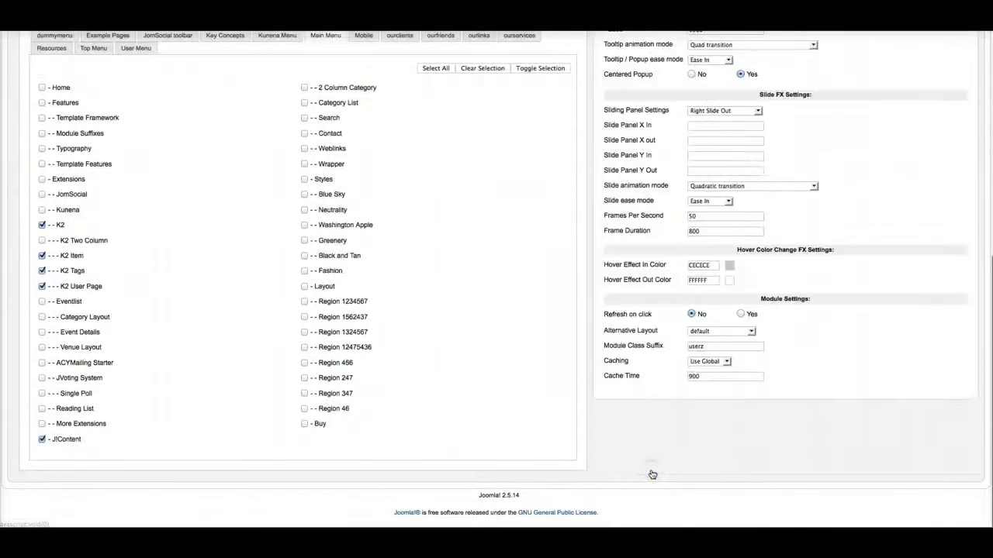
pyautogui.click(702, 331)
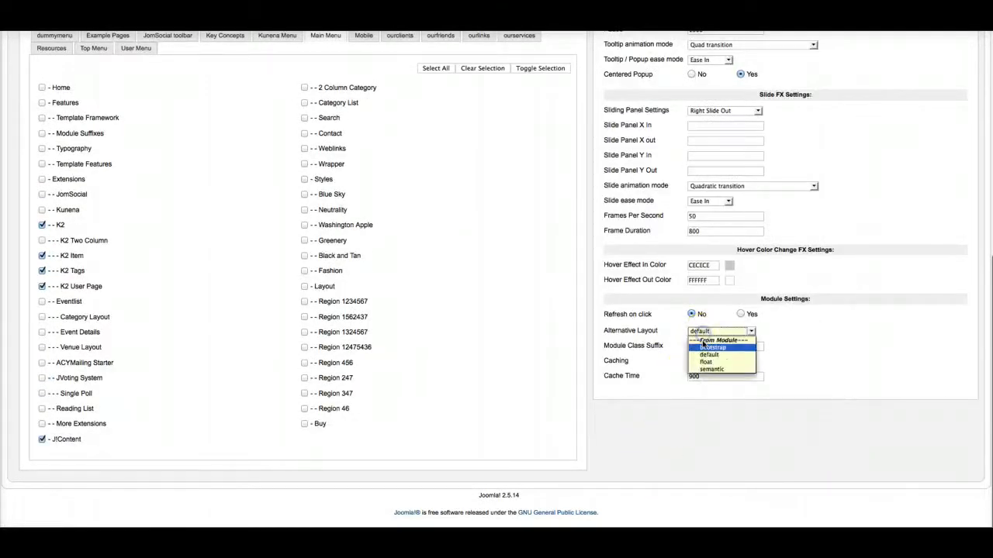
pyautogui.click(704, 363)
pyautogui.scroll(9, 864, 348)
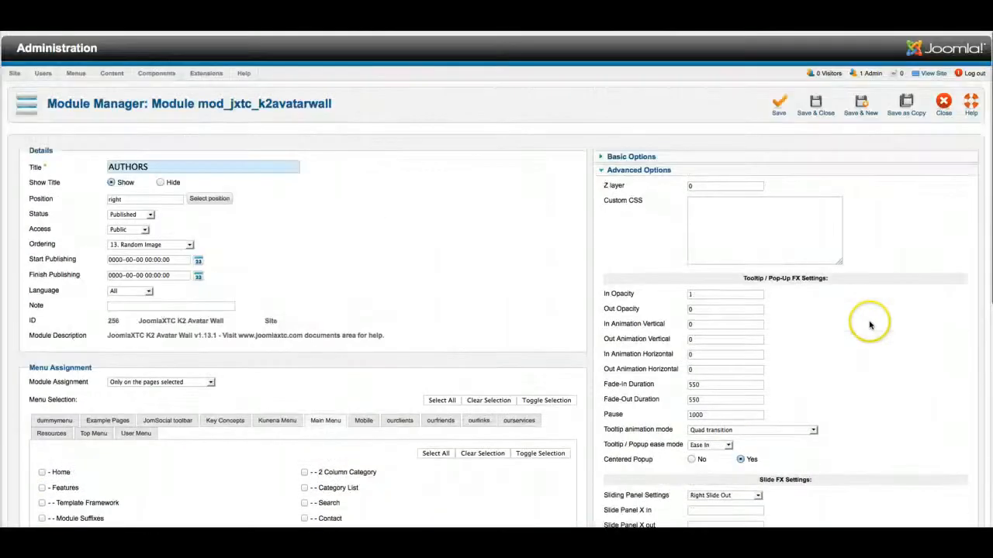
pyautogui.click(815, 106)
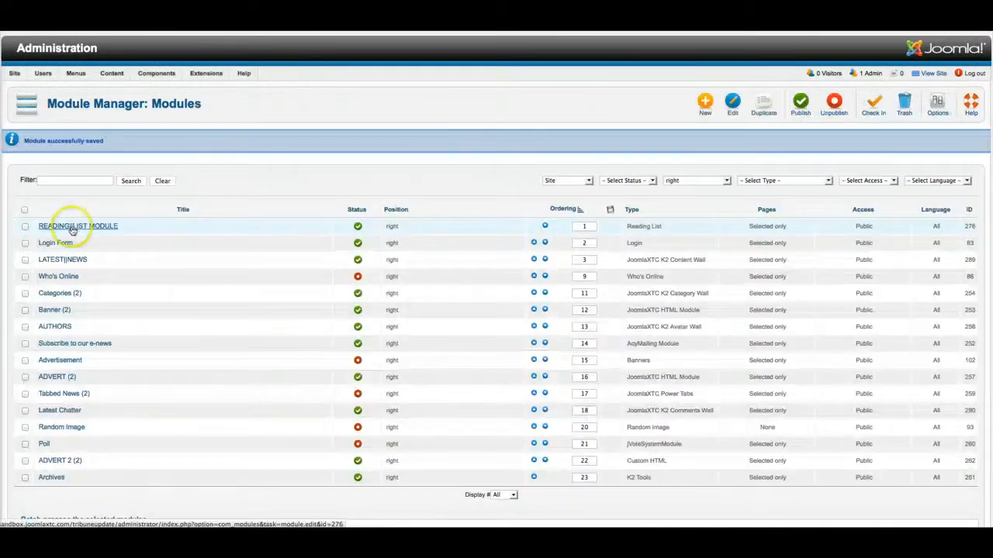
# Open the ADVERT 2 (2) module, append "mobilehide" to its class suffix "dualline noinnerpad", and save and close it.
pyautogui.click(61, 460)
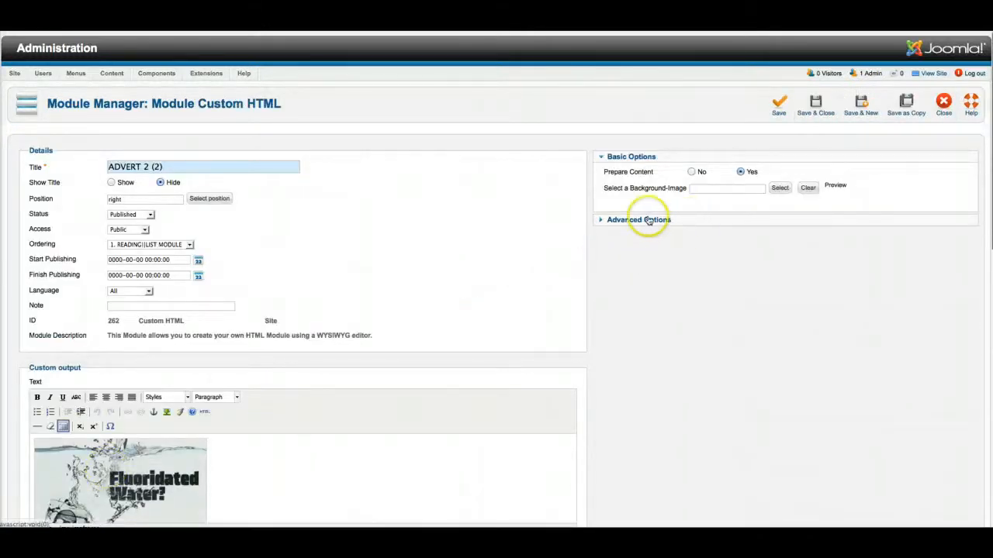
pyautogui.click(648, 221)
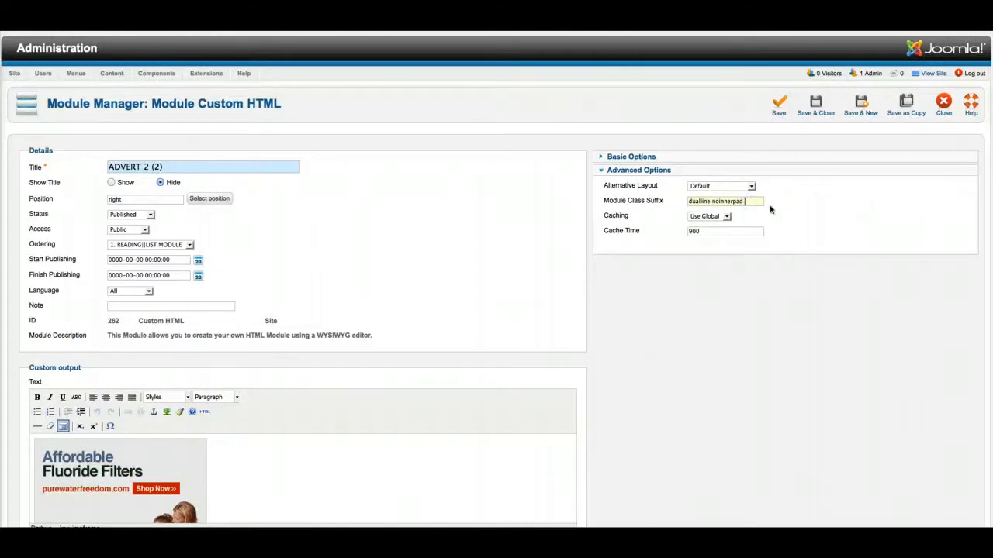
pyautogui.write('obilehi')
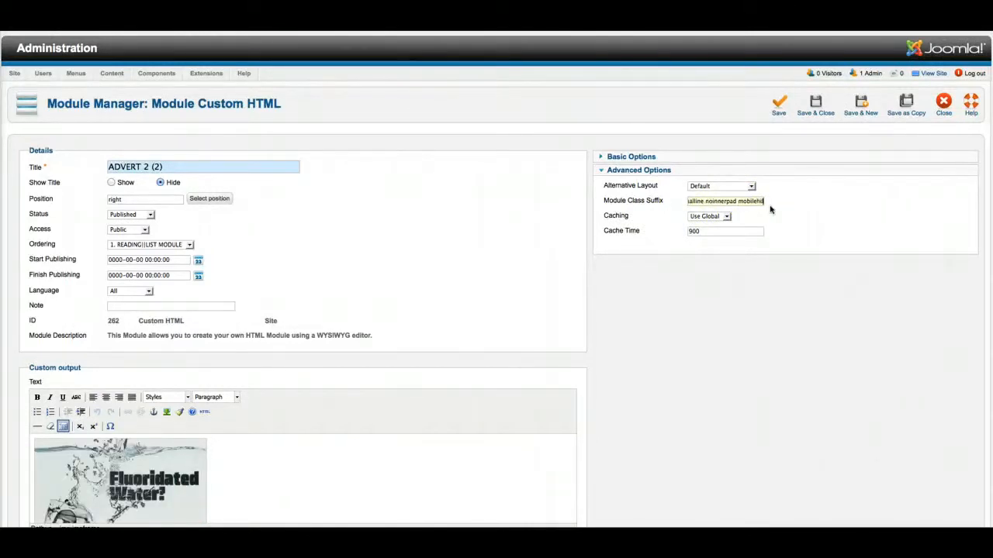
pyautogui.click(815, 106)
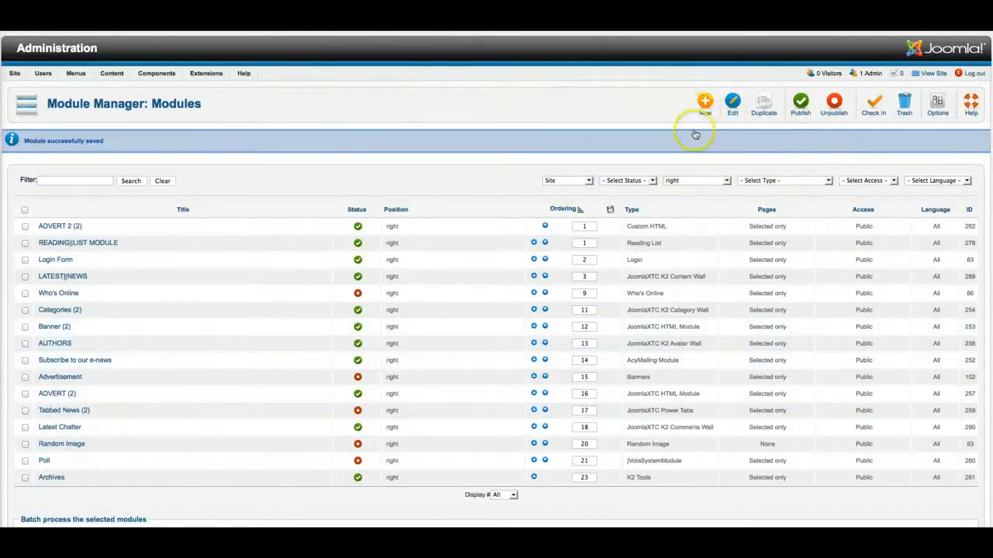
# Change the position filter of the module list.
pyautogui.click(683, 184)
pyautogui.scroll(5, 691, 225)
pyautogui.click(689, 189)
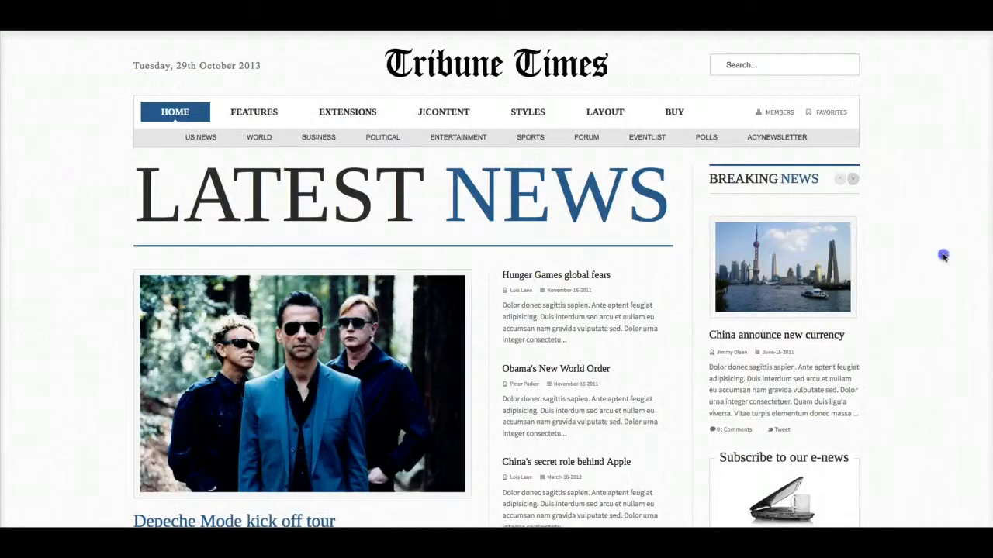
# Narrow the browser to mobile width, examine the homepage's stacked modules down to the footer, and restore the full width.
pyautogui.moveTo(976, 253); pyautogui.dragTo(491, 246)
pyautogui.moveTo(463, 245); pyautogui.dragTo(316, 231)
pyautogui.scroll(-15, 228, 249)
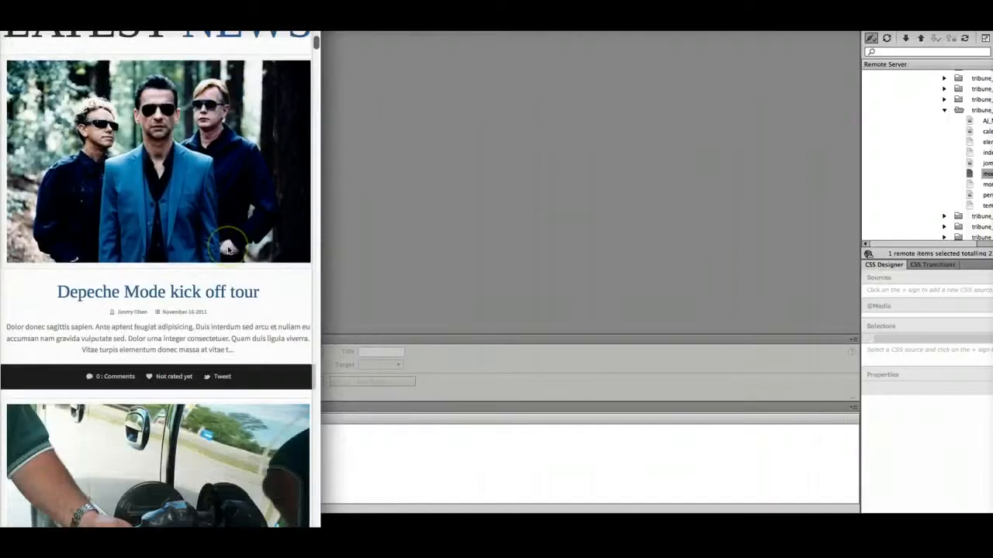
pyautogui.scroll(-15, 228, 250)
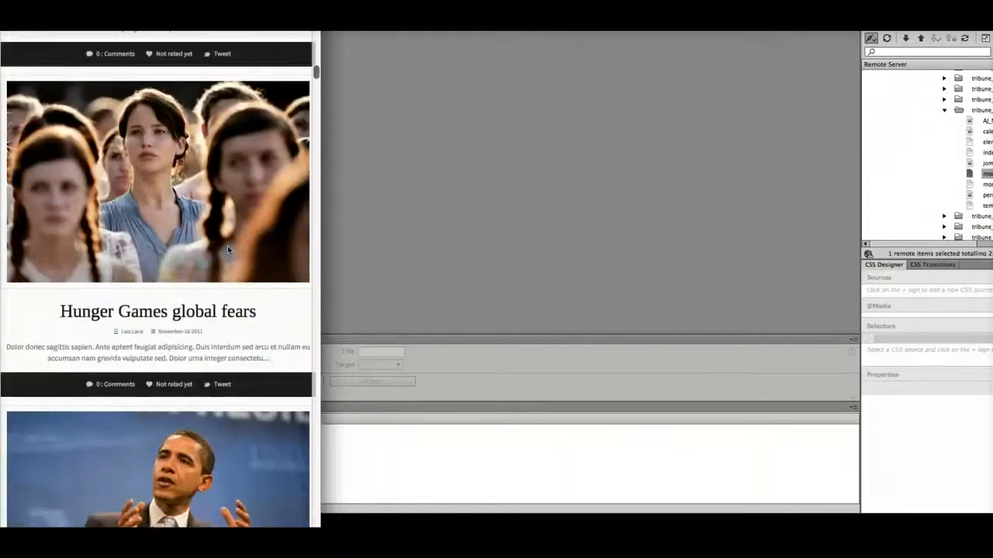
pyautogui.scroll(-15, 228, 250)
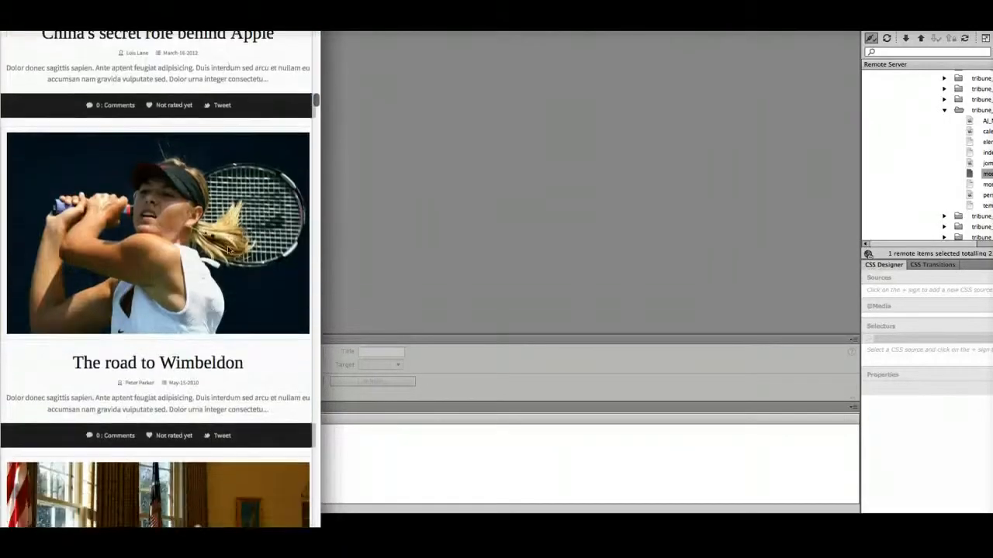
pyautogui.scroll(-15, 228, 250)
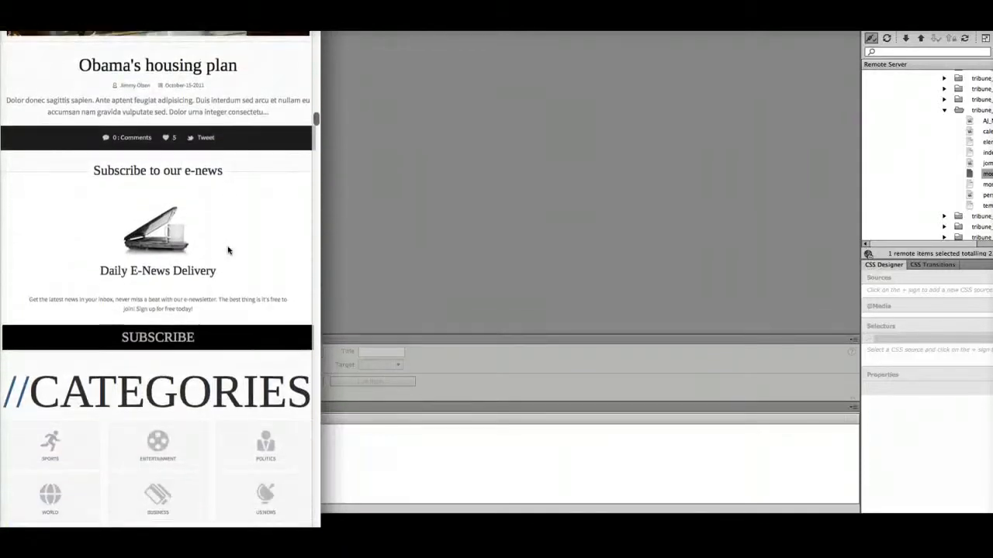
pyautogui.scroll(-10, 228, 249)
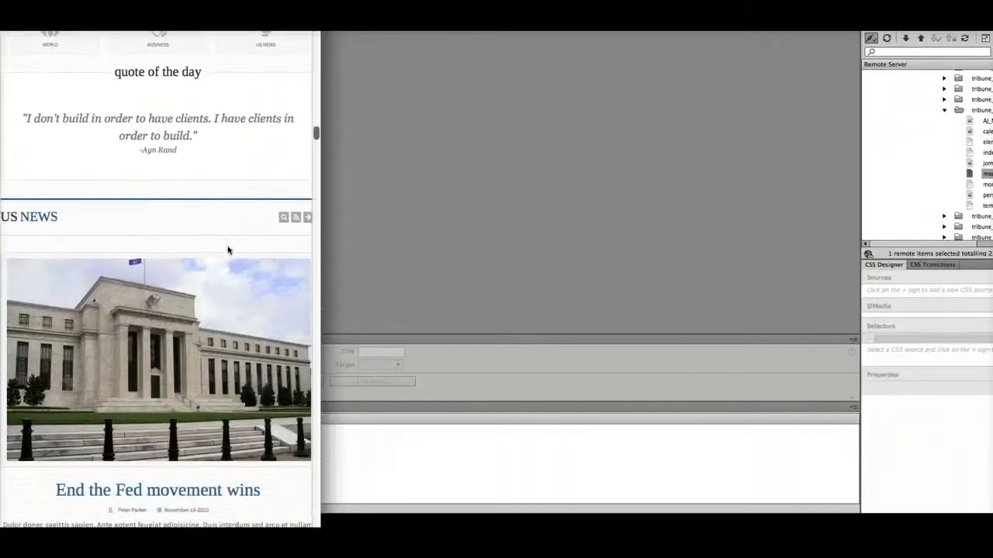
pyautogui.scroll(-10, 228, 250)
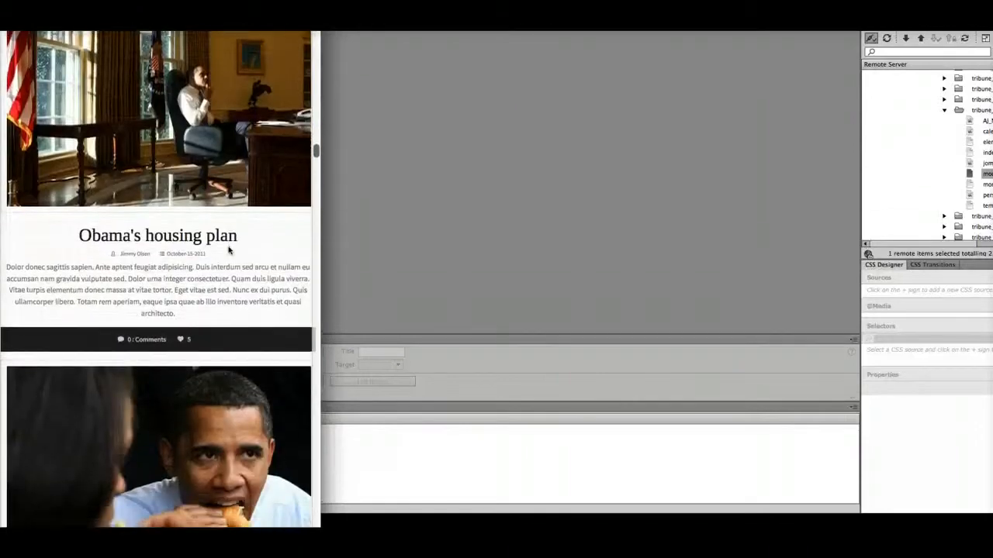
pyautogui.scroll(-12, 228, 249)
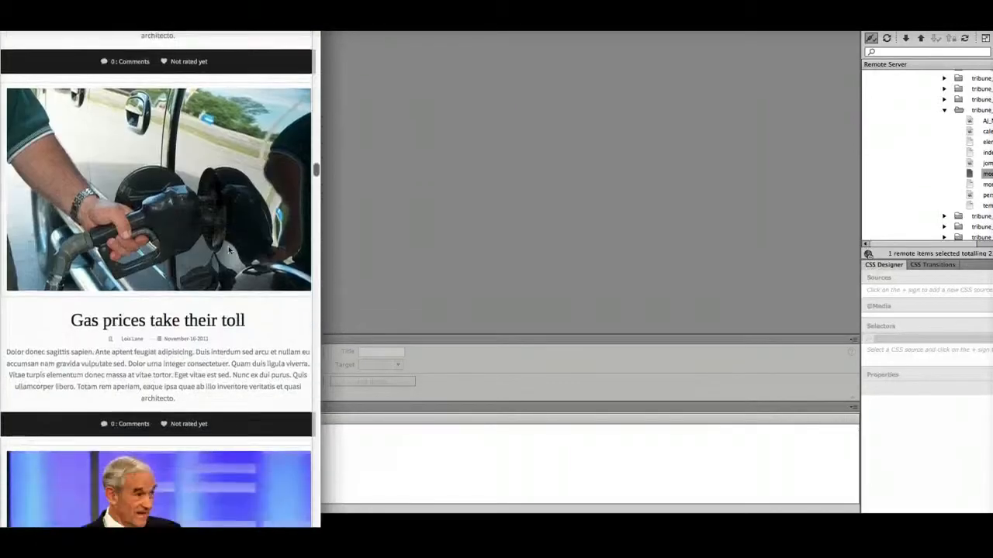
pyautogui.scroll(-12, 228, 250)
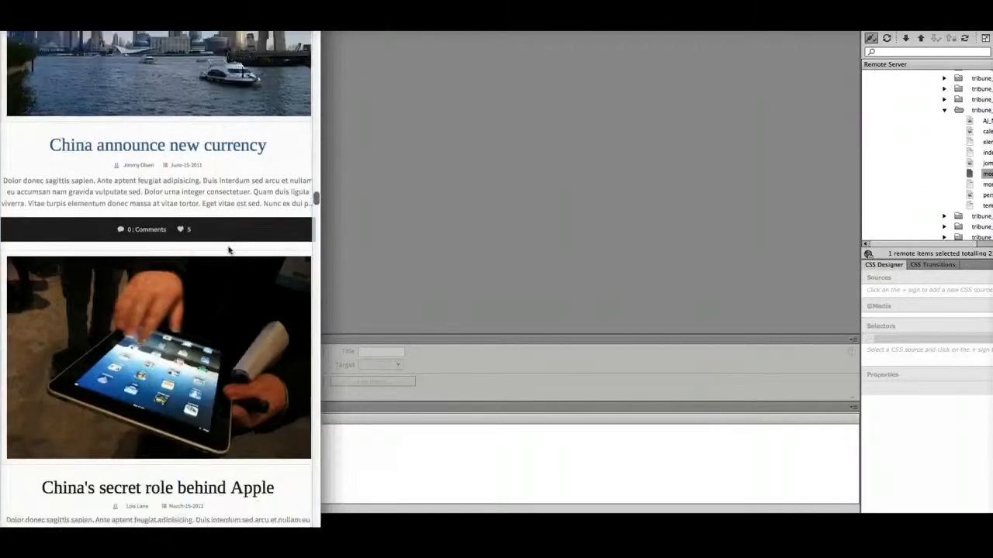
pyautogui.scroll(-12, 229, 249)
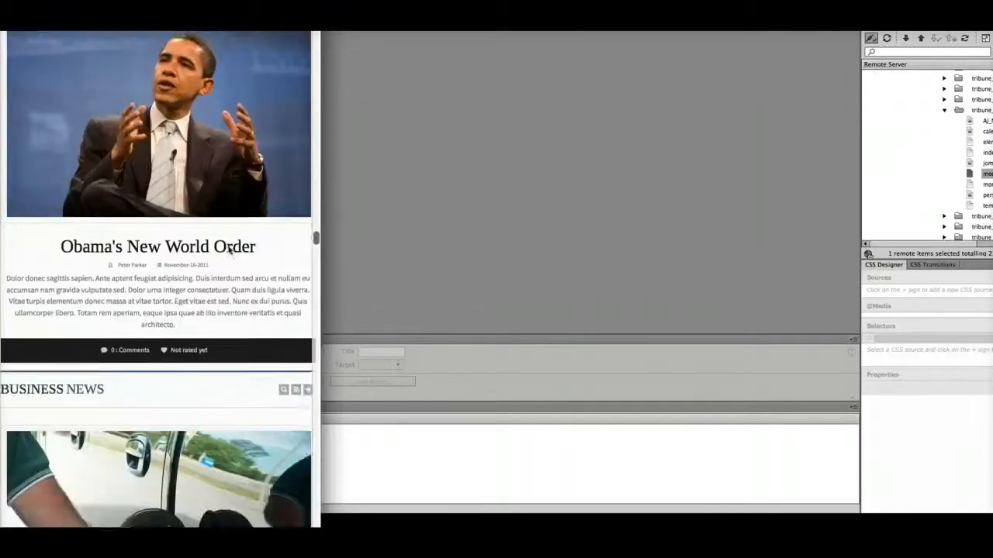
pyautogui.scroll(-12, 229, 250)
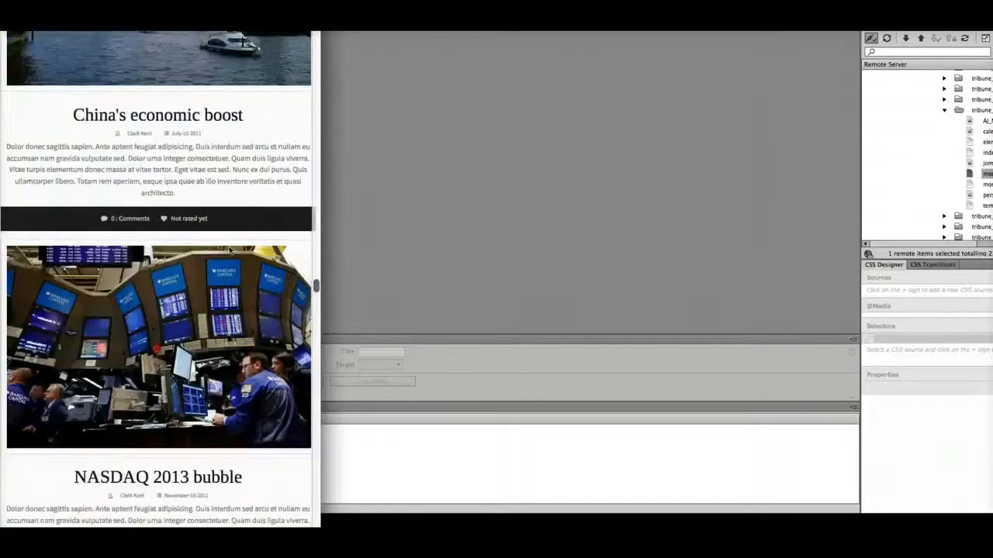
pyautogui.scroll(-15, 229, 250)
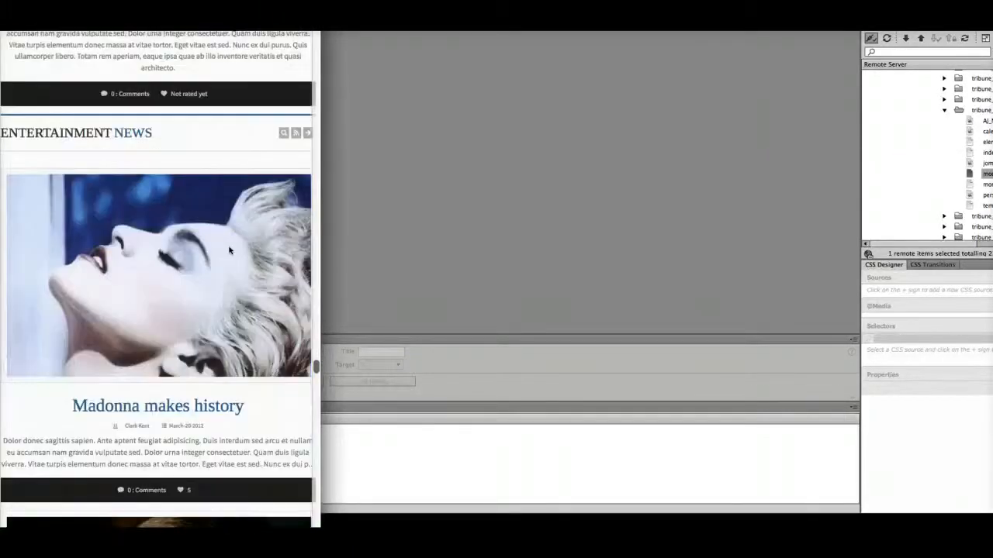
pyautogui.scroll(-15, 229, 250)
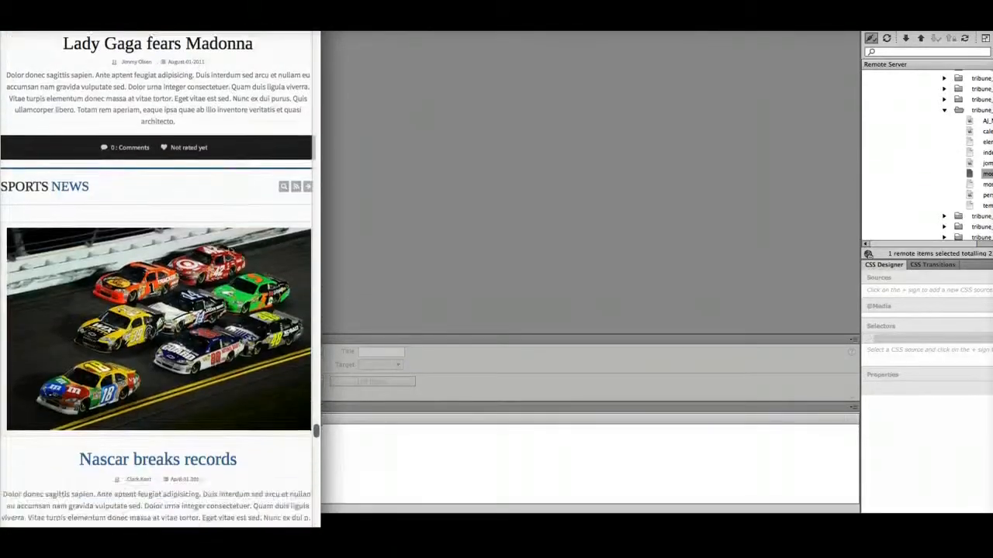
pyautogui.scroll(-15, 230, 250)
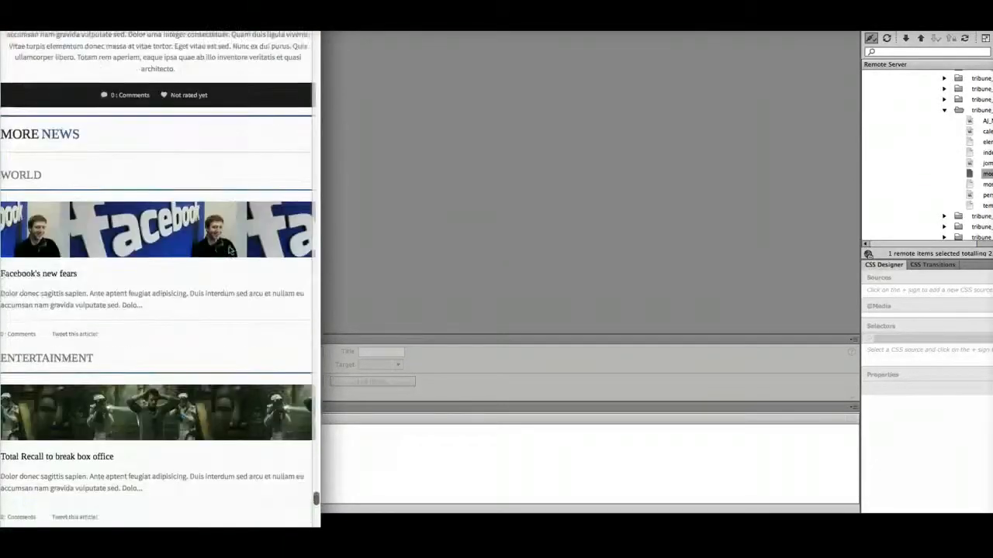
pyautogui.scroll(-5, 229, 250)
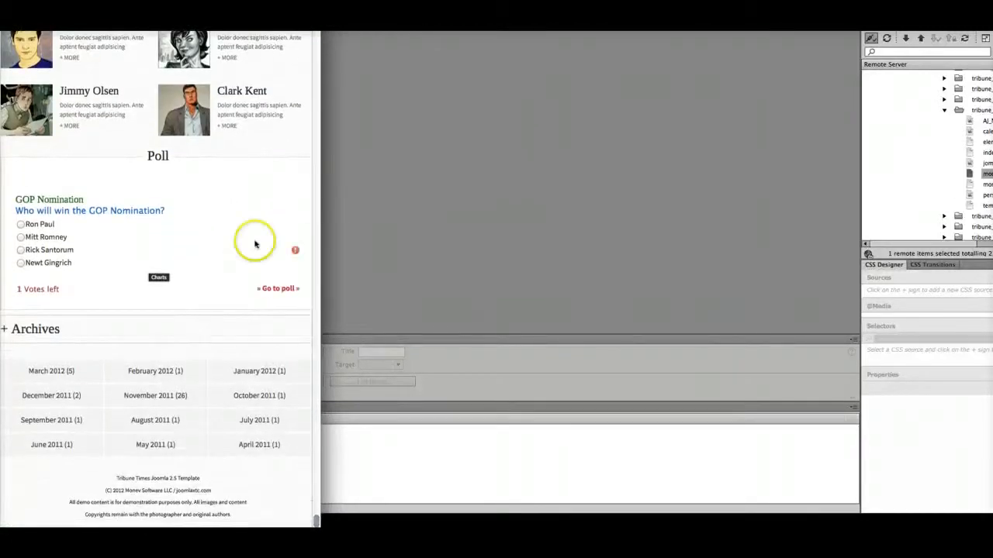
pyautogui.moveTo(351, 217); pyautogui.dragTo(991, 244)
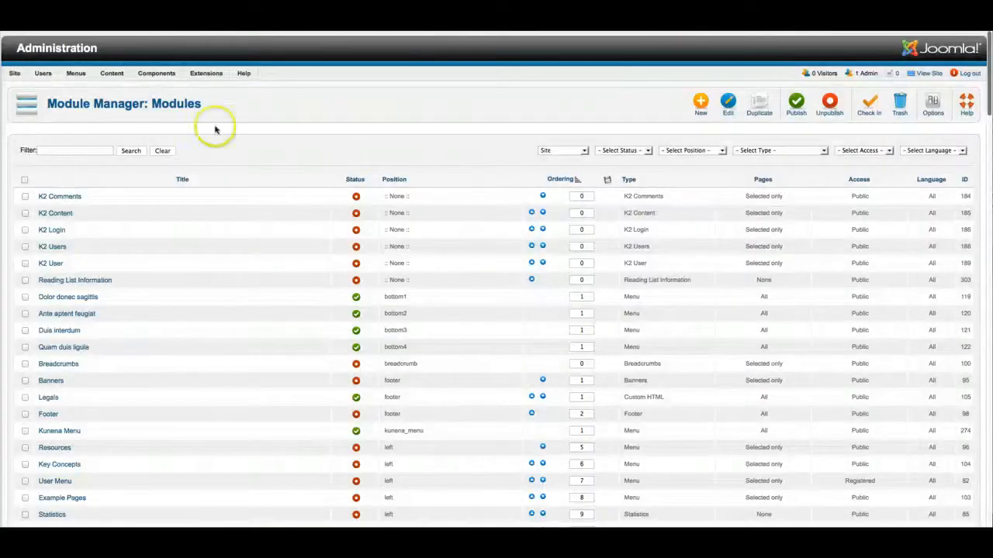
# Open the K2 categories, set the US NEWS category's template to tribune, and save and close it.
pyautogui.moveTo(149, 72)
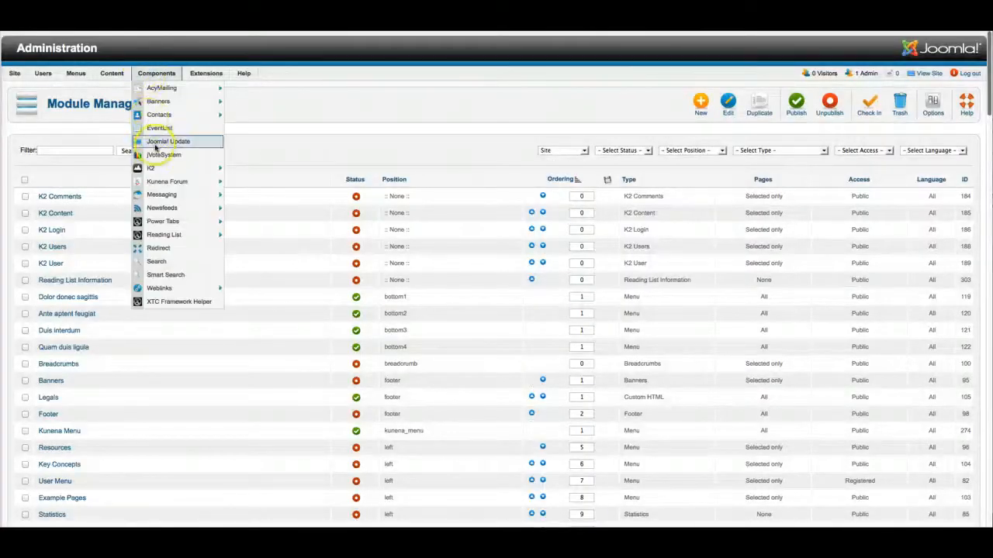
pyautogui.moveTo(151, 170)
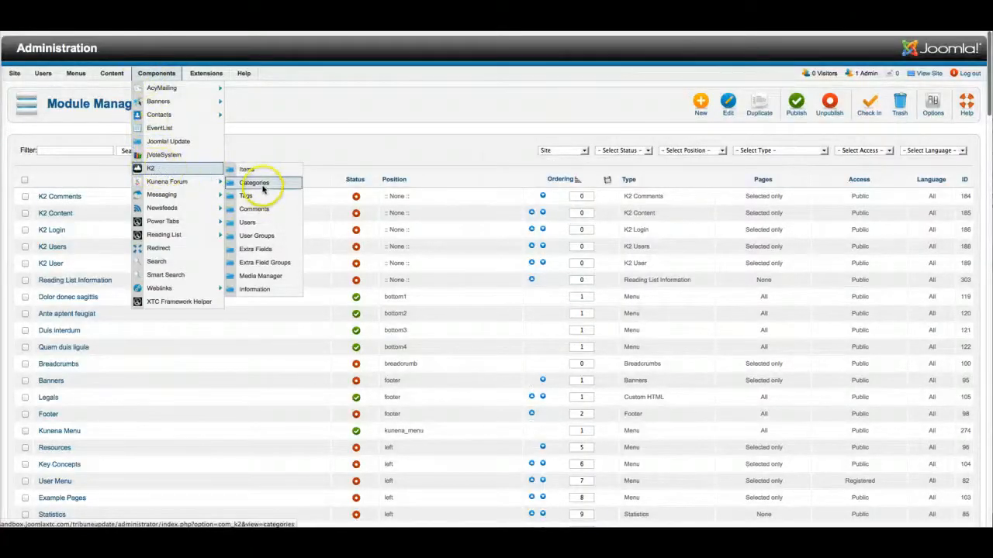
pyautogui.click(262, 188)
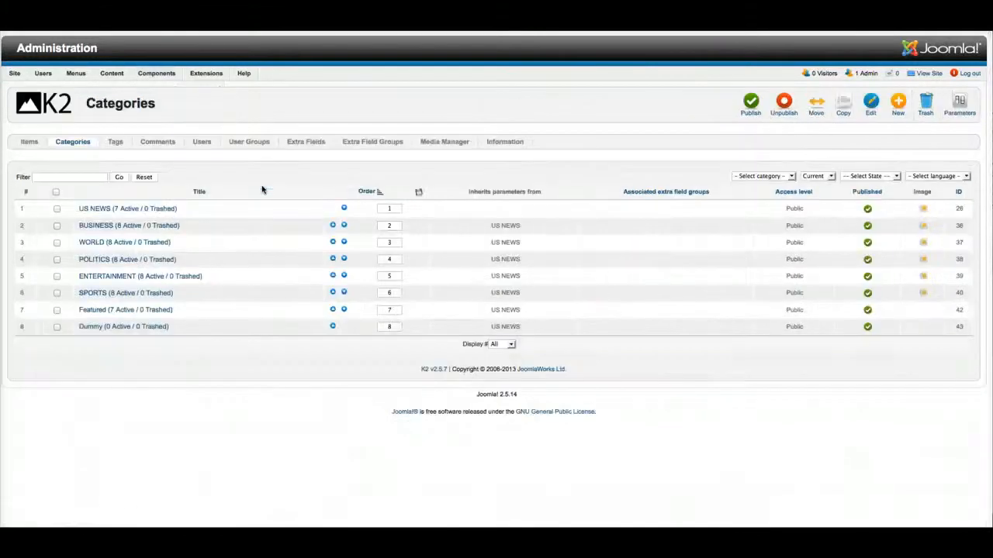
pyautogui.click(129, 212)
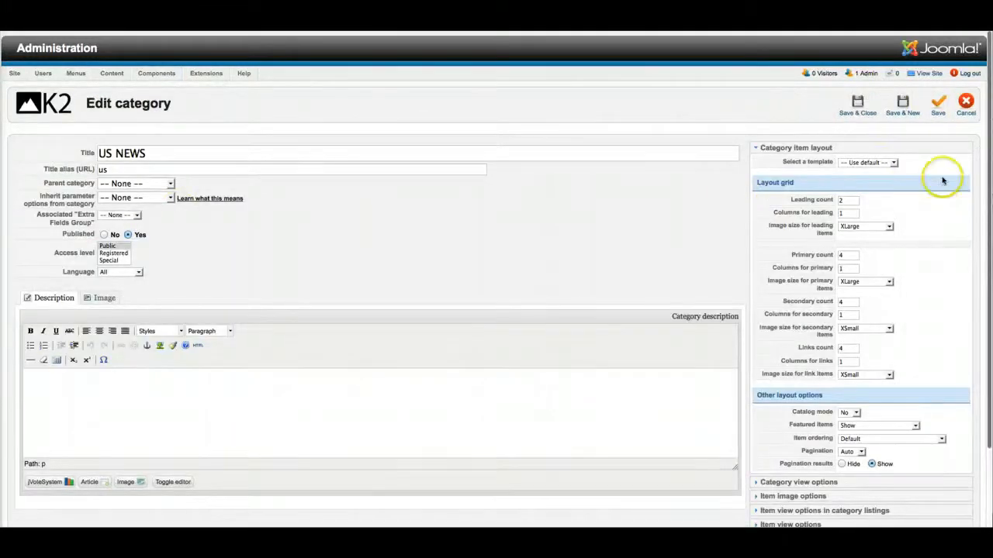
pyautogui.click(858, 165)
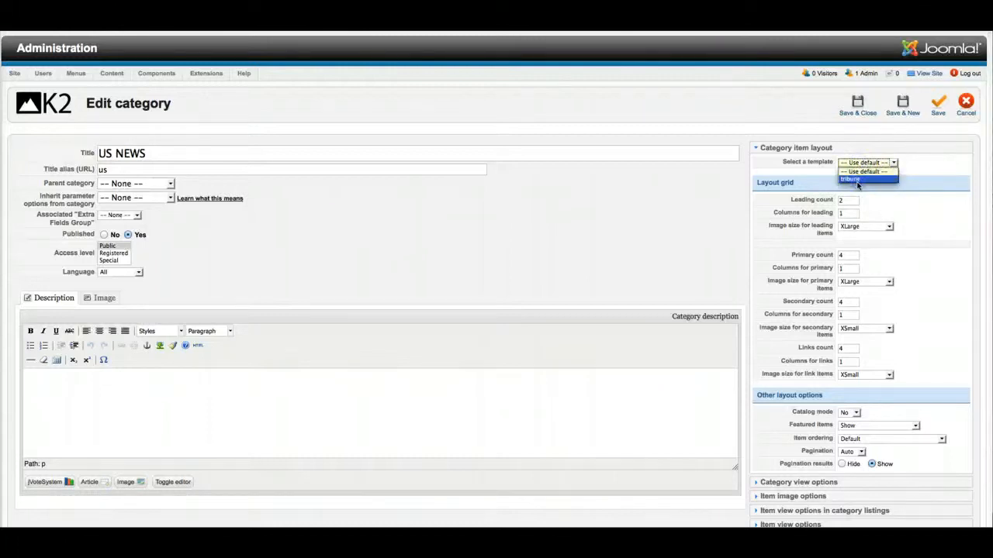
pyautogui.click(859, 179)
pyautogui.click(858, 116)
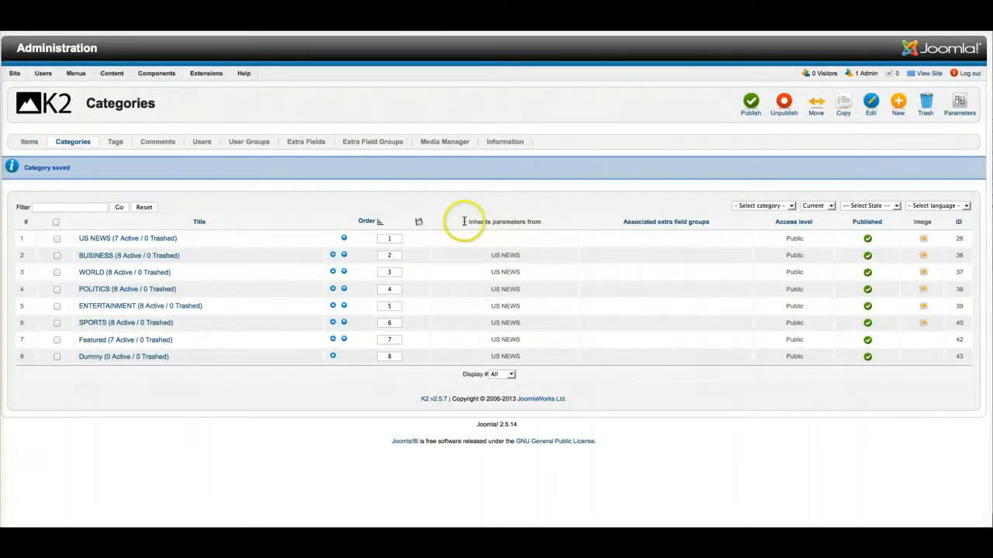
# Set the BUSINESS category's item layout template to tribune, and save and close it.
pyautogui.click(111, 256)
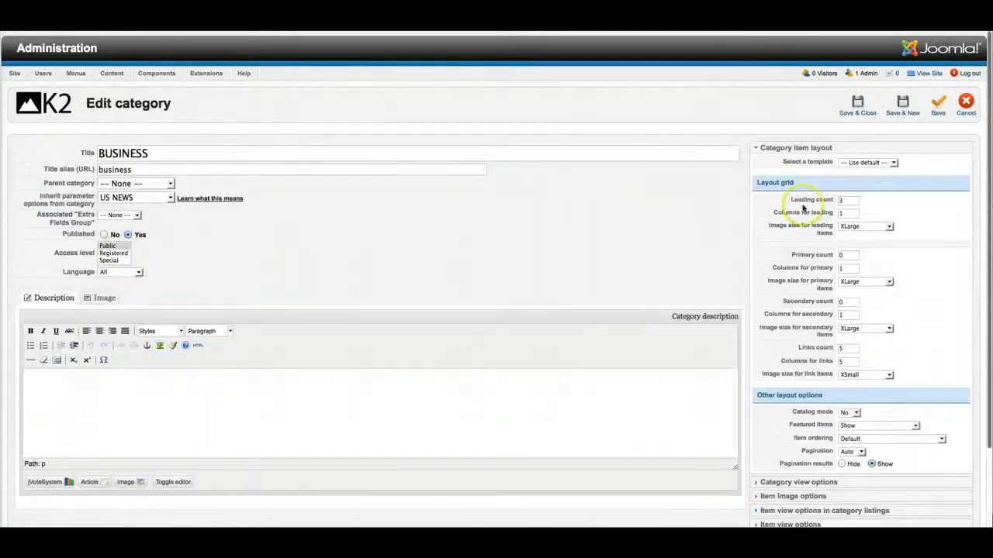
pyautogui.click(862, 163)
pyautogui.click(856, 179)
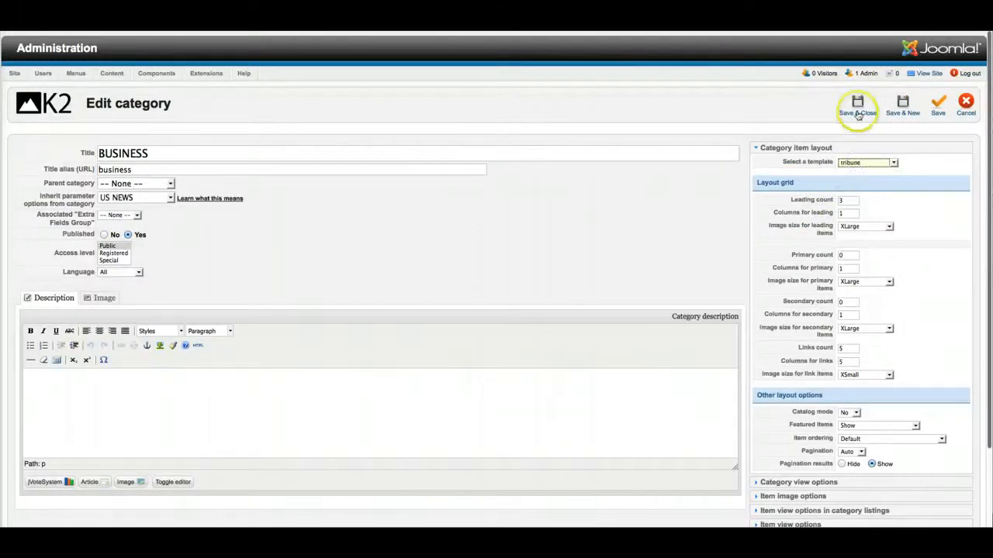
pyautogui.click(857, 107)
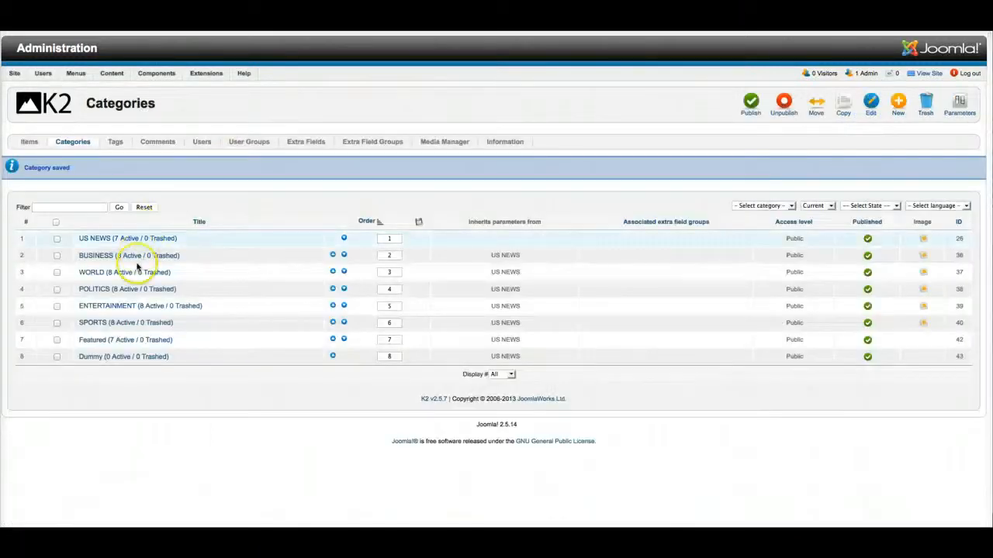
# Set the WORLD category's item layout template to tribune, and save and close it.
pyautogui.click(138, 273)
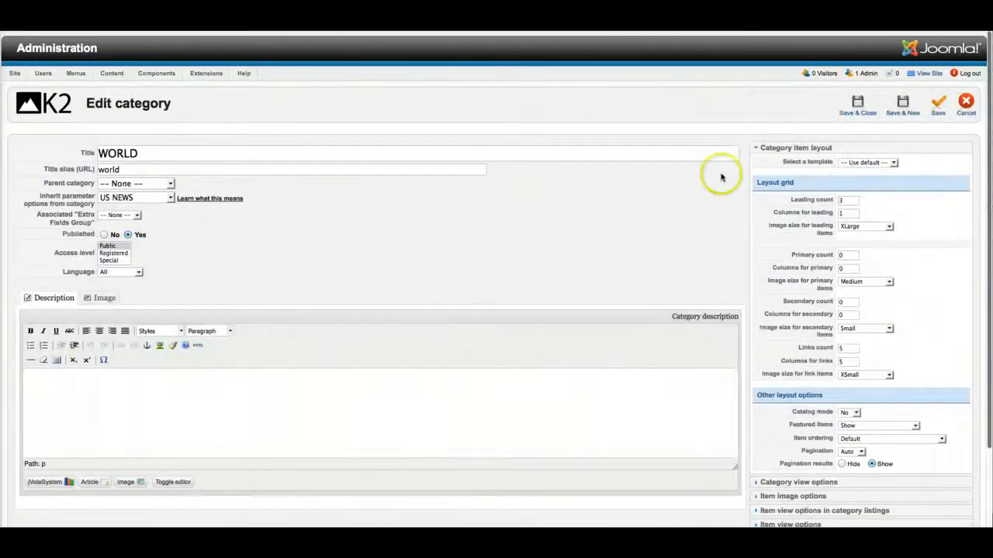
pyautogui.click(864, 162)
pyautogui.click(856, 179)
pyautogui.click(858, 108)
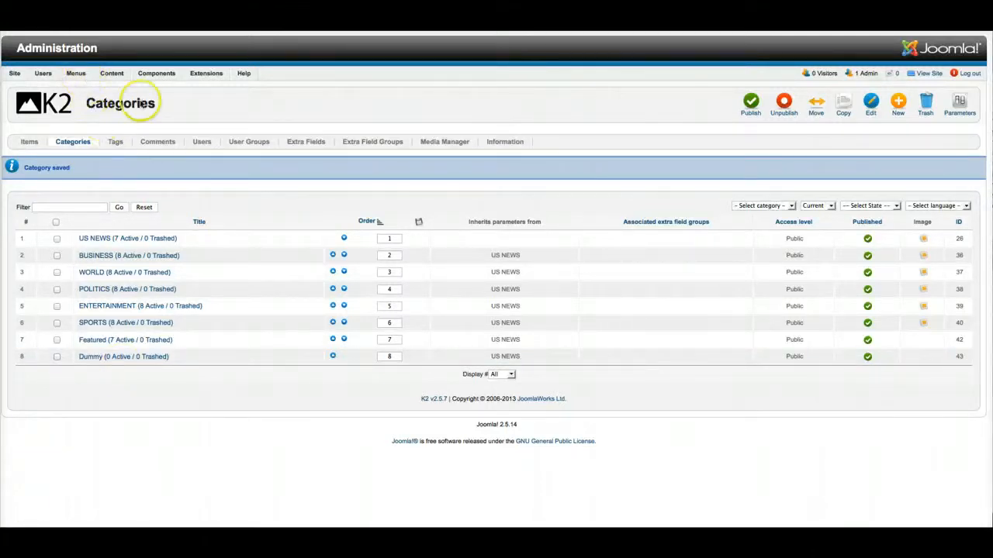
# In the Example Pages menu, set the US NEWS item's multiple-category layout template to tribune, and save and close it.
pyautogui.moveTo(75, 71)
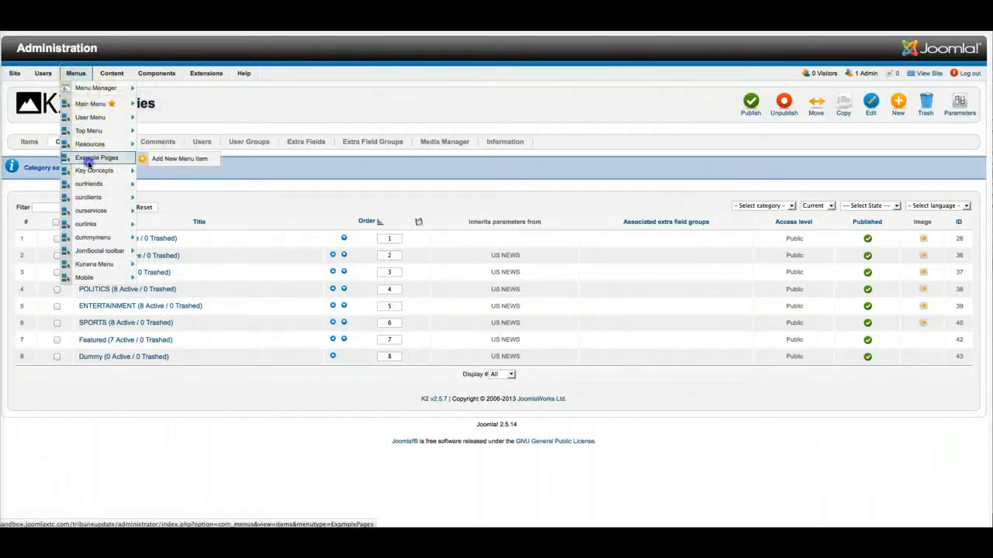
pyautogui.click(88, 160)
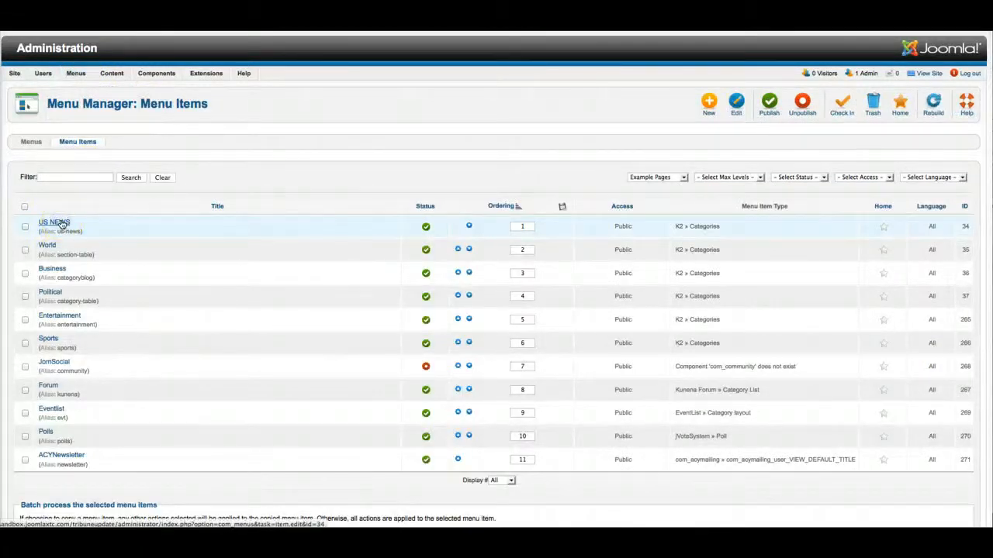
pyautogui.click(60, 223)
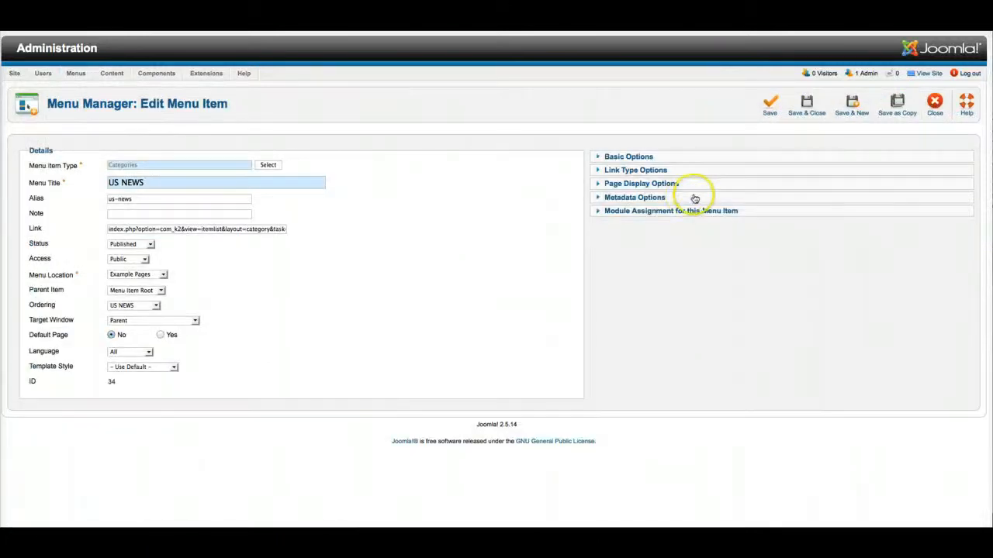
pyautogui.click(630, 158)
pyautogui.click(708, 402)
pyautogui.click(708, 419)
pyautogui.click(808, 106)
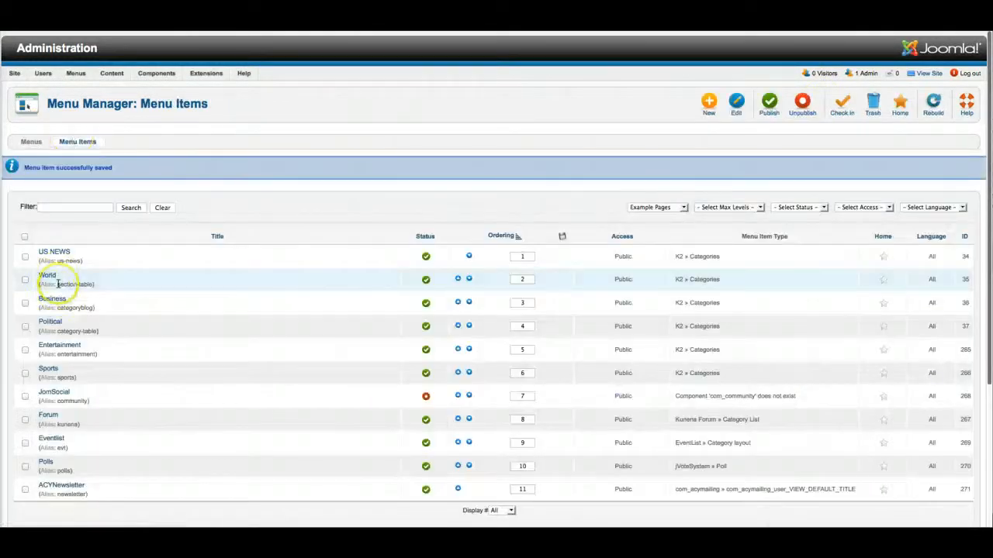
# Set the World menu item's multiple-category layout template to tribune in its basic options, and save and close it.
pyautogui.click(48, 275)
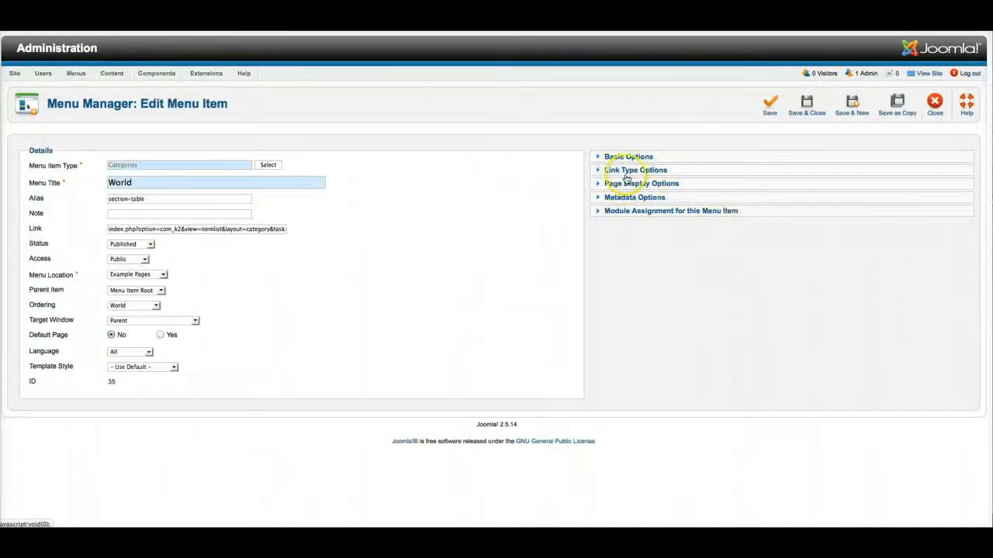
pyautogui.click(627, 157)
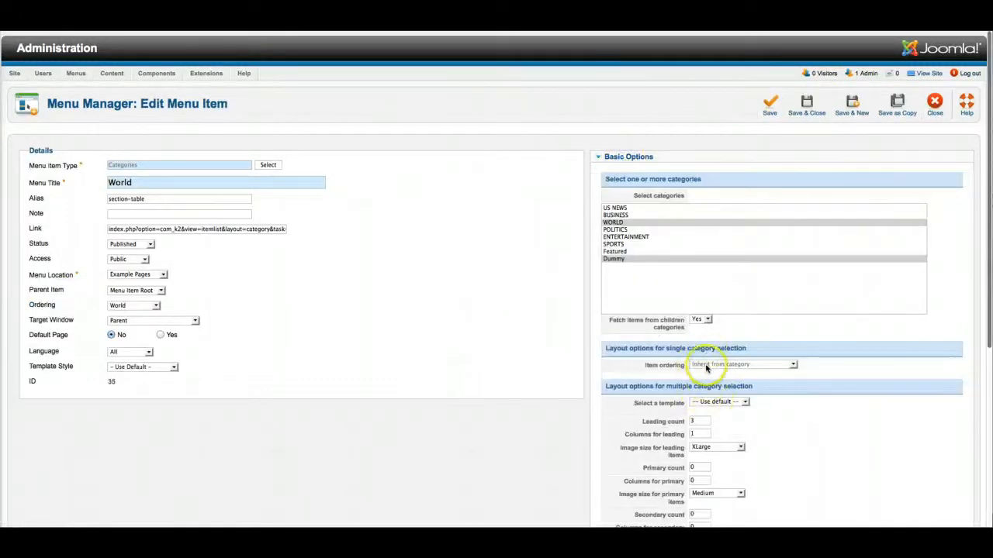
pyautogui.click(703, 401)
pyautogui.click(708, 416)
pyautogui.click(806, 109)
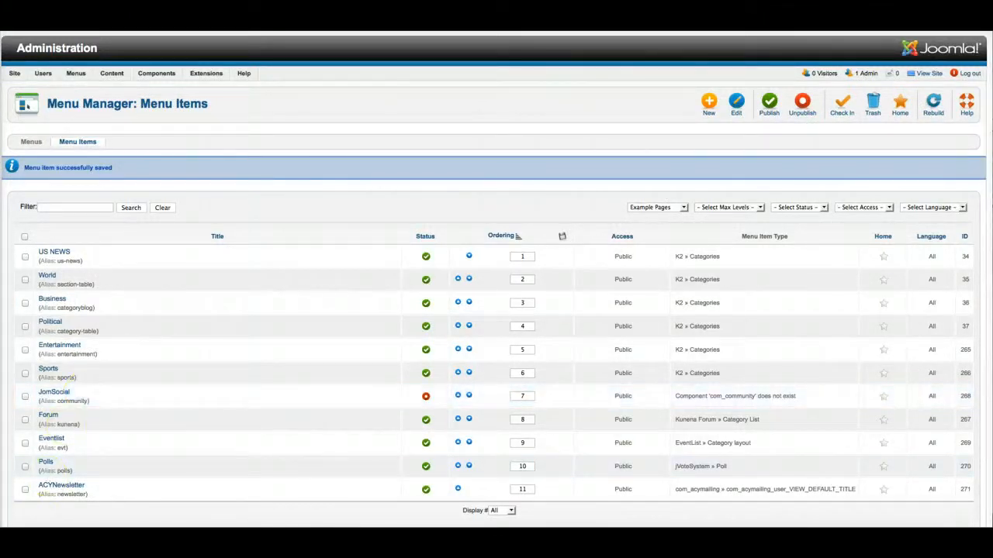
# In the Main Menu, set the K2 item's multiple-category layout template to tribune, and save and close it.
pyautogui.scroll(-1, 50, 362)
pyautogui.click(78, 71)
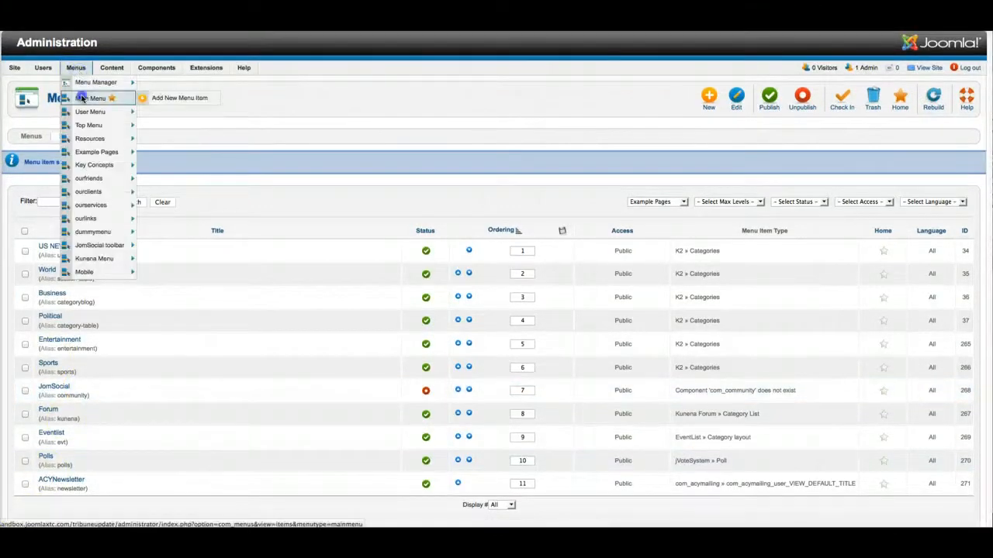
pyautogui.click(83, 98)
pyautogui.scroll(-4, 150, 253)
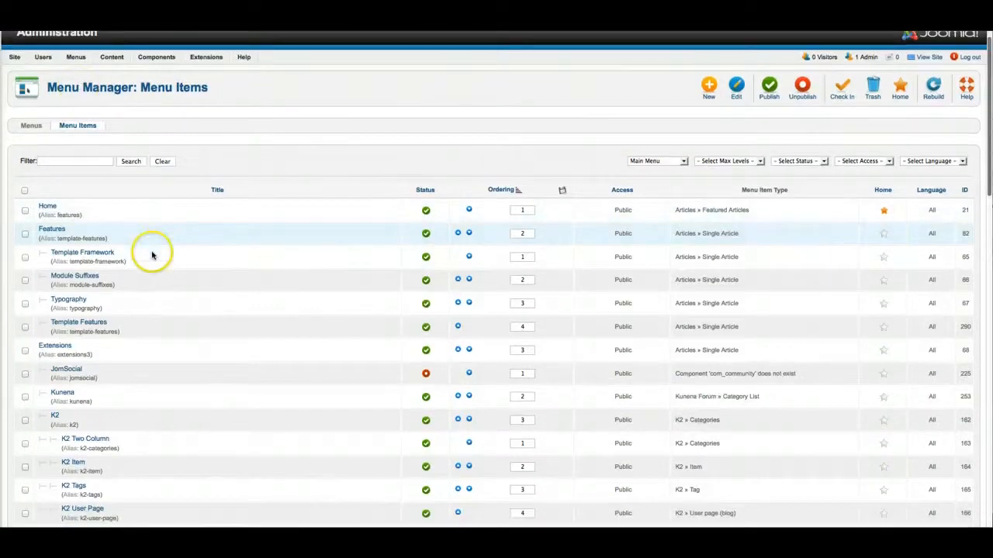
pyautogui.click(56, 375)
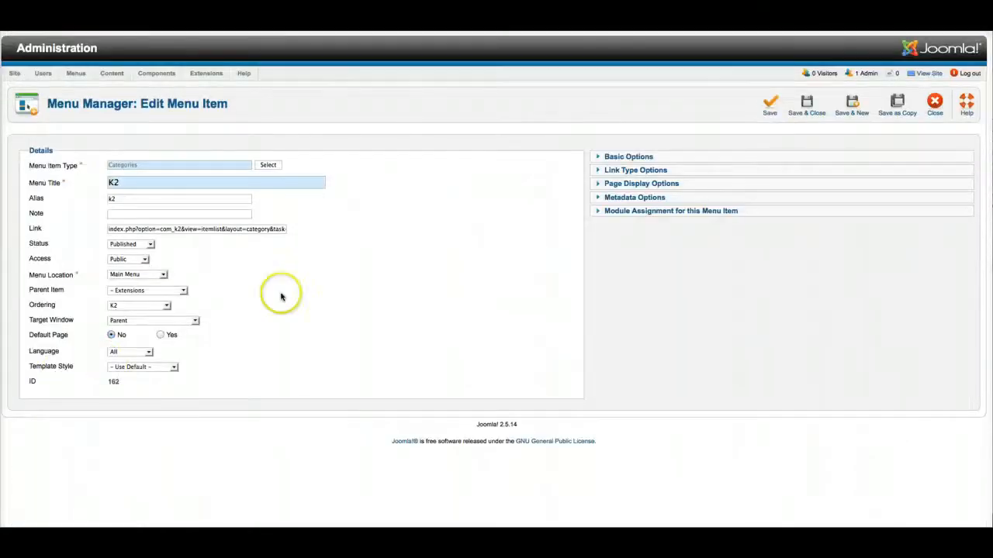
pyautogui.click(629, 157)
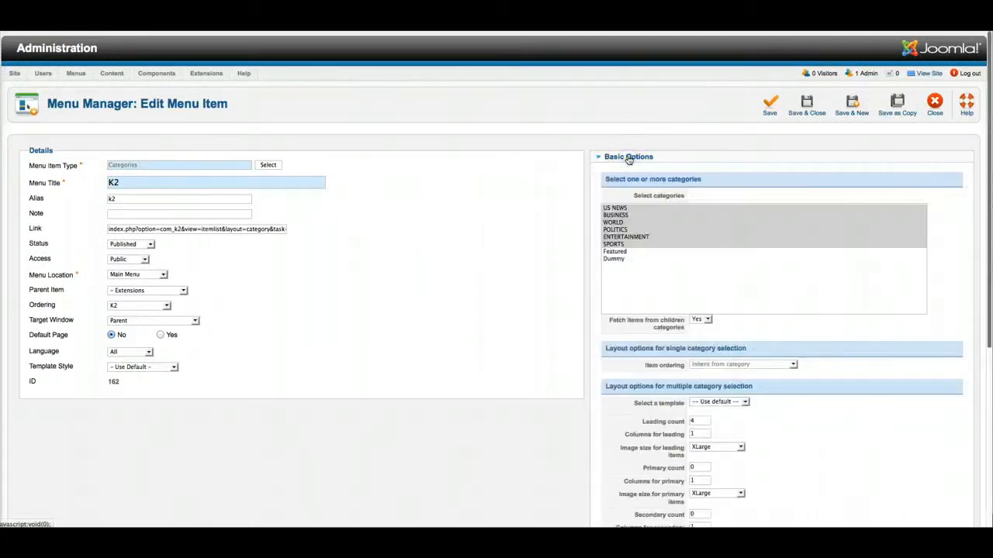
pyautogui.click(715, 403)
pyautogui.click(709, 416)
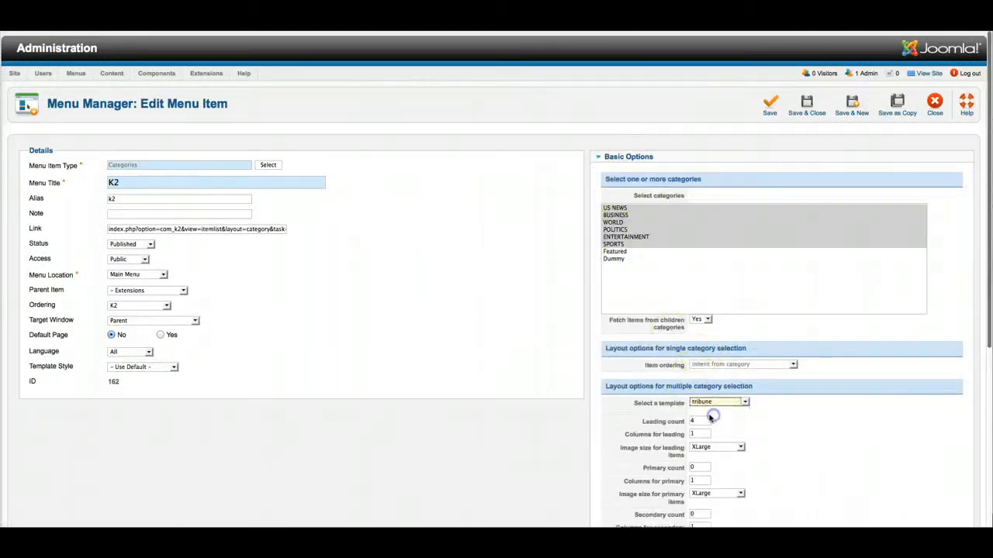
pyautogui.click(801, 116)
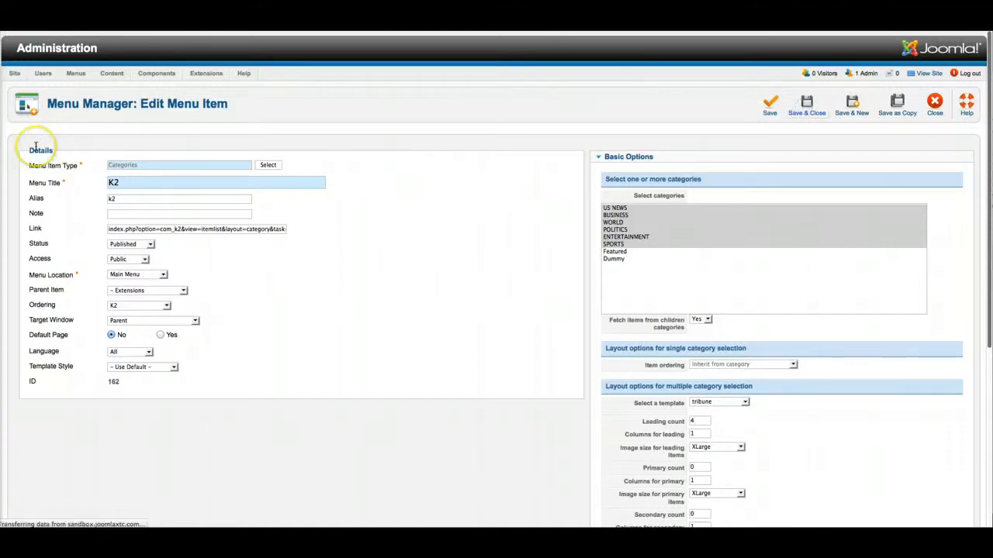
# Set the K2 Two Column menu item's multiple-category layout template to tribune, and save and close it.
pyautogui.scroll(-5, 114, 412)
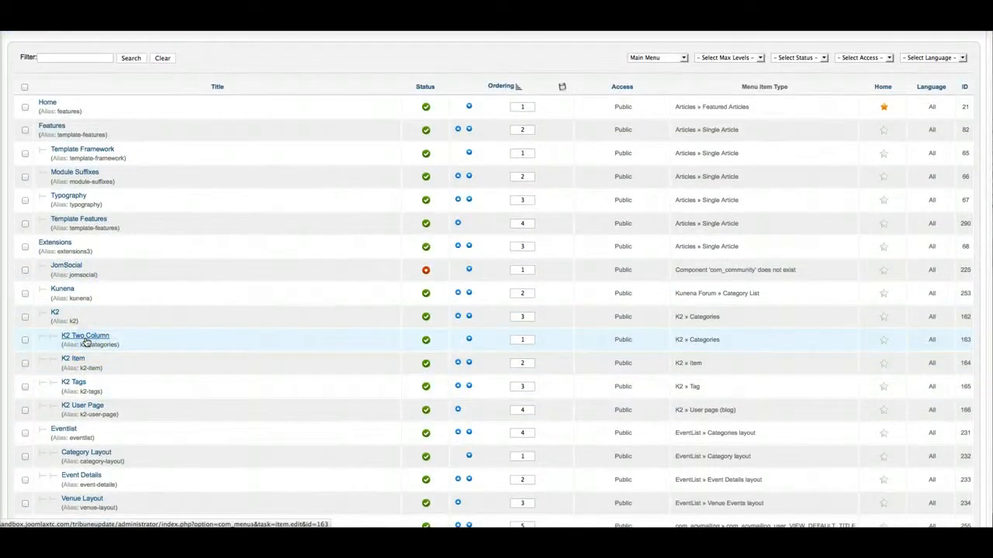
pyautogui.click(86, 342)
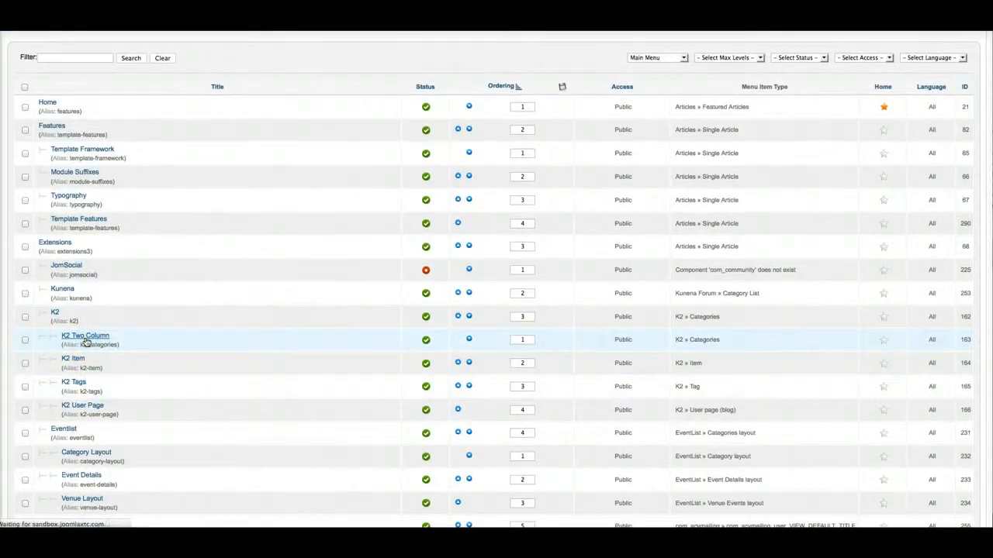
pyautogui.click(628, 157)
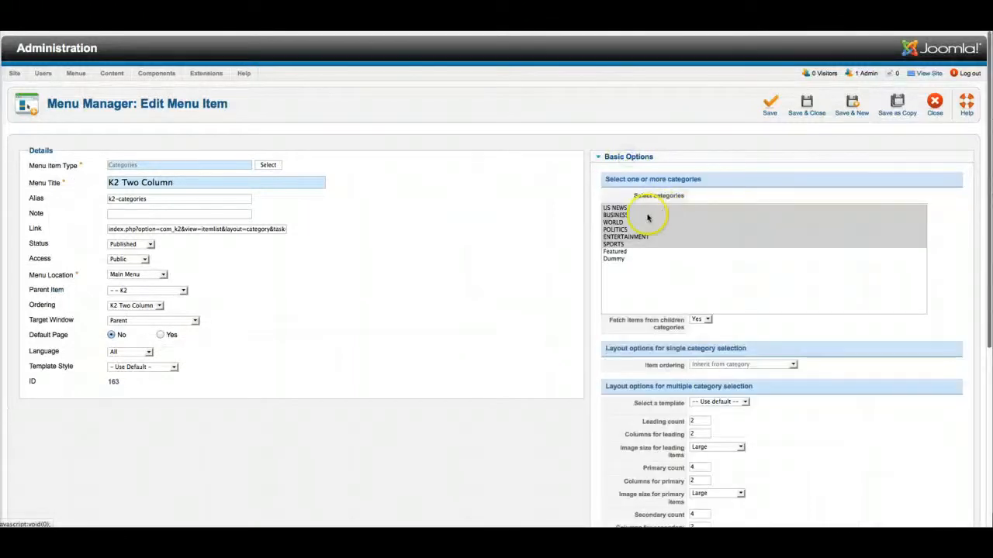
pyautogui.click(708, 404)
pyautogui.click(708, 419)
pyautogui.click(806, 105)
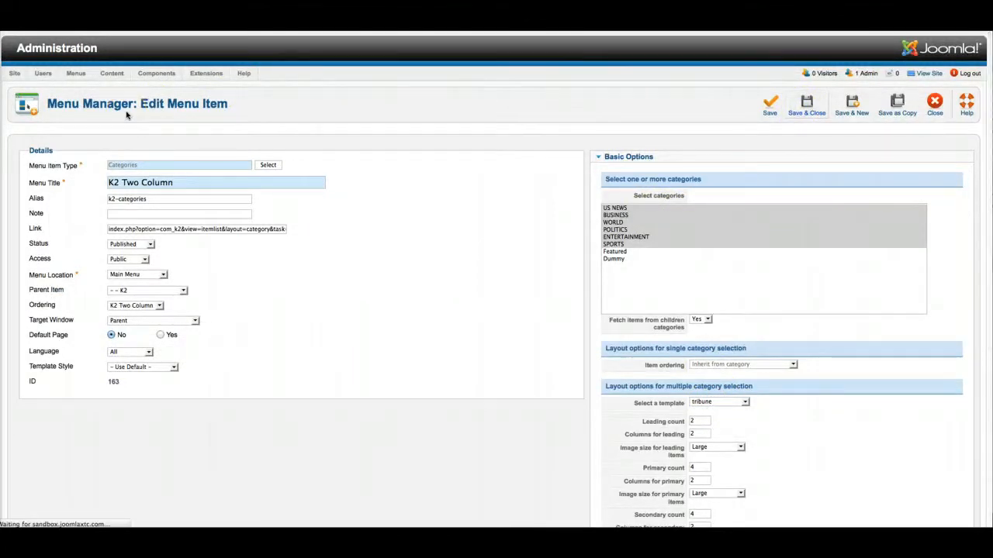
# Check the K2 Item menu item's settings for a layout template option, and close it without changes.
pyautogui.scroll(-4, 74, 325)
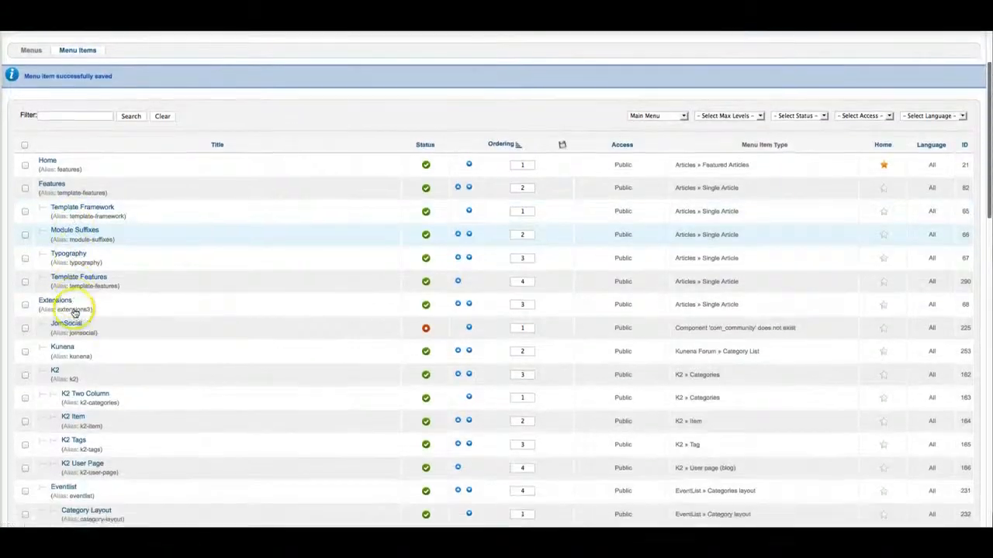
pyautogui.click(75, 349)
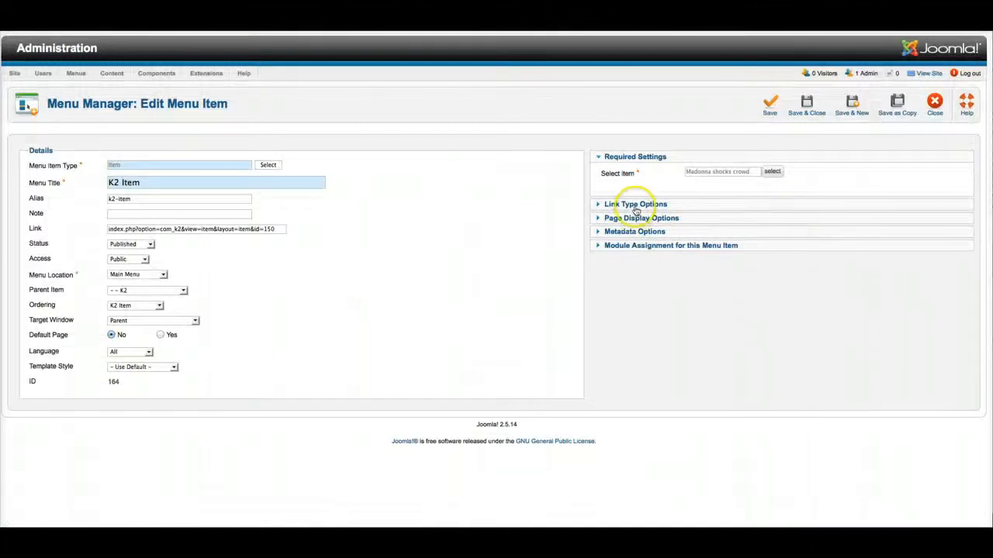
pyautogui.click(639, 203)
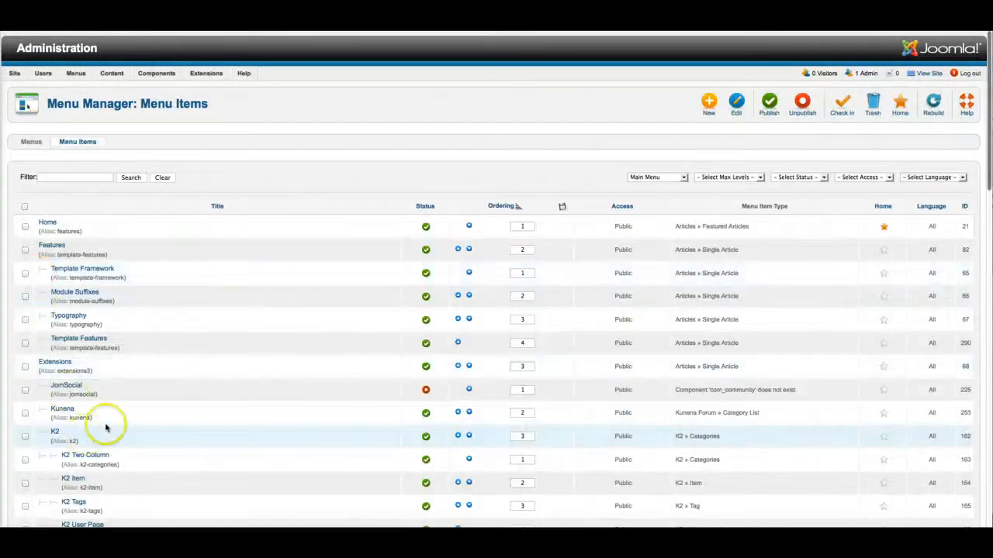
# Set the K2 Tags menu item's template to tribune in its basic options, and save and close it.
pyautogui.scroll(-2, 105, 421)
pyautogui.scroll(-1, 104, 421)
pyautogui.click(75, 398)
pyautogui.click(625, 200)
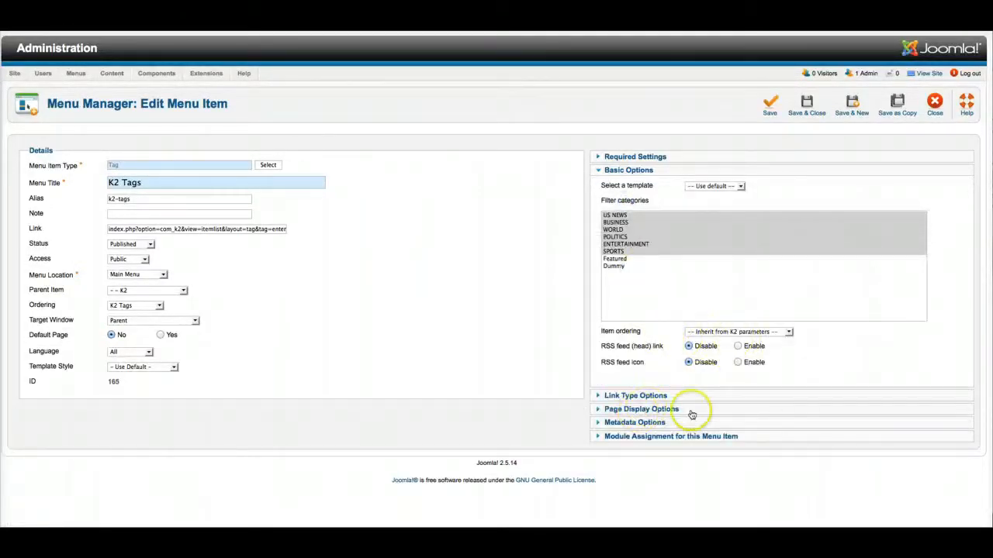
pyautogui.click(706, 186)
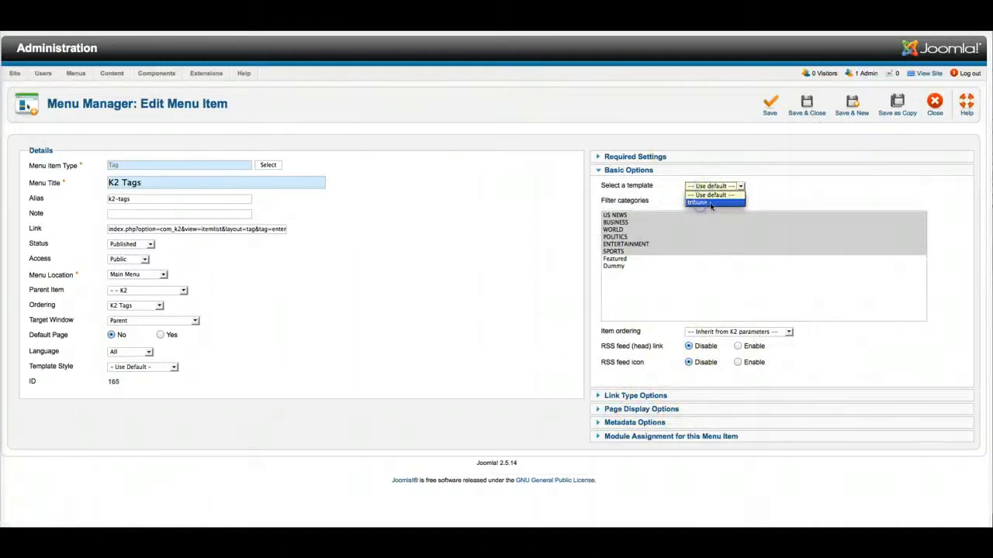
pyautogui.click(710, 204)
pyautogui.click(805, 114)
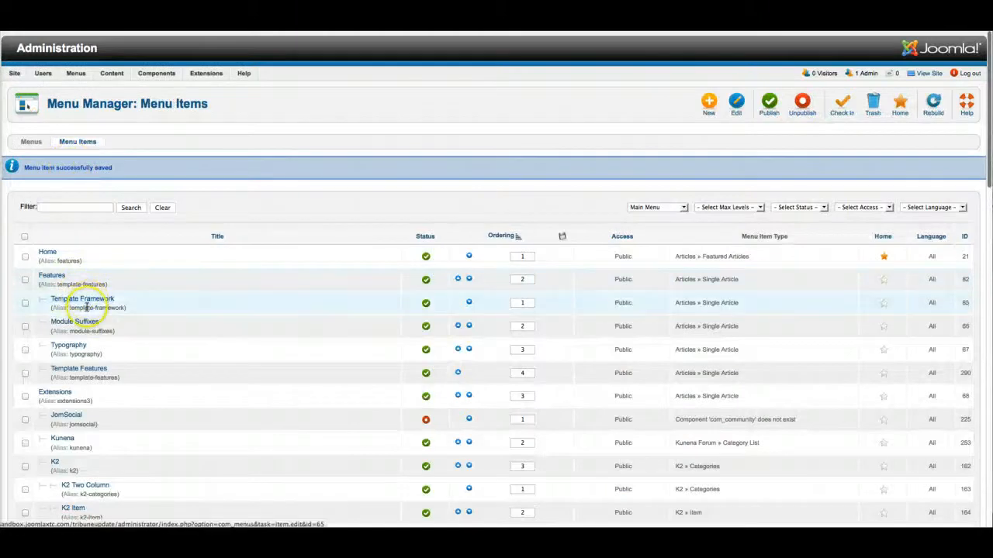
# Set the K2 User Page menu item's template to tribune in its basic options, and save and close it.
pyautogui.scroll(-5, 86, 308)
pyautogui.click(85, 382)
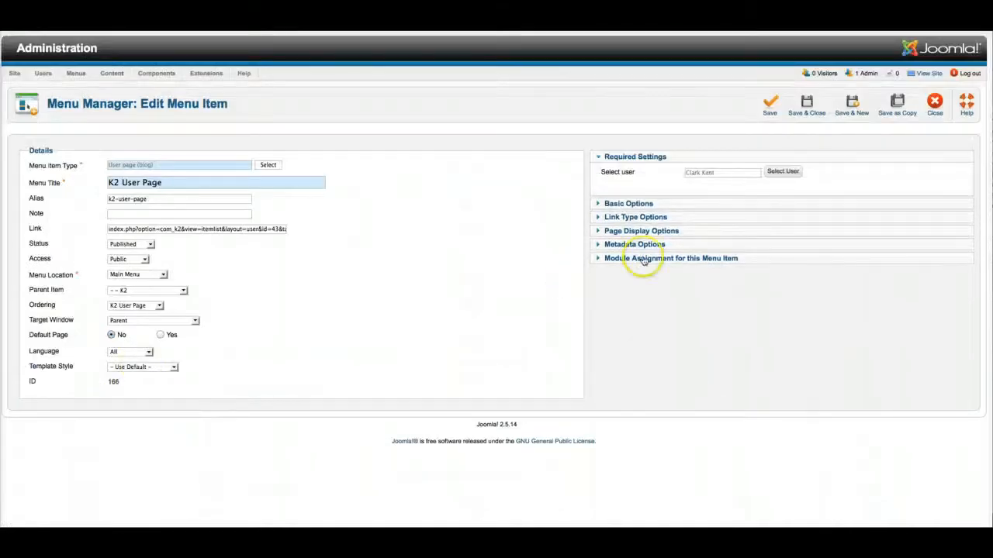
pyautogui.click(629, 204)
pyautogui.click(712, 187)
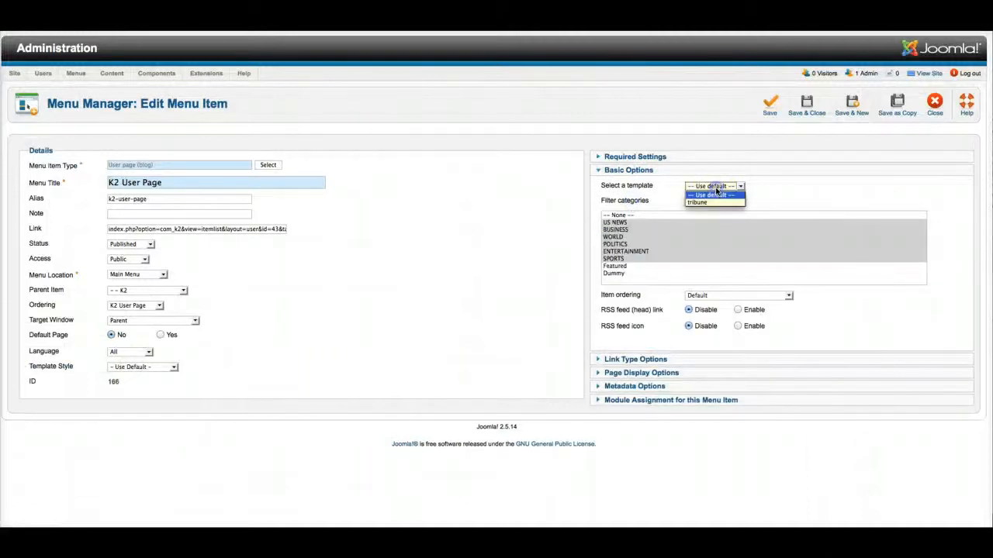
pyautogui.click(709, 204)
pyautogui.click(816, 117)
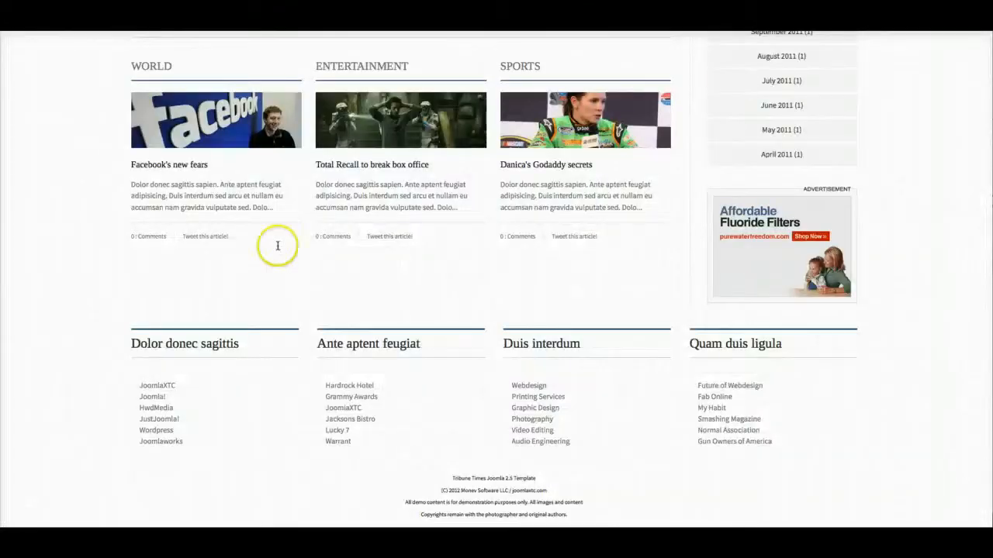
# On the live site, open the K2 page under Extensions and review its item layout down the page.
pyautogui.scroll(5, 199, 271)
pyautogui.scroll(-5, 206, 273)
pyautogui.scroll(10, 207, 271)
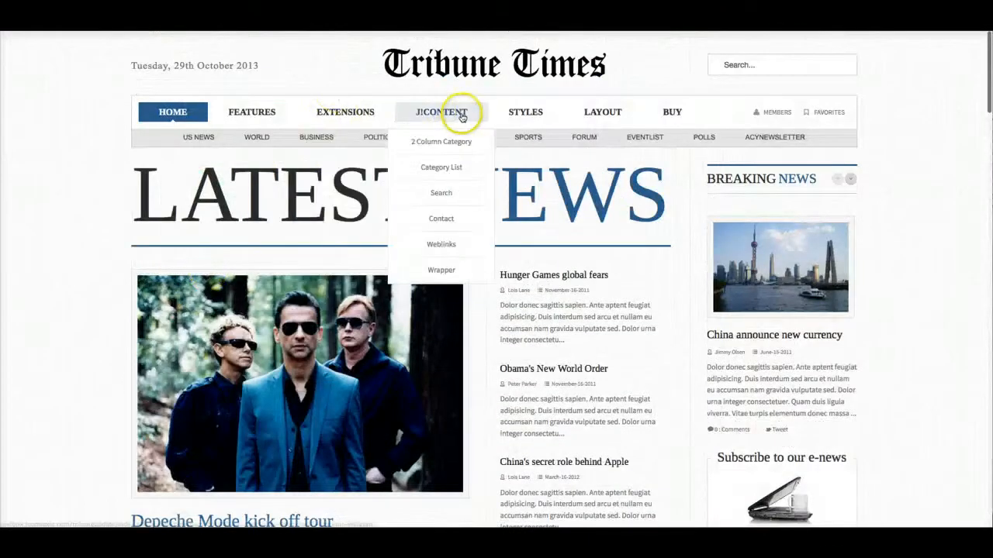
pyautogui.moveTo(342, 114)
pyautogui.moveTo(347, 167)
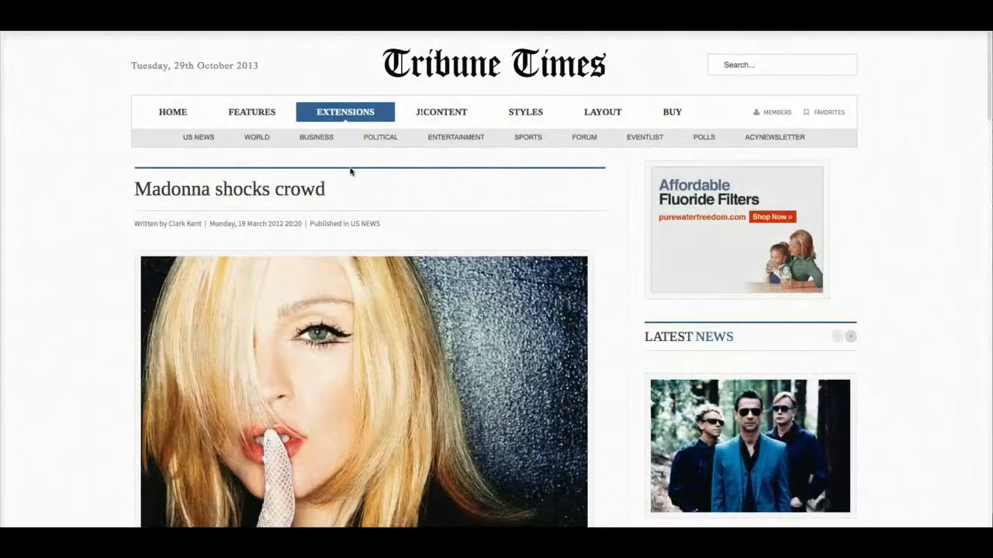
pyautogui.scroll(-1, 366, 209)
pyautogui.scroll(-12, 365, 213)
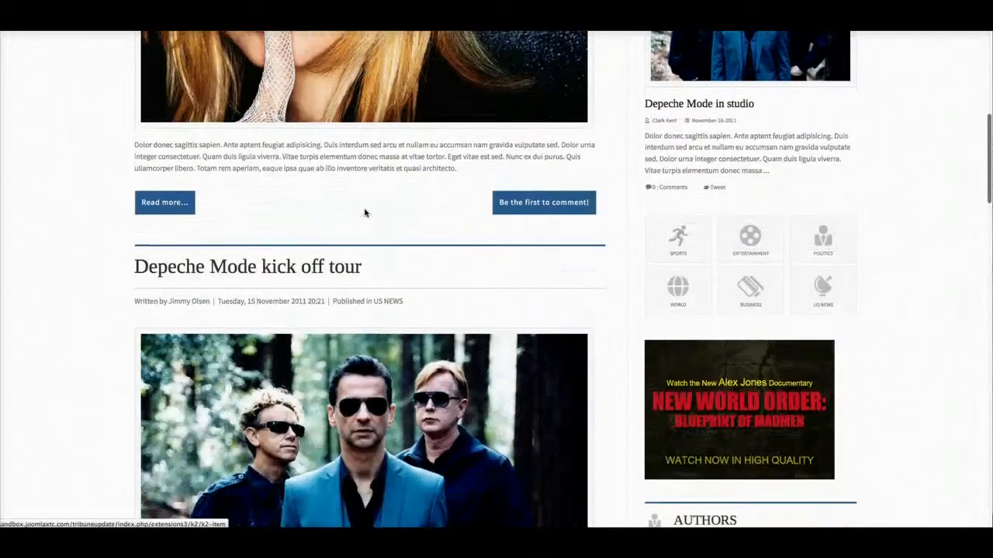
pyautogui.scroll(-10, 366, 213)
pyautogui.scroll(11, 365, 213)
pyautogui.scroll(14, 365, 213)
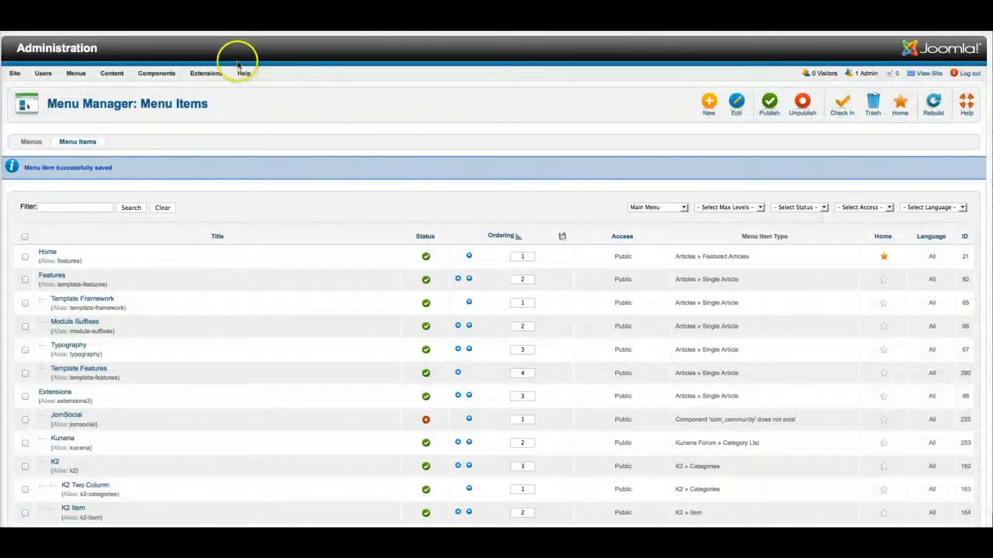
# In the Tribune2 - Default template style's grid settings, set the Main Menu Style to Dualfish and save it.
pyautogui.moveTo(206, 72)
pyautogui.click(206, 130)
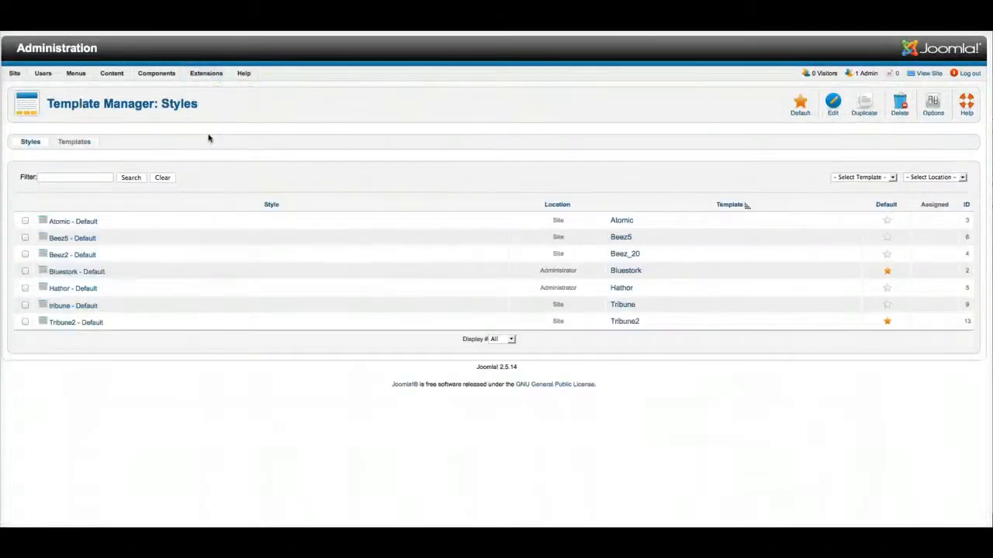
pyautogui.click(69, 324)
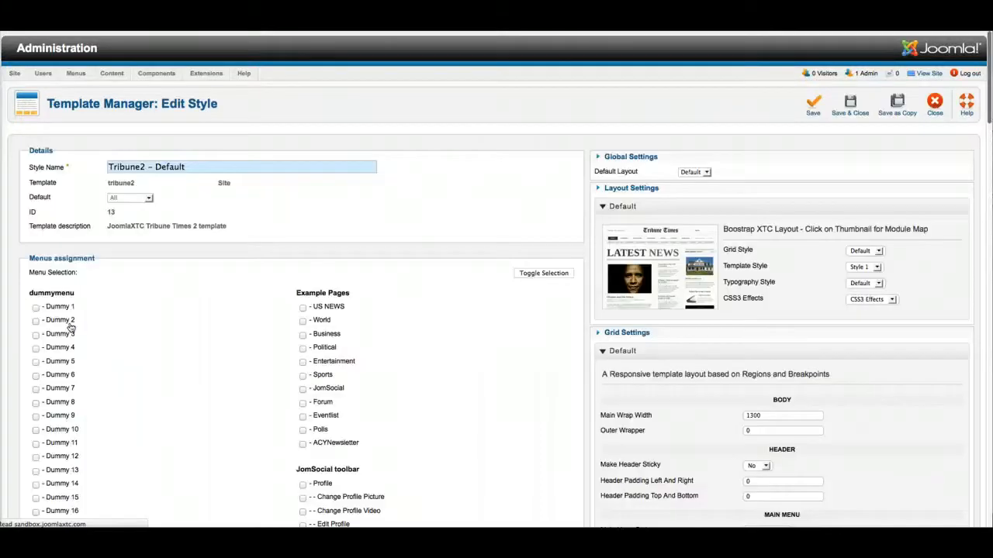
pyautogui.click(628, 186)
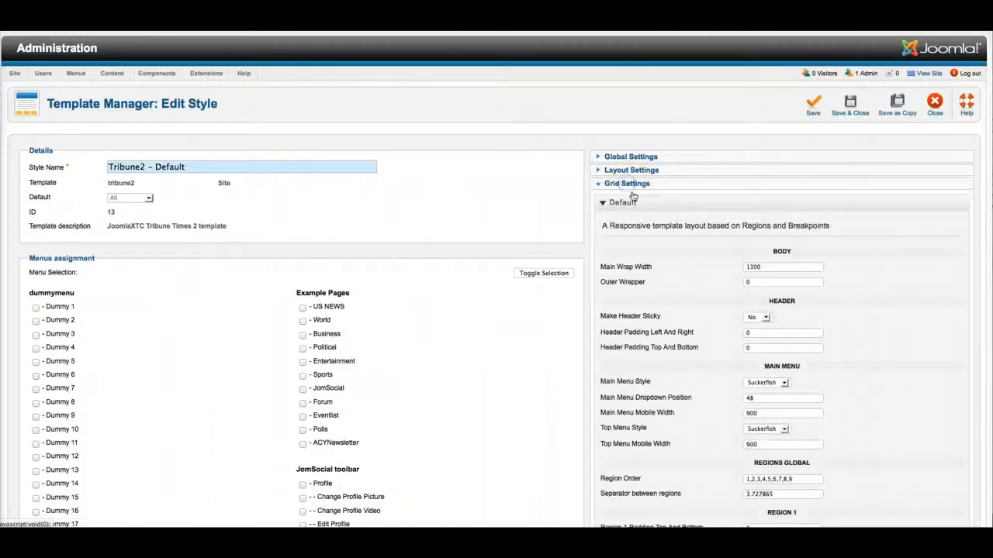
pyautogui.scroll(-3, 673, 295)
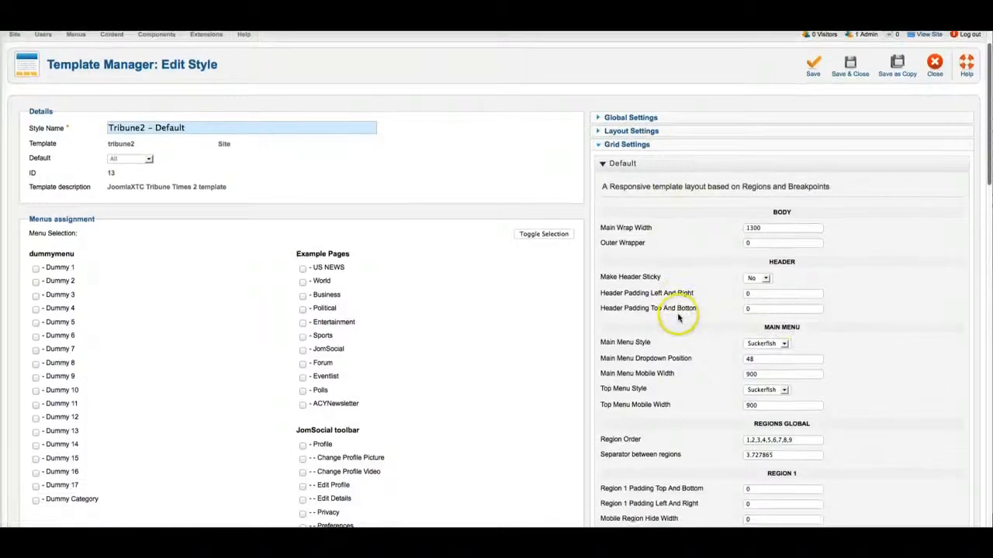
pyautogui.click(766, 313)
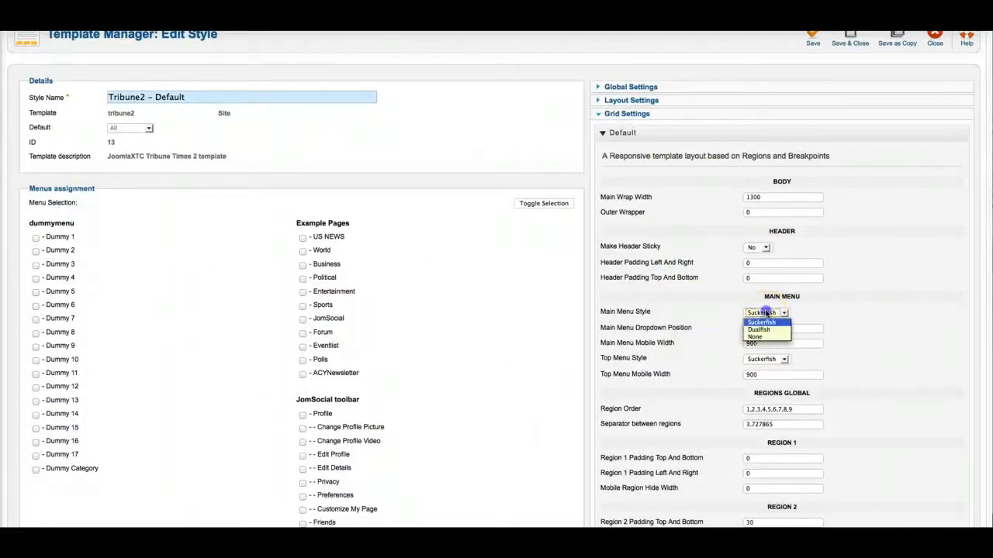
pyautogui.click(764, 330)
pyautogui.scroll(3, 892, 256)
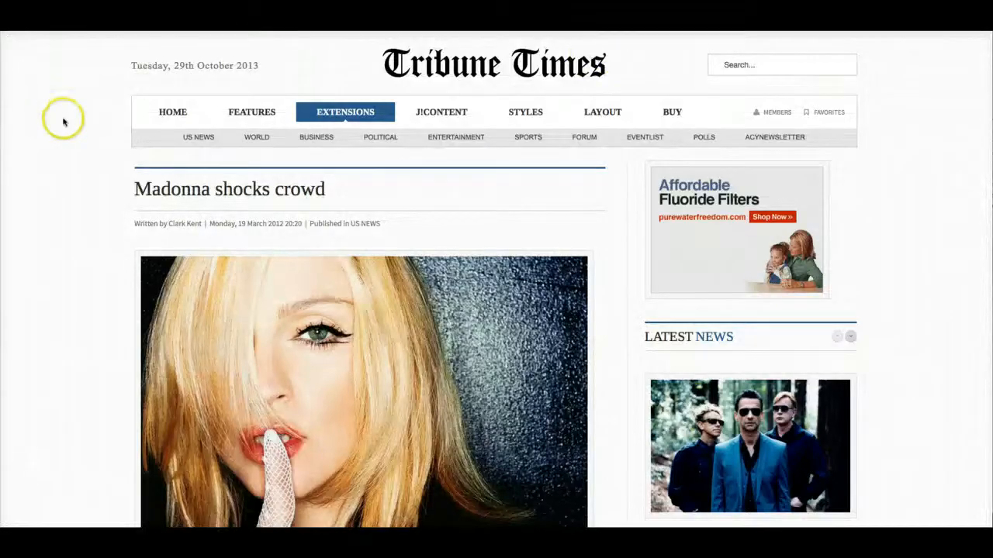
# Load the live site's home page and examine the main menu's submenus under Features and Extensions.
pyautogui.click(164, 119)
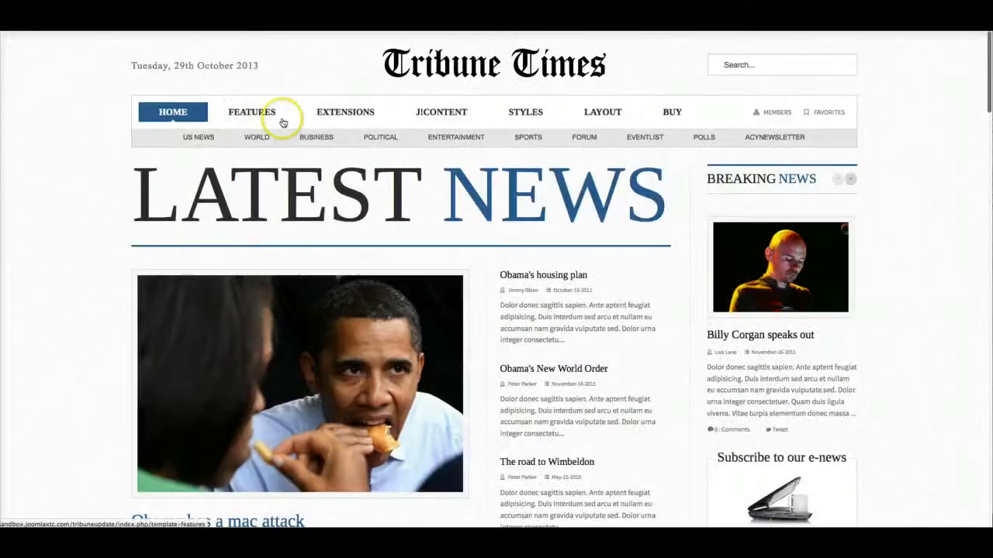
pyautogui.moveTo(383, 124)
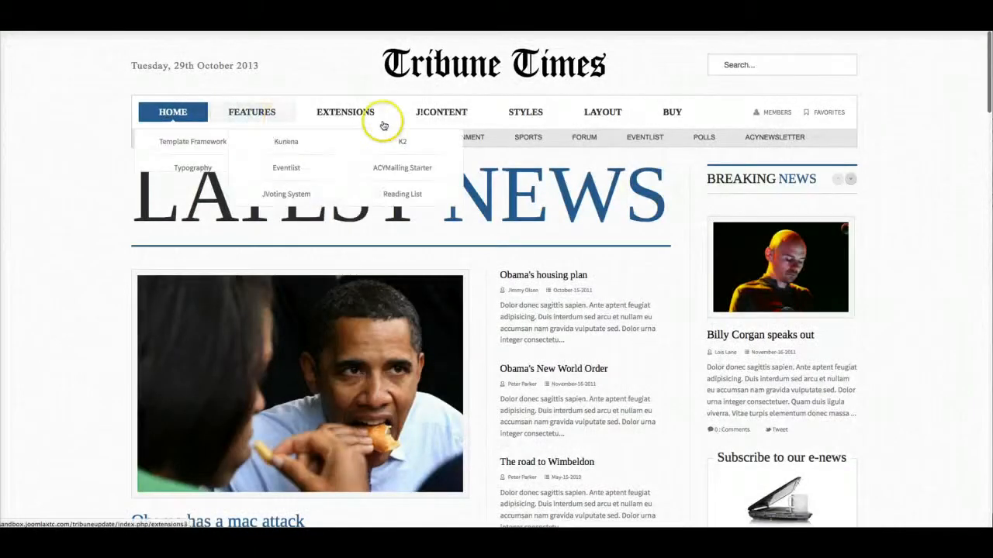